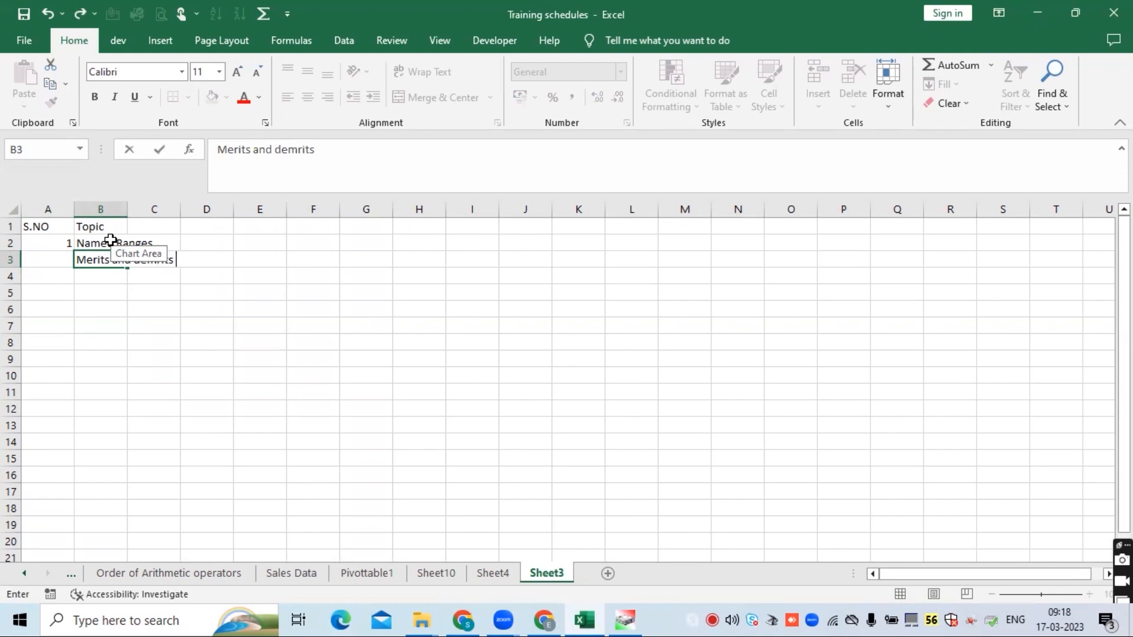
- Finish the topic in B3 as 'Merits and demrits of named Ranges'
text(Ranges)
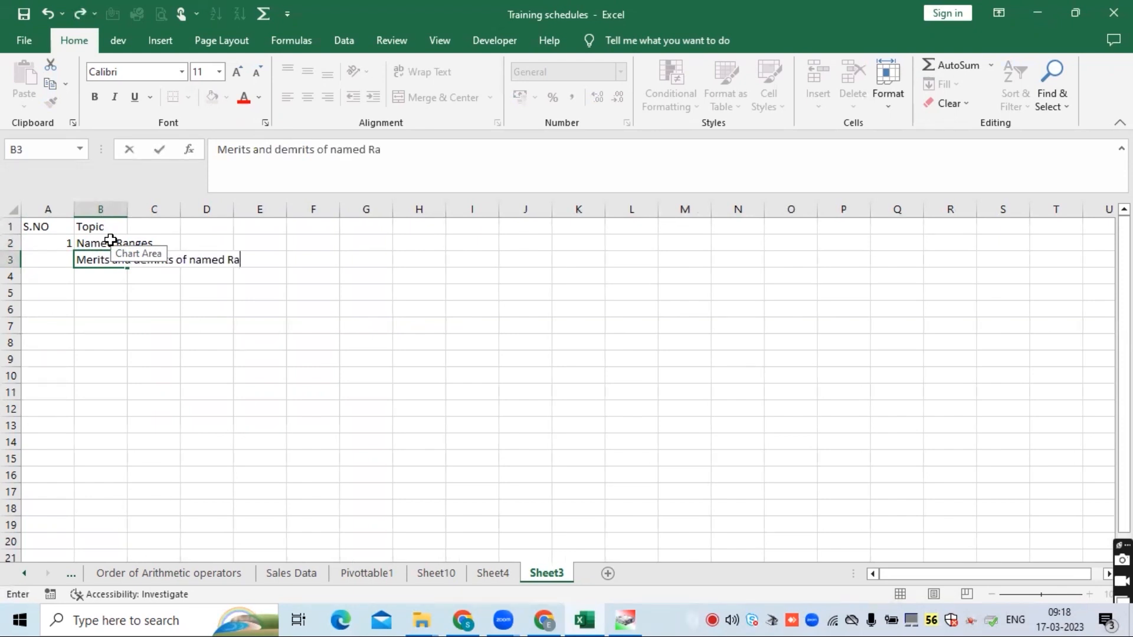
key(Return)
- Edit the B2 topic to read 'Named Ranges and their uses'
click(110, 240)
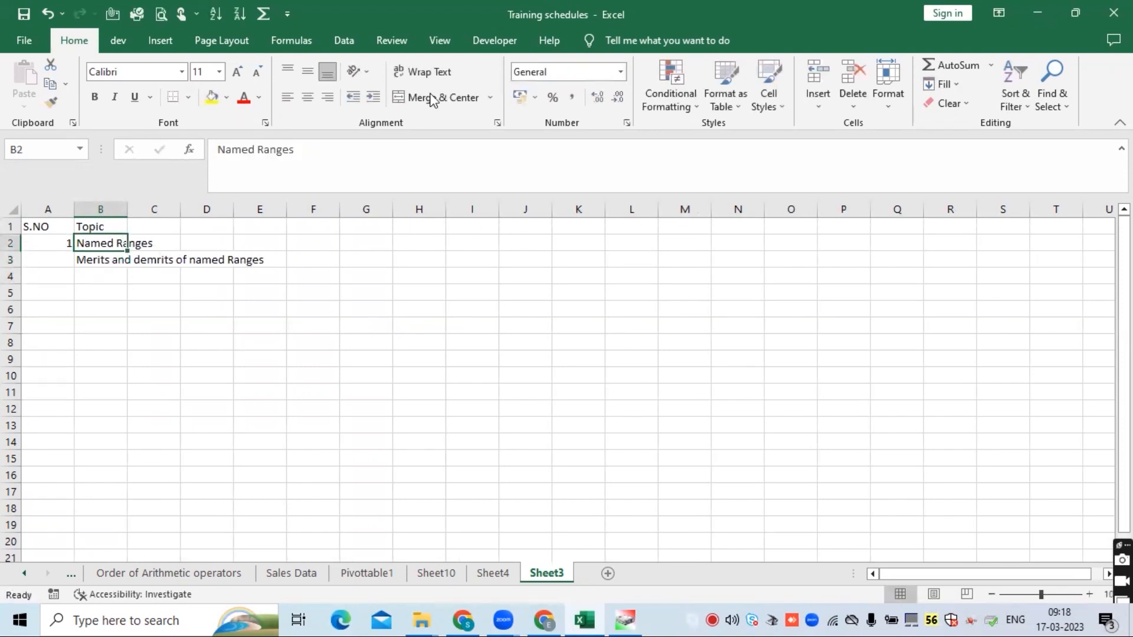
click(344, 148)
text(and the)
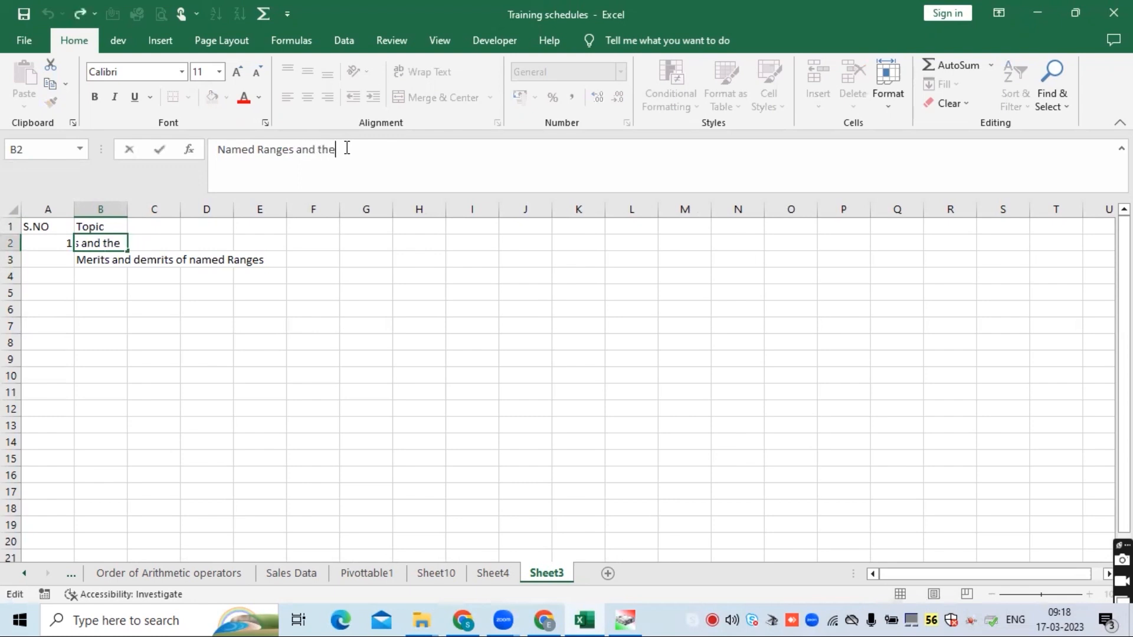
text(ir usese)
key(Return)
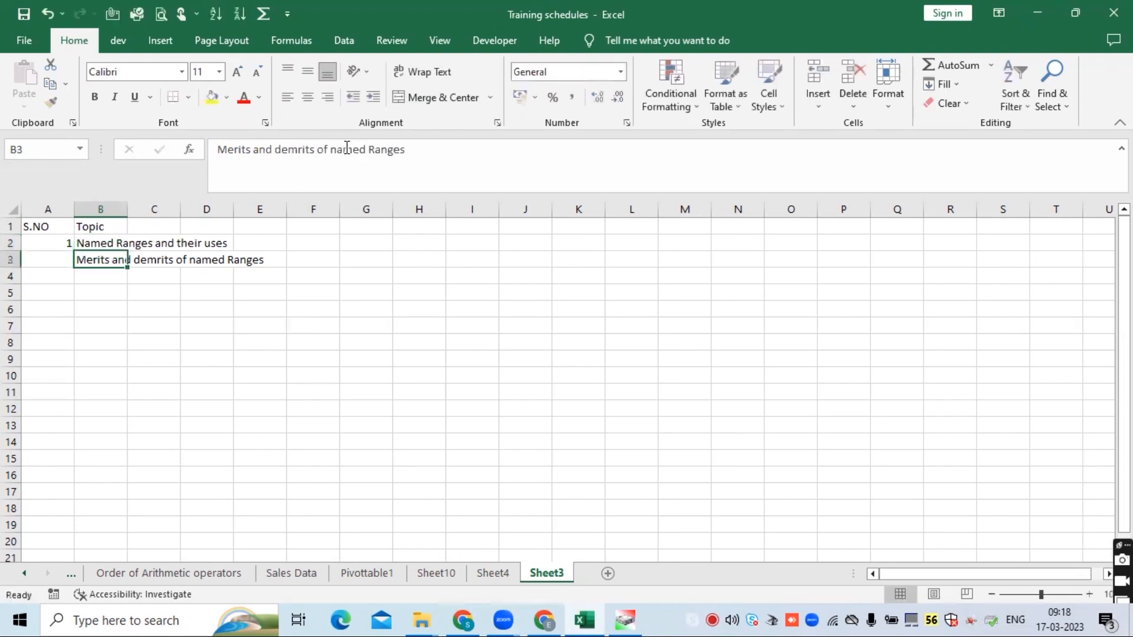
- Enter serial numbers 2 and 3 in the S.NO column for rows 3 and 4
click(51, 258)
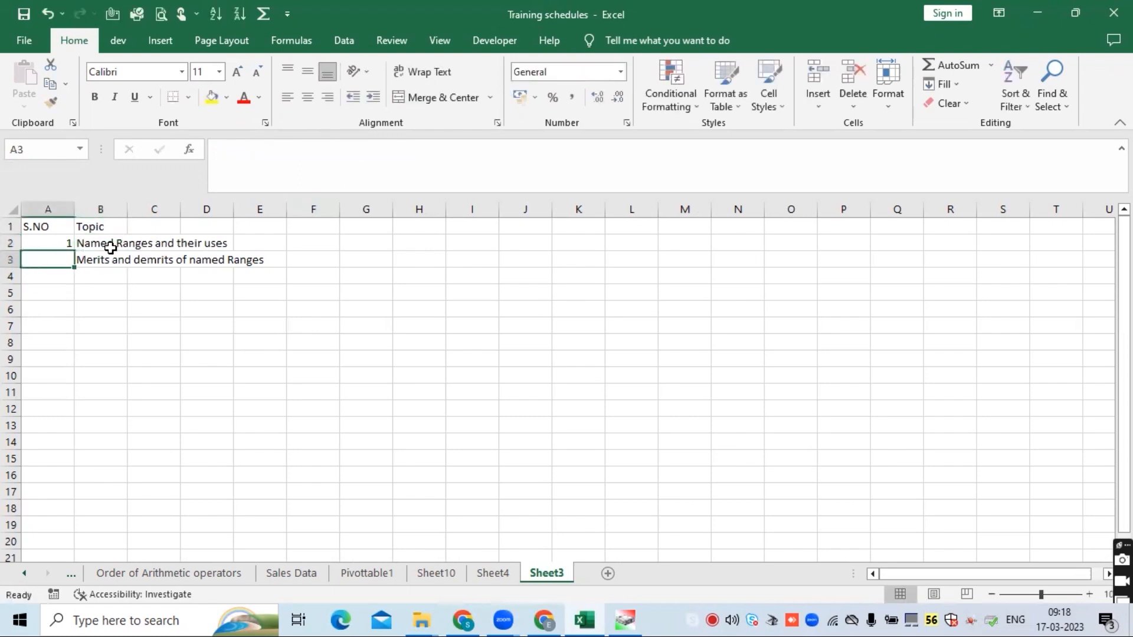
text(2)
key(Return)
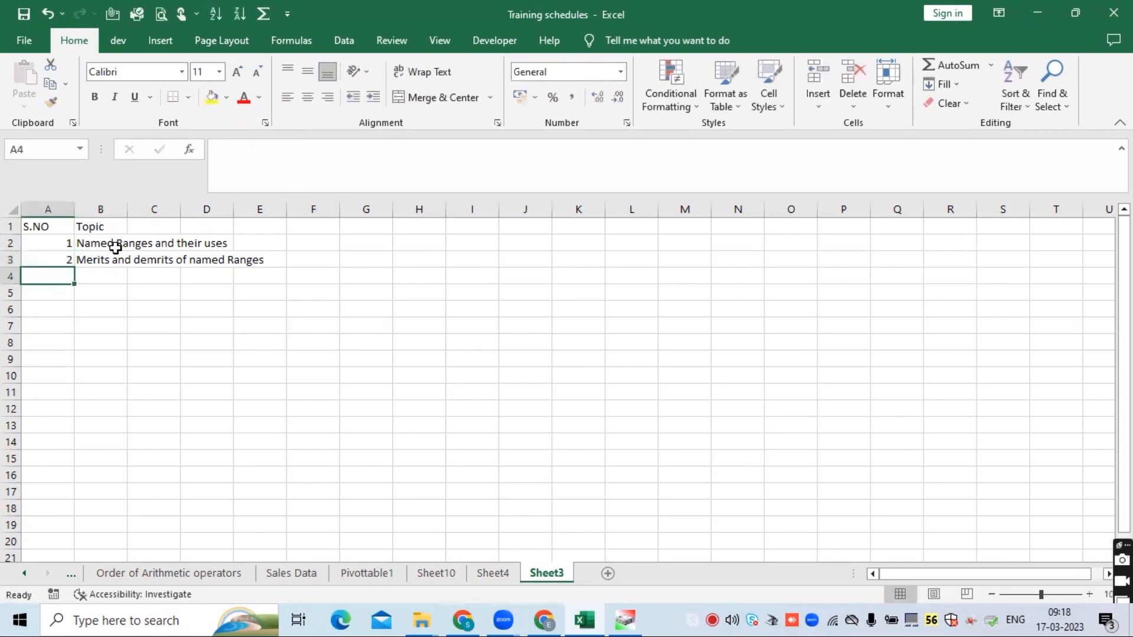
text(3)
key(Return)
- Enter the topic 'how to edit named Ranges' in B4
click(107, 275)
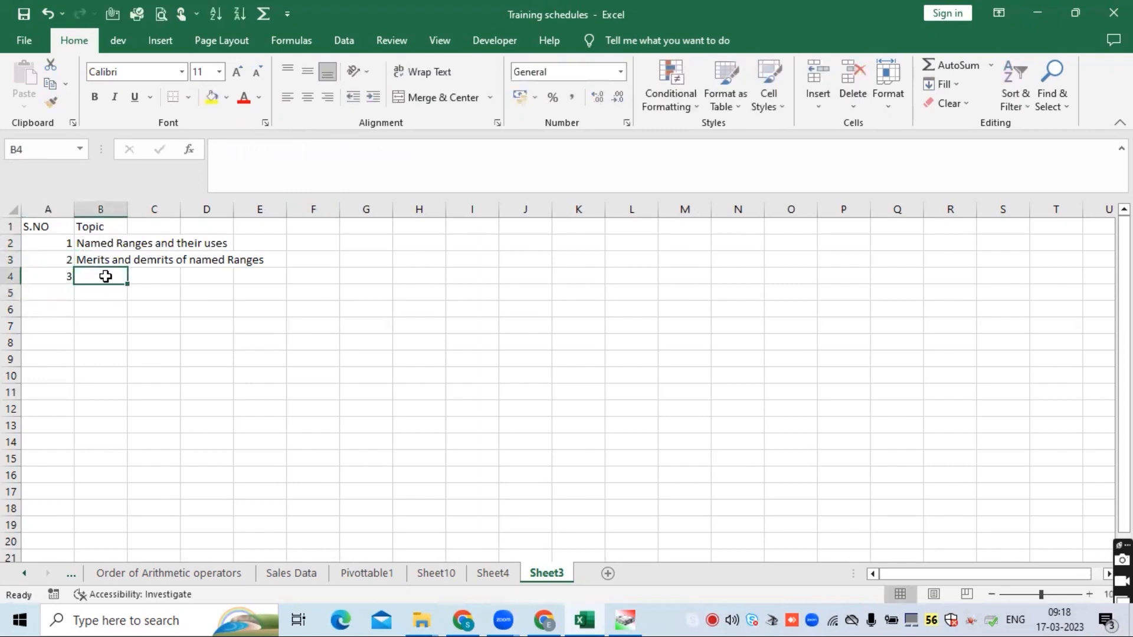
text(how to edit )
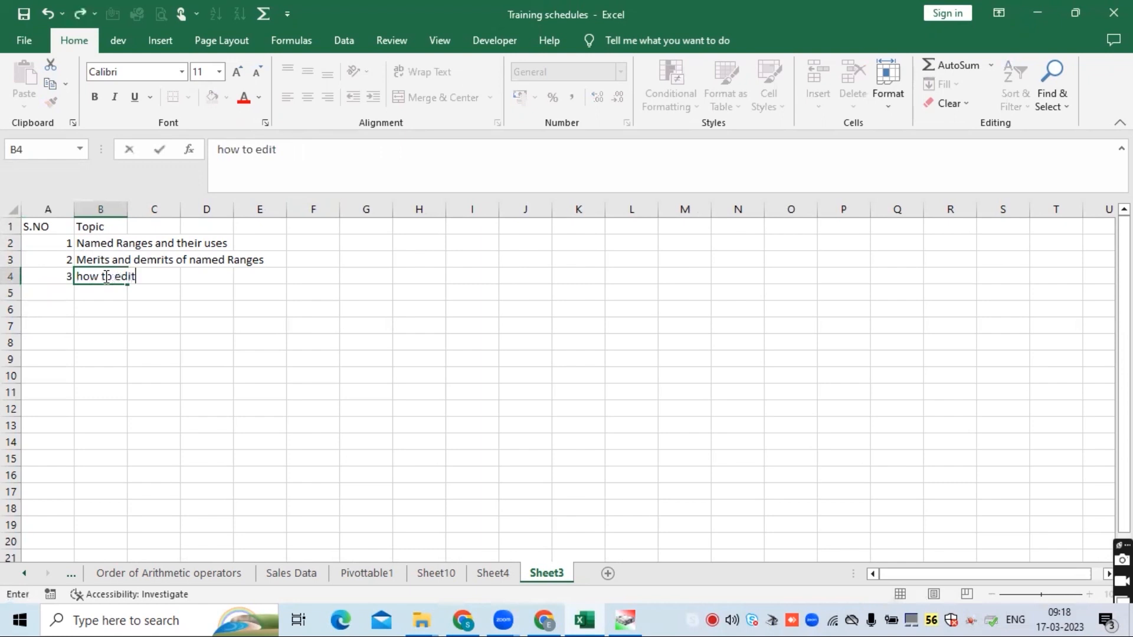
text(named Ranges)
key(Return)
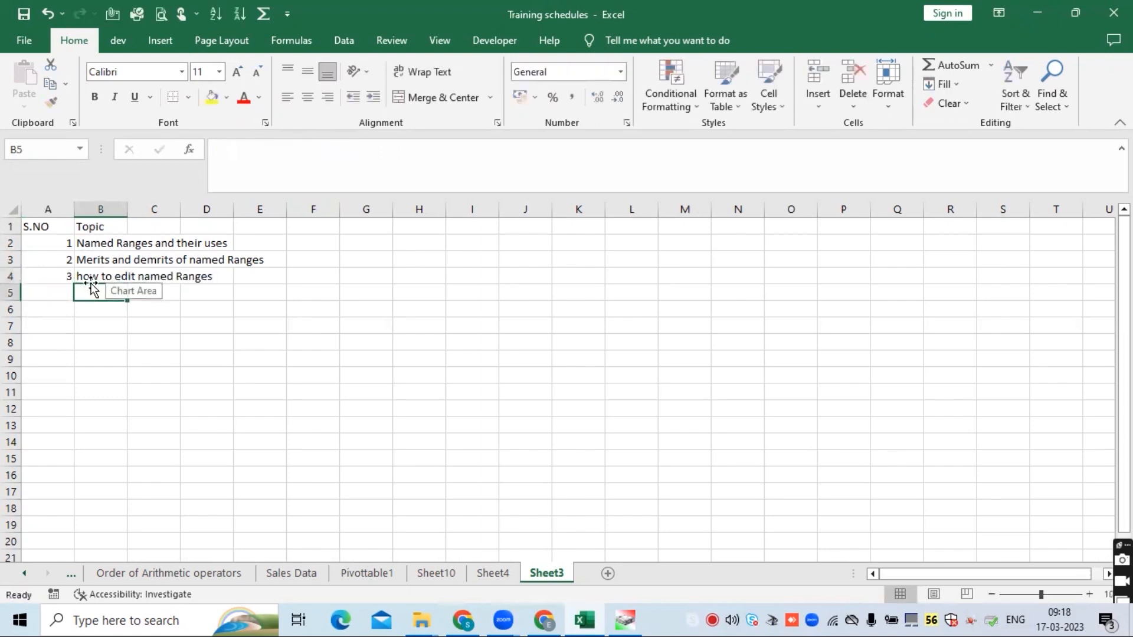
- Add row 5 with serial number 4 and topic 'If condition'
click(59, 289)
text(4)
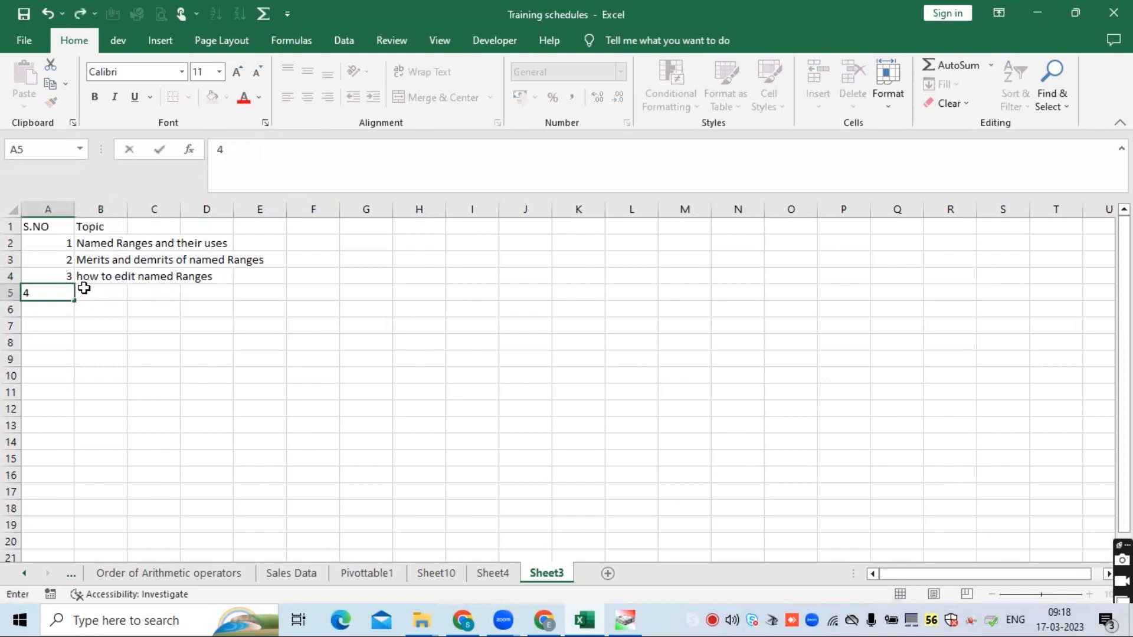
click(84, 288)
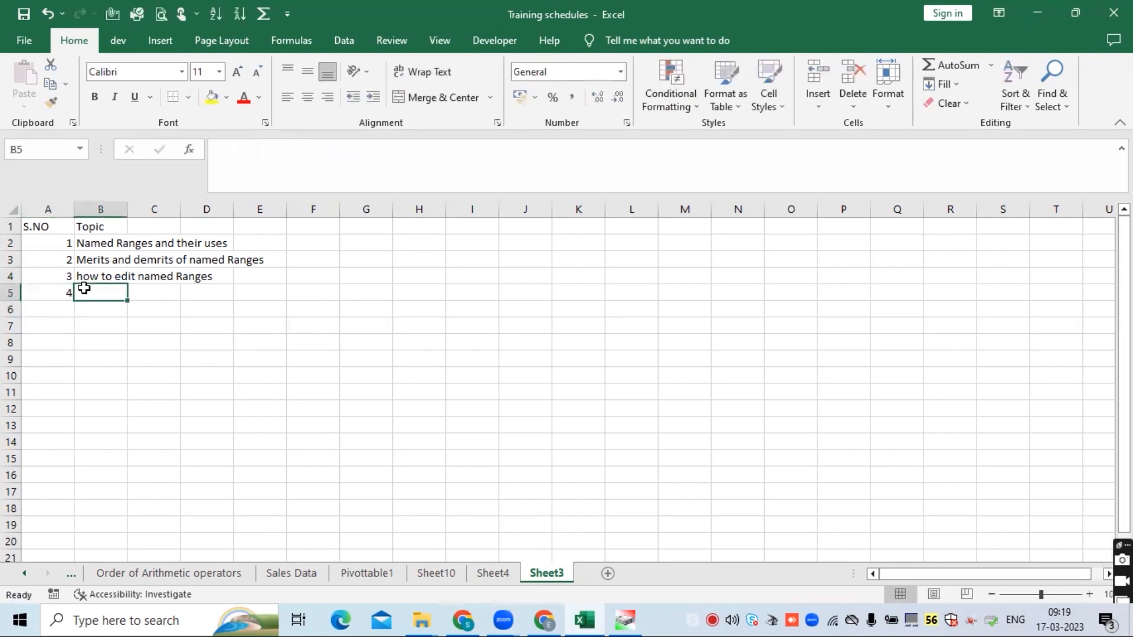
text(If conditio)
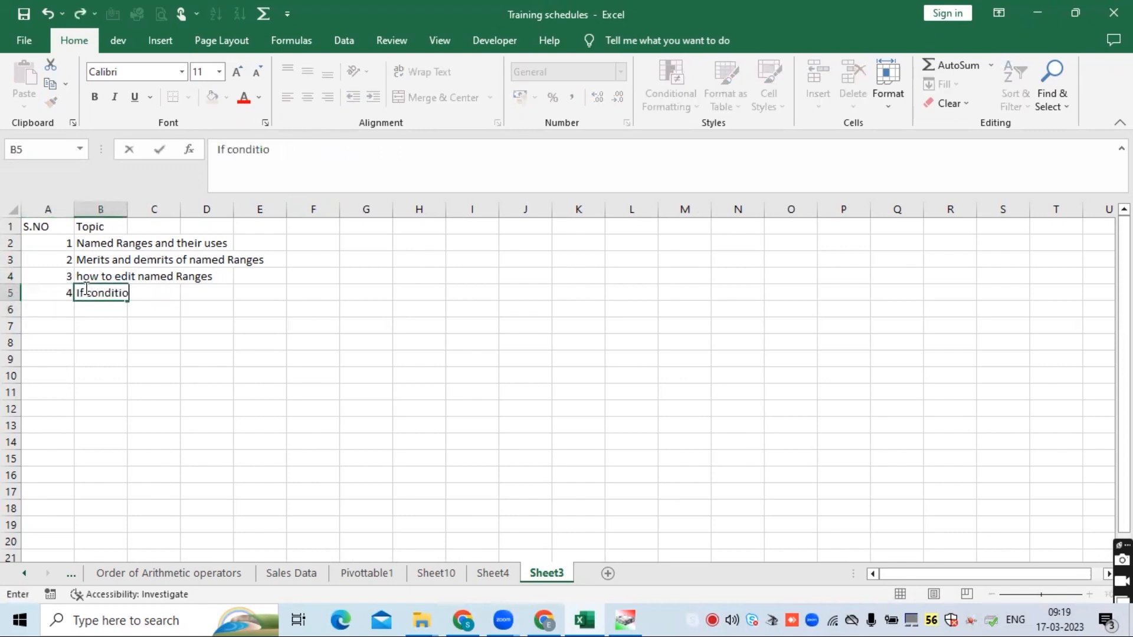
text(n)
key(Return)
- Add row 6 with serial number 5 and topic 'Nested loops in if condition'
key(Left)
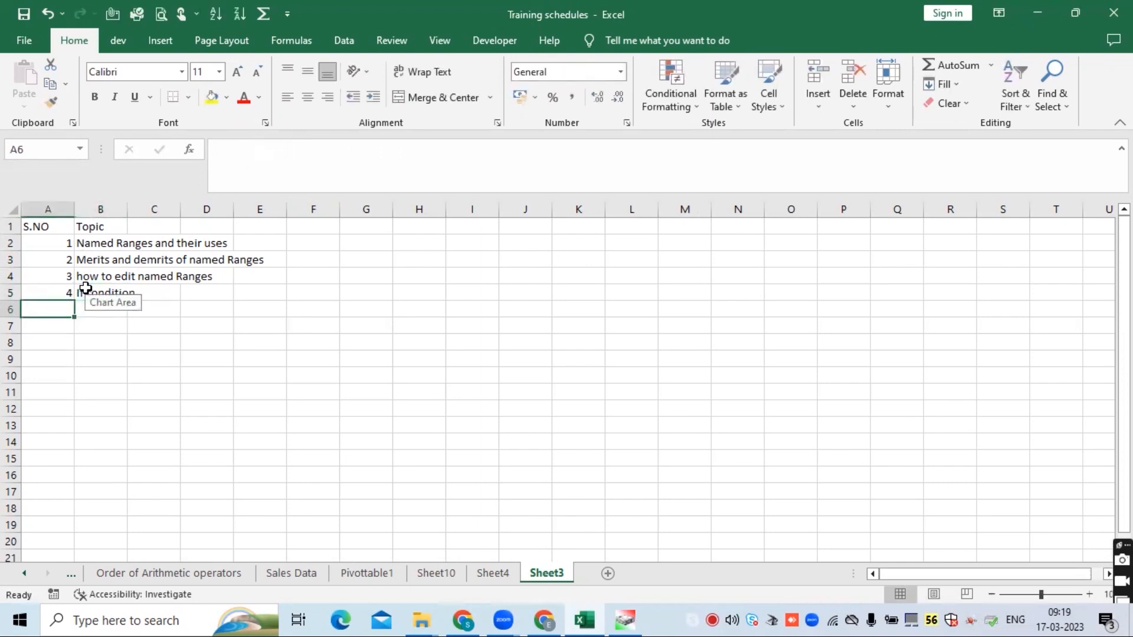
text(5)
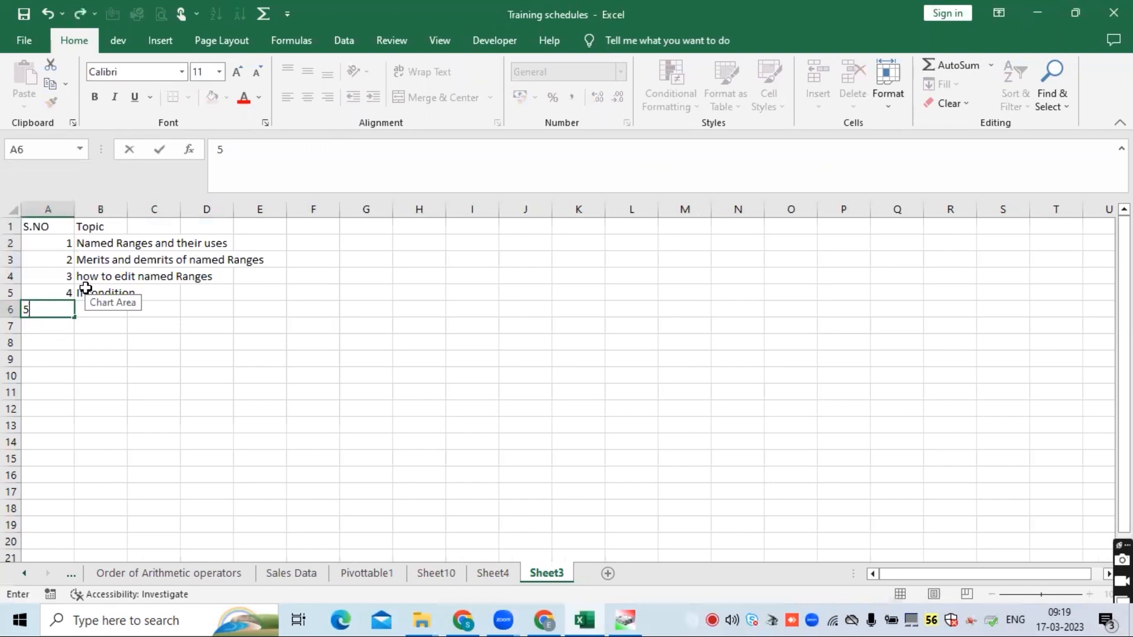
key(Return)
key(Up)
key(Right)
text(Ne)
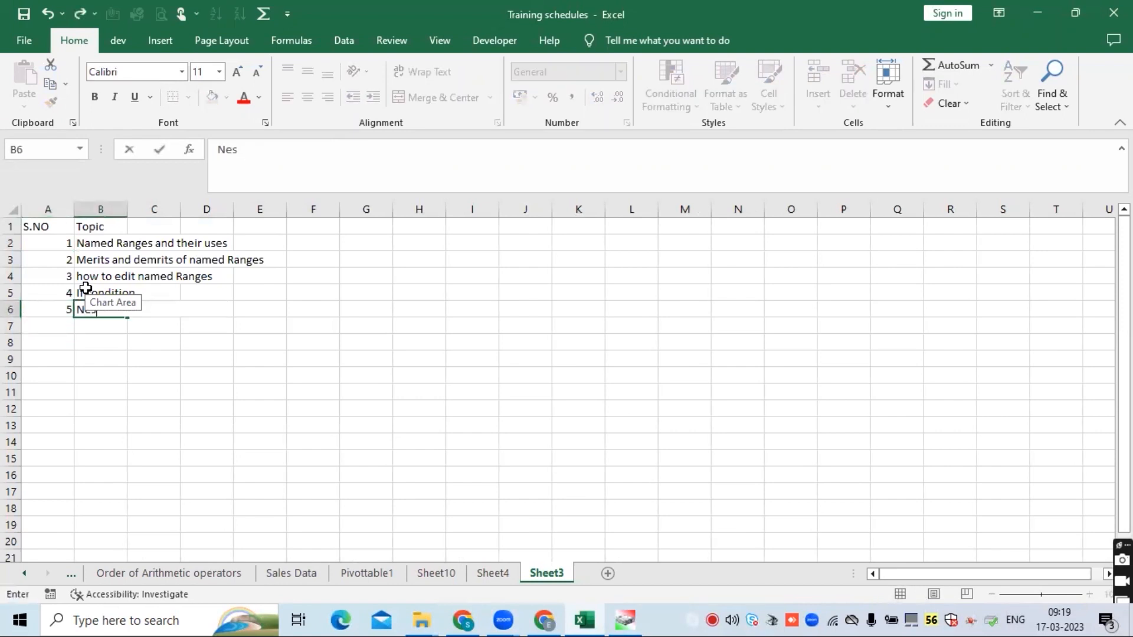
key(BackSpace)
key(BackSpace)
text(este)
key(BackSpace)
text(ed loops)
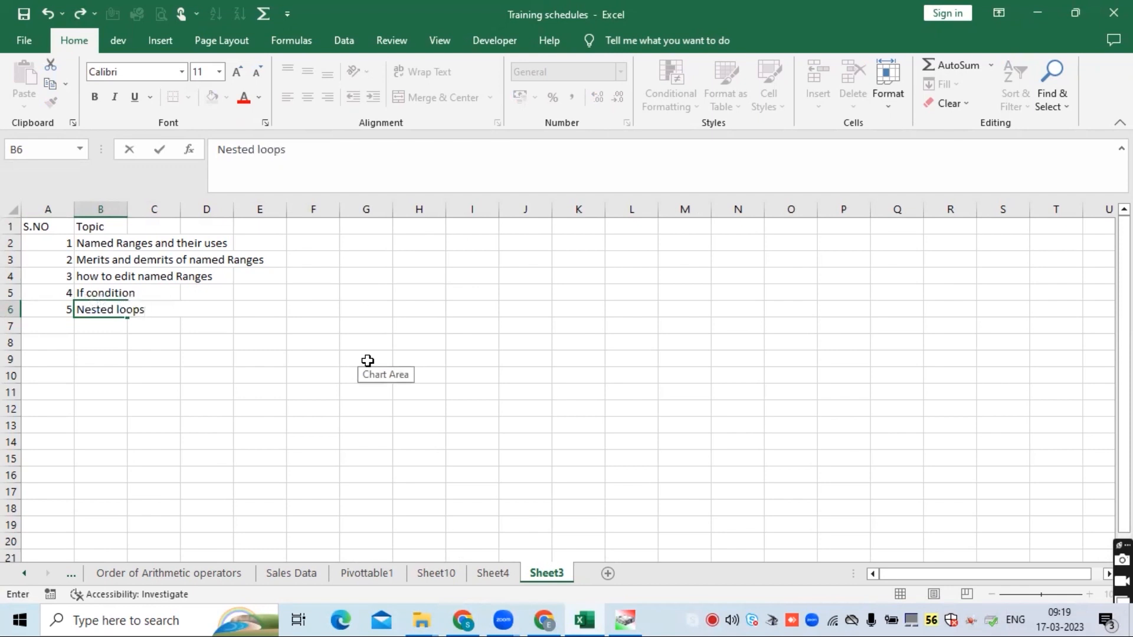
text( in if confi)
key(BackSpace)
key(BackSpace)
text(dition)
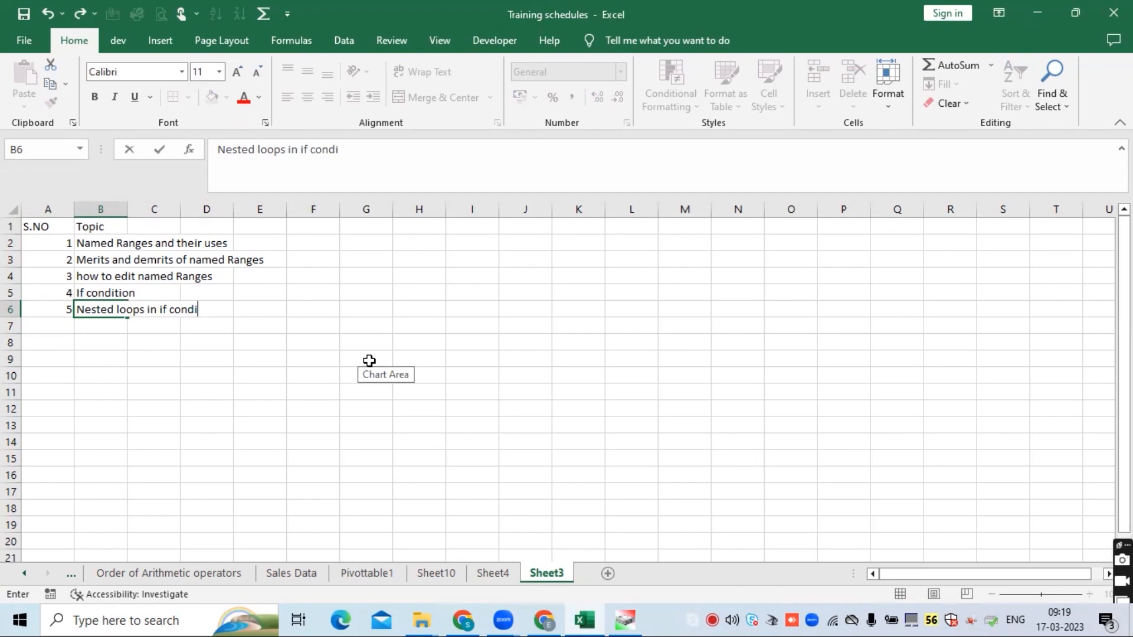
key(Return)
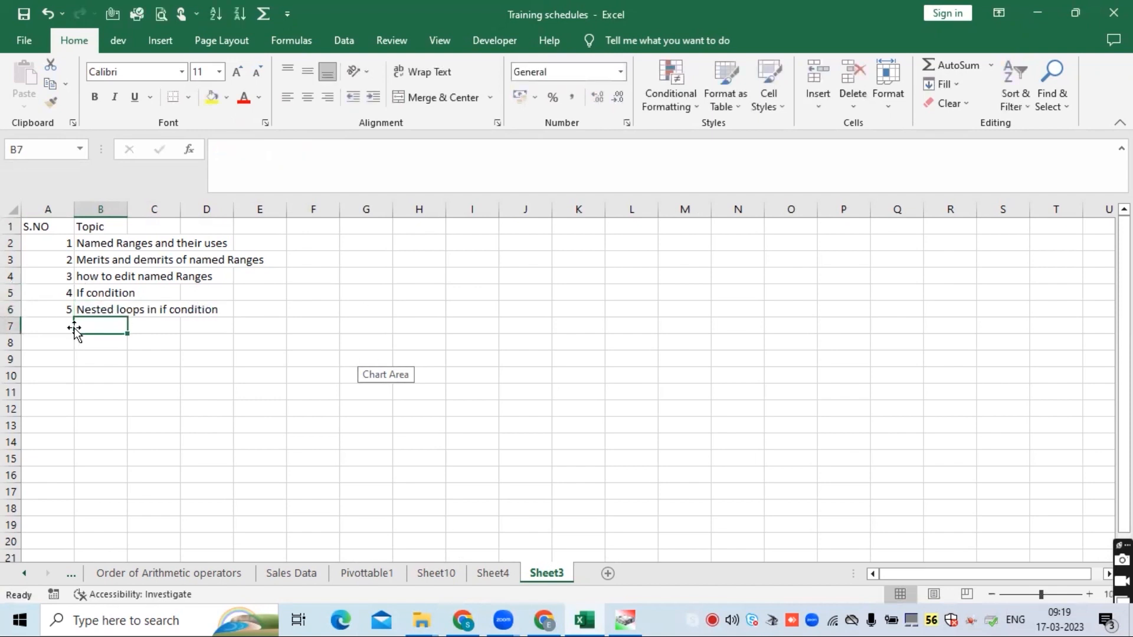
- Add row 7 with serial number 6 and topic 'Countif function'
click(50, 326)
text(6.)
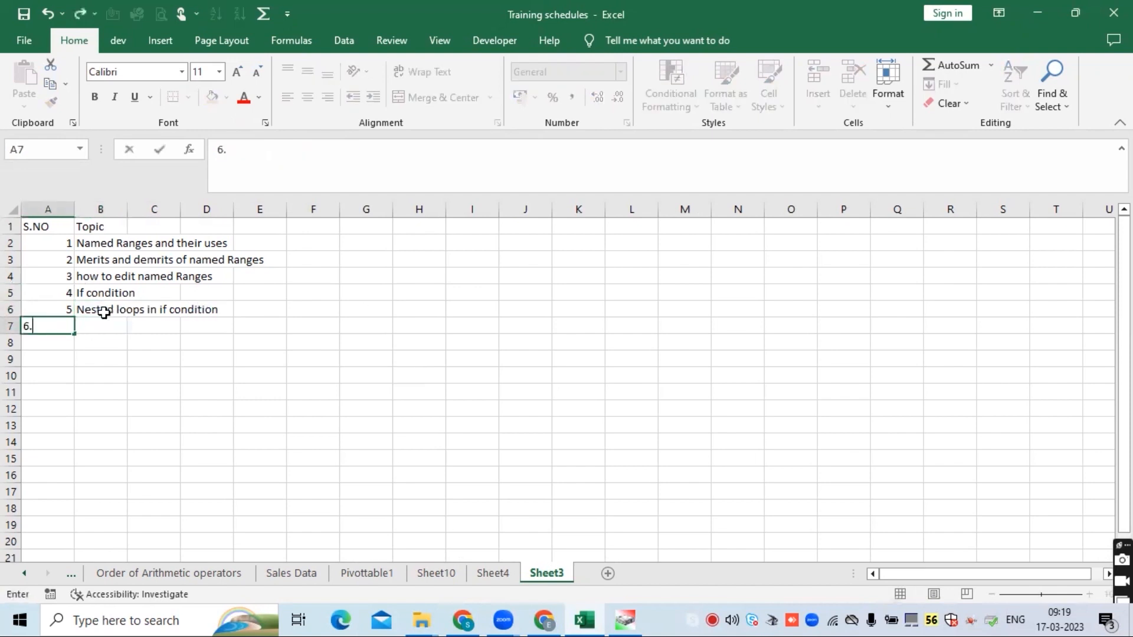
key(Return)
key(Up)
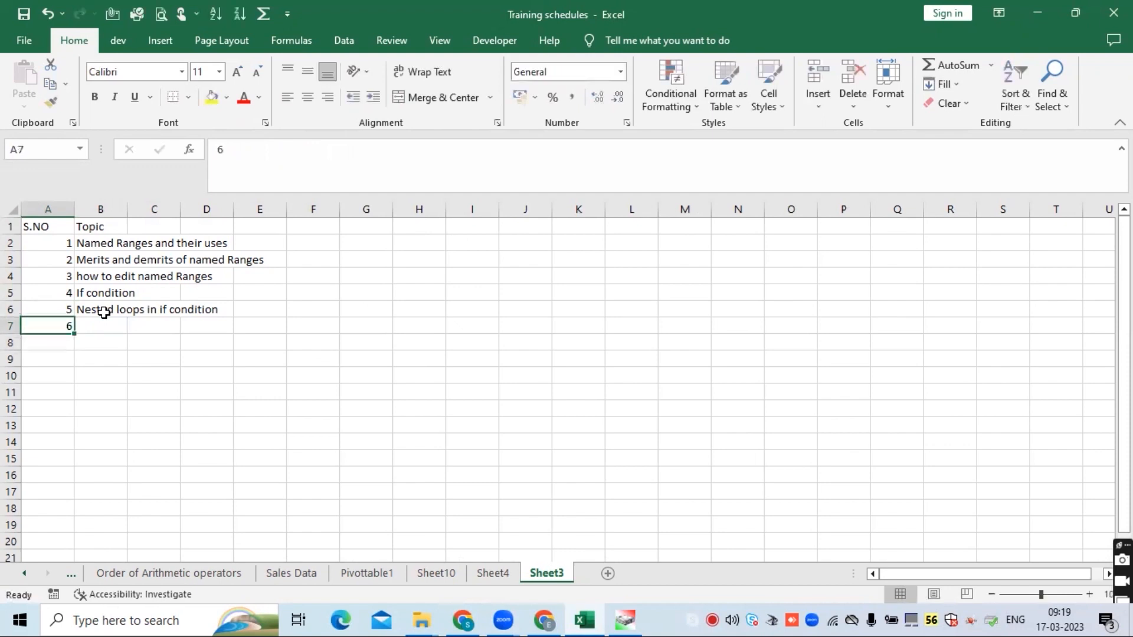
key(Right)
text(Coun)
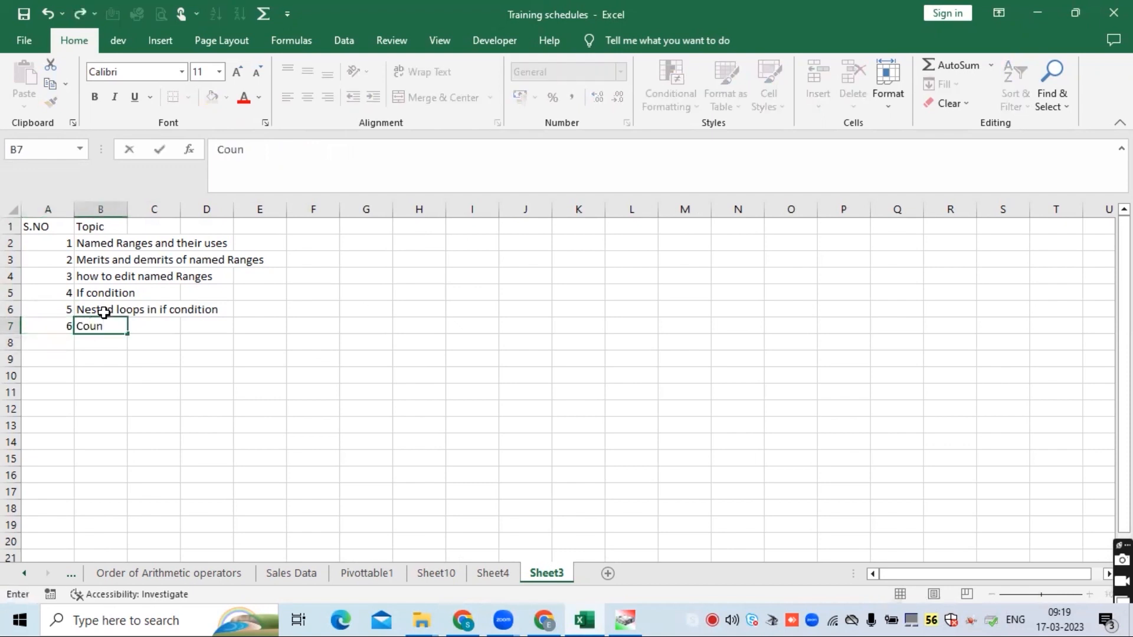
text(tif function)
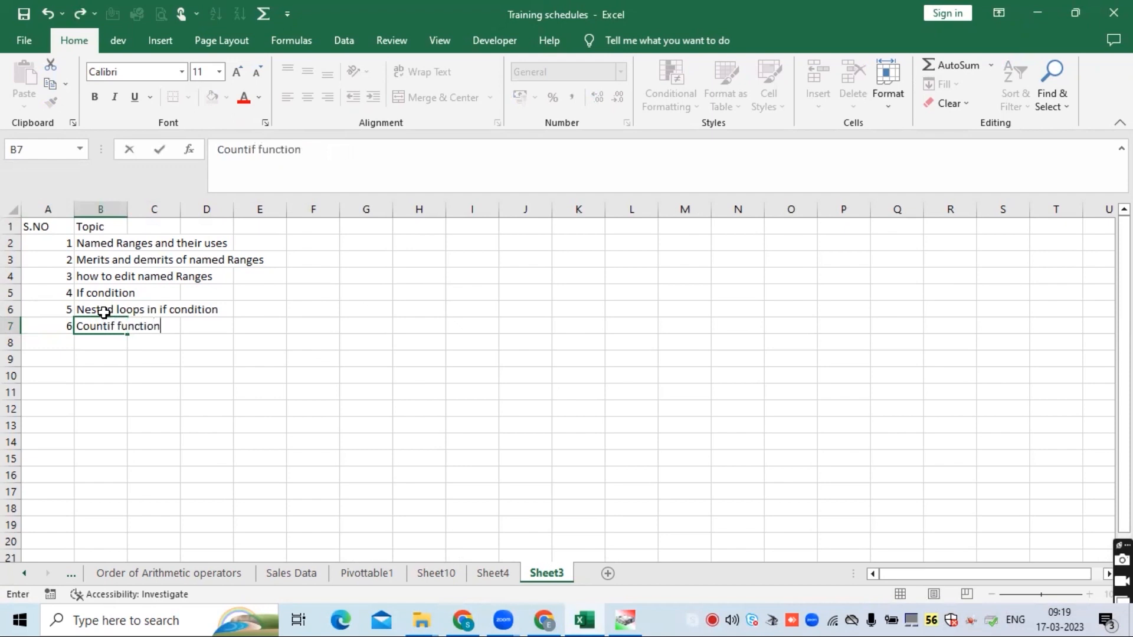
key(Return)
- Add row 8 with serial number 7 and topic 'Sumif function'
key(Left)
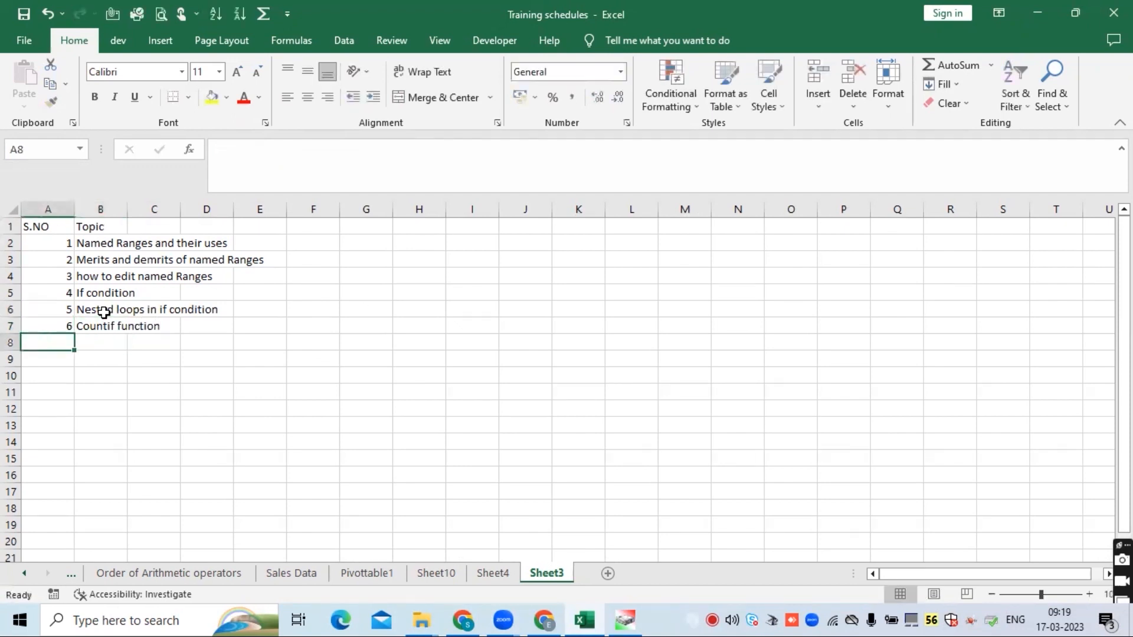
text(7)
key(Return)
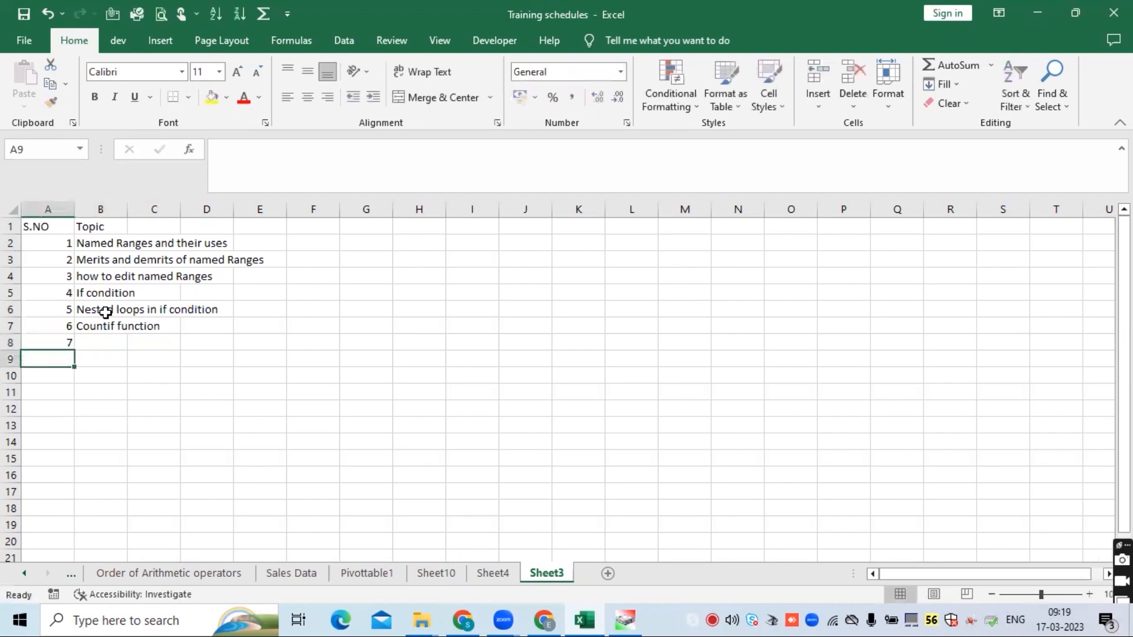
key(Up)
key(Right)
text(Sum)
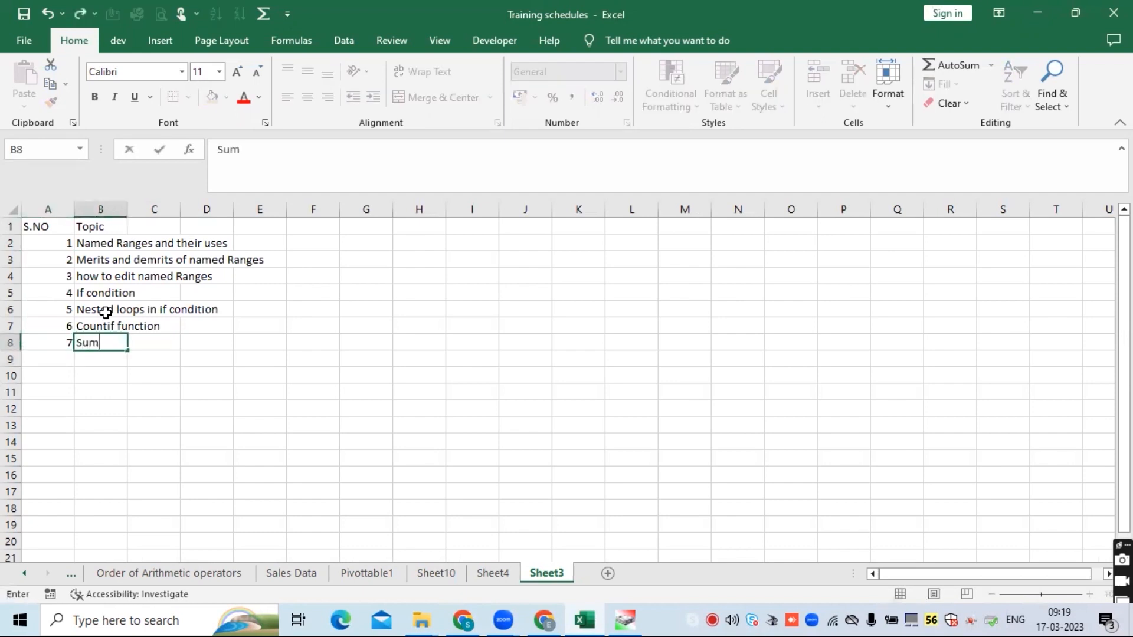
text(if function)
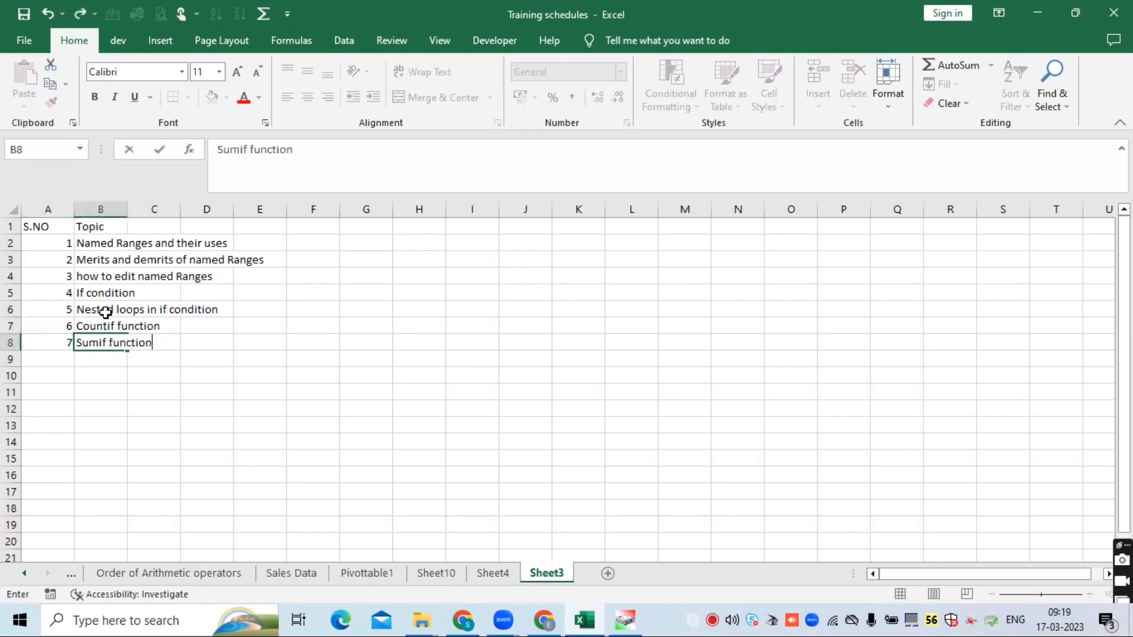
key(Return)
- Add row 9 with serial number 8 and topic 'Iferror or errorif'
key(Left)
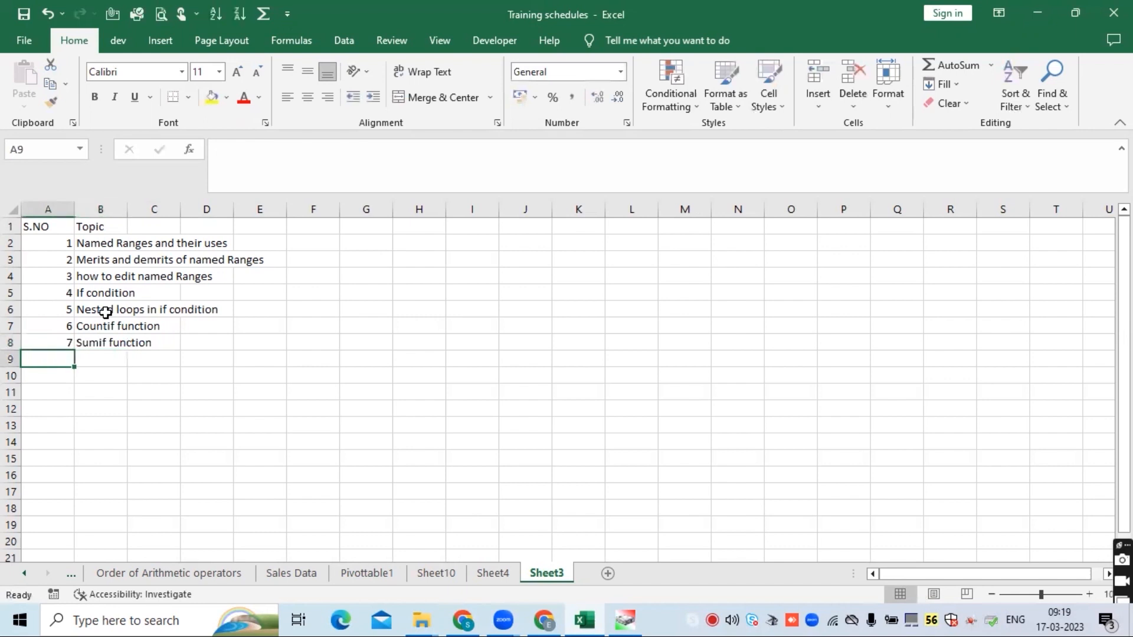
text(8)
key(Return)
key(Up)
key(Right)
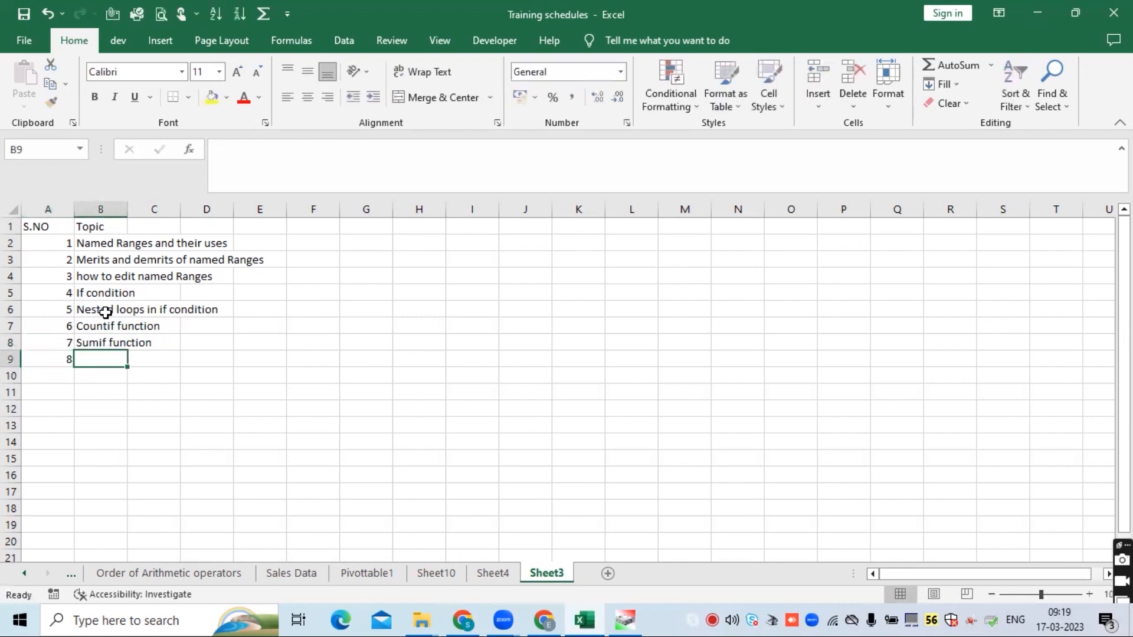
text(Ife)
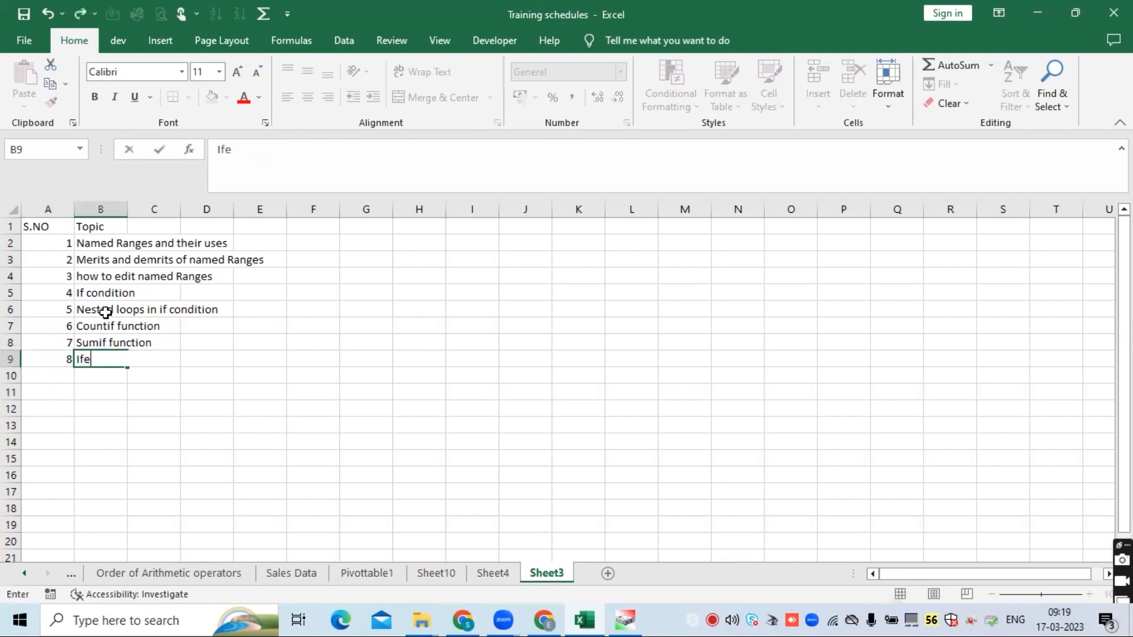
text(rror or errorif)
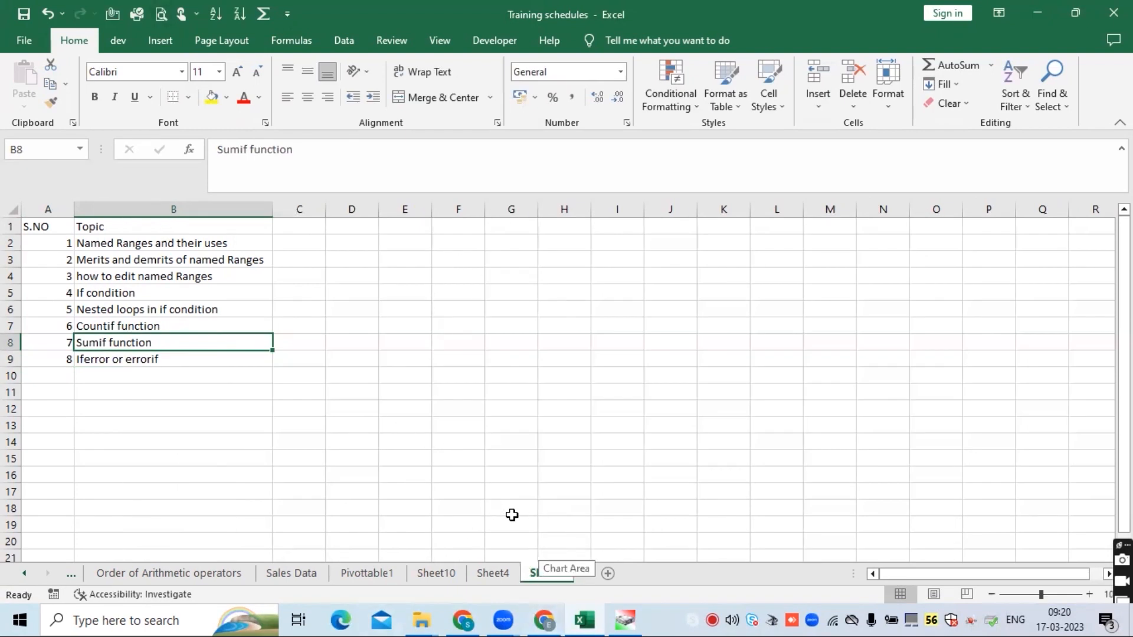
click(137, 289)
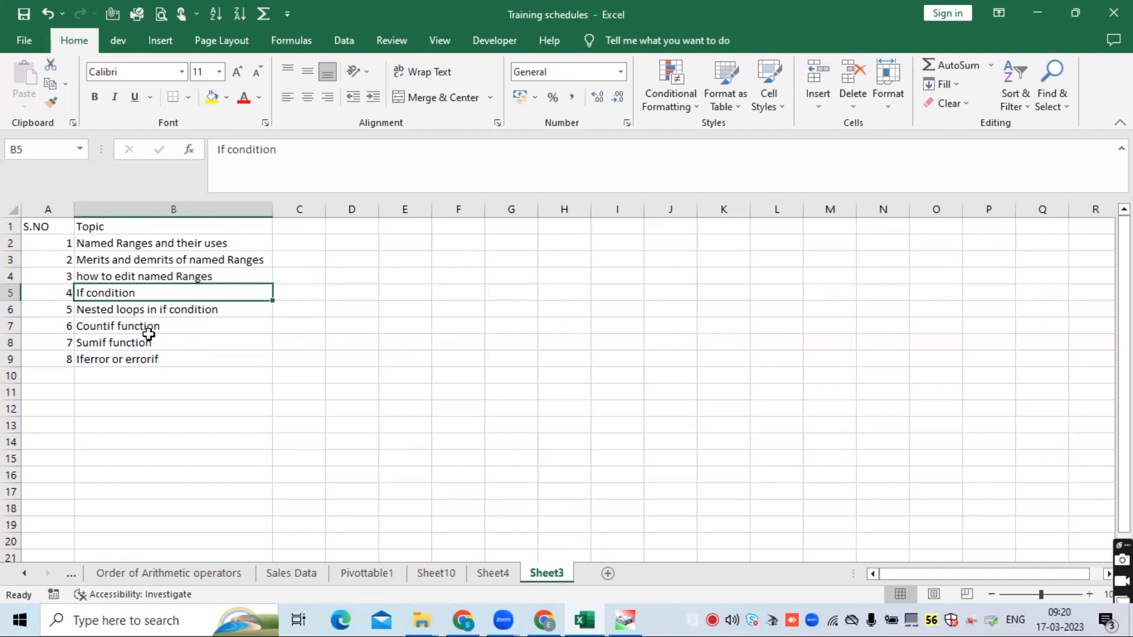
click(352, 123)
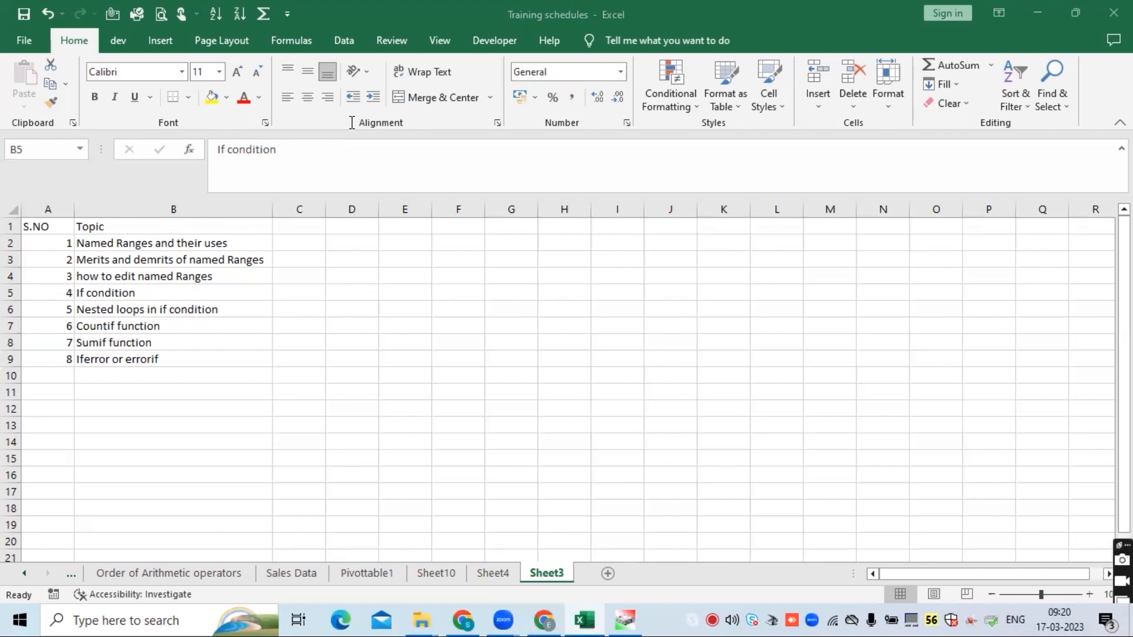
click(218, 357)
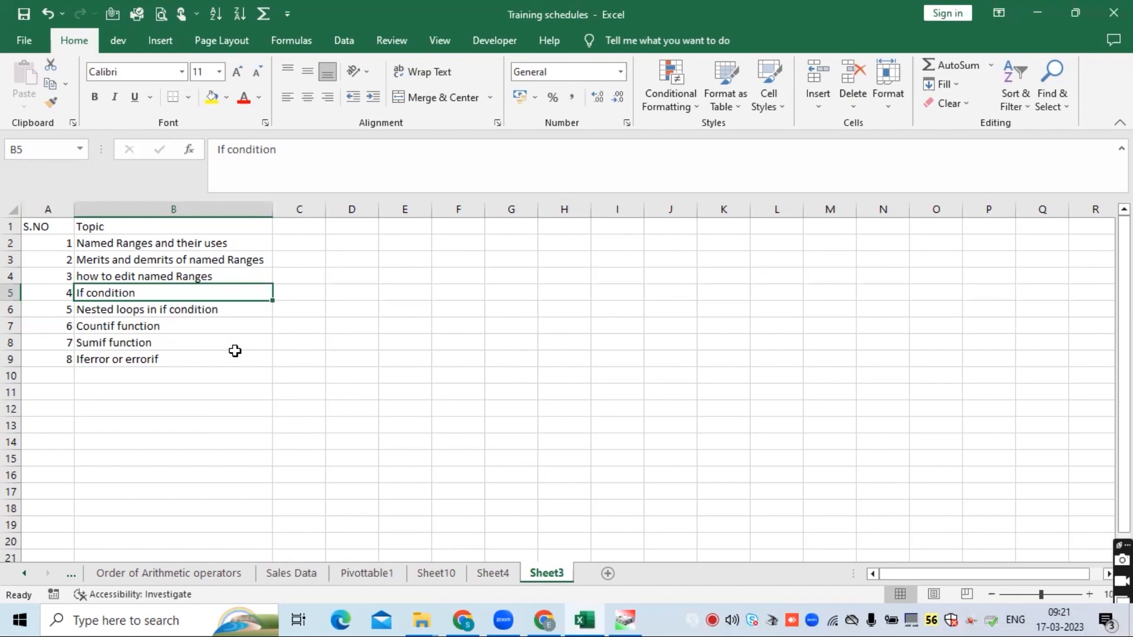
- Enter the label 'Toursits place' in cell E7
click(399, 326)
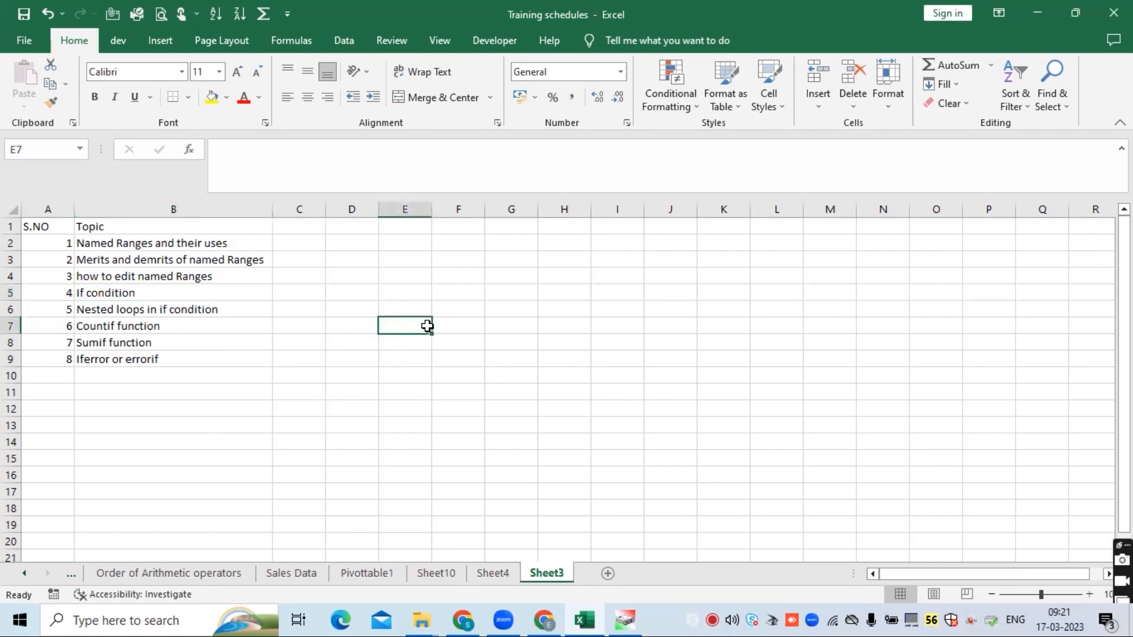
text(Tour)
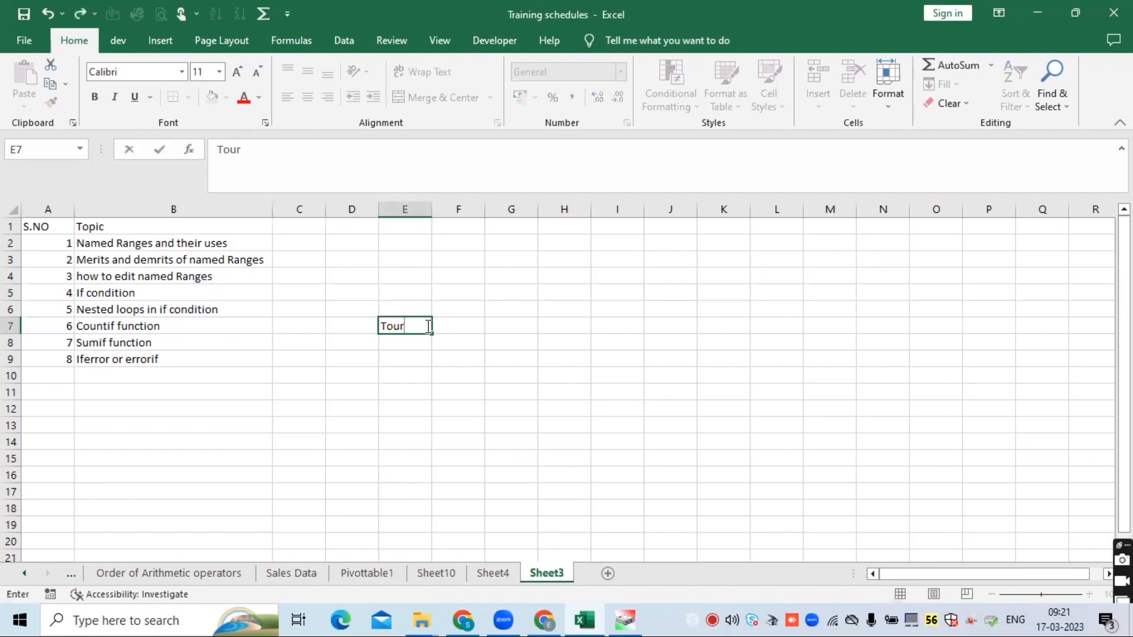
text(sits place)
key(Return)
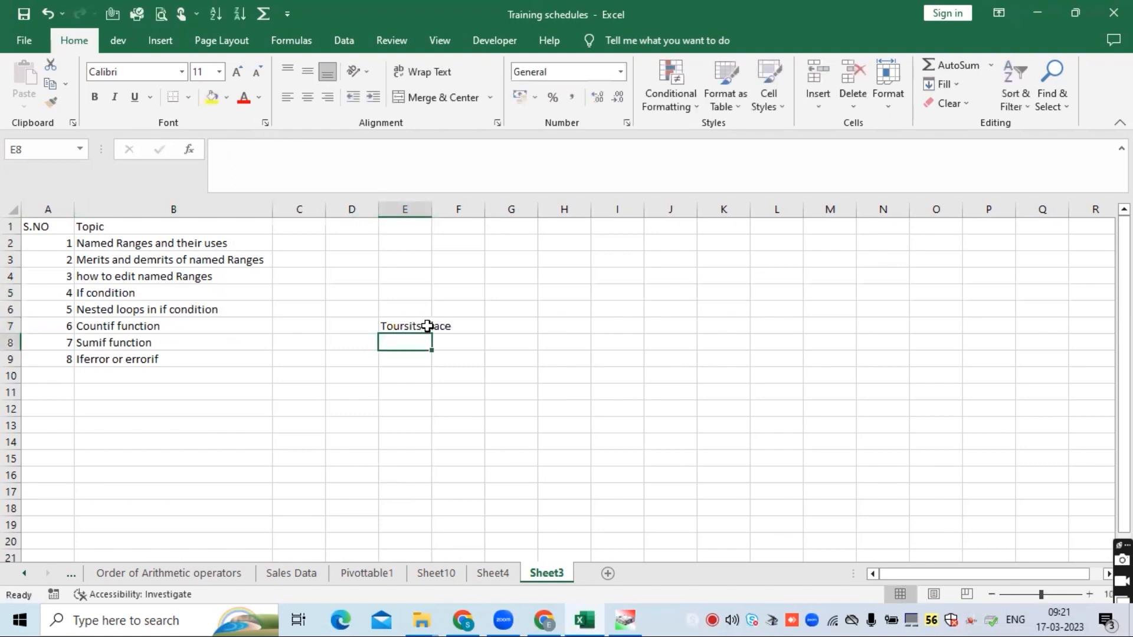
- Enter 'Enjoy' and 'Not Enjoy' in F7 and F8 beside the label
key(Up)
key(Right)
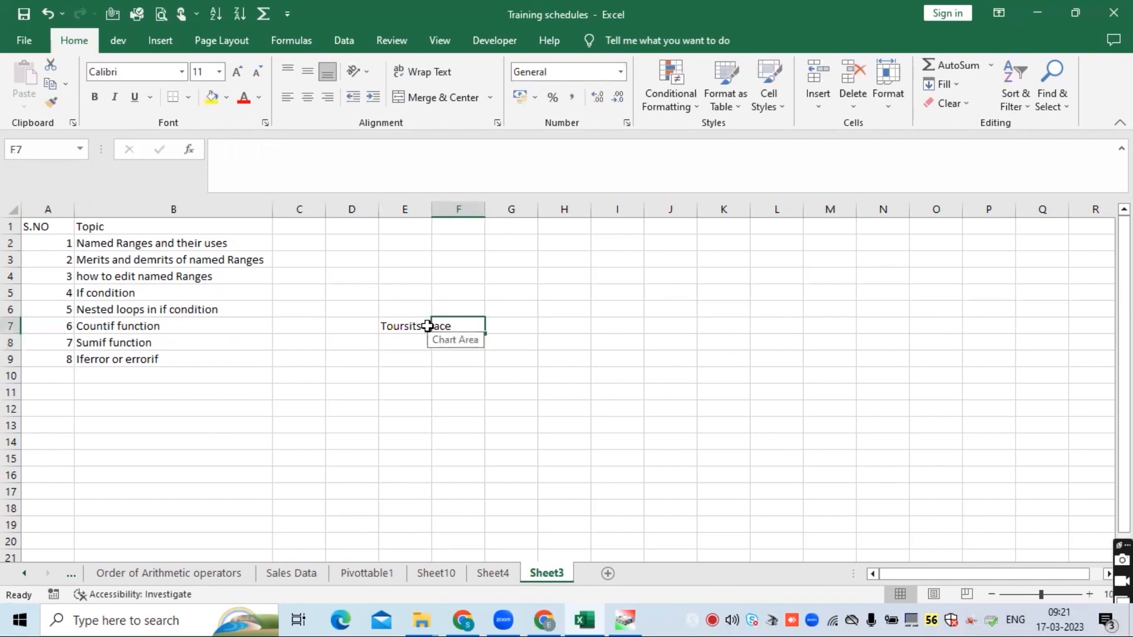
text(Enjoy)
key(Return)
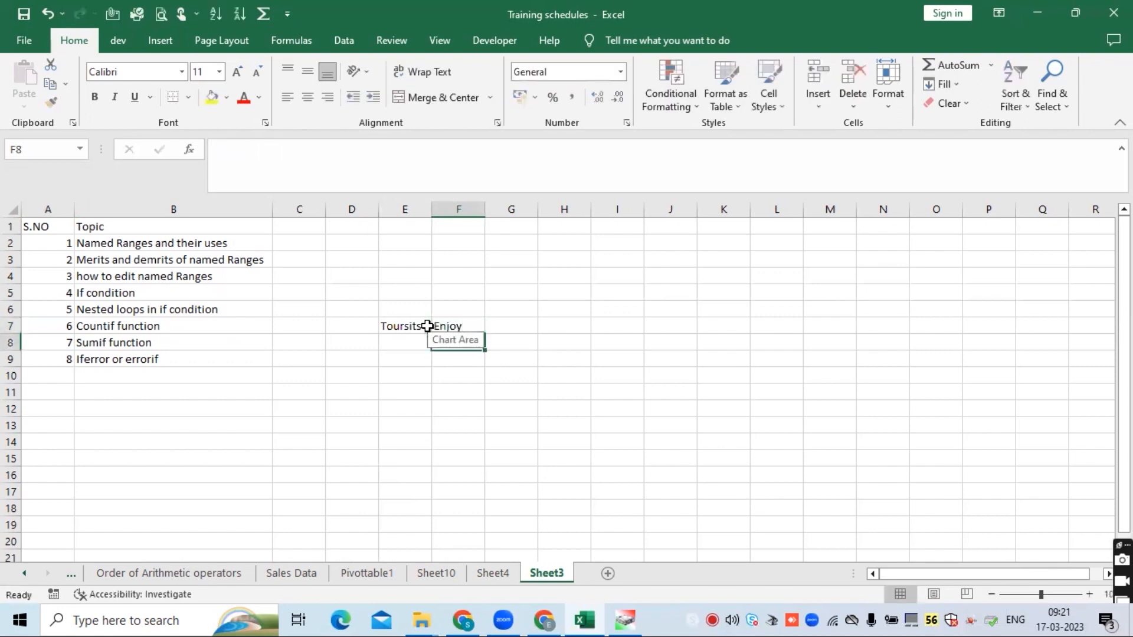
text(Not Enjo)
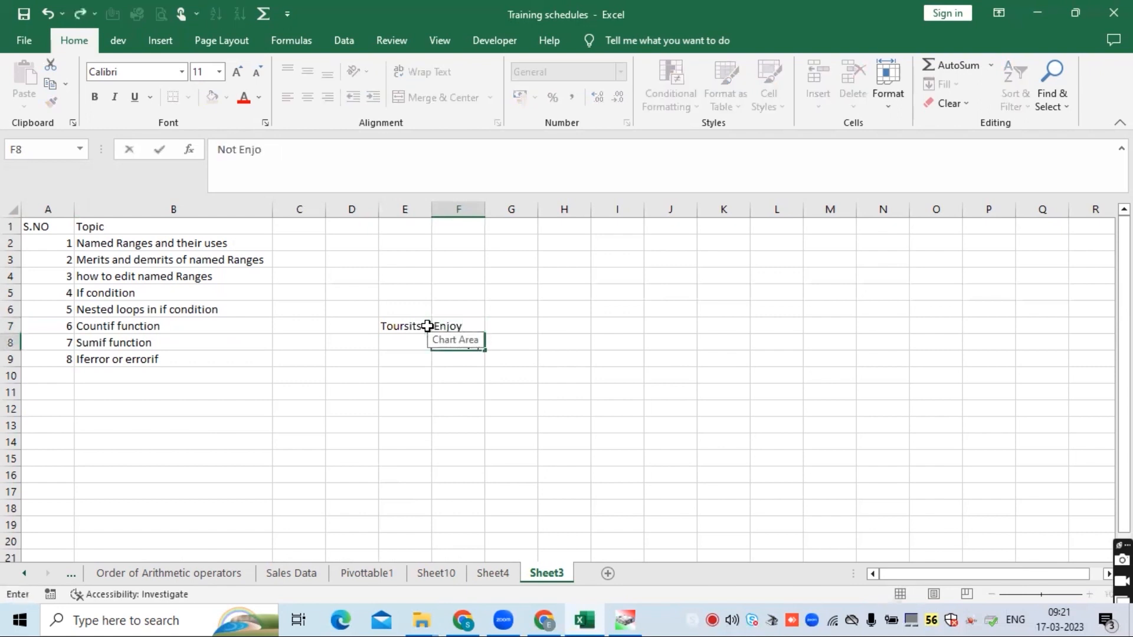
text(y)
key(Return)
- Autofit column E's width to fit 'Toursits place'
click(392, 474)
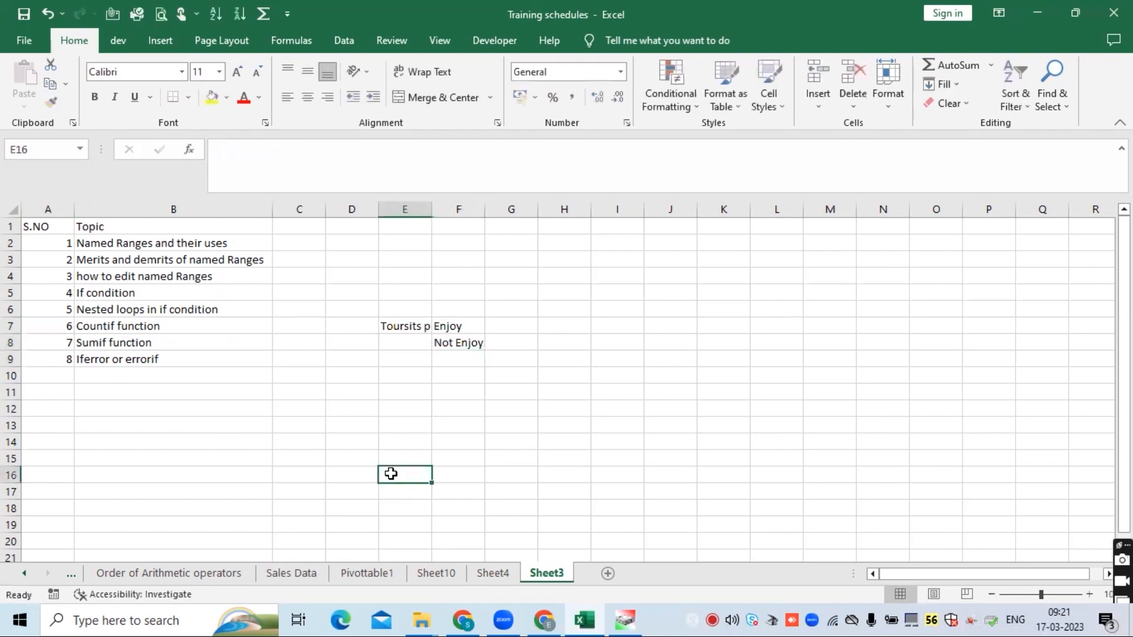
click(413, 325)
double_click(432, 205)
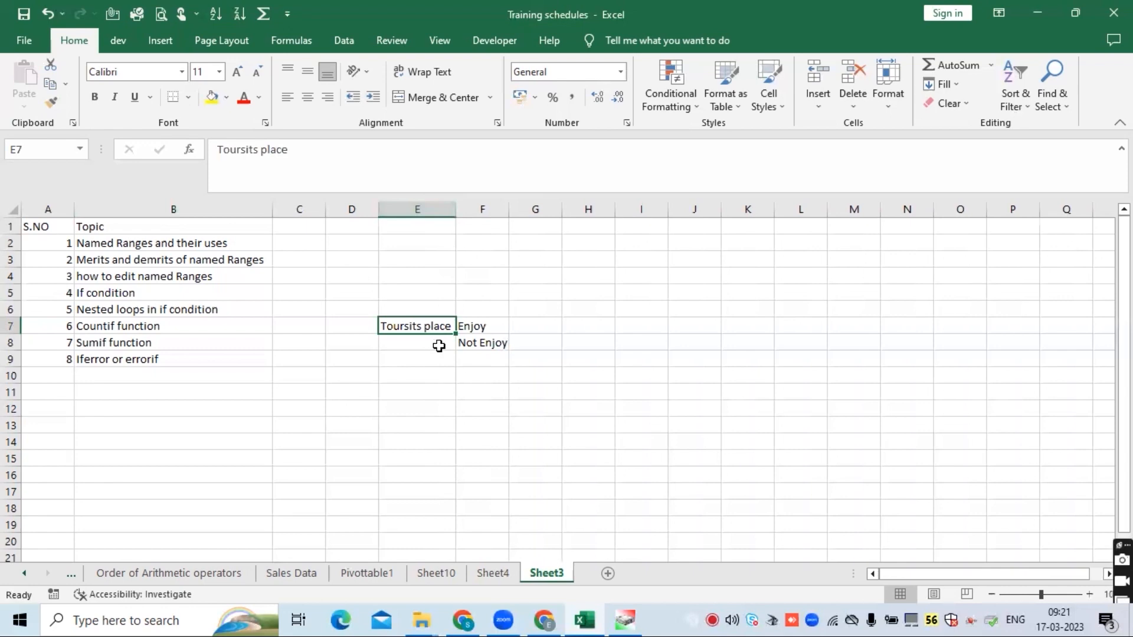
click(479, 326)
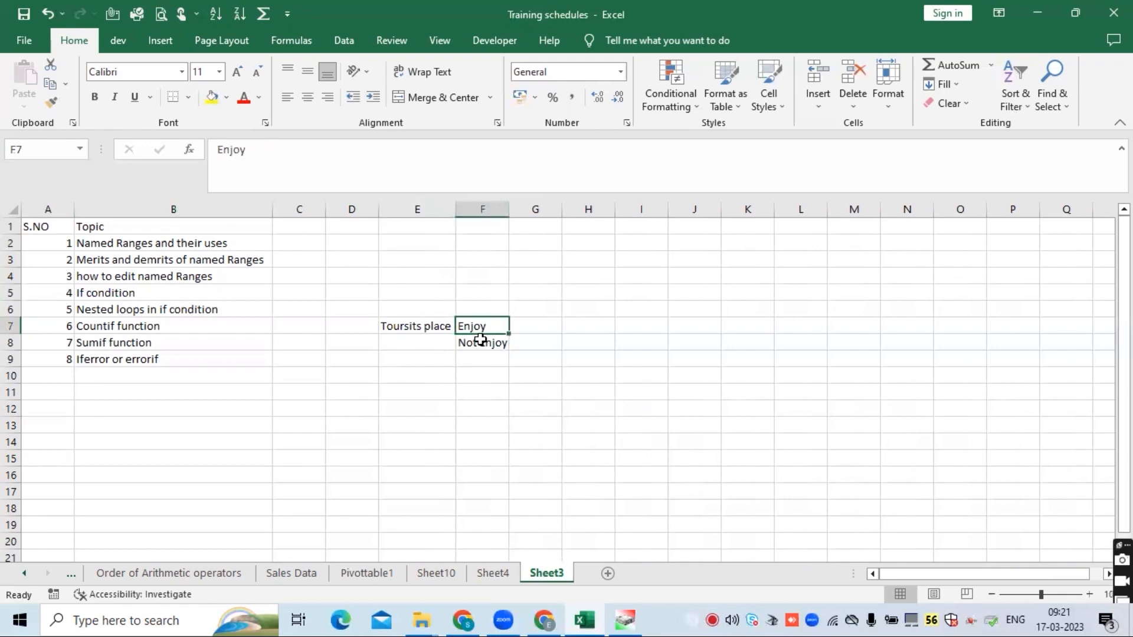
click(474, 343)
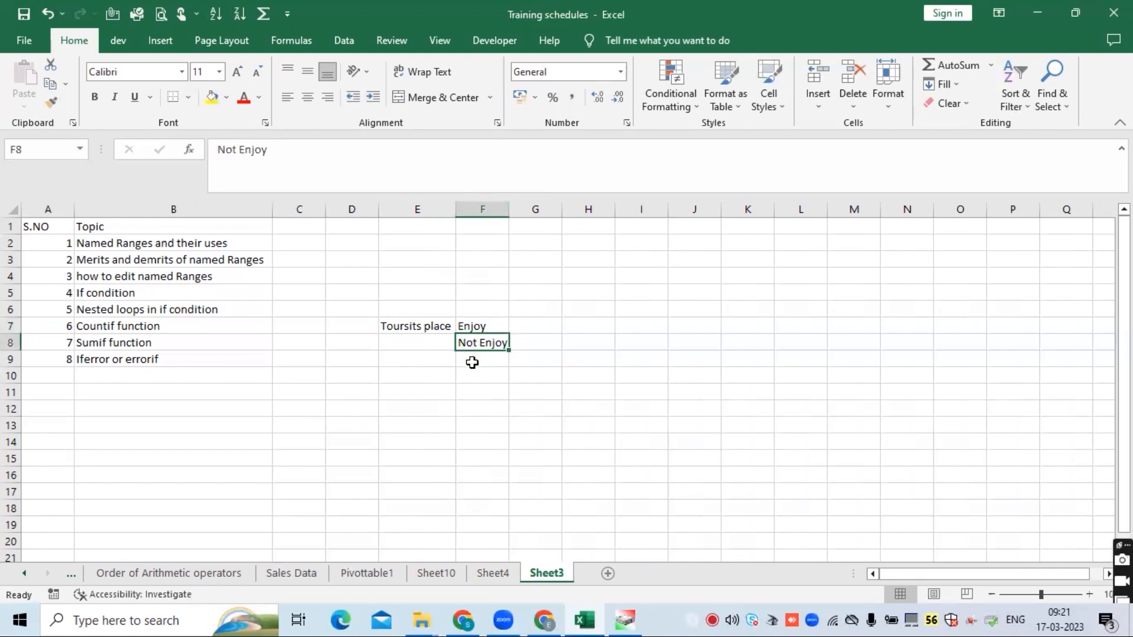
- Enter 'exam' in E11 with 'Pass' and 'Fail' in F11 and F12
click(407, 386)
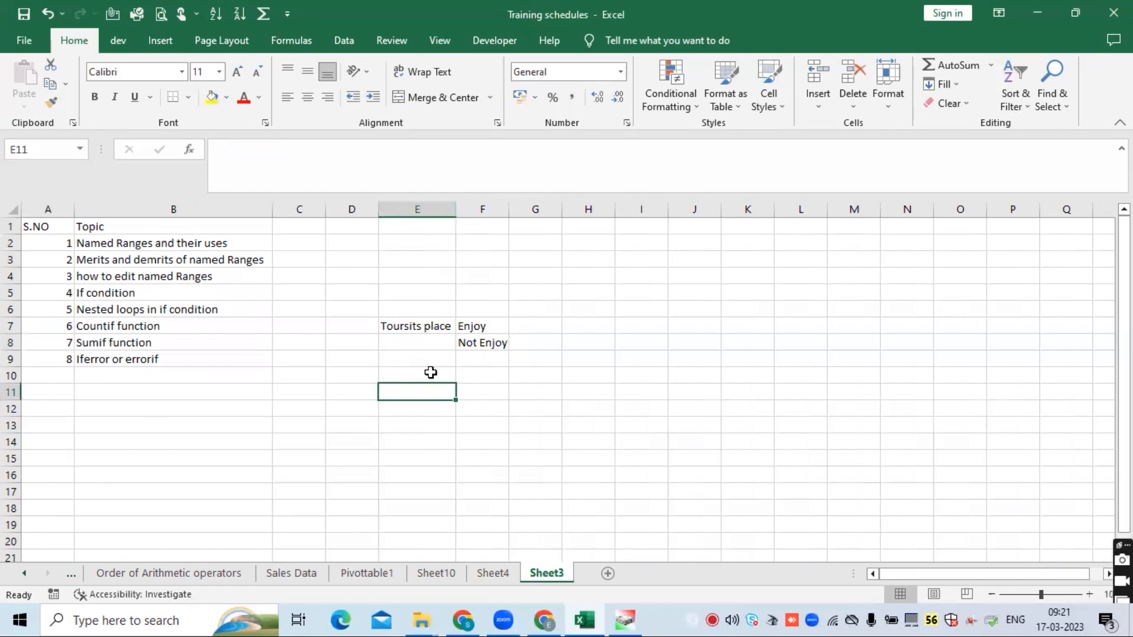
text(exam)
key(Return)
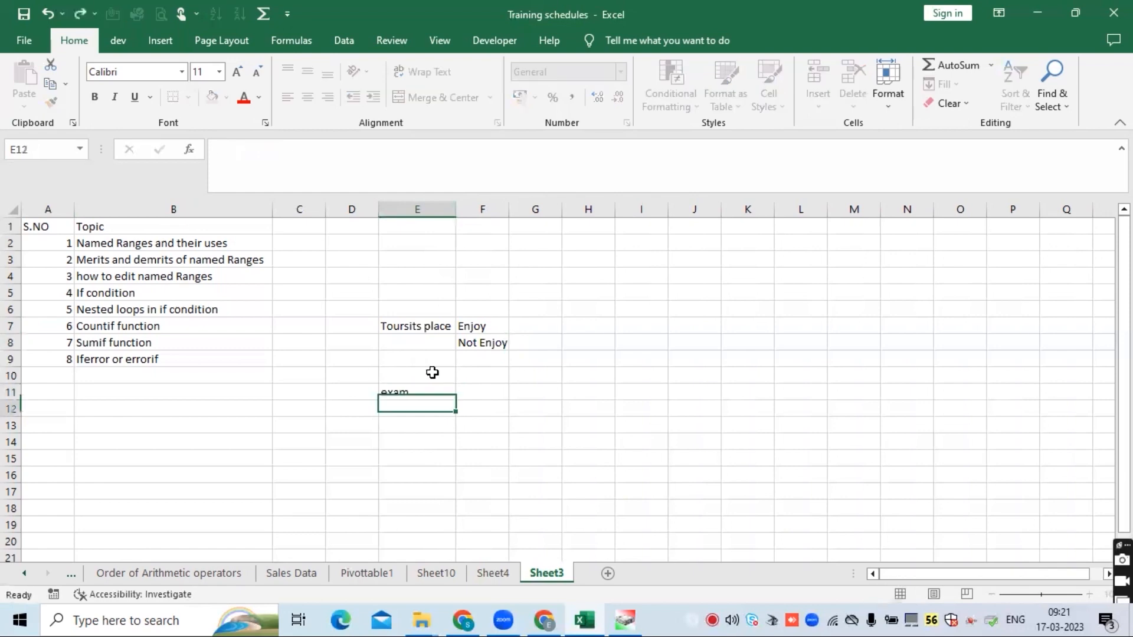
key(Up)
key(Right)
text(P)
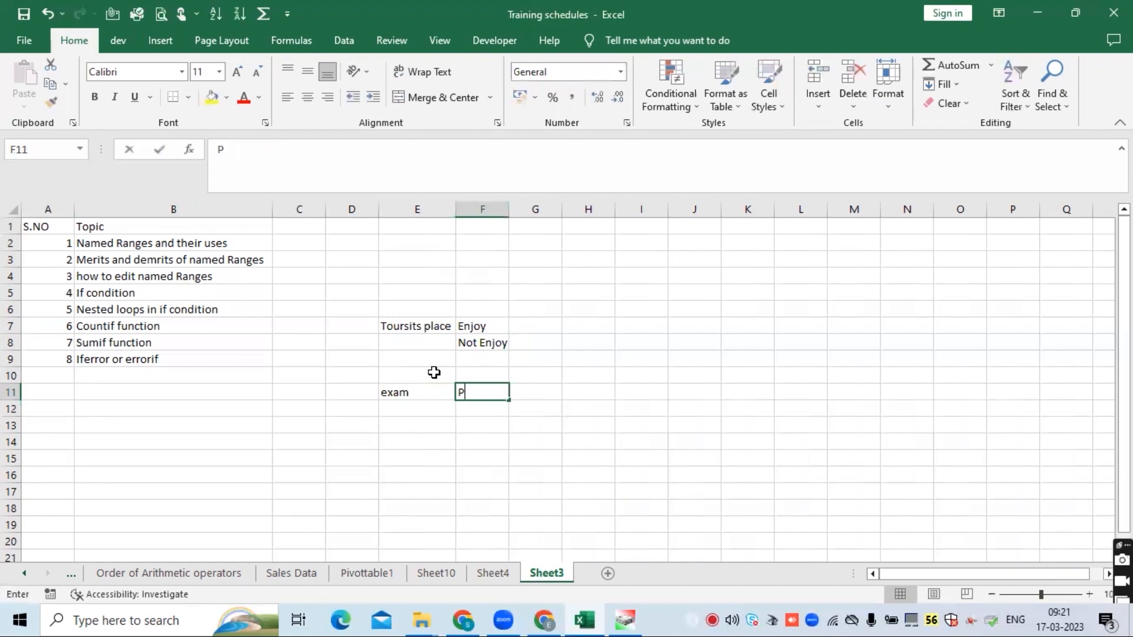
text(ass)
key(Return)
text(FA)
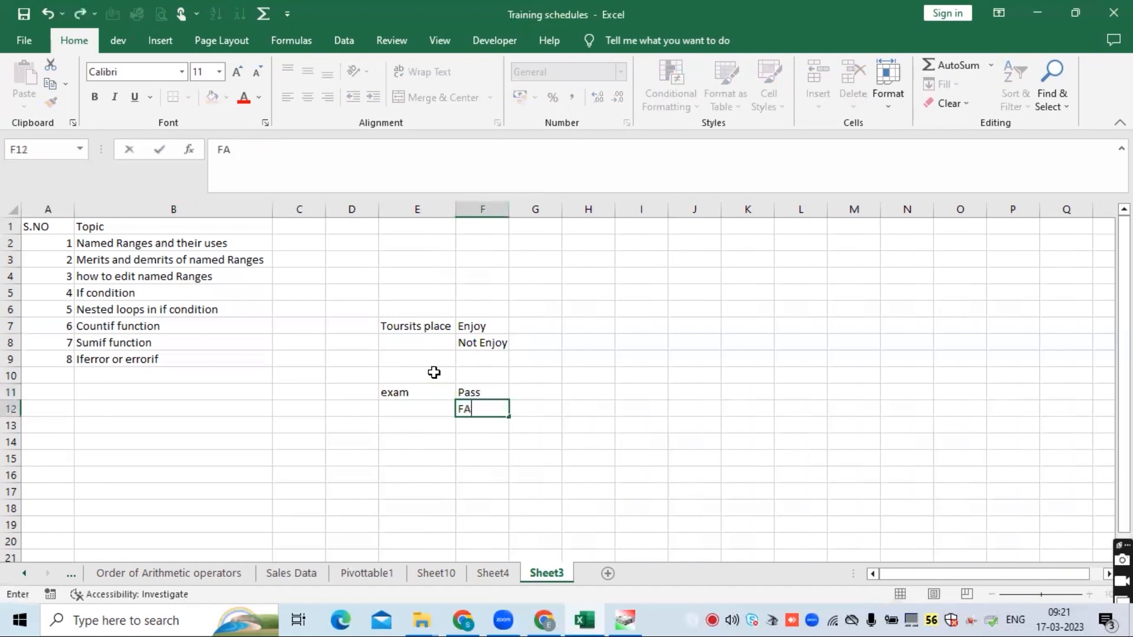
text(il)
key(Return)
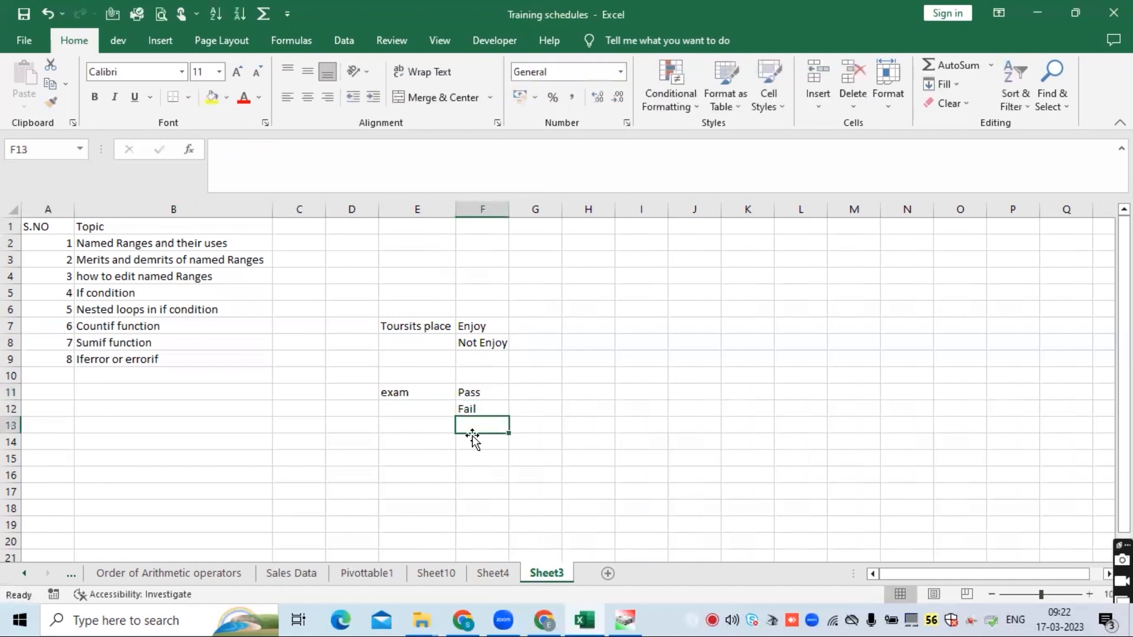
- Enter 'Exam' in E15 with 'Pass' beside it in F15
click(424, 459)
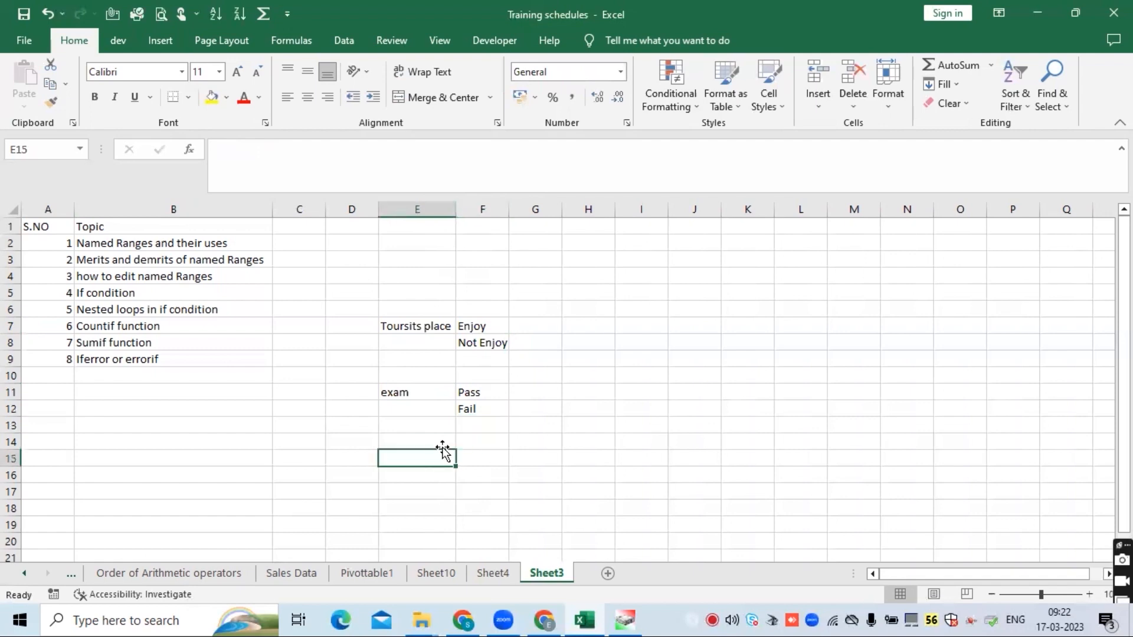
text(Exam)
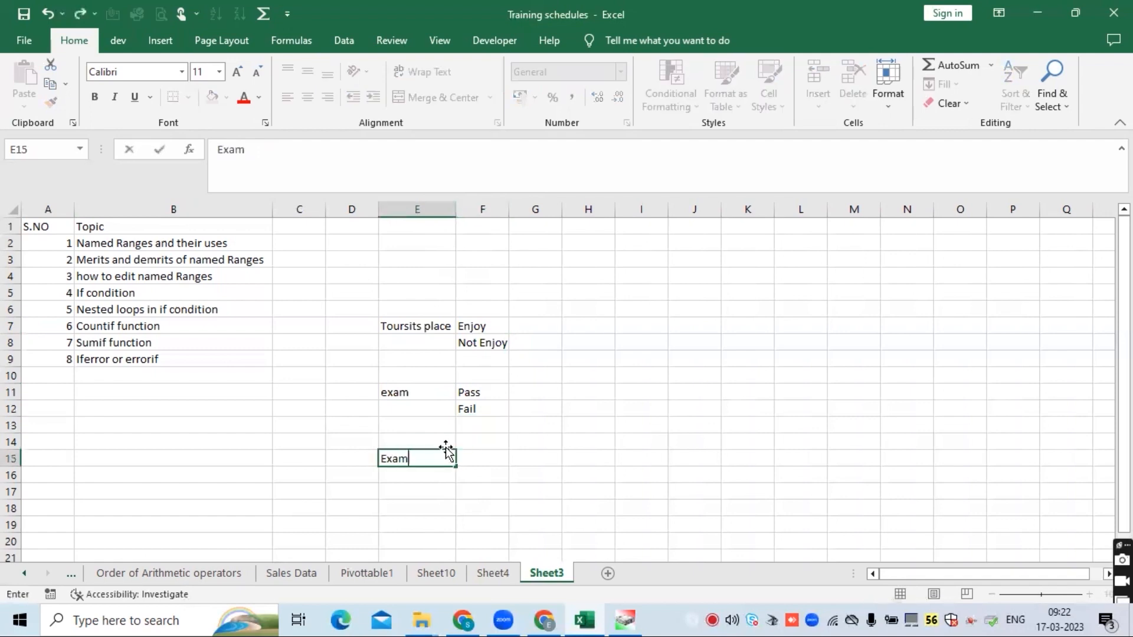
key(Return)
key(Up)
key(Right)
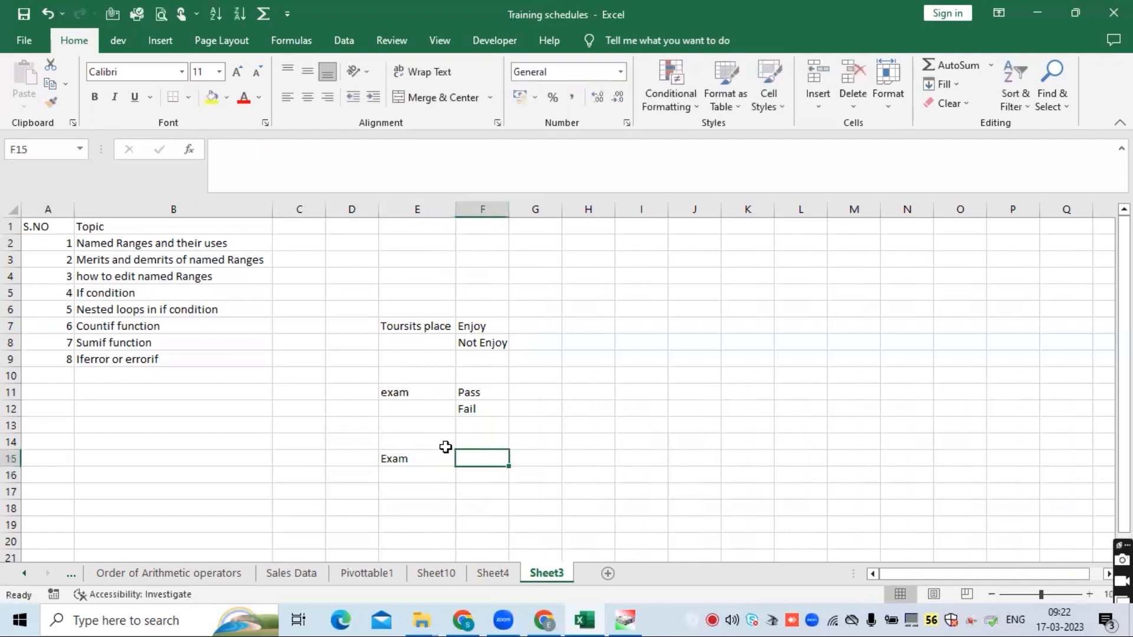
text(Pass)
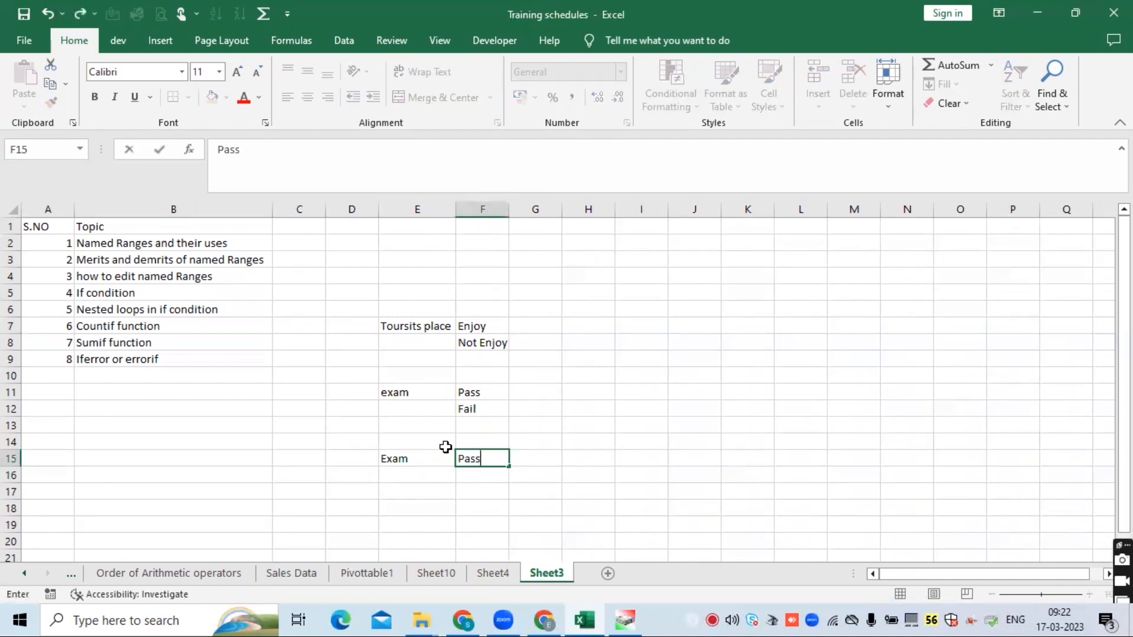
key(Return)
- List '1st class', '2nd' and '3rd Class' in F16 to F18 below Pass
text(1st)
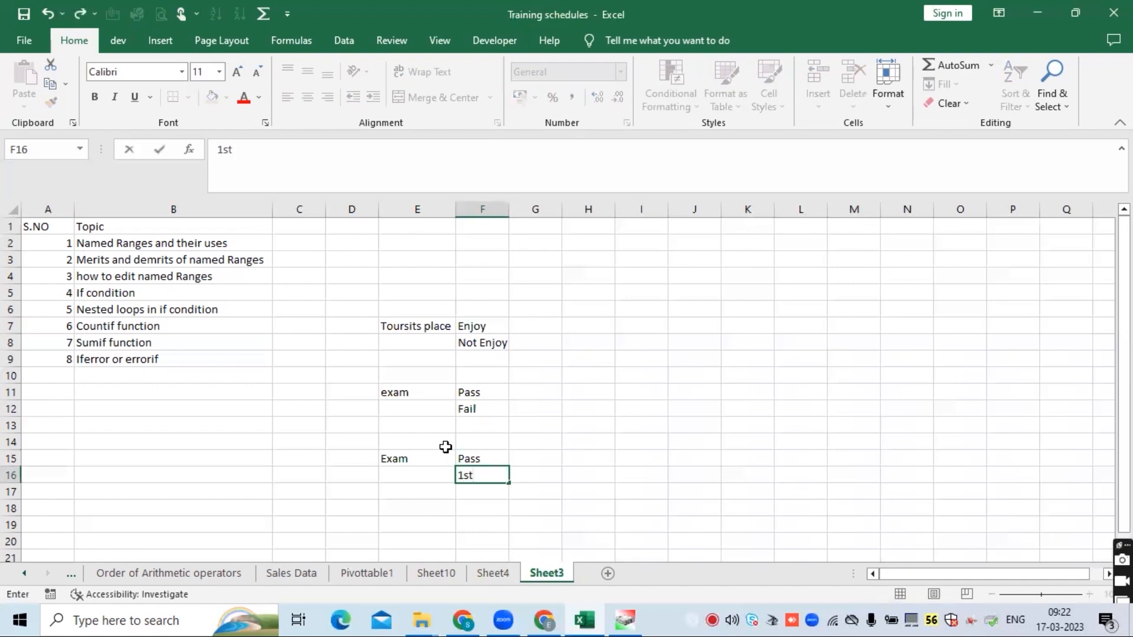
text( class)
key(Return)
text(2nd)
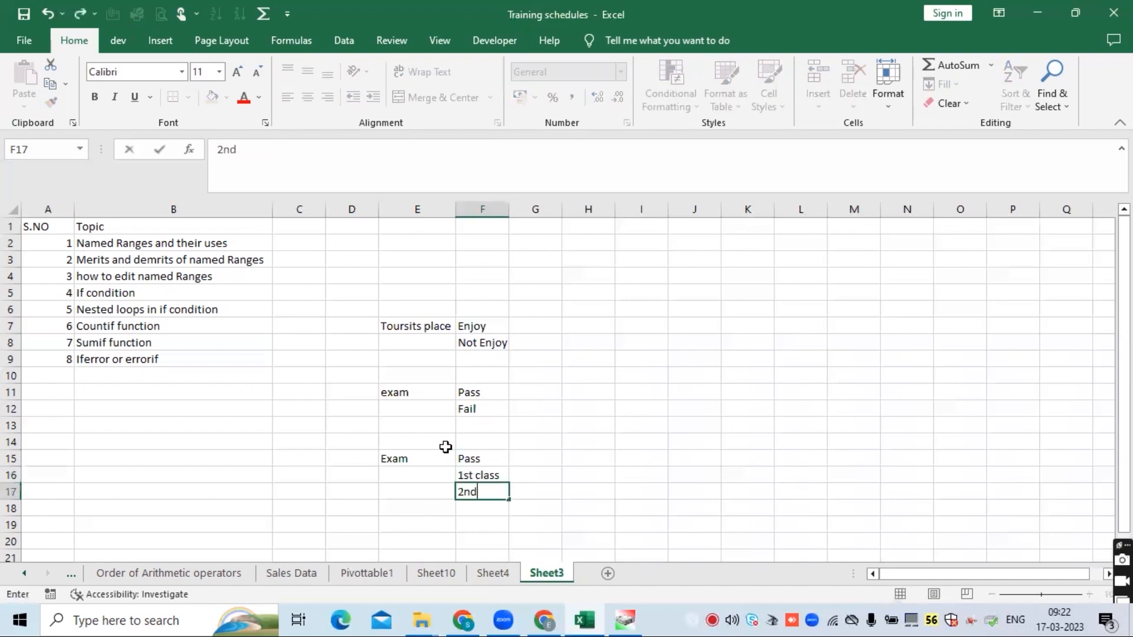
key(Return)
text(Class)
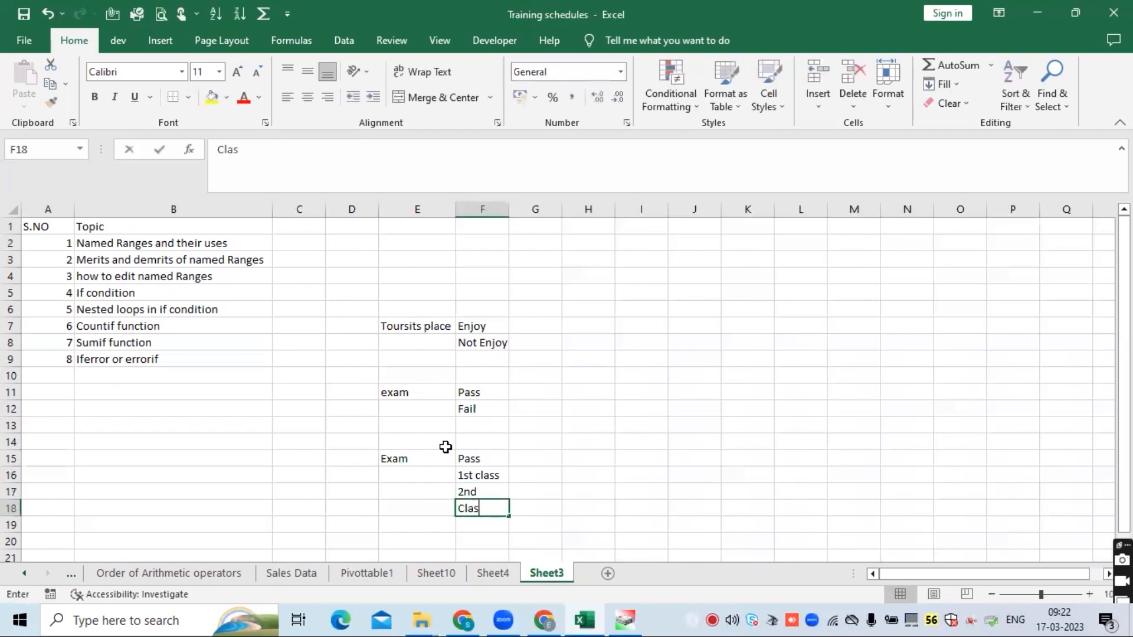
key(BackSpace)
key(BackSpace)
key(BackSpace)
key(BackSpace)
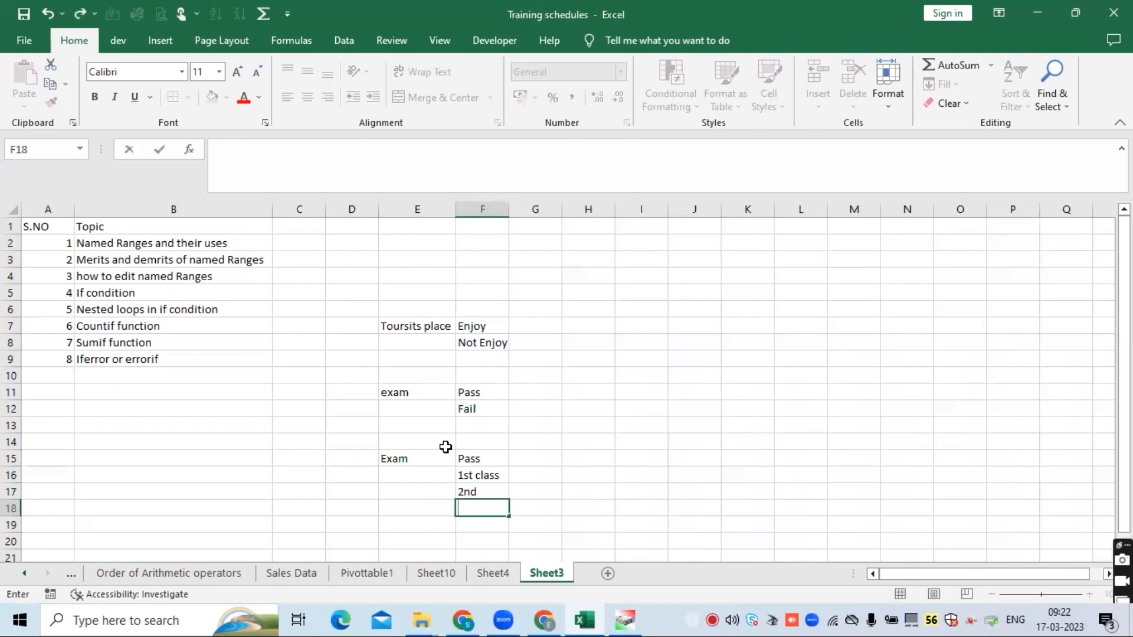
text(3rd Class)
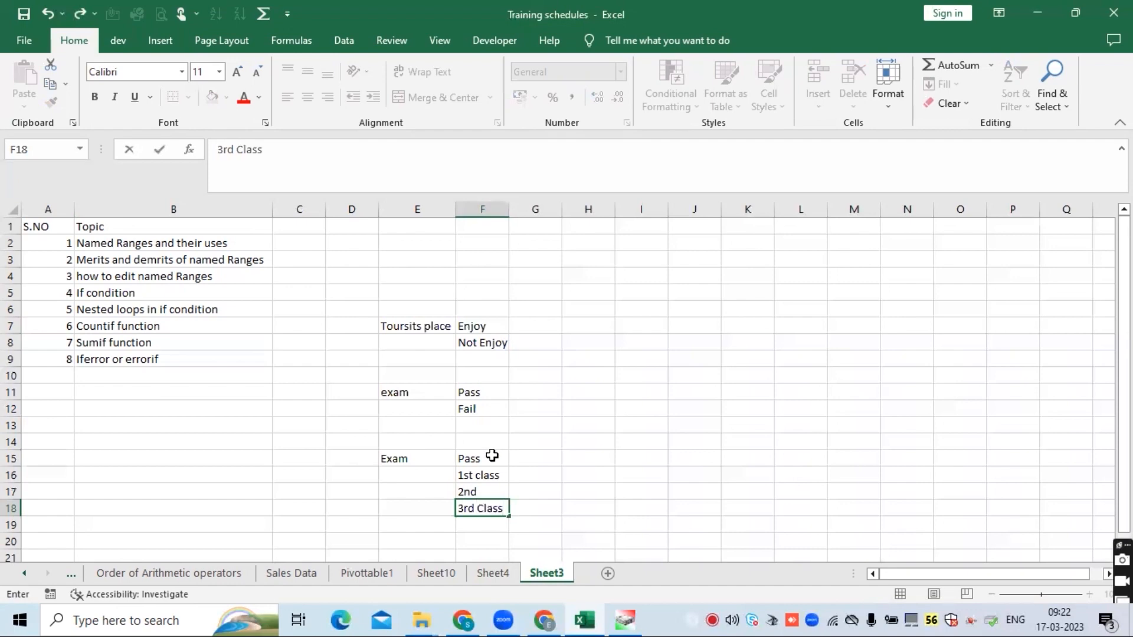
click(477, 490)
- Complete F17 to read '2nd Class'
click(402, 151)
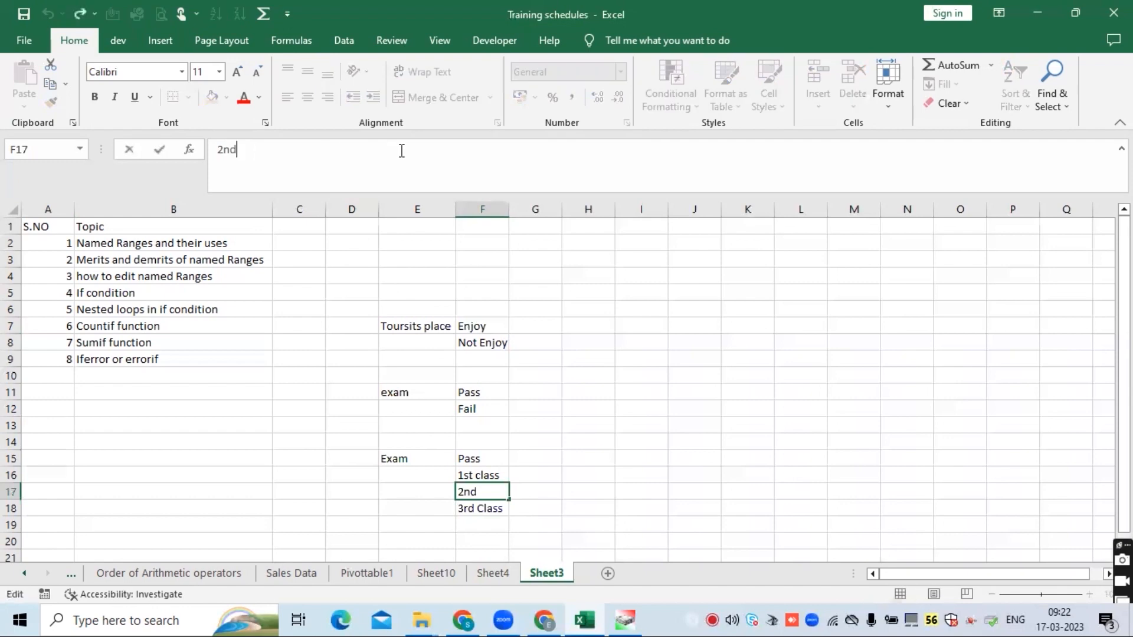
text(Class)
key(Return)
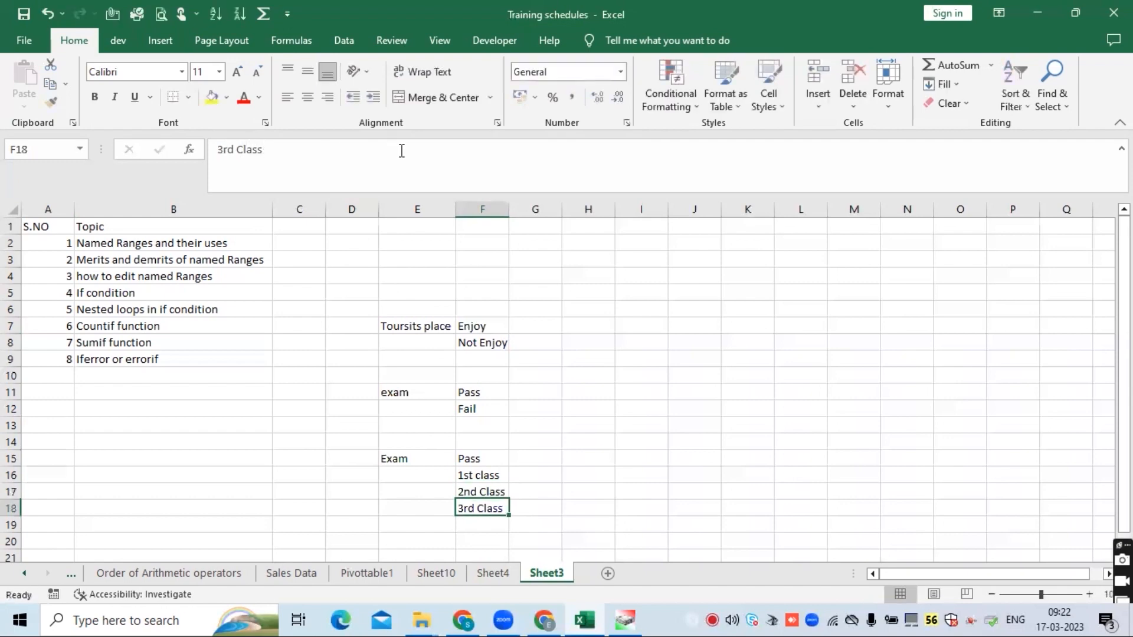
- Add 'Fail' and 'Promoted' in F19 and F20
key(Return)
text(Fail)
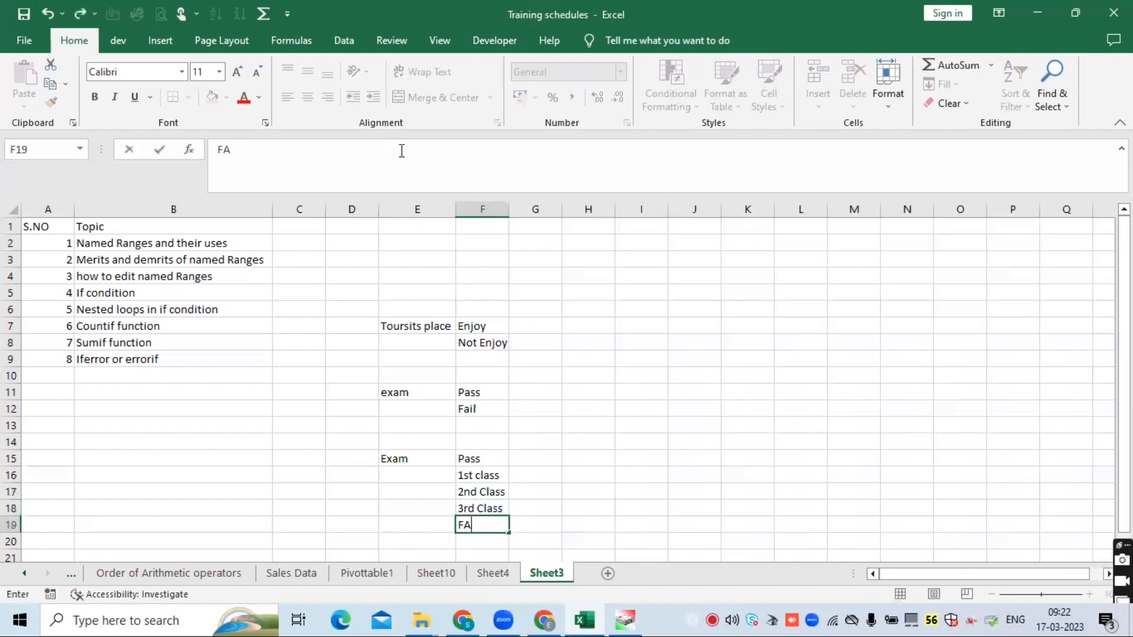
key(Return)
text(Pro)
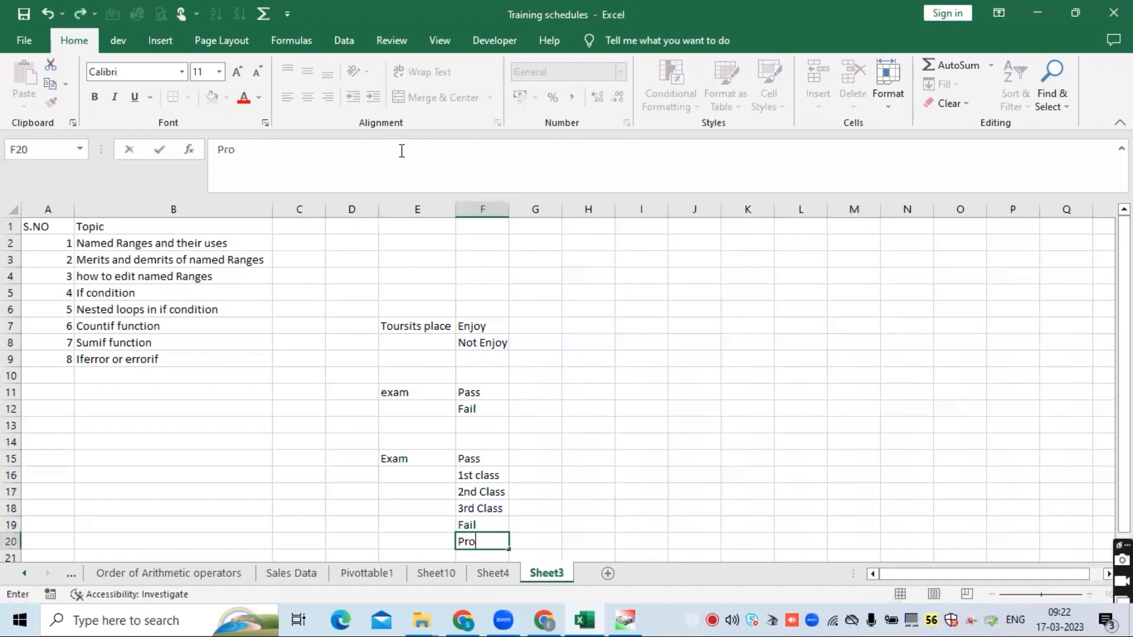
text(moted)
key(Return)
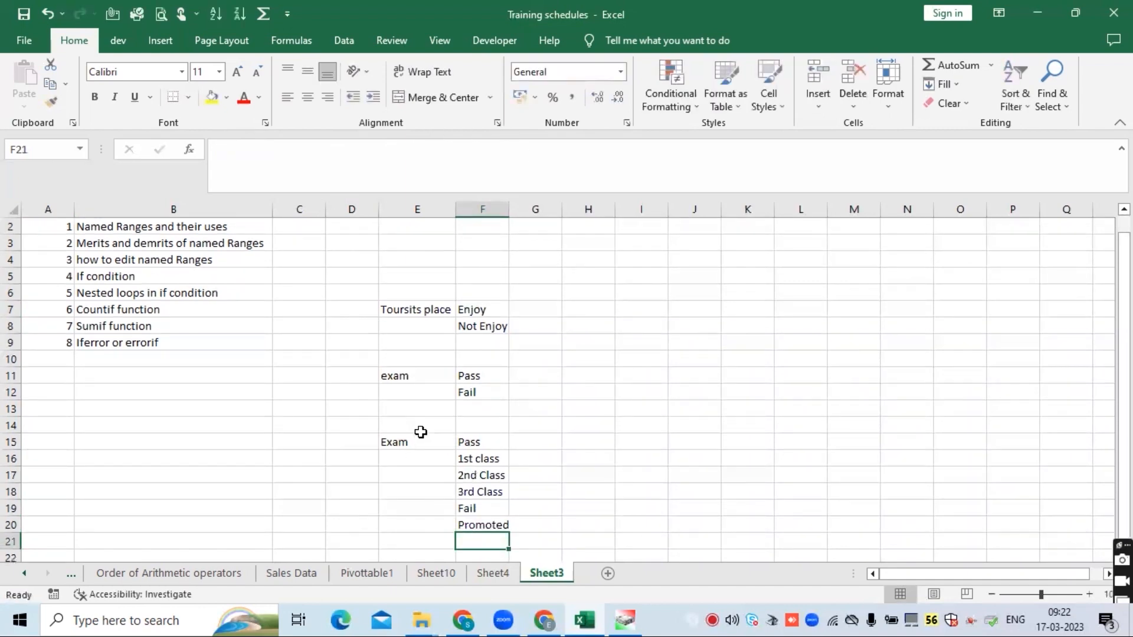
- Replace '1st class' in F16 with 'A grade'
drag(419, 443, 495, 525)
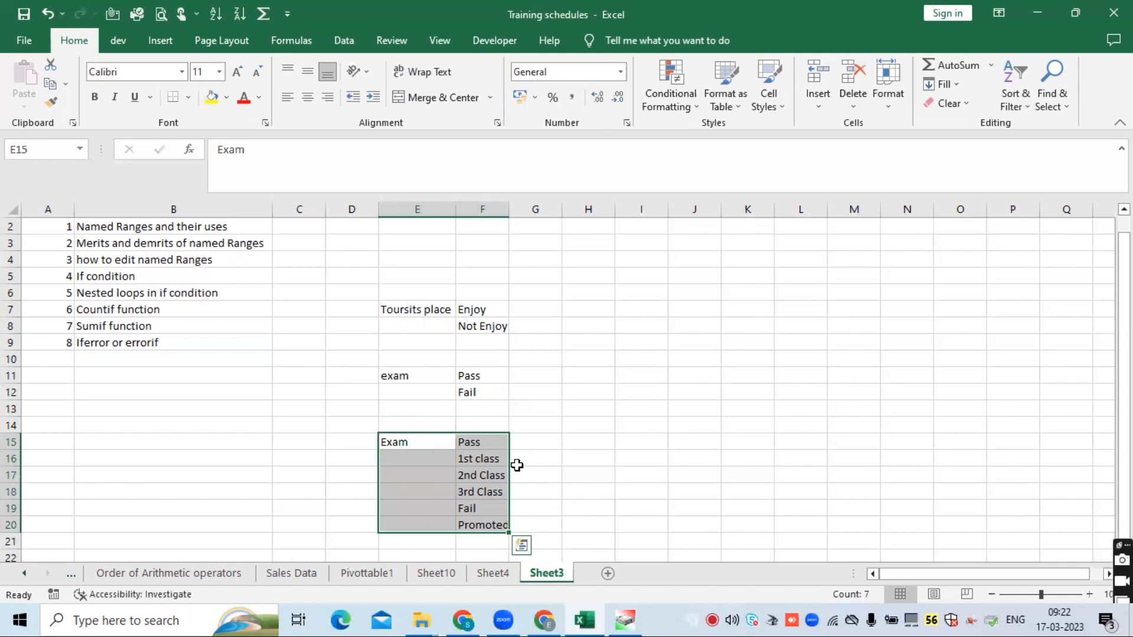
drag(468, 442, 484, 524)
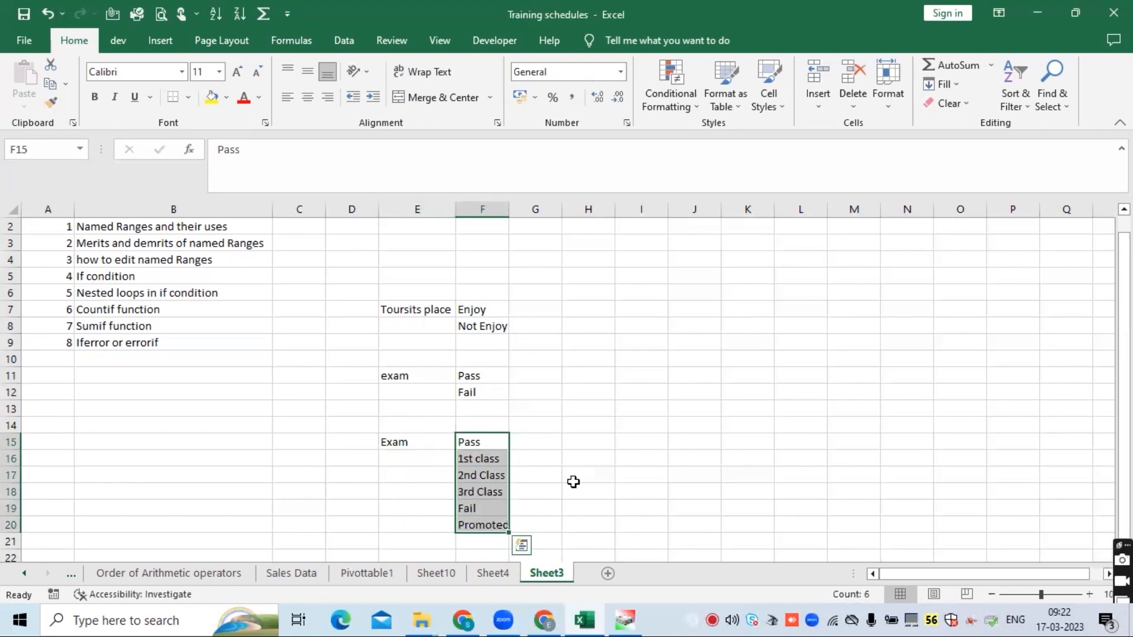
click(481, 465)
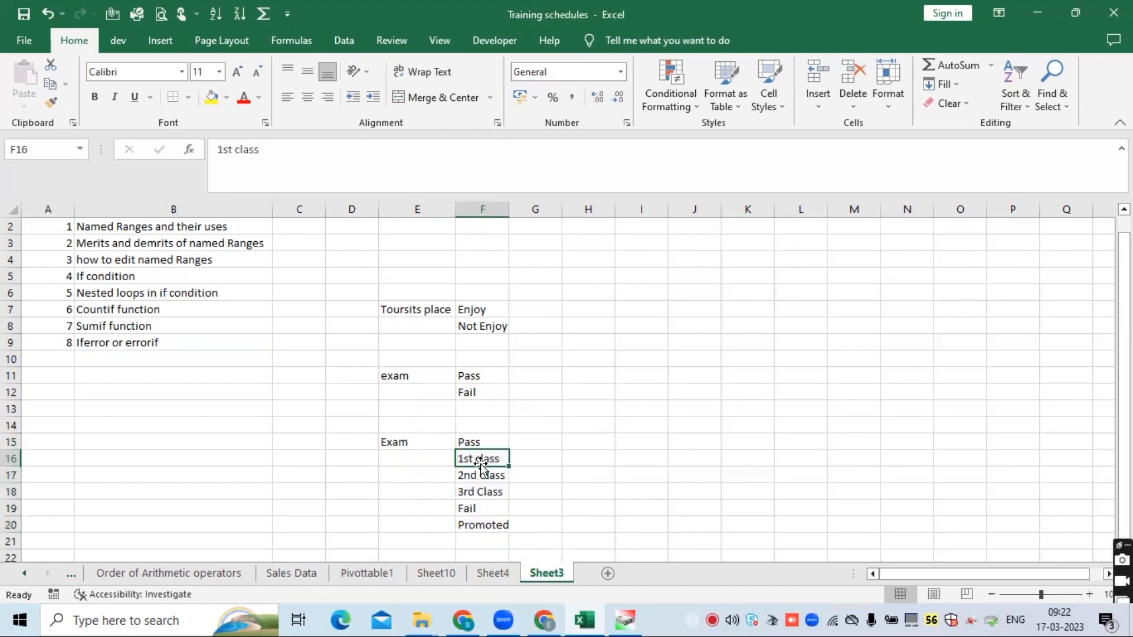
text(A grad)
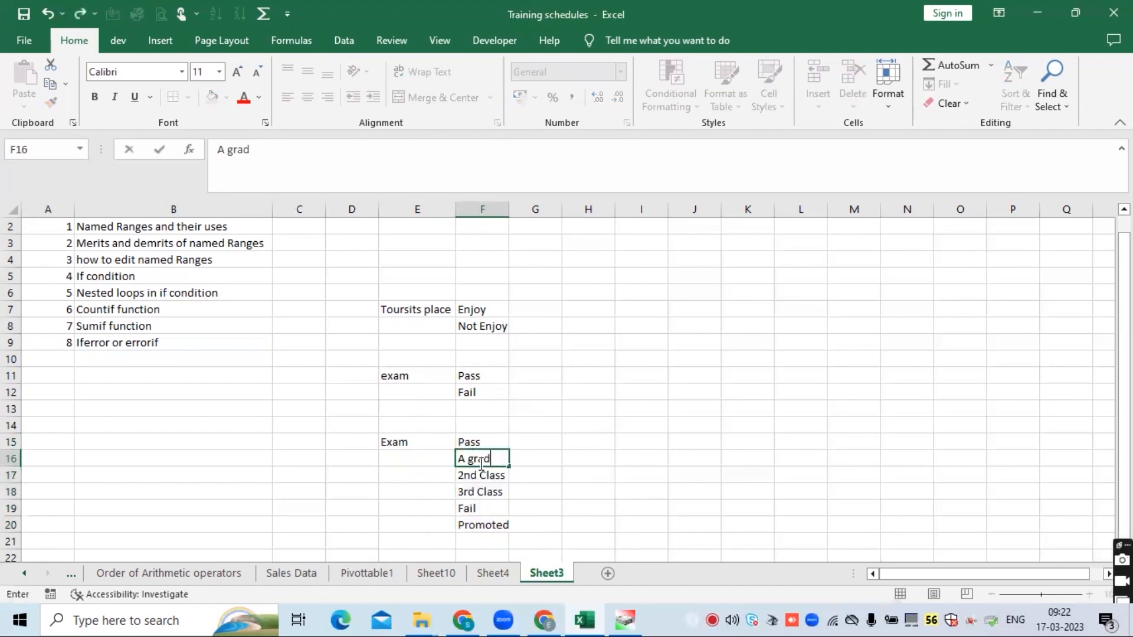
text(e)
key(Return)
- Change F17 and F18 to 'B Grad' and 'C Grade'
text(B)
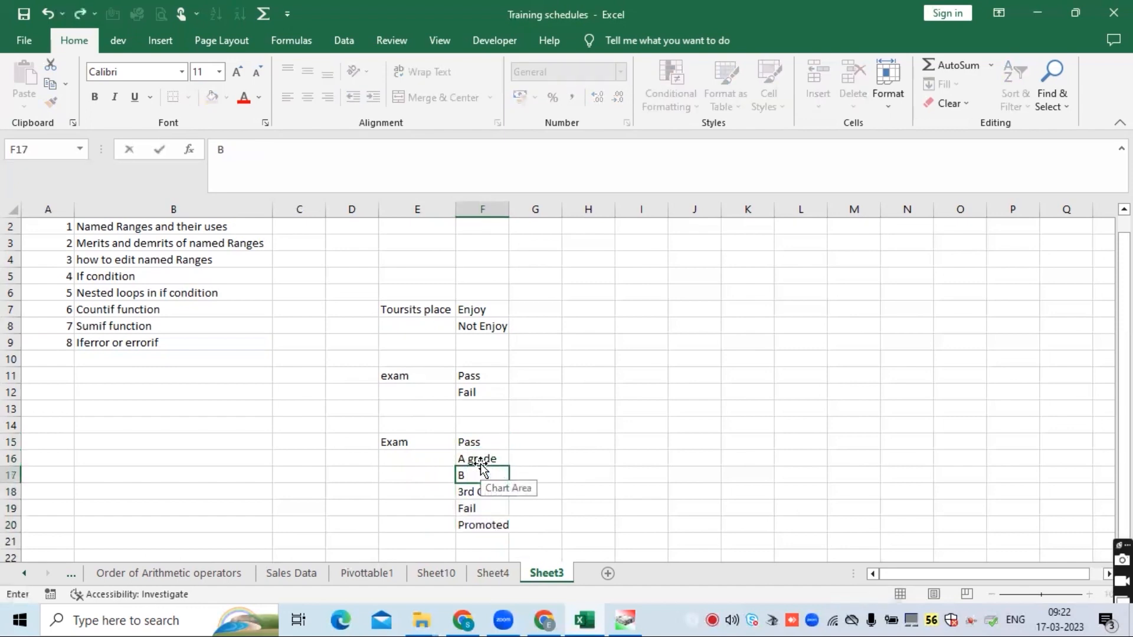
text( Grad)
key(Return)
text(C)
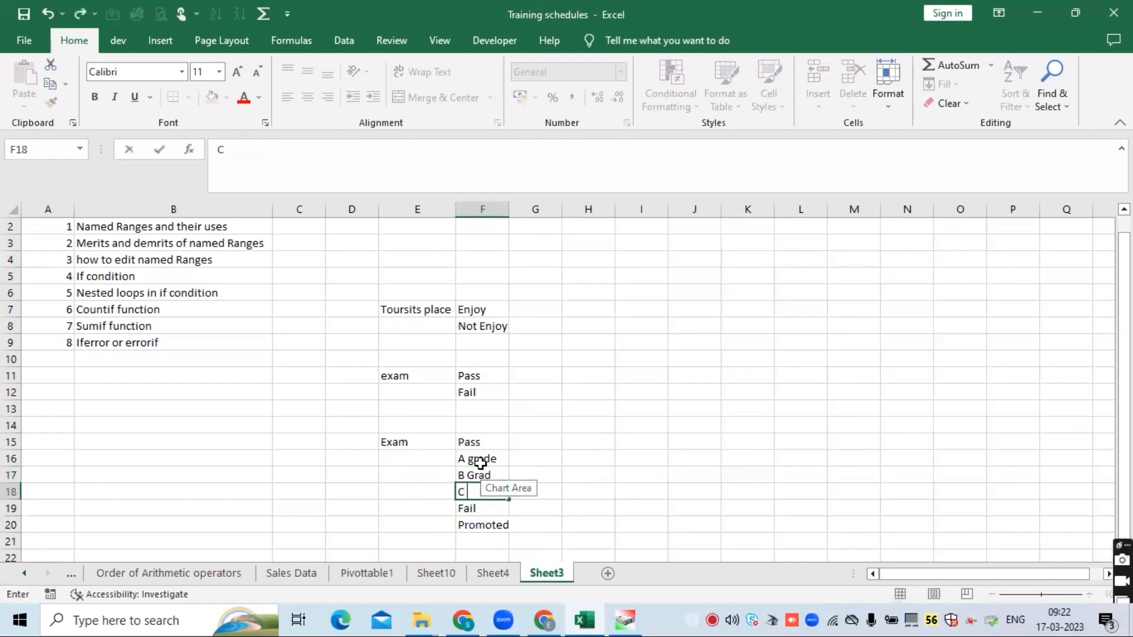
text( Grad)
key(Return)
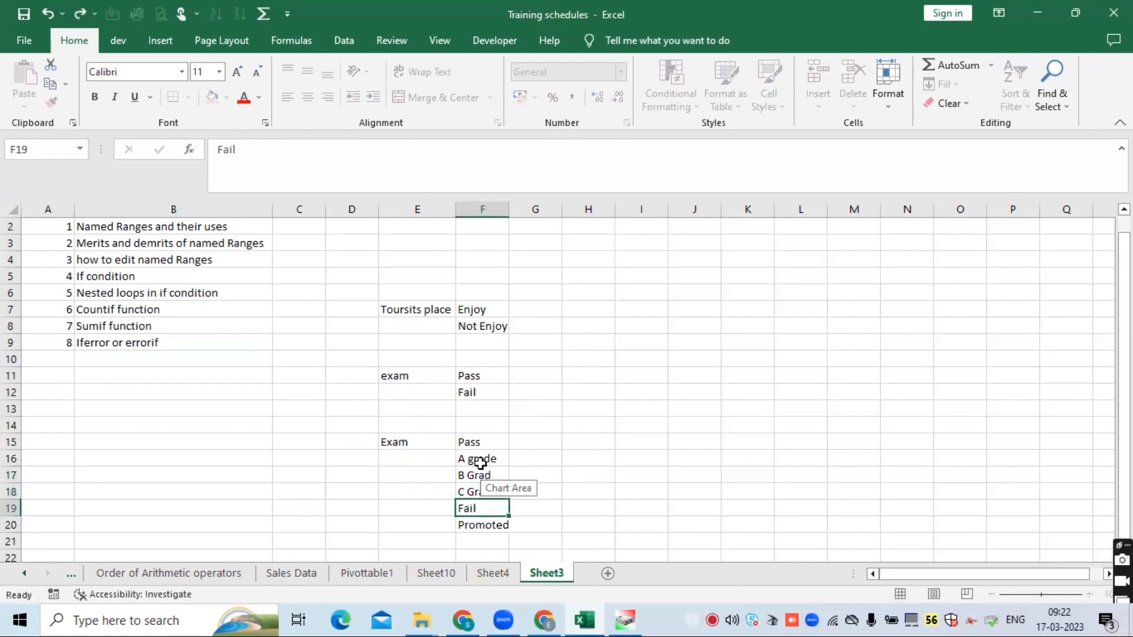
- Enter '>=40' as the Pass criterion in G15
click(492, 527)
click(476, 443)
click(537, 443)
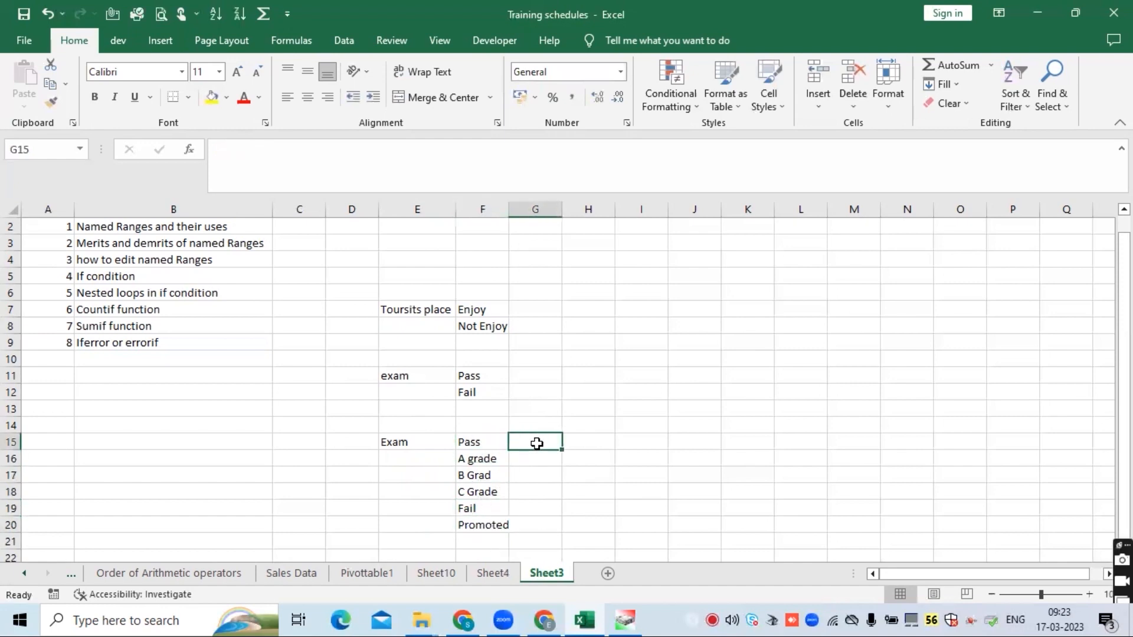
text(>=)
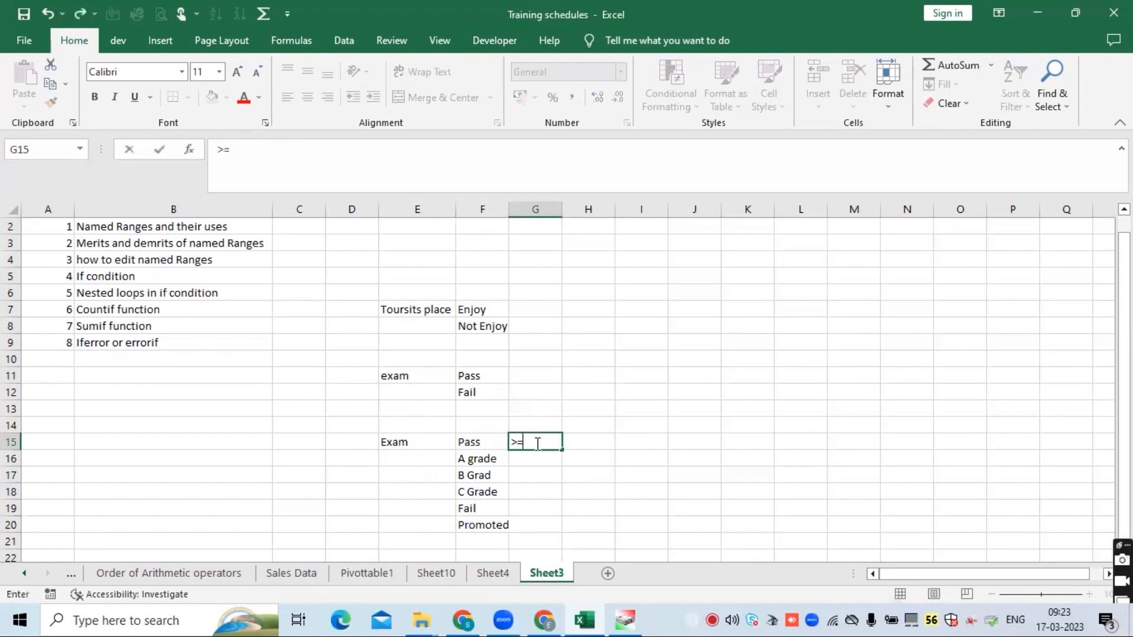
text(40)
key(Return)
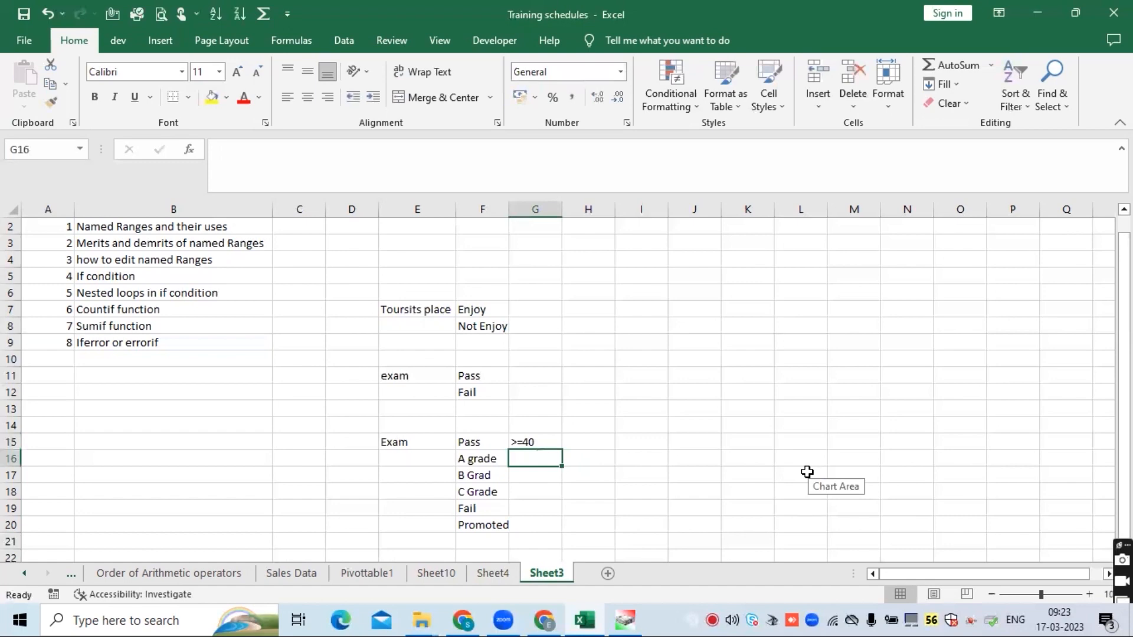
- Enter '>=75' as the A grade criterion in G16
text(>)
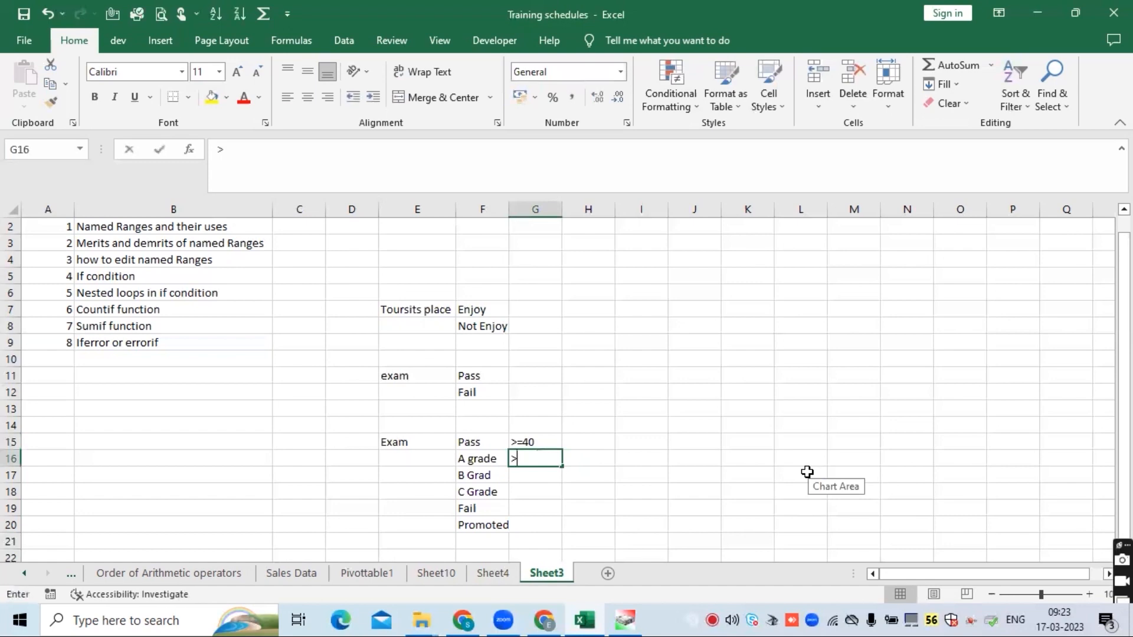
text(=75)
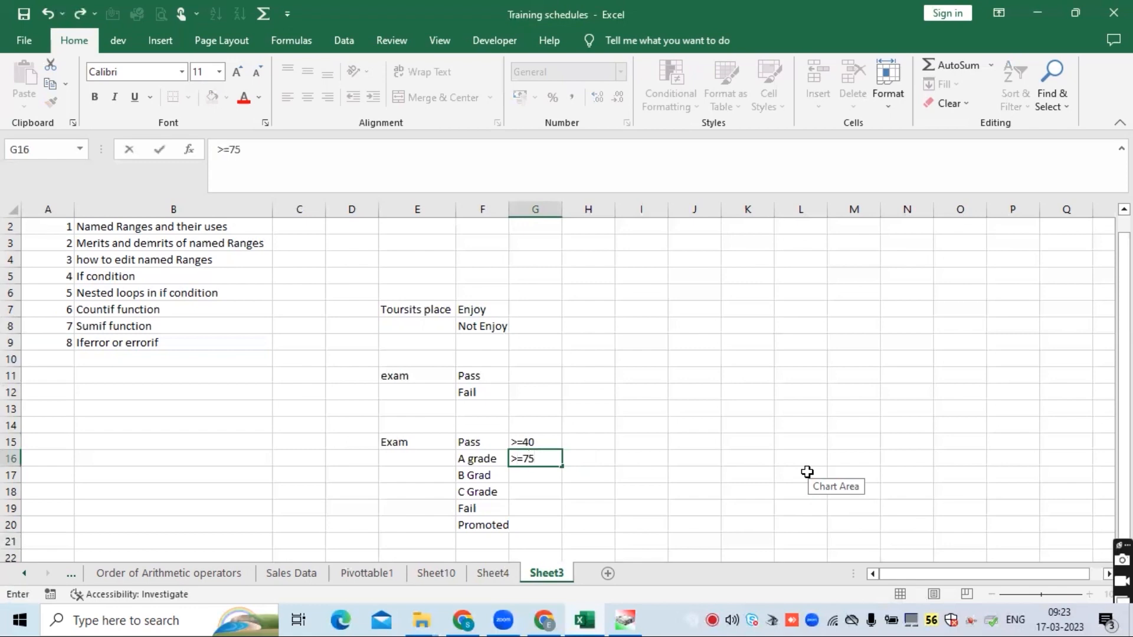
key(Return)
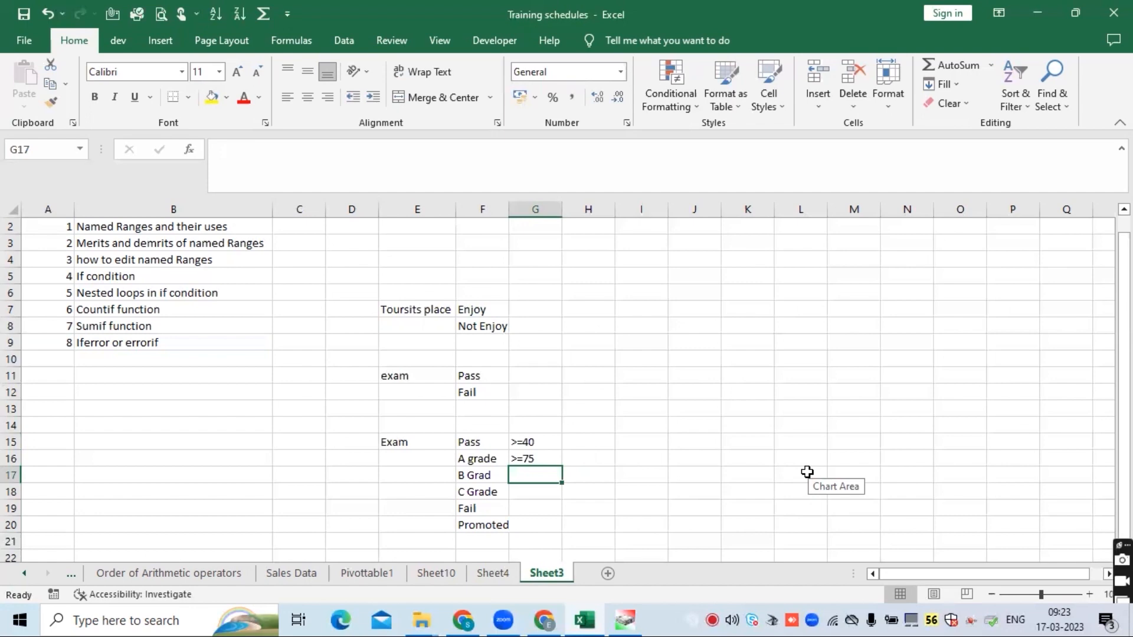
- Enter 'between 60 to less than 75' as the B grade criterion in G17
text(between)
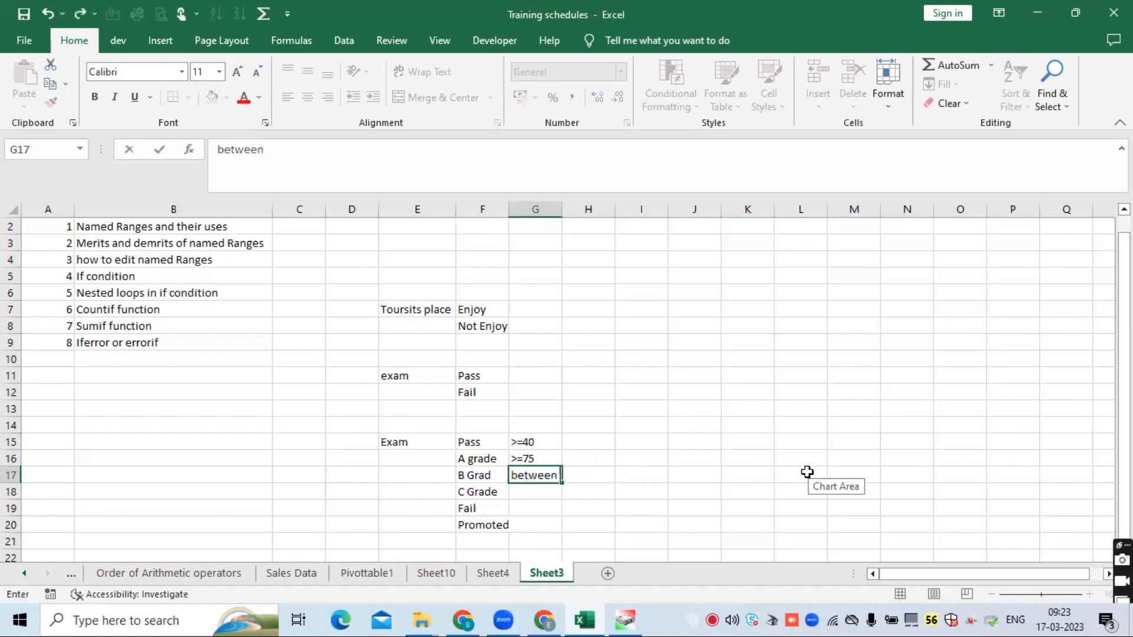
text( 60 to)
text(less)
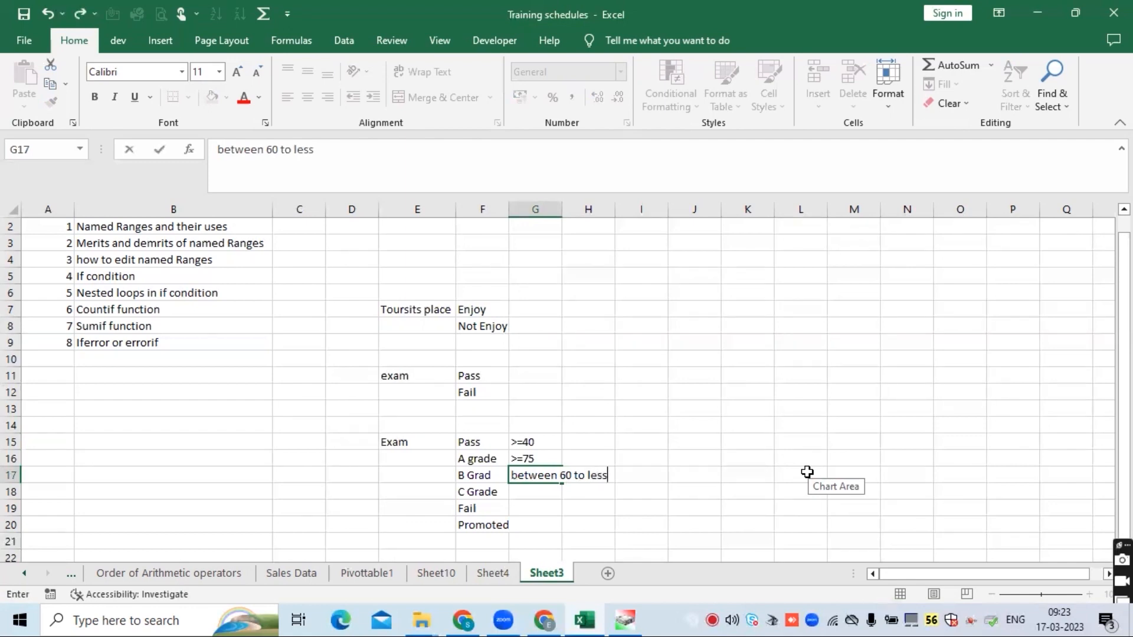
text( than 75)
key(Return)
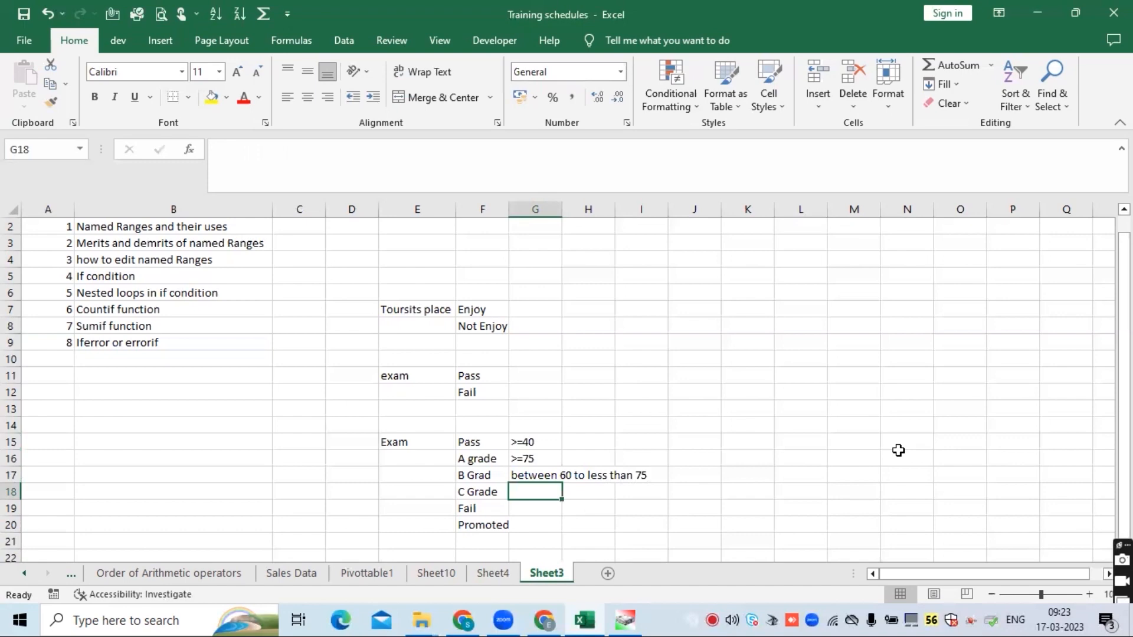
- Enter 'between >40 to less than 60' as the C Grade criterion in G18
text(between)
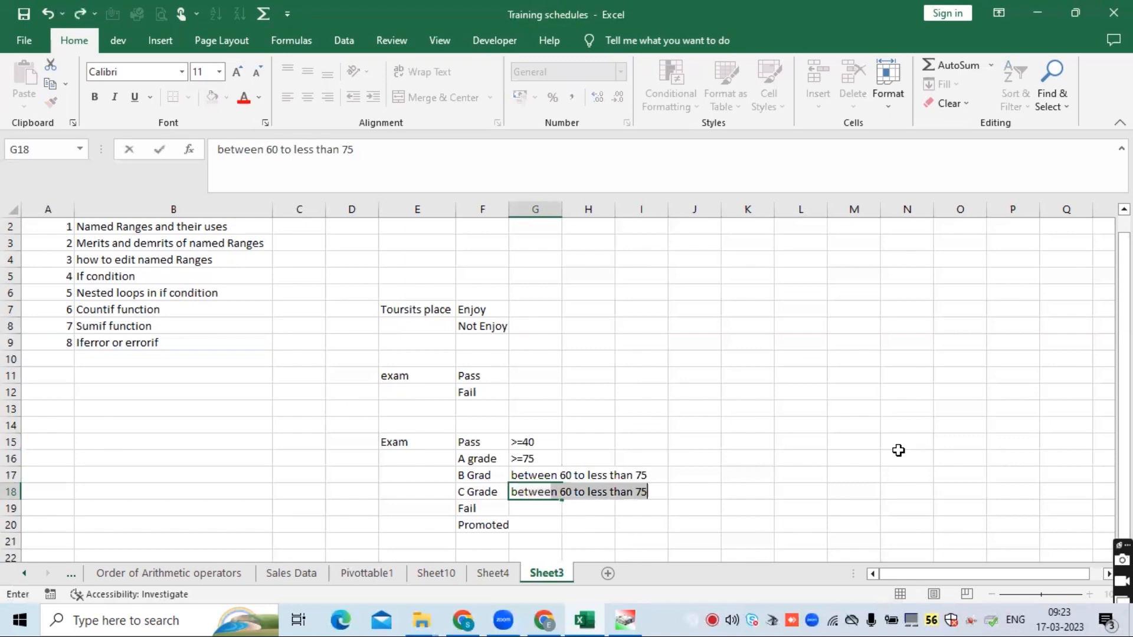
text( 40)
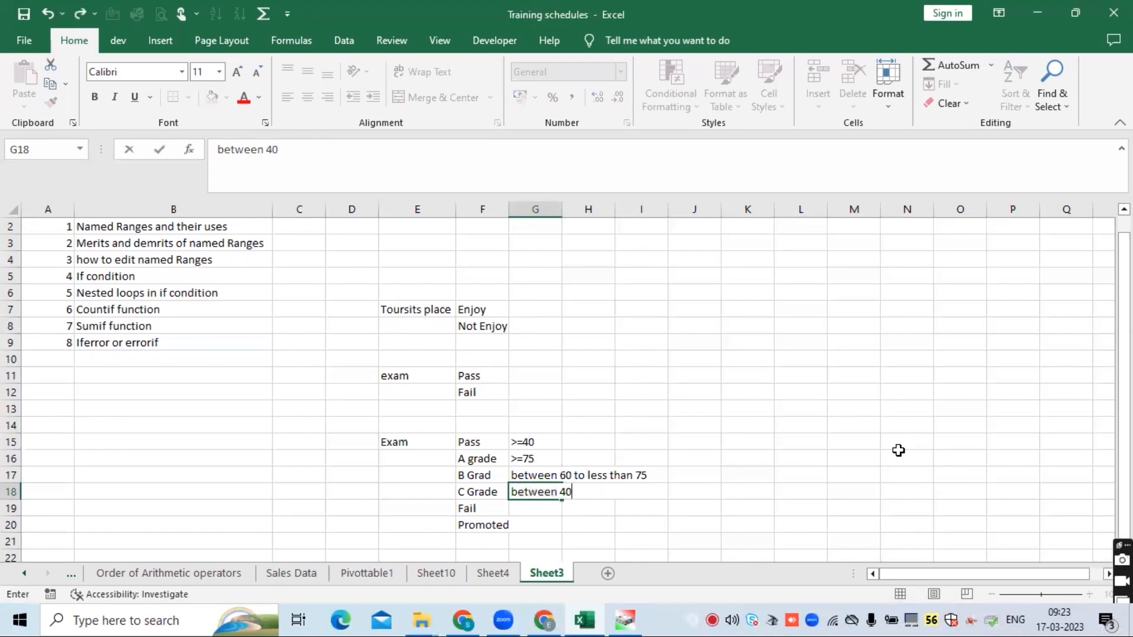
key(BackSpace)
key(BackSpace)
text(>40 to les)
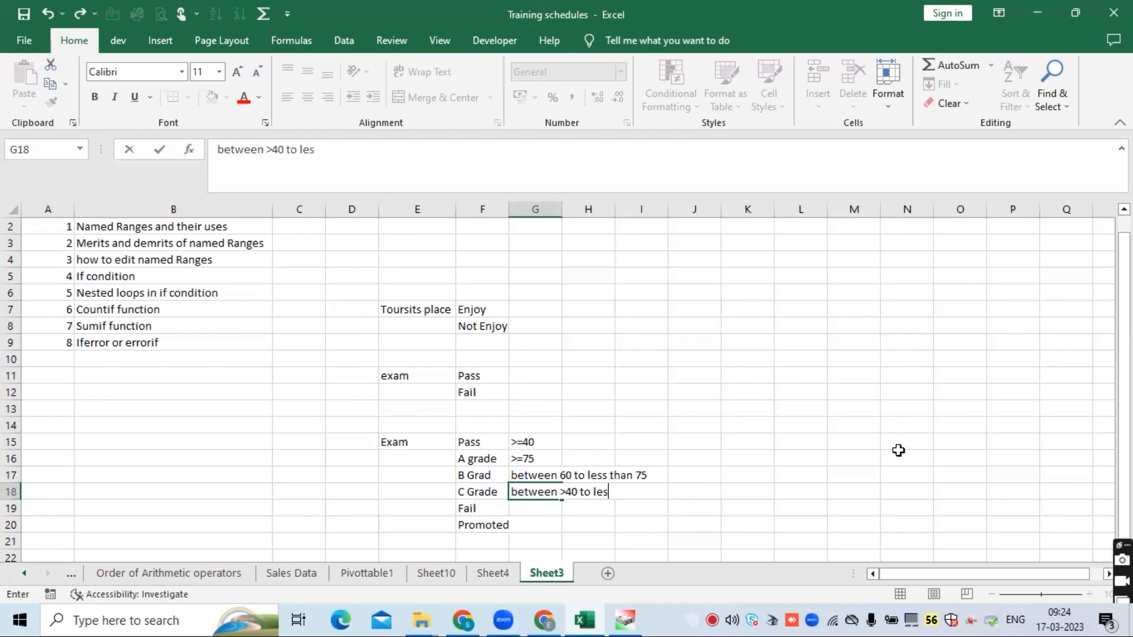
text(s than 60)
key(Return)
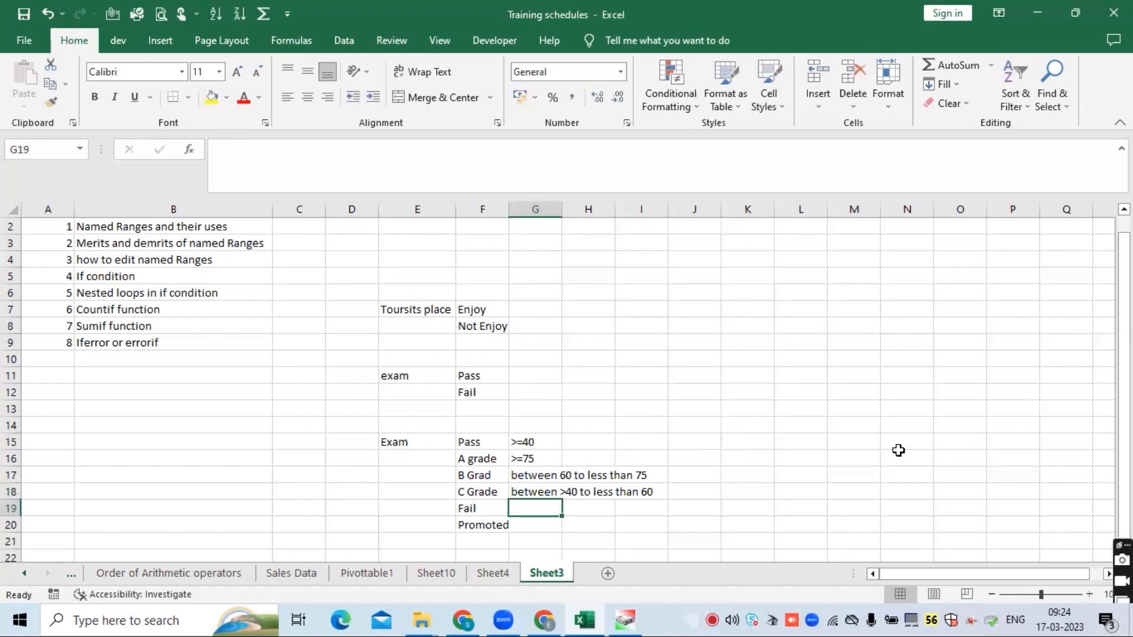
- Enter '<40' as the Fail criterion in G19
text(<4)
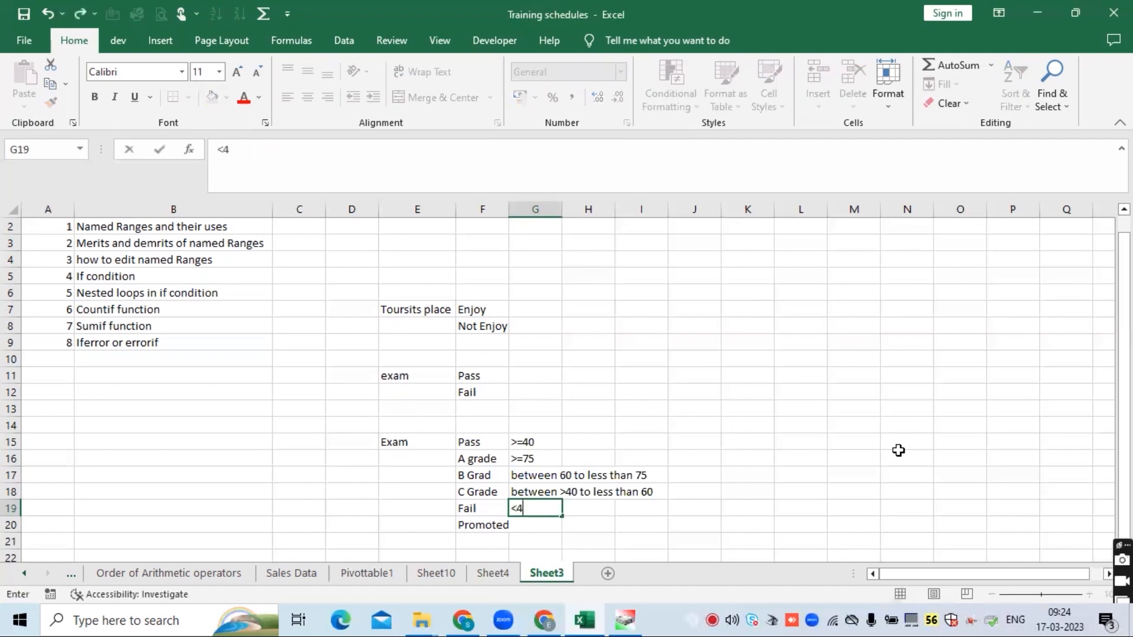
text(0)
key(Return)
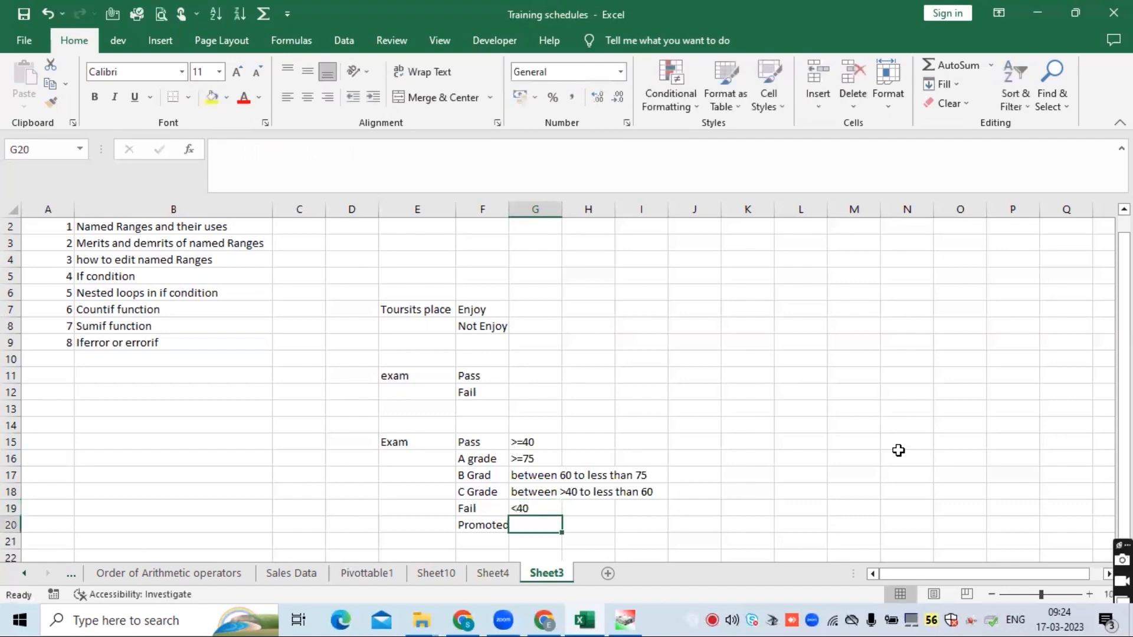
- Delete the 'Promoted' entry from F20
click(484, 522)
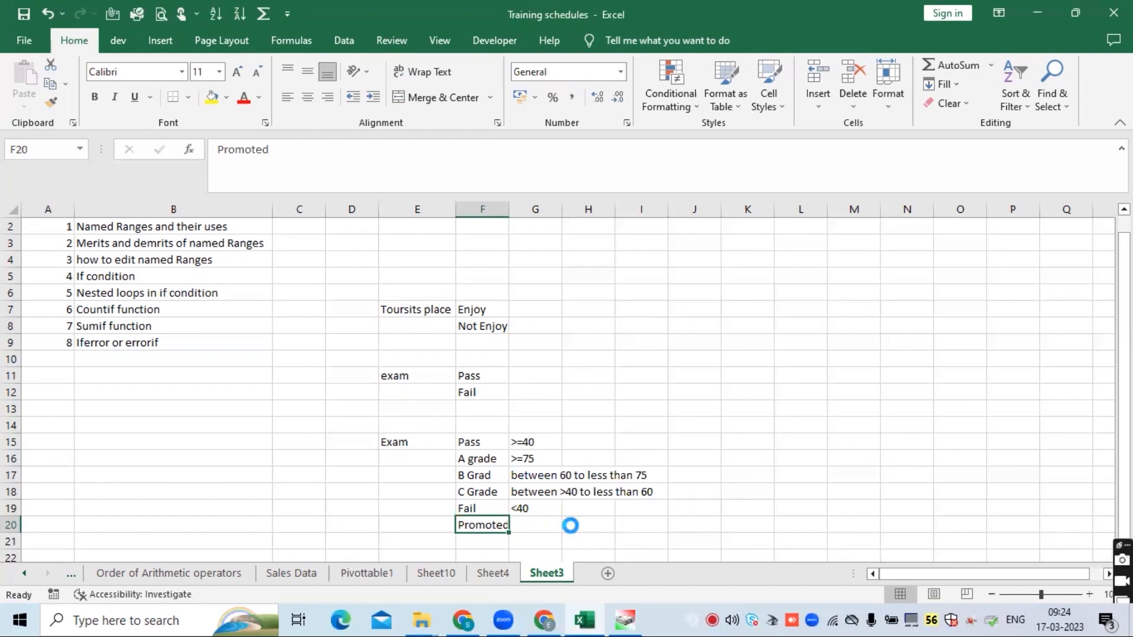
key(Delete)
click(518, 458)
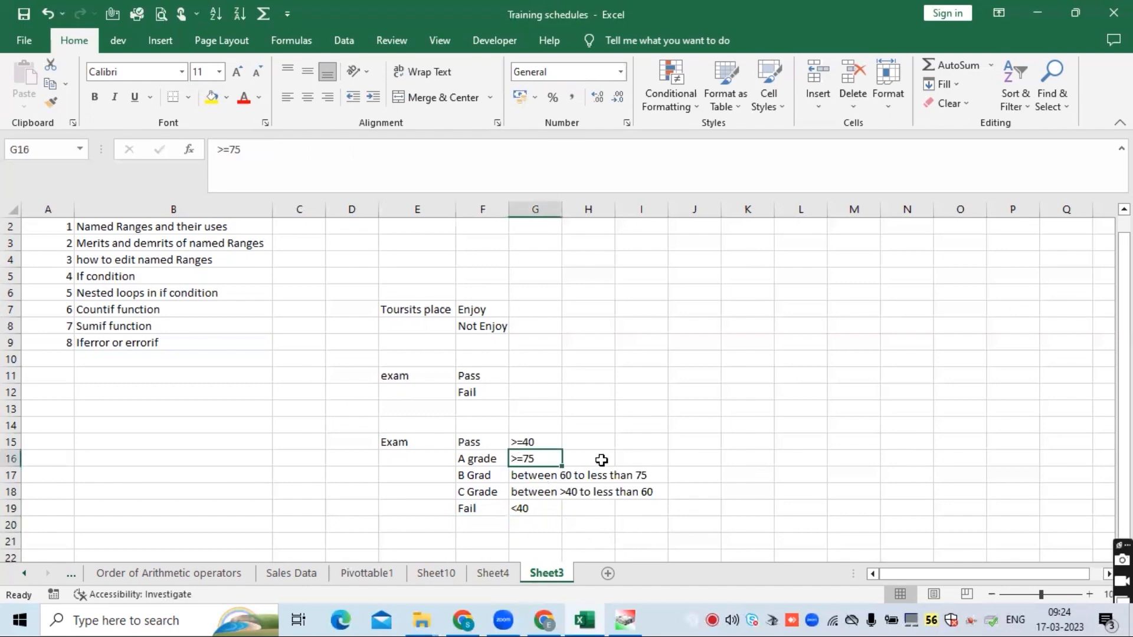
click(645, 442)
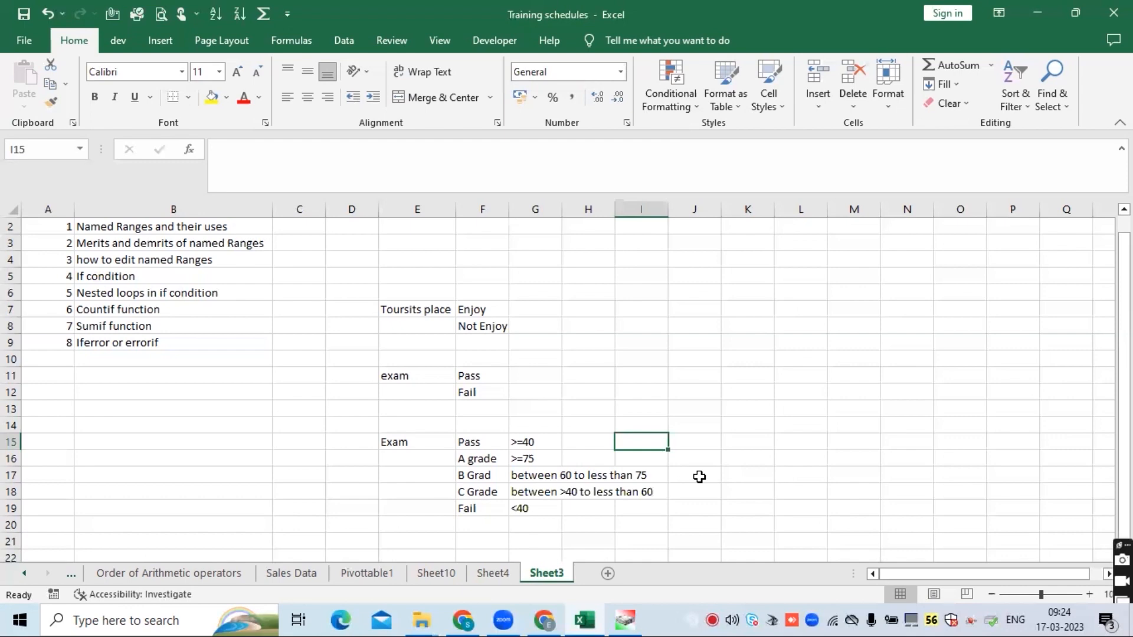
- Correct F17 to read 'B Grade'
click(496, 478)
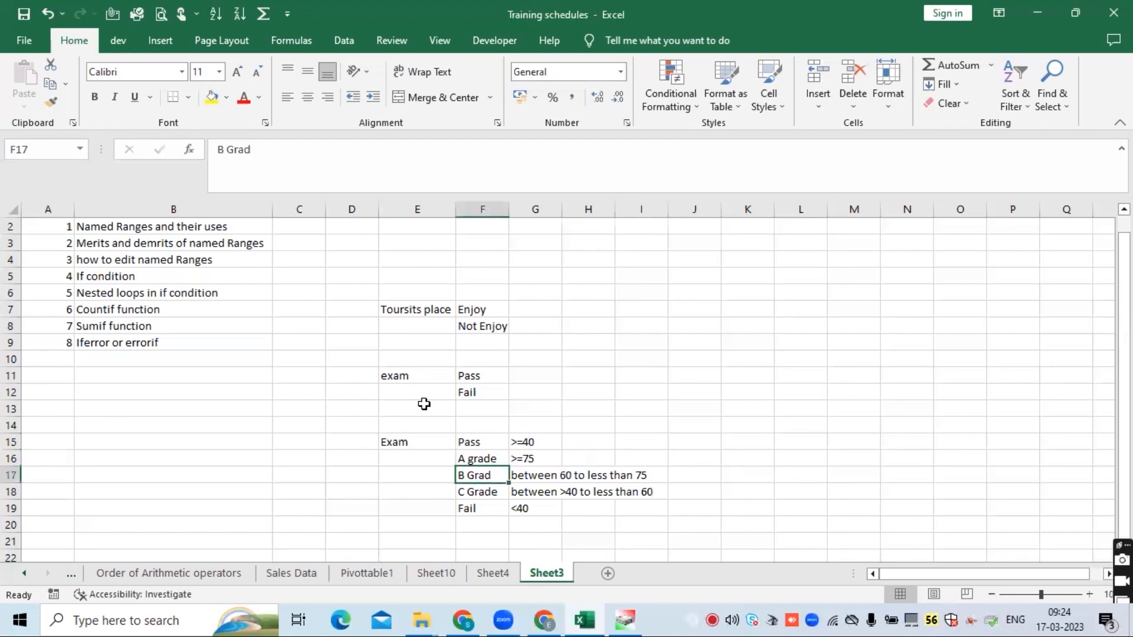
click(333, 145)
text(e)
key(Return)
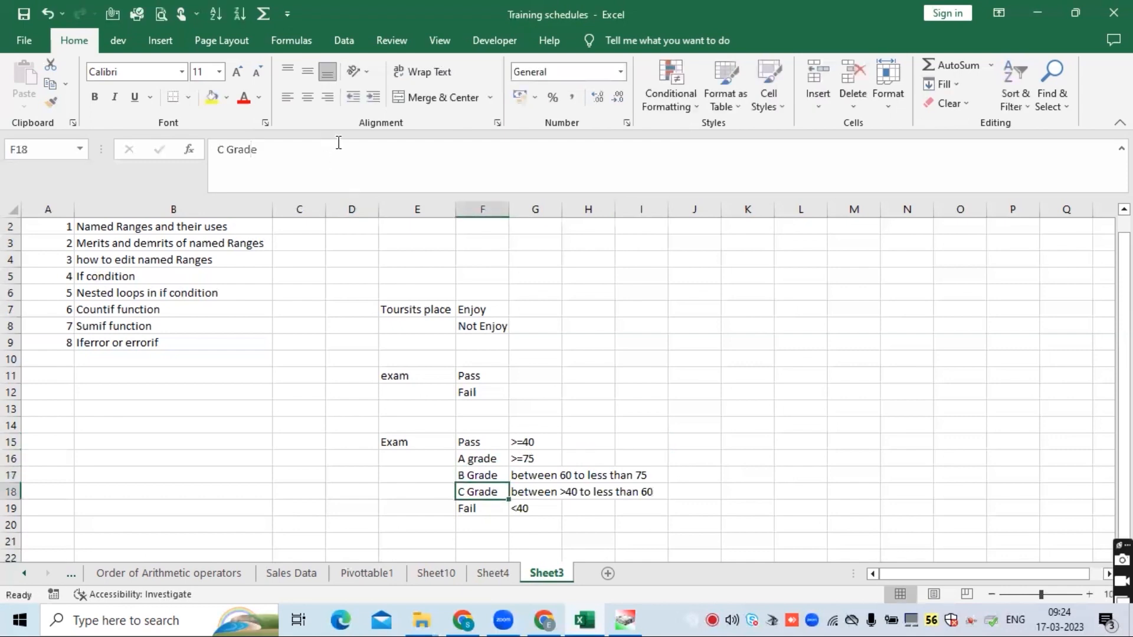
- Copy the Exam criteria block E15:G19
click(432, 447)
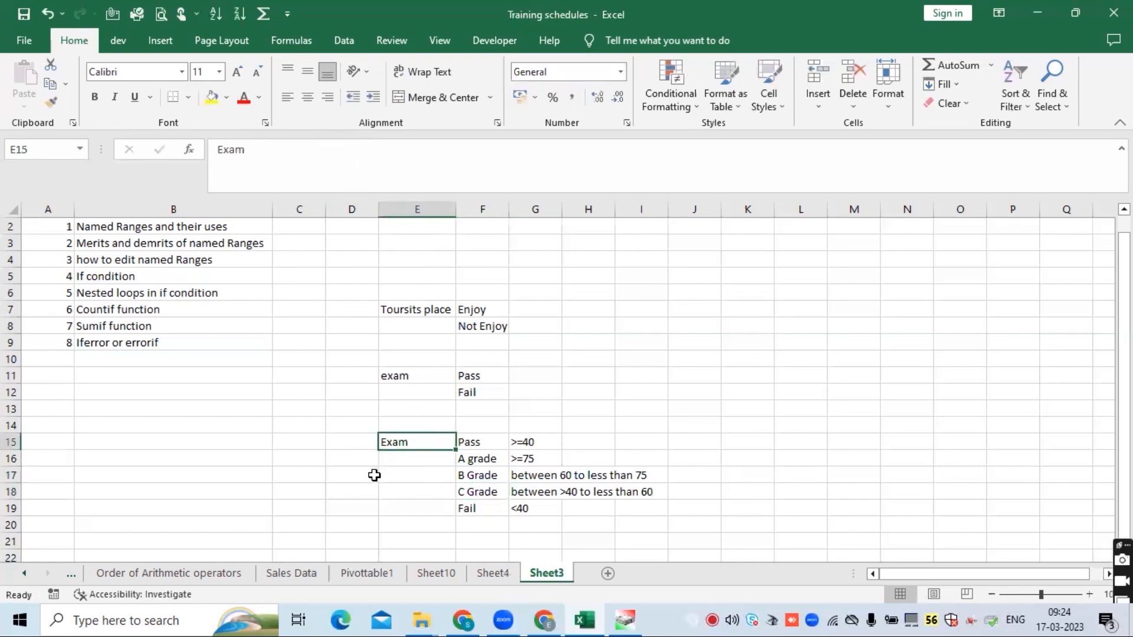
drag(406, 443, 536, 509)
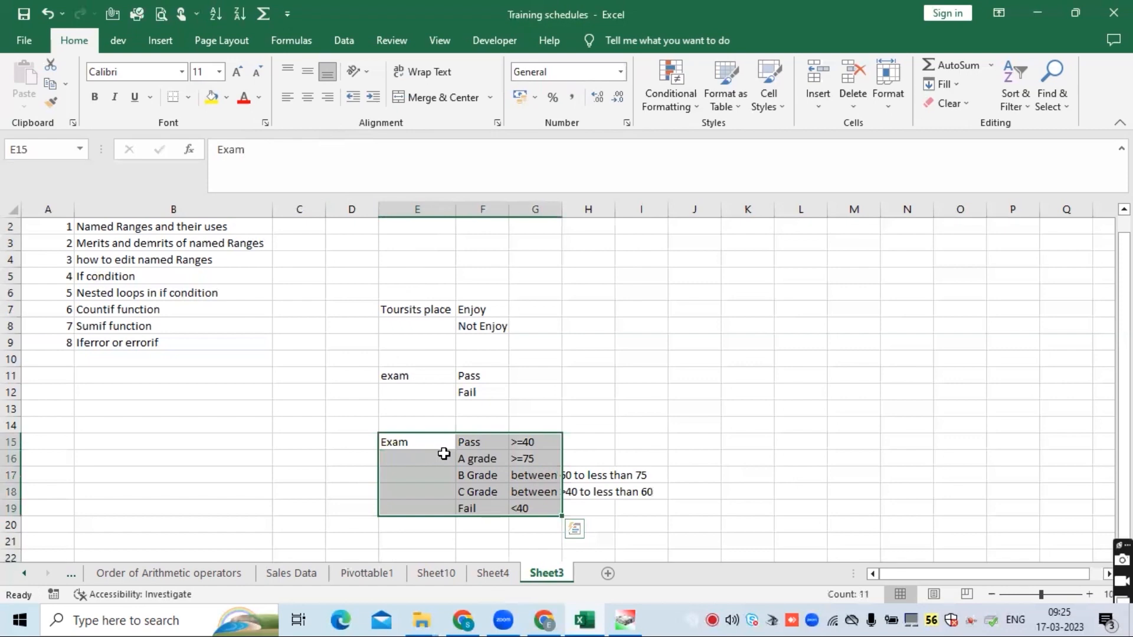
click(412, 442)
drag(412, 443, 519, 501)
key(ctrl+c)
- Paste the criteria block into J1 on Sheet5
click(608, 574)
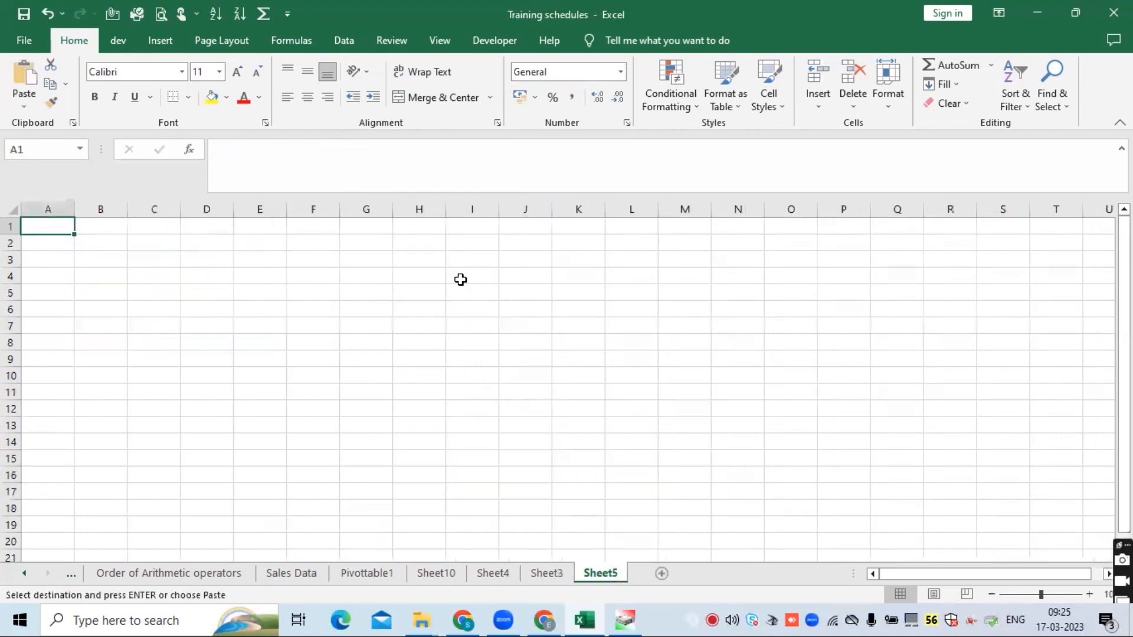
click(532, 228)
key(ctrl+v)
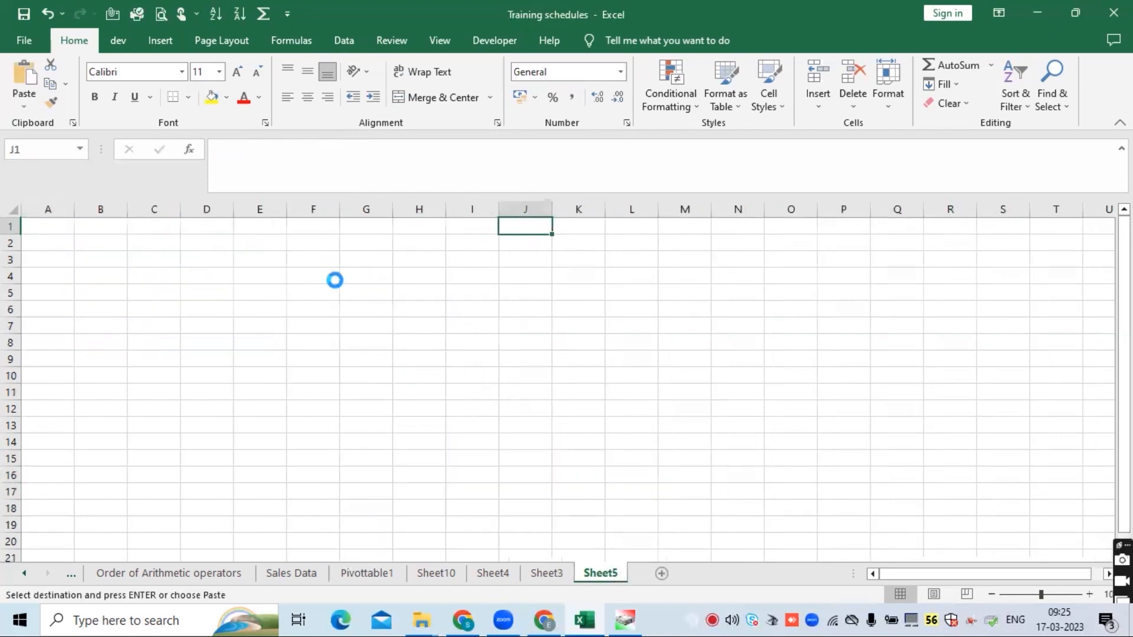
- Enter the header 'Student ID' in A1 of Sheet5 and autofit column A
click(104, 274)
click(62, 220)
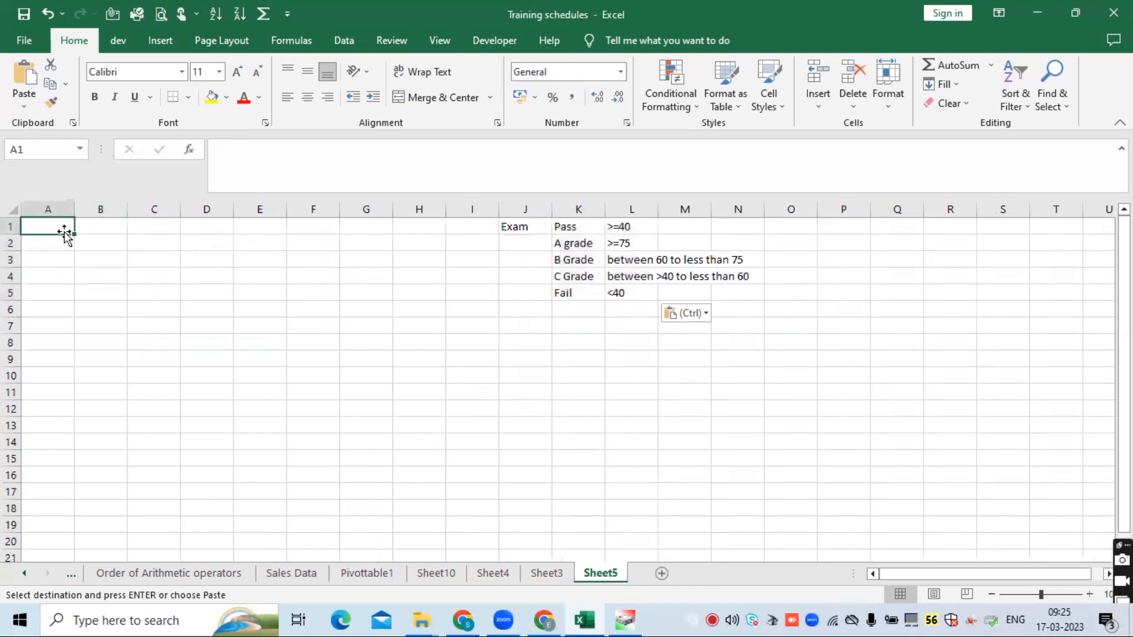
text(Stunde)
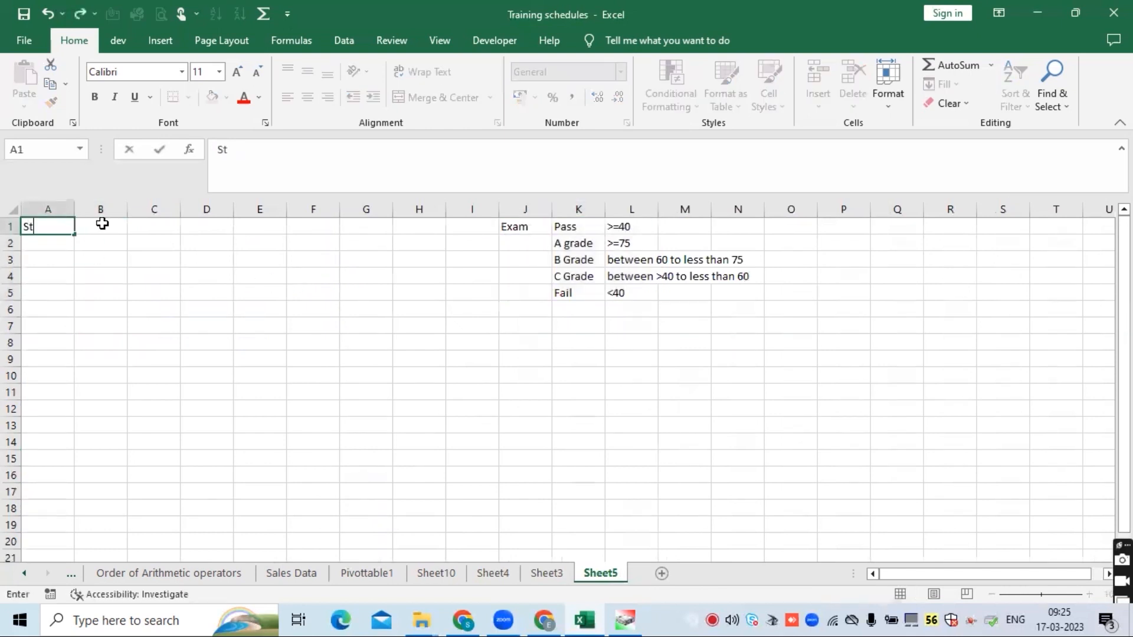
key(BackSpace)
key(BackSpace)
key(BackSpace)
text(dent ID)
key(Return)
click(102, 223)
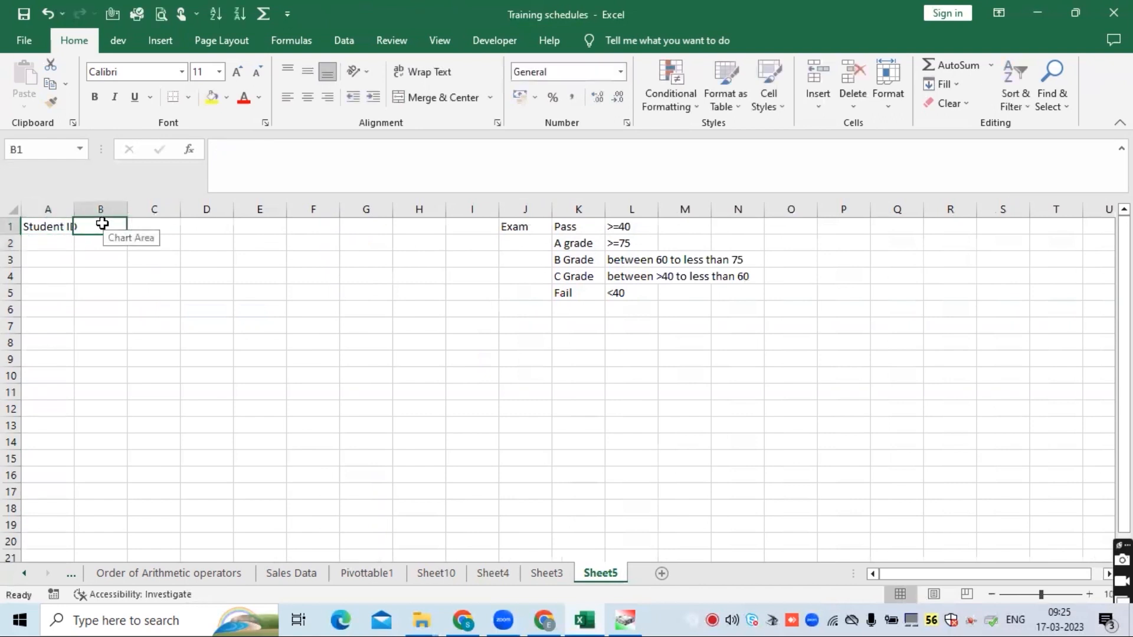
double_click(75, 203)
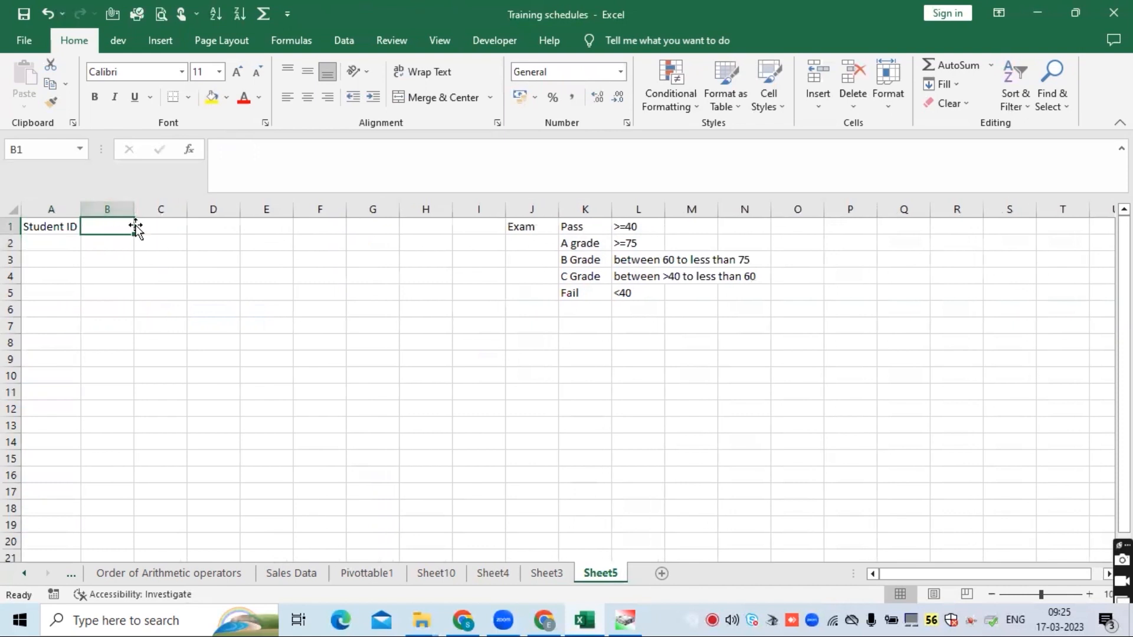
- Add the headers 'Mathematics' and 'Science' in B1 and C1
text(Mathemat)
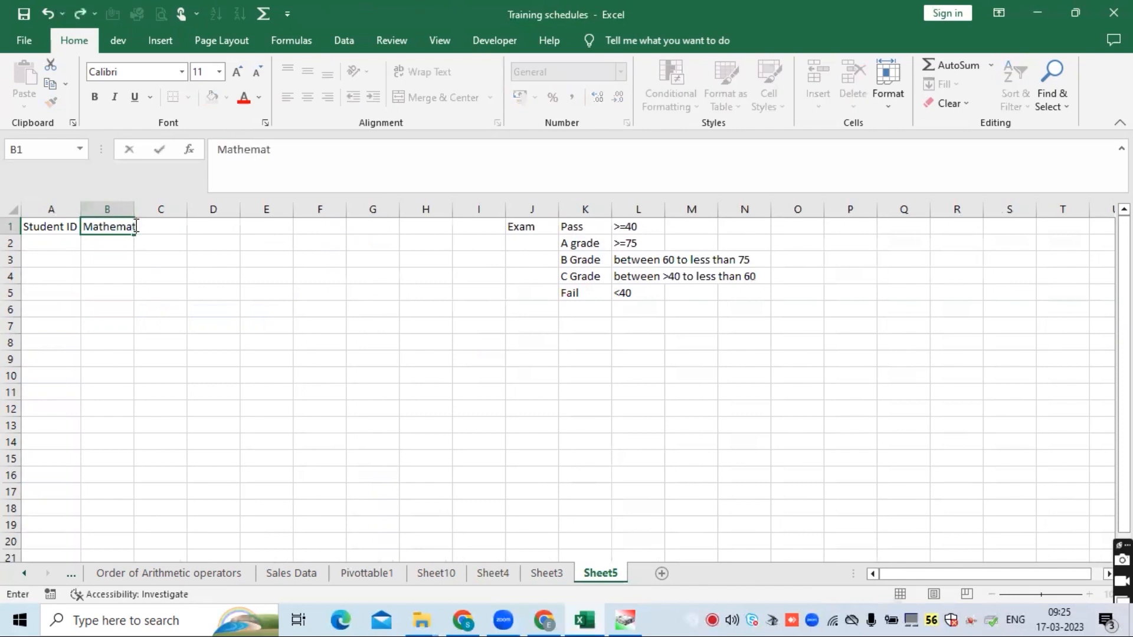
text(ics)
key(Return)
click(136, 228)
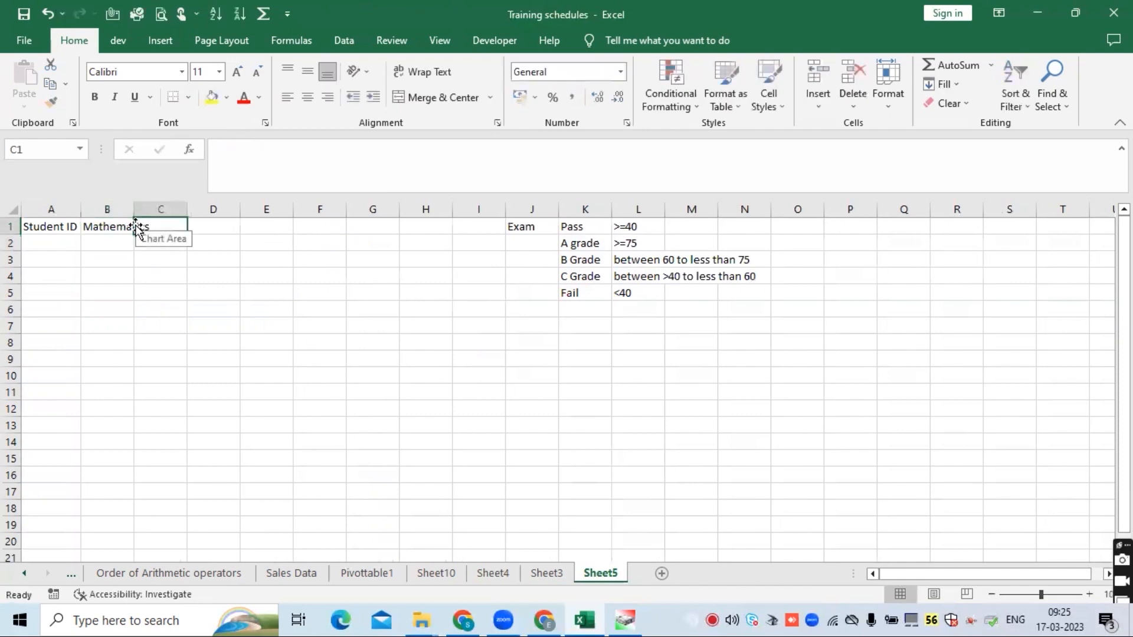
text(Science)
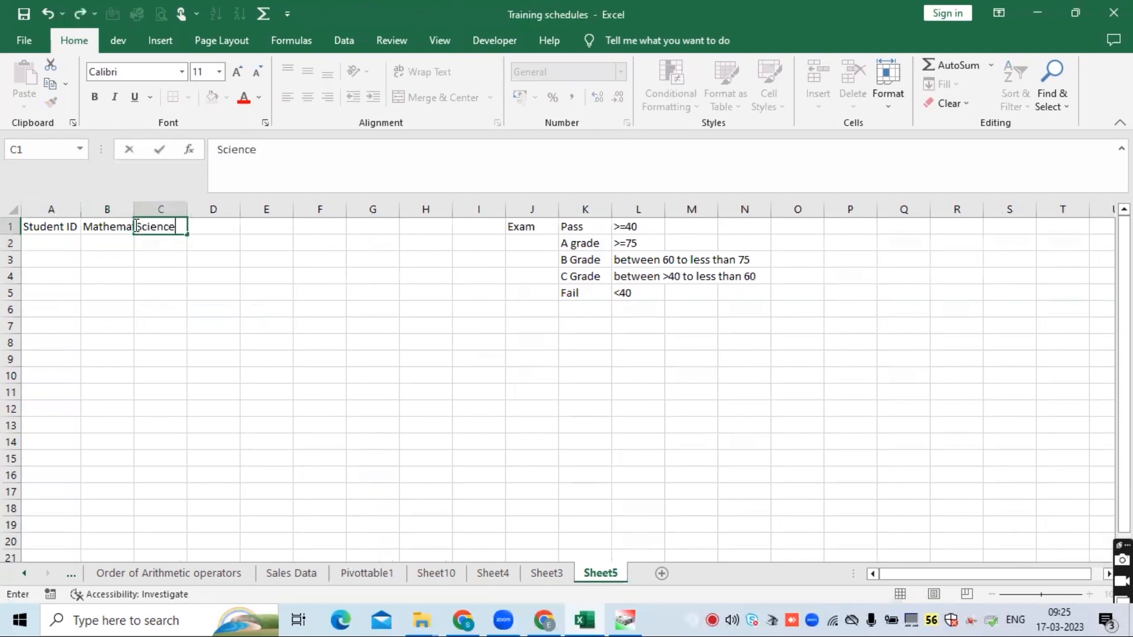
key(Return)
key(Up)
key(Right)
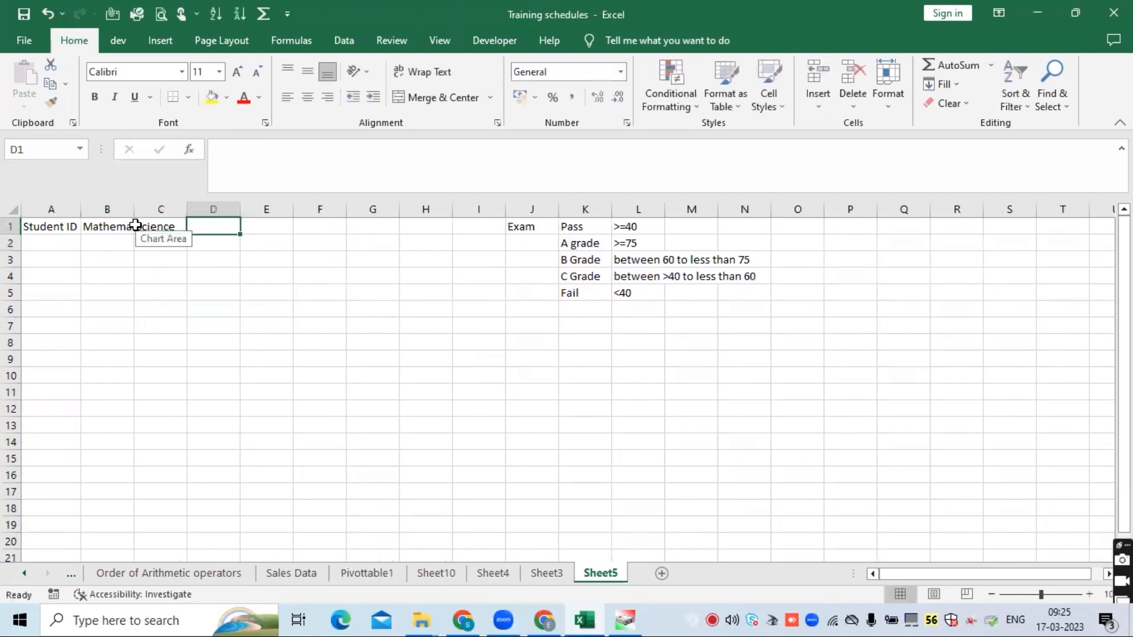
- Add the headers 'Language' in D1 and 'Total' in E1, autofitting the Mathematics column
text(Lang)
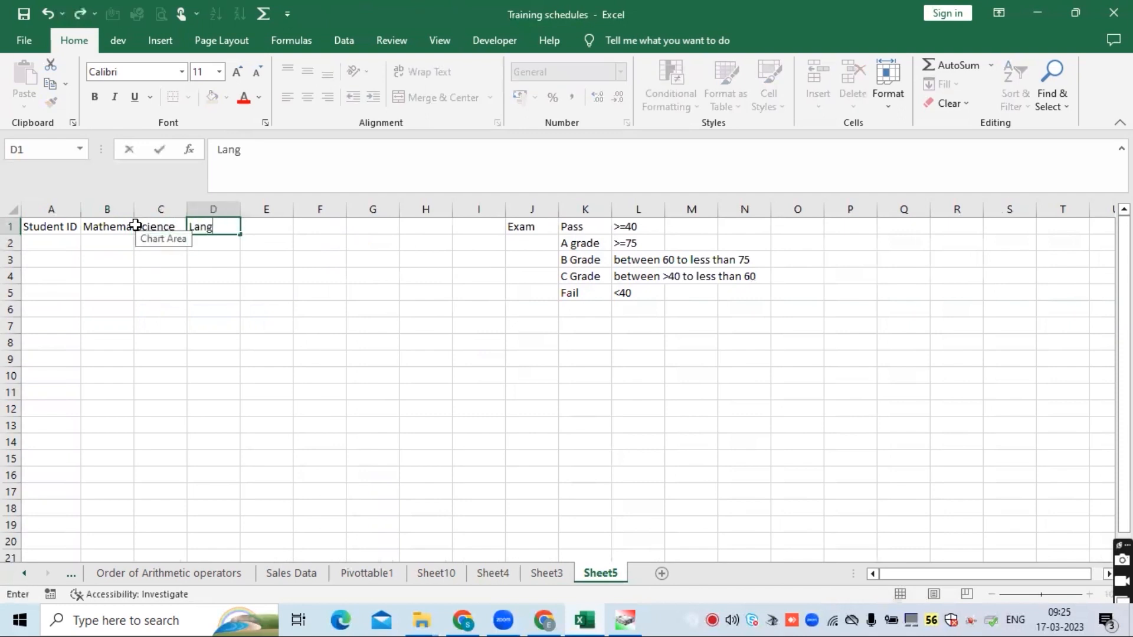
text(uage)
key(Return)
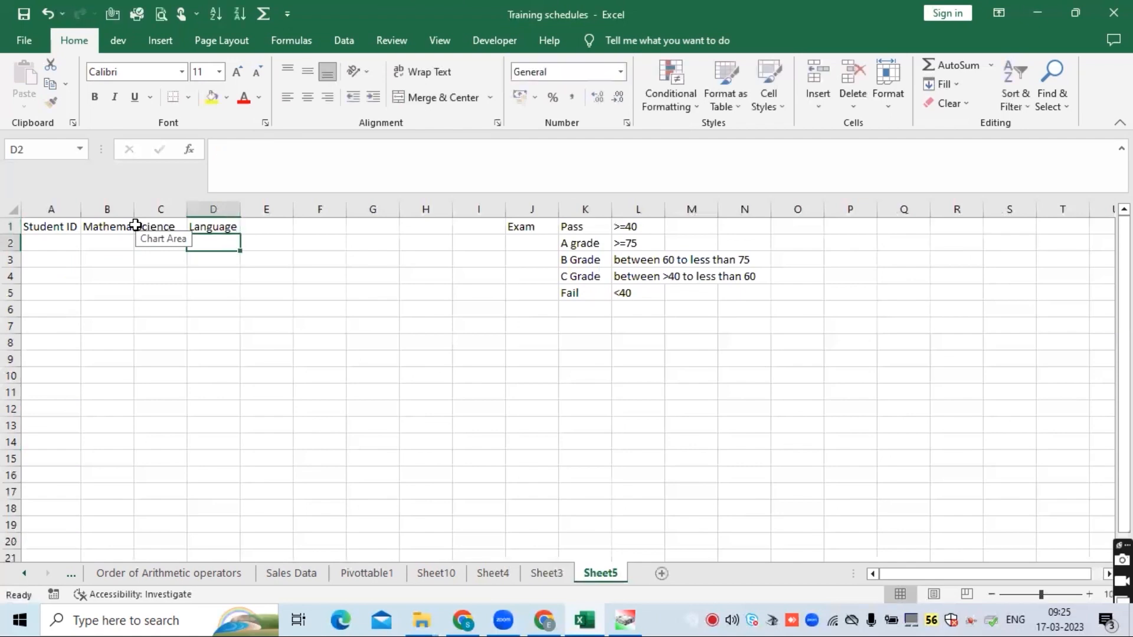
double_click(135, 206)
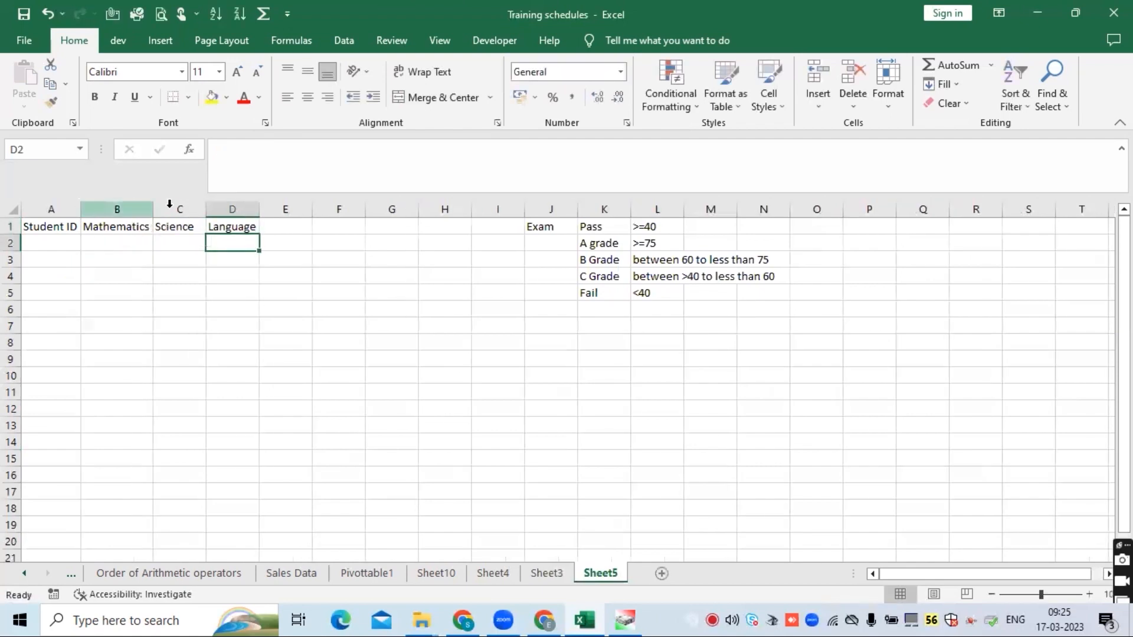
click(281, 226)
text(Total)
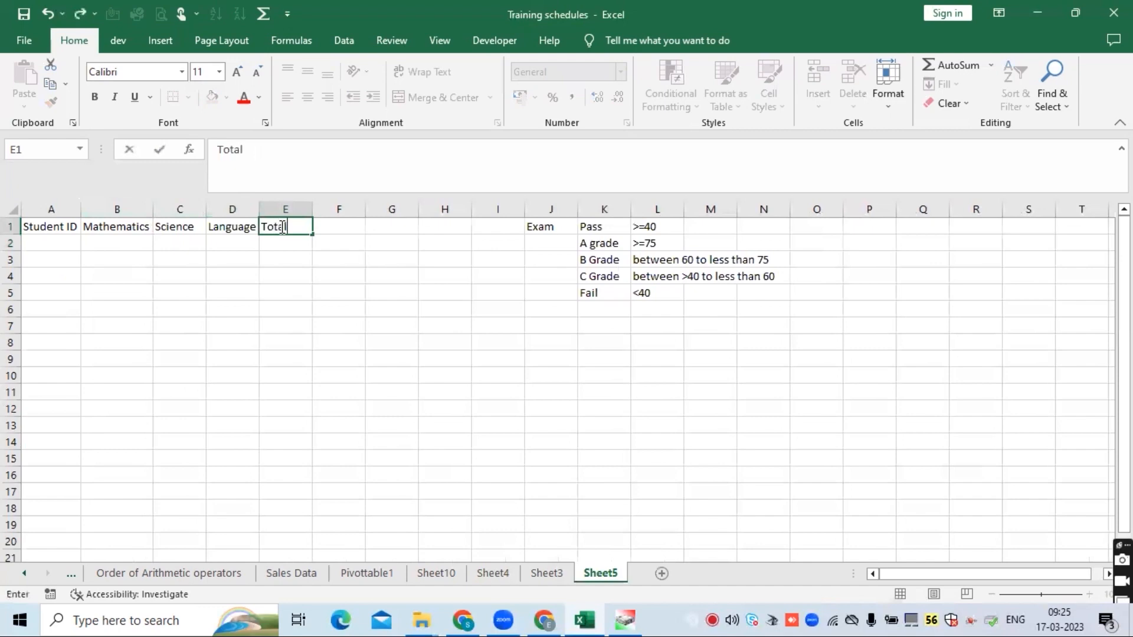
key(Return)
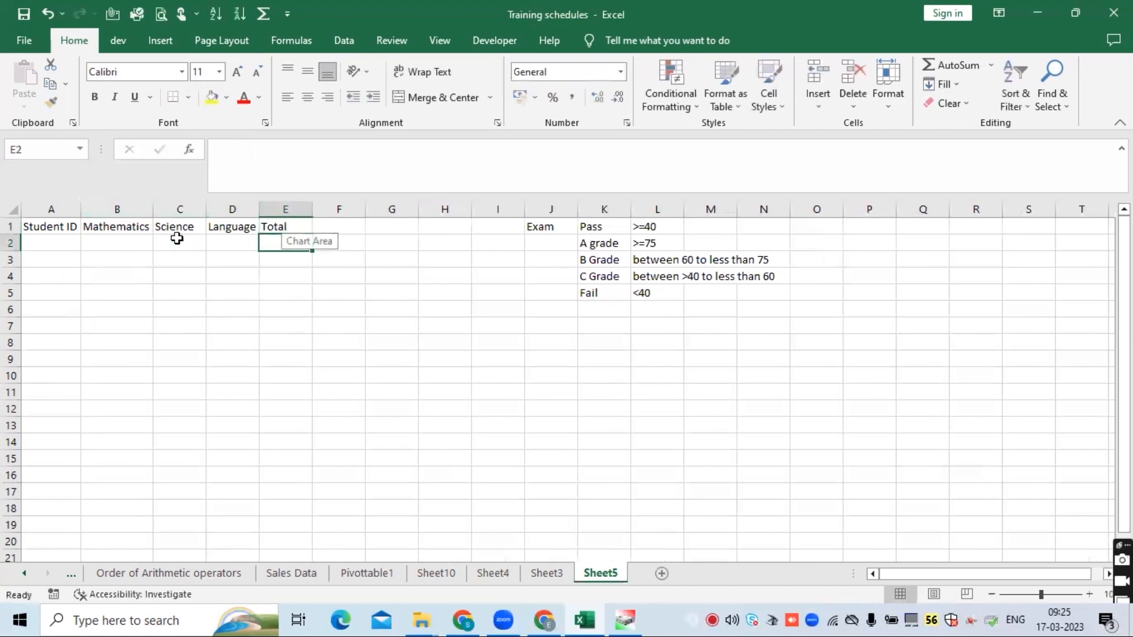
- Enter student IDs 1 to 4 in A2:A5
click(52, 242)
text(1)
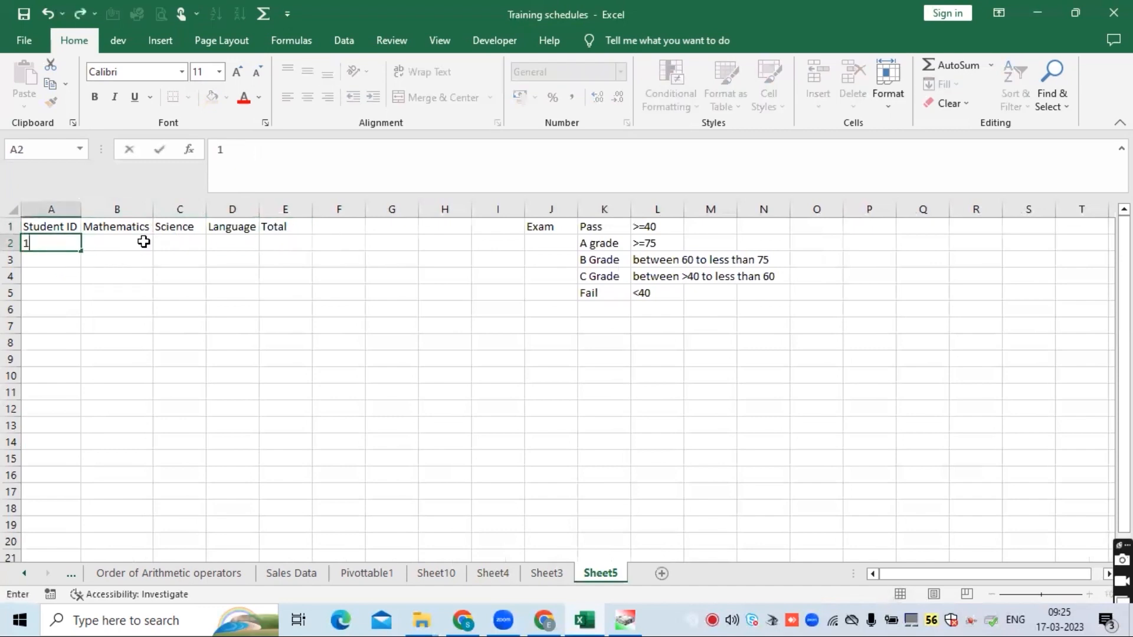
key(Return)
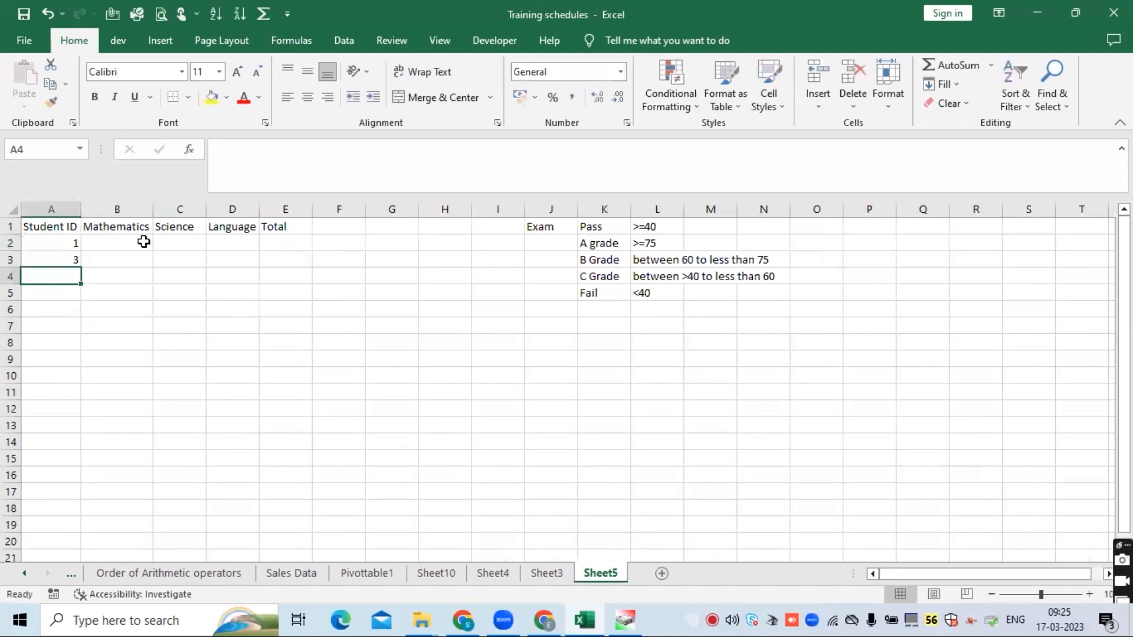
key(BackSpace)
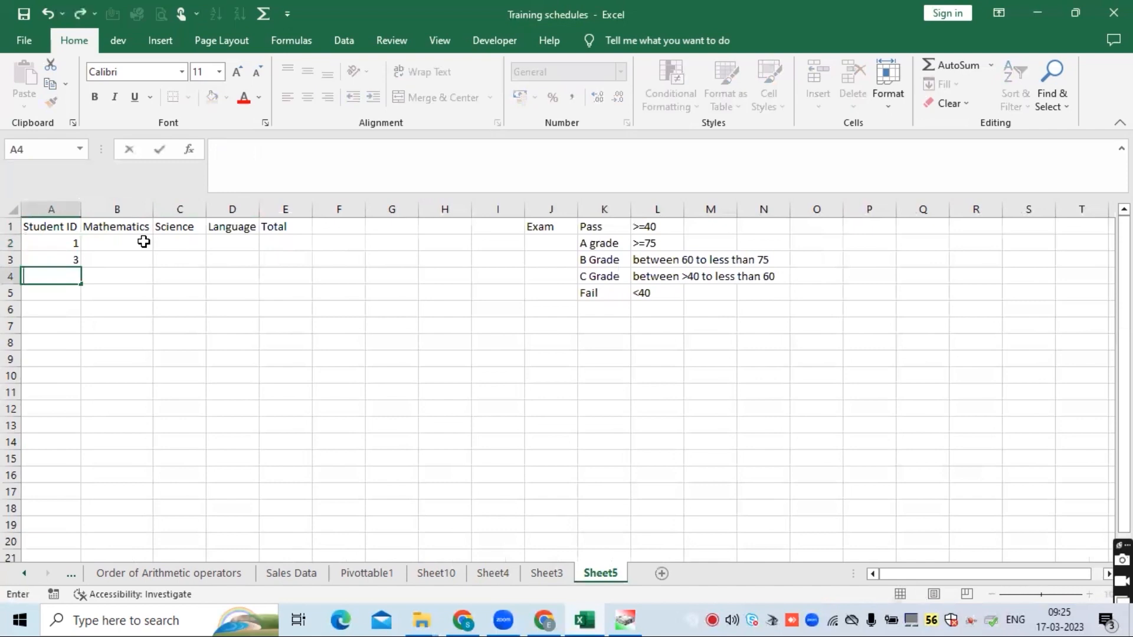
key(Up)
text(2)
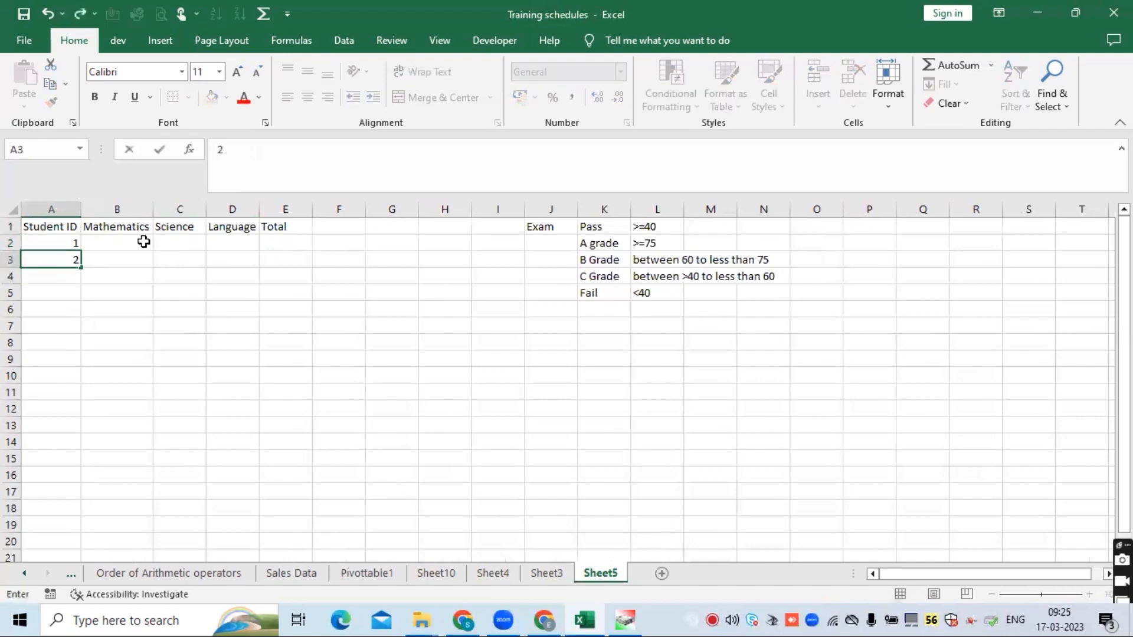
key(Return)
text(3)
key(Return)
text(4)
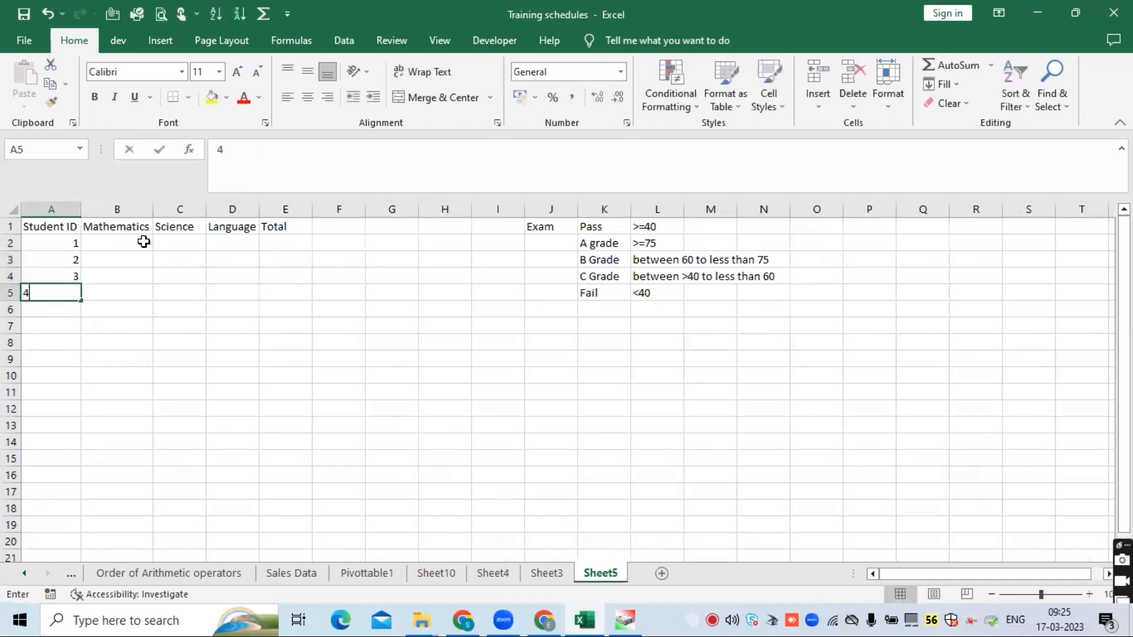
key(Return)
key(Up)
click(144, 242)
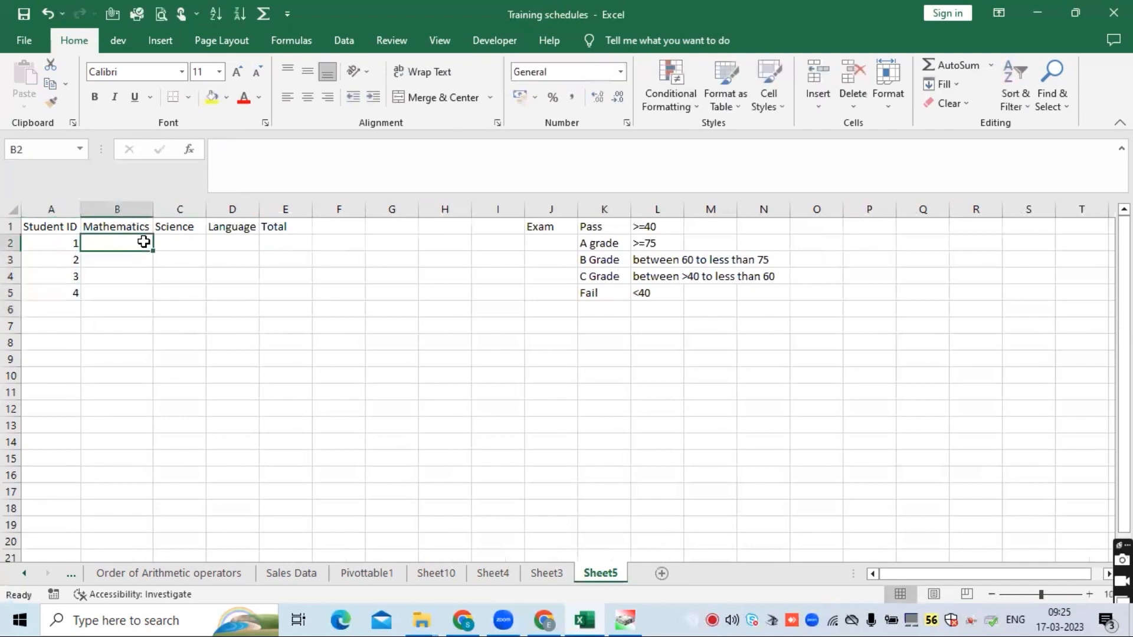
text(=)
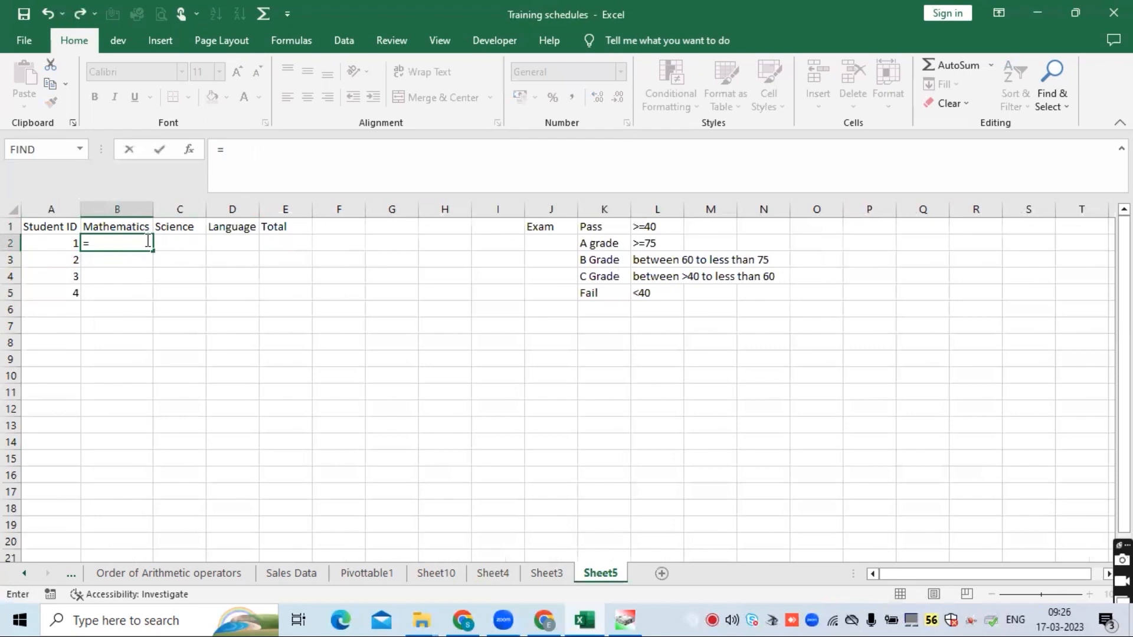
text(rand)
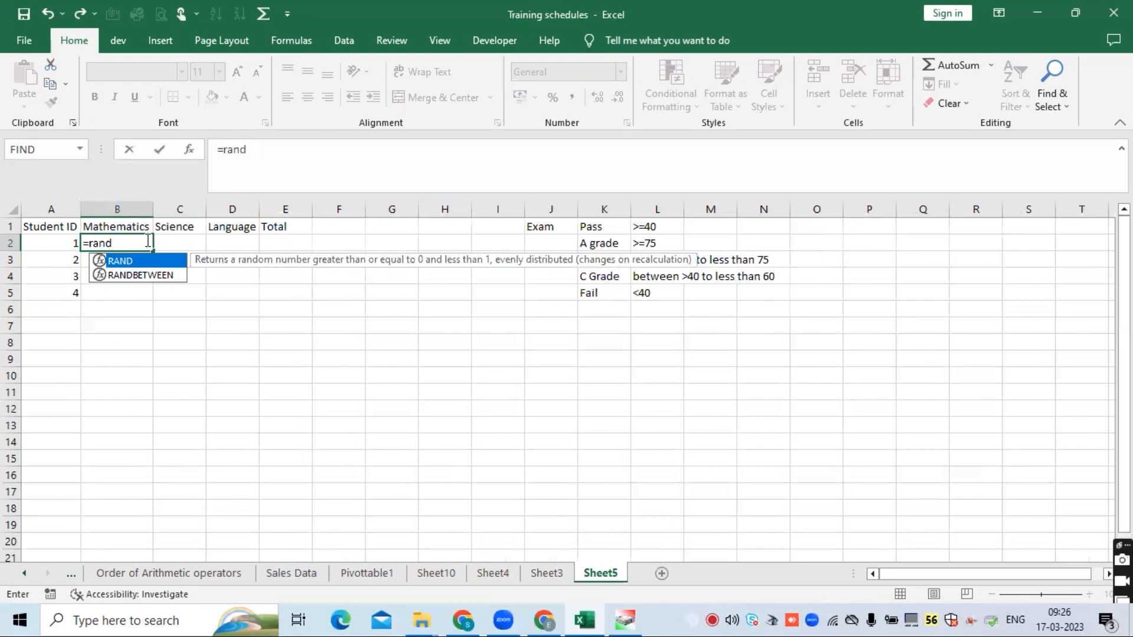
key(Left)
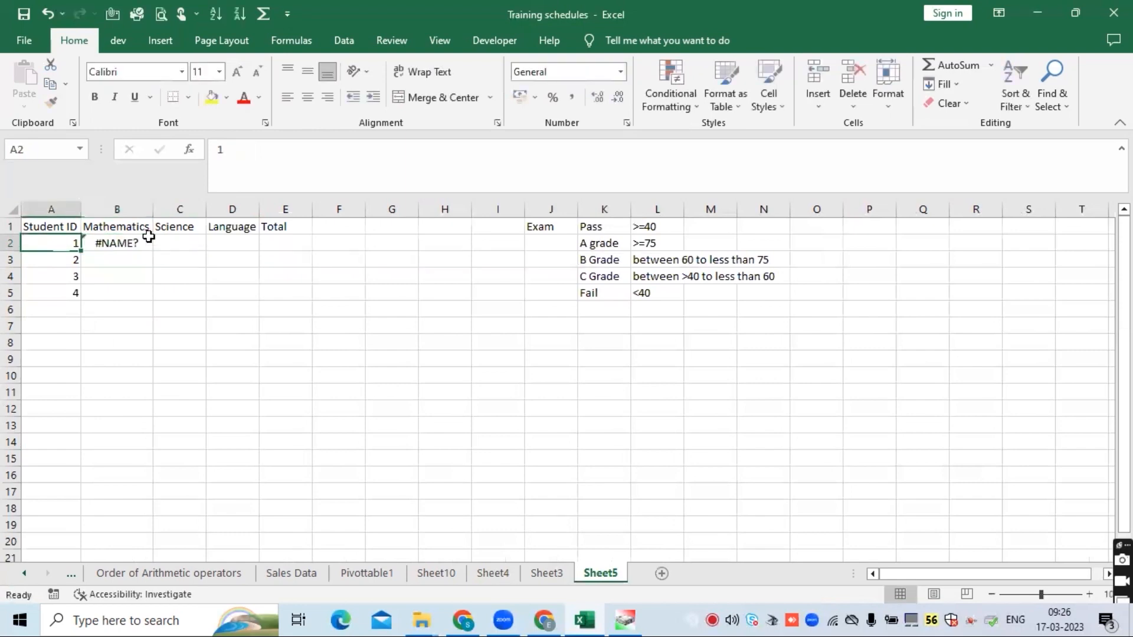
- Enter the formula =RANDBETWEEN(35,100) in B2 to generate a random mark
click(148, 237)
text(=rand)
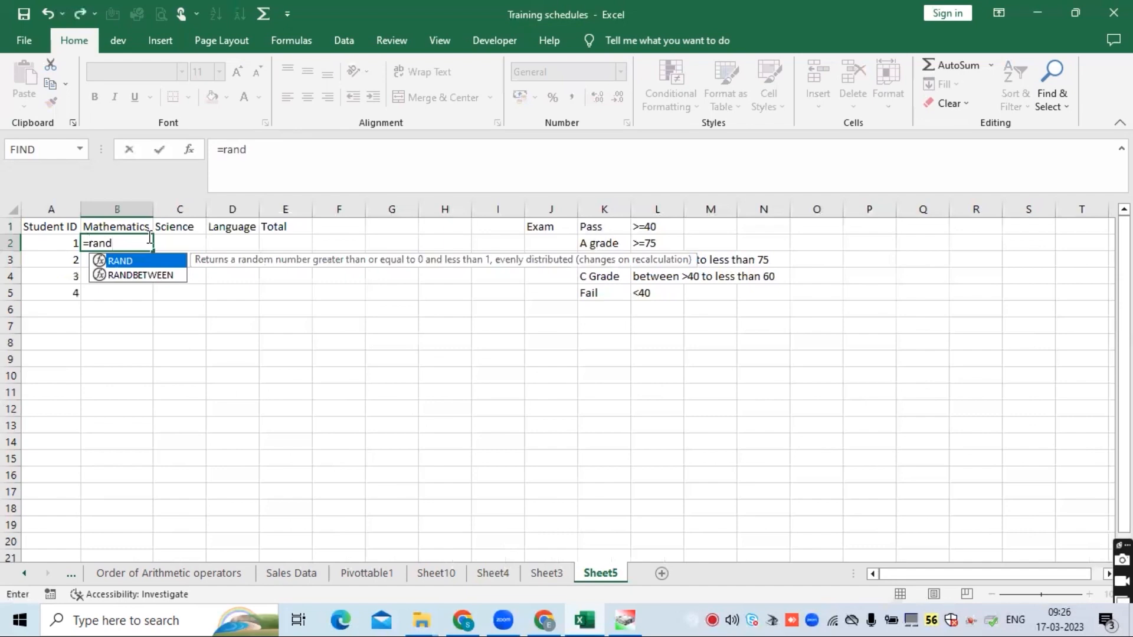
click(152, 273)
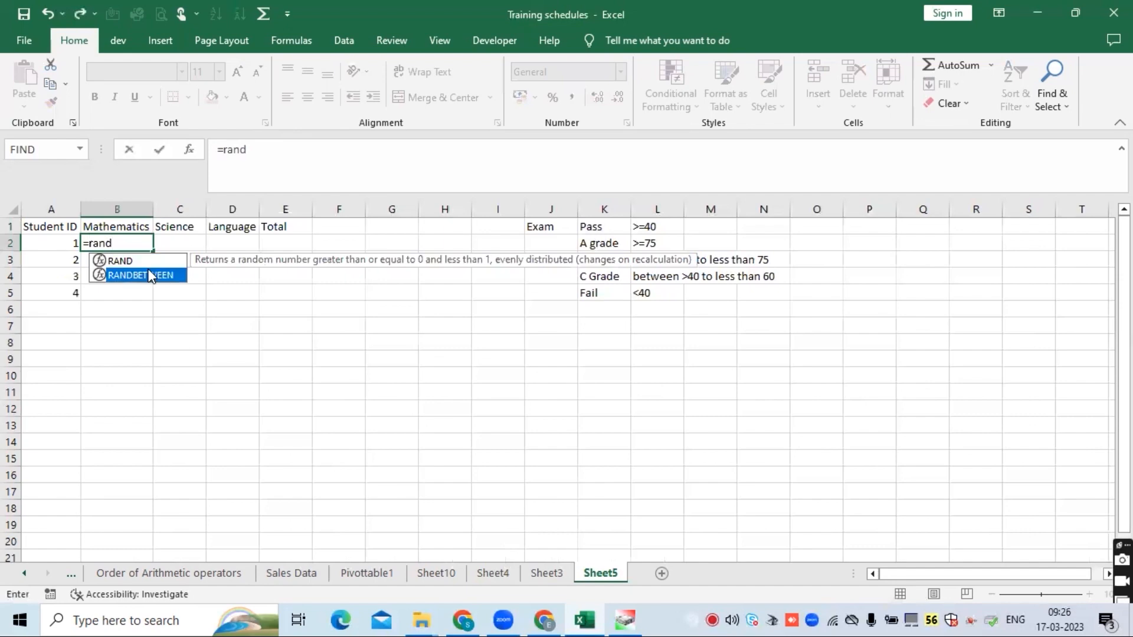
double_click(155, 272)
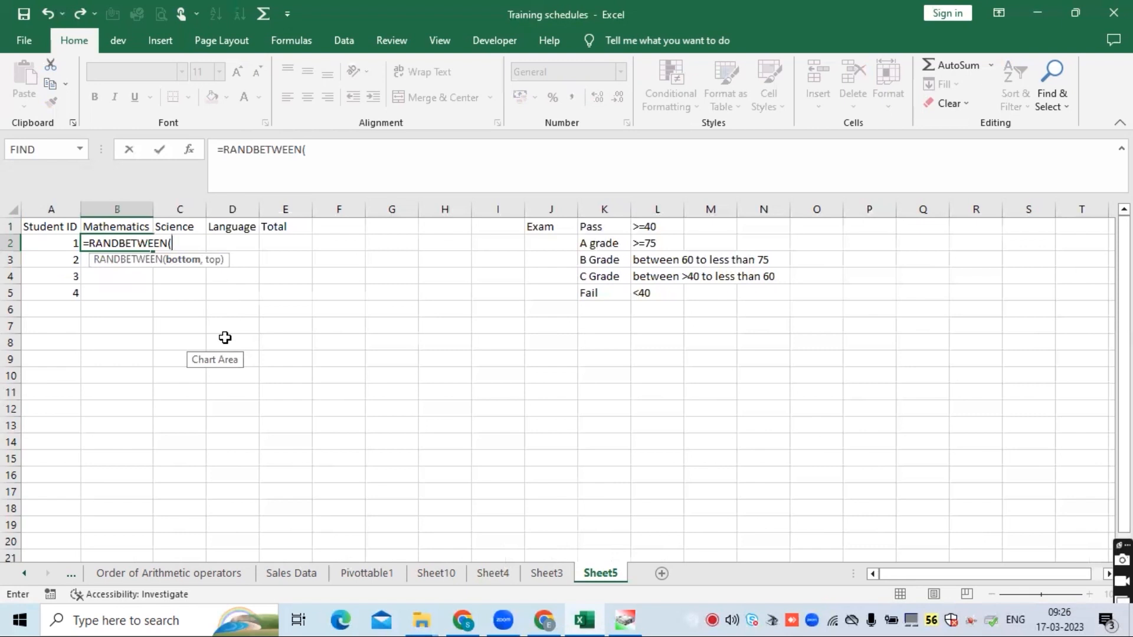
text(35,)
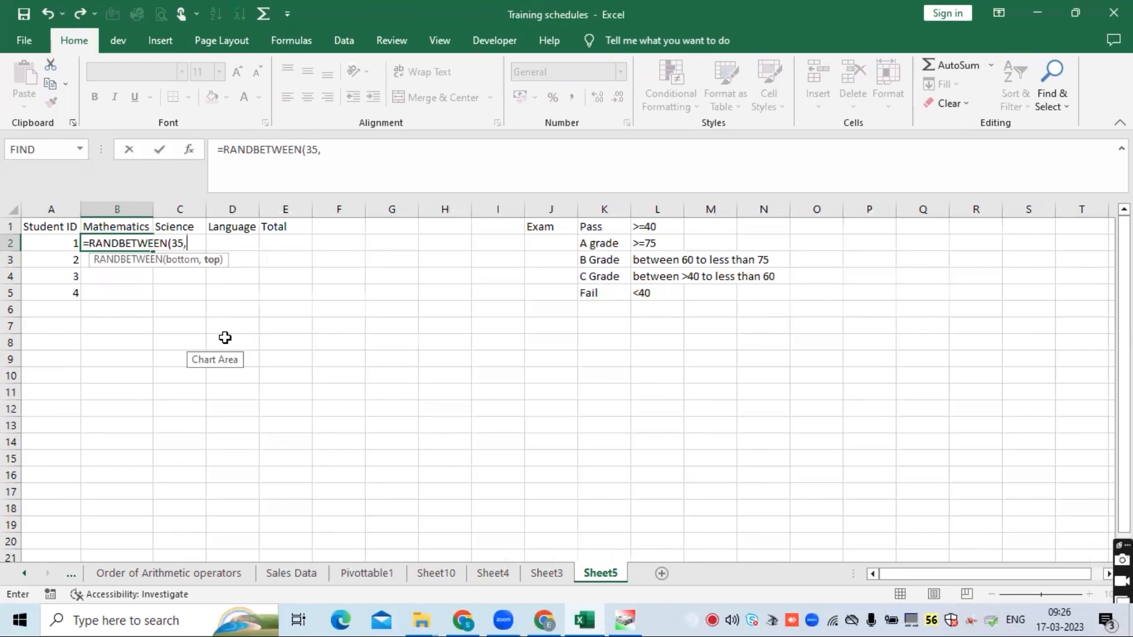
text(90)
key(BackSpace)
key(BackSpace)
text(100))
key(Return)
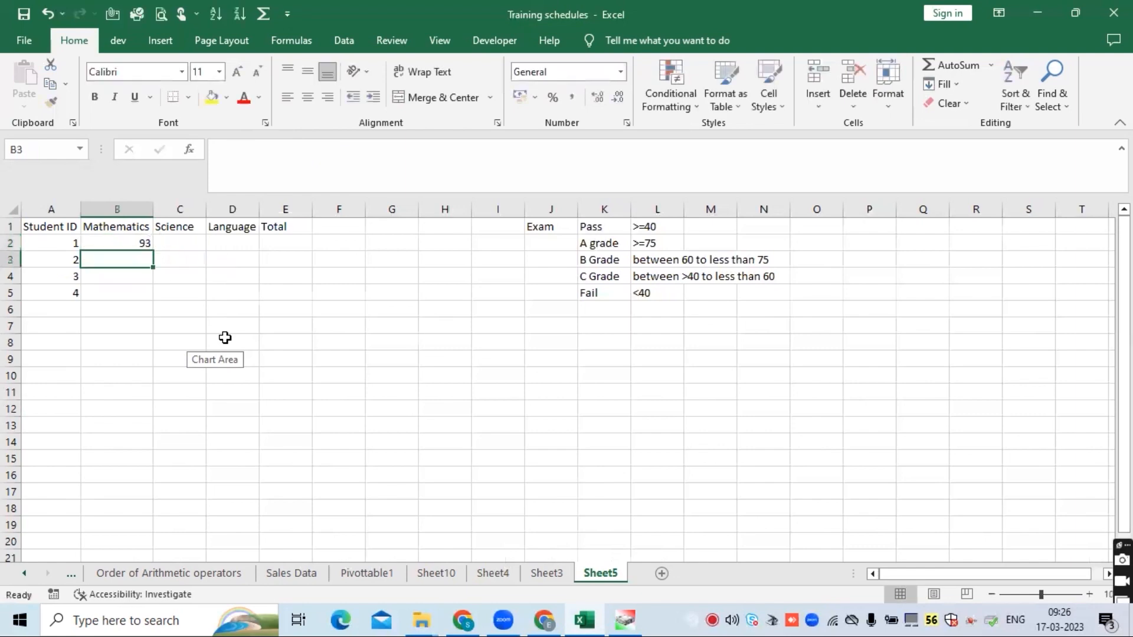
- Copy the B2 formula across B2:D5, then paste the marks back over themselves as values
click(120, 239)
key(ctrl+c)
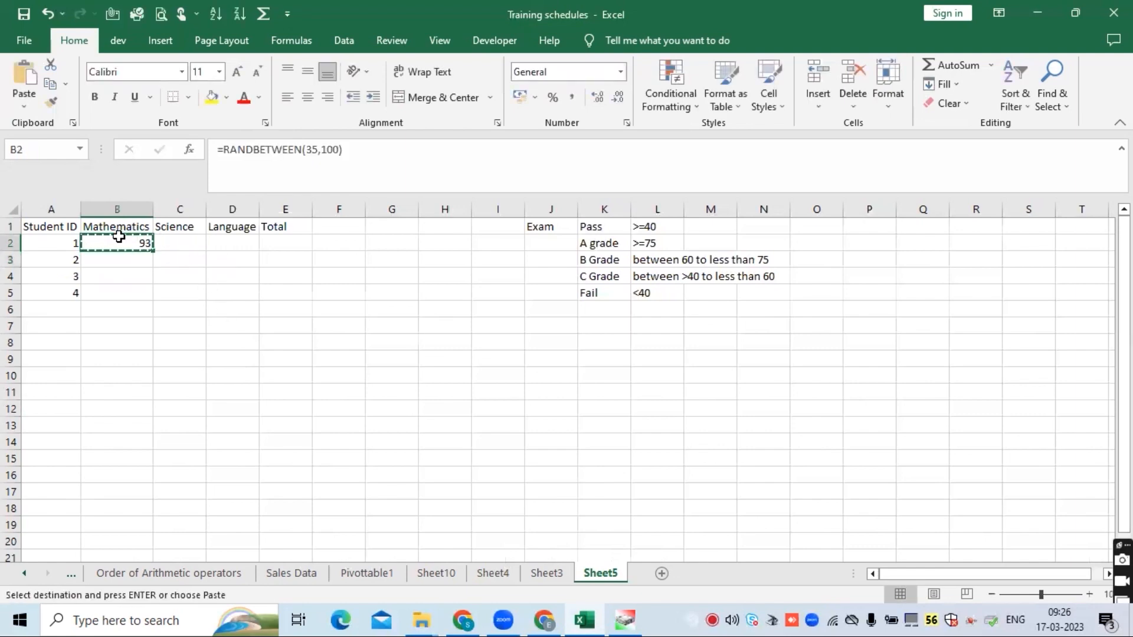
drag(116, 240, 233, 286)
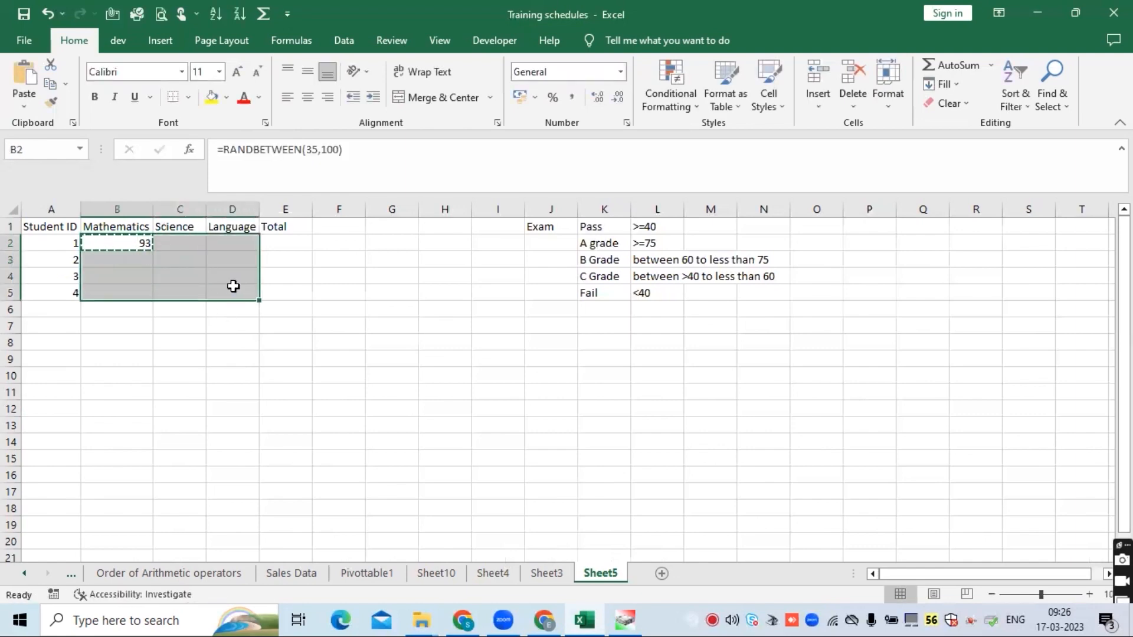
key(ctrl+v)
key(ctrl+c)
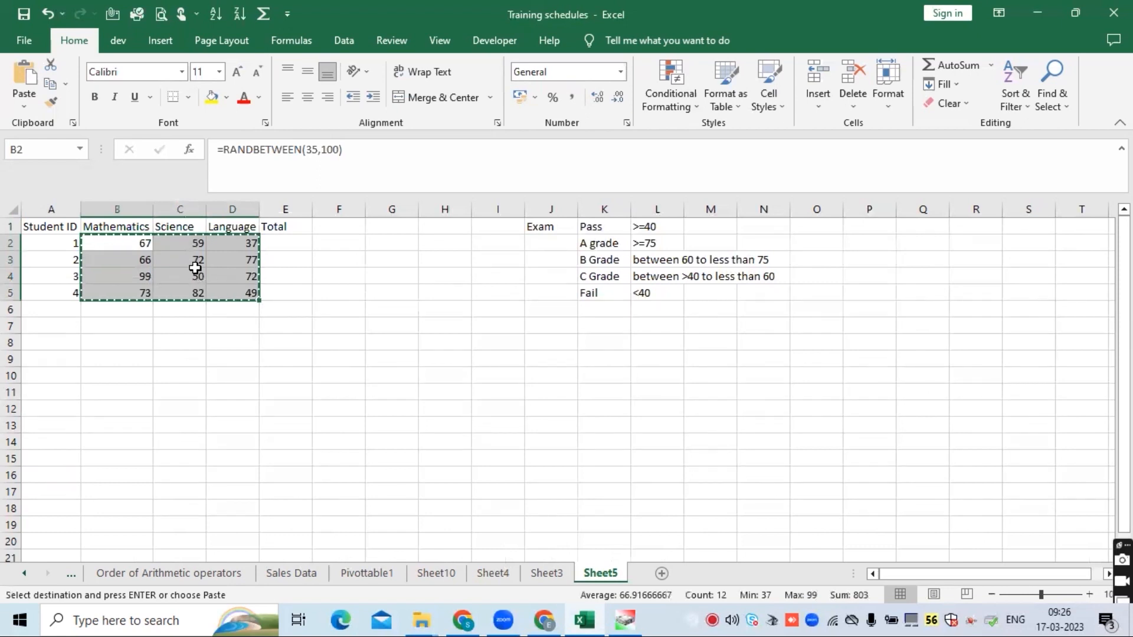
right_click(194, 262)
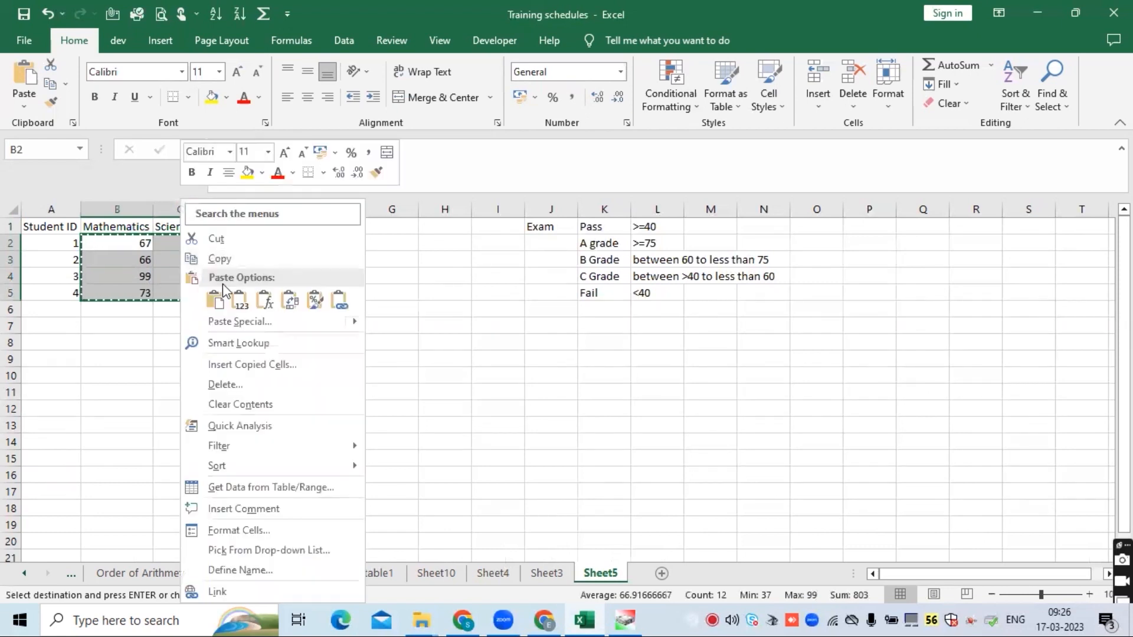
click(240, 301)
- Center-align the student IDs and marks in A2:D5
drag(71, 236, 245, 295)
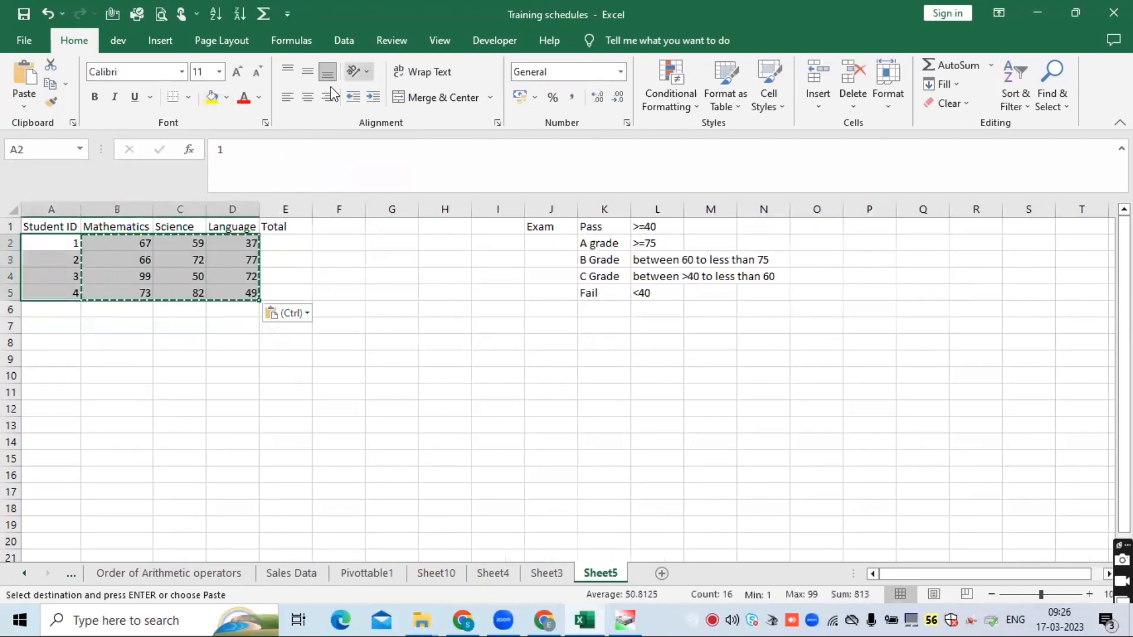
click(307, 97)
click(95, 276)
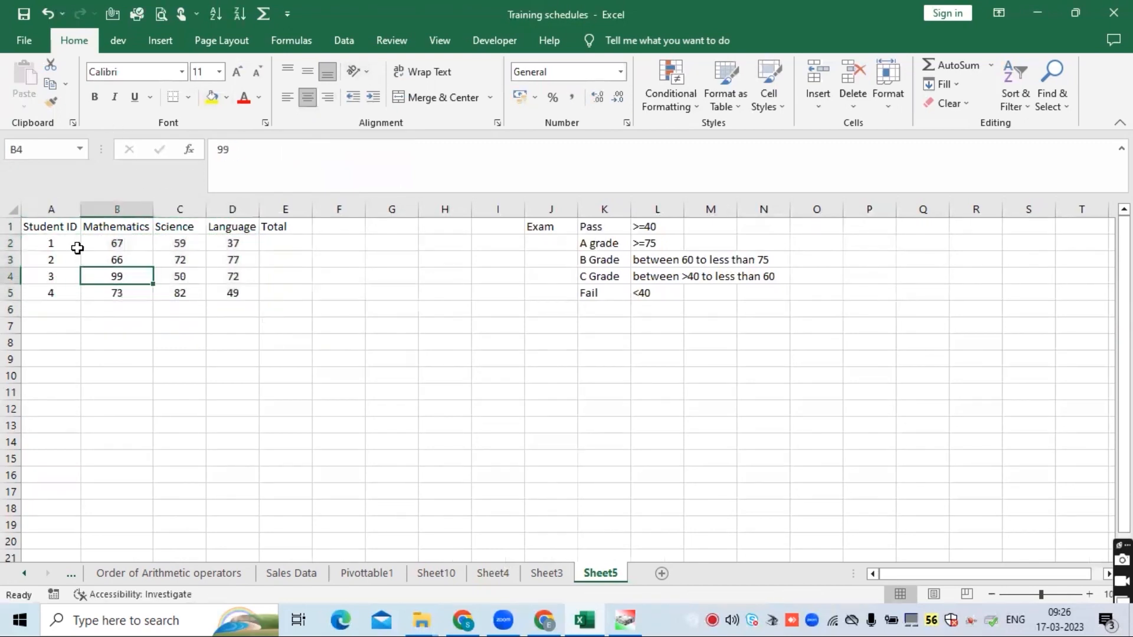
click(69, 242)
click(76, 293)
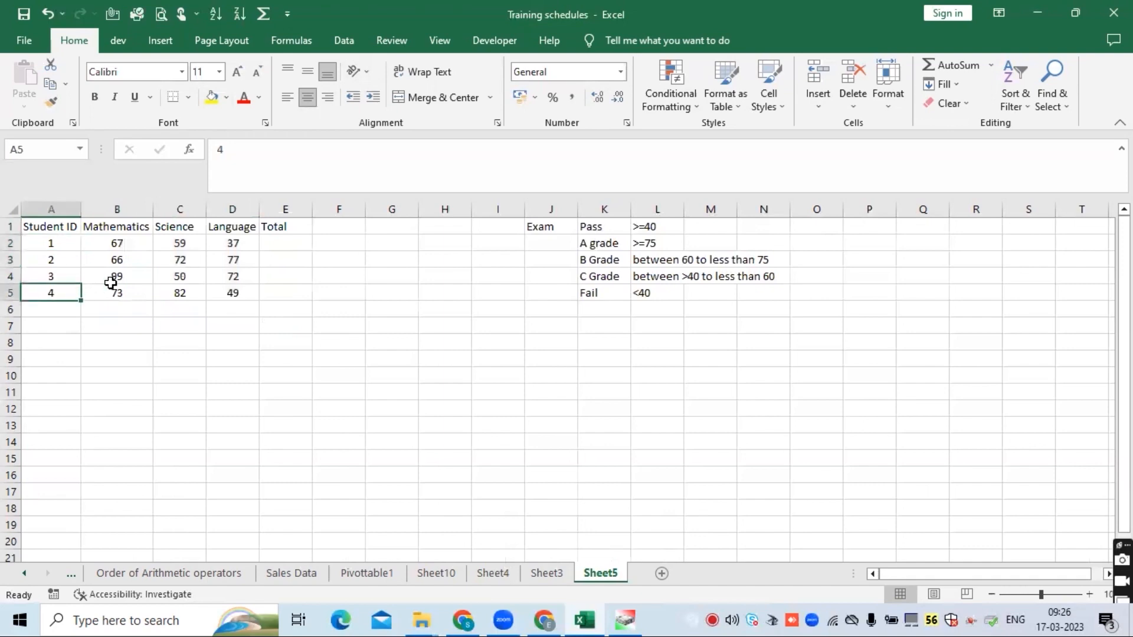
click(232, 241)
click(217, 290)
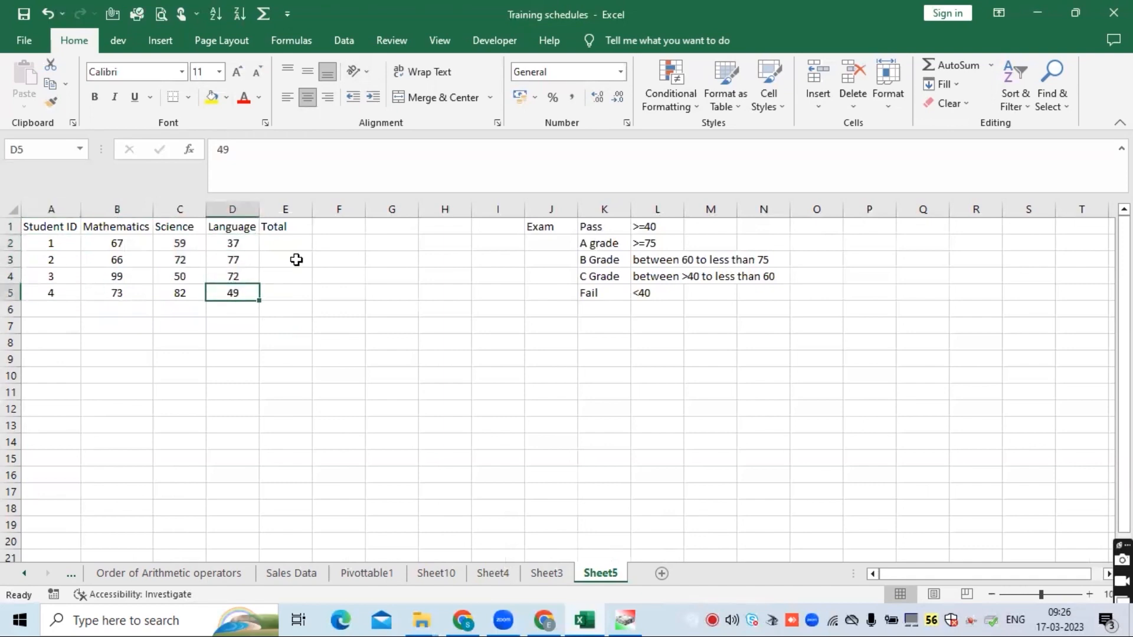
- Enter =SUM(B2:D2) in E2, fill it down to E5, and ignore the formula-omits-cells warning
click(280, 243)
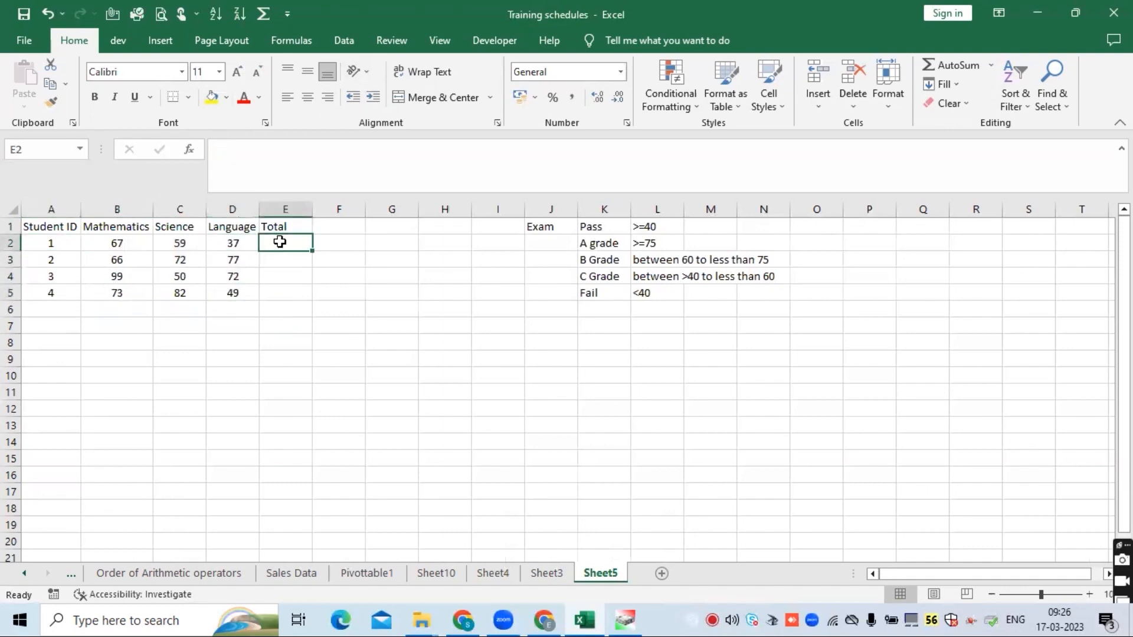
text(=)
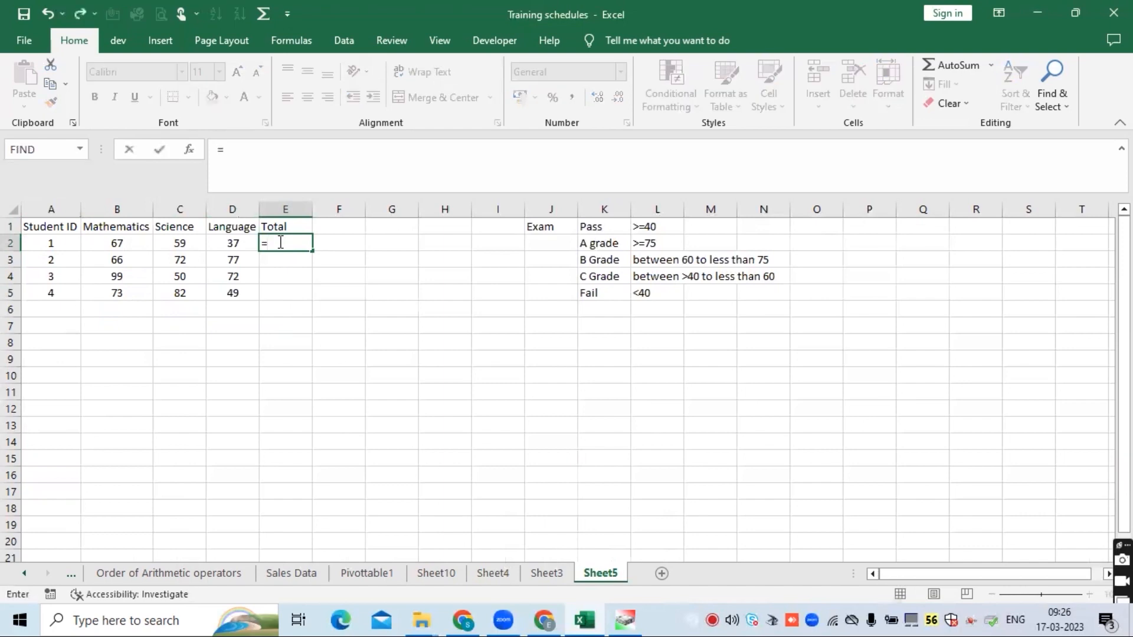
text(sum)
key(Tab)
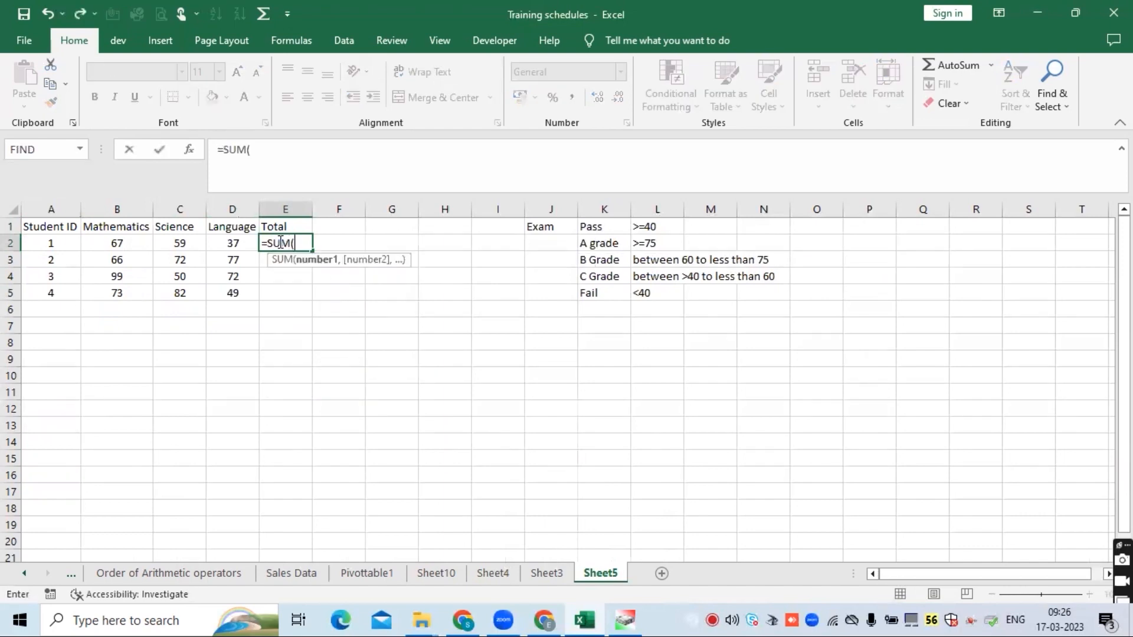
drag(134, 243, 232, 244)
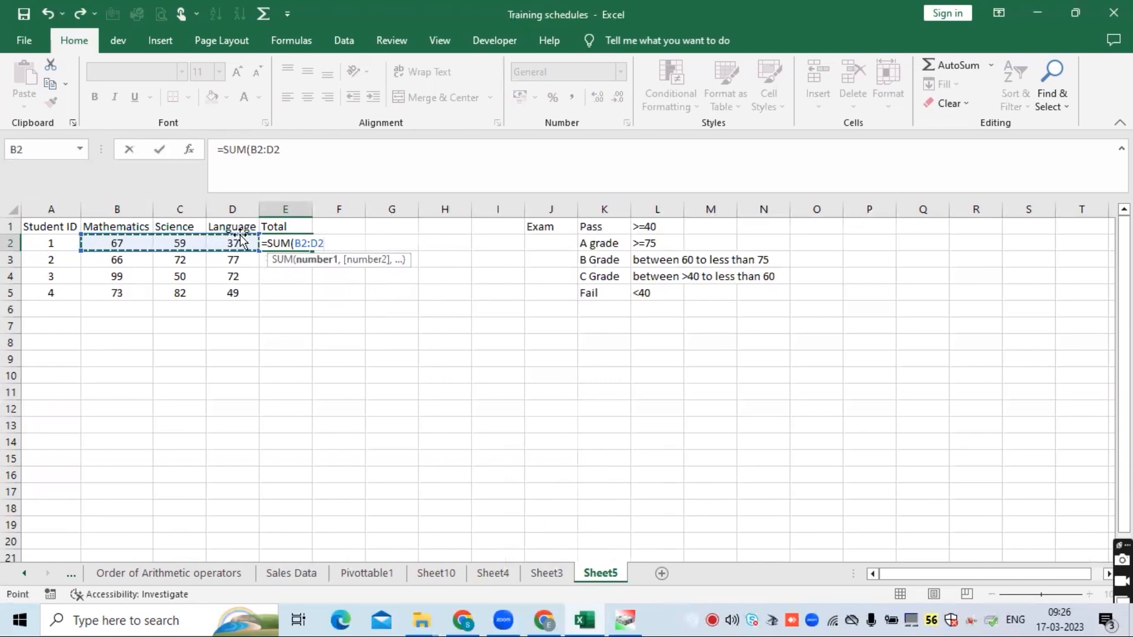
key(Return)
click(300, 239)
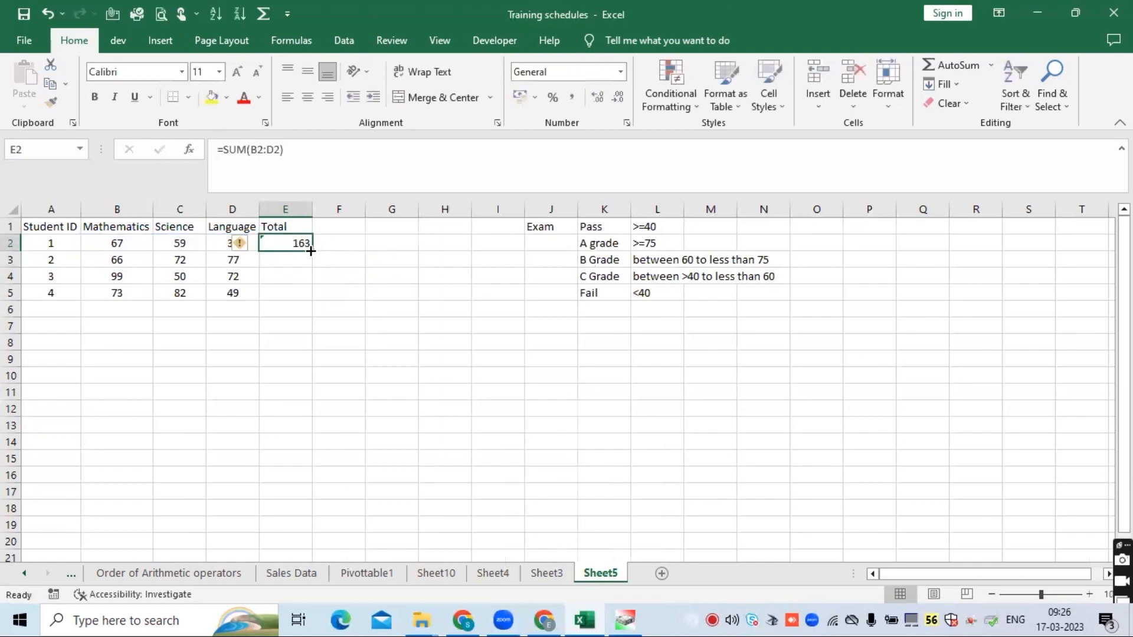
double_click(312, 251)
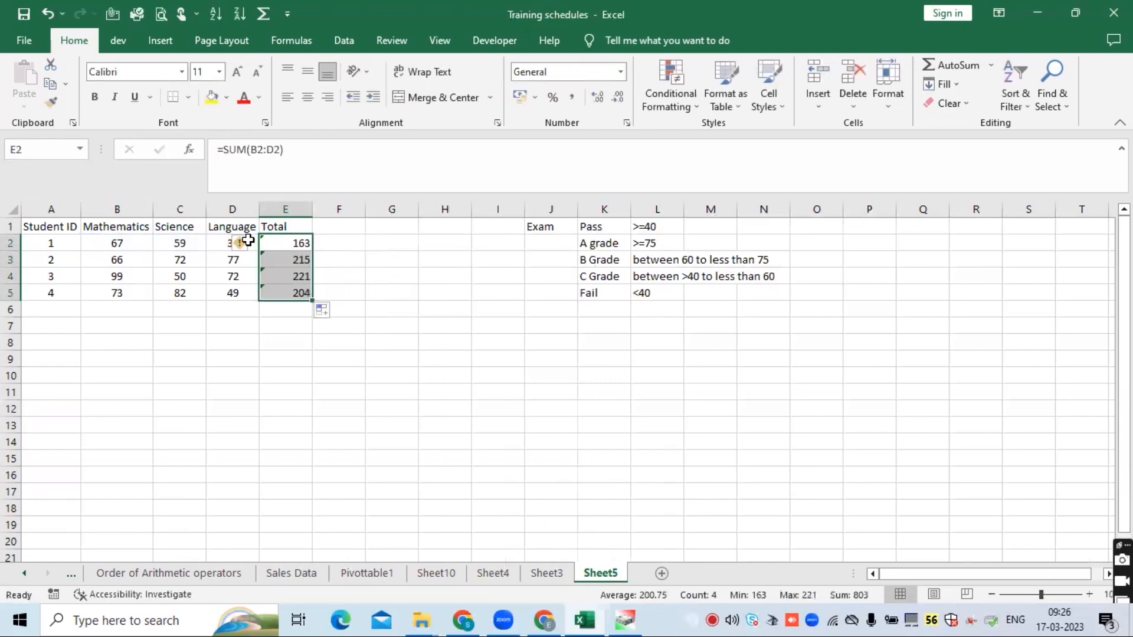
click(243, 242)
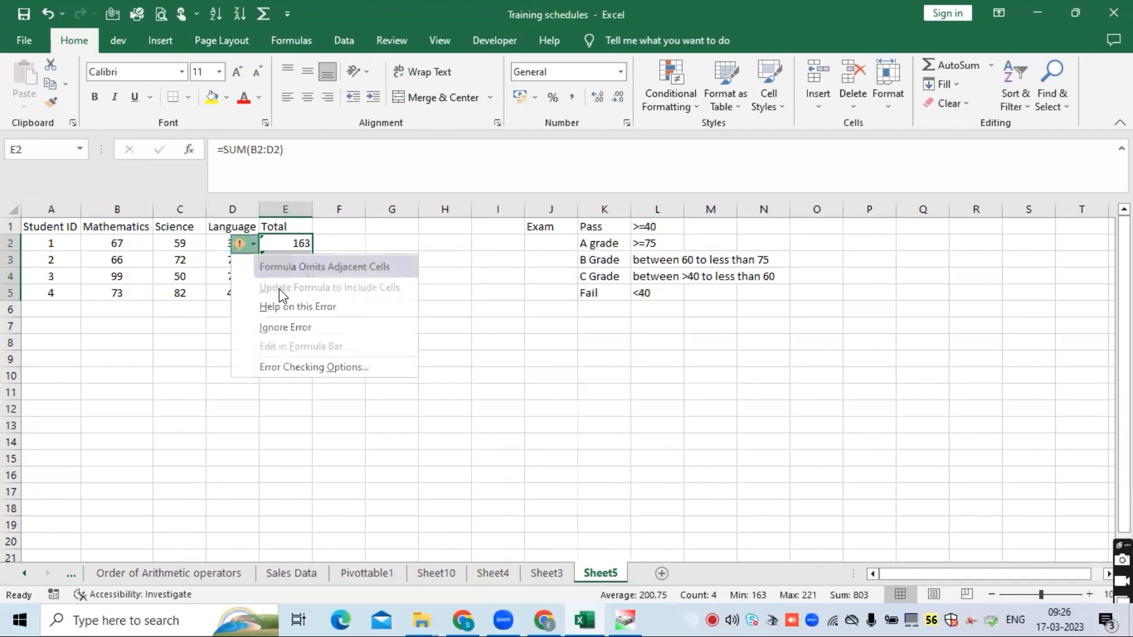
click(286, 327)
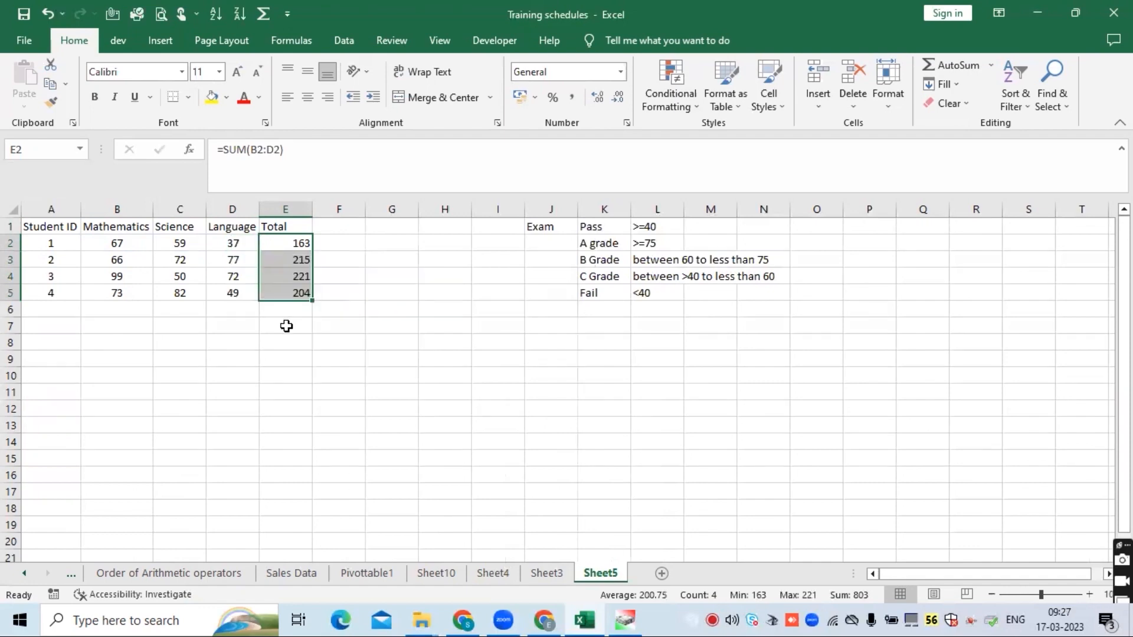
- Center-align the totals in E2:E5
click(372, 266)
drag(291, 239, 292, 298)
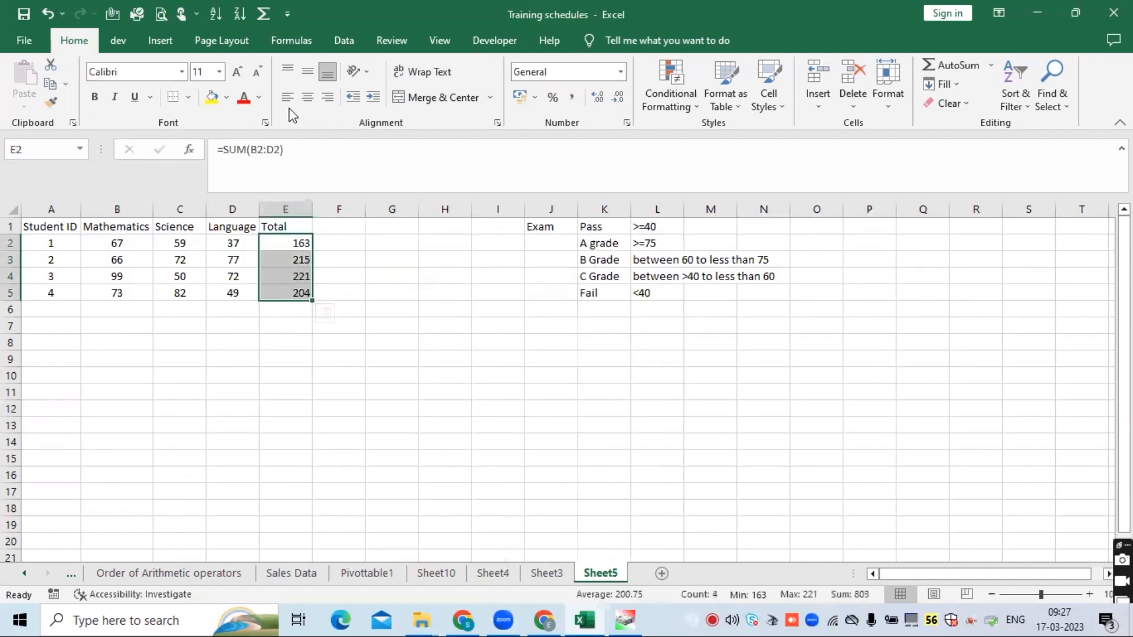
click(307, 98)
- Enter the column header "IF Condition" in F1
click(281, 226)
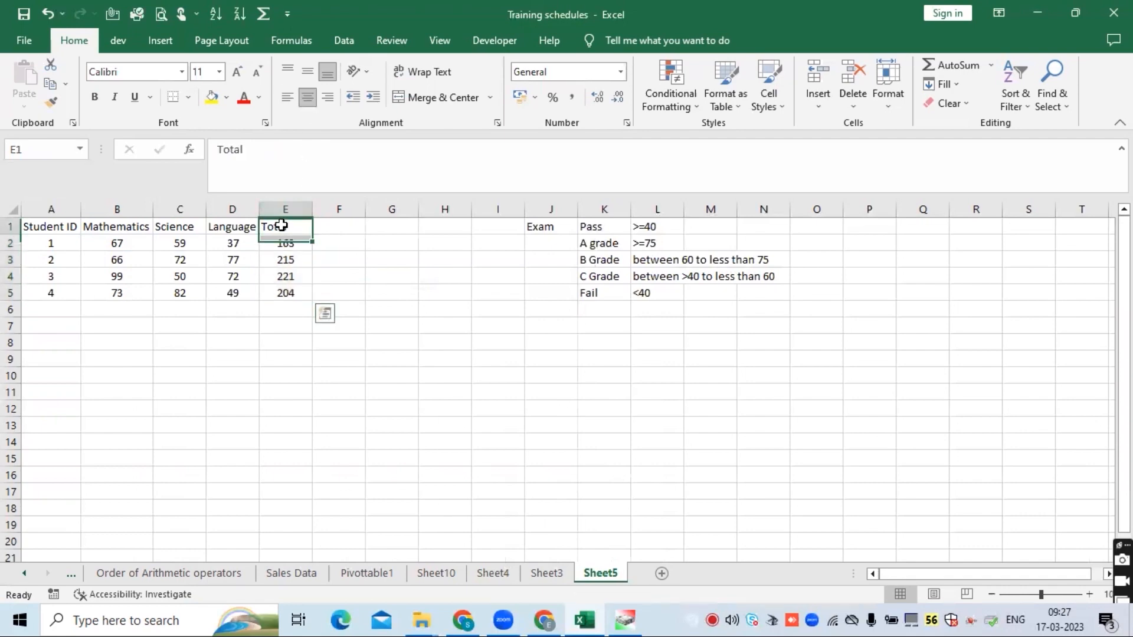
click(335, 225)
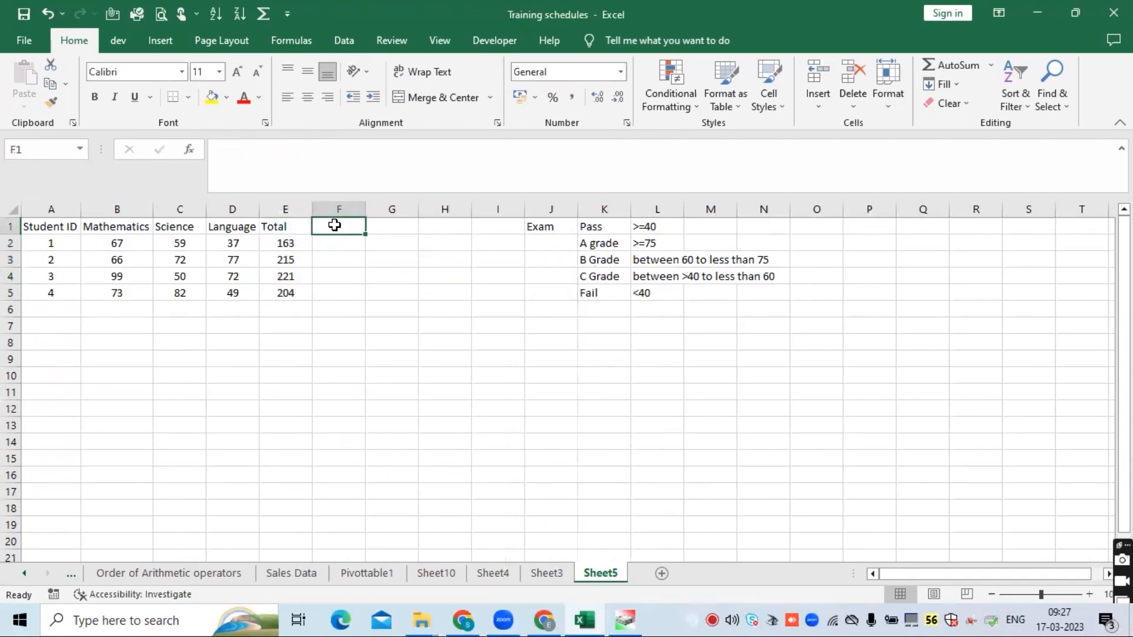
drag(650, 226, 663, 294)
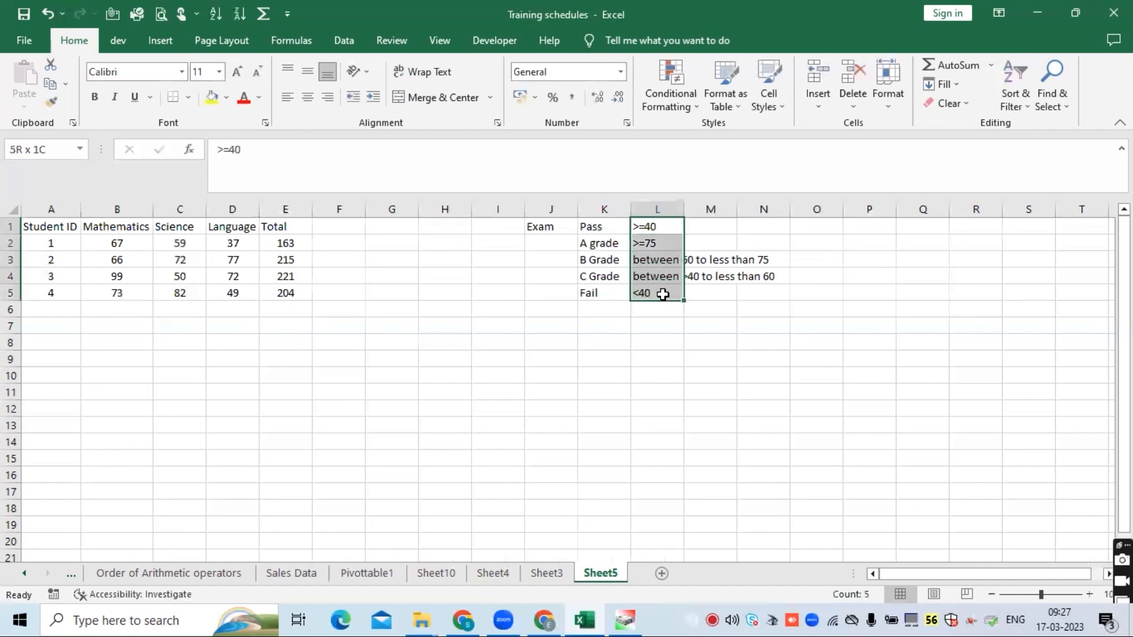
click(390, 240)
click(336, 224)
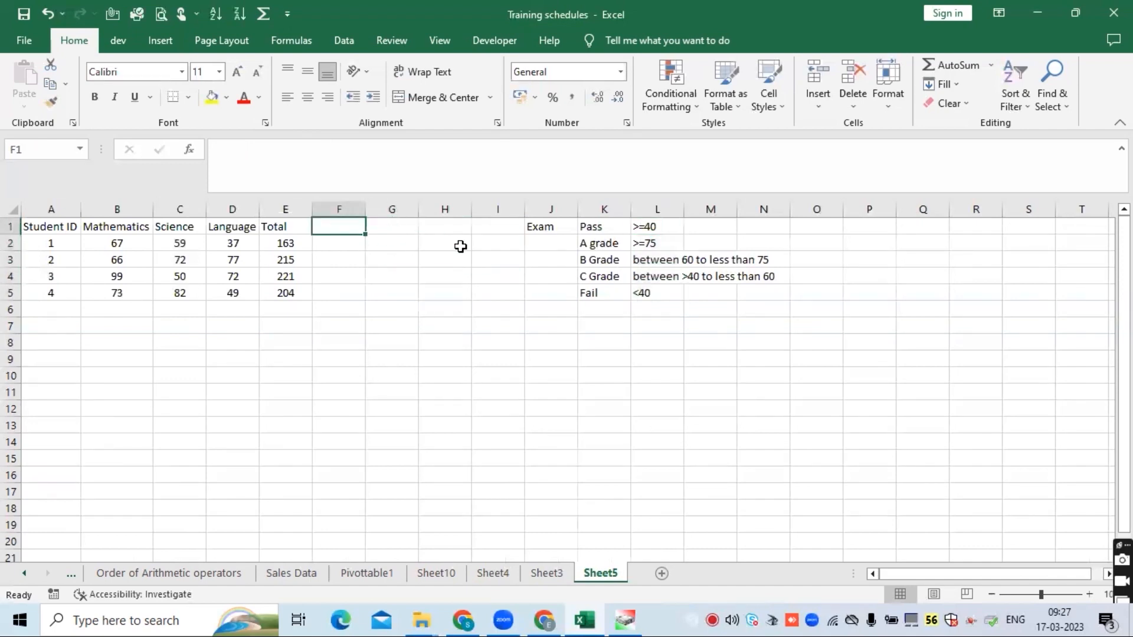
text(IF )
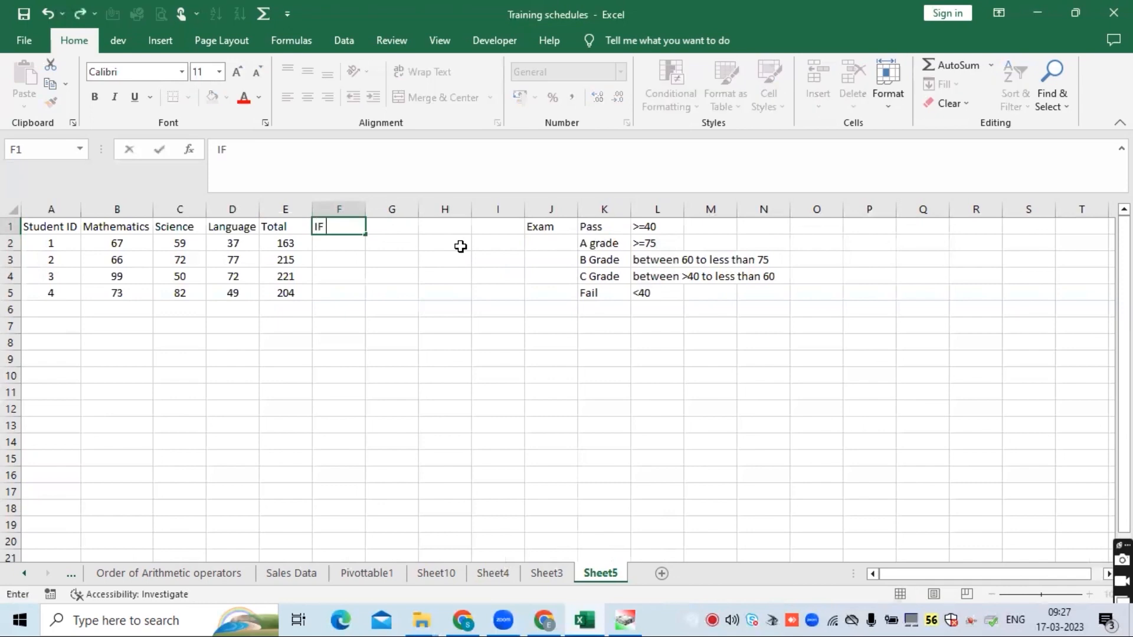
text(Condition)
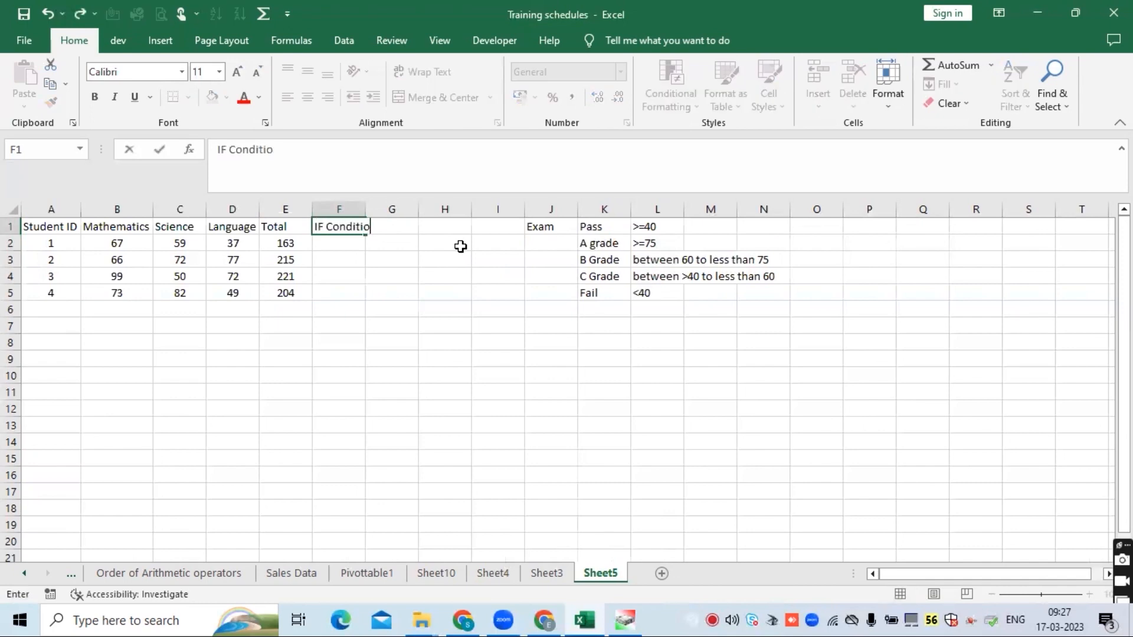
key(Return)
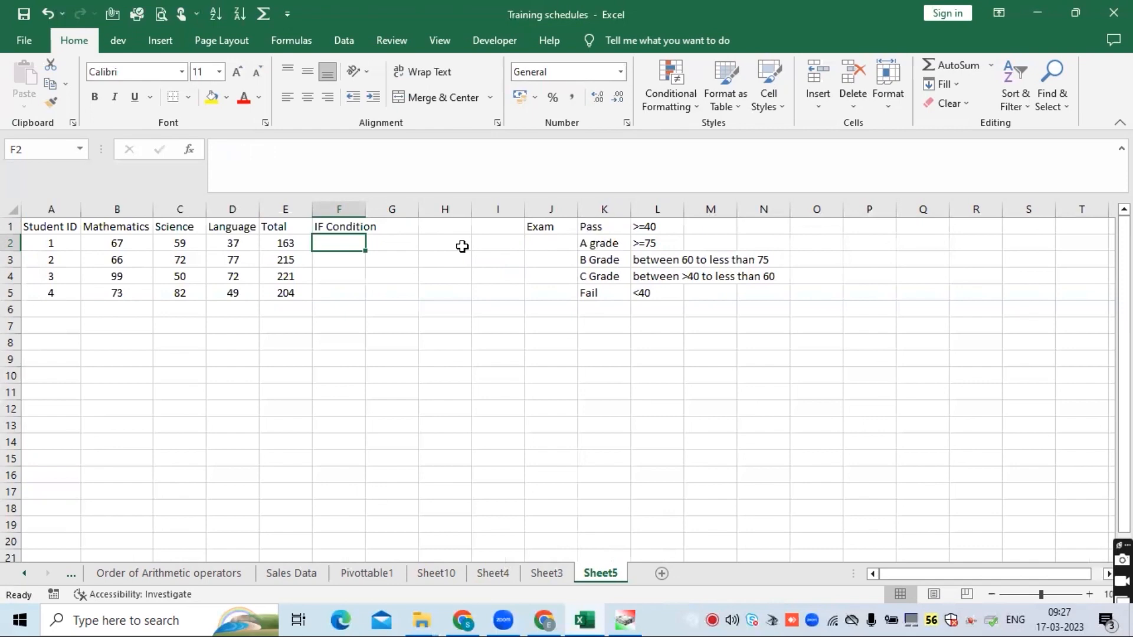
click(294, 36)
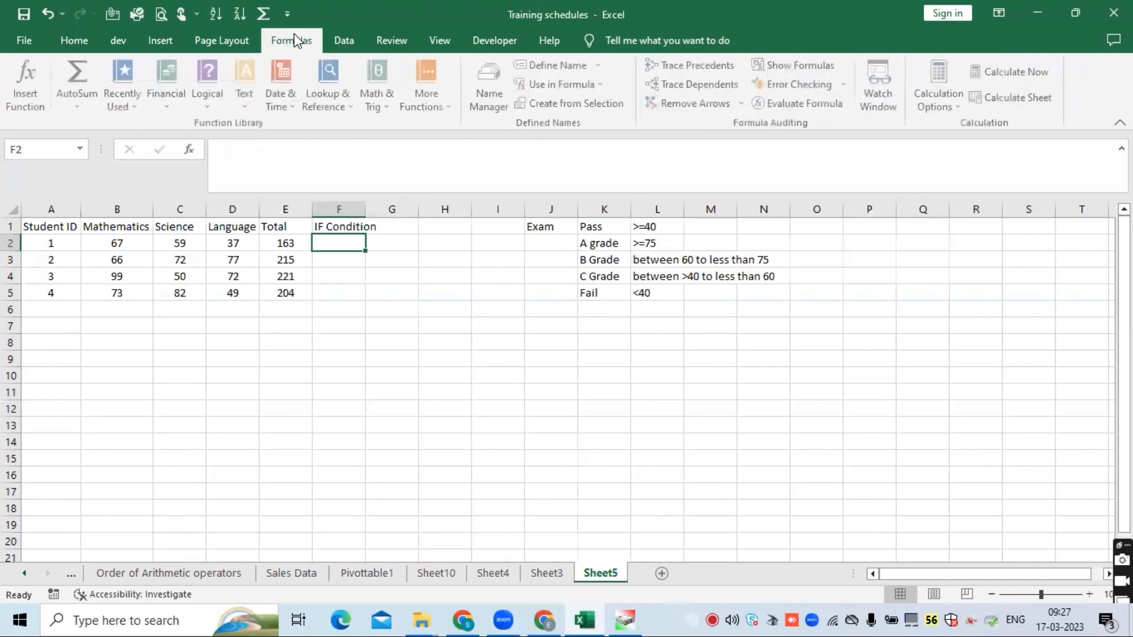
click(213, 106)
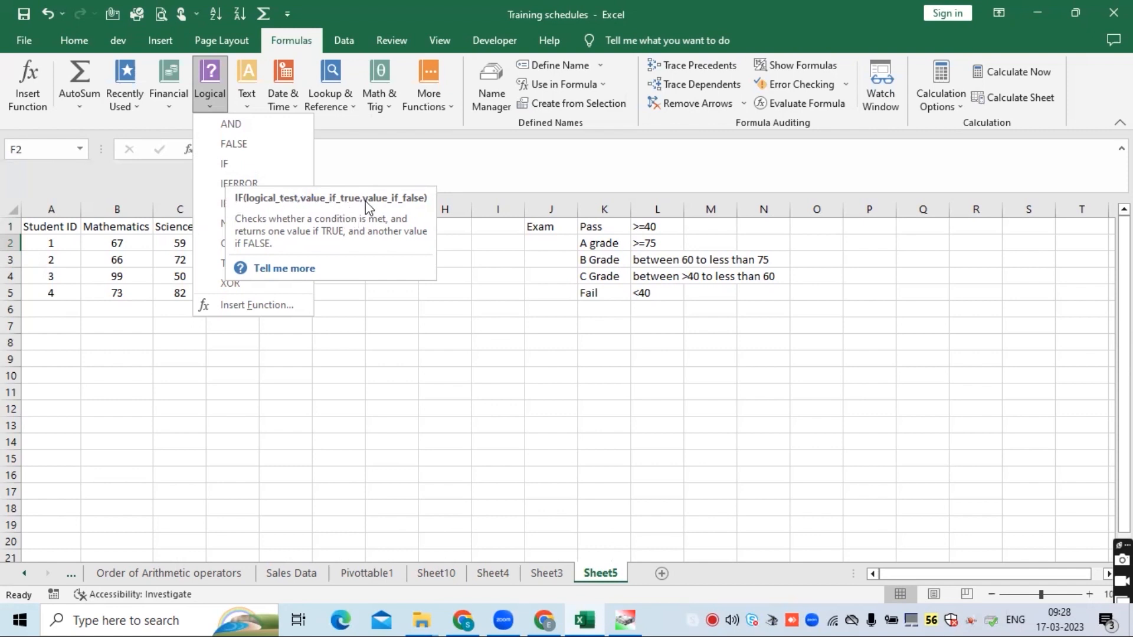
click(374, 248)
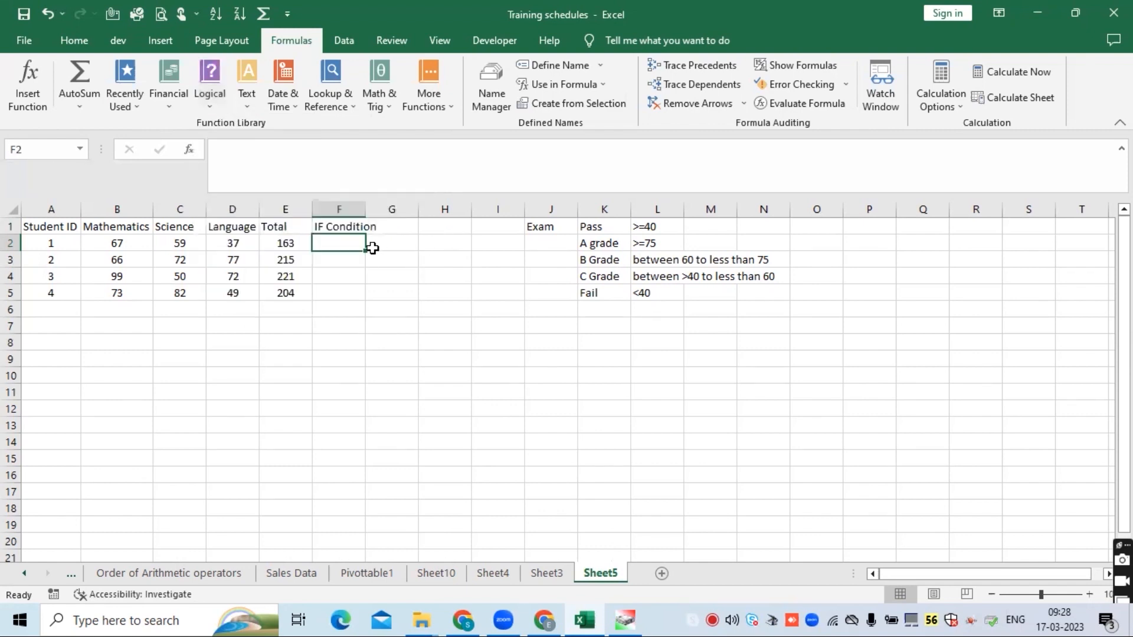
- Extend the F1 header to "IF Condition for mathematics subject" and autofit column F to its width
click(296, 255)
click(340, 240)
click(340, 227)
click(339, 164)
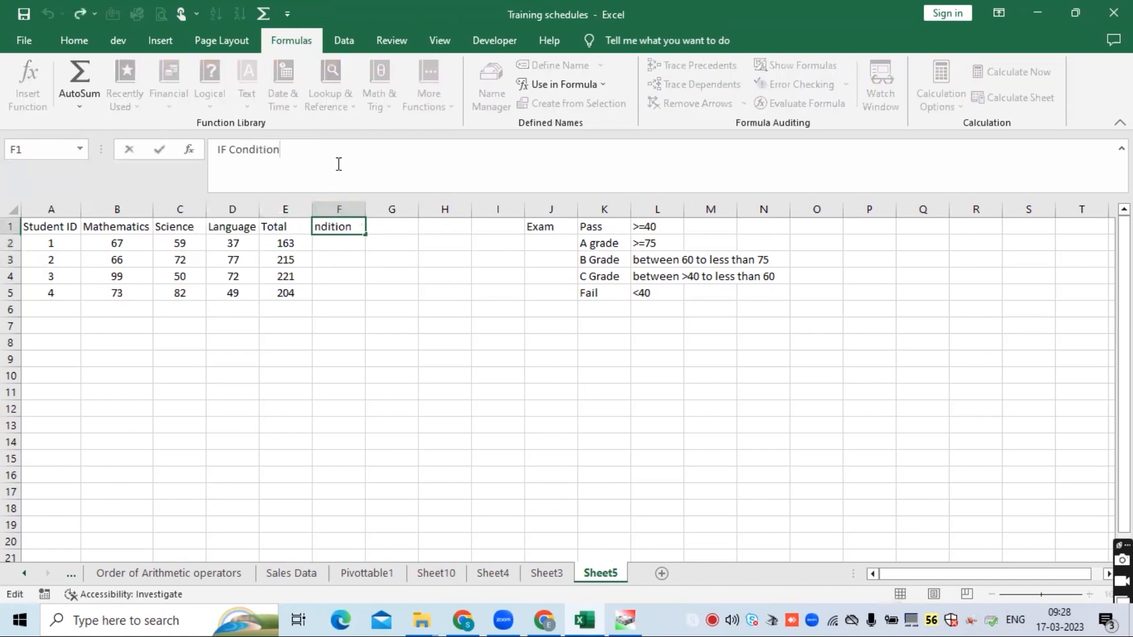
text(for mathemati)
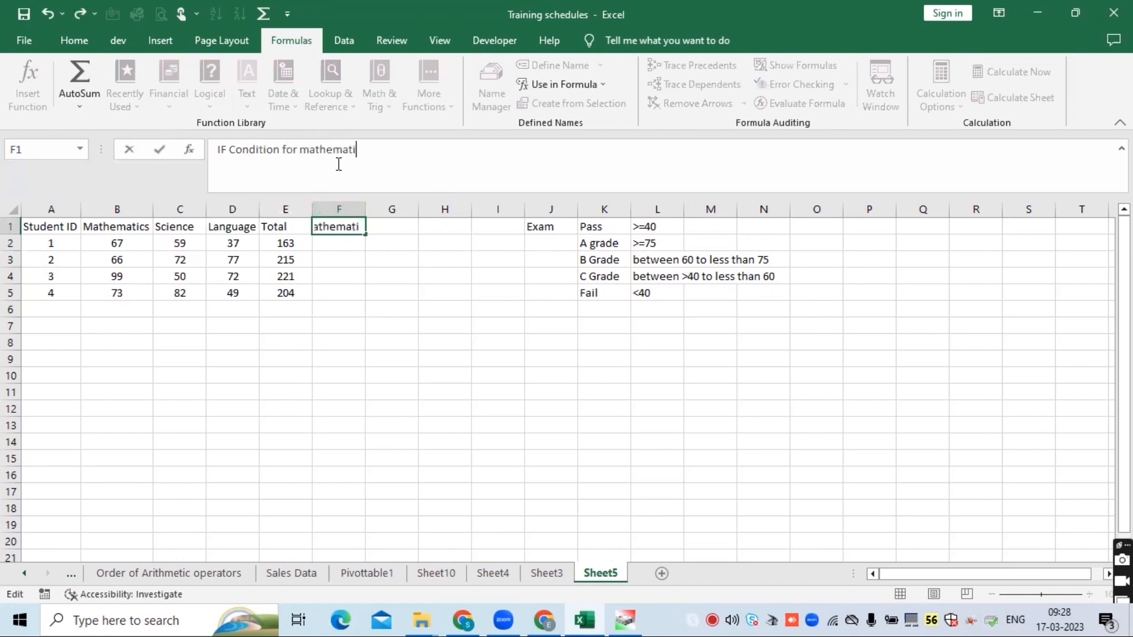
text(cs subject)
key(Return)
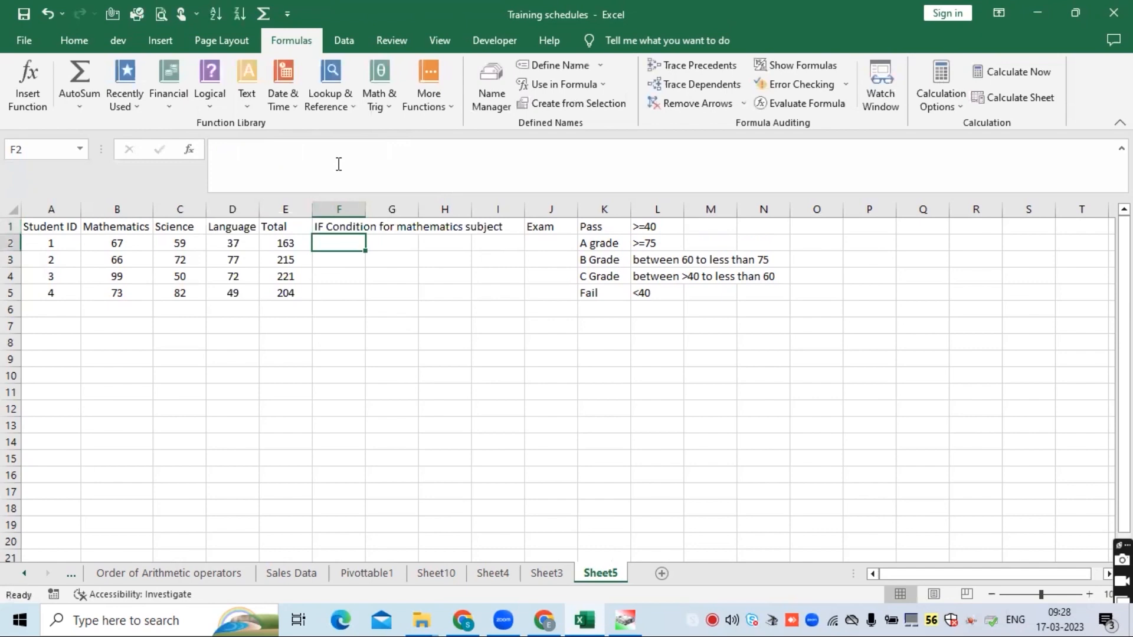
double_click(365, 209)
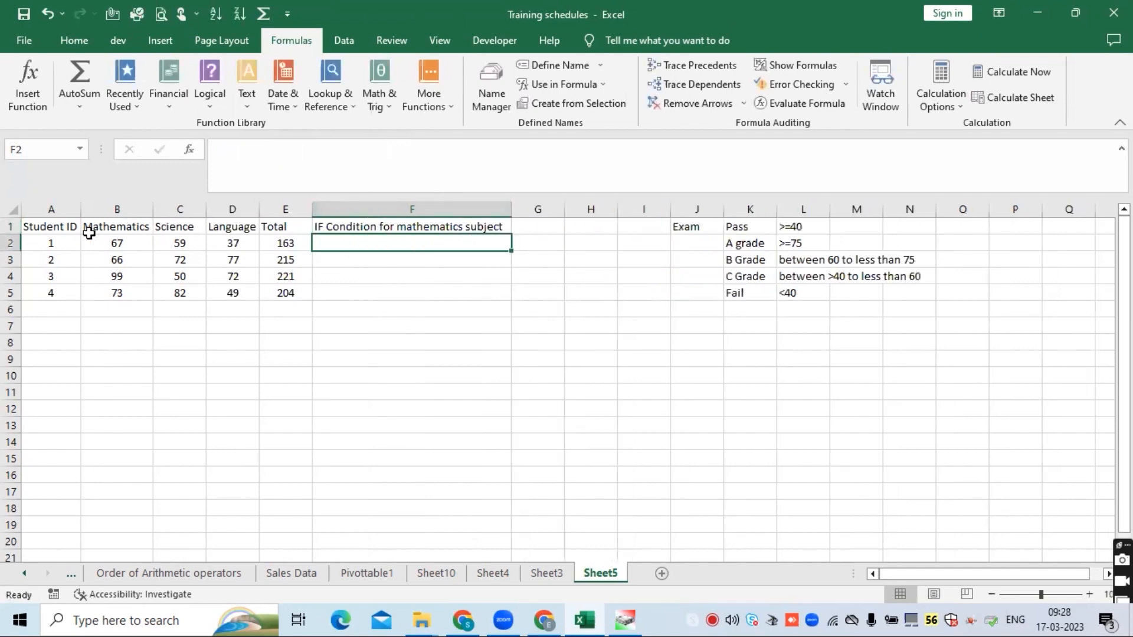
- Give the header row A1:F1 a light blue-grey fill and make it bold
drag(59, 227, 455, 228)
click(91, 45)
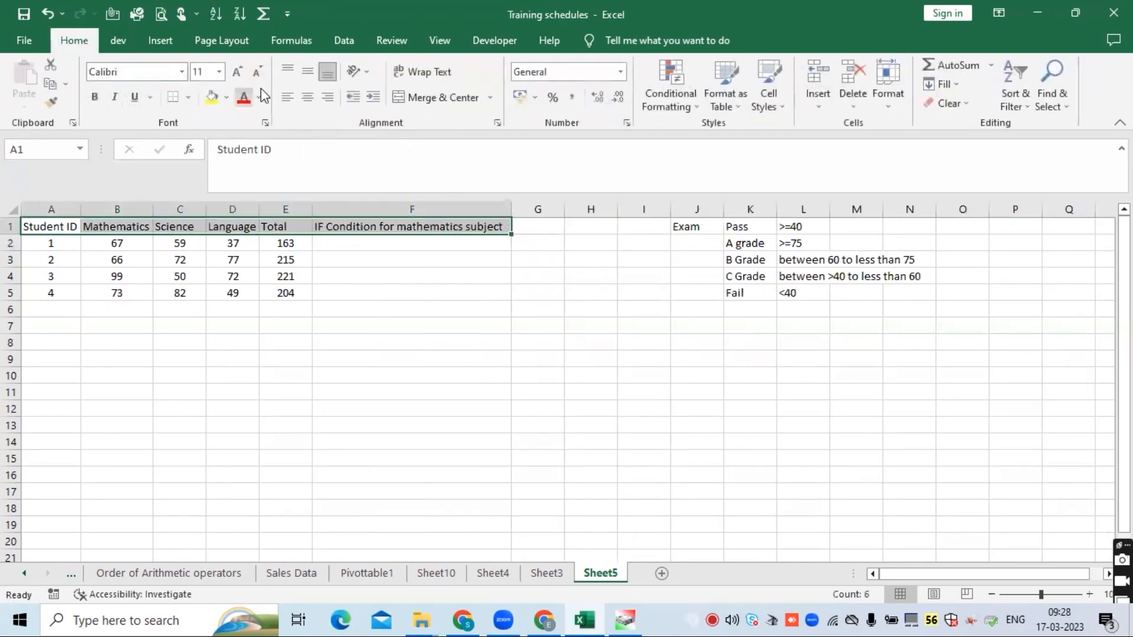
click(226, 97)
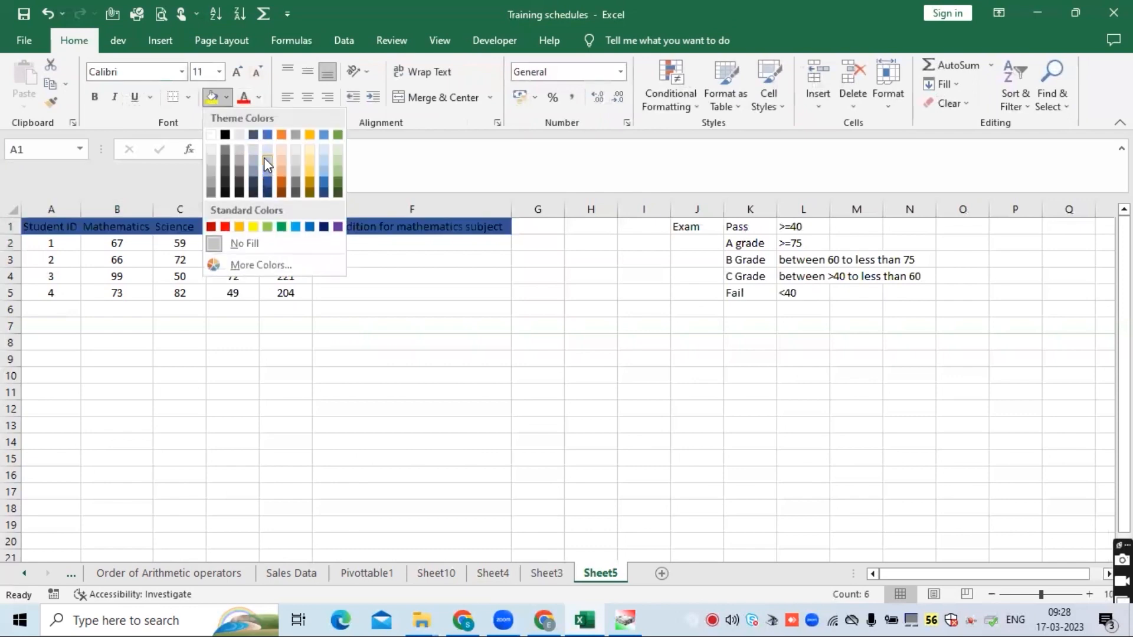
click(251, 158)
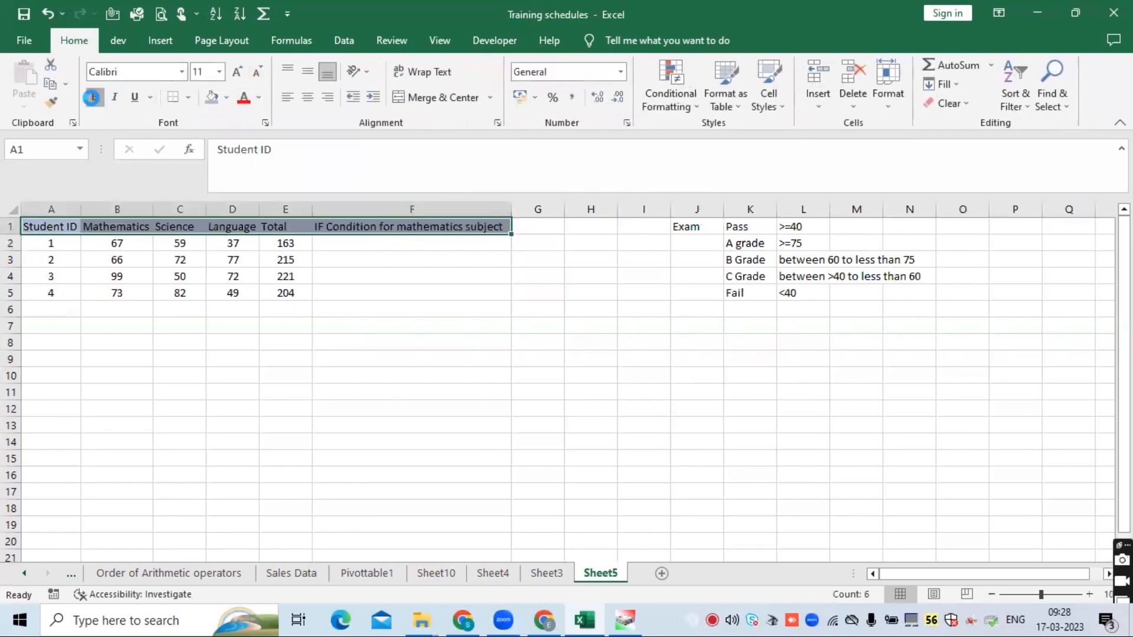
click(91, 98)
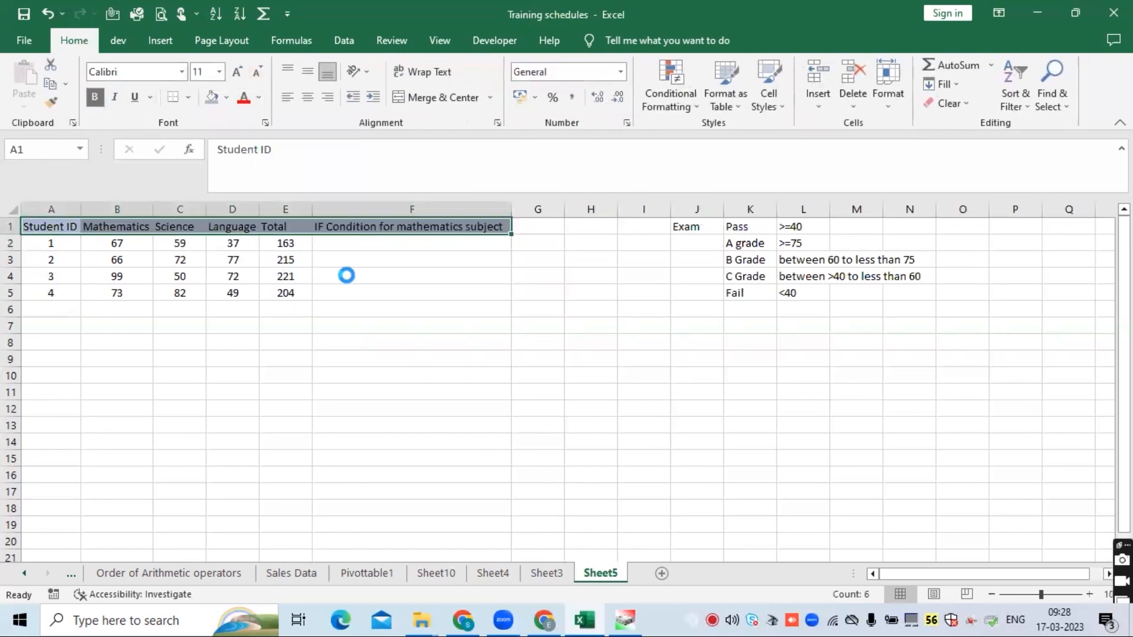
- Insert an IF function in F2 with logical test B2>=40, value if true "Pass" and value if false "Fail", then fill it down to F5
click(347, 244)
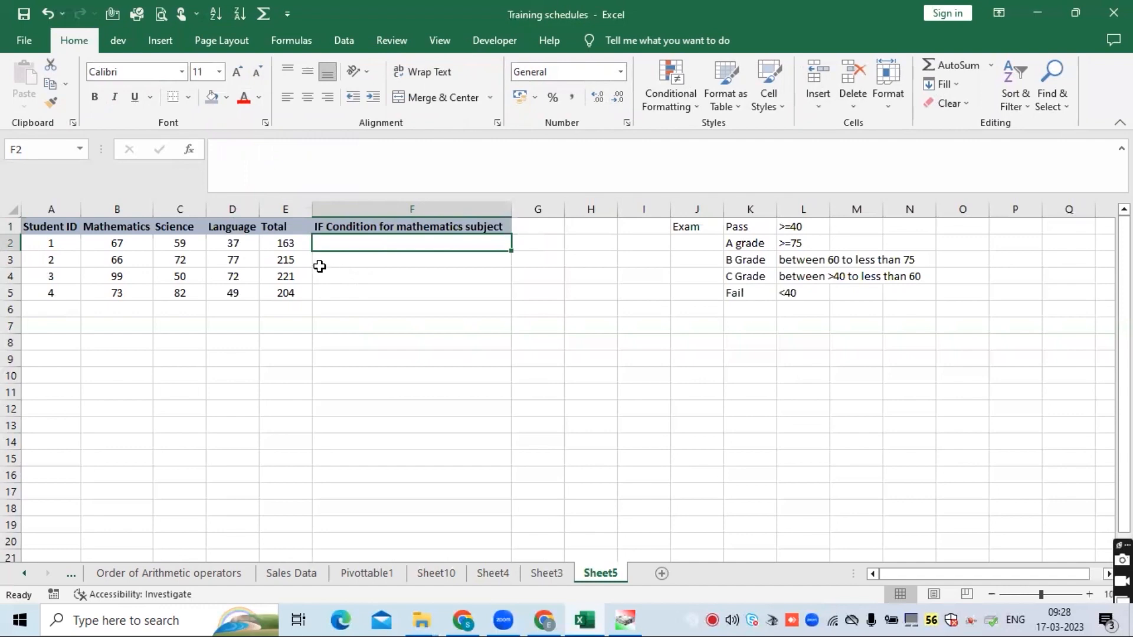
click(291, 40)
click(211, 104)
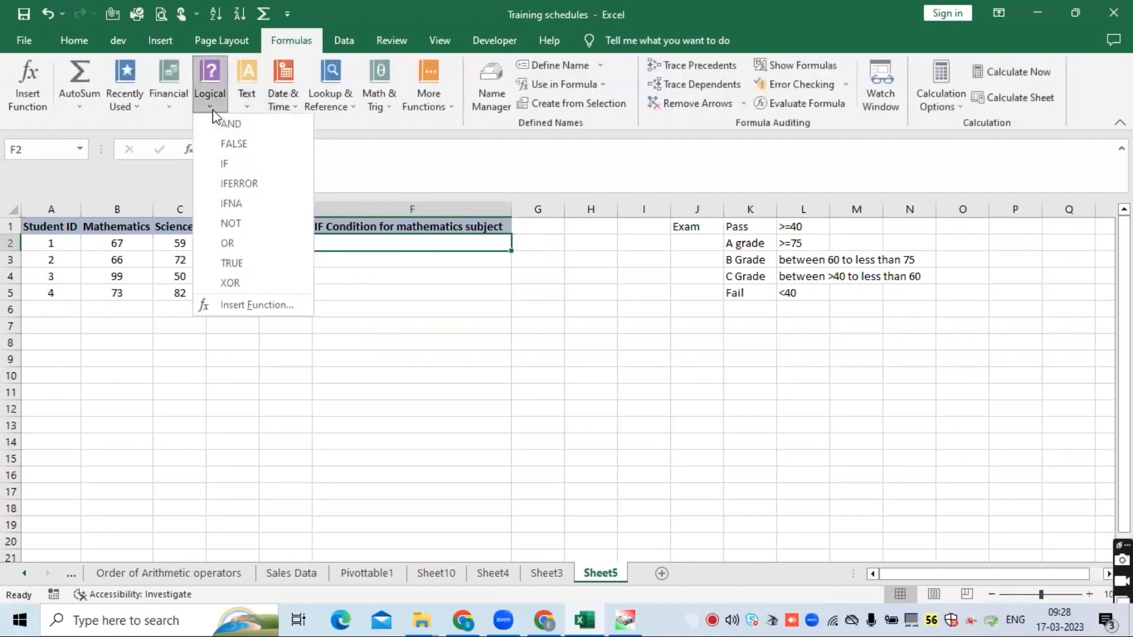
click(224, 165)
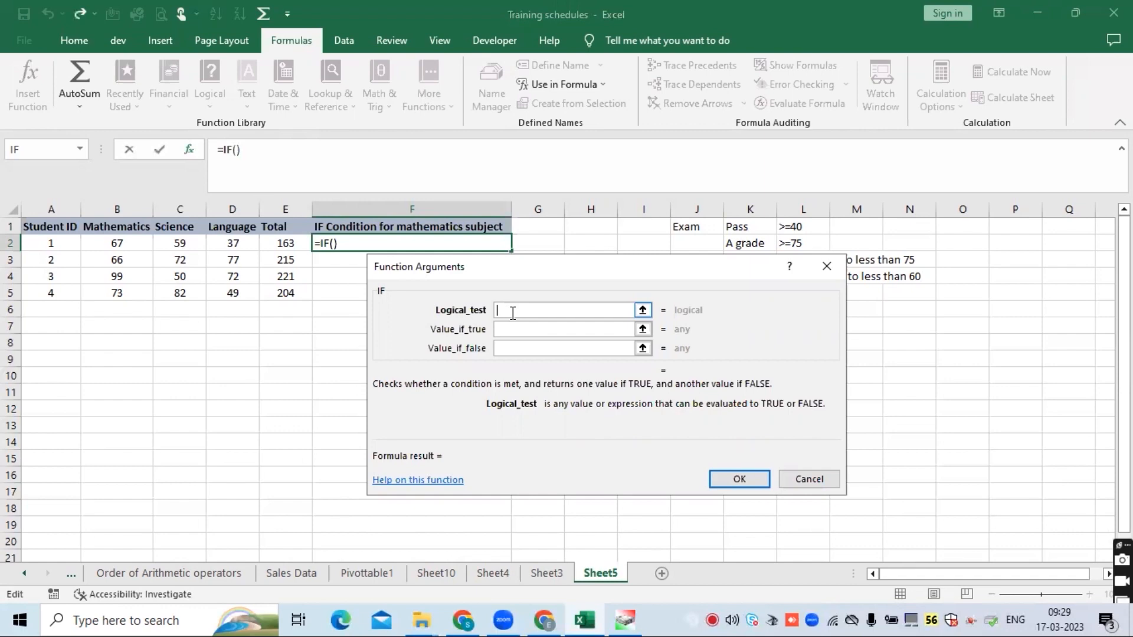
text(>=40)
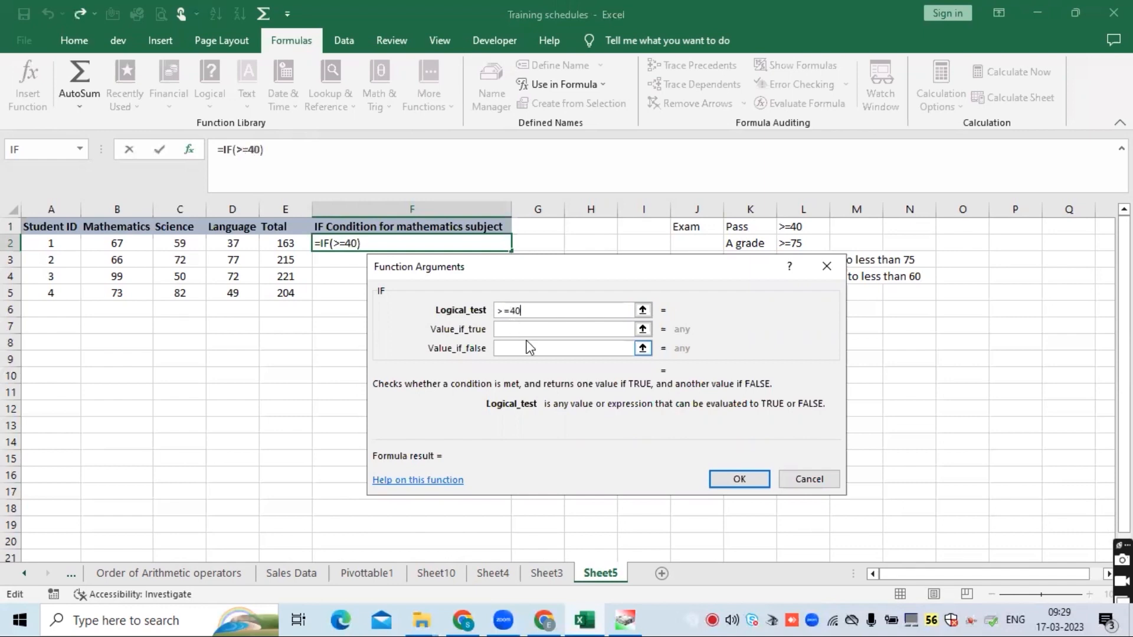
click(527, 329)
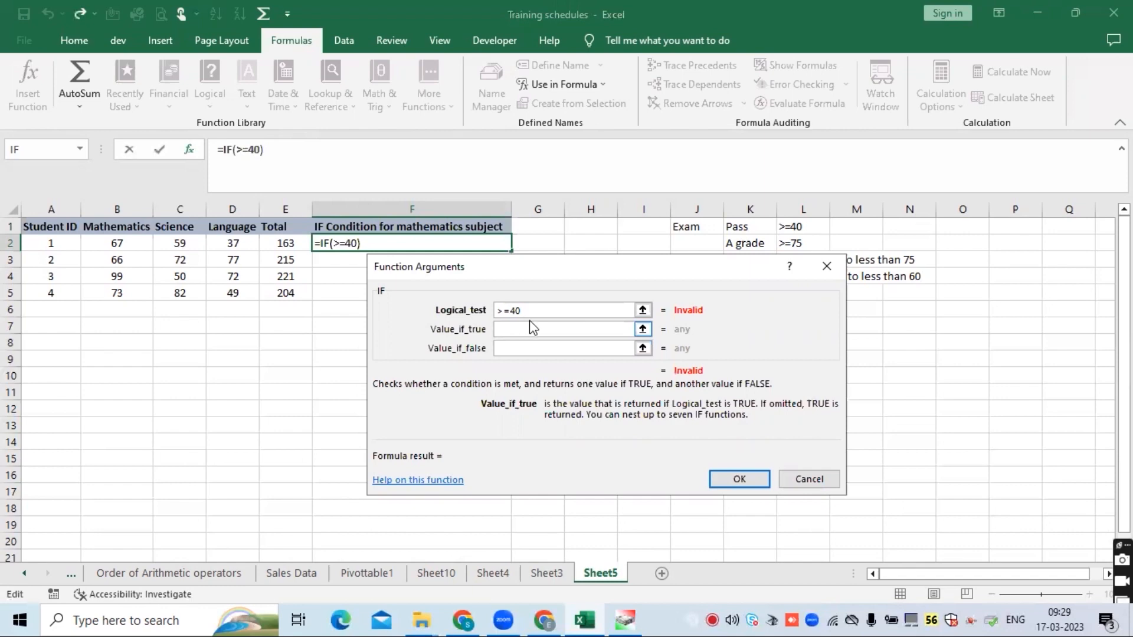
click(519, 311)
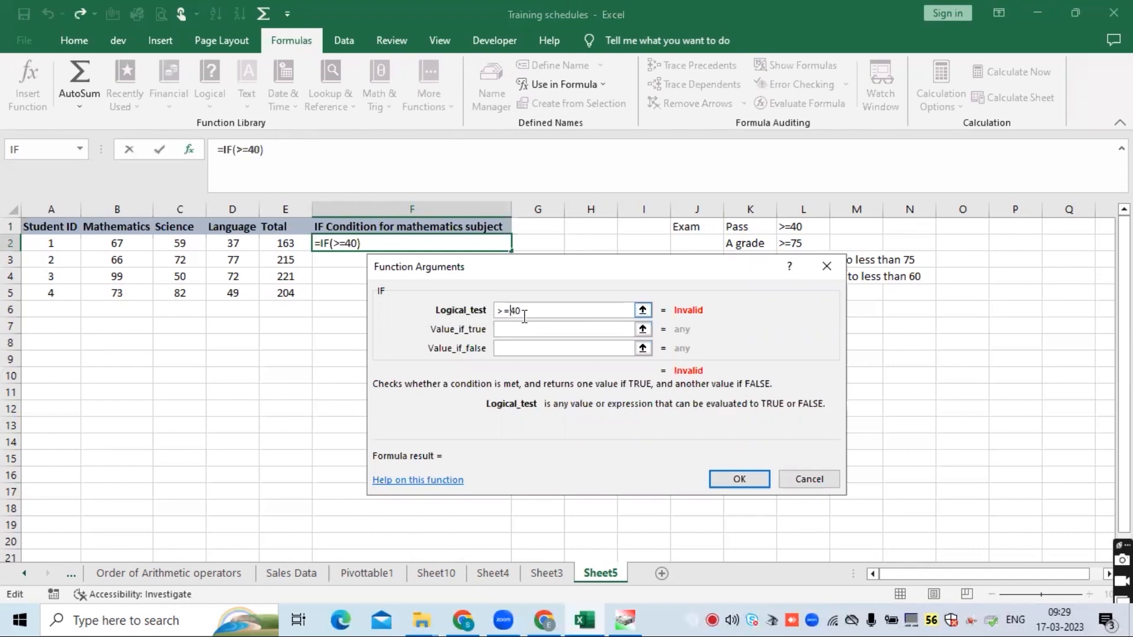
key(BackSpace)
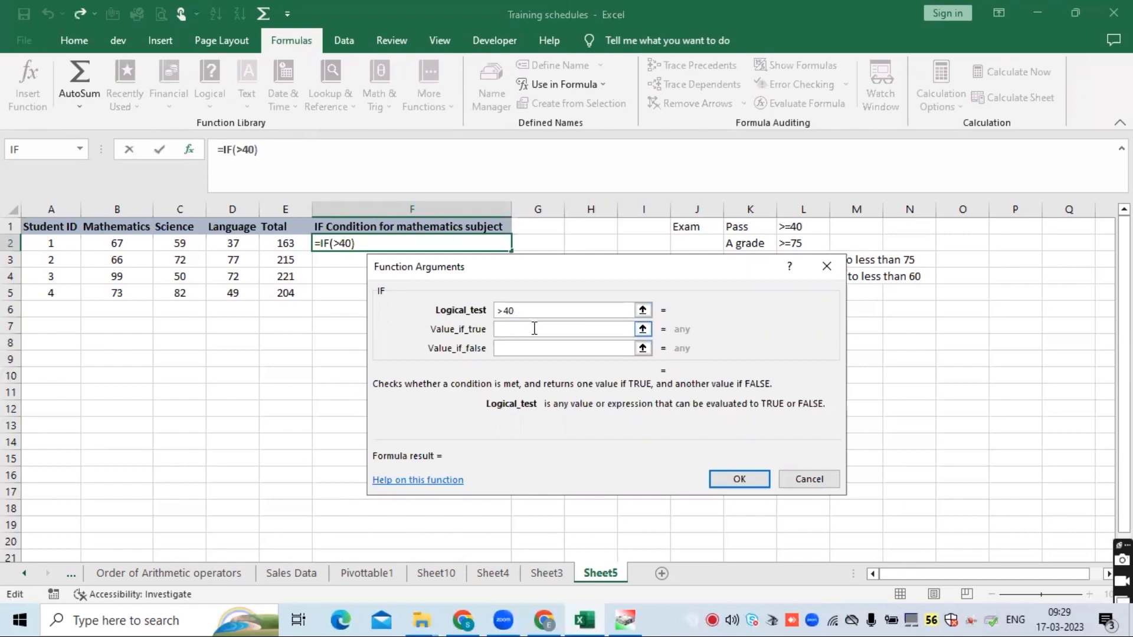
click(532, 331)
click(524, 310)
click(501, 310)
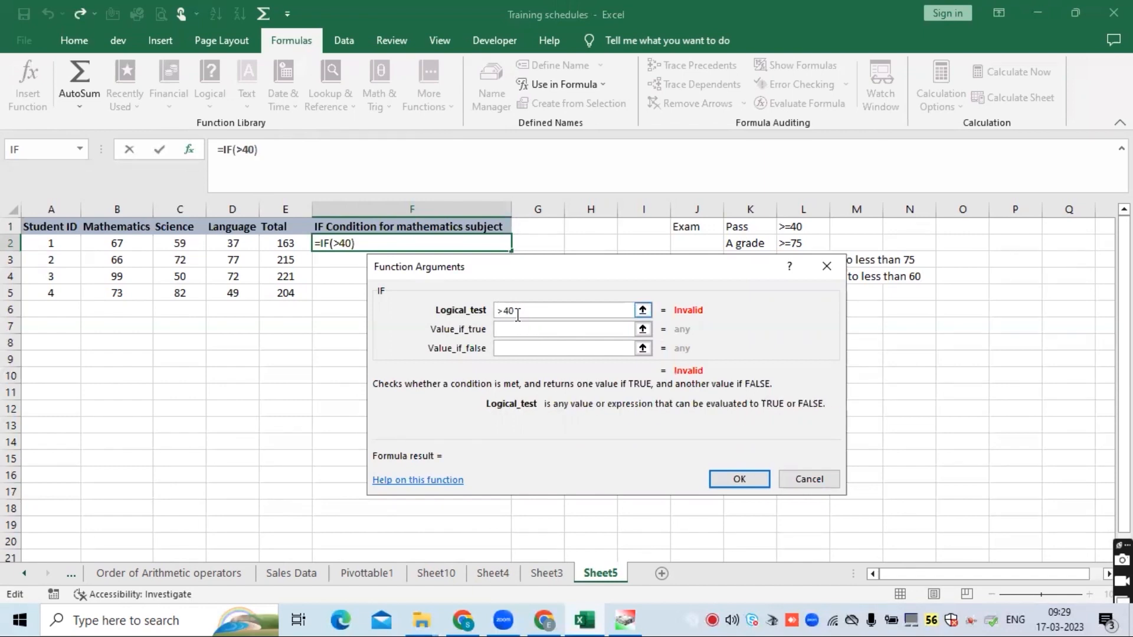
key(Right)
click(131, 245)
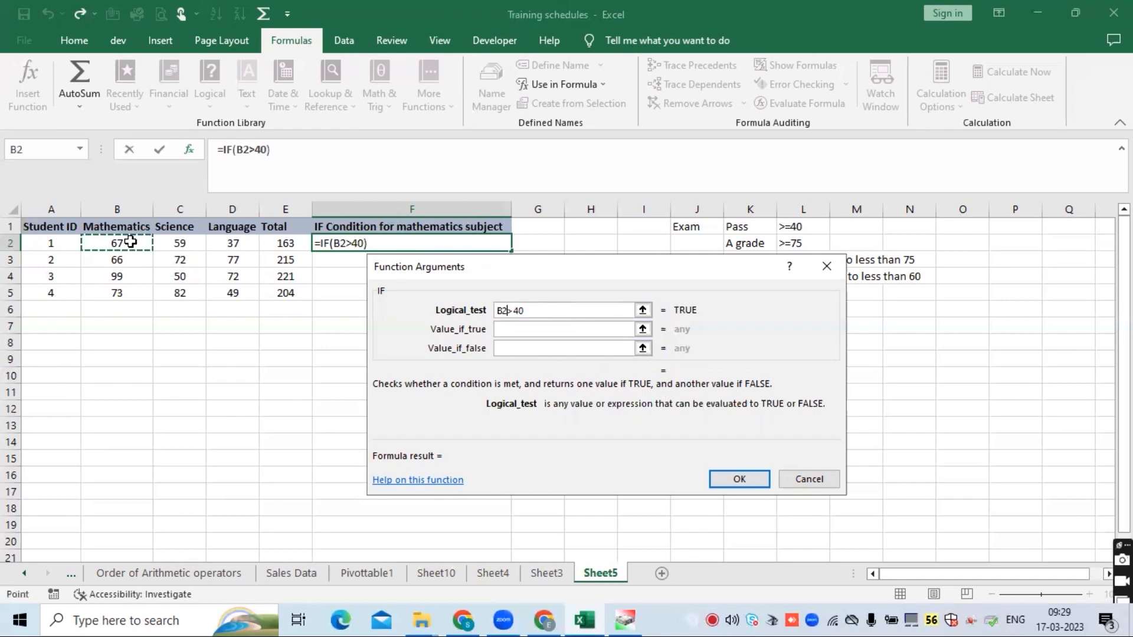
click(554, 309)
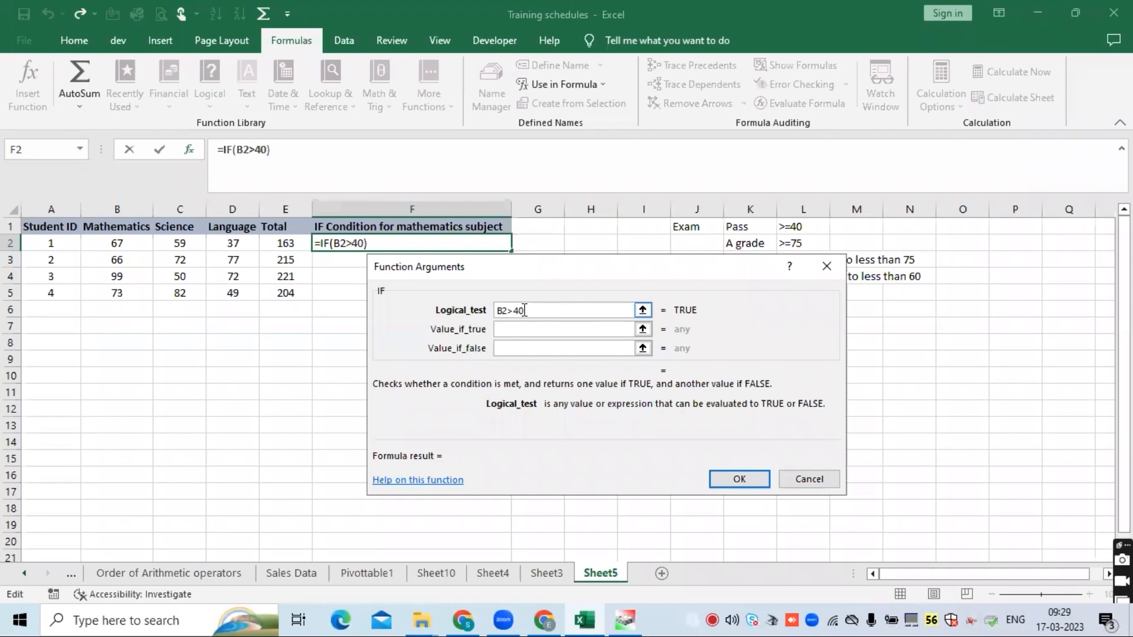
text(=)
key(Tab)
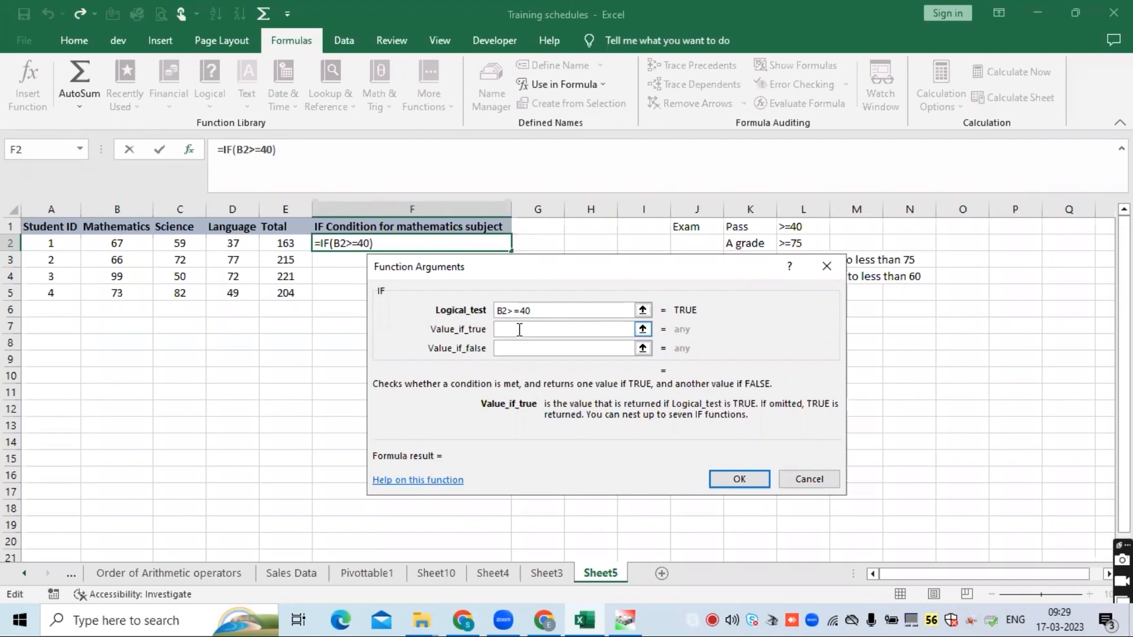
text(PAss)
key(BackSpace)
key(BackSpace)
key(BackSpace)
text(ass)
click(523, 349)
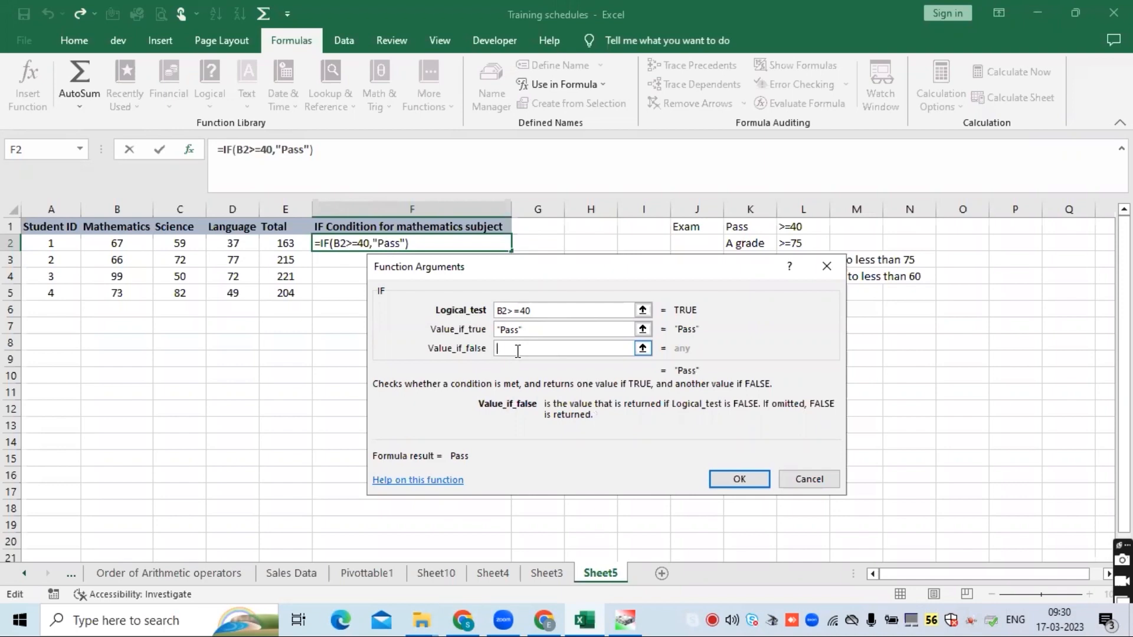
text(Fail)
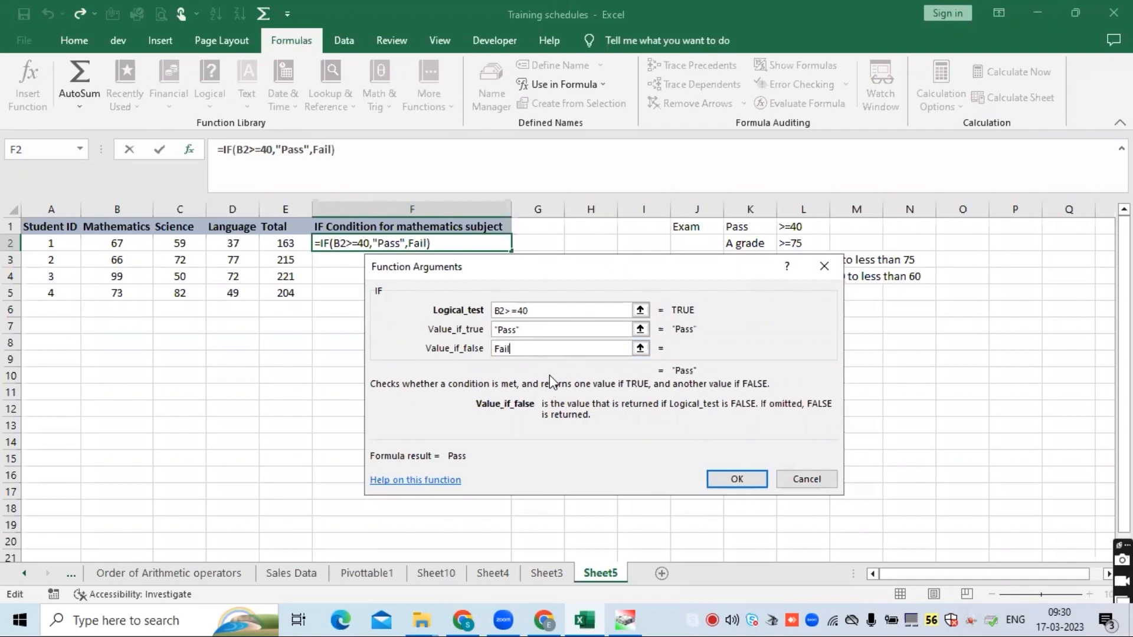
key(Return)
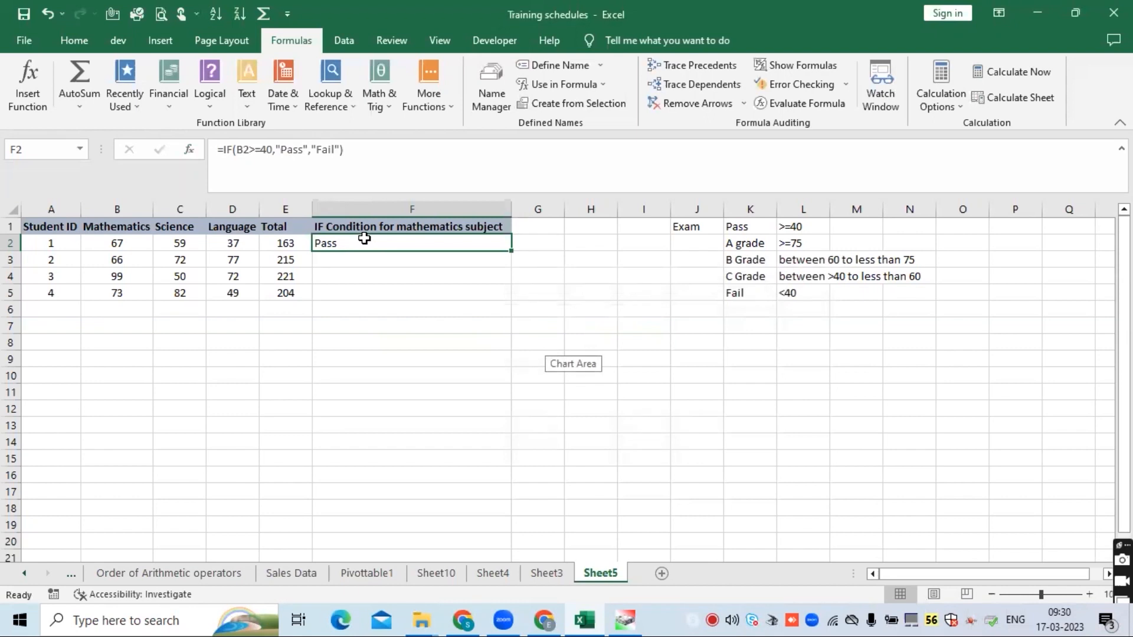
double_click(511, 251)
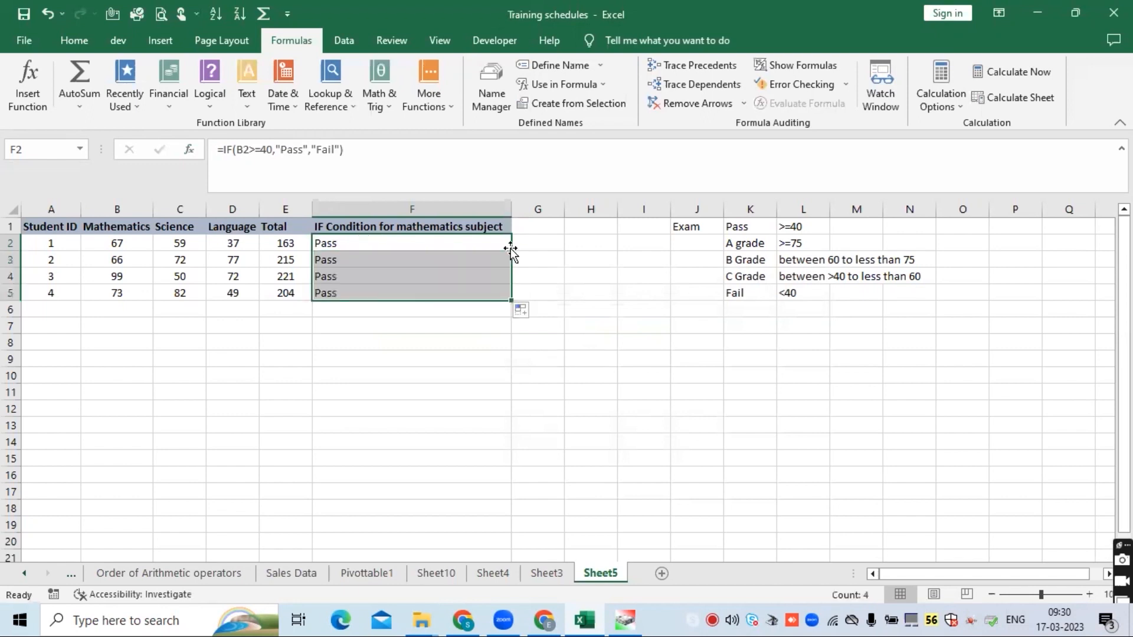
- Step through the F2 IF formula with Evaluate Formula to see each stage of its calculation
click(395, 249)
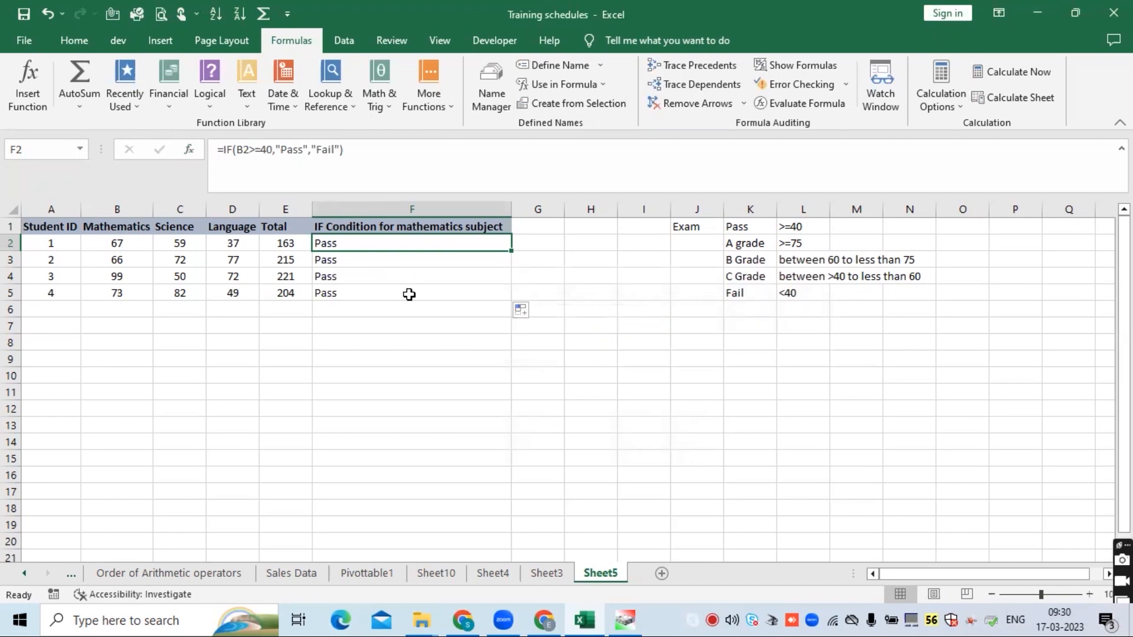
click(775, 103)
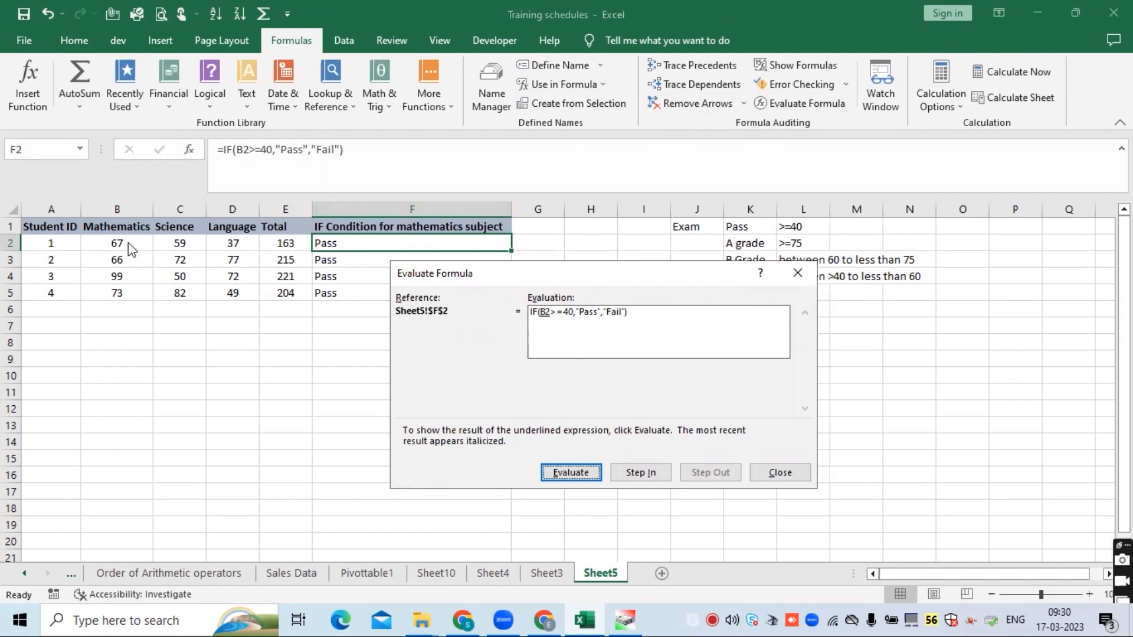
click(565, 474)
click(568, 474)
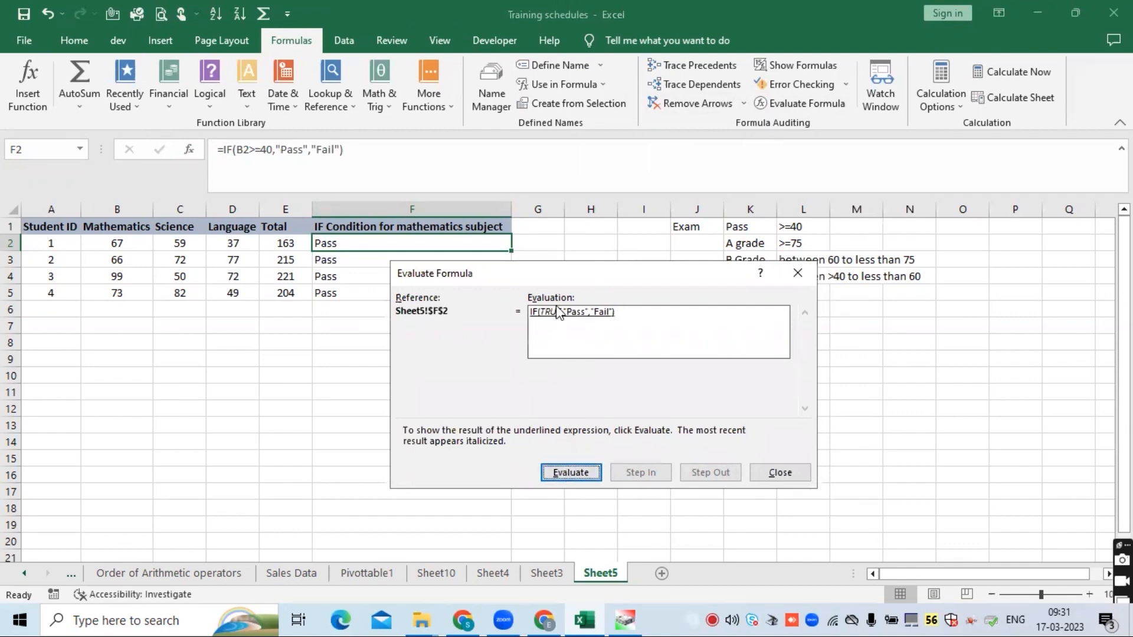
click(568, 474)
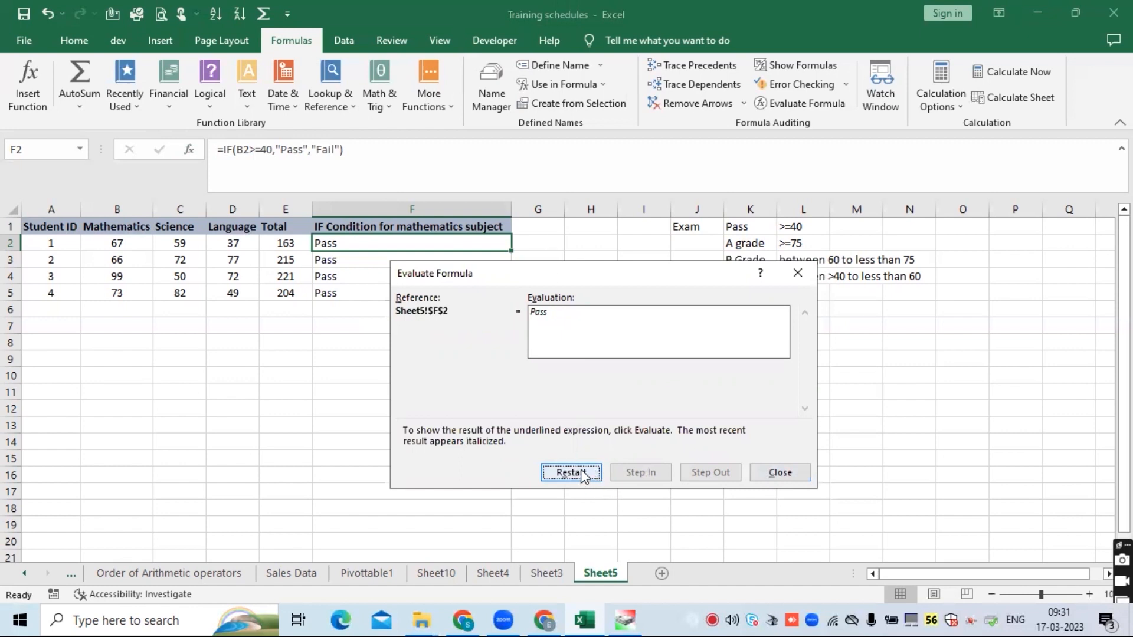
click(583, 474)
click(580, 475)
click(576, 474)
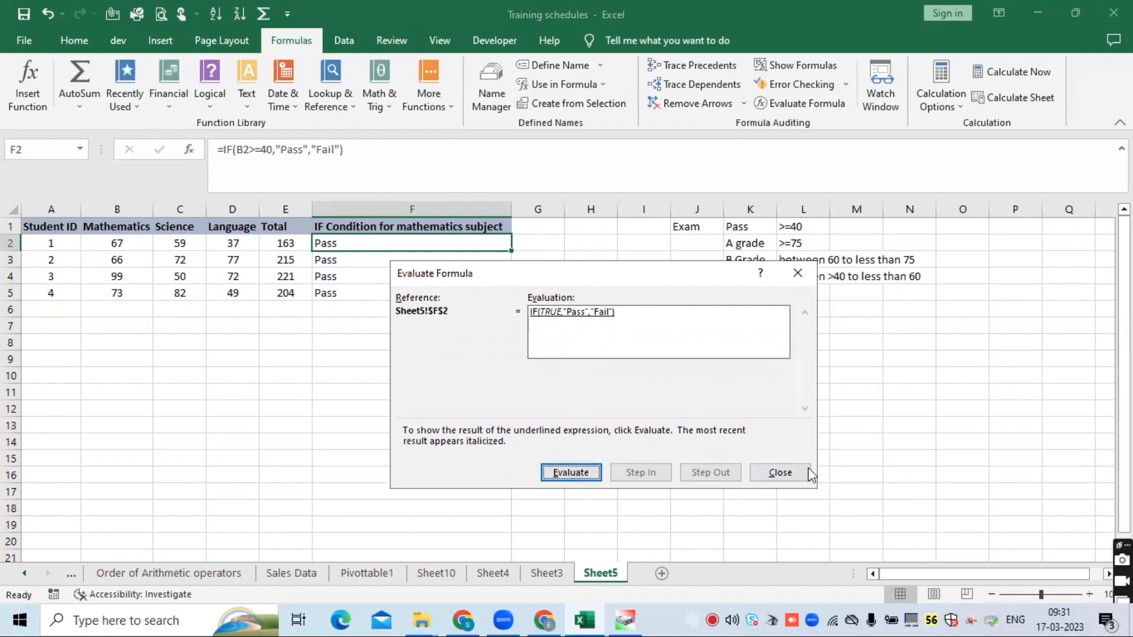
click(781, 473)
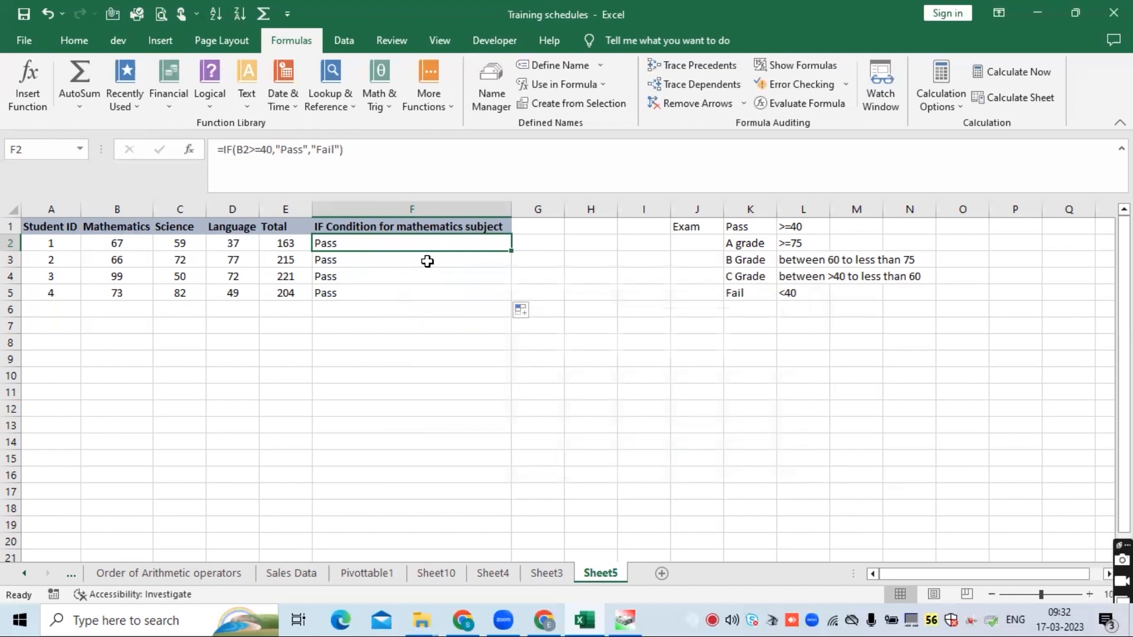
- Rewrite the F2 formula as =IF(B2<40,"Fail","Pass")
click(262, 148)
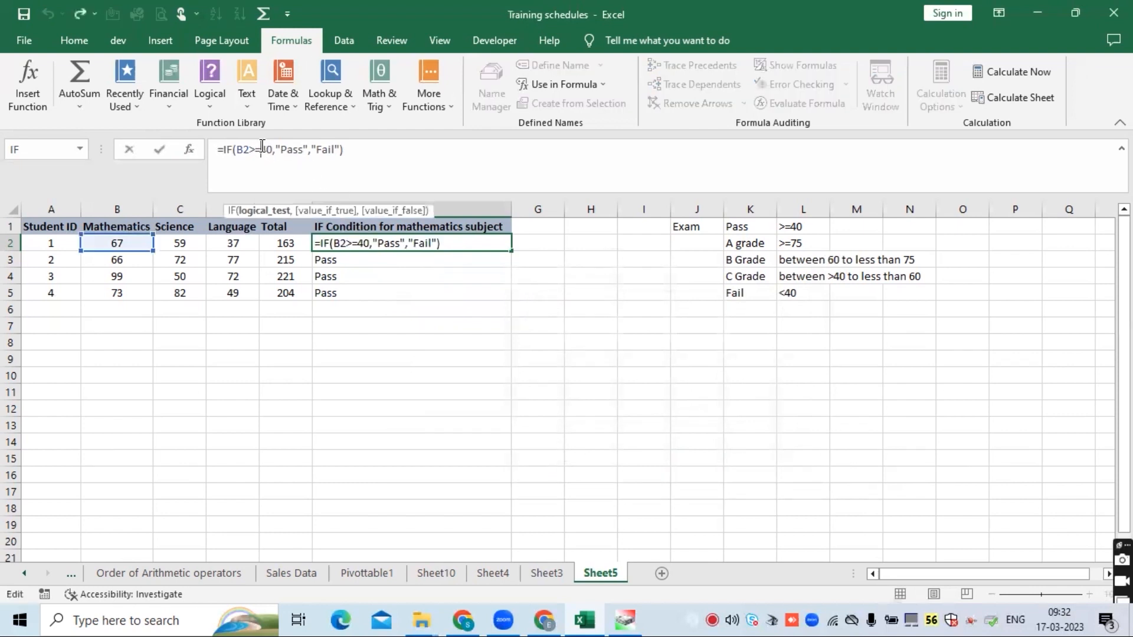
key(BackSpace)
key(BackSpace)
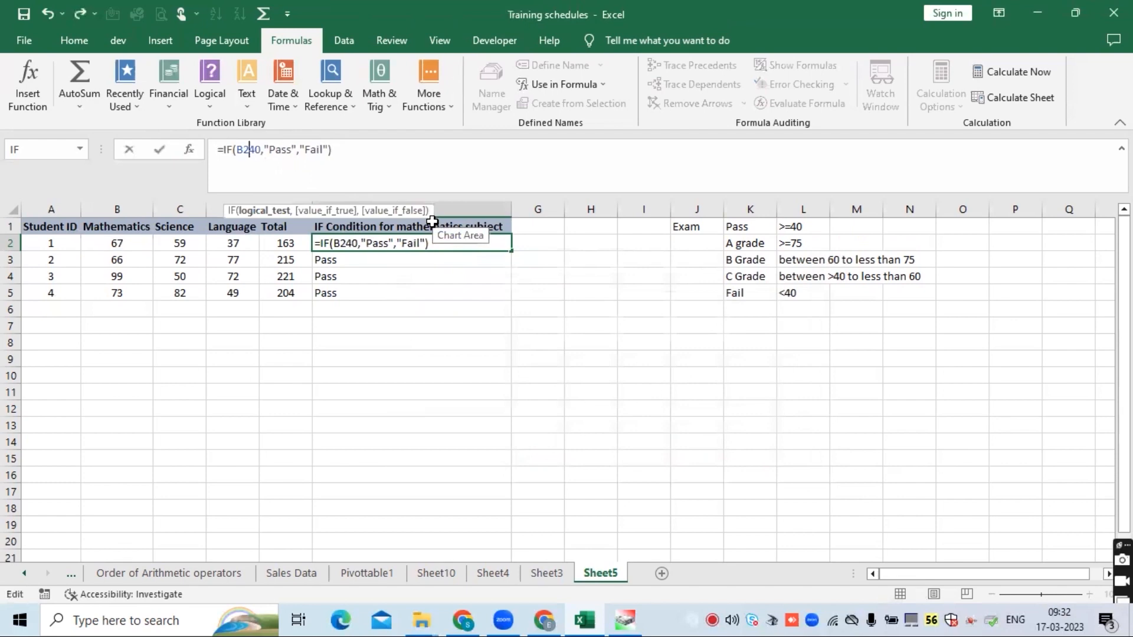
text(<)
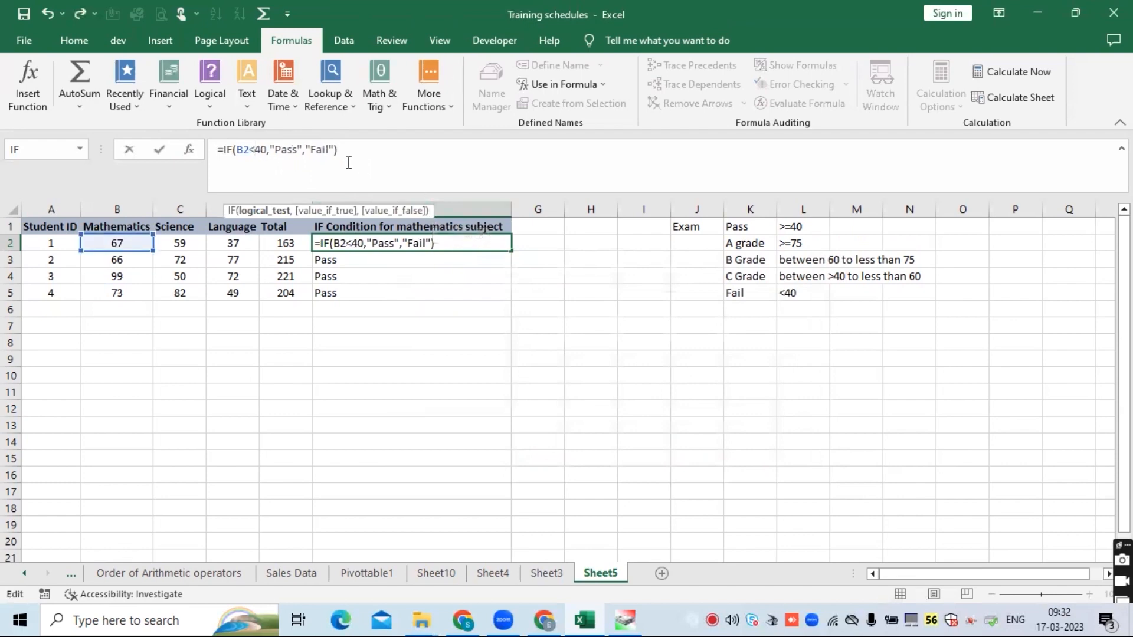
click(299, 151)
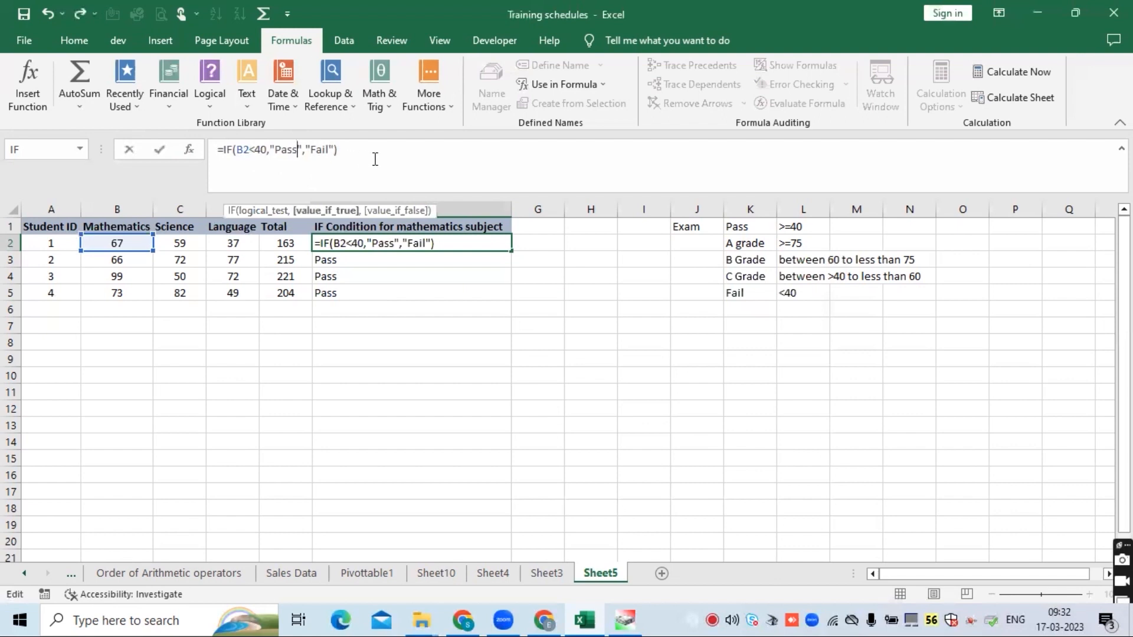
key(BackSpace)
key(BackSpace)
key(BackSpace)
key(BackSpace)
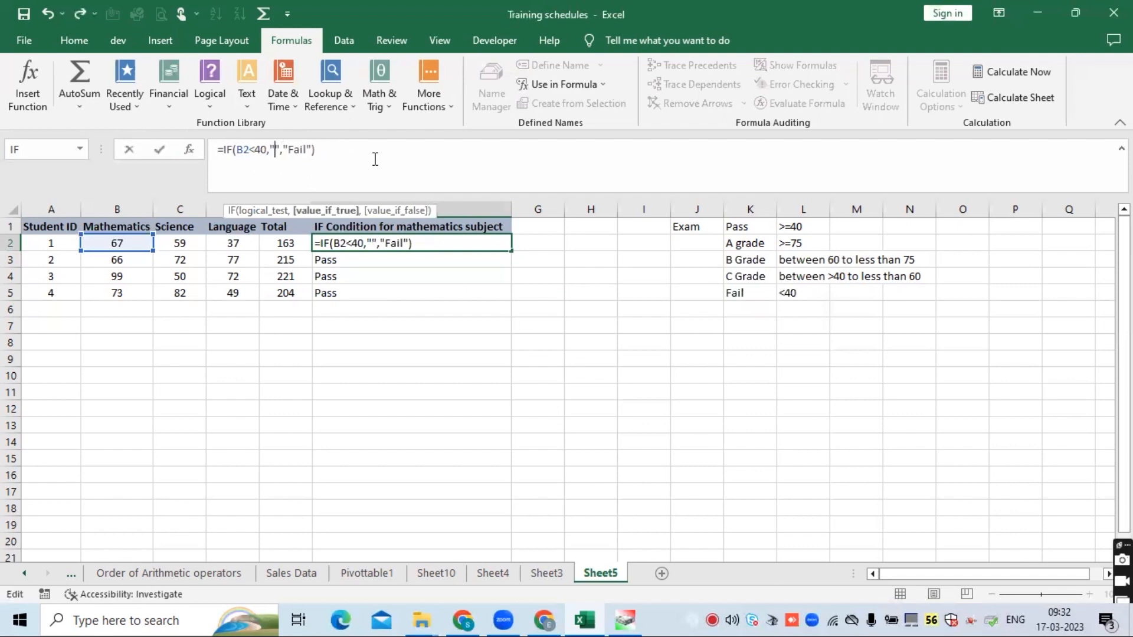
text(Fail)
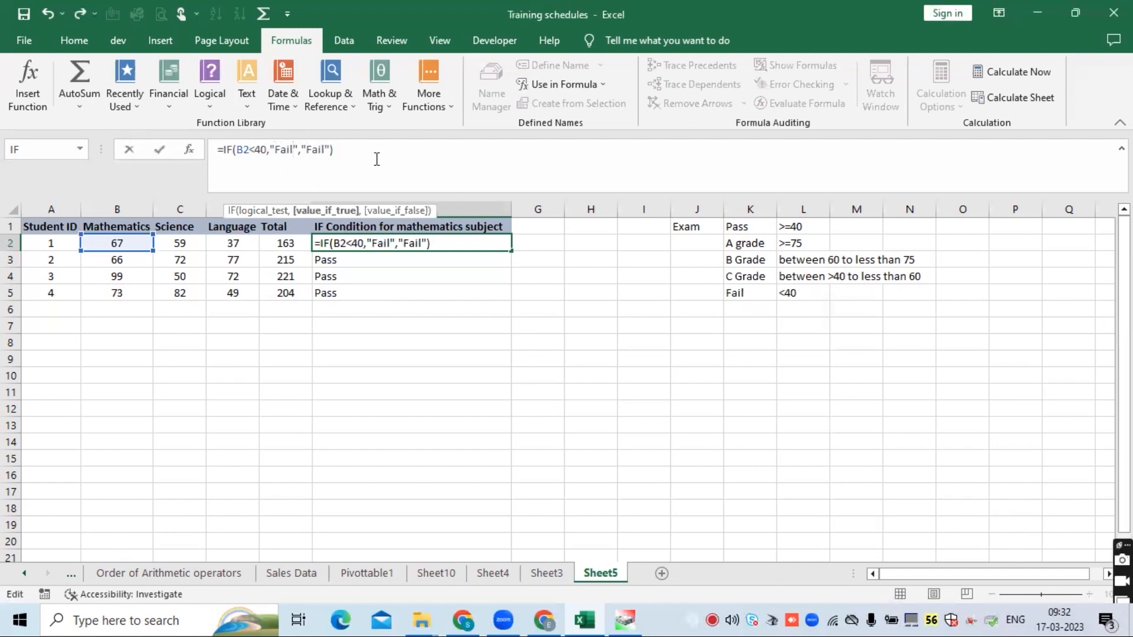
click(323, 151)
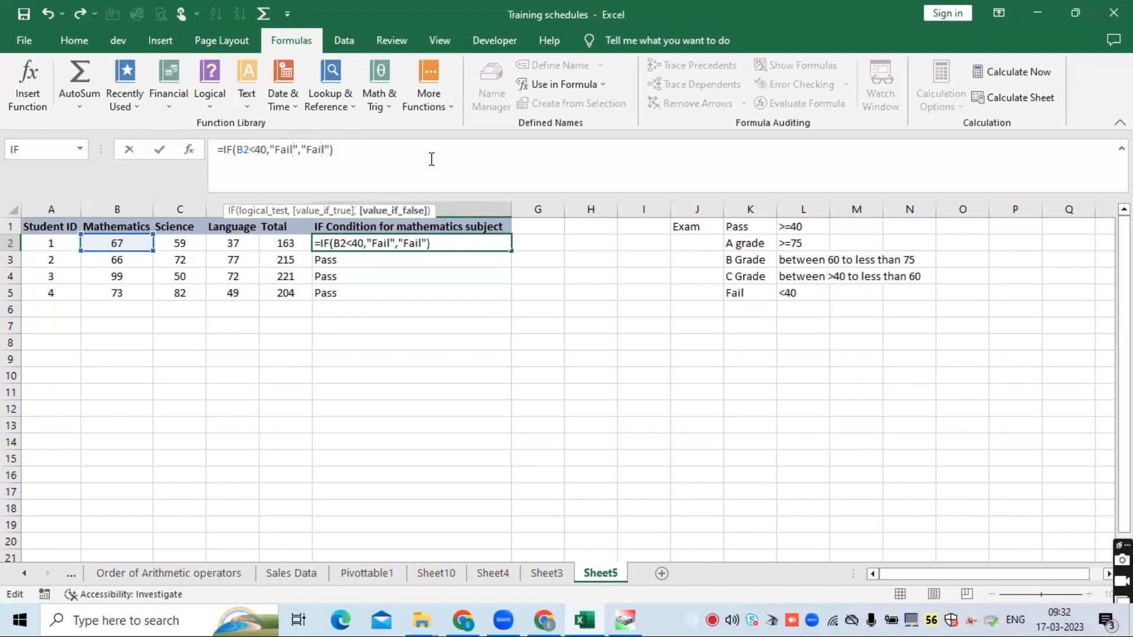
key(BackSpace)
key(BackSpace)
key(BackSpace)
key(BackSpace)
text(Pass)
key(Return)
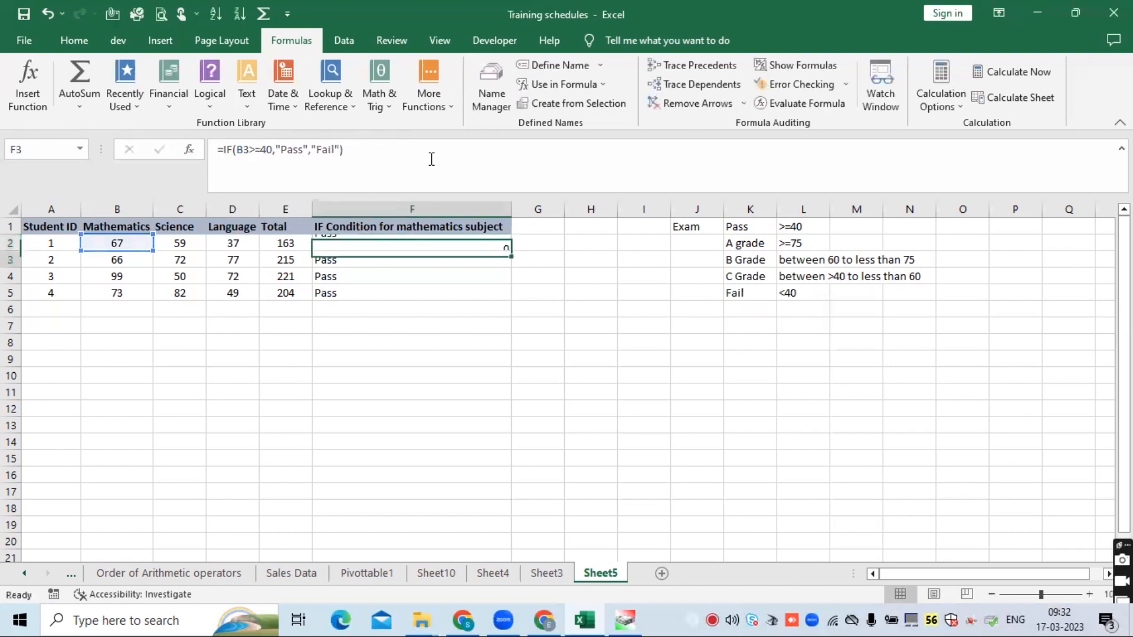
- Fill the revised IF formula from F2 down to F5 and check the formulas in F2 and F5
click(396, 243)
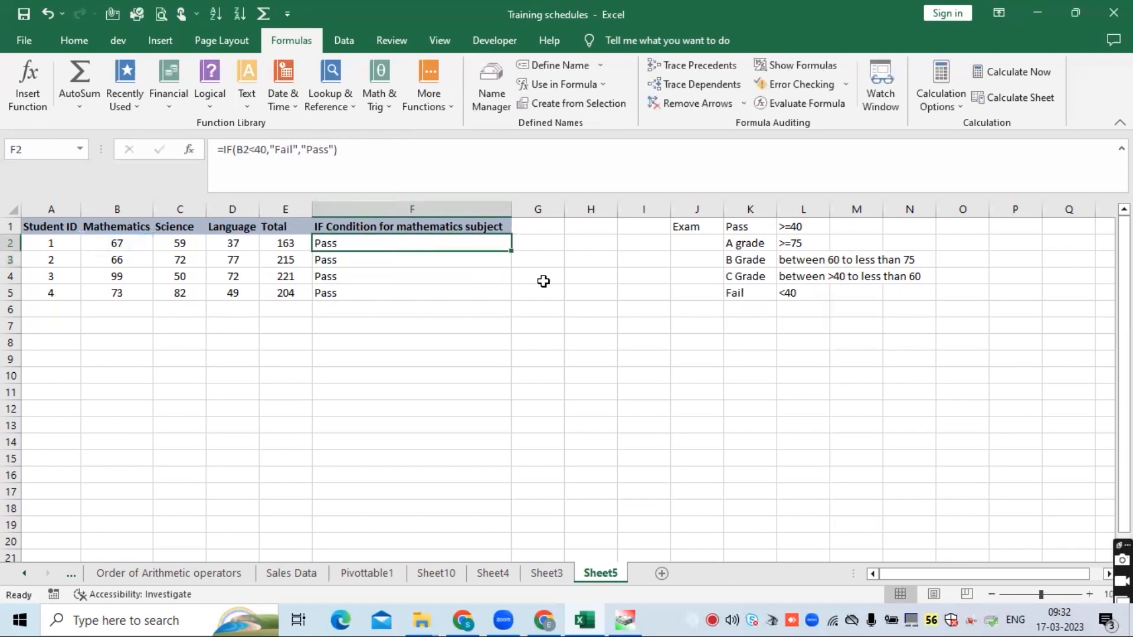
double_click(511, 250)
click(397, 246)
click(288, 149)
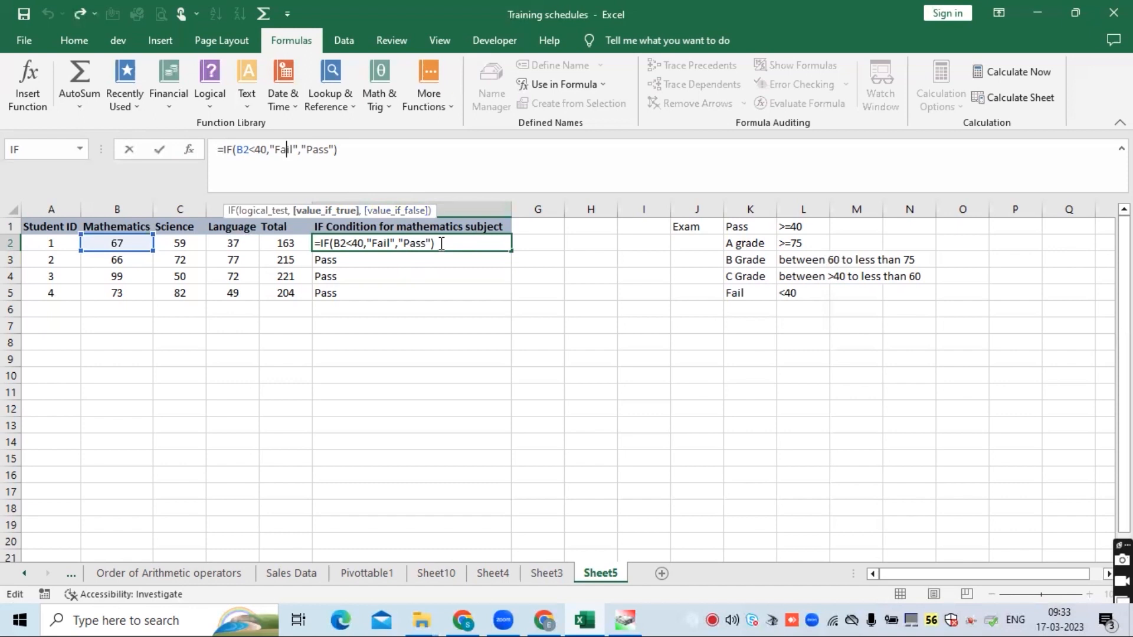
key(Return)
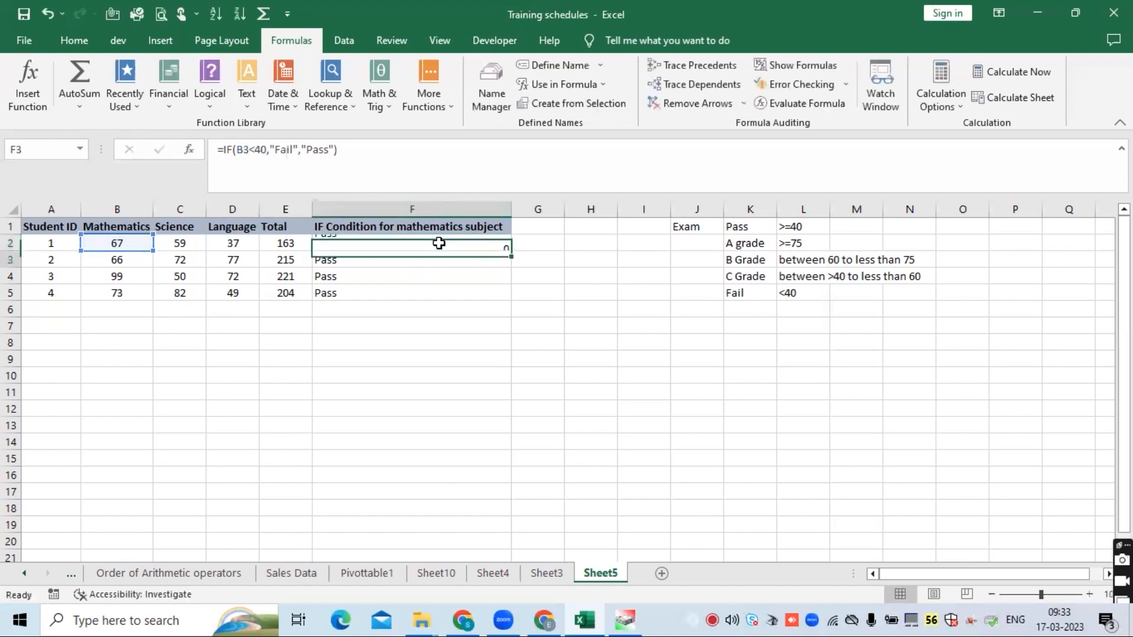
click(397, 294)
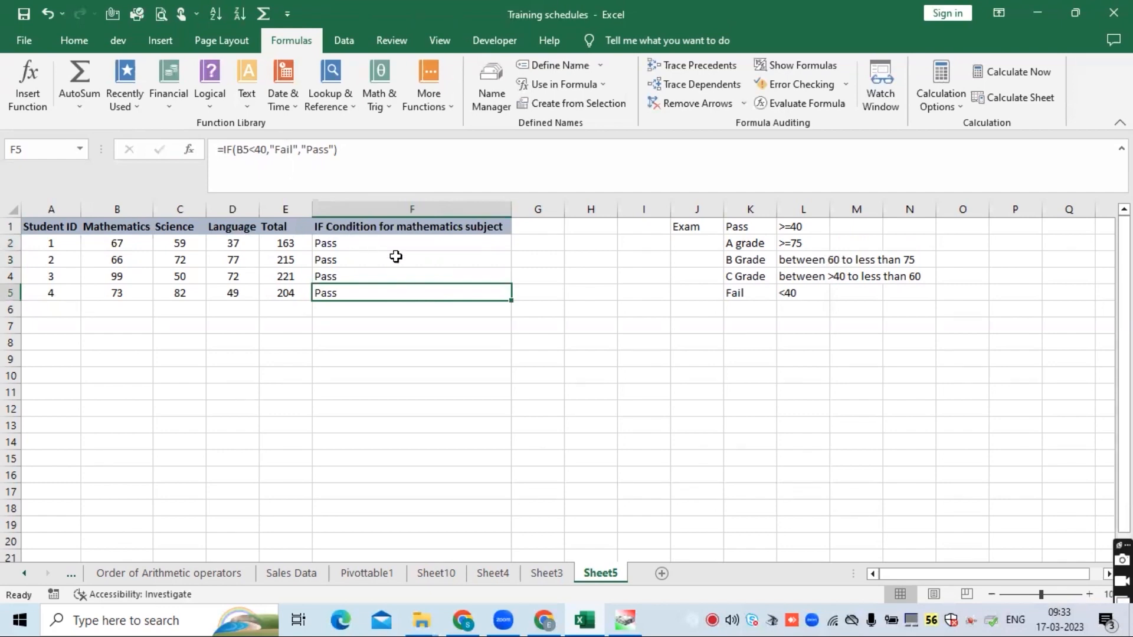
- Review the grade criteria cells in K1:L5
drag(796, 242, 804, 275)
click(751, 244)
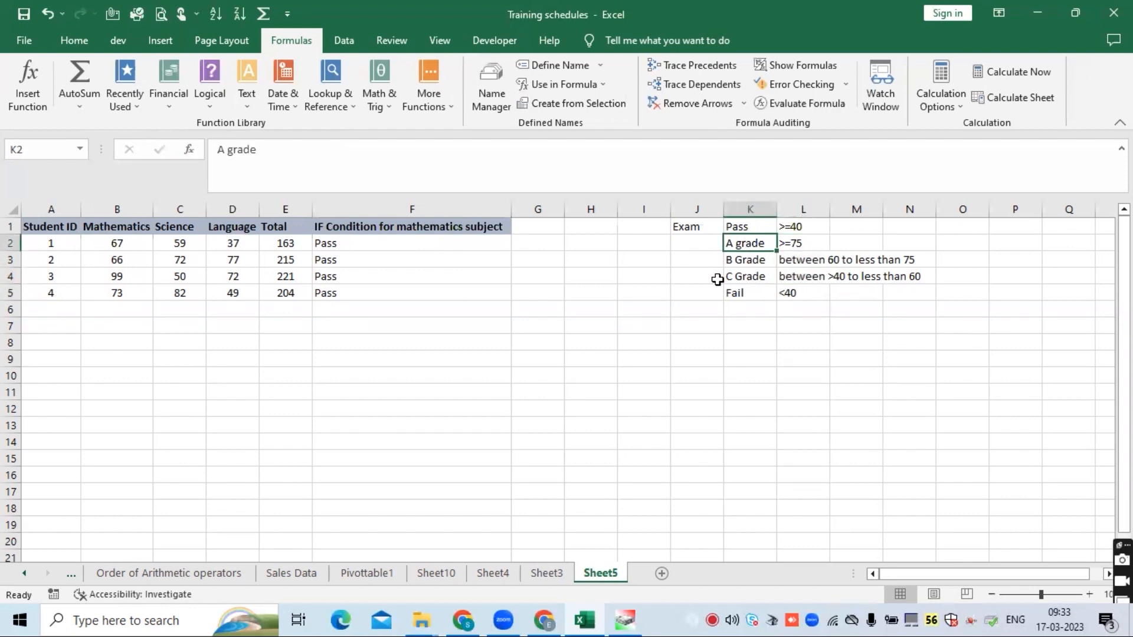
click(380, 248)
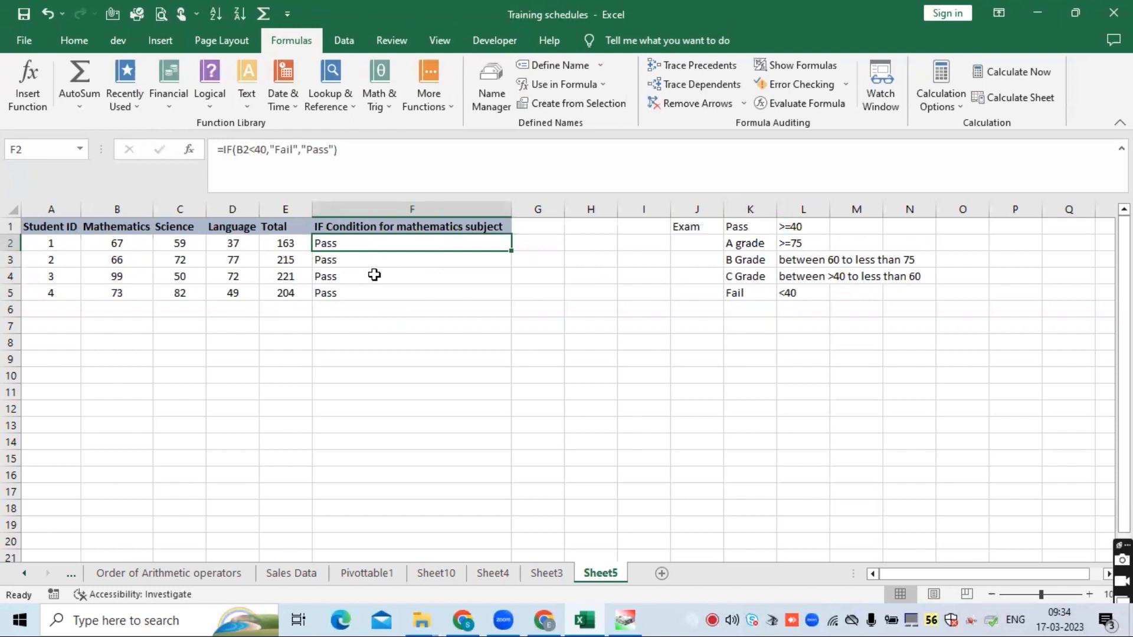
click(738, 246)
click(743, 261)
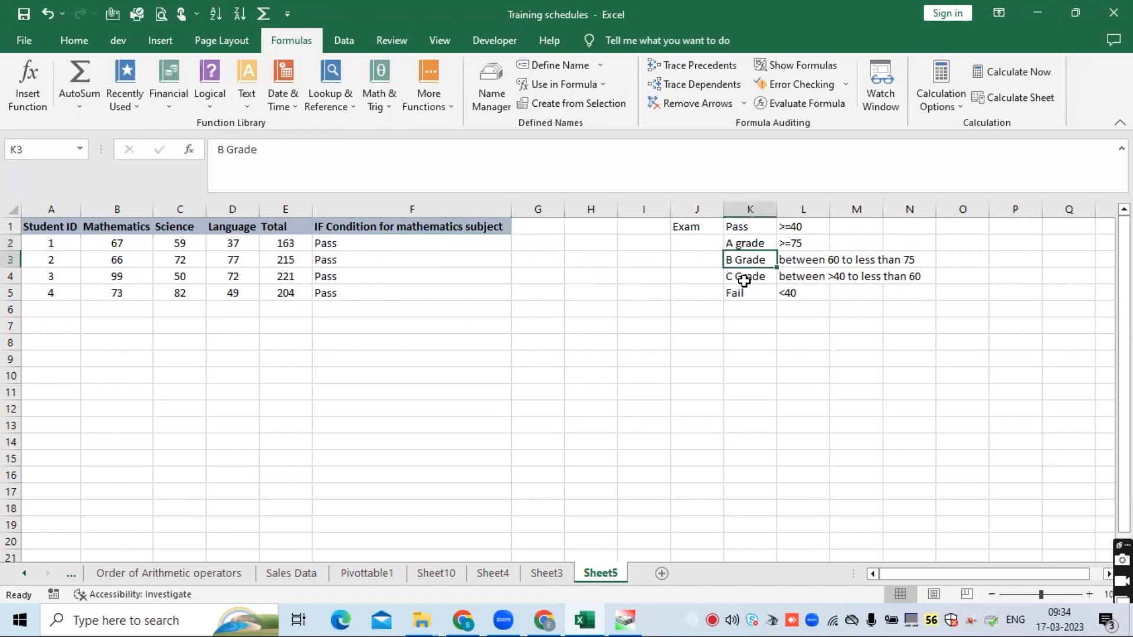
click(743, 280)
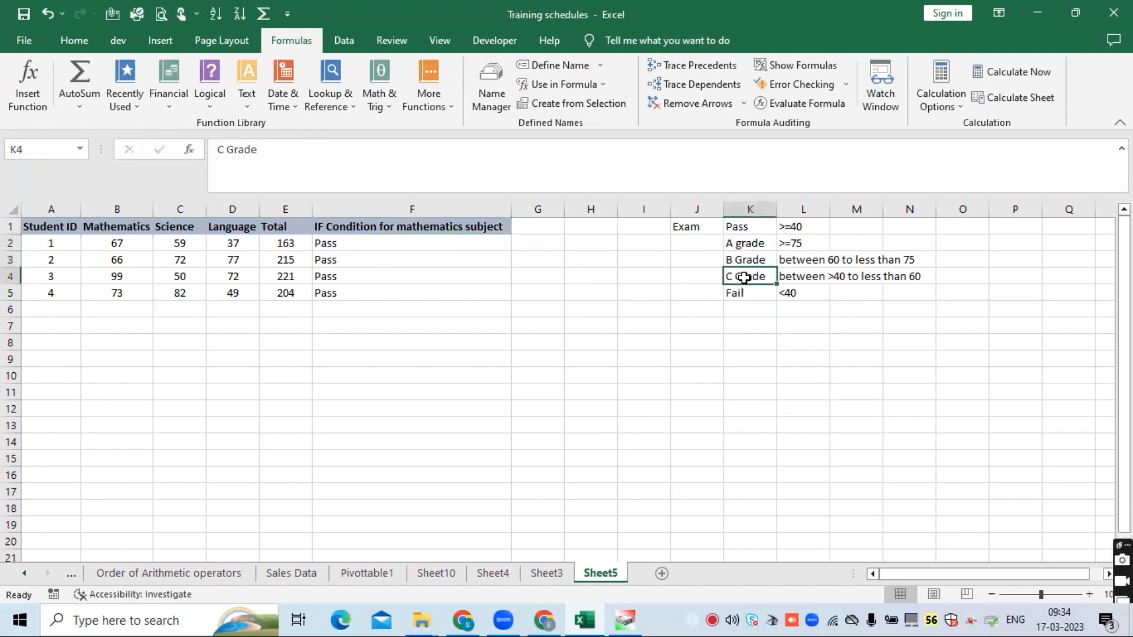
click(749, 225)
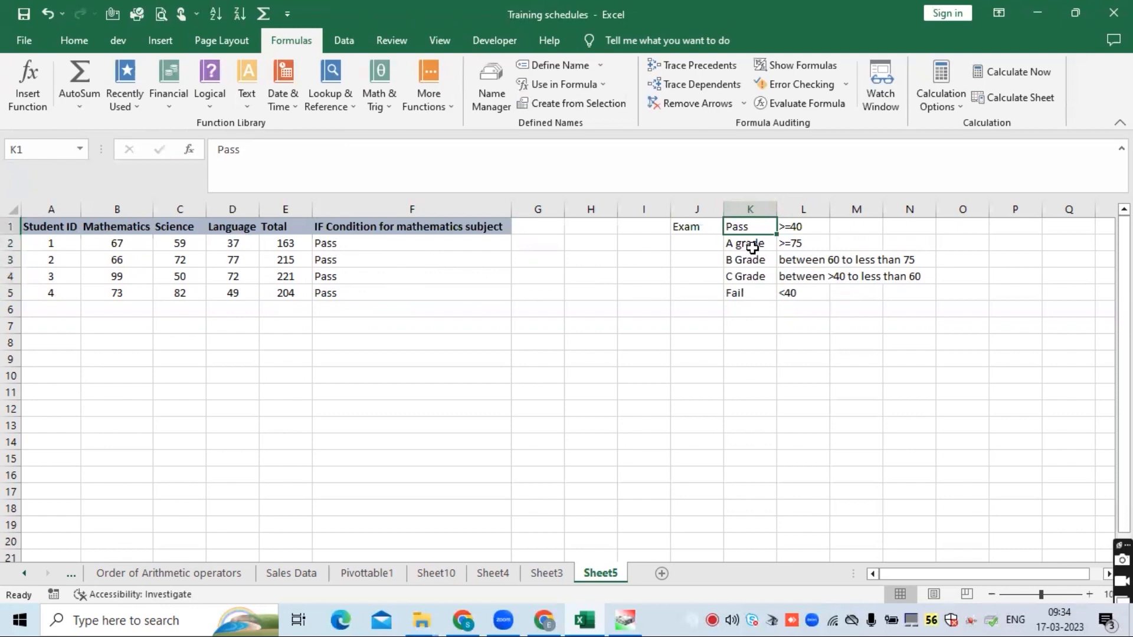
drag(752, 247, 797, 274)
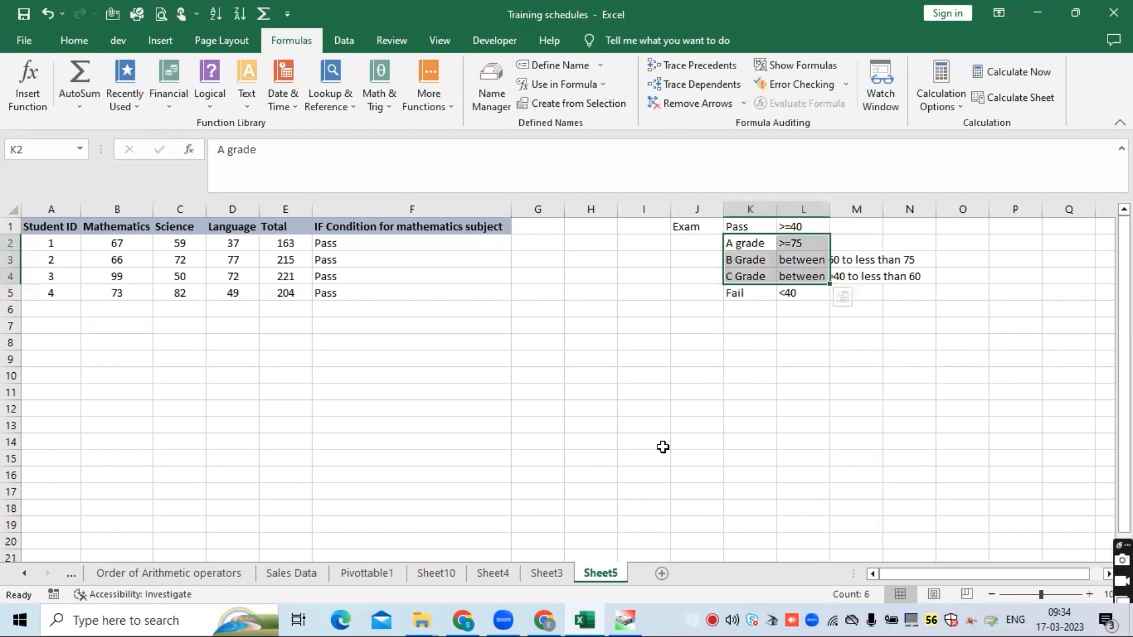
- Replace the E2 formula with =AVERAGE(B2:D2) and fill it down to E5
click(280, 247)
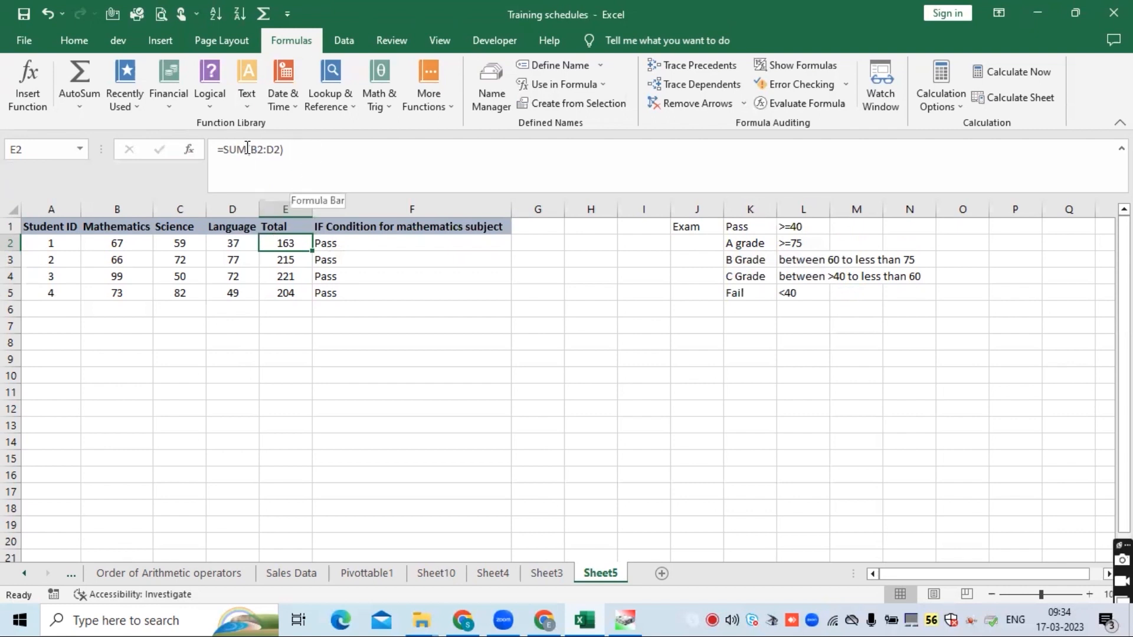
drag(288, 150, 224, 149)
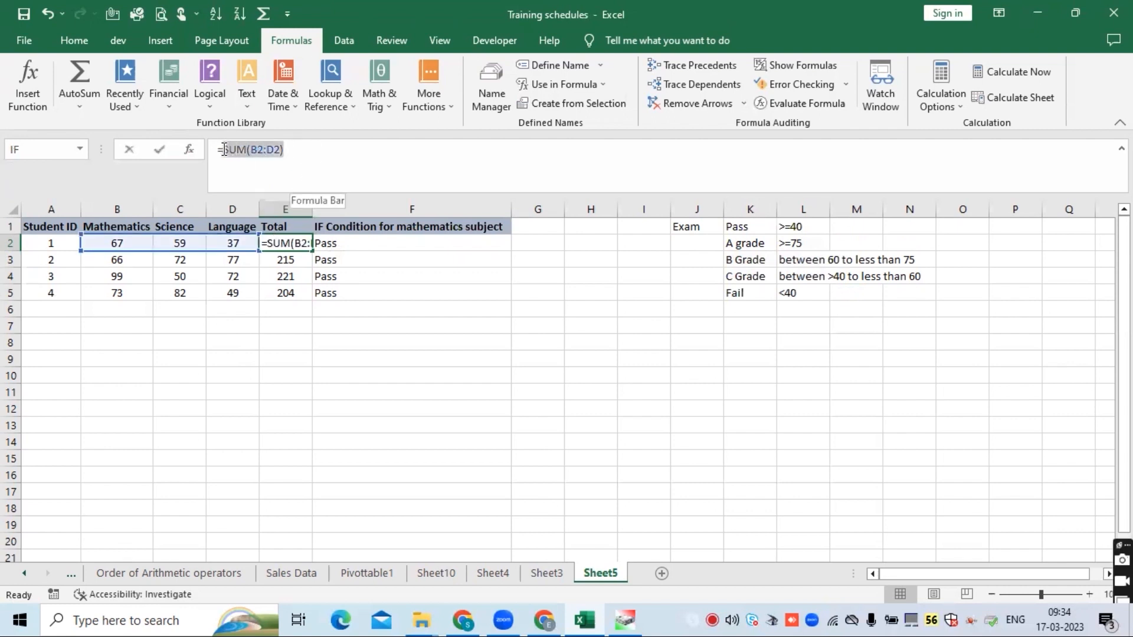
key(BackSpace)
text(Avg)
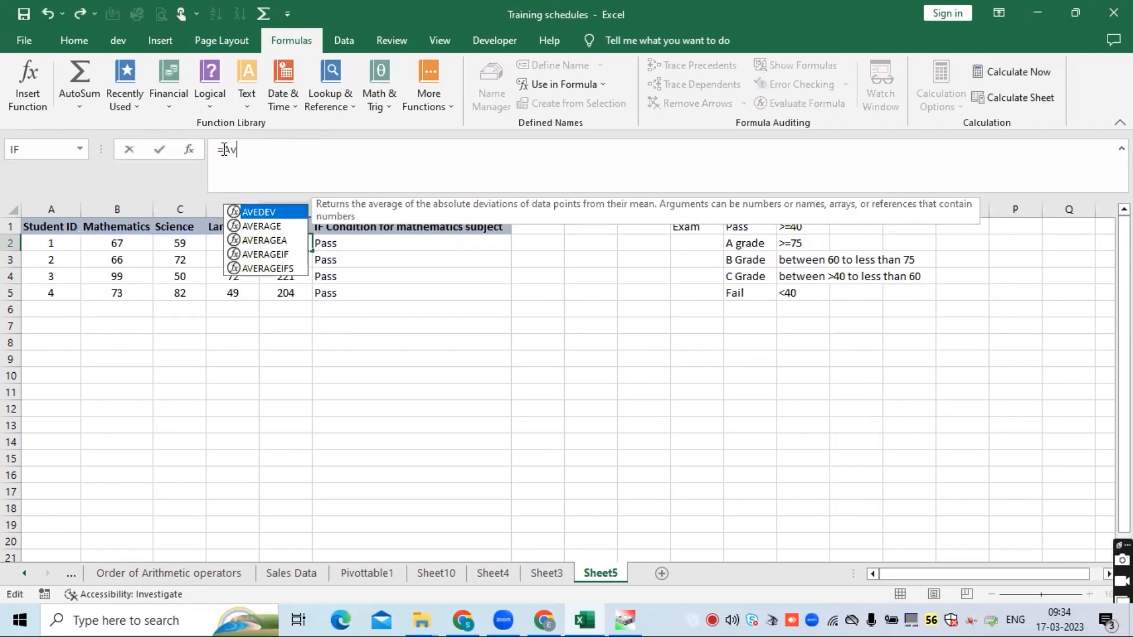
key(Down)
key(Tab)
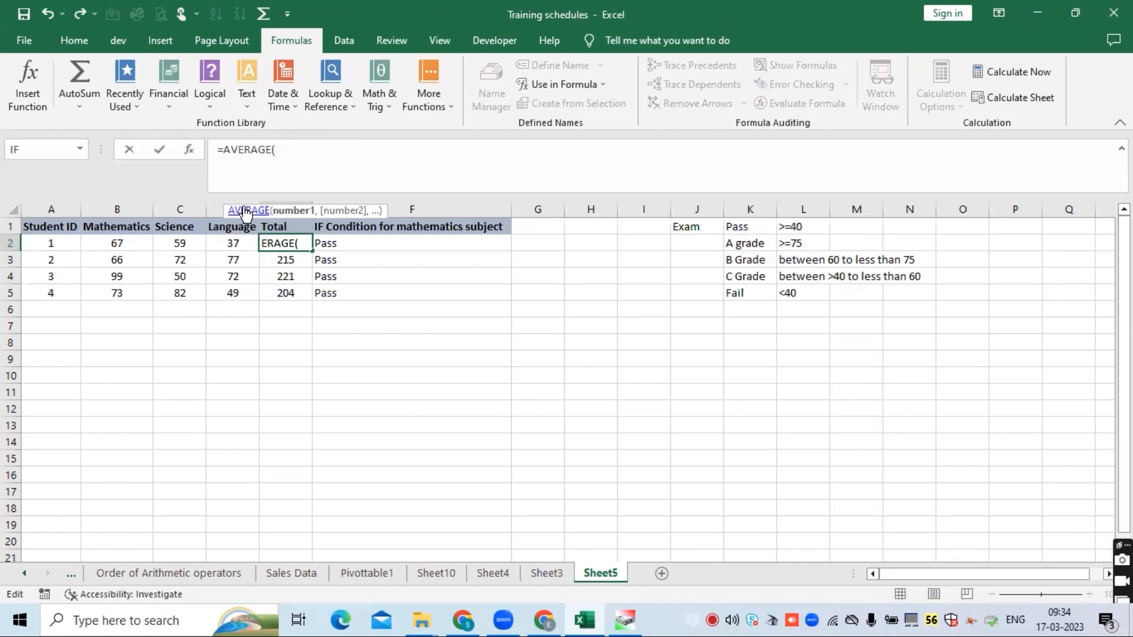
drag(129, 243, 237, 243)
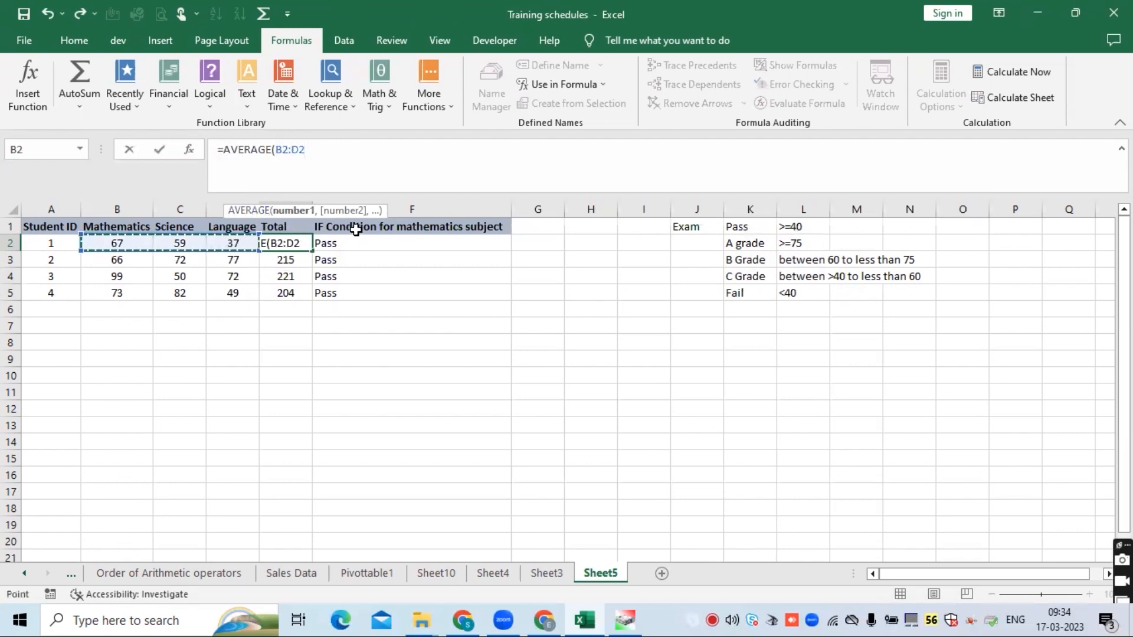
key(Return)
click(297, 240)
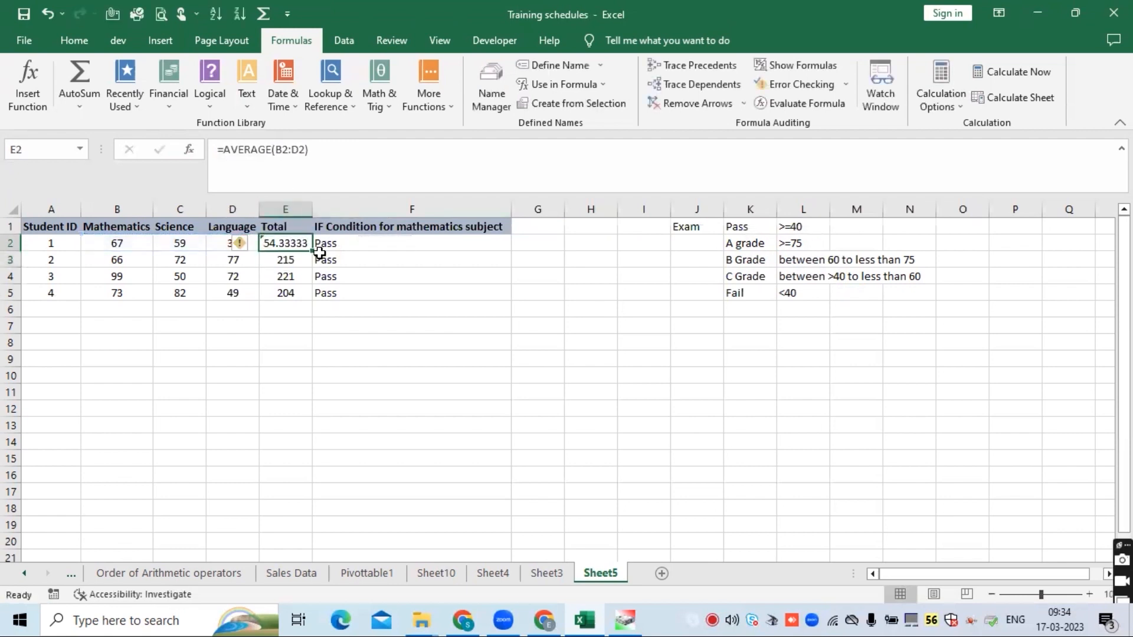
double_click(313, 251)
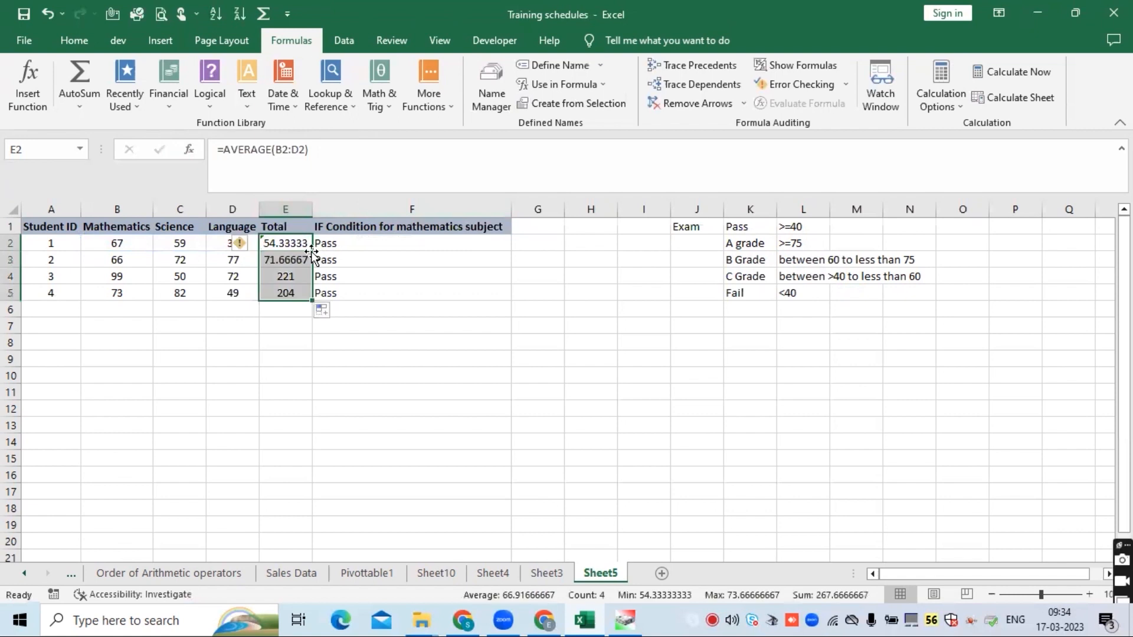
click(239, 243)
click(282, 323)
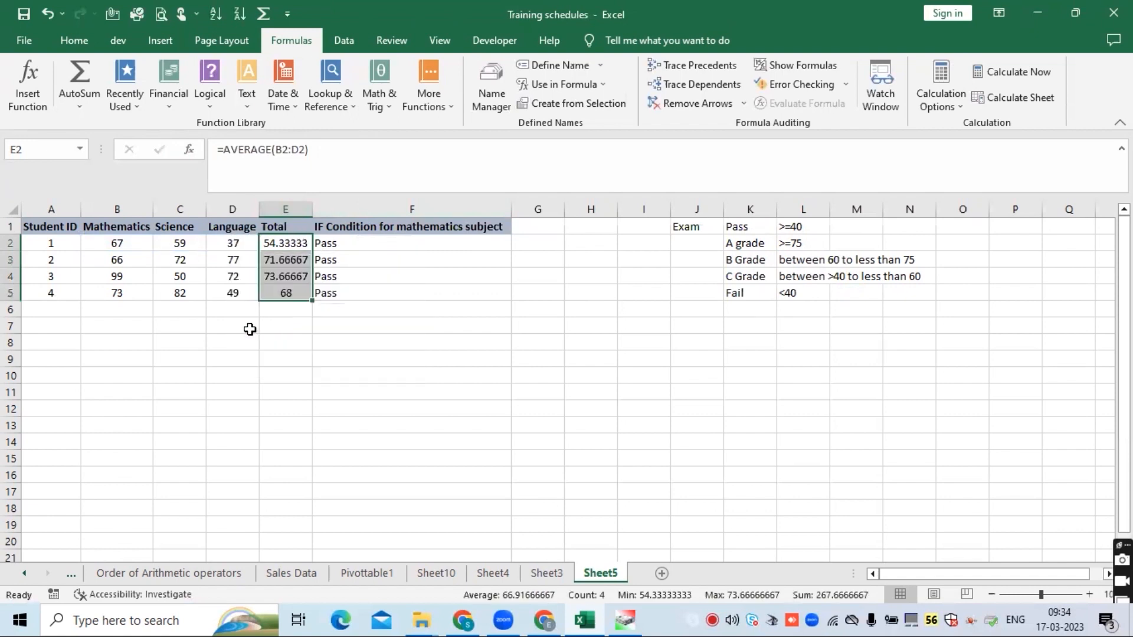
- Reduce the decimal places of the values in E2:E5 to one
click(74, 40)
click(617, 96)
click(617, 95)
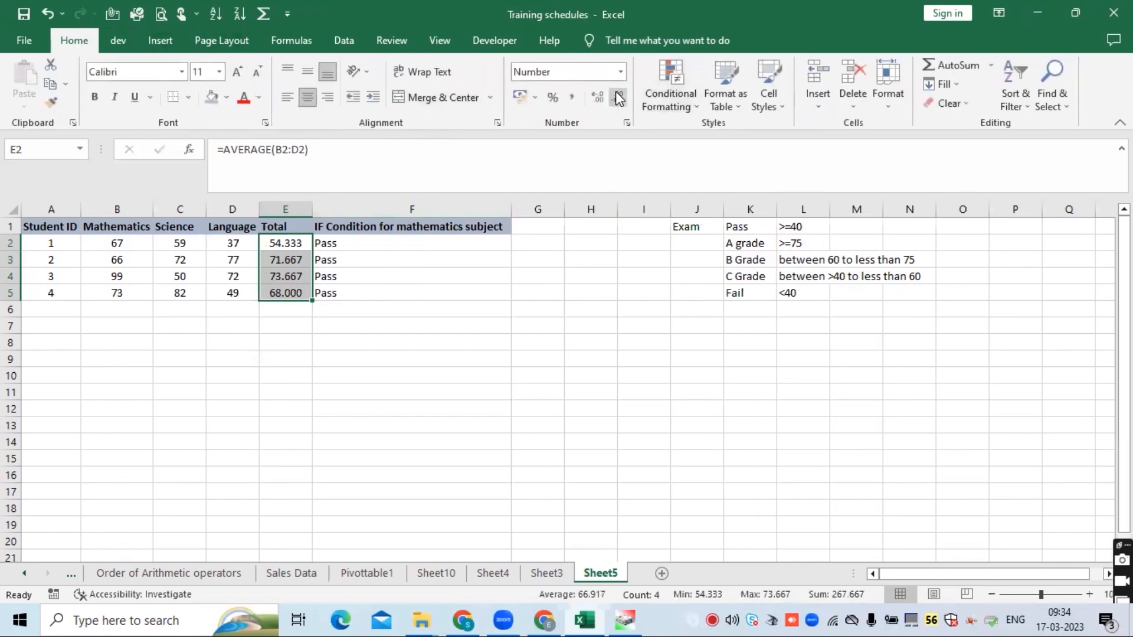
click(617, 96)
click(617, 96)
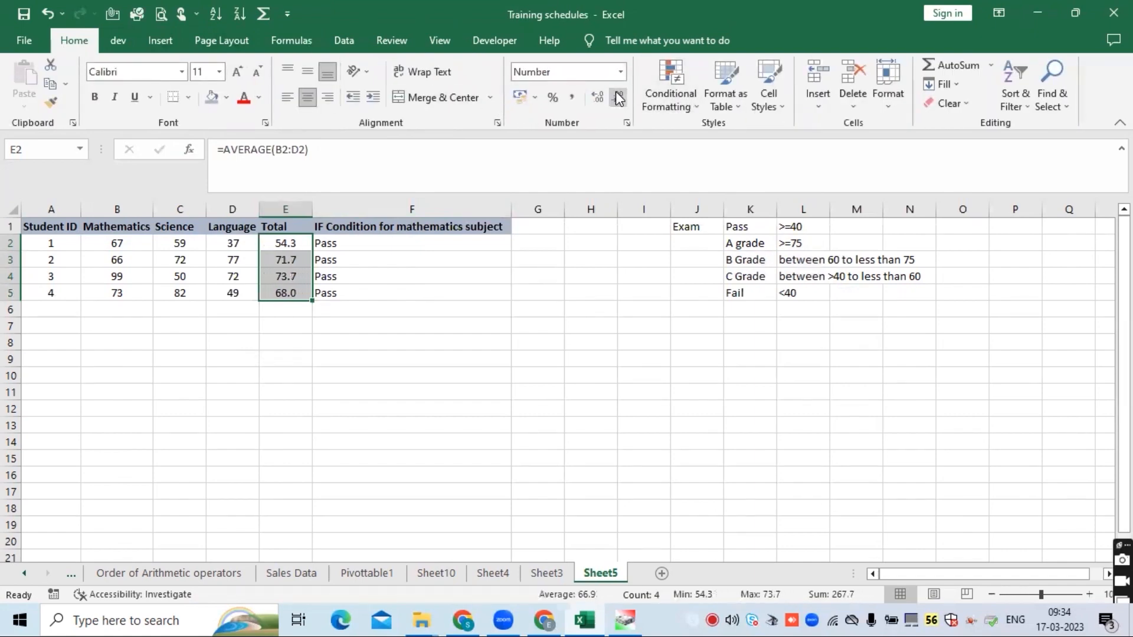
- Move the Pass >=40 criterion from K1:L1 to R1:S1, away from the grade criteria
click(276, 341)
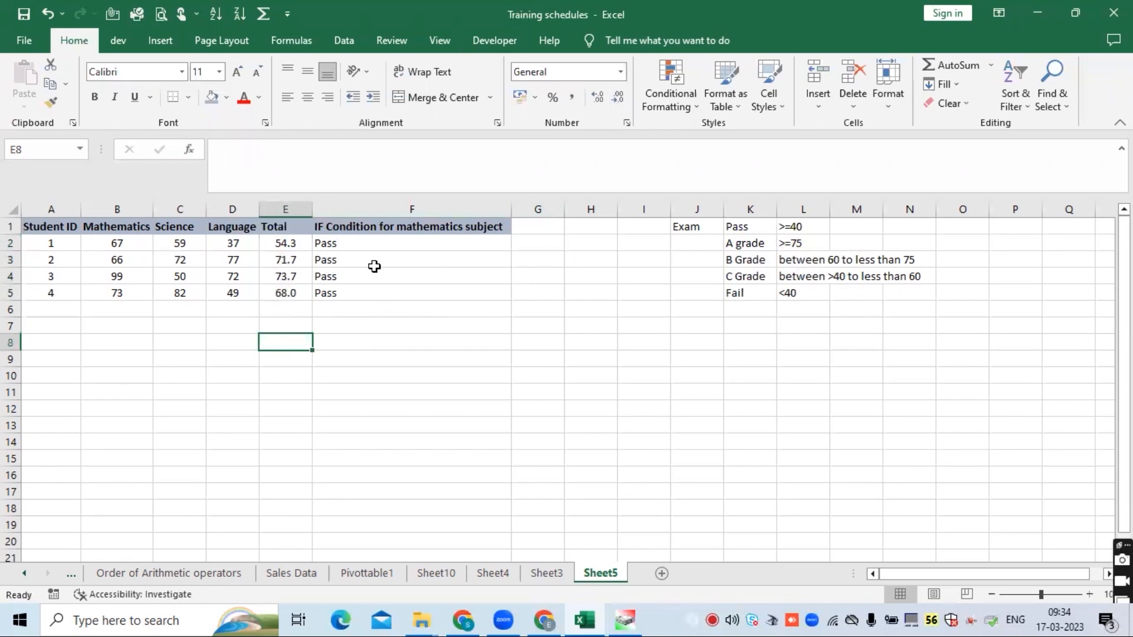
drag(754, 226, 788, 225)
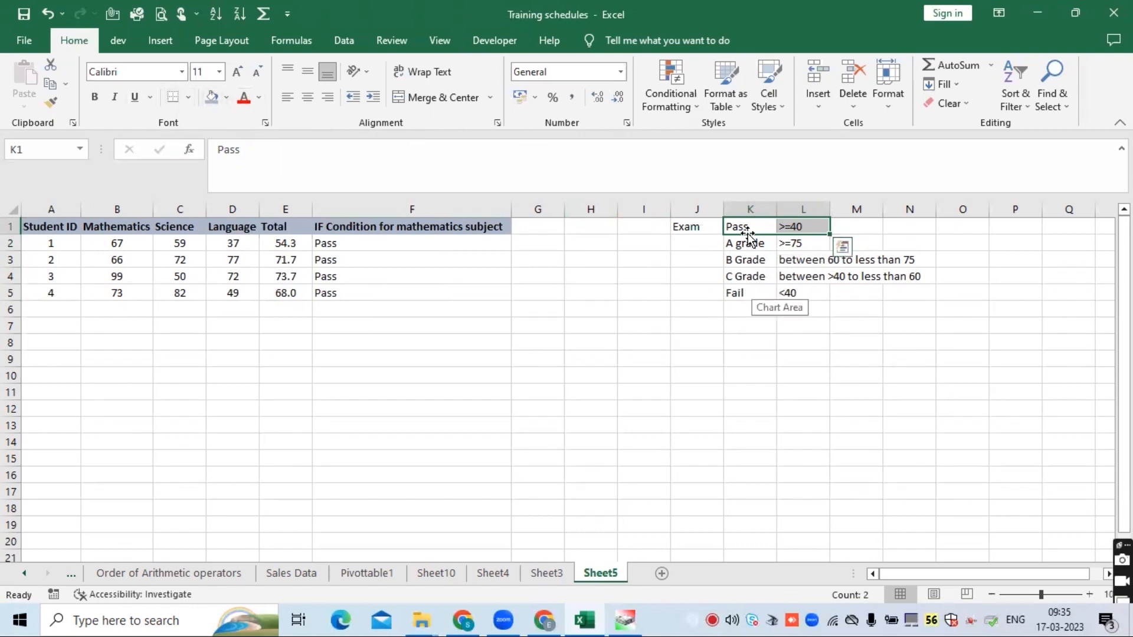
key(ctrl+c)
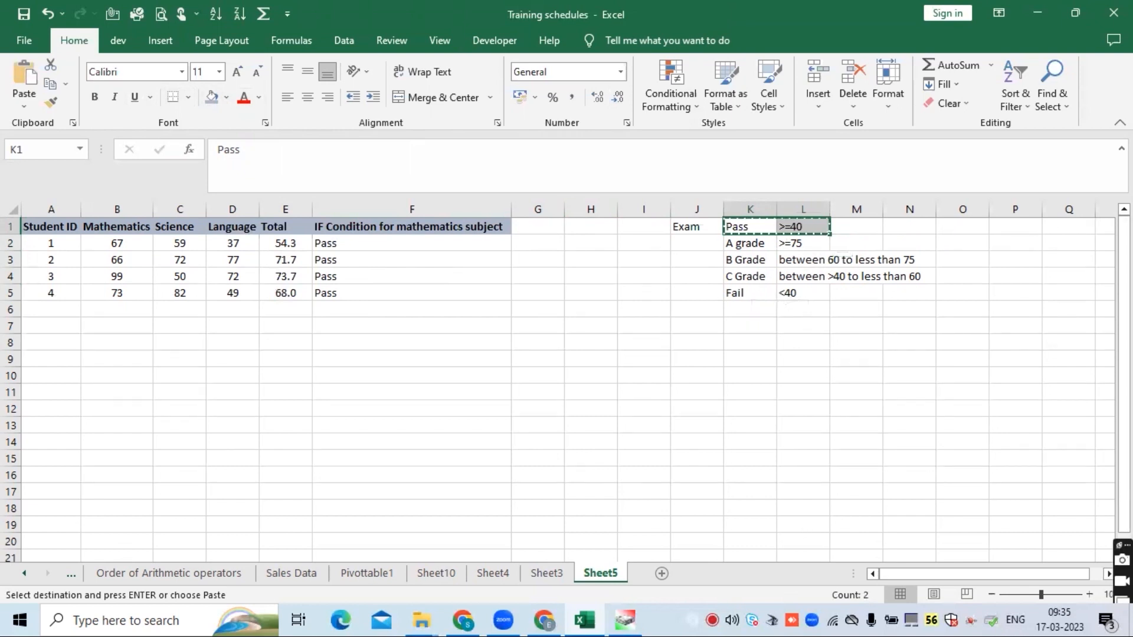
click(1100, 225)
key(ctrl+v)
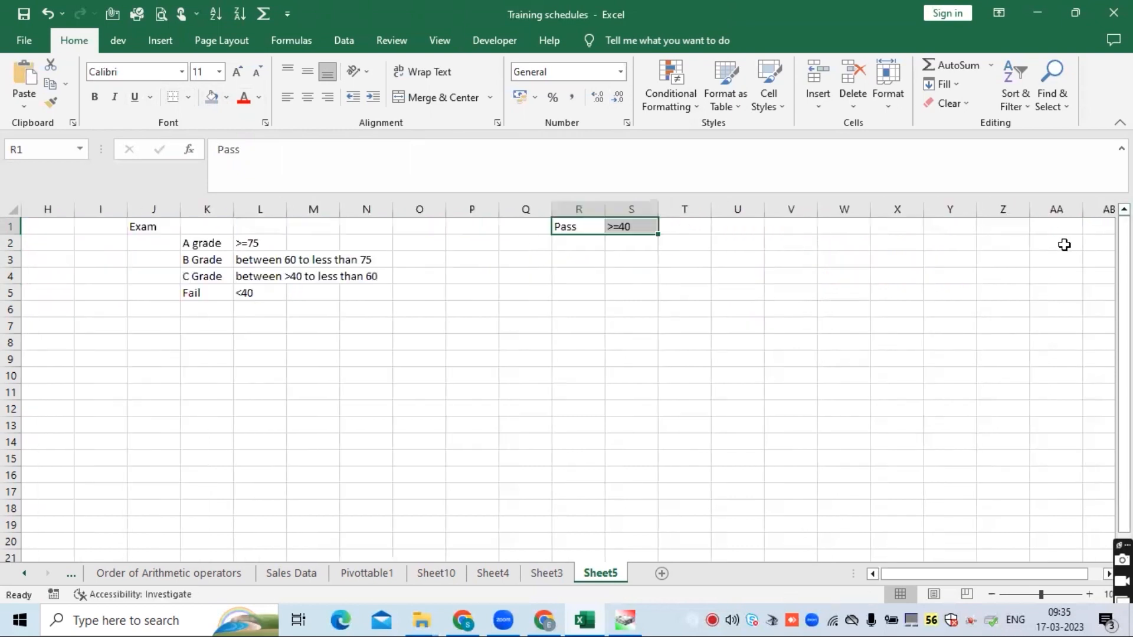
drag(941, 573, 886, 574)
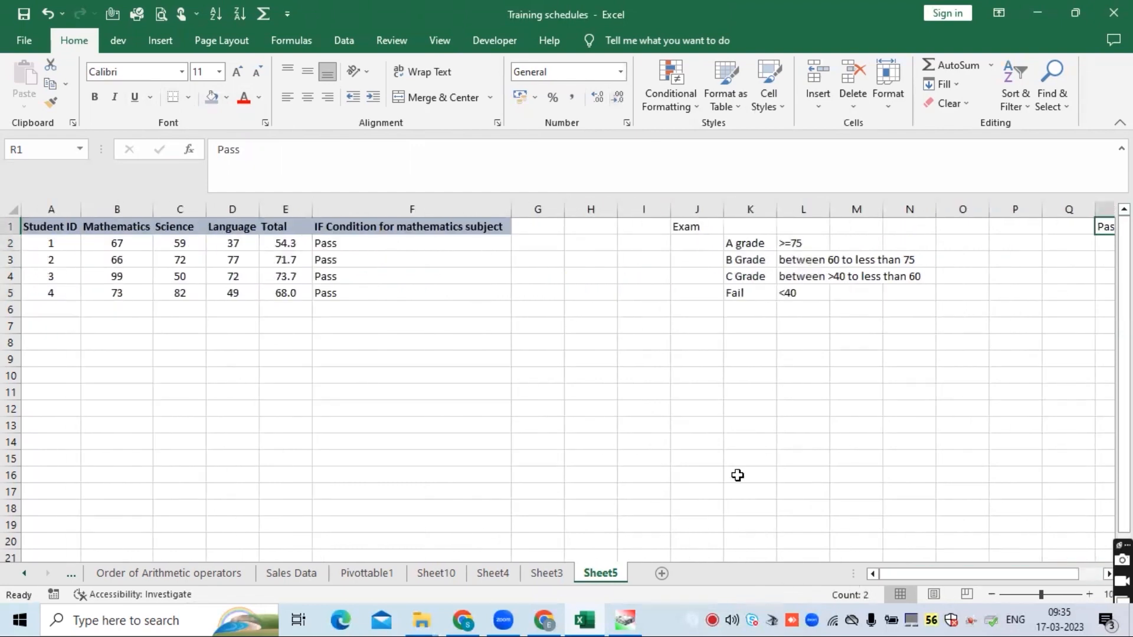
- Review the grade labels in K2:K5 and the mathematics IF formula in F2
click(758, 244)
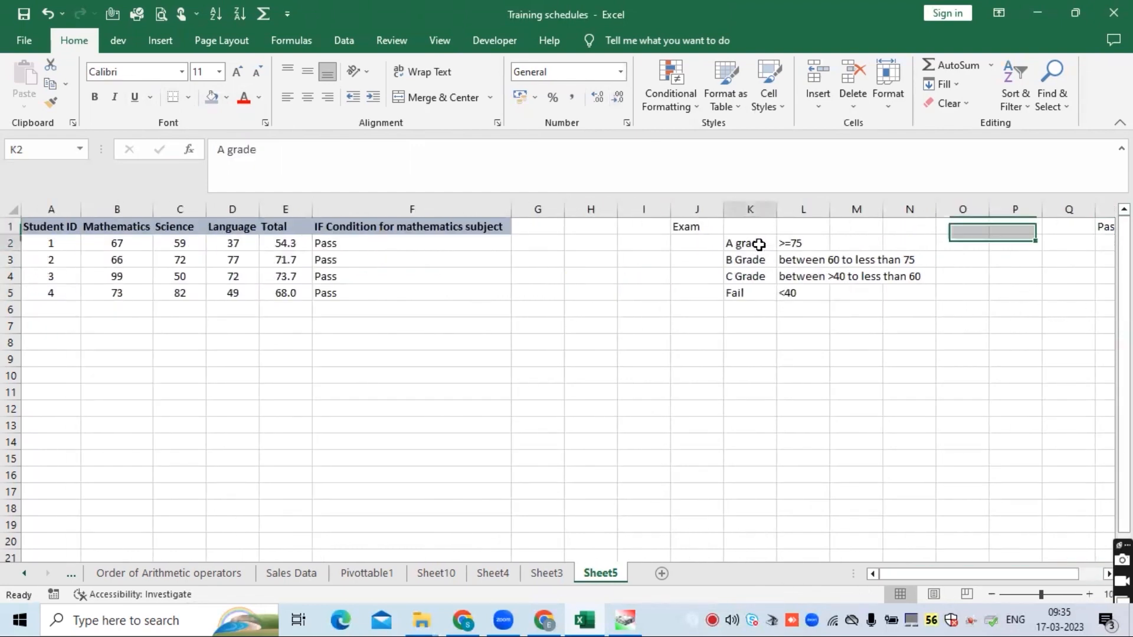
click(747, 260)
click(748, 275)
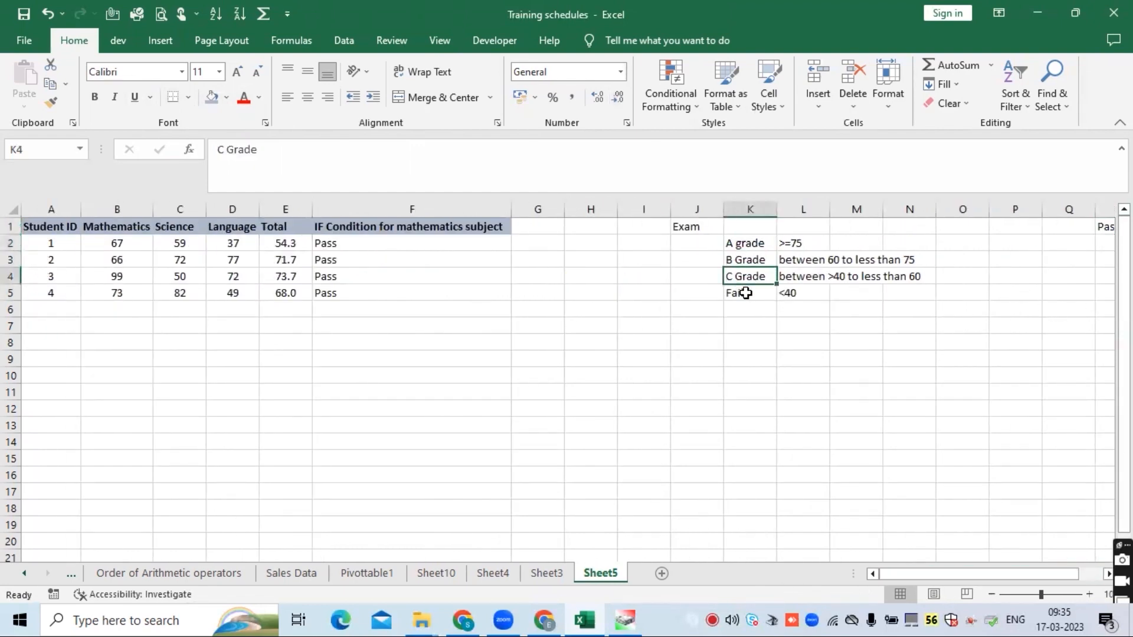
click(746, 293)
click(374, 246)
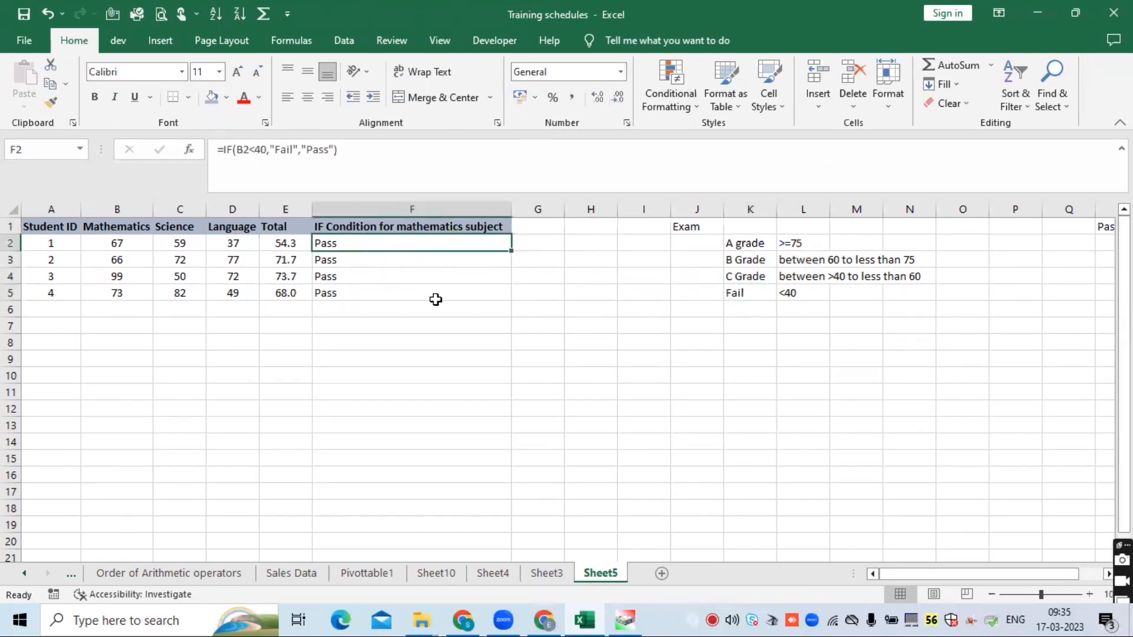
- Enter the header IF Condition in G1 and autofit column G
click(528, 228)
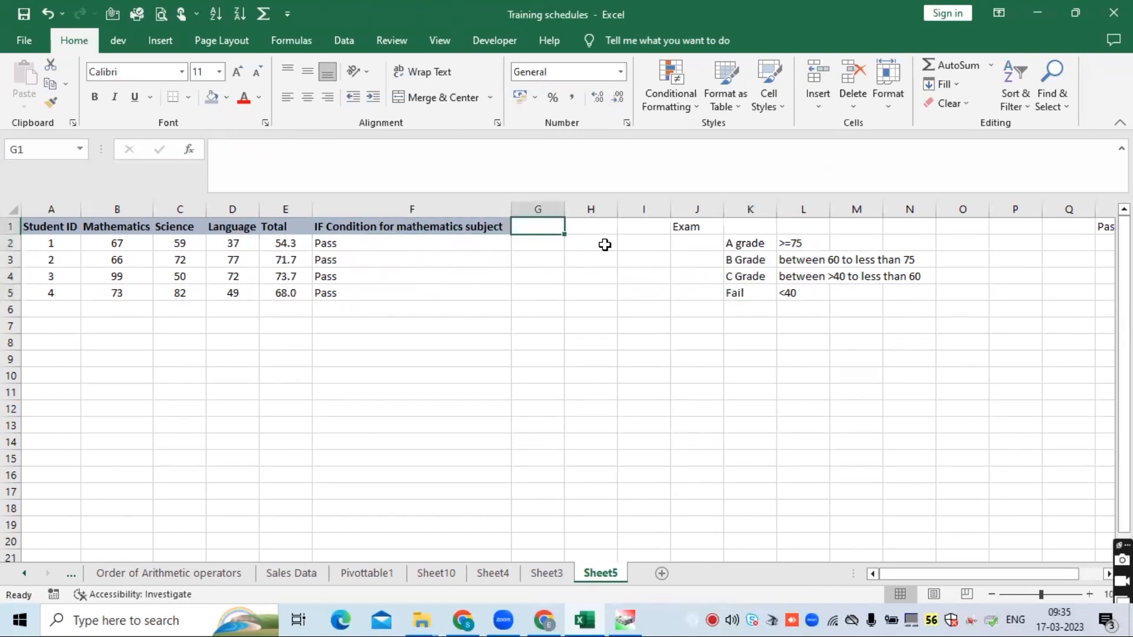
text(IF )
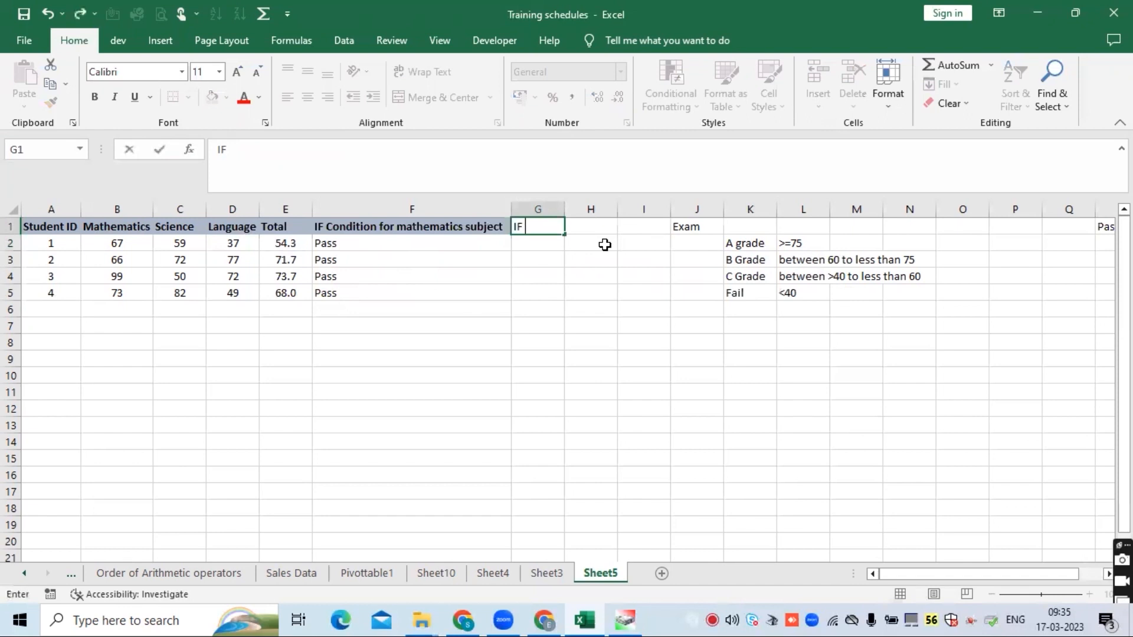
text(Condition)
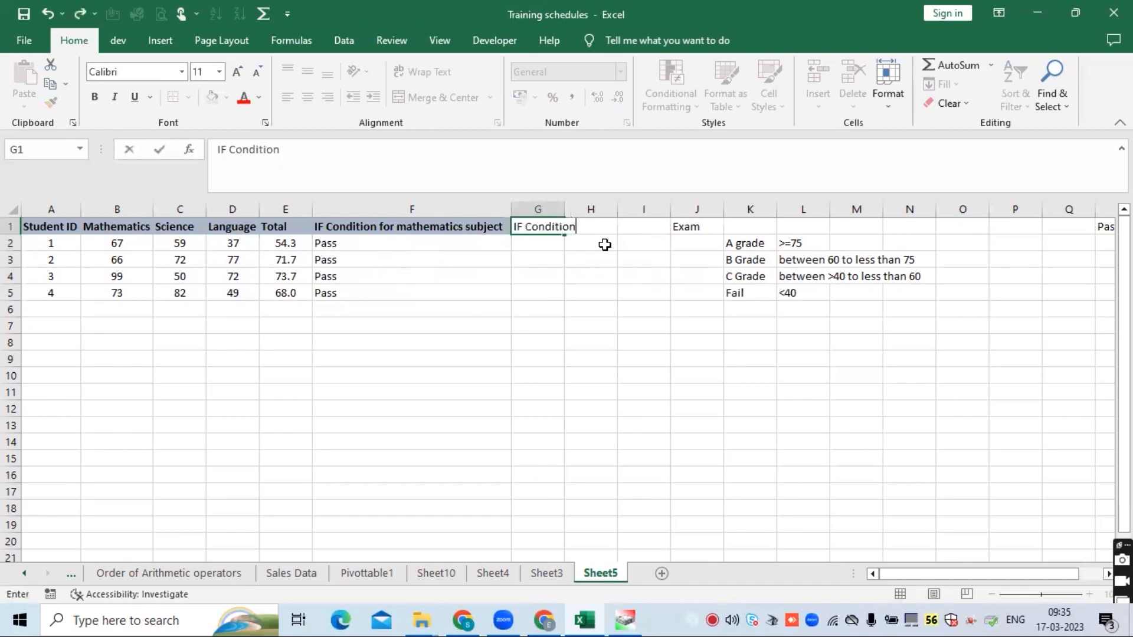
key(Return)
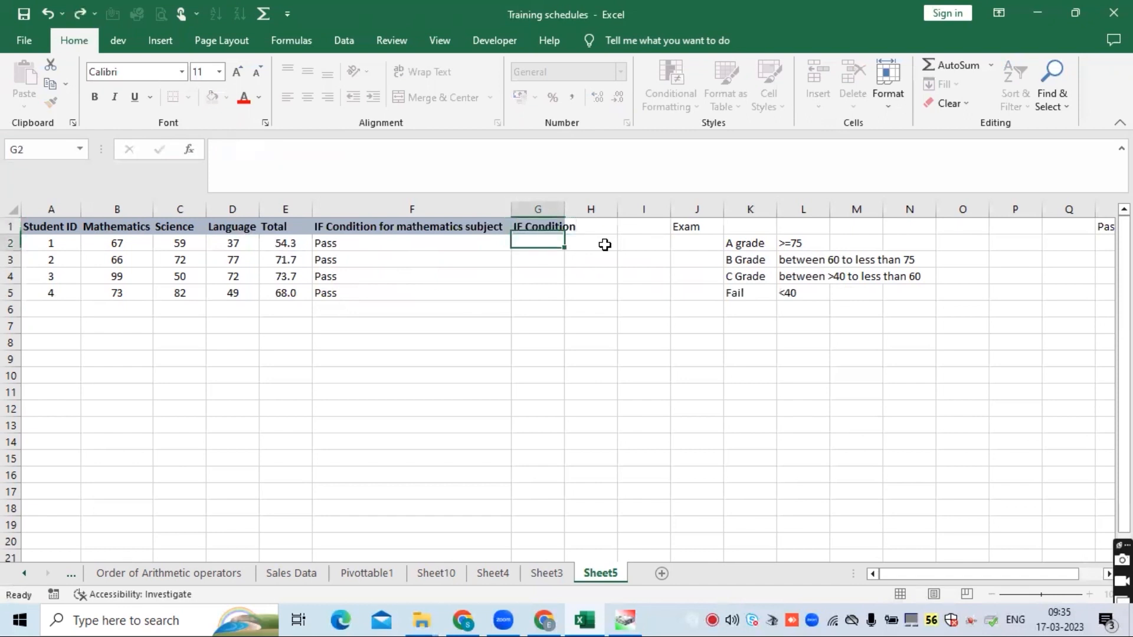
double_click(566, 205)
click(567, 224)
- Change the G1 header to IF Condition Overall and autofit column G to fit it
click(536, 158)
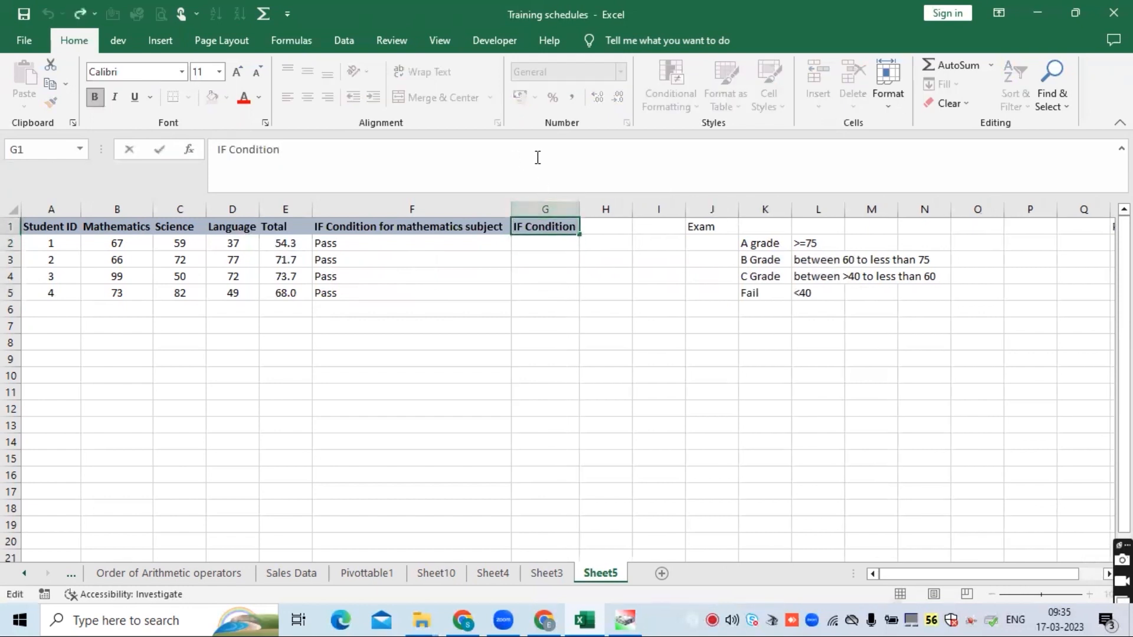
text(OVerall)
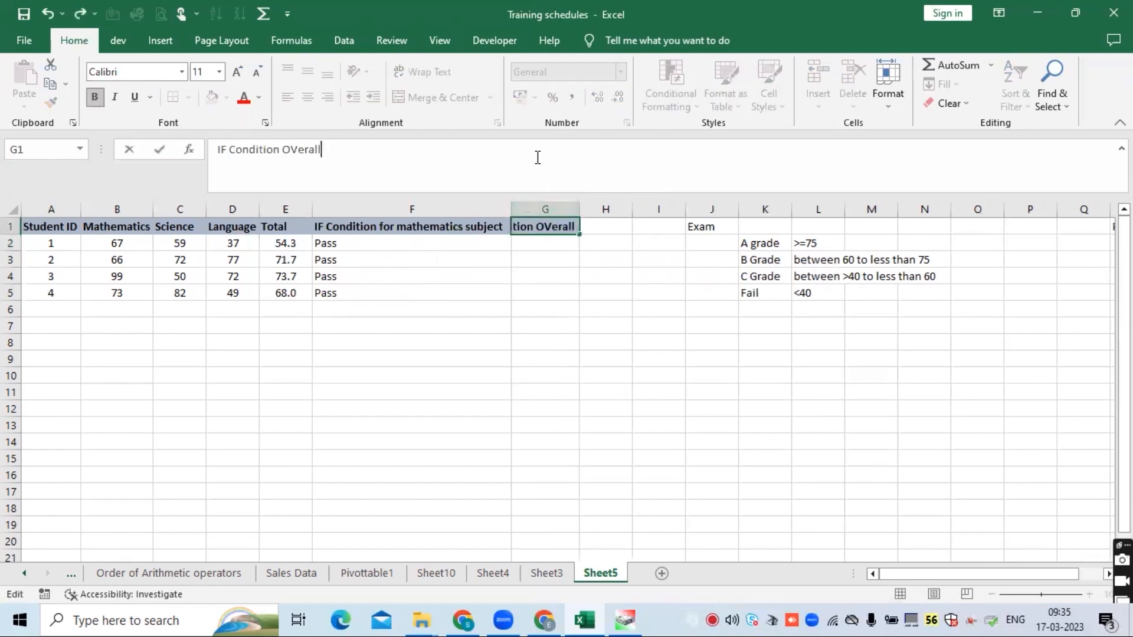
key(Return)
click(567, 229)
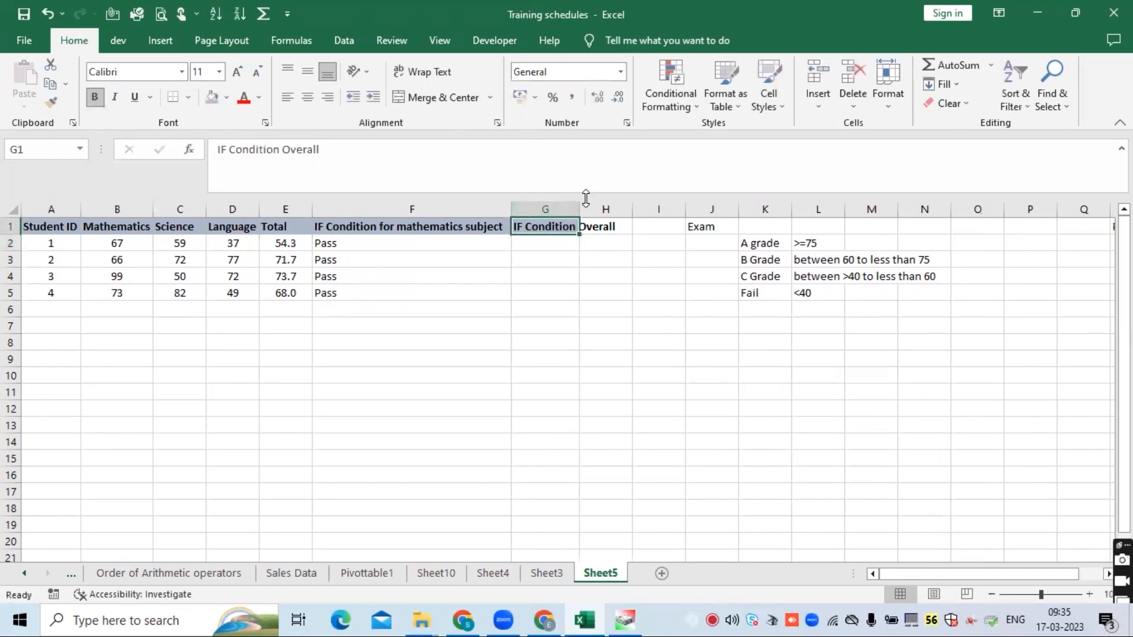
double_click(580, 208)
click(547, 242)
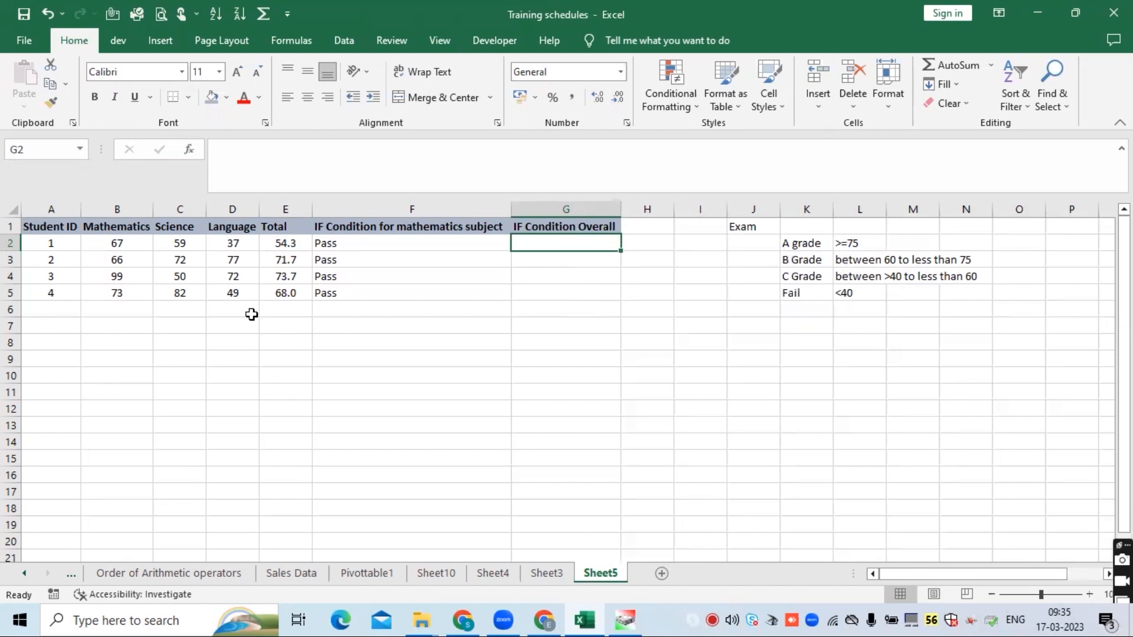
- Examine the first student's marks across the Mathematics, Science and Language cells B2:D2
click(59, 243)
drag(118, 242, 232, 244)
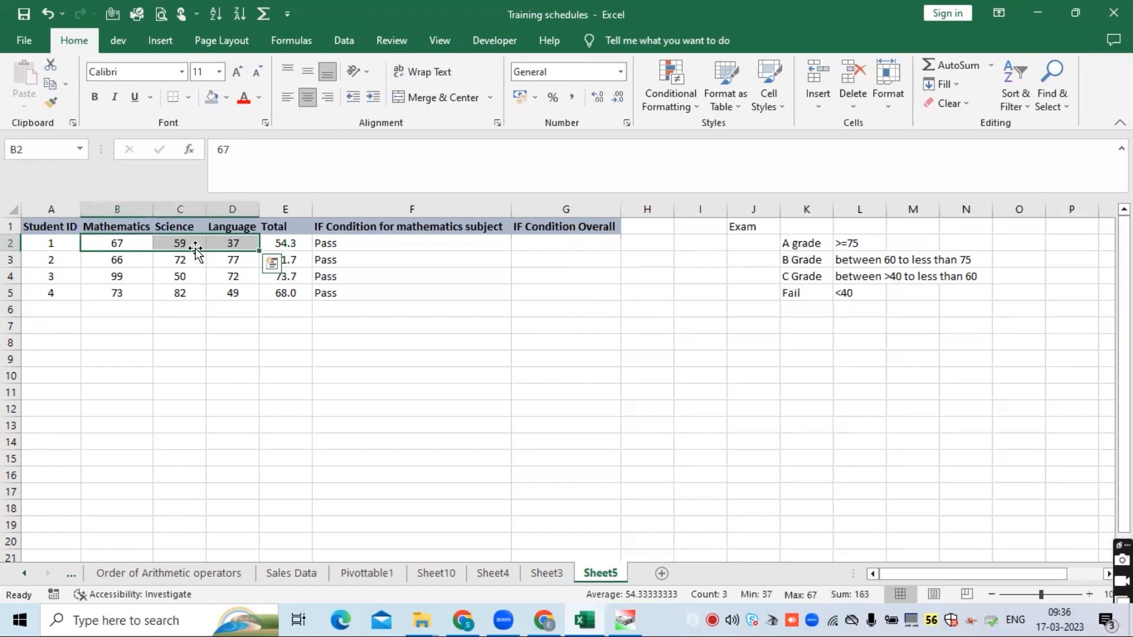
click(130, 244)
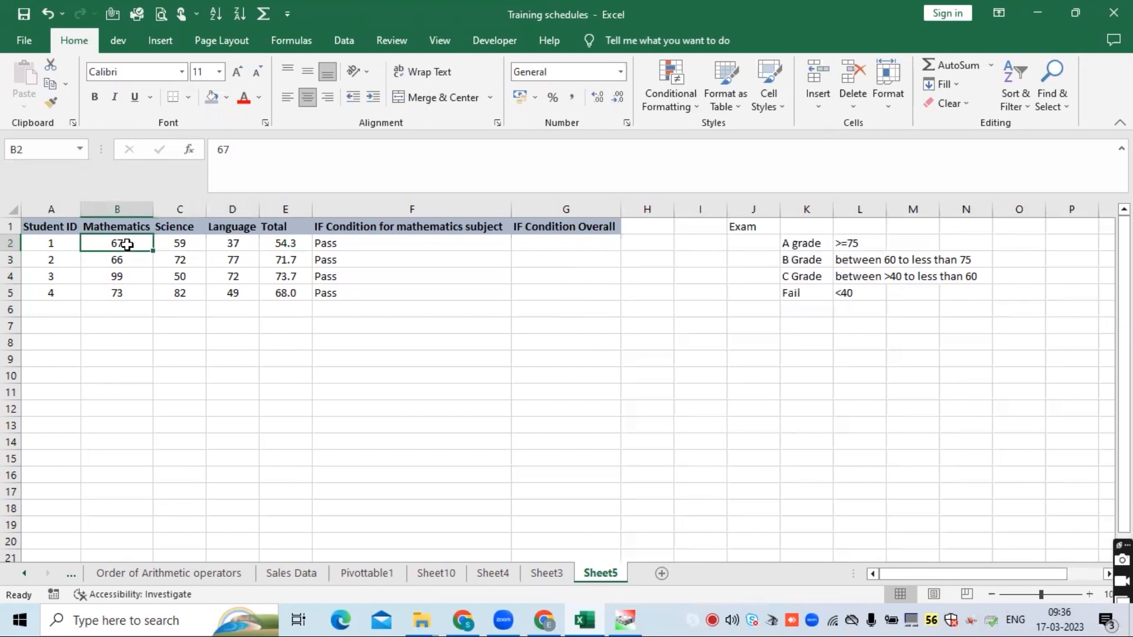
click(174, 243)
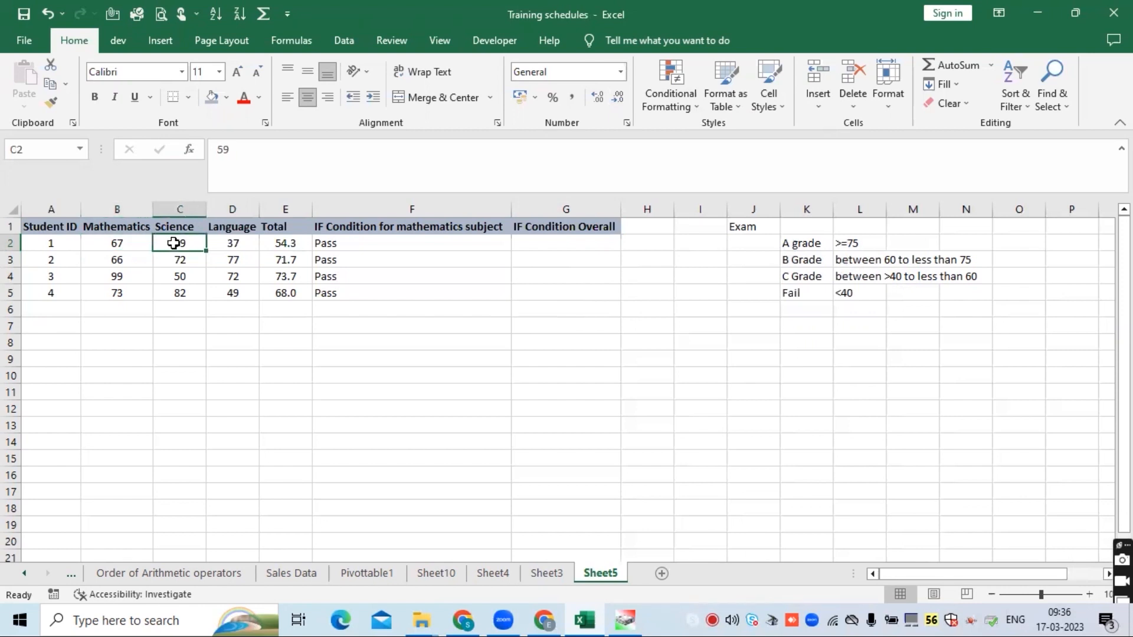
click(238, 241)
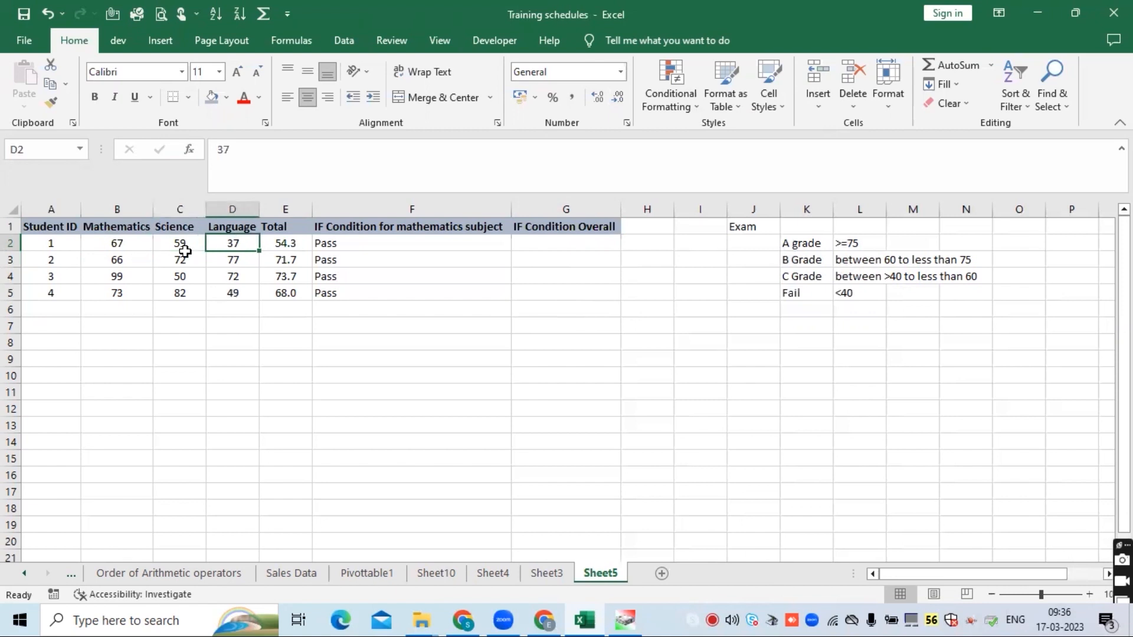
drag(116, 239, 235, 243)
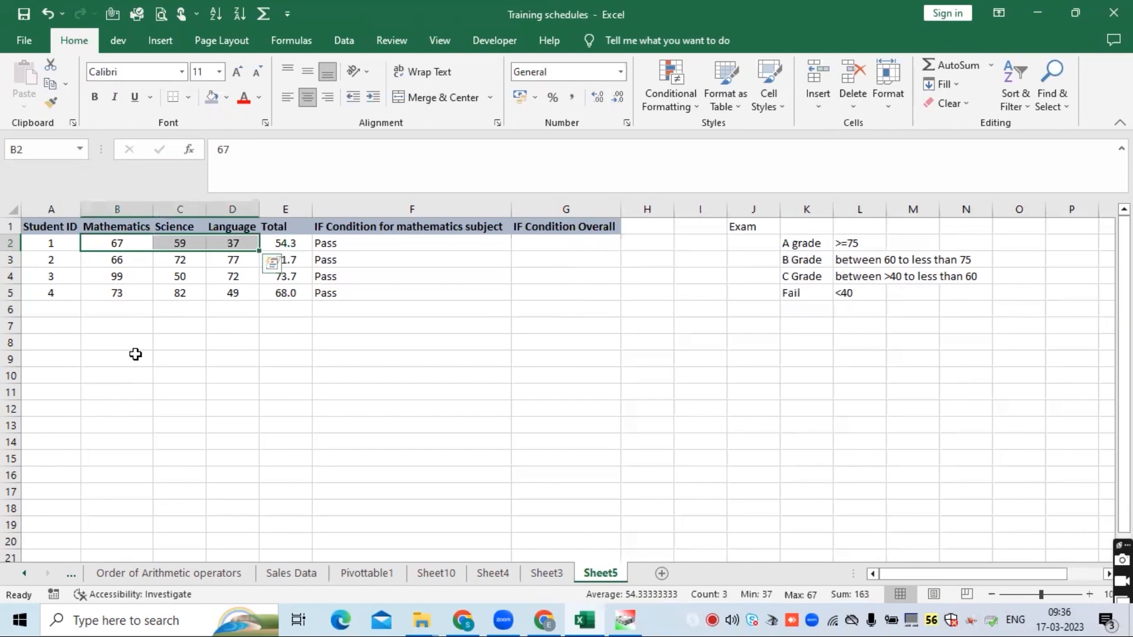
drag(142, 242, 235, 243)
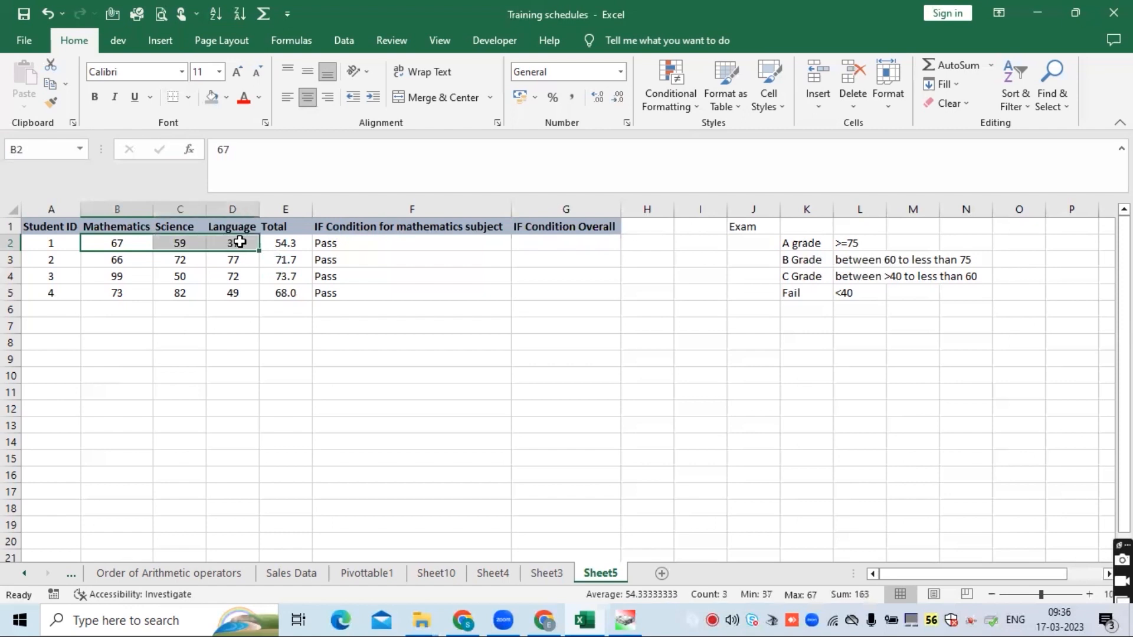
click(135, 347)
click(121, 245)
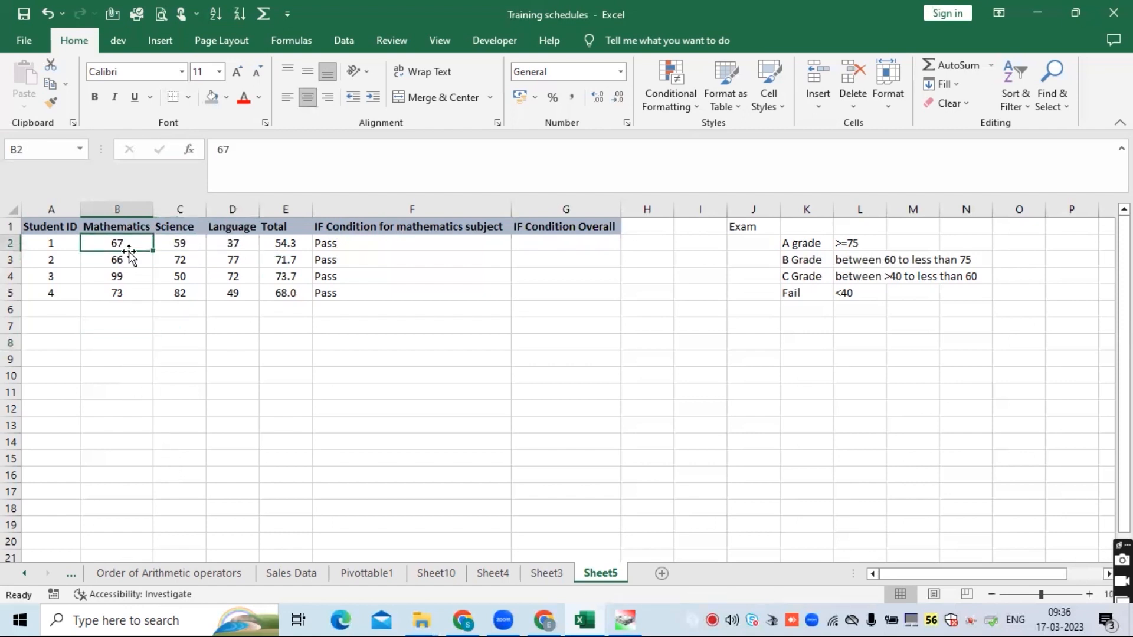
- Enter the note All conditions are needed to be satisfied in B11
click(110, 386)
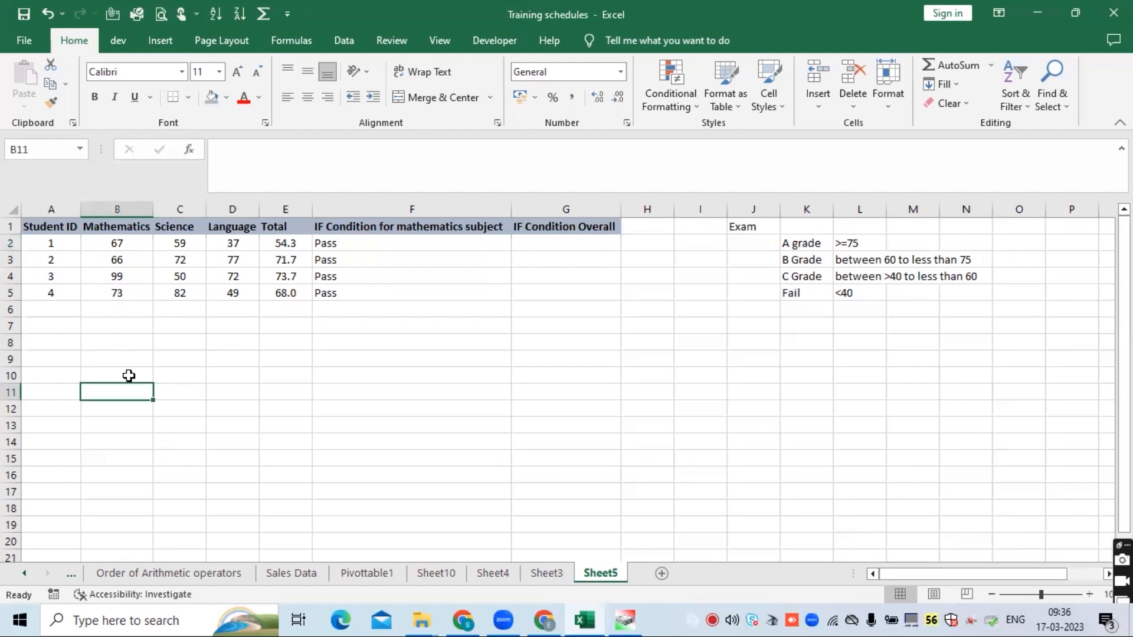
text(All cond)
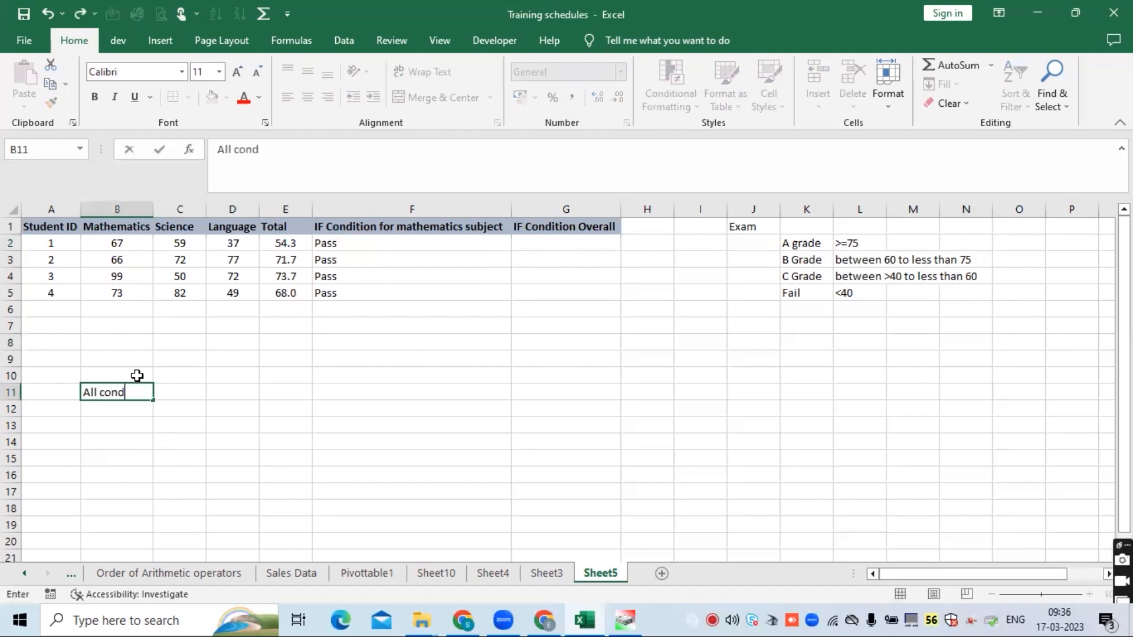
text(itions are n)
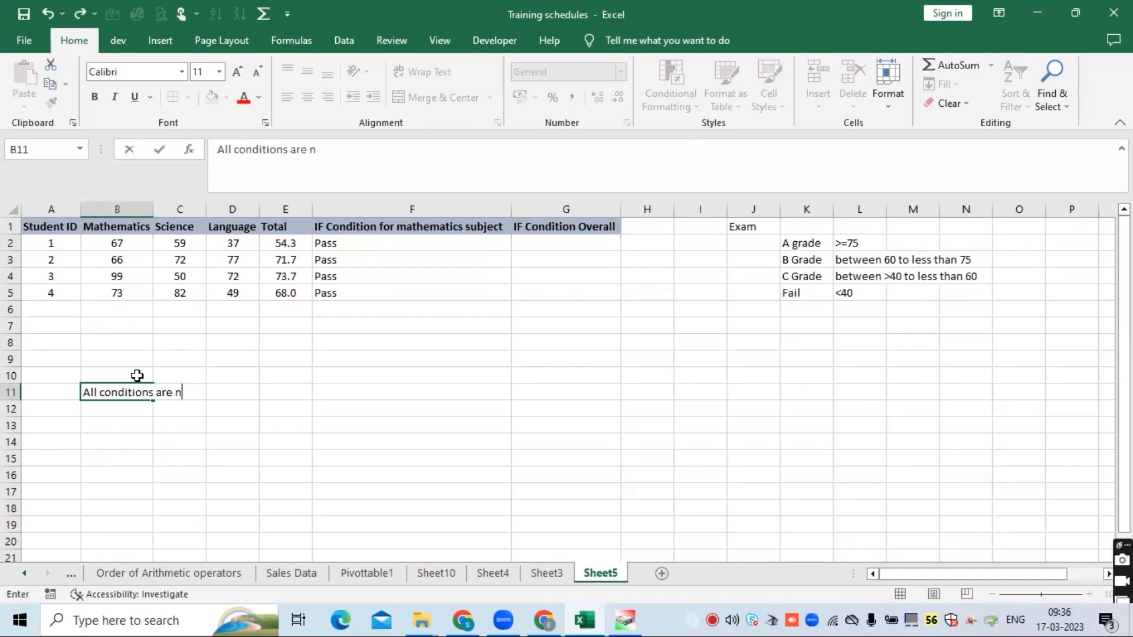
text(eeded to be s)
text(at)
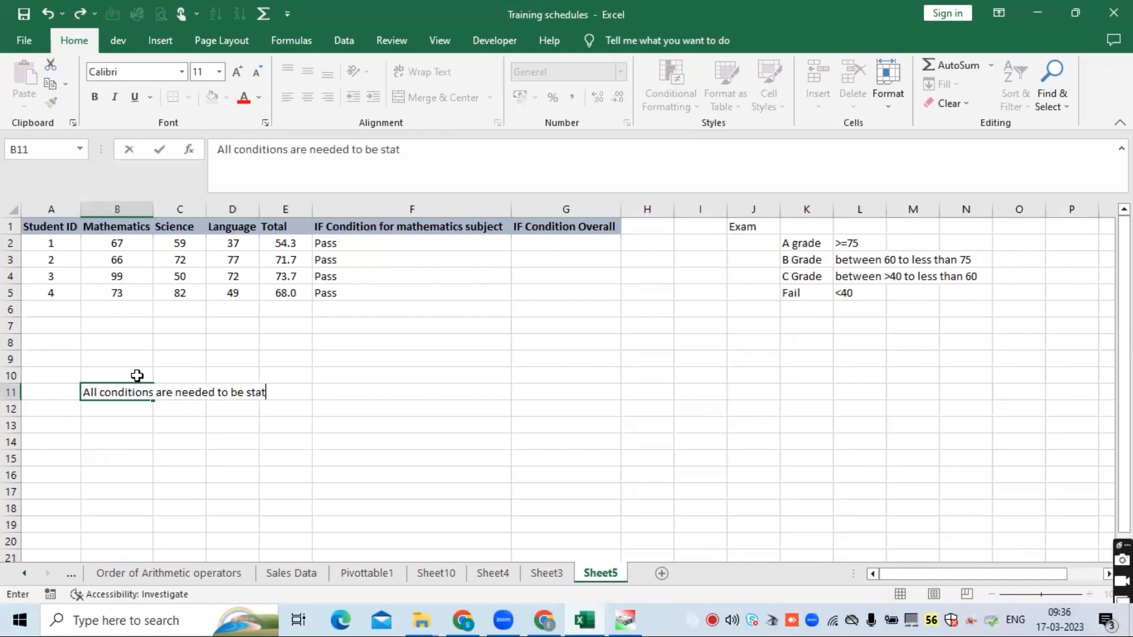
key(BackSpace)
key(BackSpace)
text(atisfied)
key(Return)
click(164, 393)
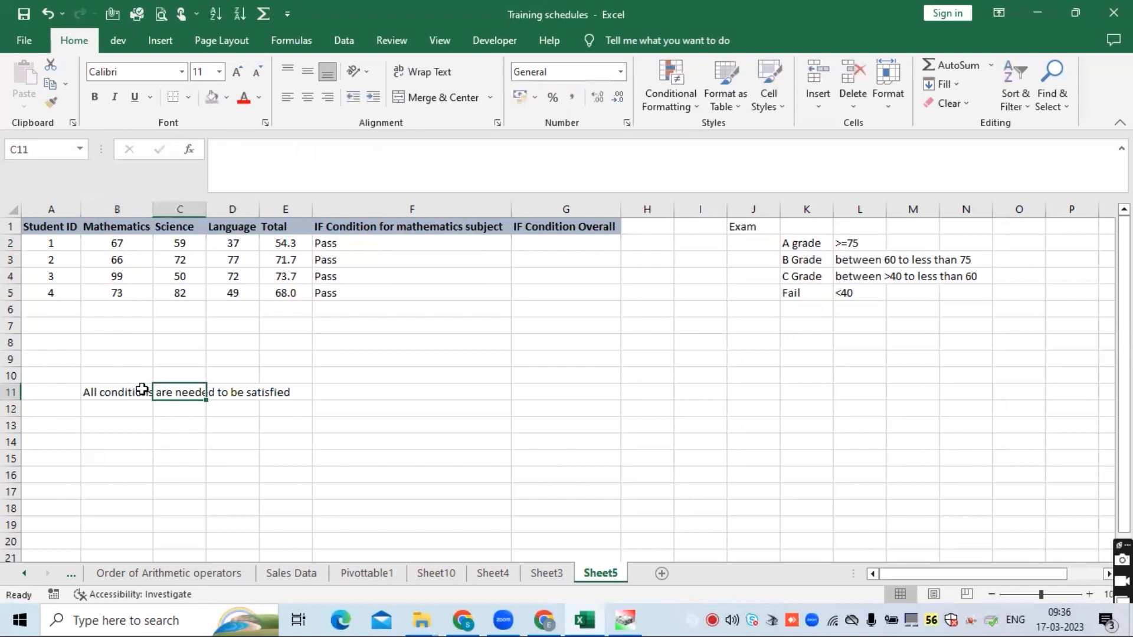
- Enter AND in C11 next to the note
drag(115, 242, 234, 244)
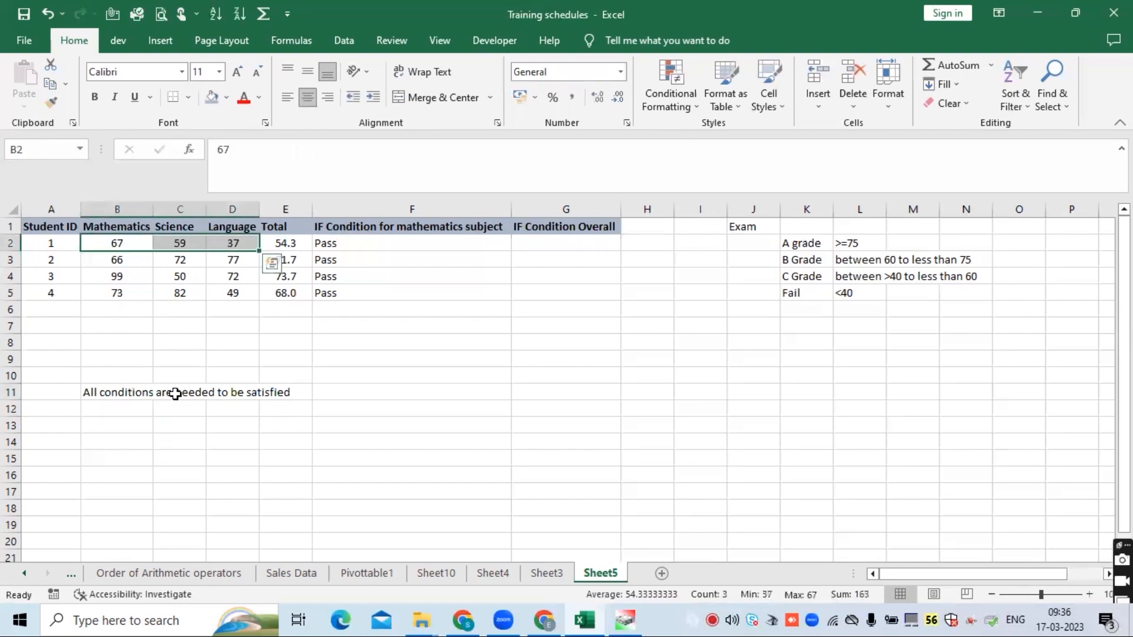
click(181, 392)
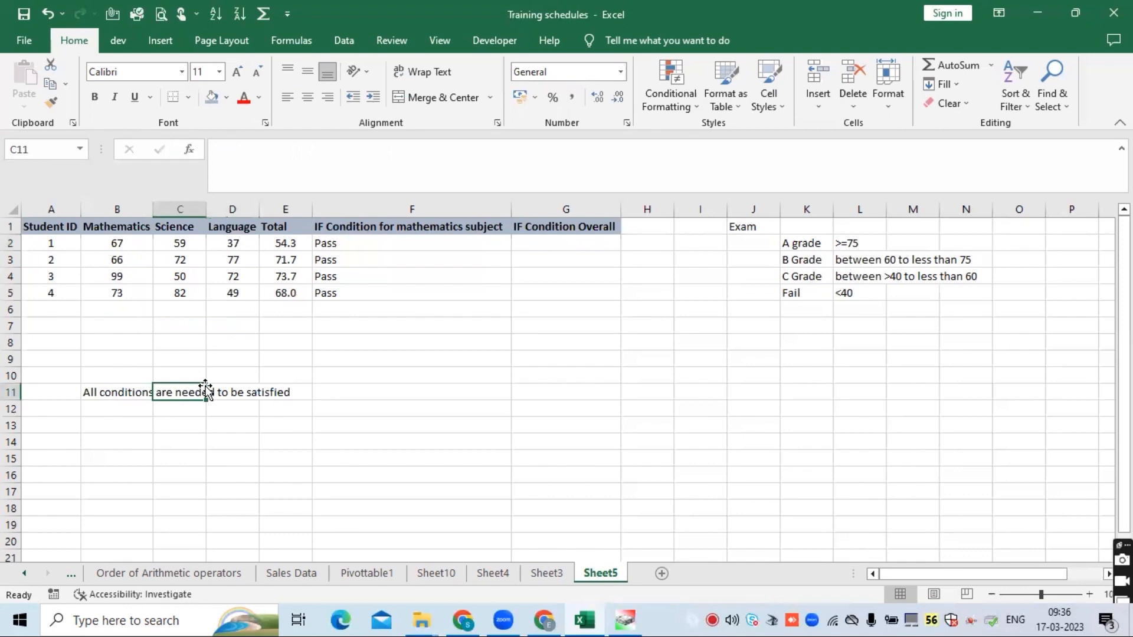
text(AND)
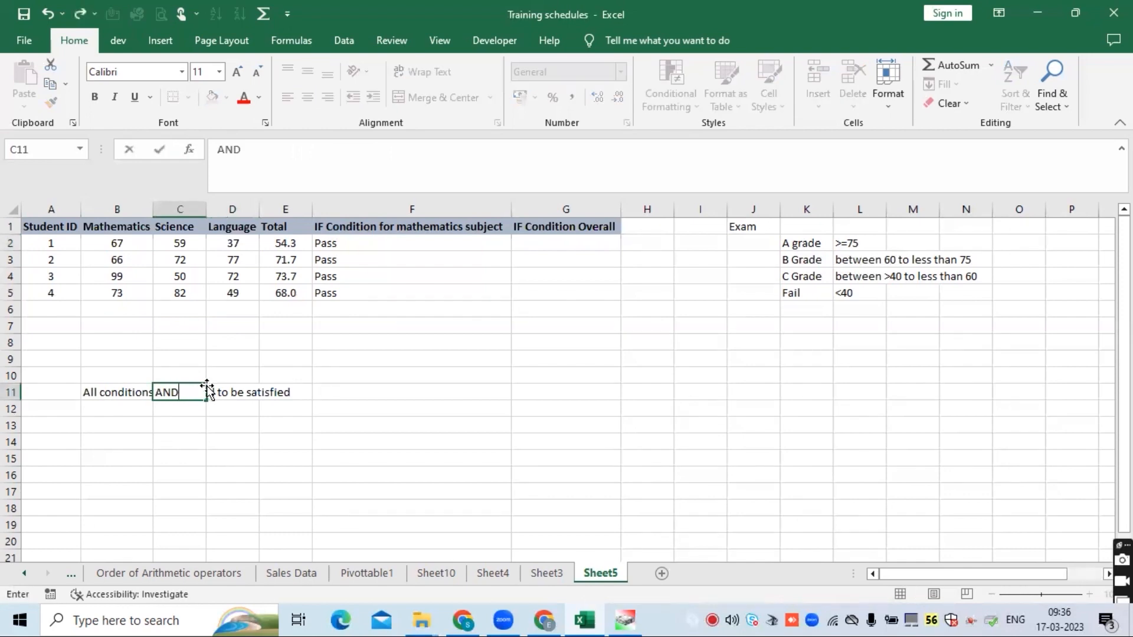
key(Return)
- Autofit column B to the note's width and review the marks in B2:D2
double_click(153, 208)
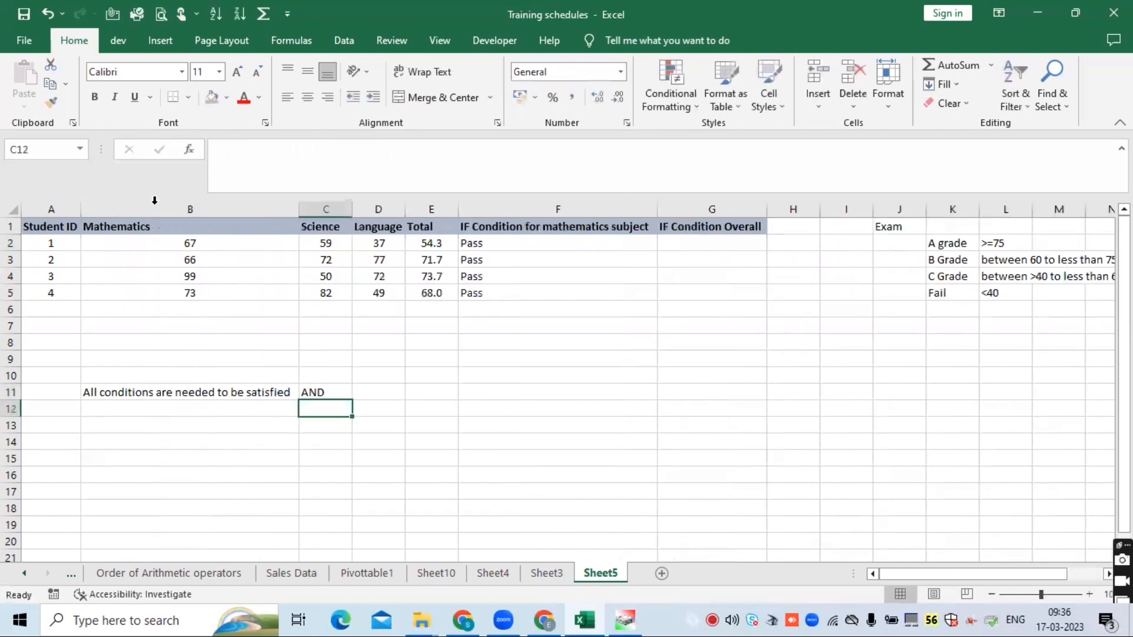
click(183, 408)
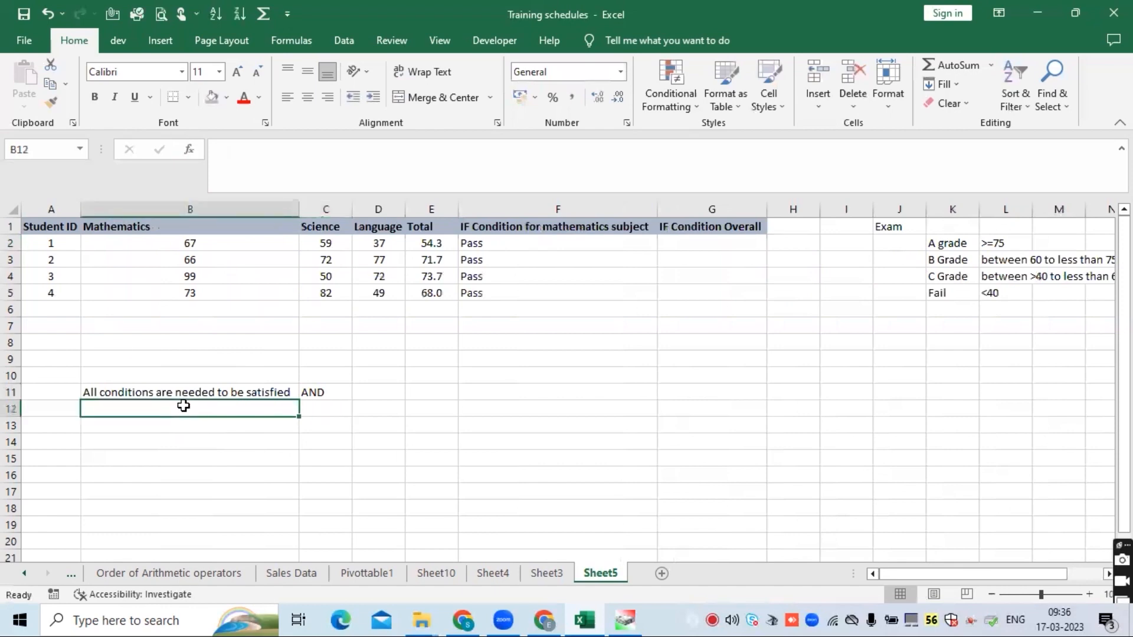
click(198, 243)
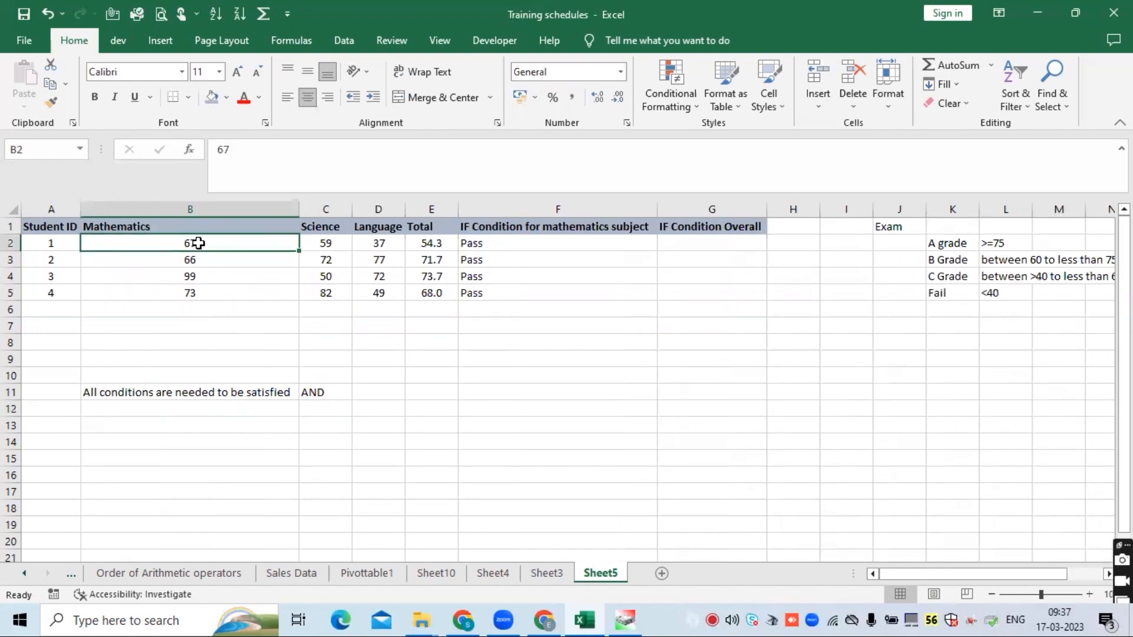
click(326, 243)
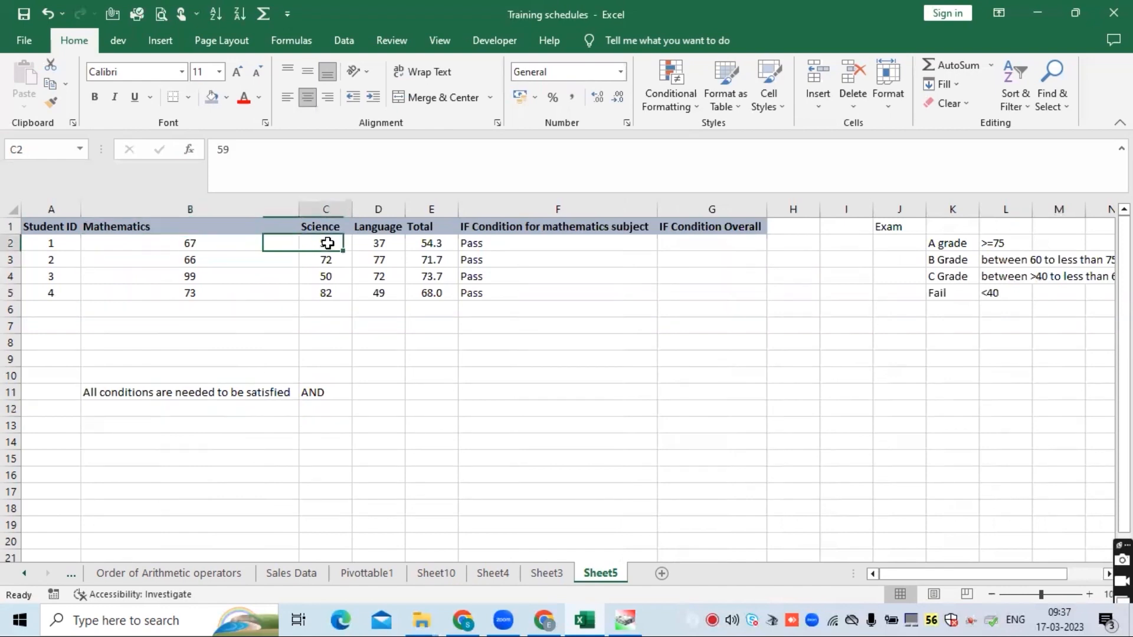
click(371, 242)
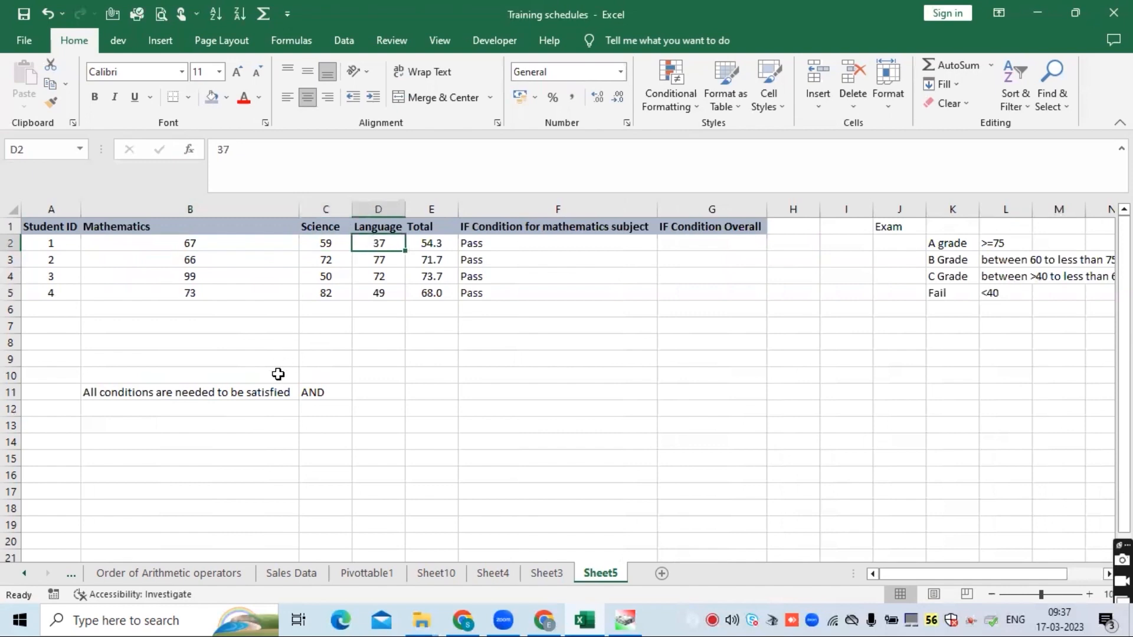
- Enter the note If only one condition is satisfied in B12
click(230, 410)
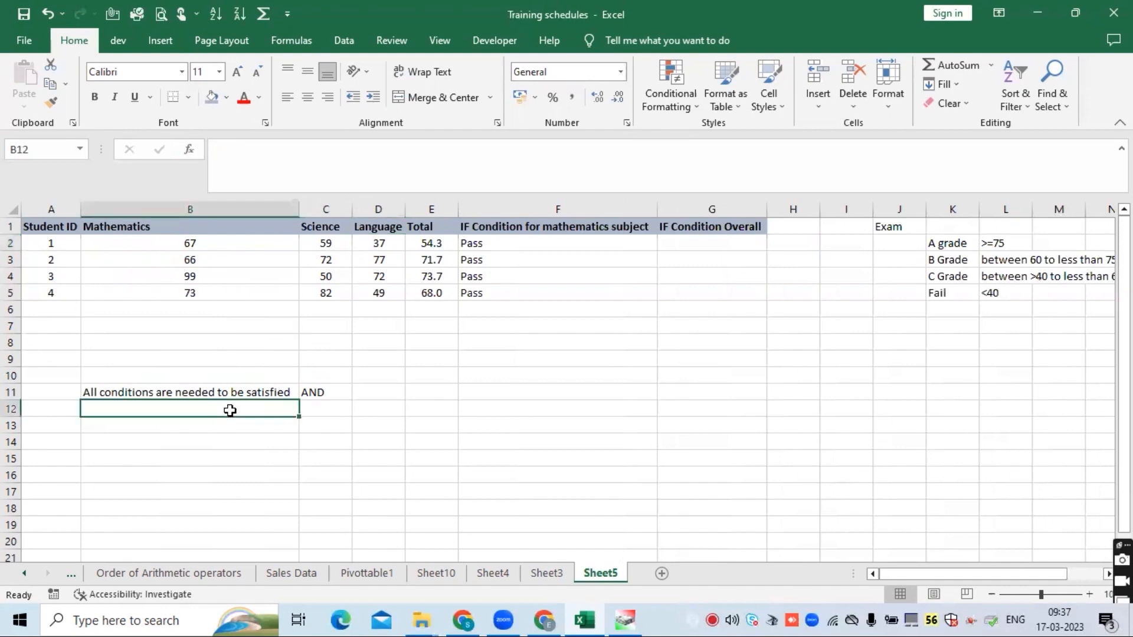
text(If only o)
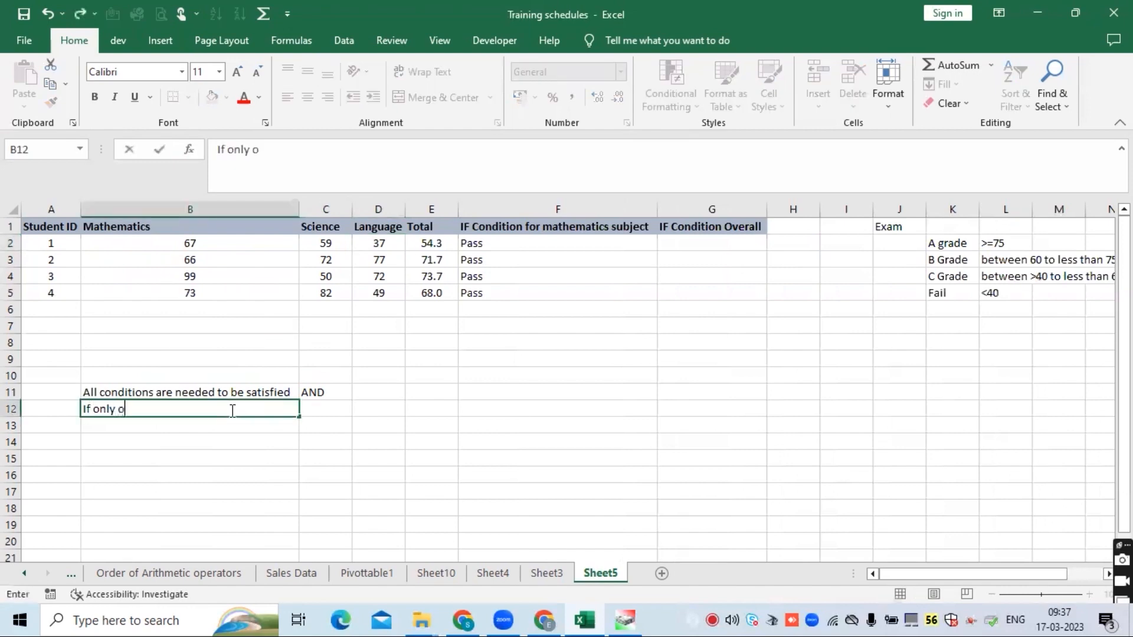
text(ne conditi)
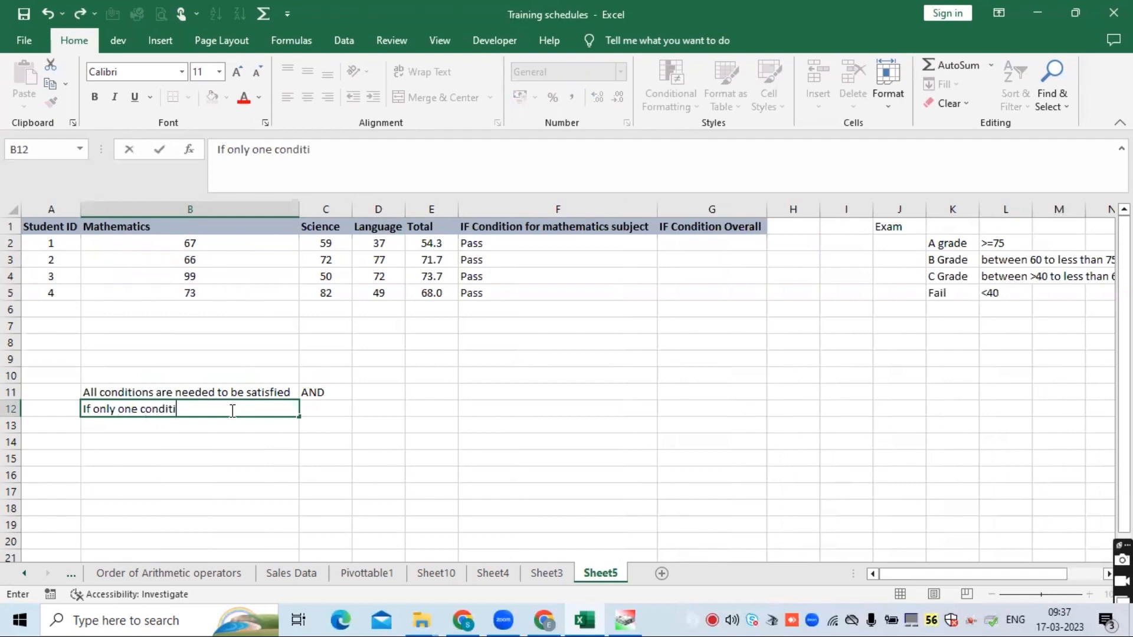
text(on is satis)
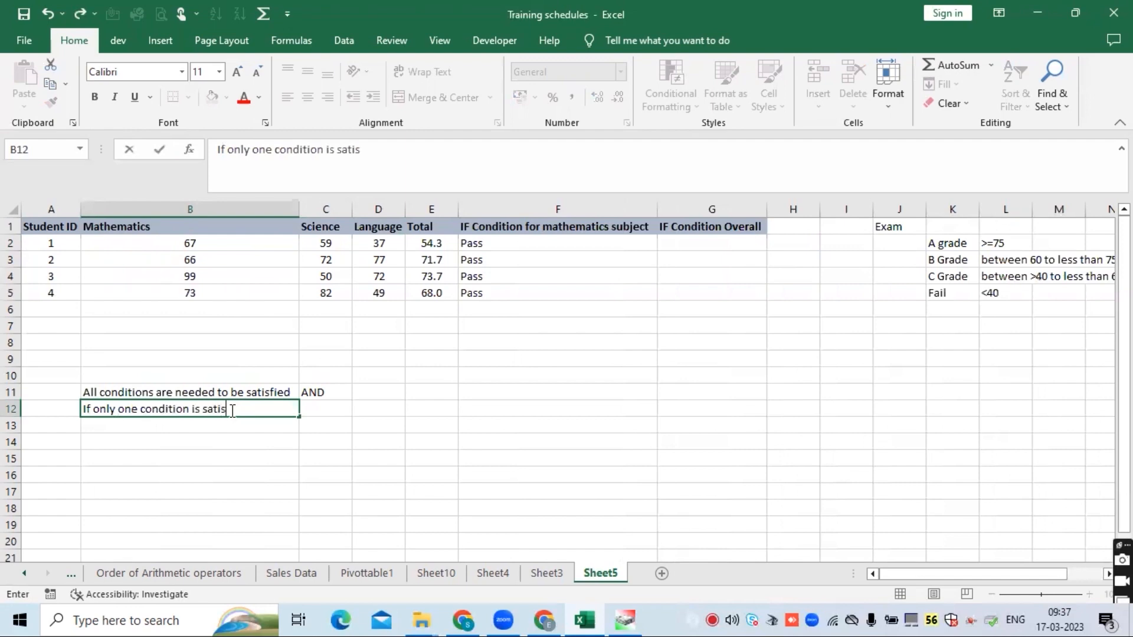
text(fied)
key(Return)
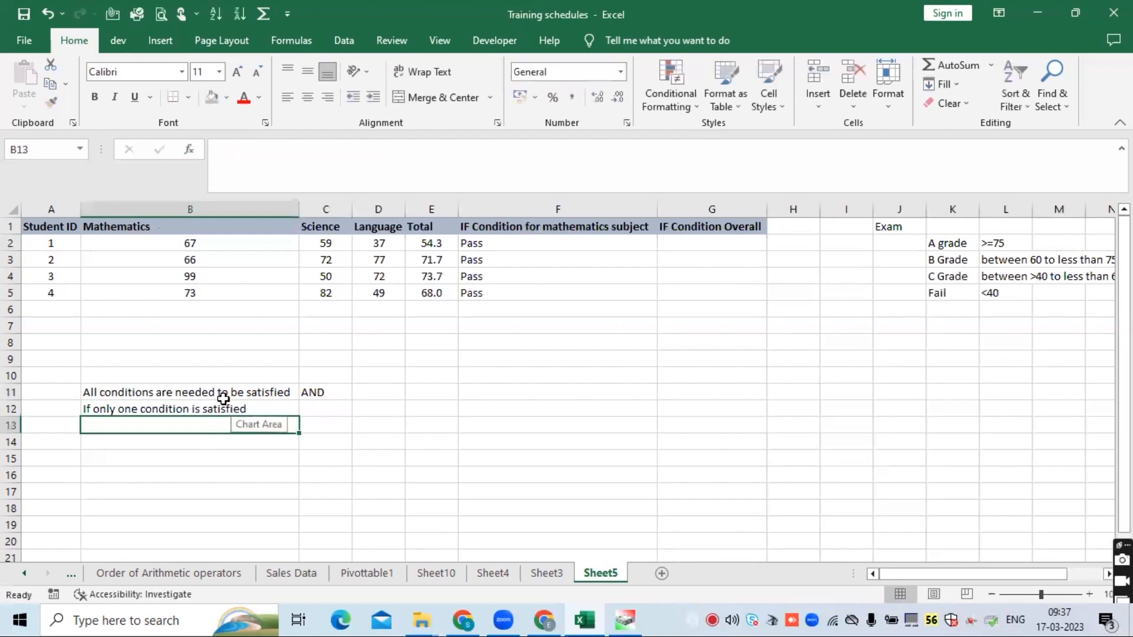
- Edit the B11 note to remove the words needed to be, leaving All conditions are satisfied
click(223, 393)
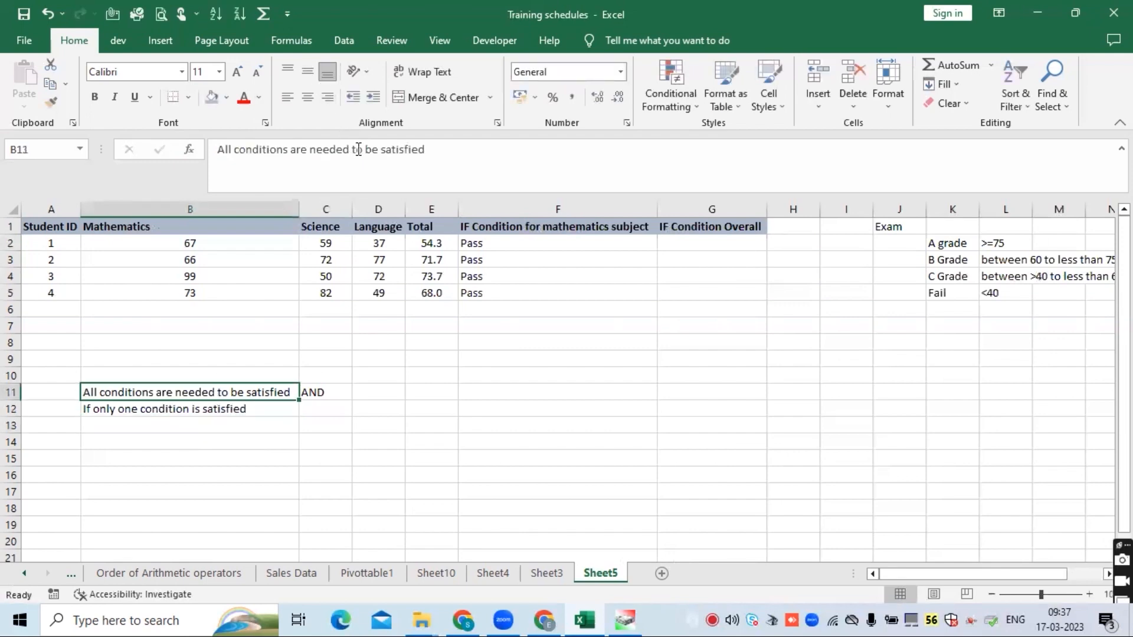
drag(378, 149, 310, 152)
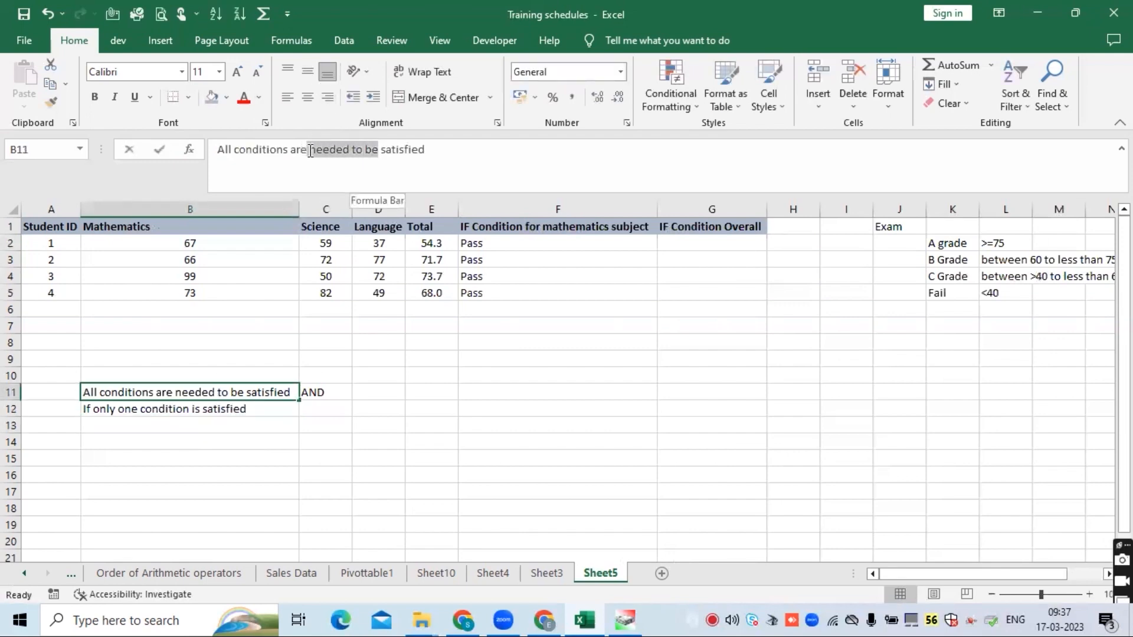
key(BackSpace)
key(Return)
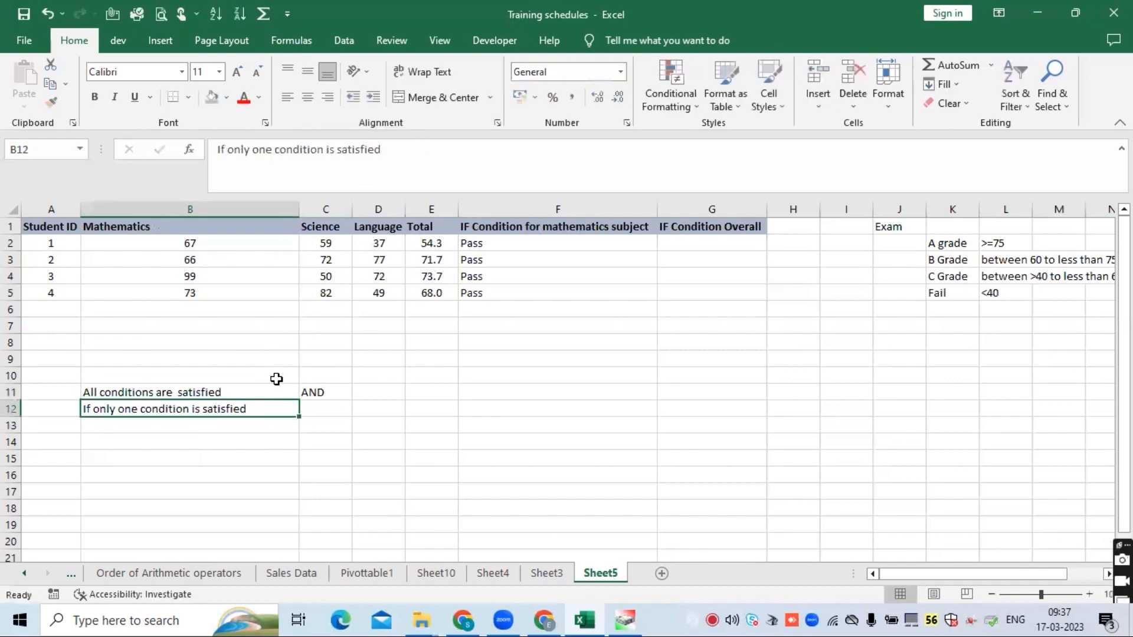
- Enter OR in C12 beside the one-condition note, then select the AND cell C11
click(307, 410)
text(OR)
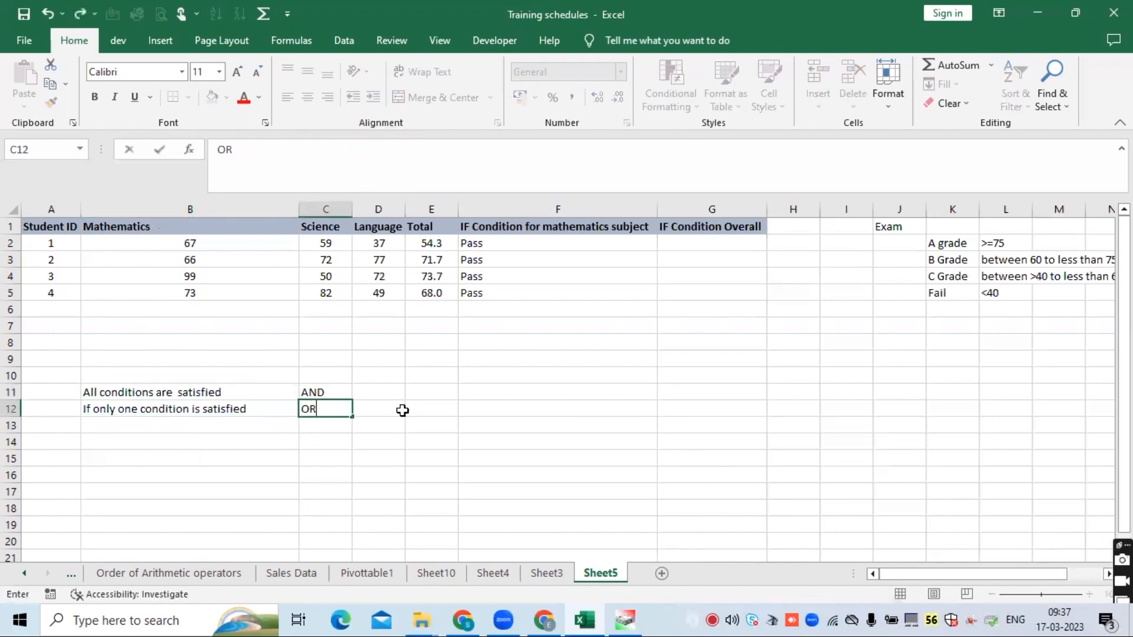
key(Return)
click(328, 392)
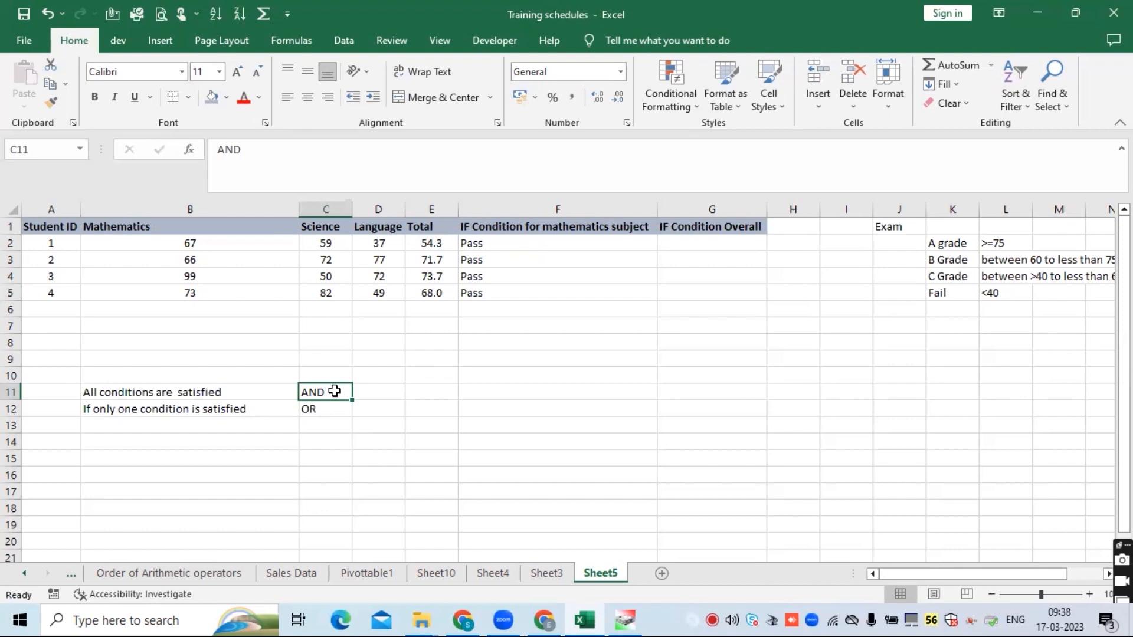
- On Sheet3, apply a fill colour to the If condition and Nested loops in if condition topic cells B5:B6
click(707, 244)
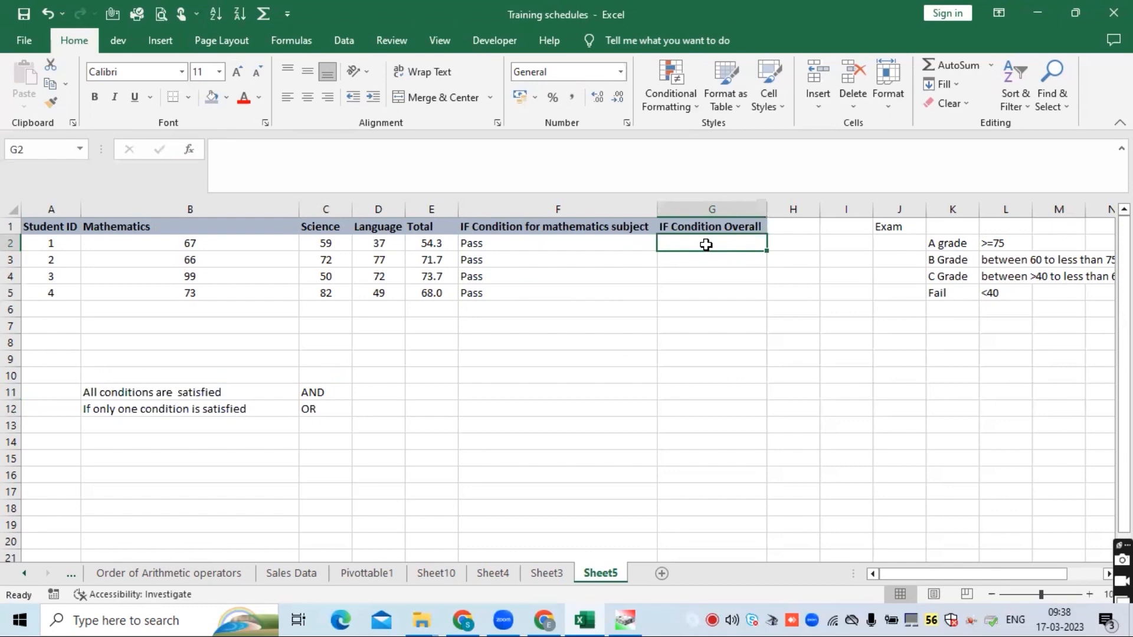
click(558, 573)
click(182, 281)
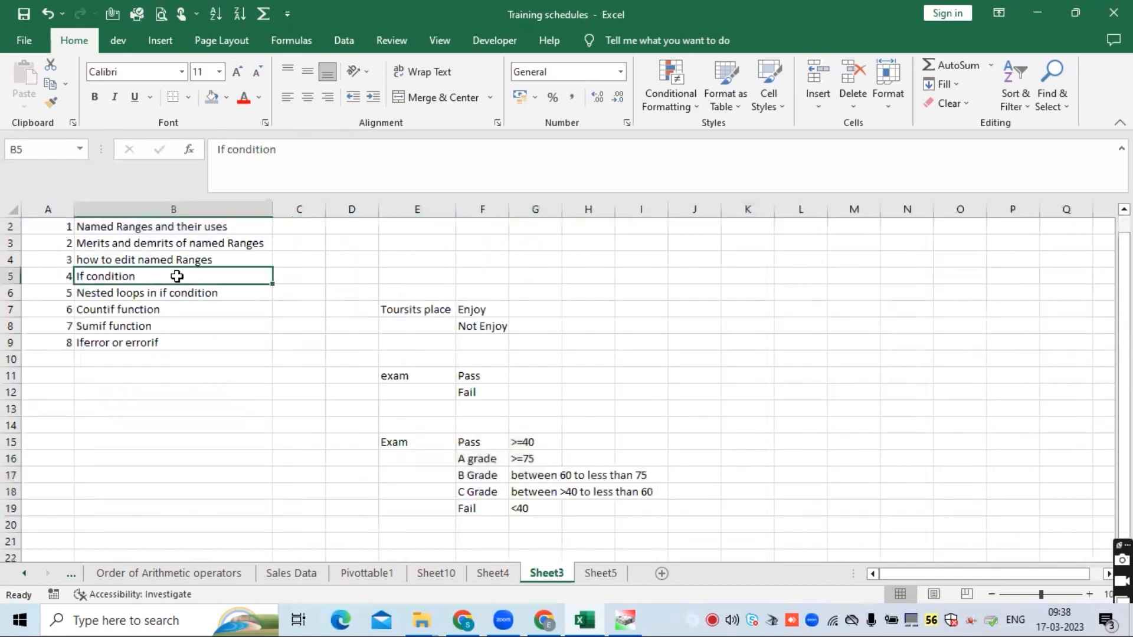
ctrl+click(156, 277)
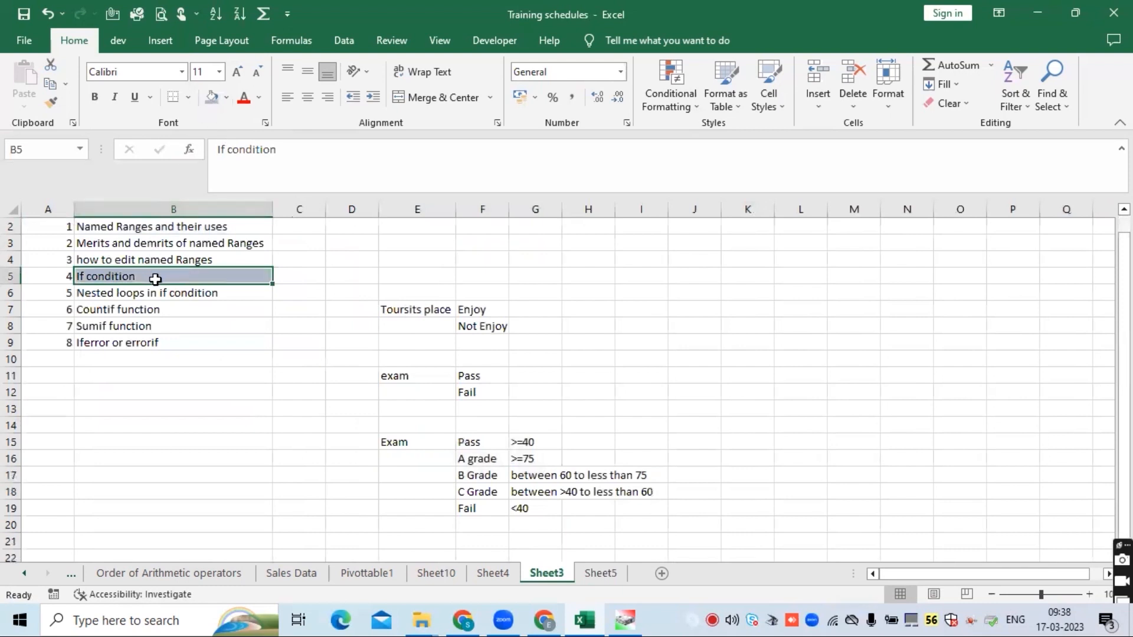
ctrl+click(154, 294)
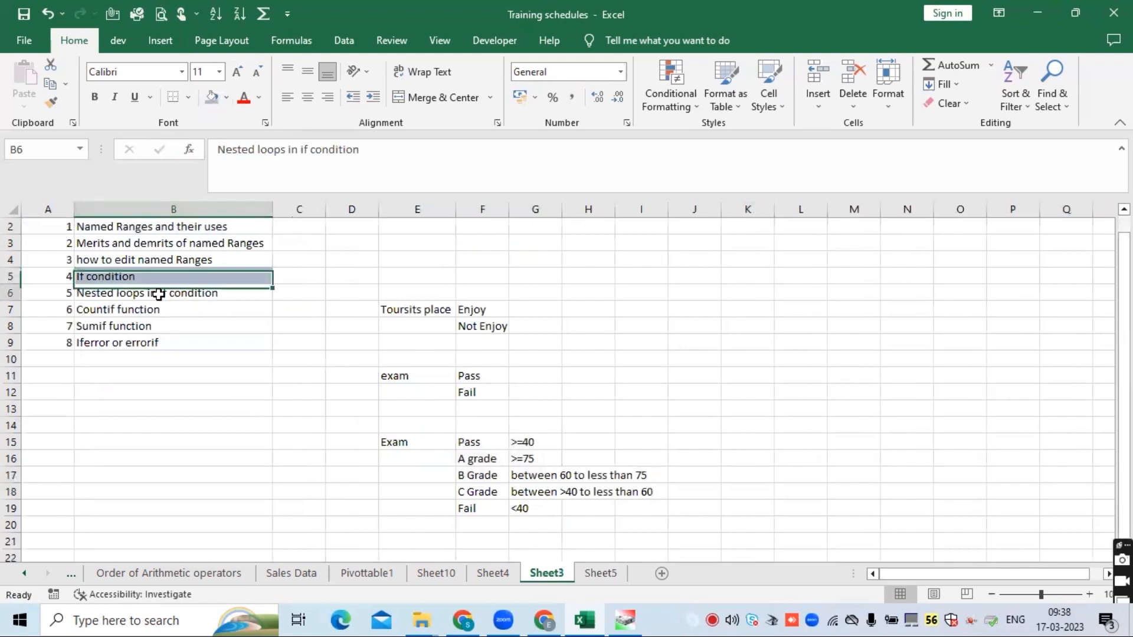
click(212, 99)
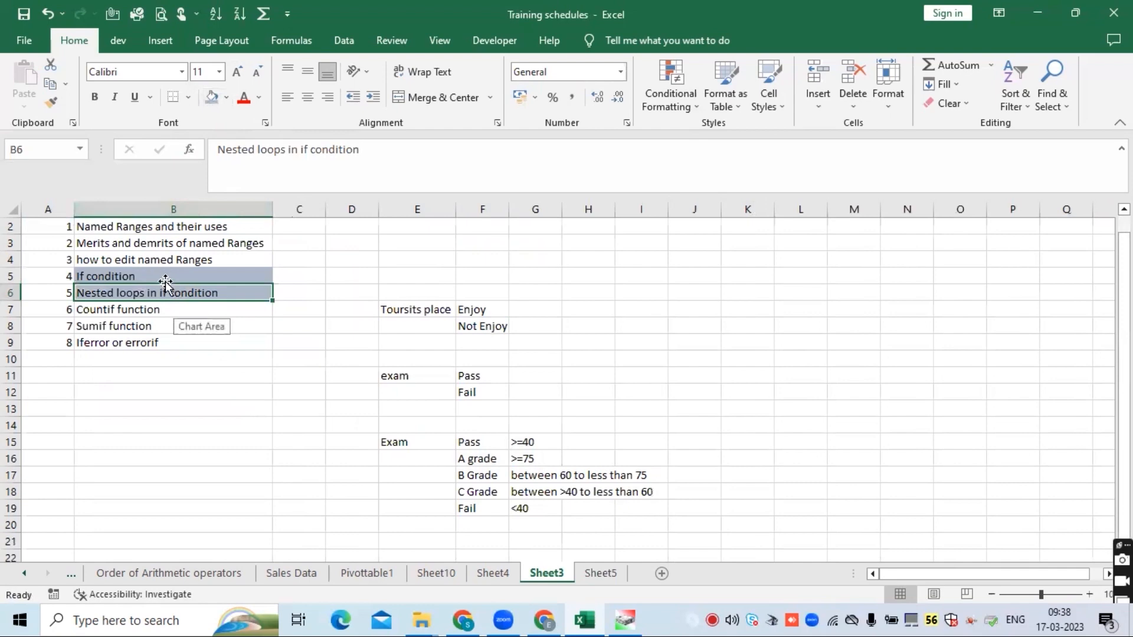
- Return to Sheet5 and start an IF formula in G2 whose condition tests E2>=75, dropping the AND( first typed
click(595, 574)
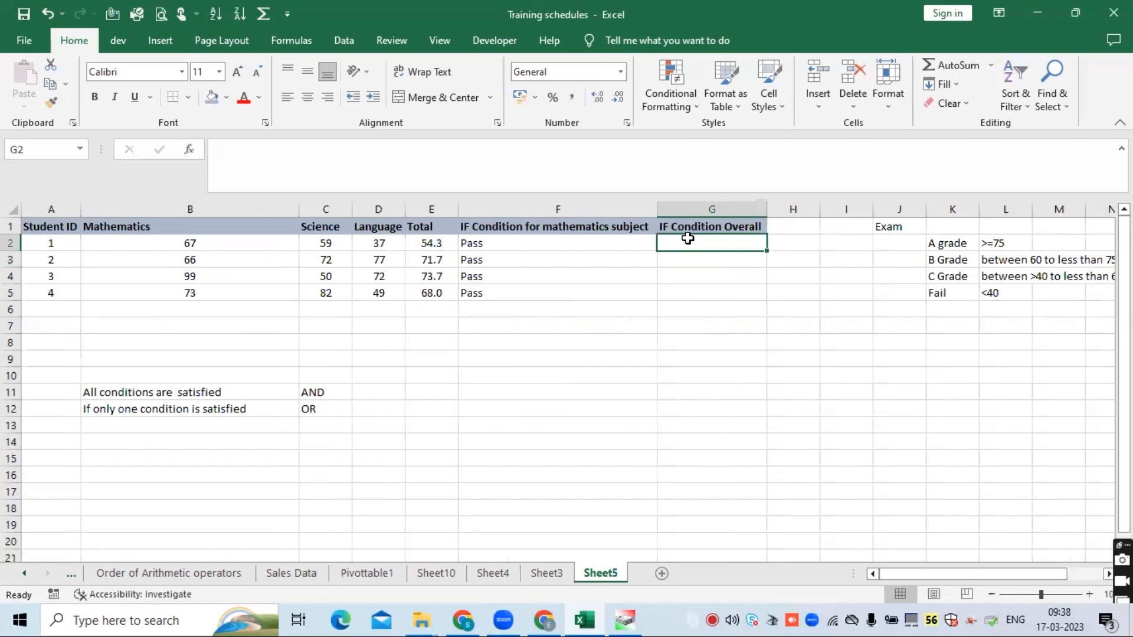
text(=)
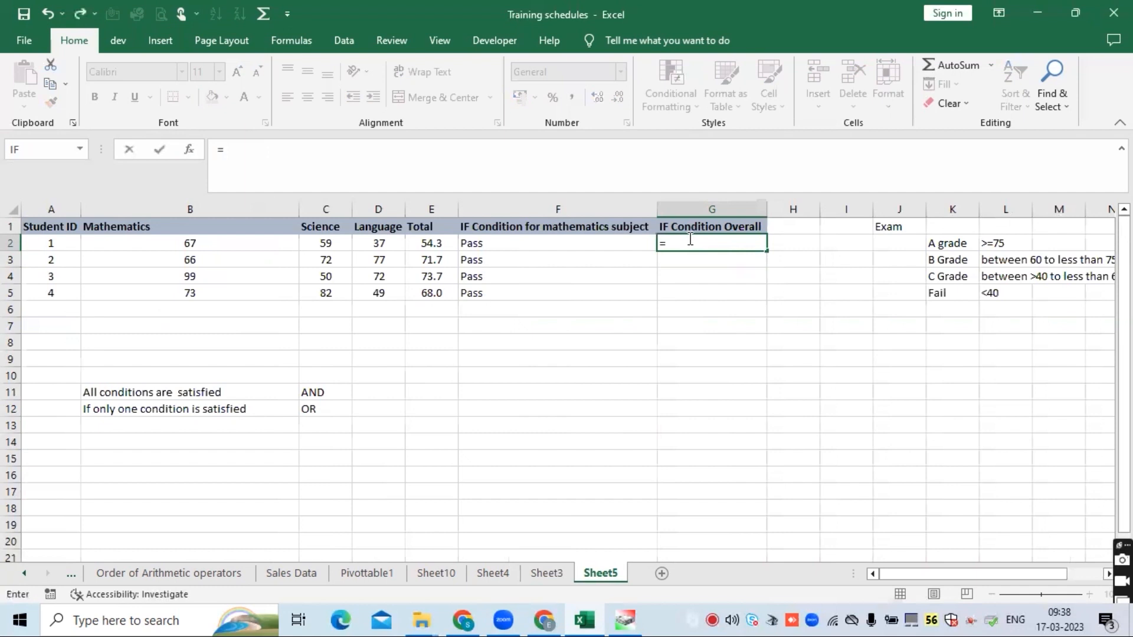
text(IF()
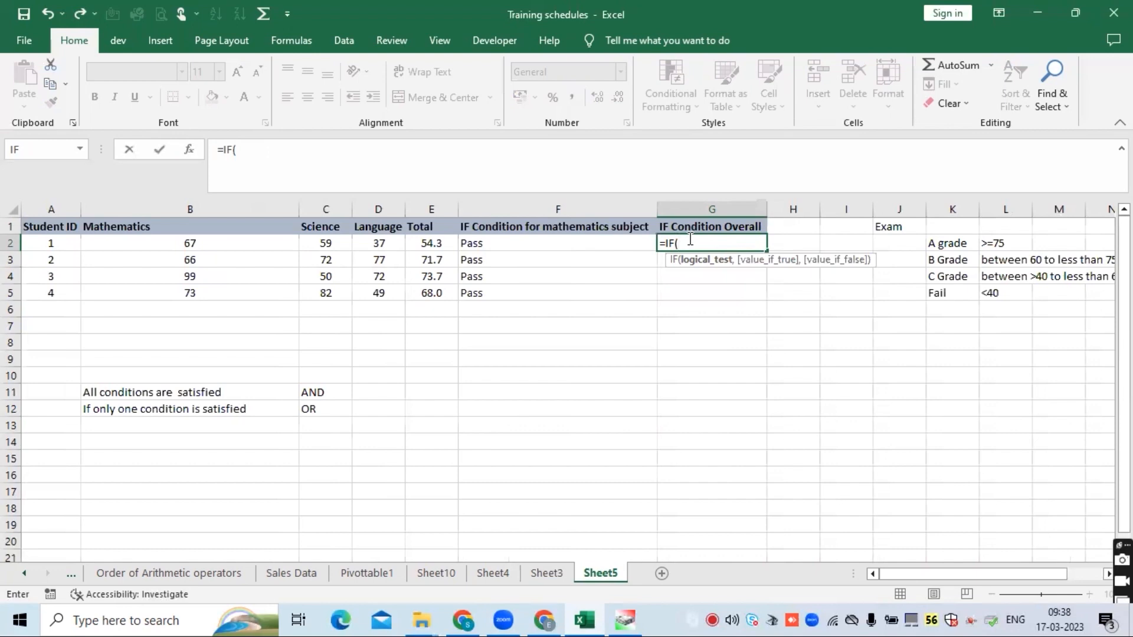
text(AND)
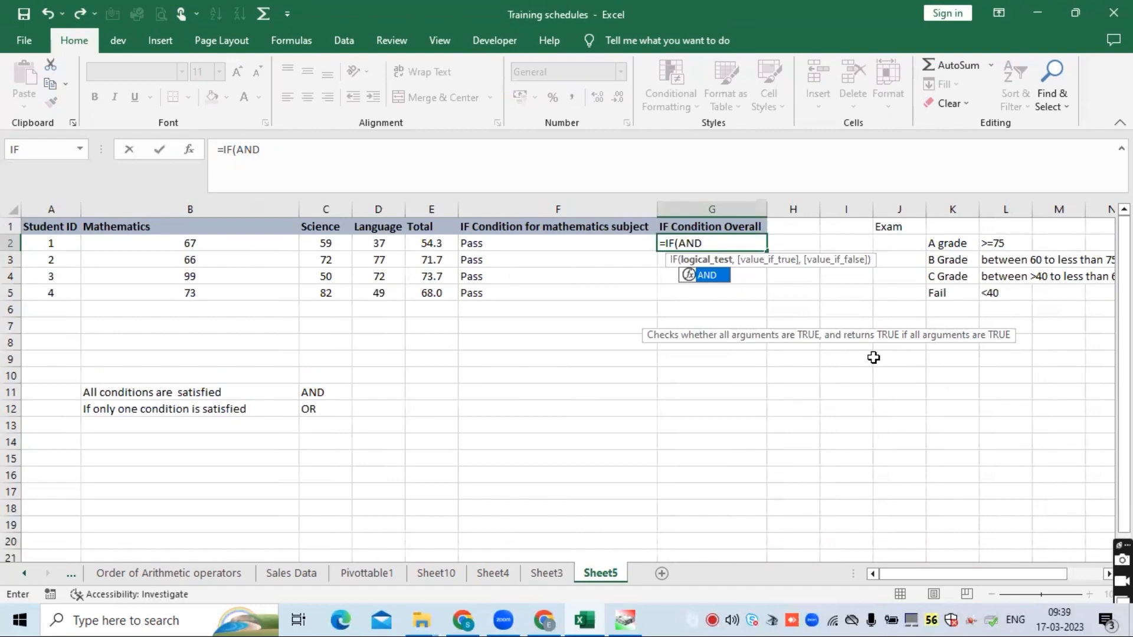
text(()
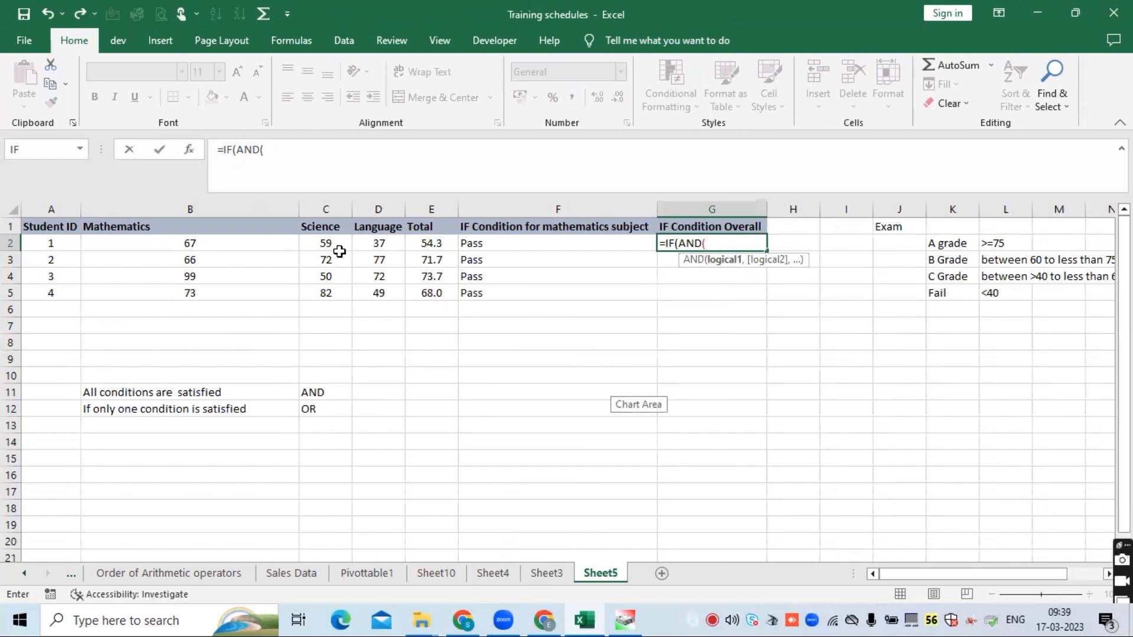
click(433, 243)
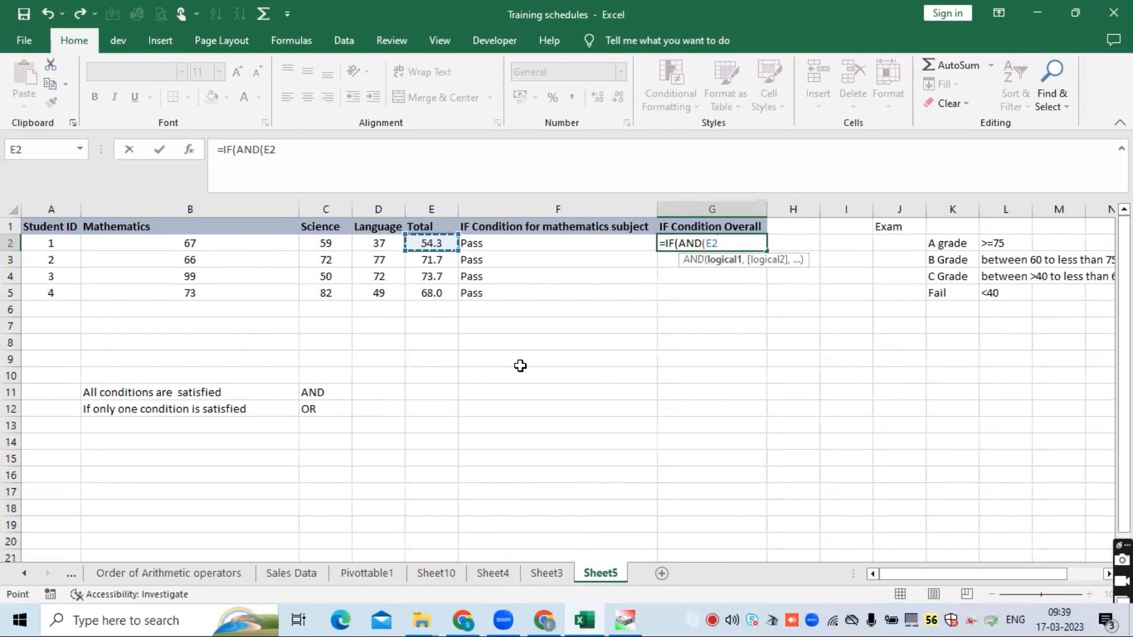
text(>=75)
click(709, 243)
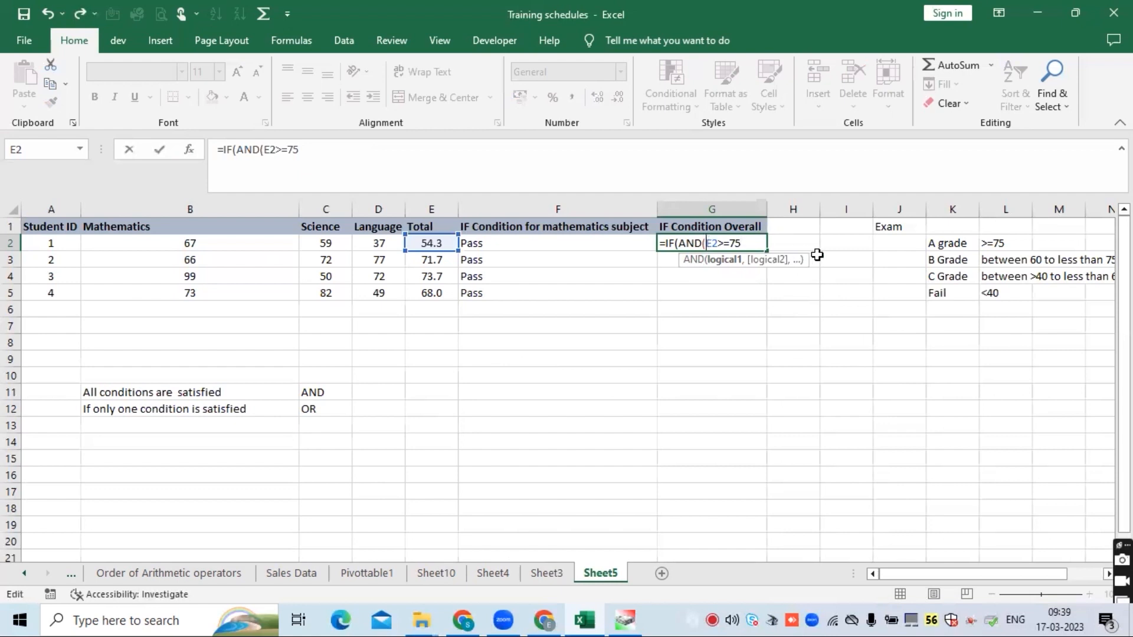
key(BackSpace)
key(BackSpace)
key(BackSpace)
key(BackSpace)
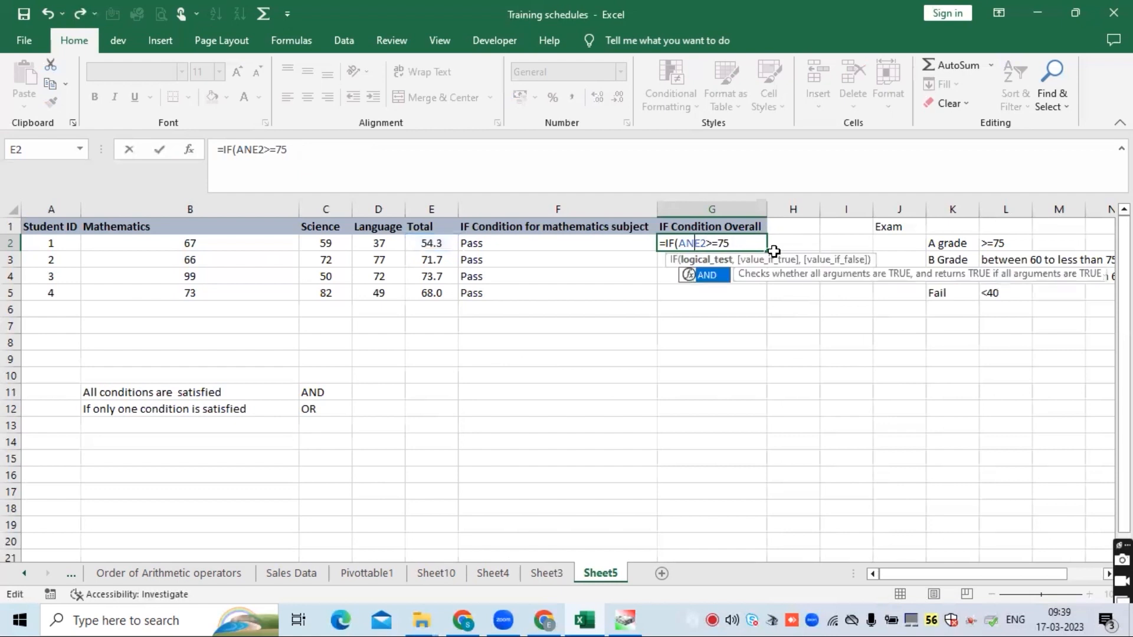
- Add "A Grade" as the IF formula's true value followed by a comma
click(717, 244)
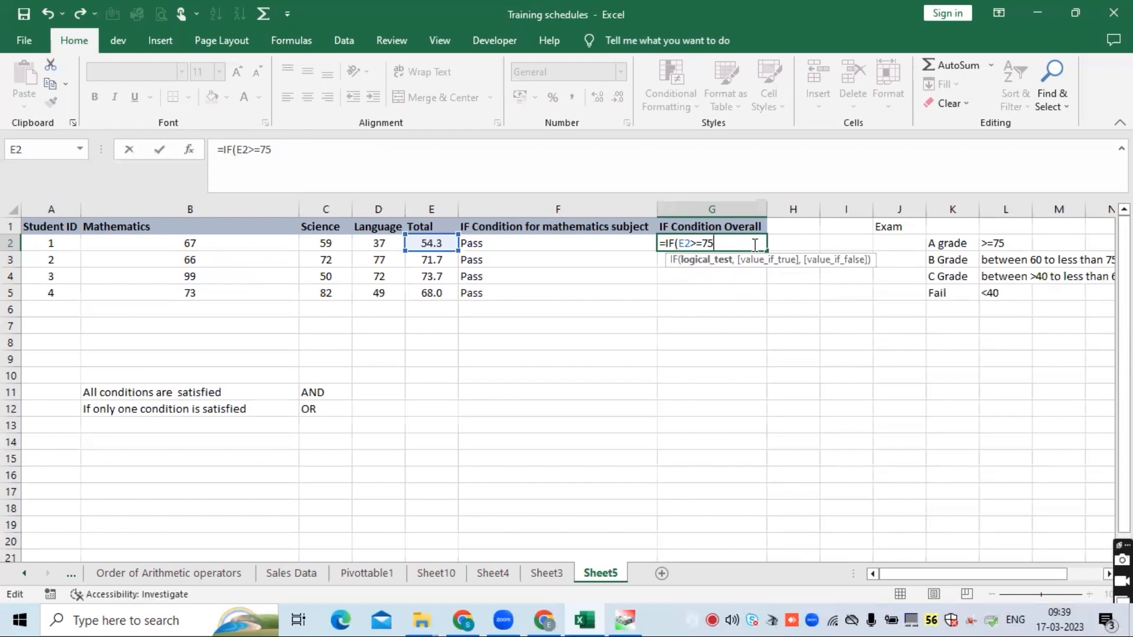
text(,)
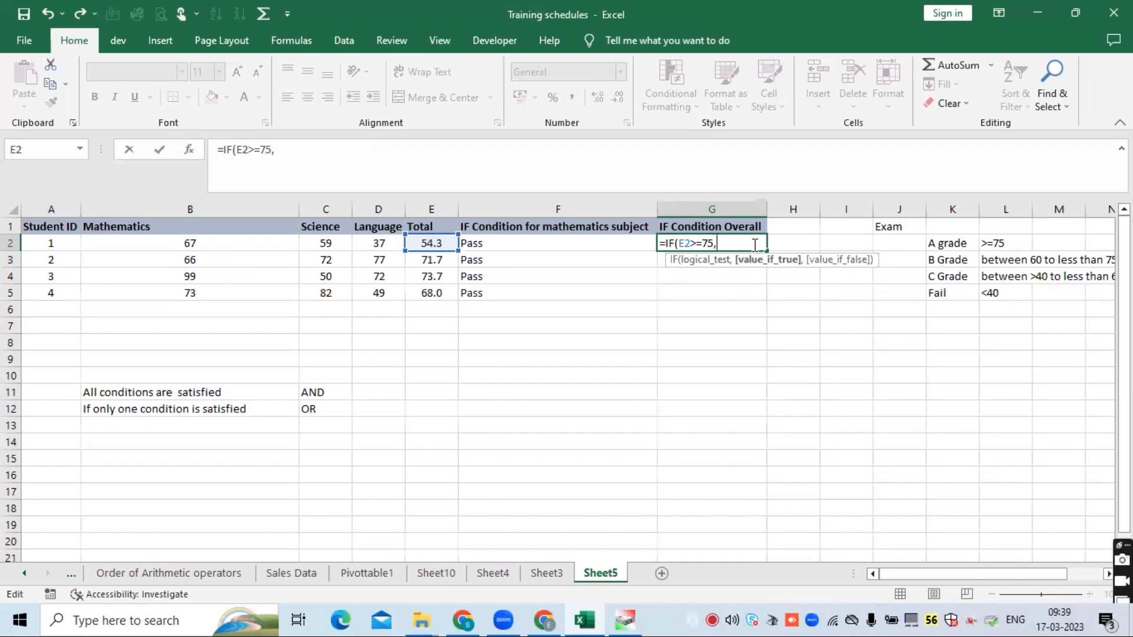
text("a Grade)
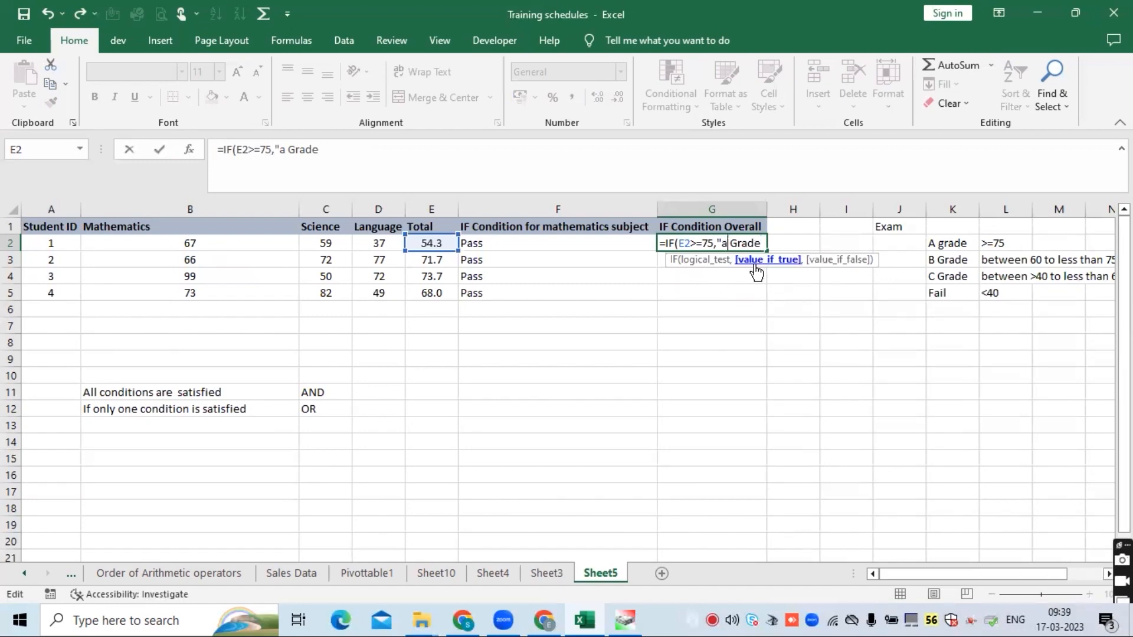
key(Left)
key(Left)
key(Left)
key(Left)
key(Left)
key(Left)
key(BackSpace)
text(A)
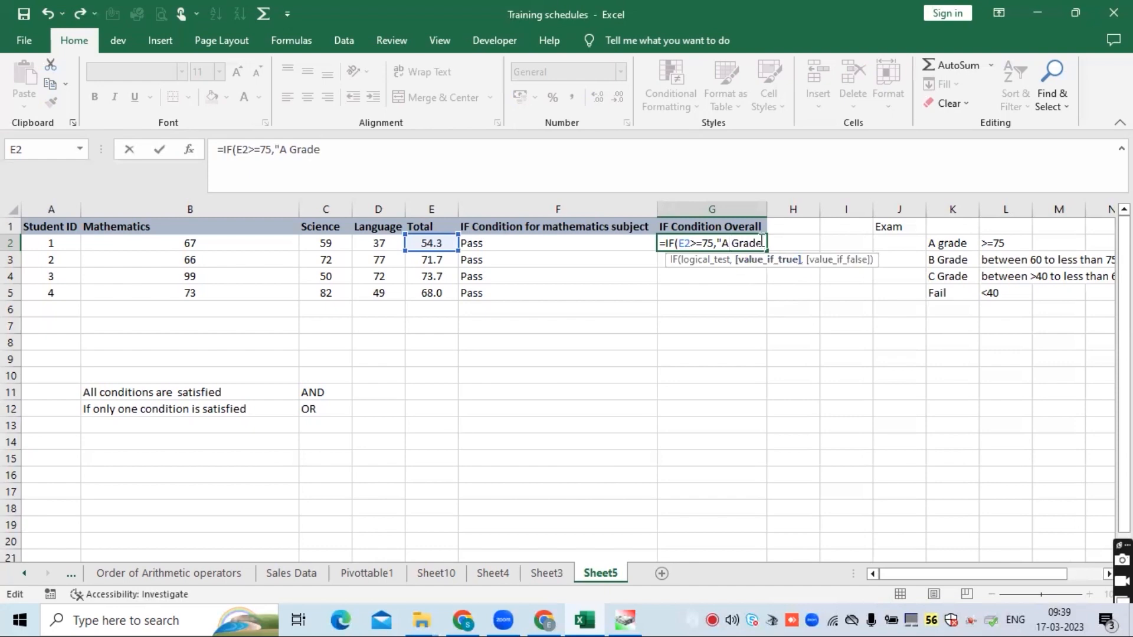
click(762, 244)
text(",)
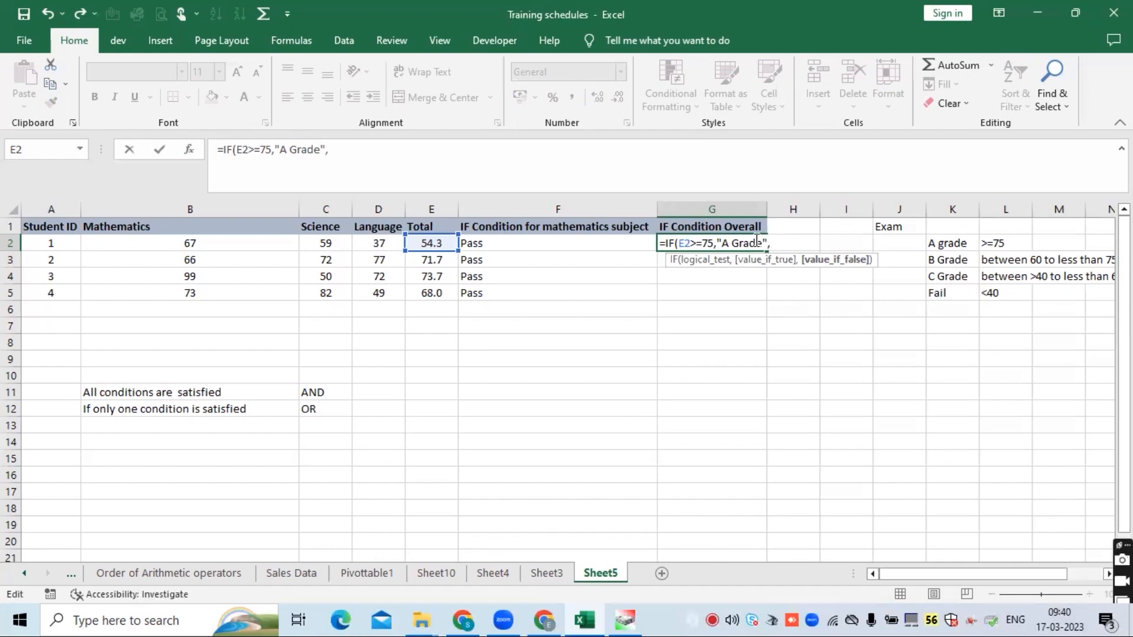
text(IF)
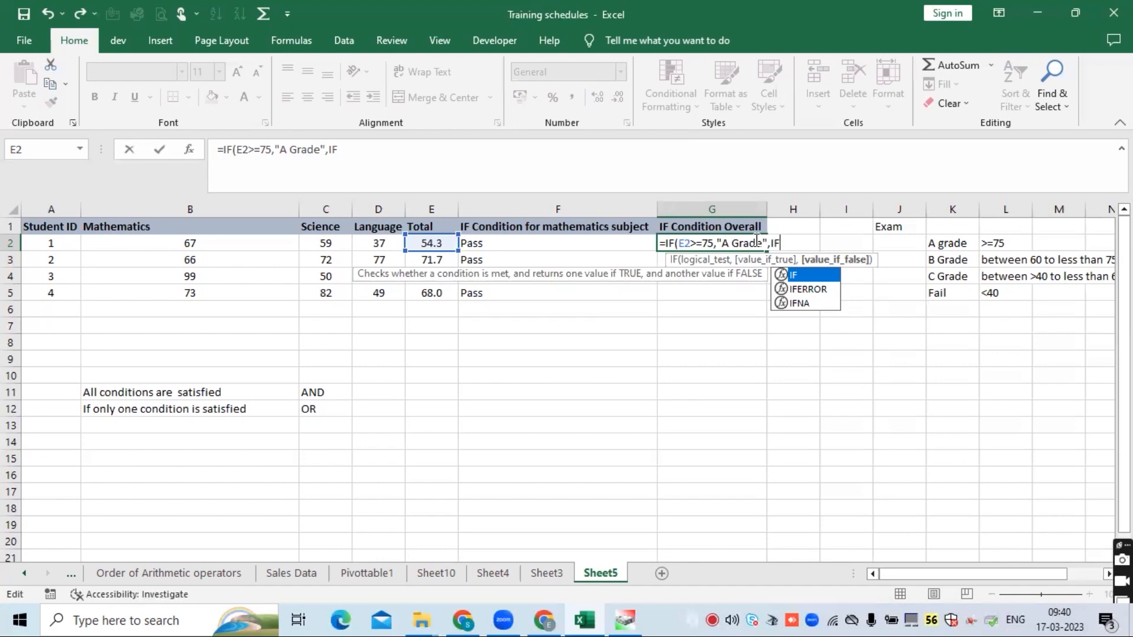
- Begin a nested IF as the false value with the condition E2>=60
text(()
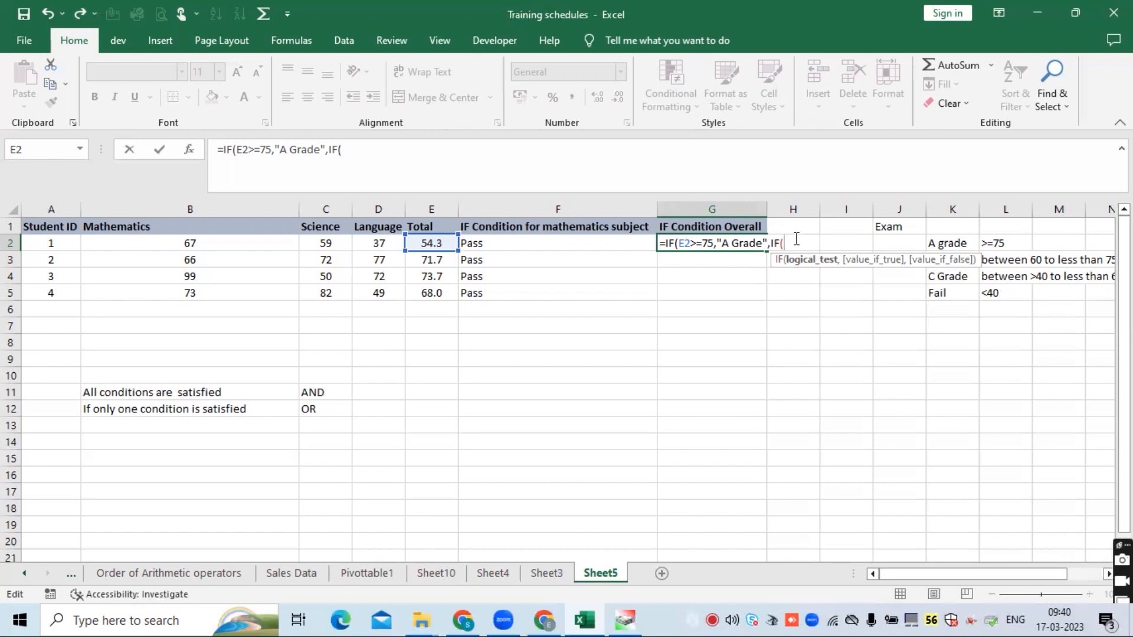
click(427, 244)
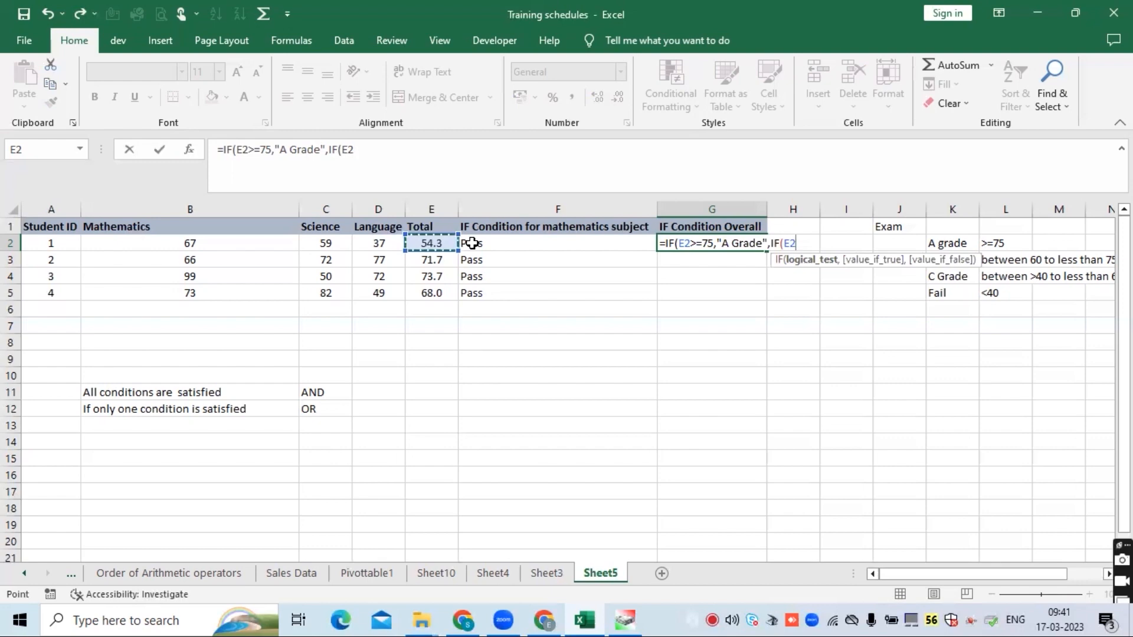
text(>=)
text(60)
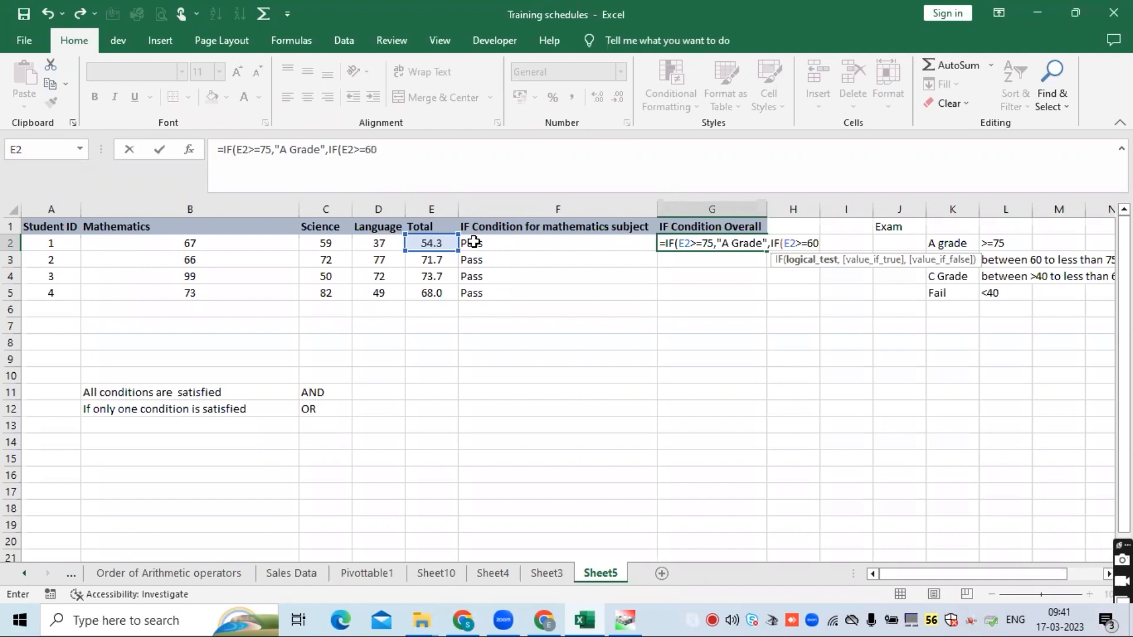
text(,)
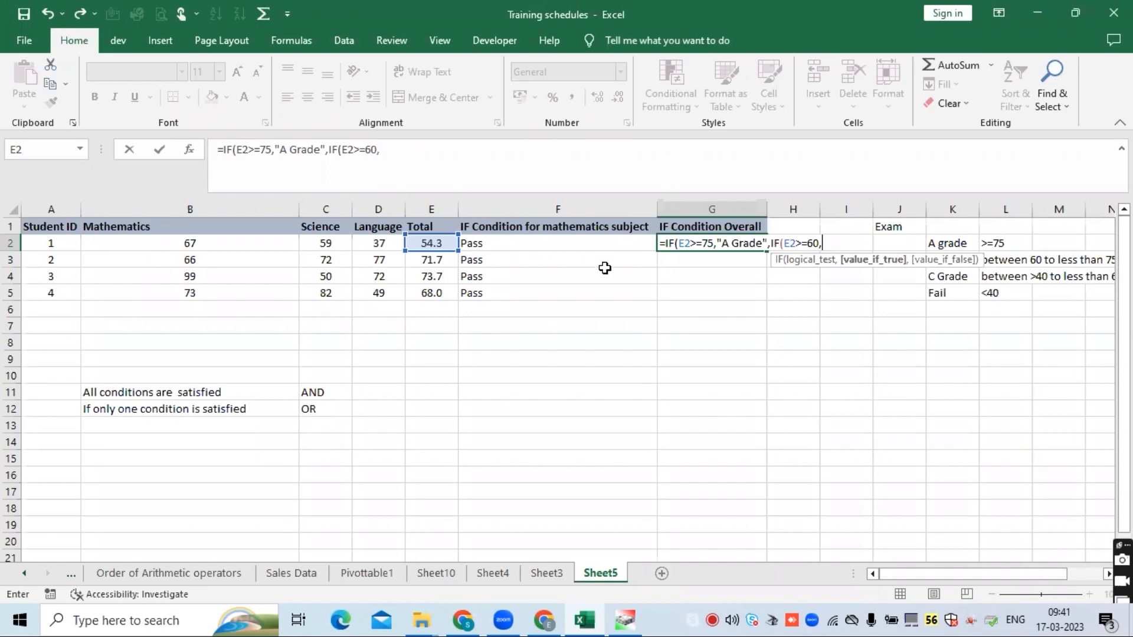
- Wrap the nested condition in AND so it reads AND(E2>=60,E2<75)
click(784, 237)
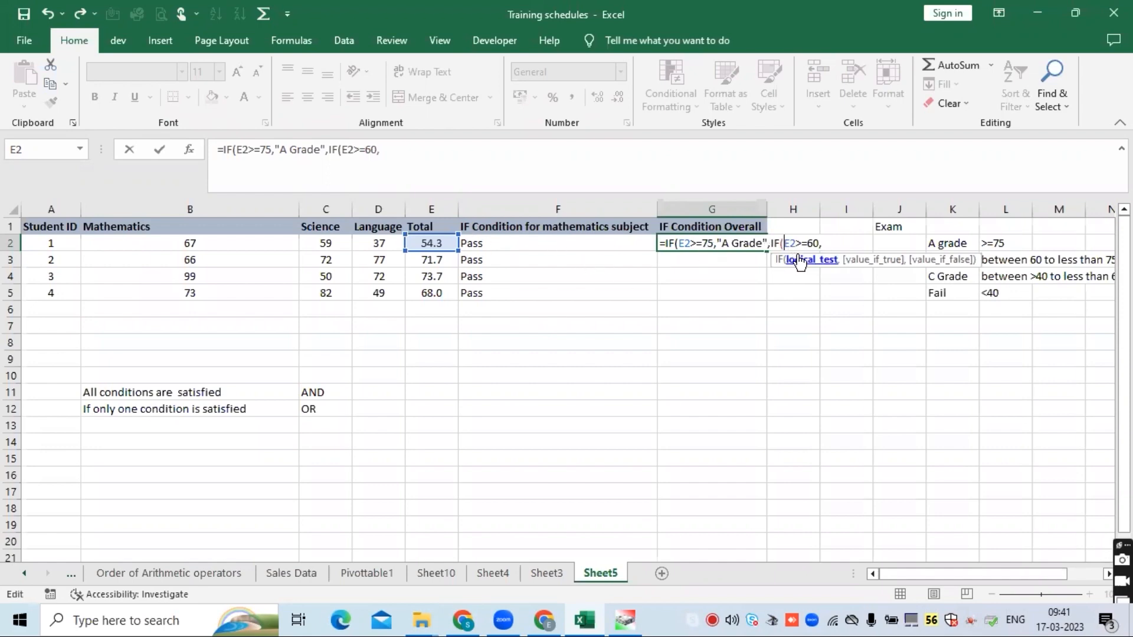
text(AND()
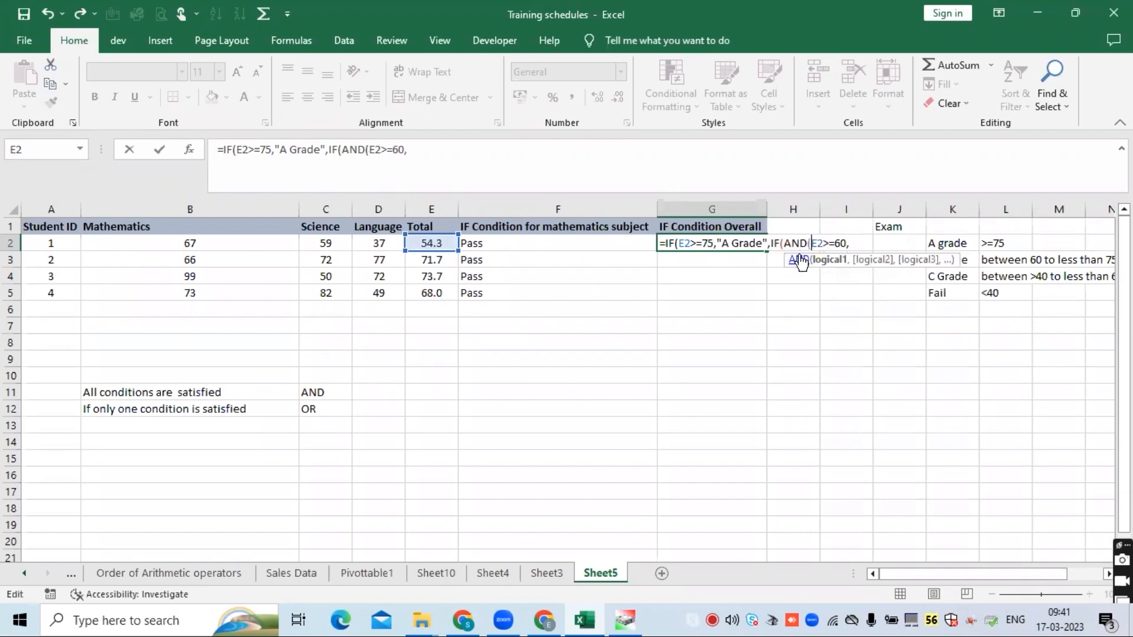
click(859, 243)
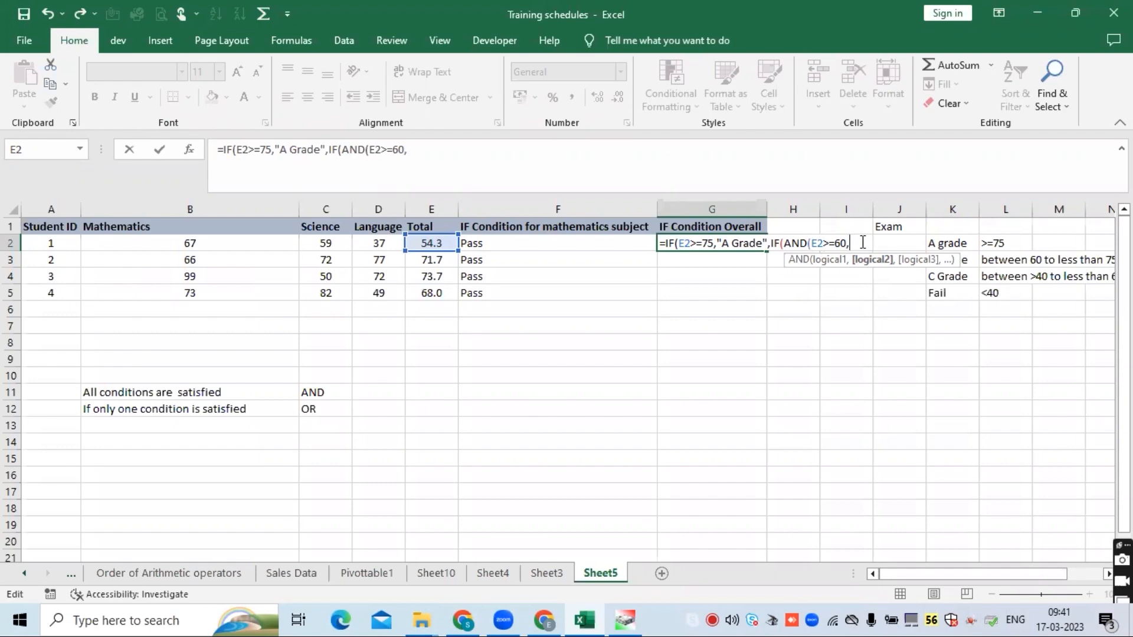
click(427, 242)
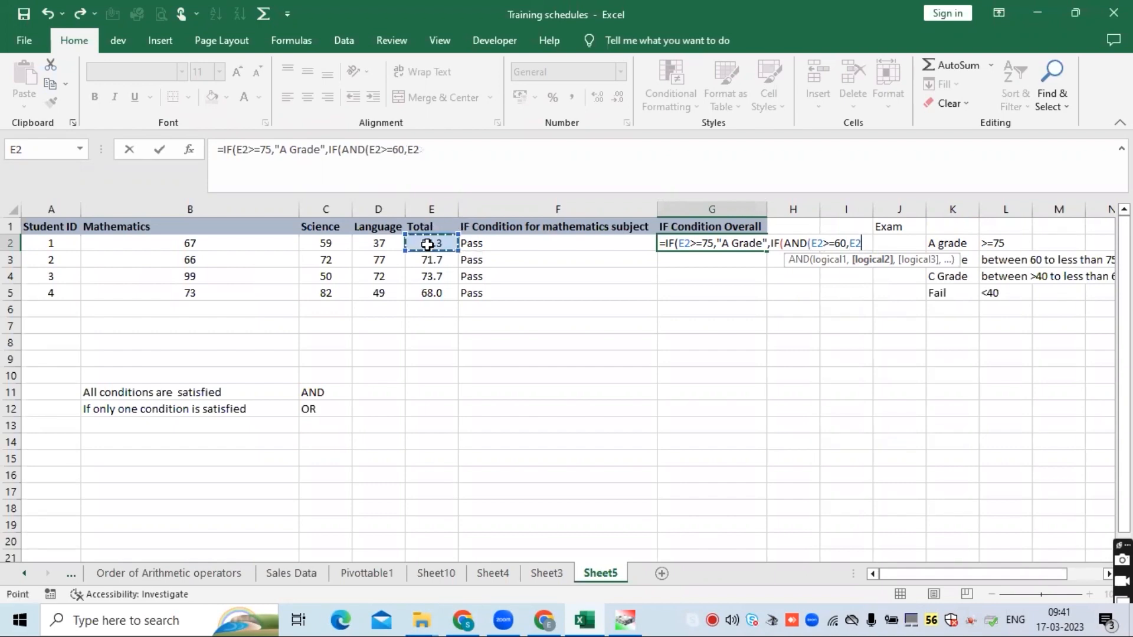
text(<75))
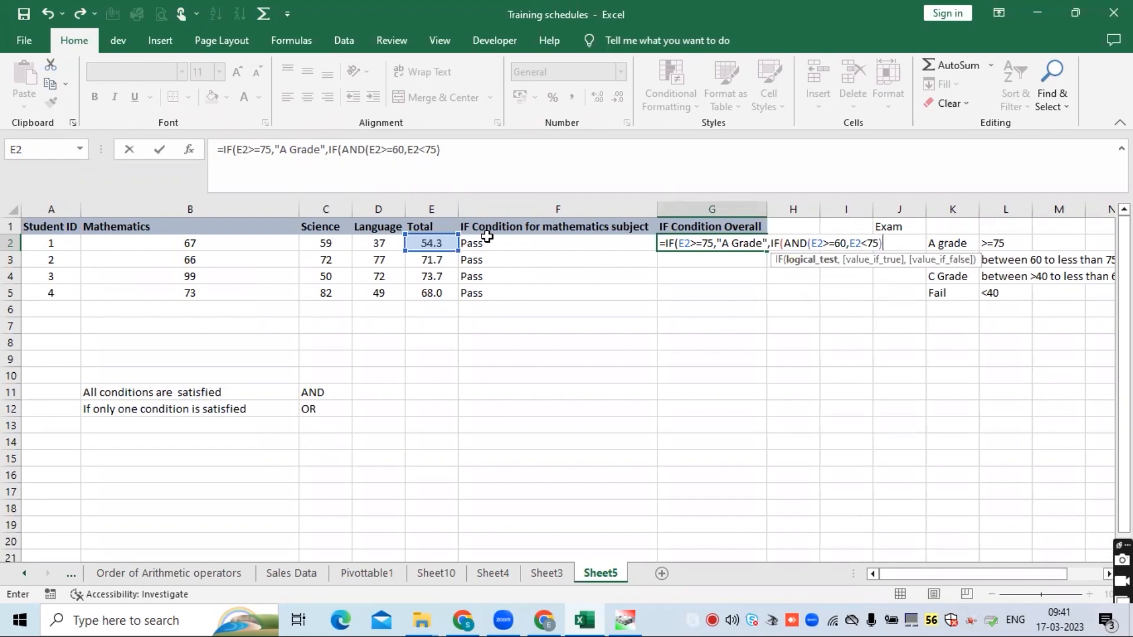
- Add "B Grade" as the nested IF's true value followed by a comma
click(824, 243)
click(864, 244)
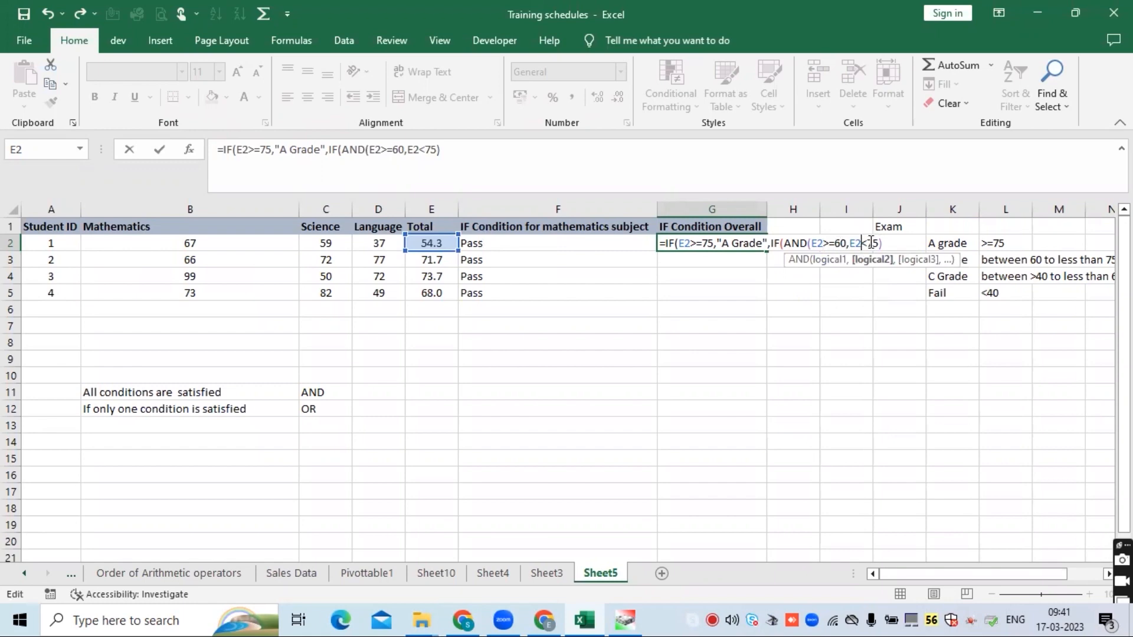
click(889, 243)
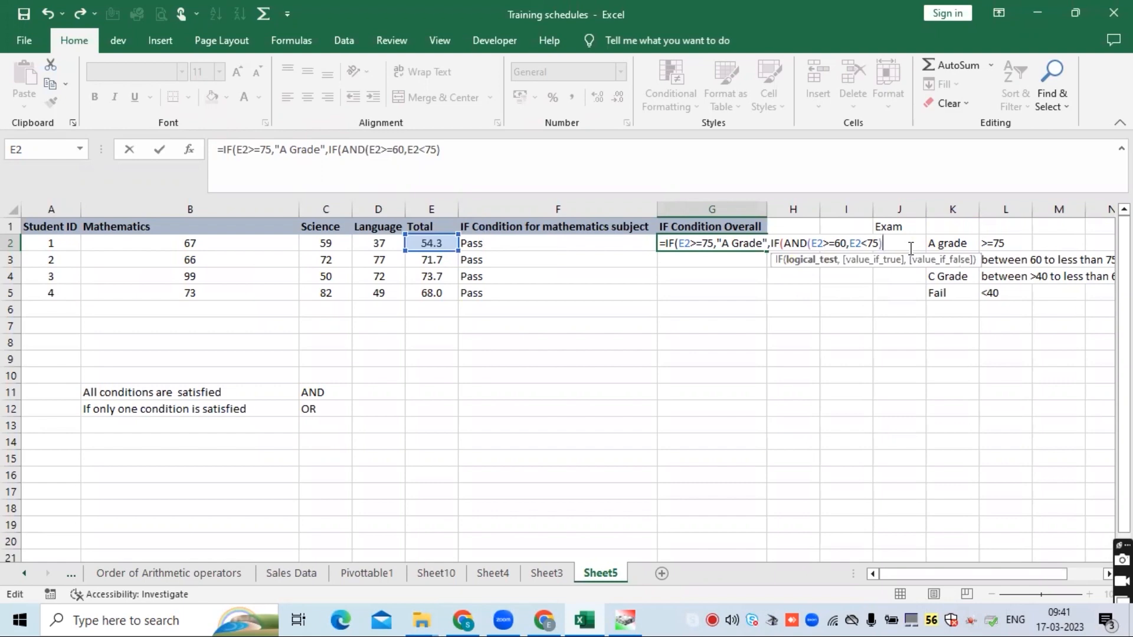
text(,)
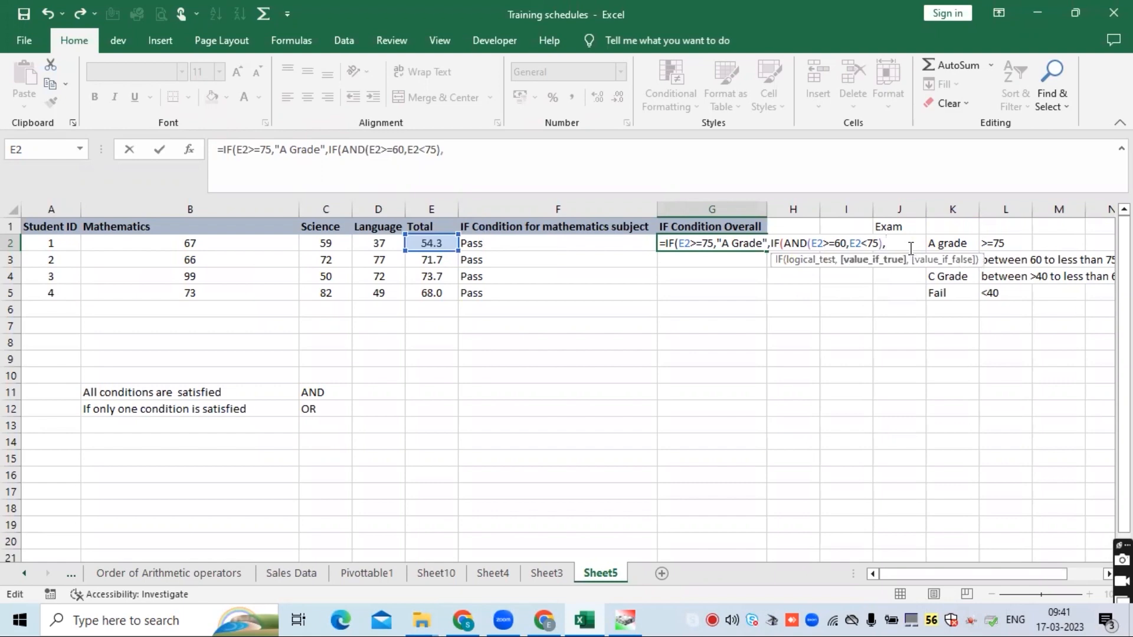
text("B Grade",)
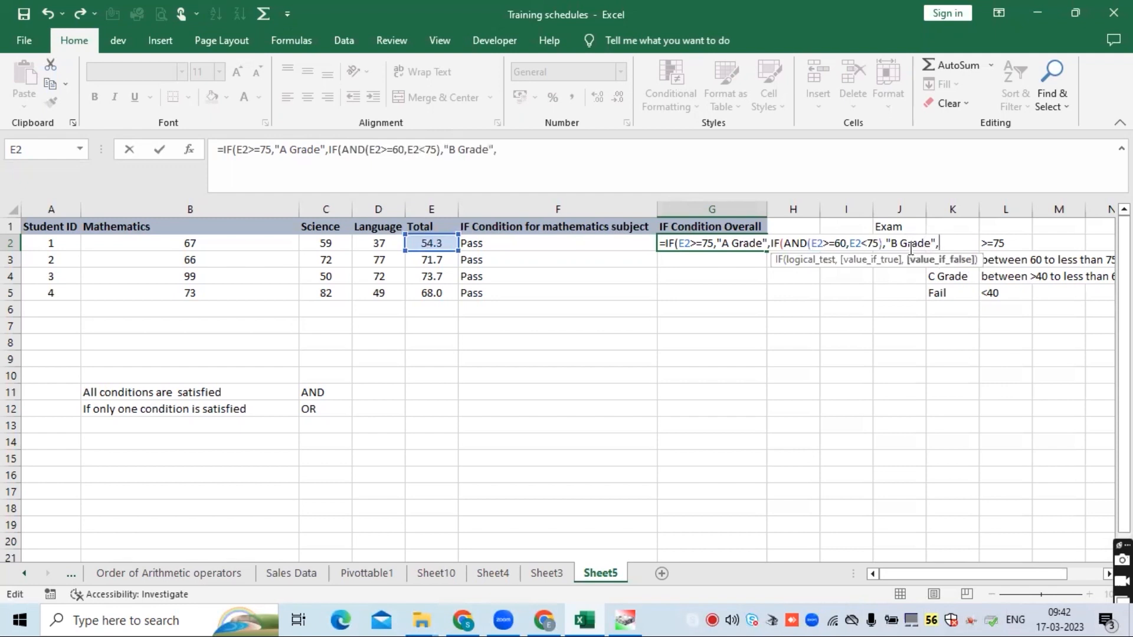
- Replace the trailing comma and begin a third nested IF as the B Grade IF's false value
key(BackSpace)
text(,i)
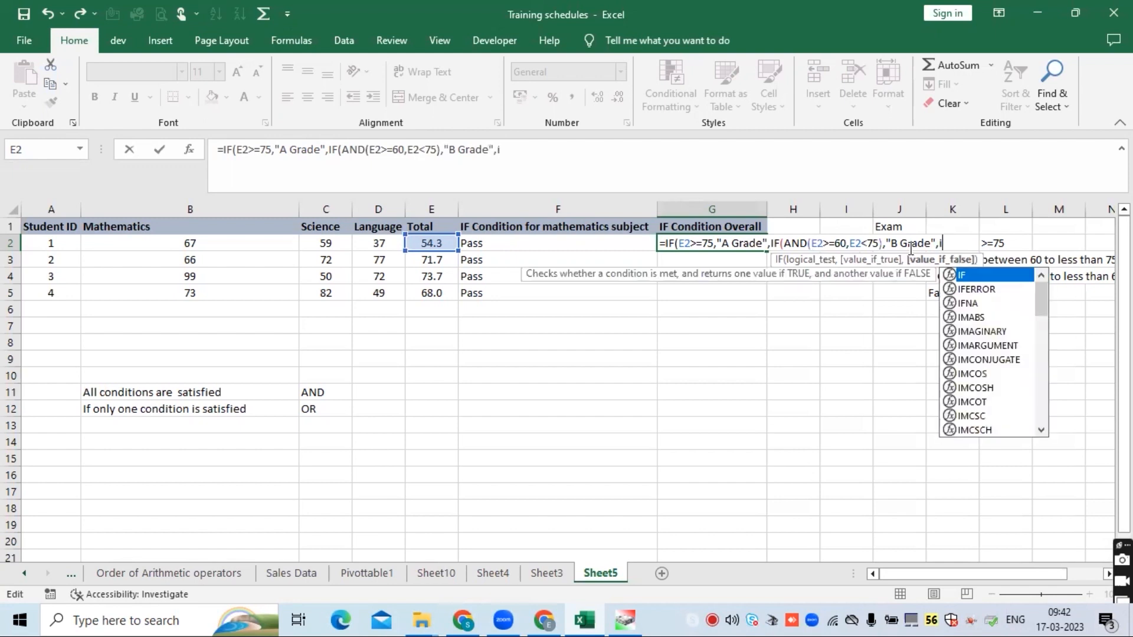
text(F()
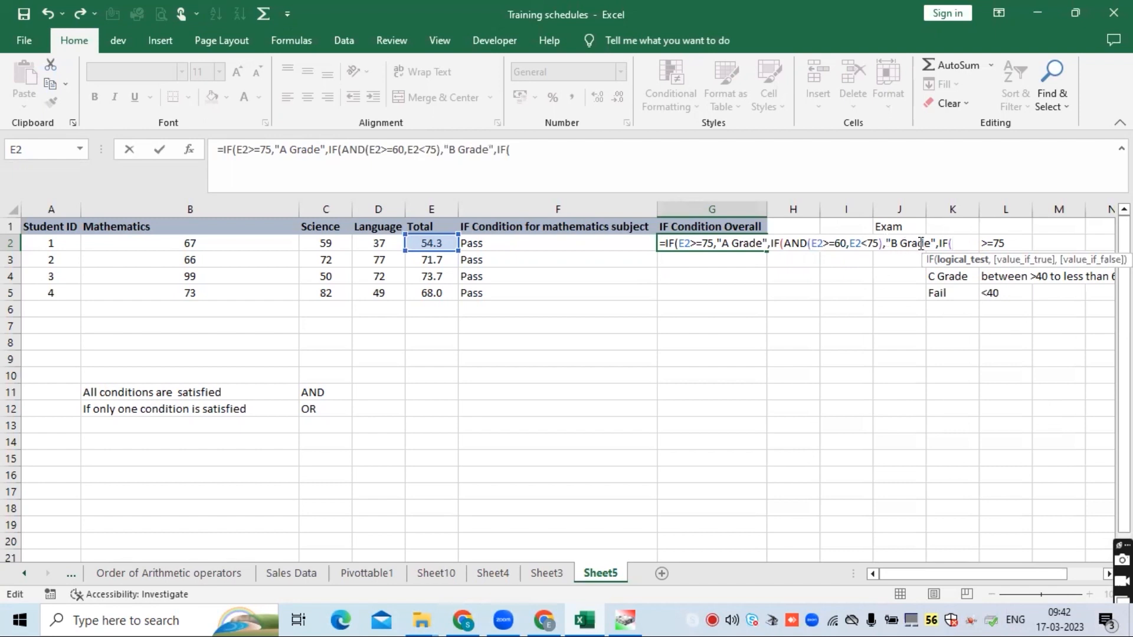
- Copy the AND condition and "B Grade" value and paste them into the new nested IF
drag(934, 243, 788, 244)
key(ctrl+c)
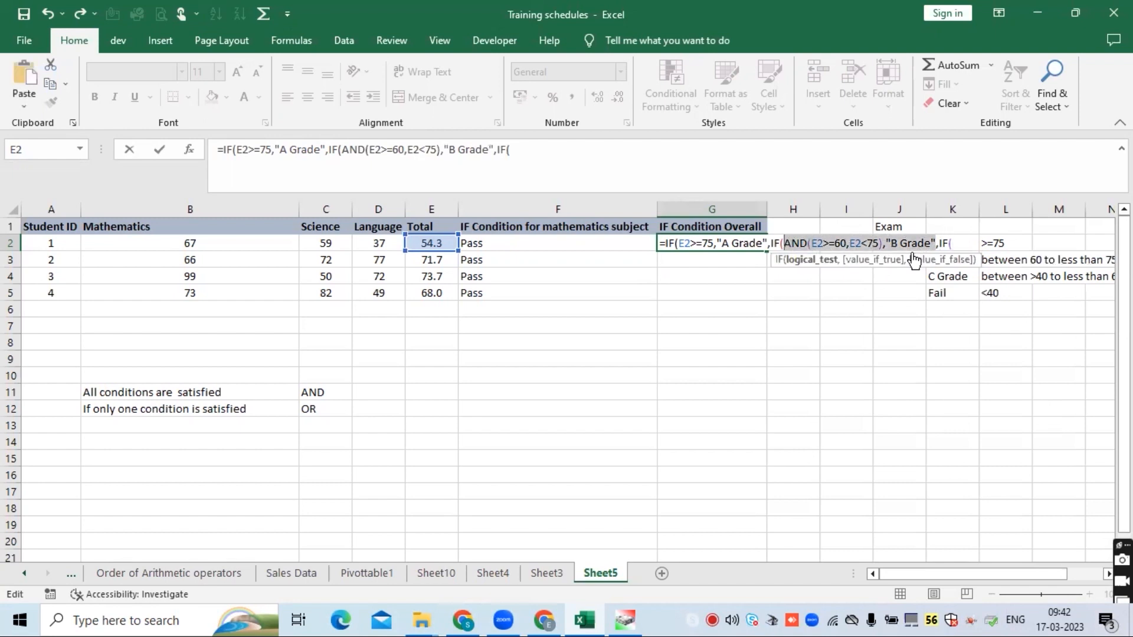
click(959, 242)
key(ctrl+v)
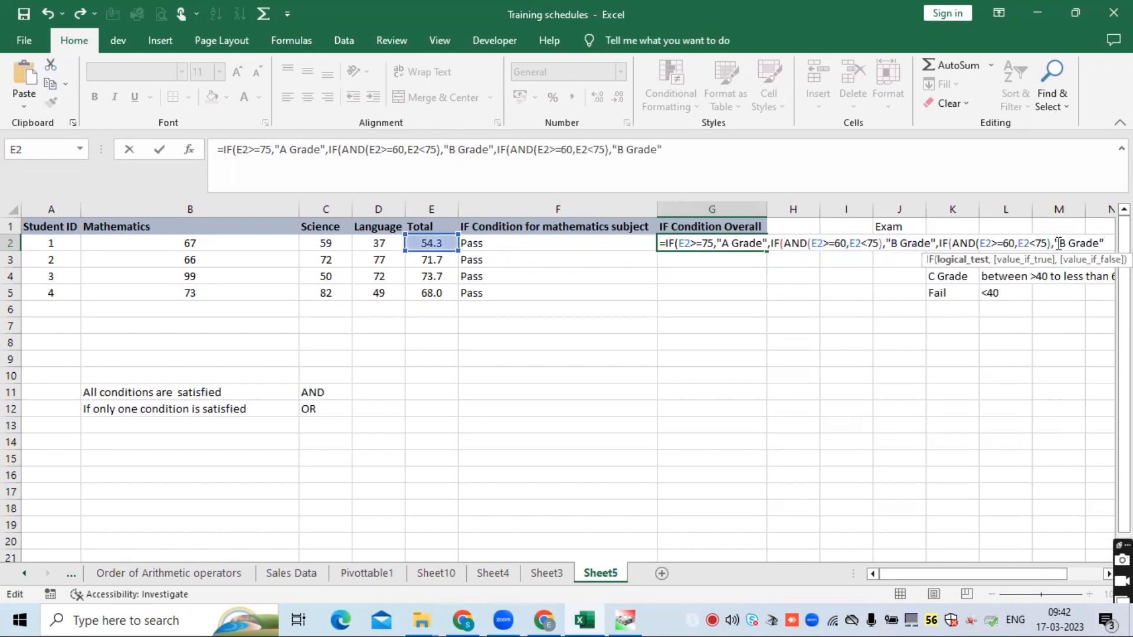
- Edit the pasted condition so it reads AND(E2>=40,E2<60)
click(1015, 243)
key(BackSpace)
key(BackSpace)
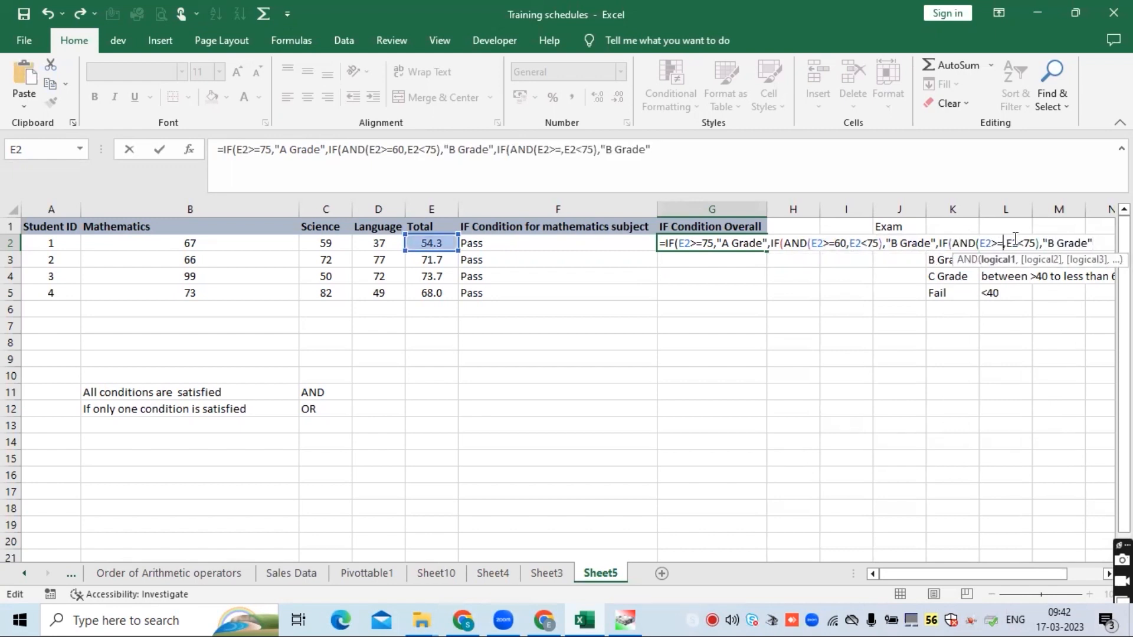
text(40)
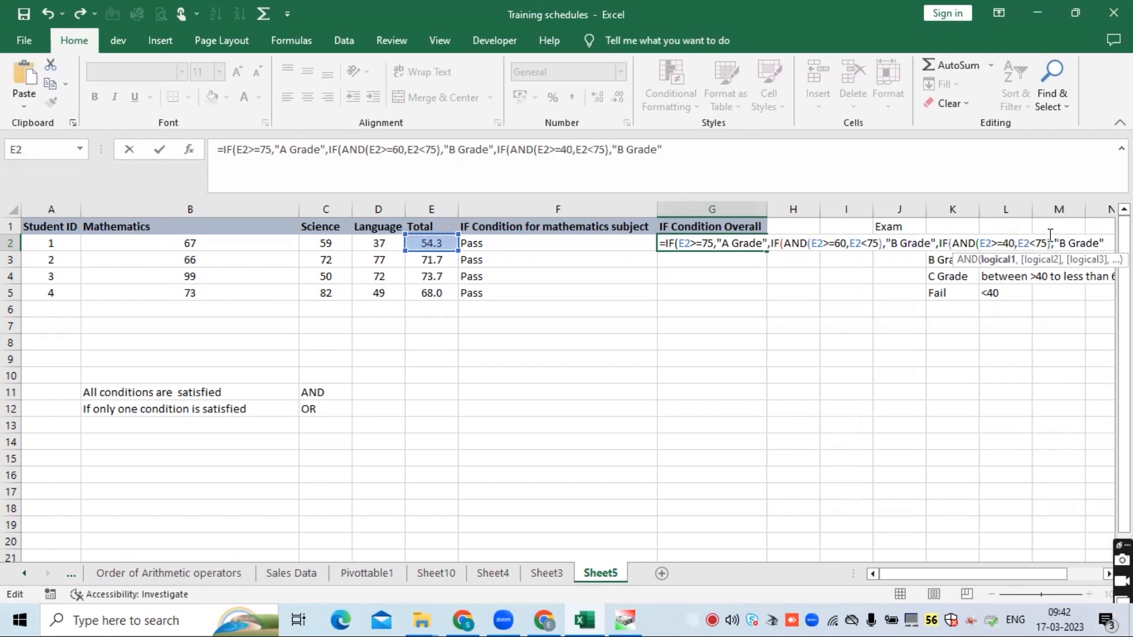
click(1046, 242)
key(BackSpace)
key(BackSpace)
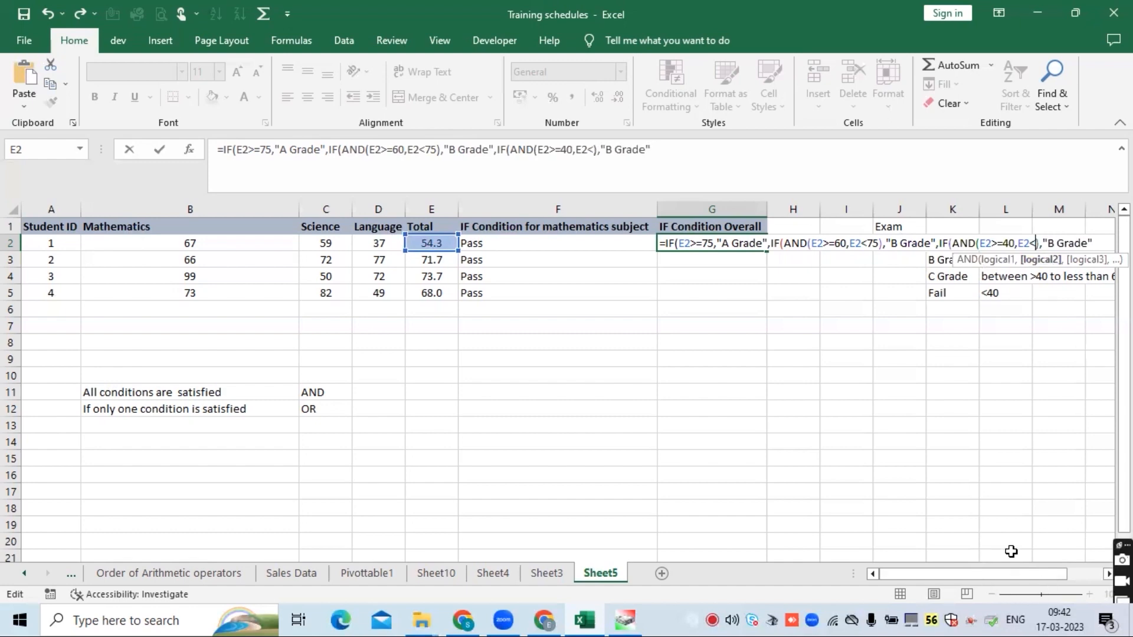
text(60)
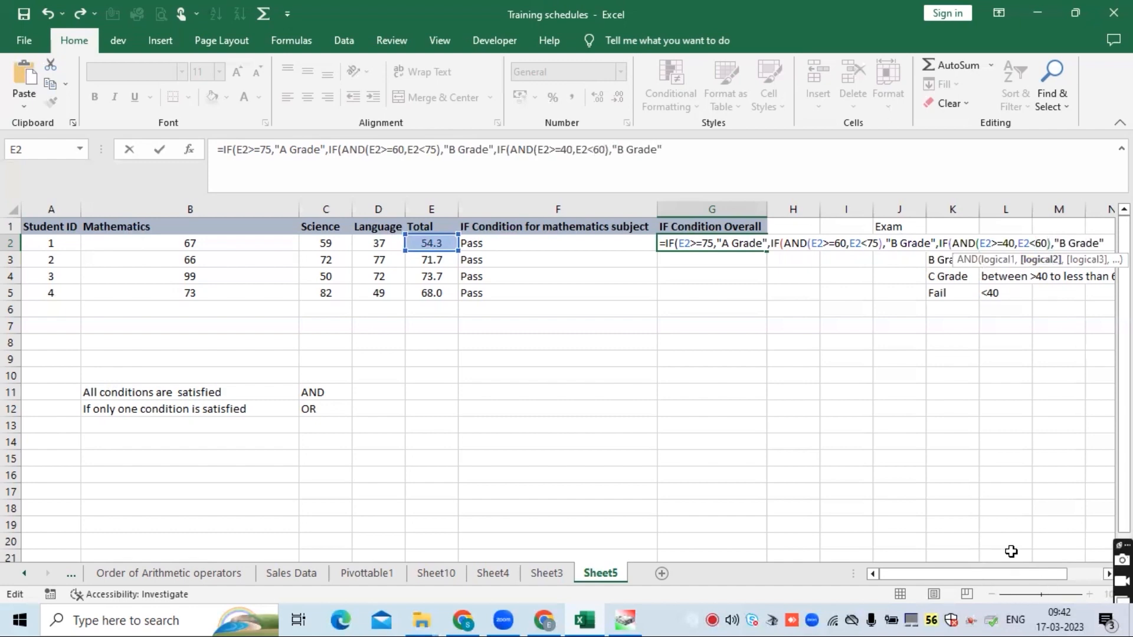
- Change the pasted true value to "C Grade" and close the innermost IF
click(1066, 242)
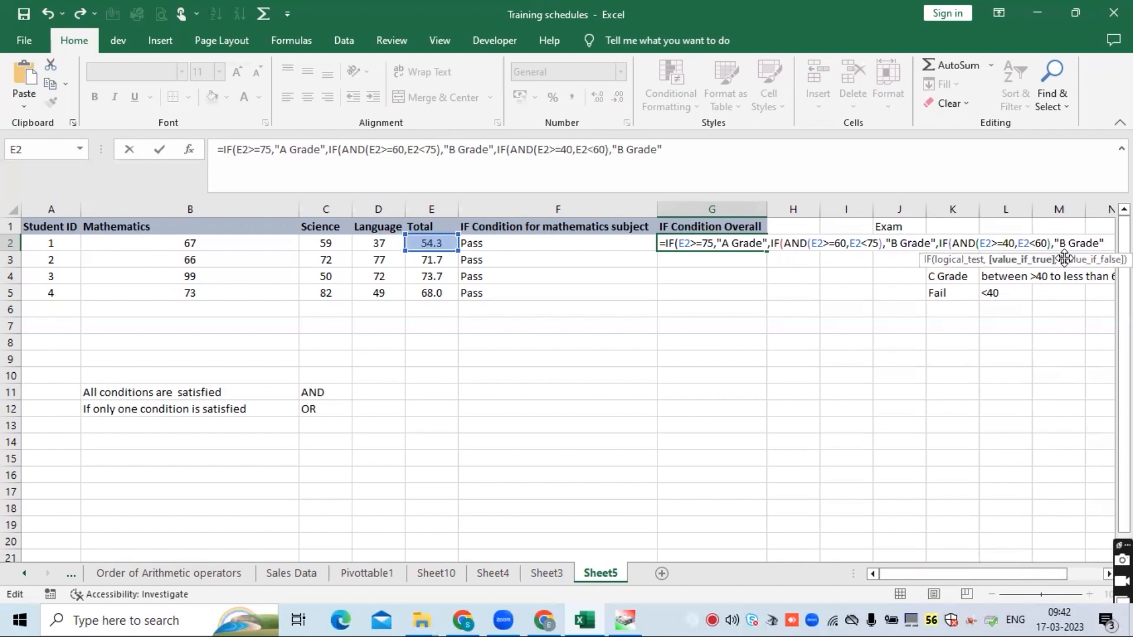
key(BackSpace)
text(c)
key(BackSpace)
text(C Grade"))
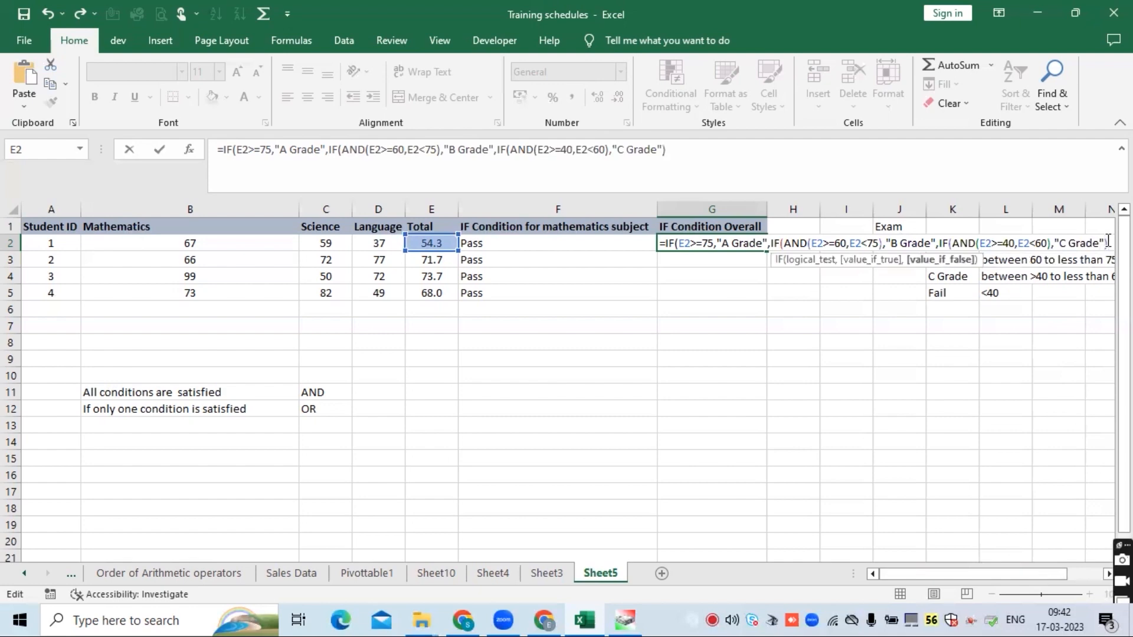
text(,")
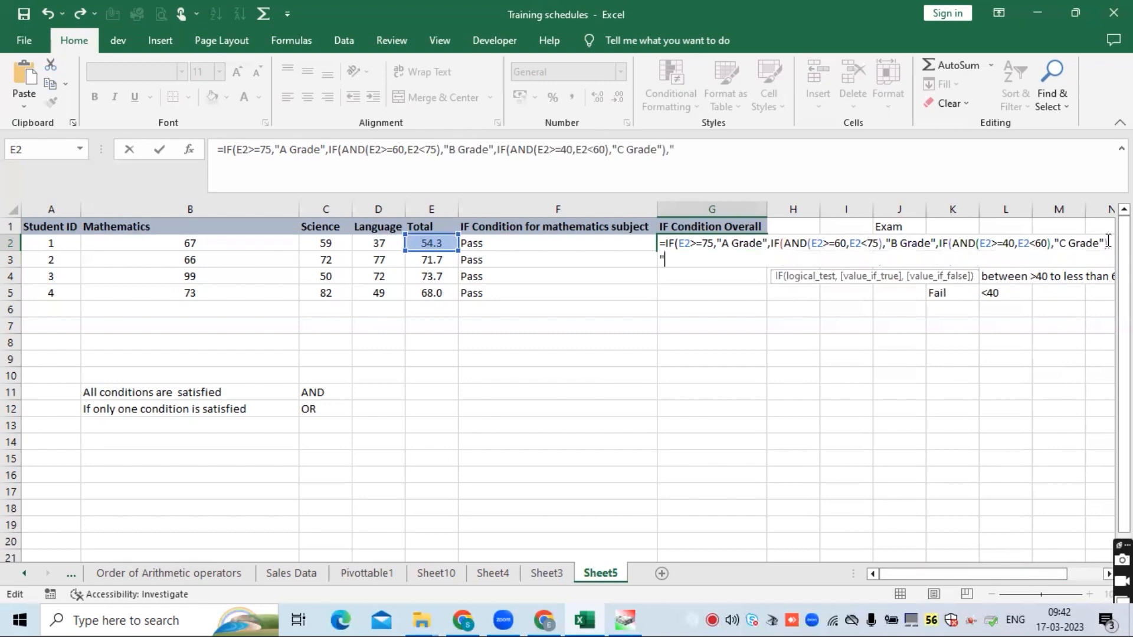
text(Fail")))
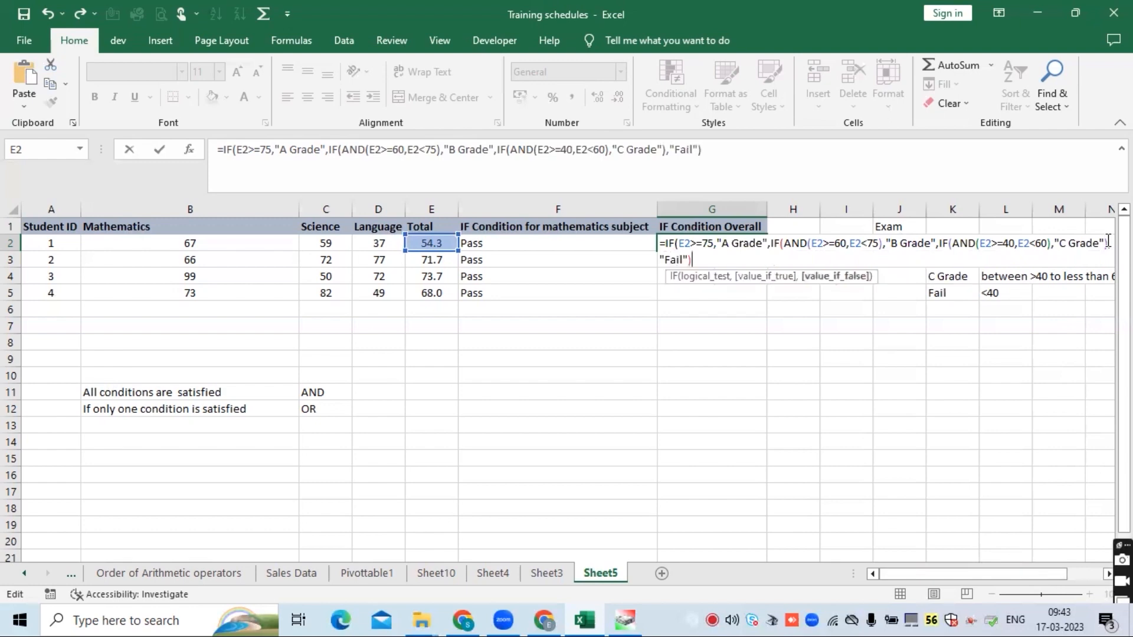
- Add "Fail" as a further false value, close the brackets, try to enter the formula and dismiss the error
key(Return)
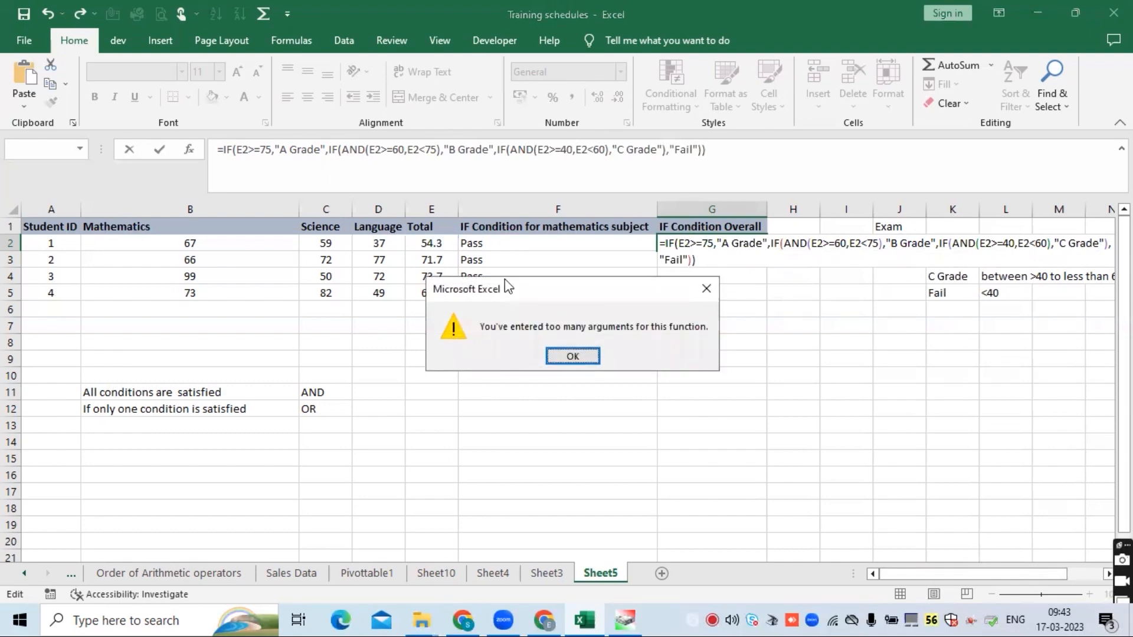
click(566, 354)
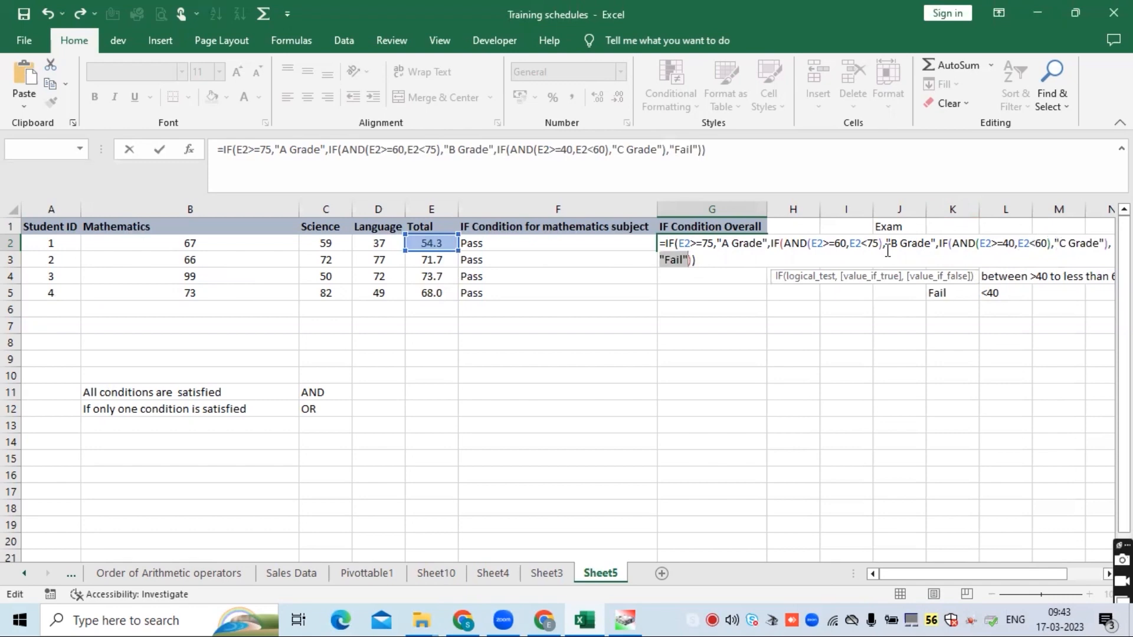
- Remove the "Fail" argument from the formula and enter it in G2
click(688, 260)
drag(688, 260, 655, 253)
key(BackSpace)
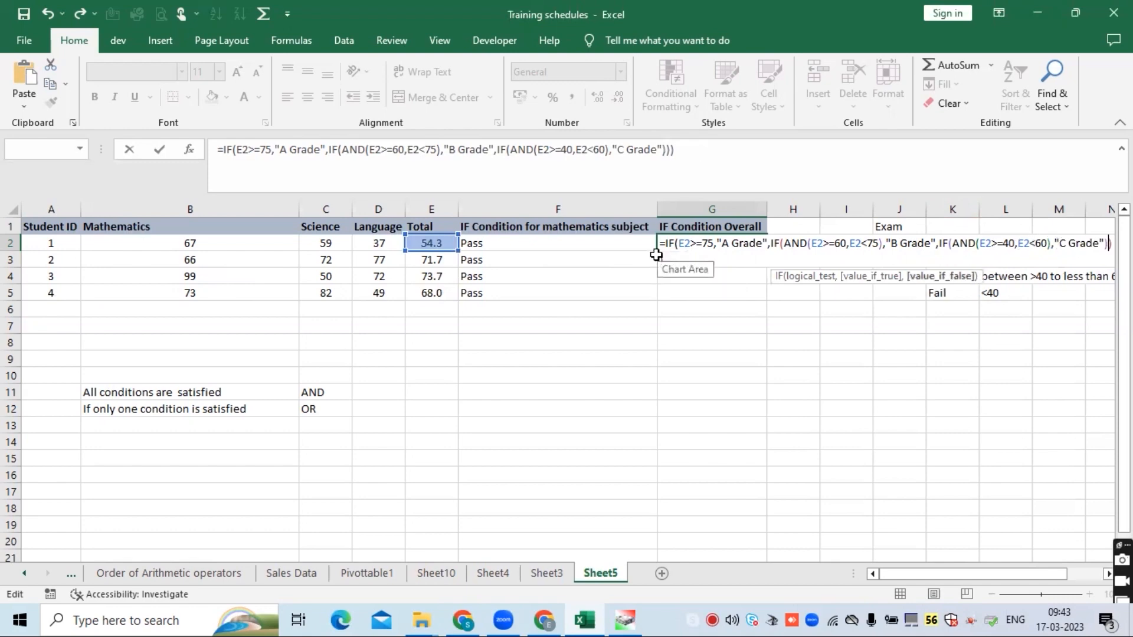
key(Return)
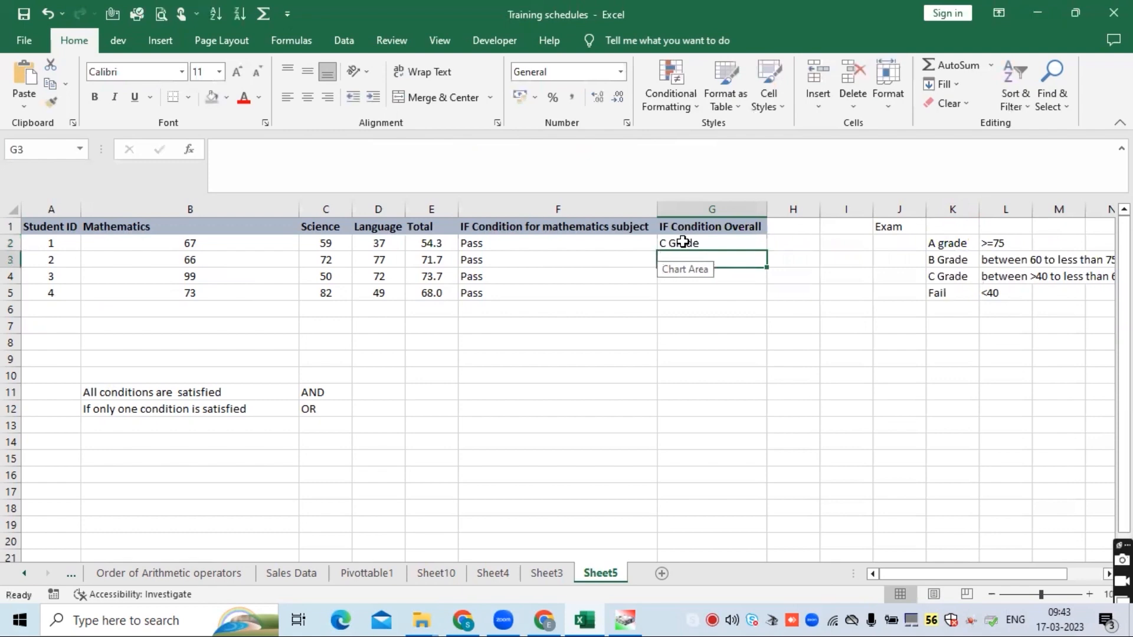
- Fill the G2 grade formula down through G5
click(708, 243)
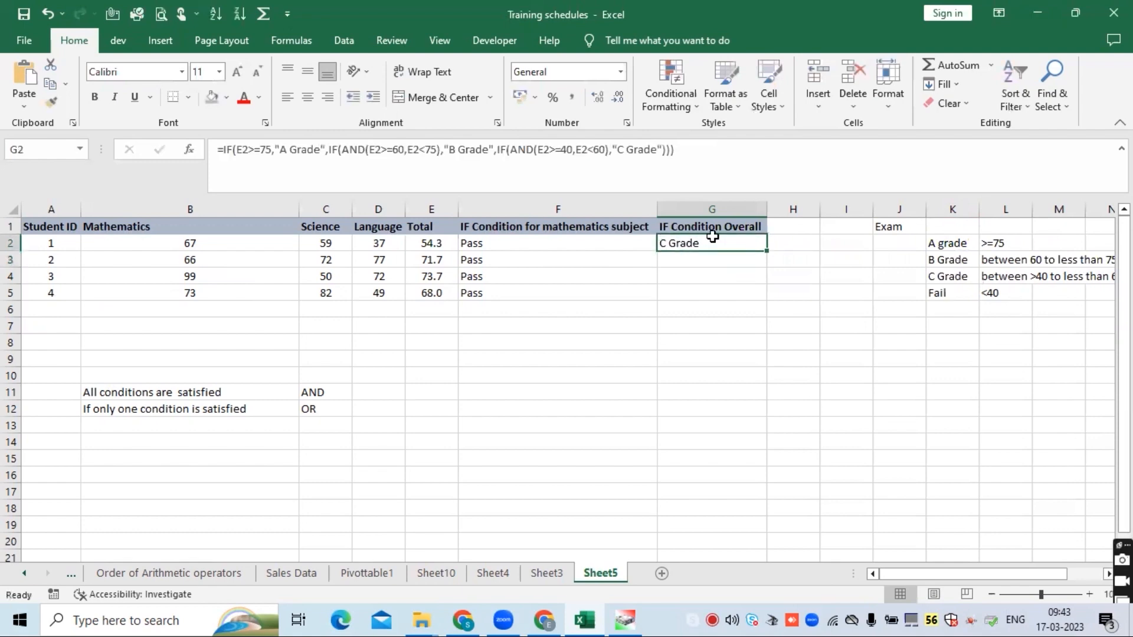
double_click(766, 252)
click(747, 243)
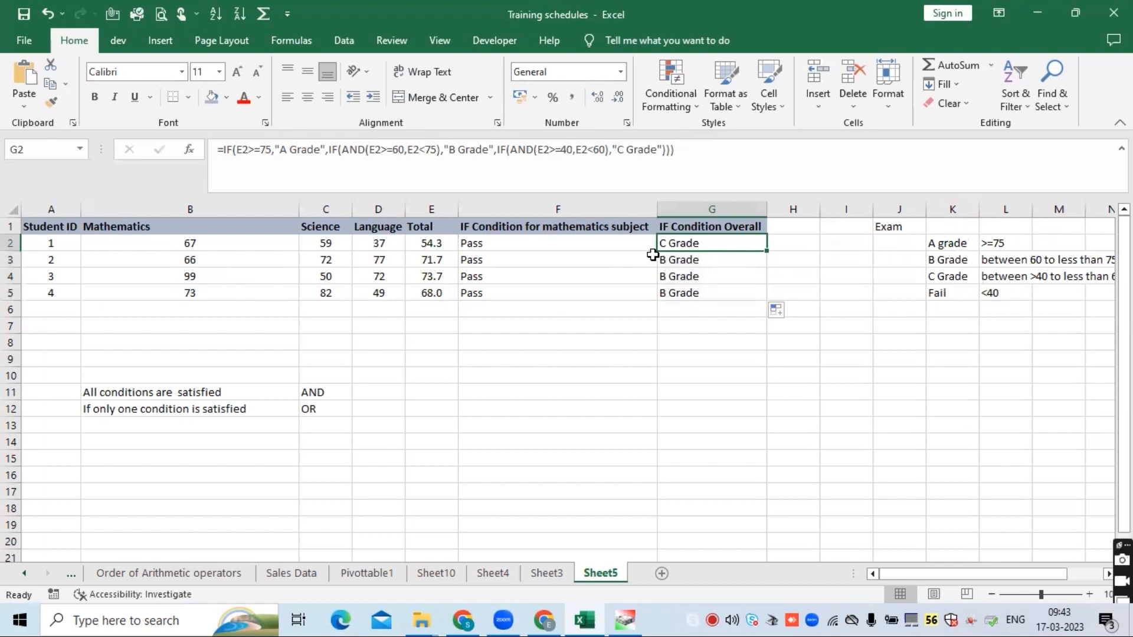
- Compare each student's total and overall grade with the grade criteria table
click(436, 246)
click(690, 245)
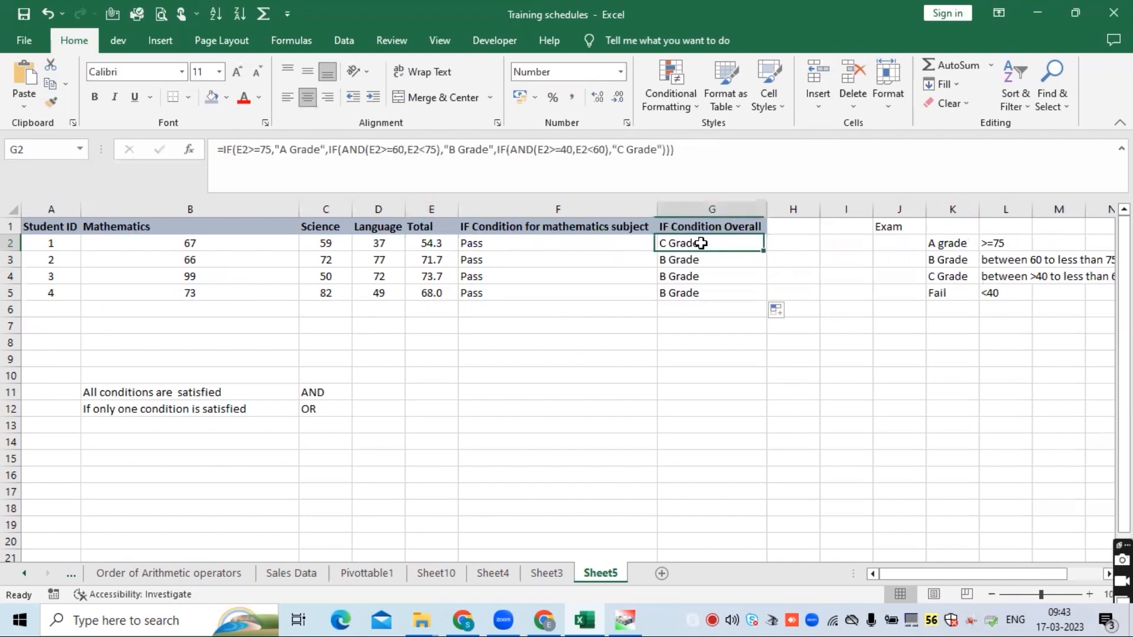
click(1010, 280)
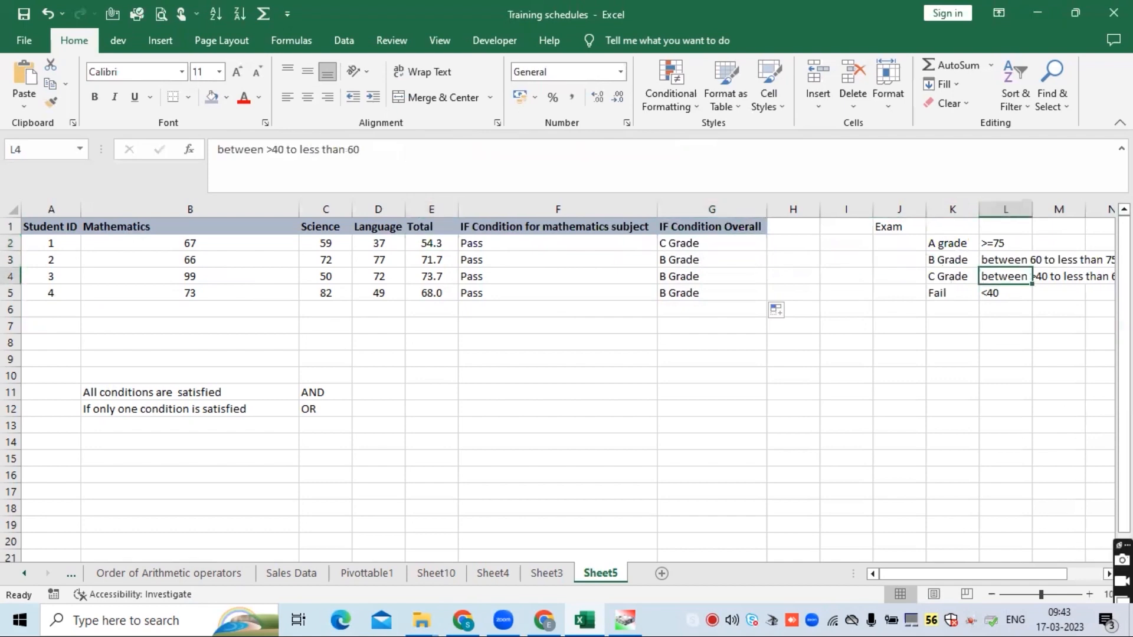
scroll(1034, 541, right, 2)
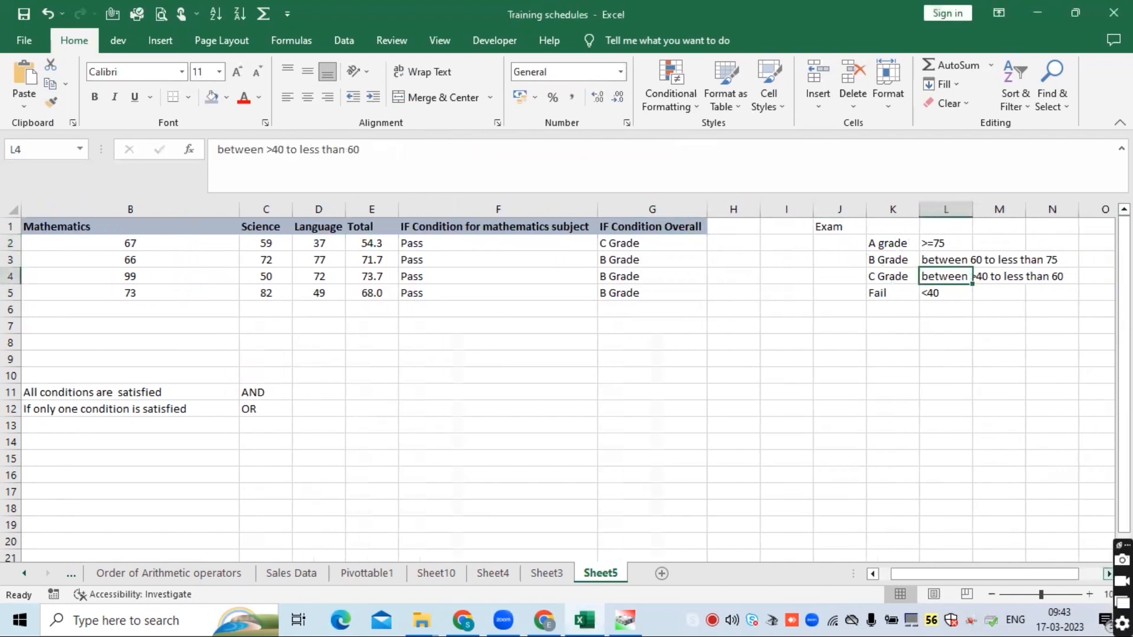
click(569, 373)
click(720, 279)
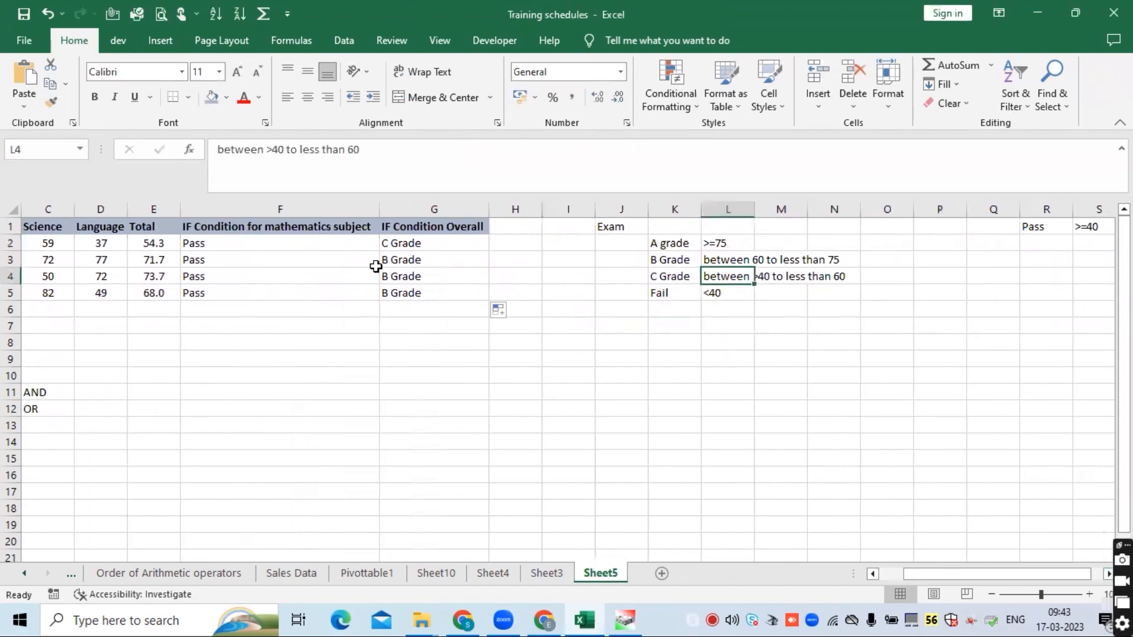
click(412, 244)
click(167, 242)
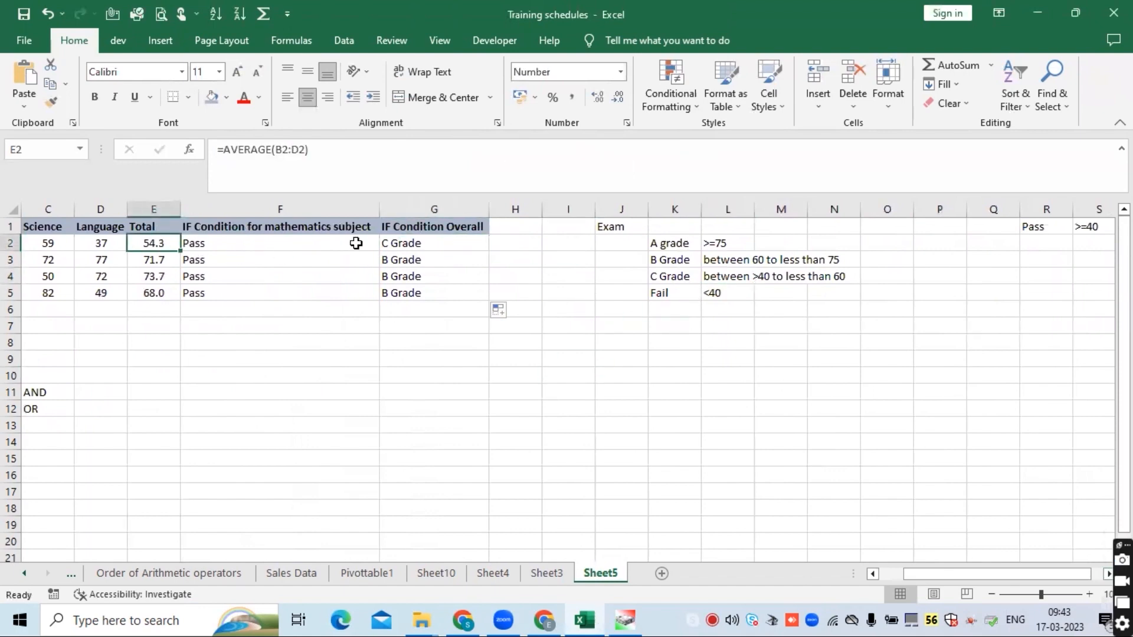
click(677, 273)
drag(673, 271, 825, 276)
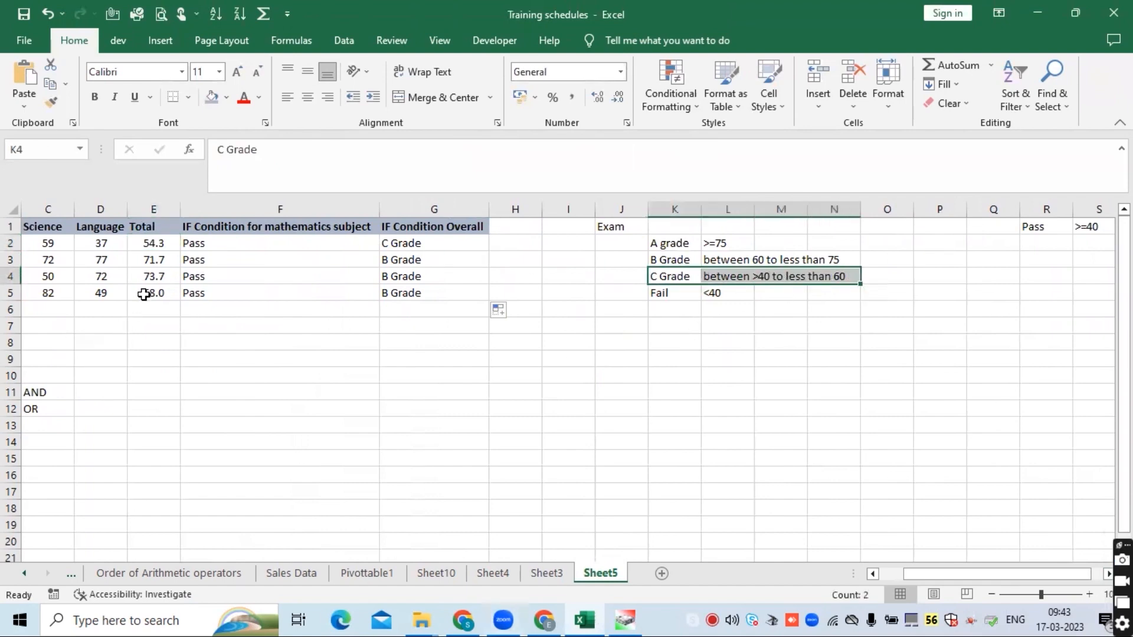
click(435, 260)
click(154, 262)
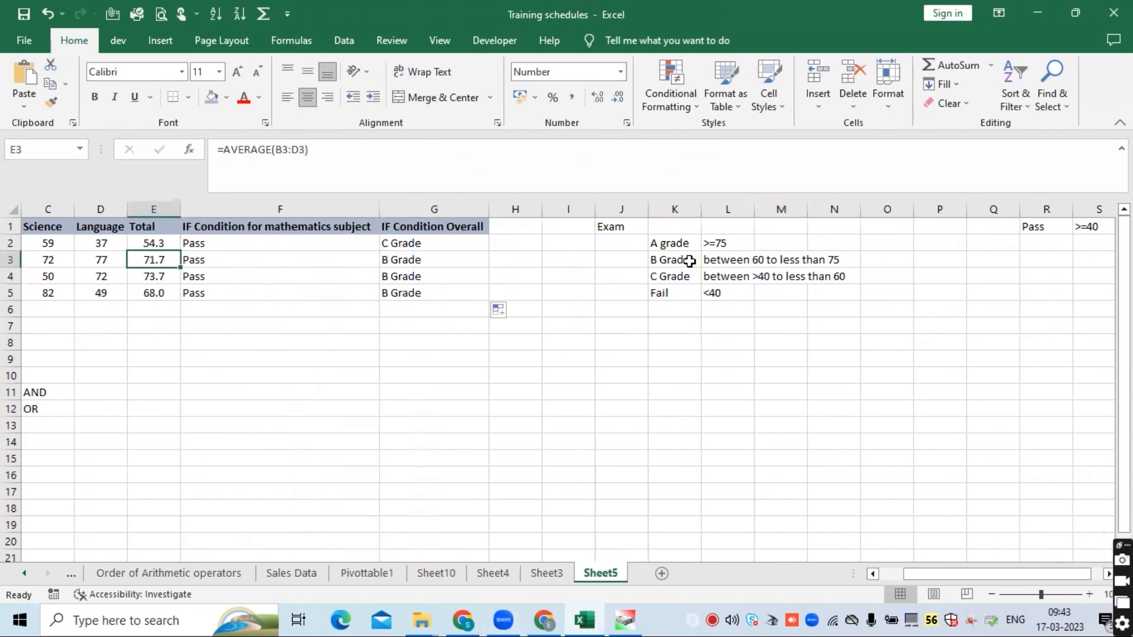
click(689, 261)
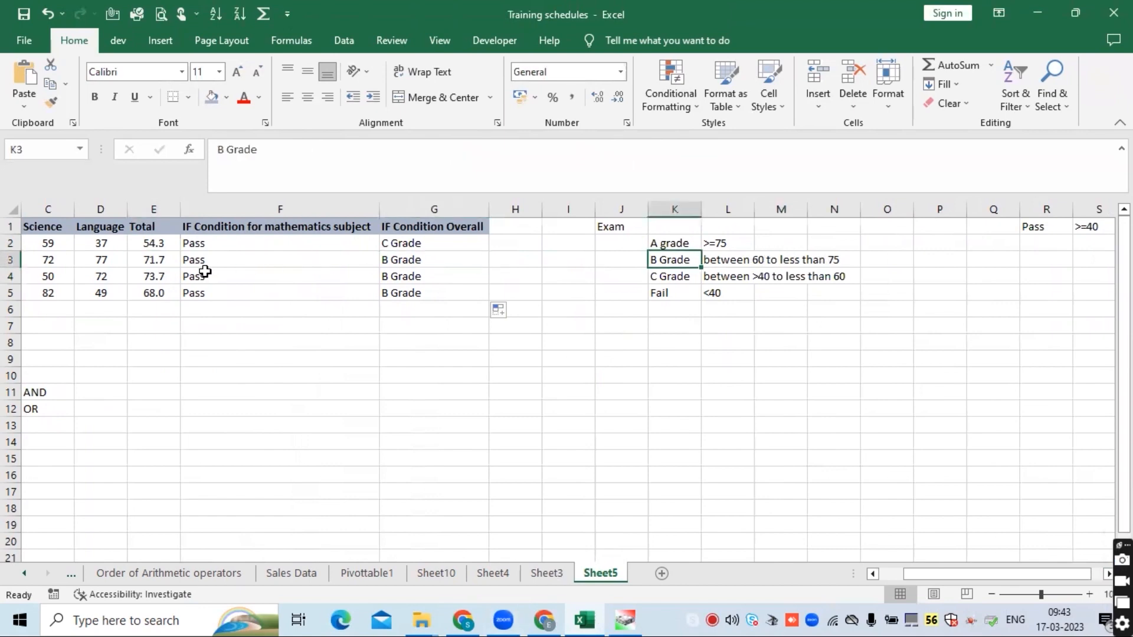
click(152, 275)
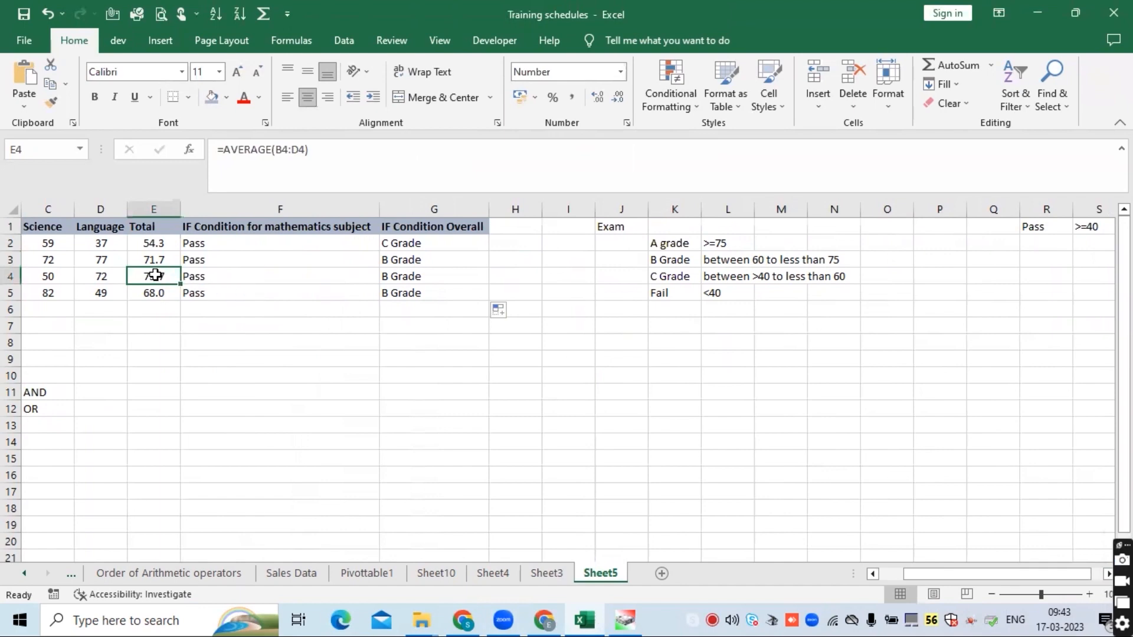
click(432, 276)
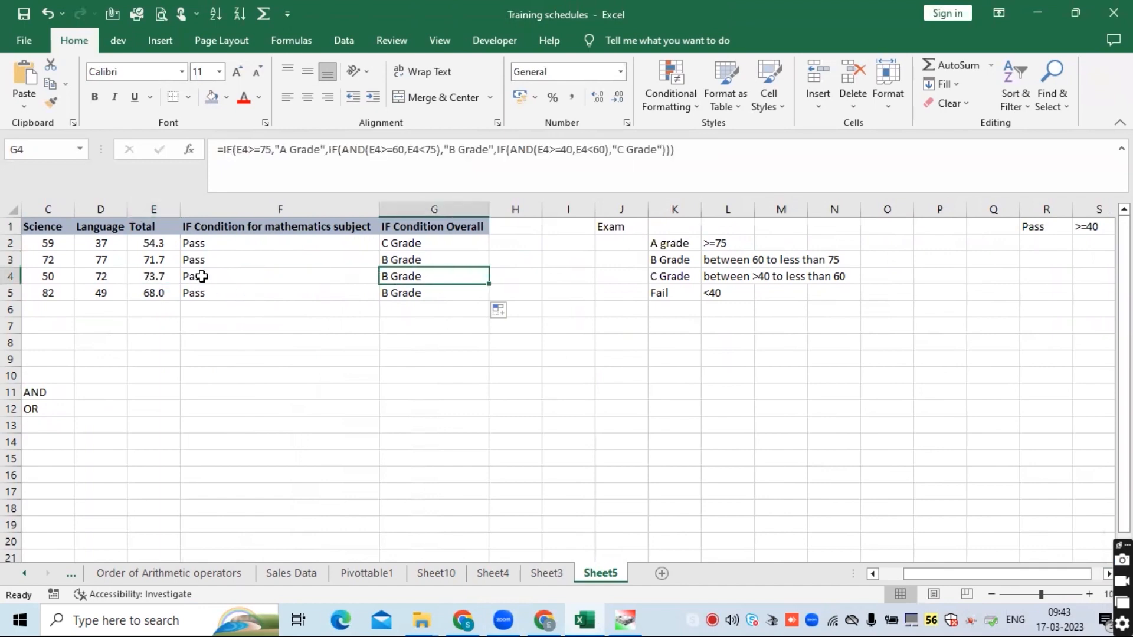
click(154, 294)
click(405, 294)
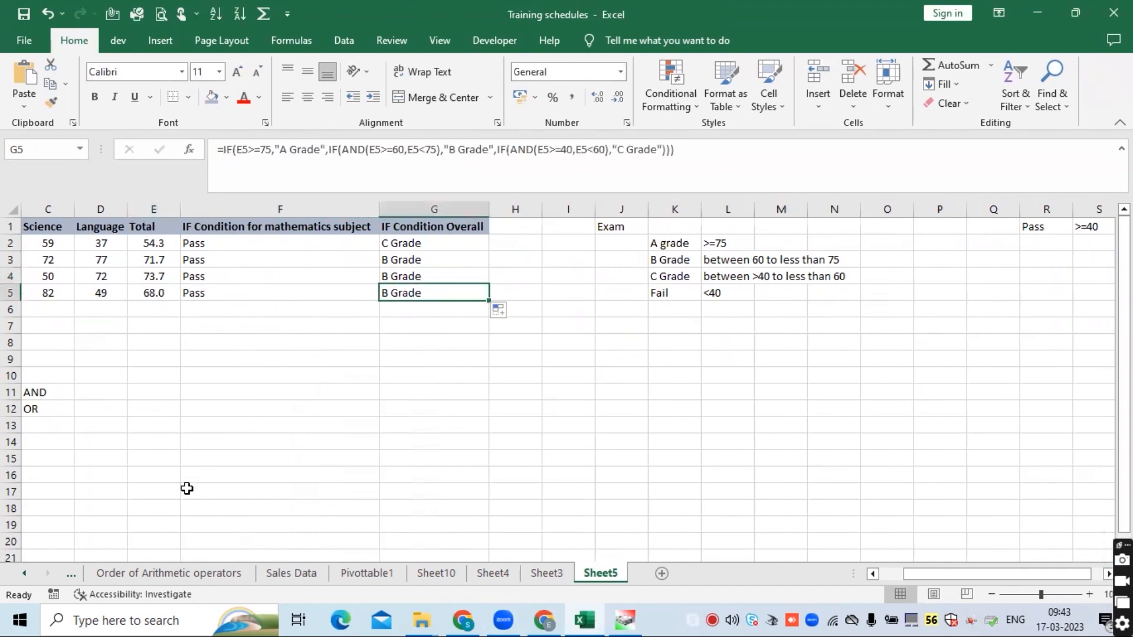
click(406, 241)
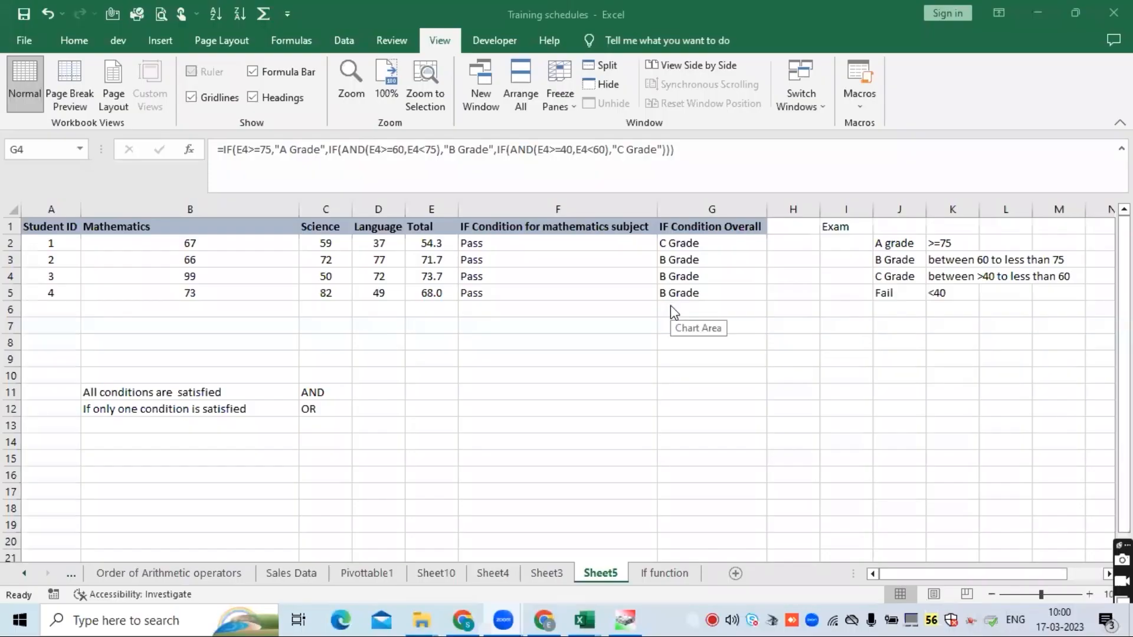
- Examine the parts of the G2 nested IF formula in the formula bar
click(512, 256)
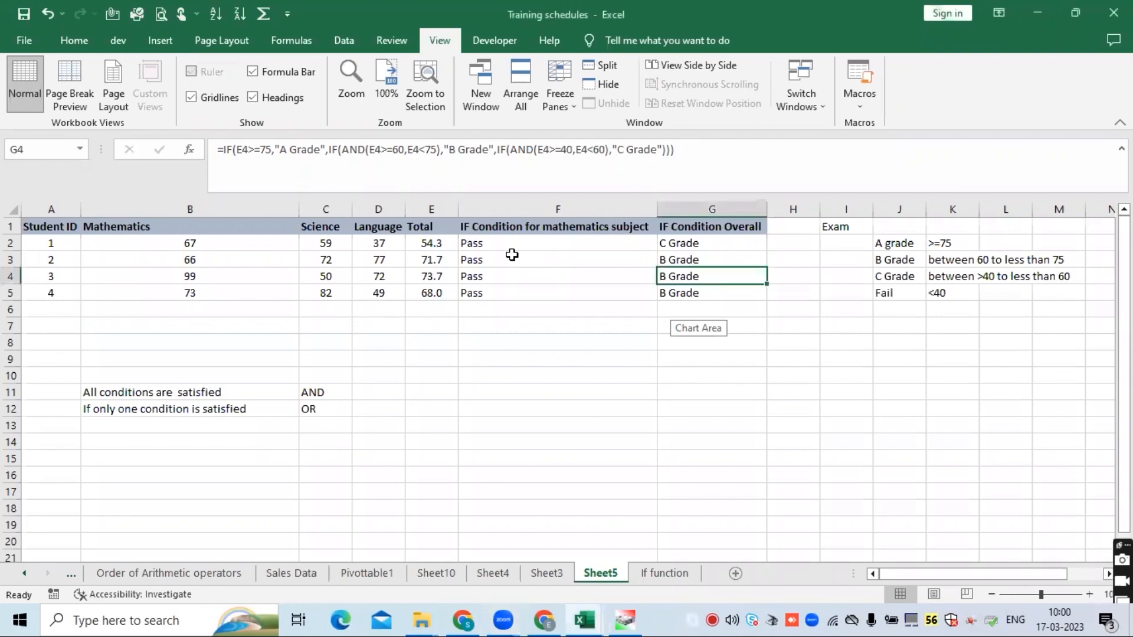
click(704, 242)
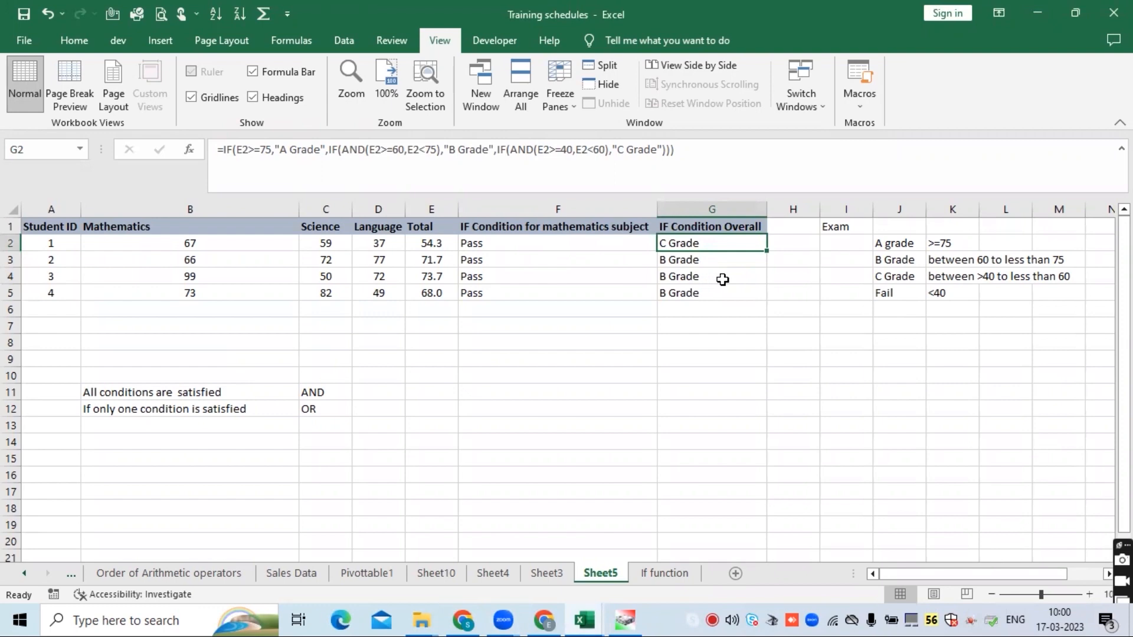
click(233, 150)
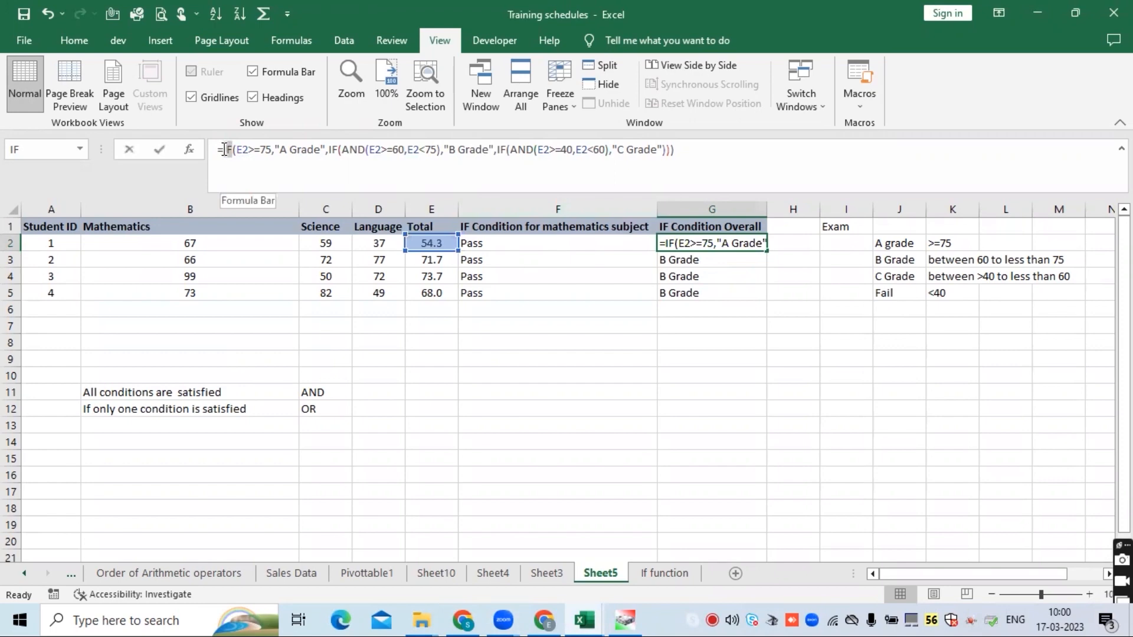
drag(224, 149, 224, 149)
click(237, 150)
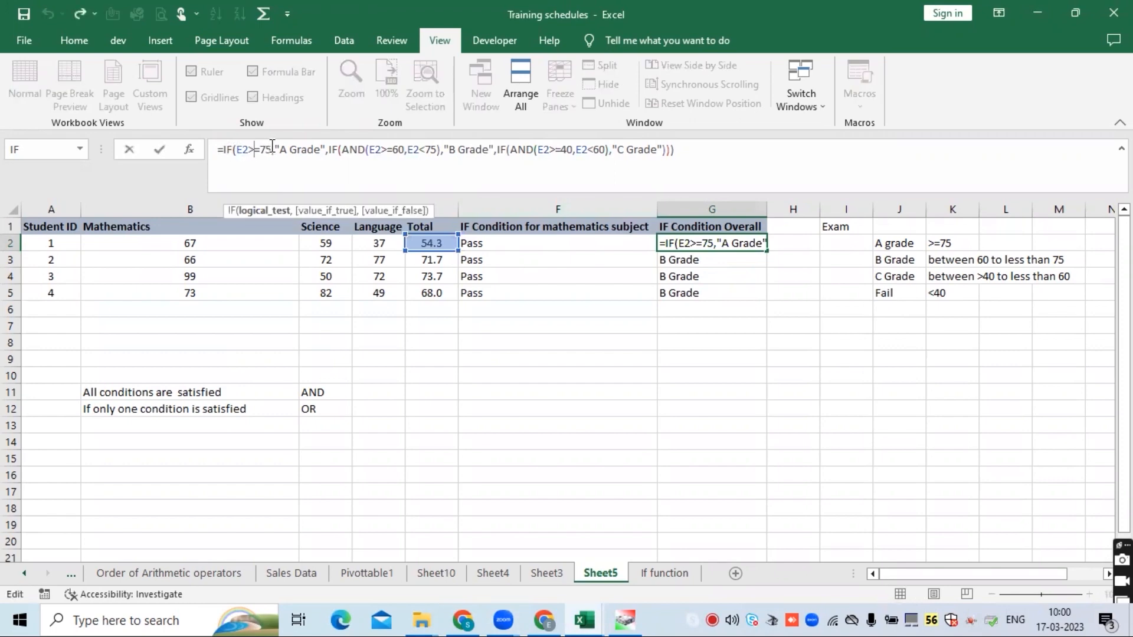
drag(273, 150, 237, 149)
click(237, 149)
click(297, 148)
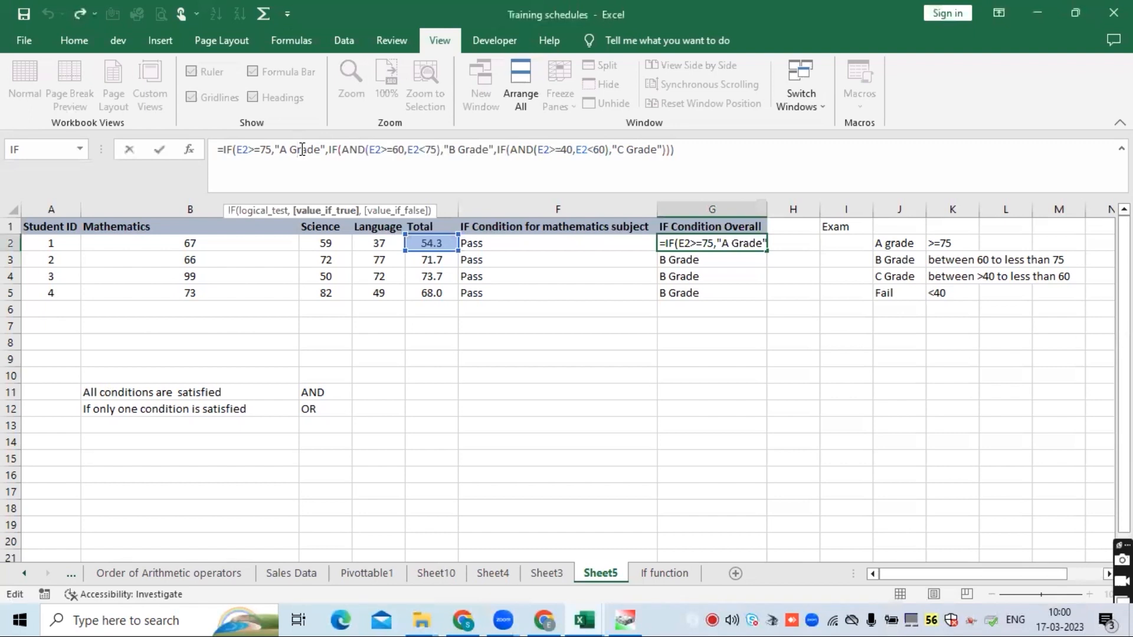
- Walk through each IF condition and AND argument of the G2 formula, one part at a time
click(306, 149)
click(319, 150)
click(345, 149)
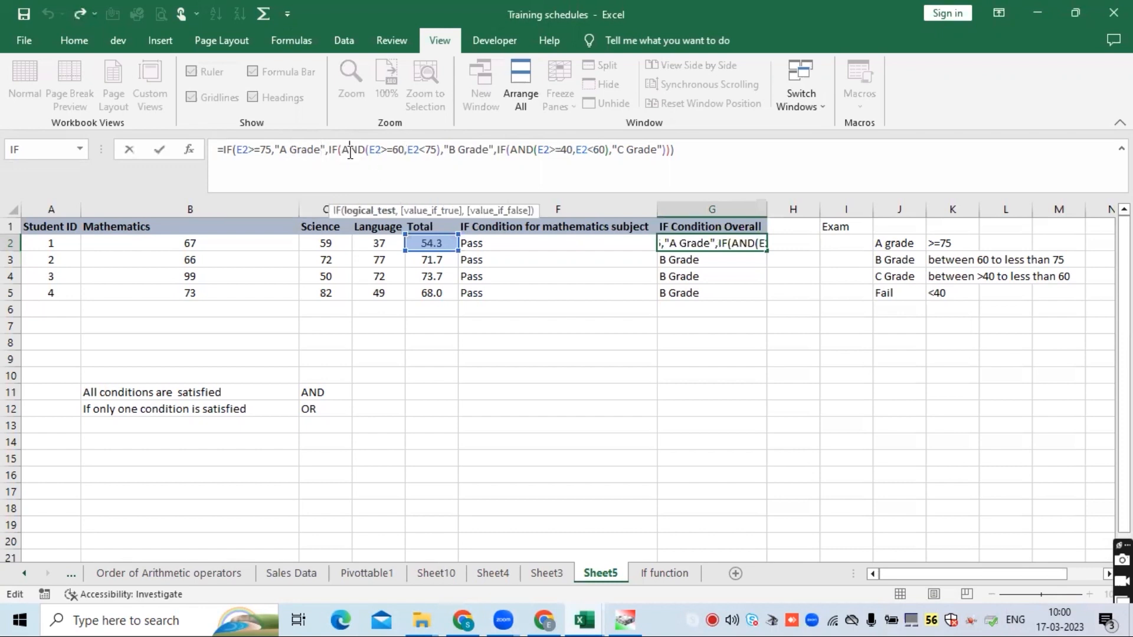
click(327, 150)
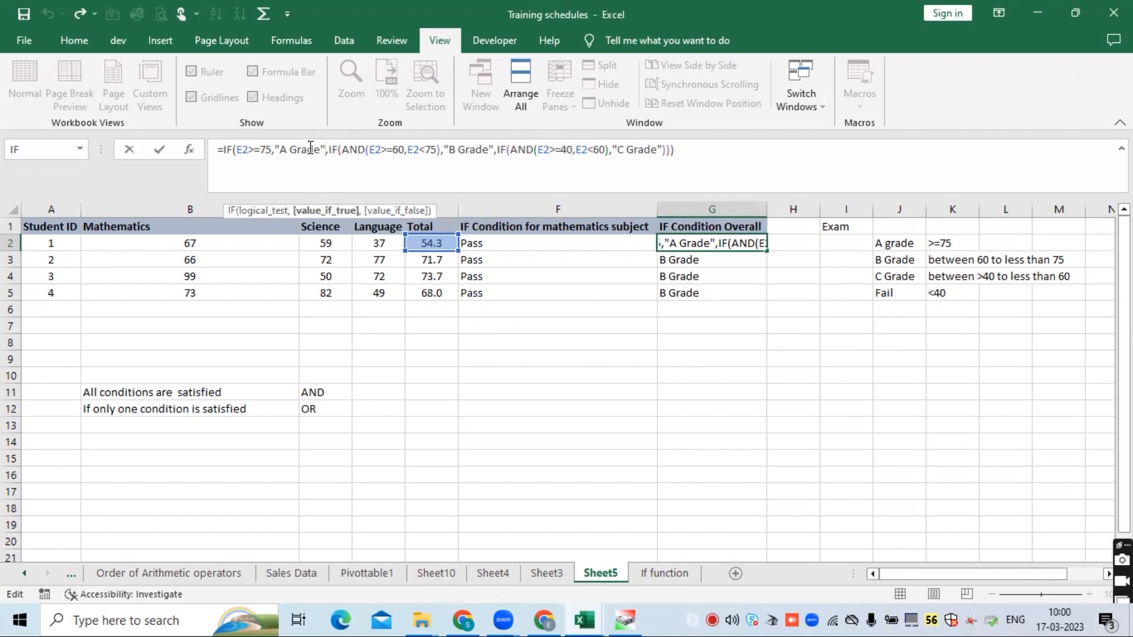
click(330, 150)
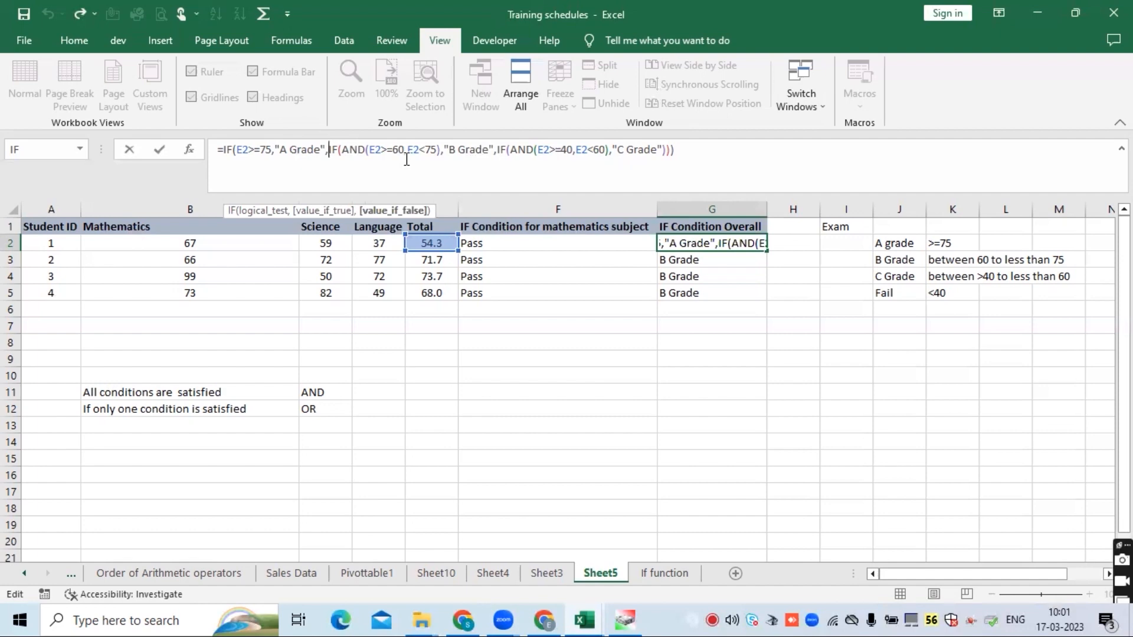
click(466, 150)
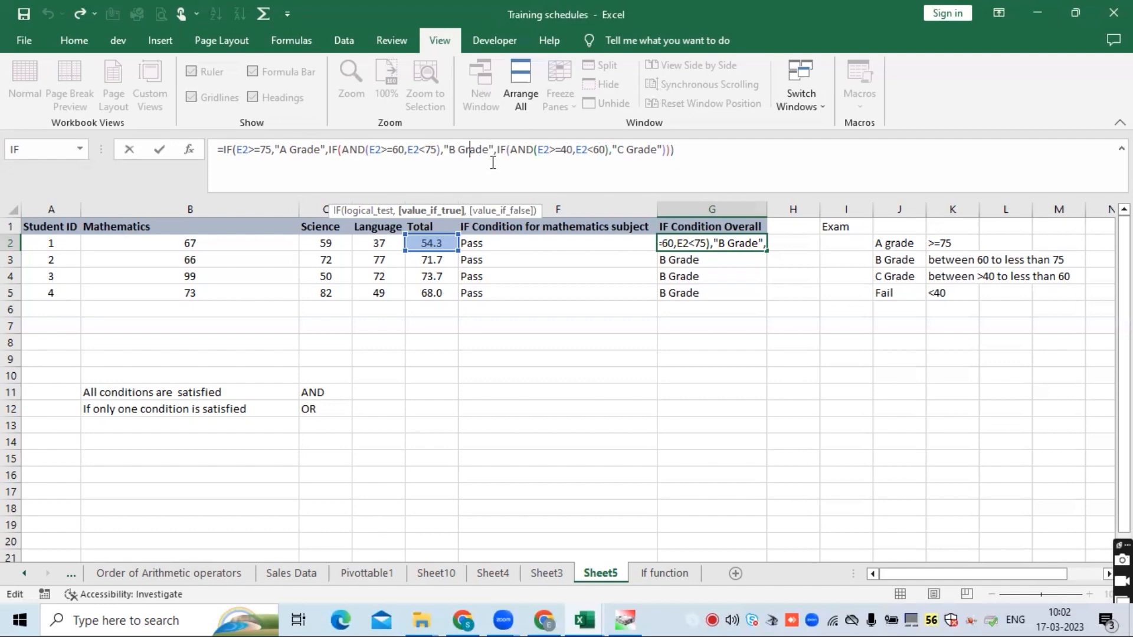
click(399, 151)
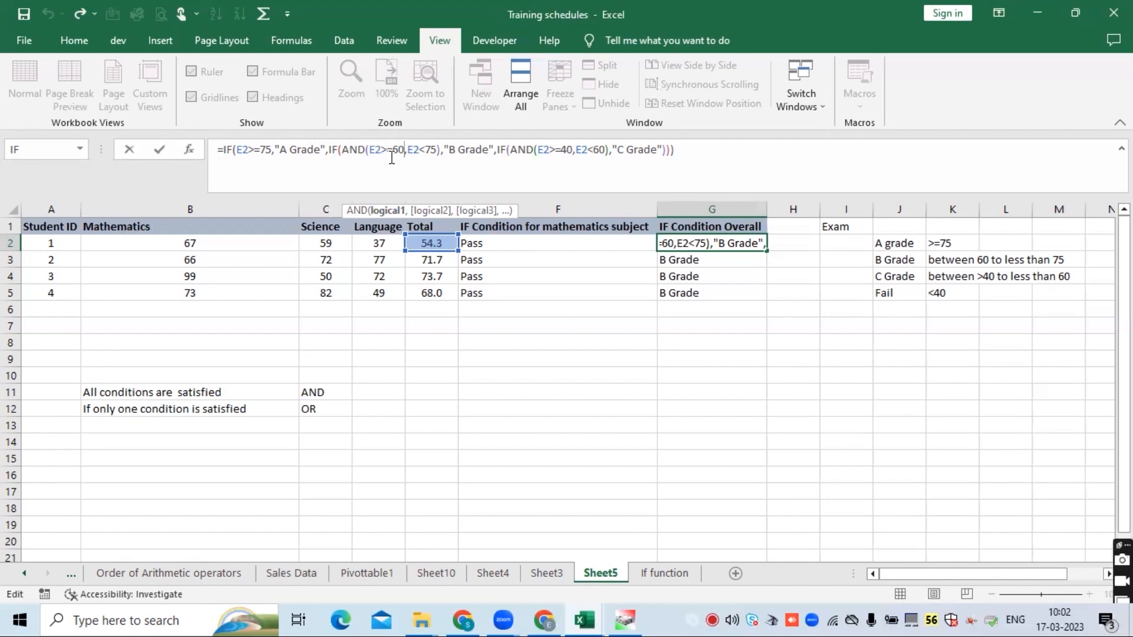
click(420, 150)
click(384, 148)
click(420, 150)
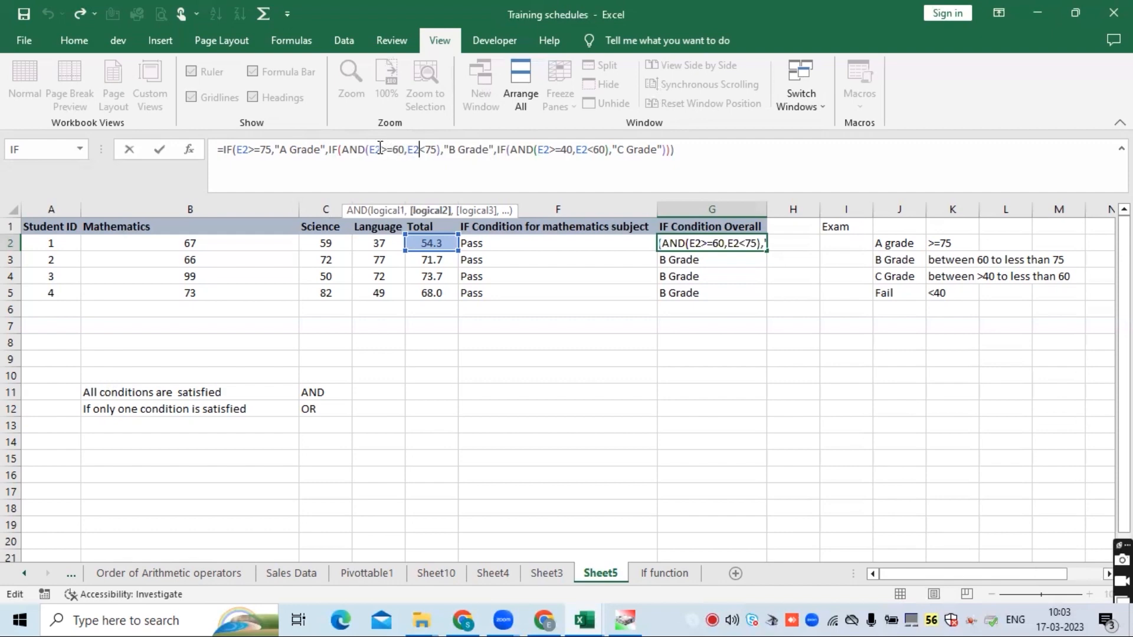
click(352, 149)
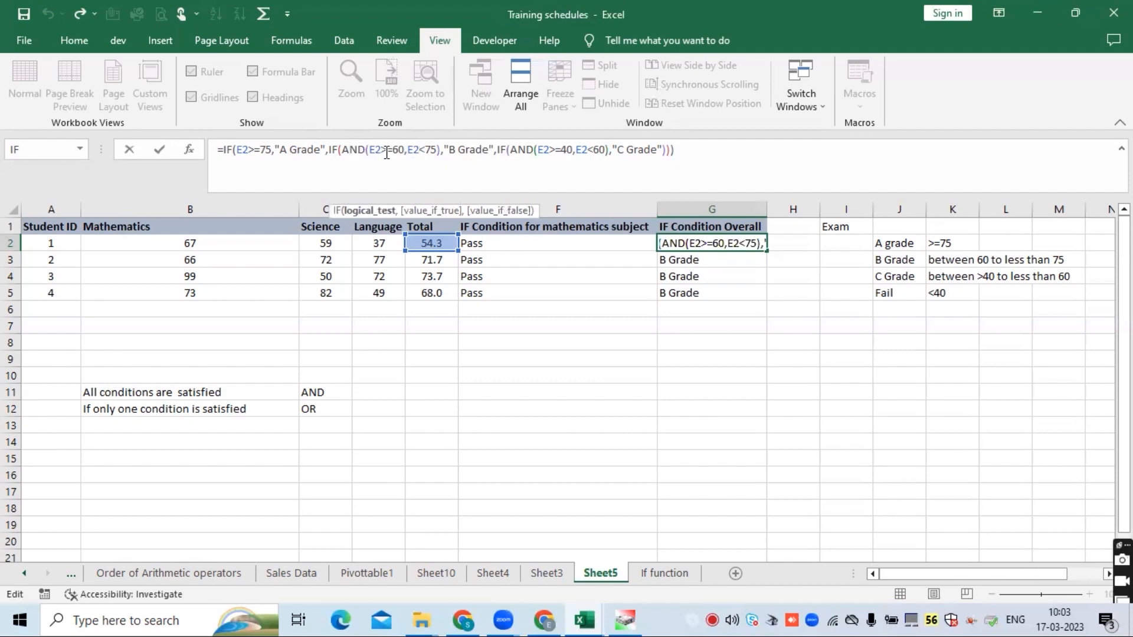
click(387, 151)
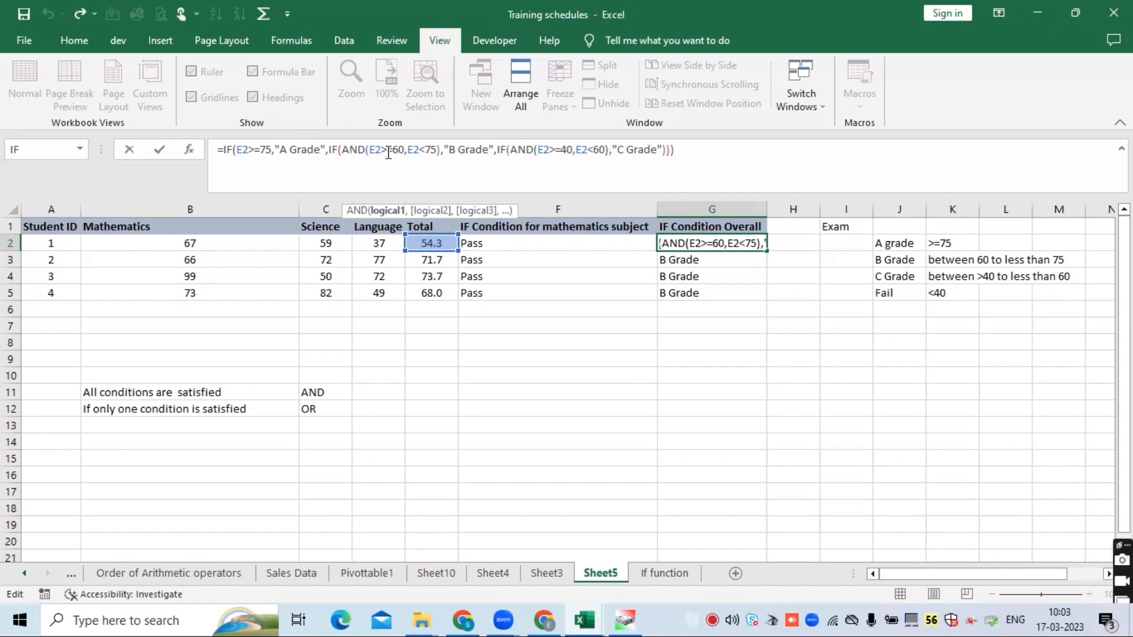
click(358, 149)
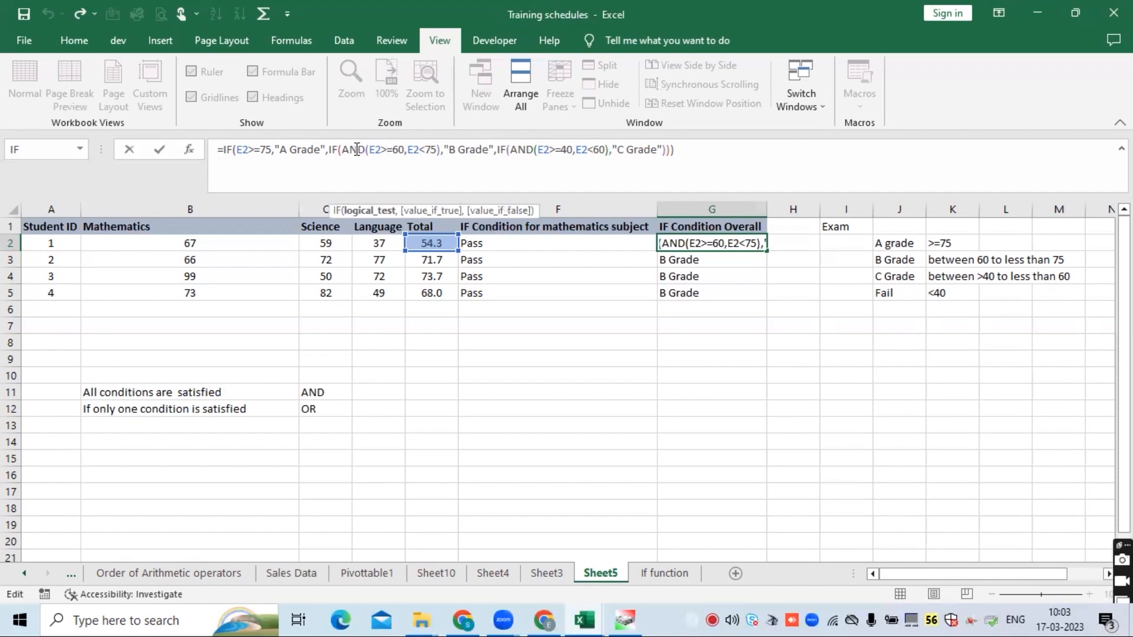
click(387, 150)
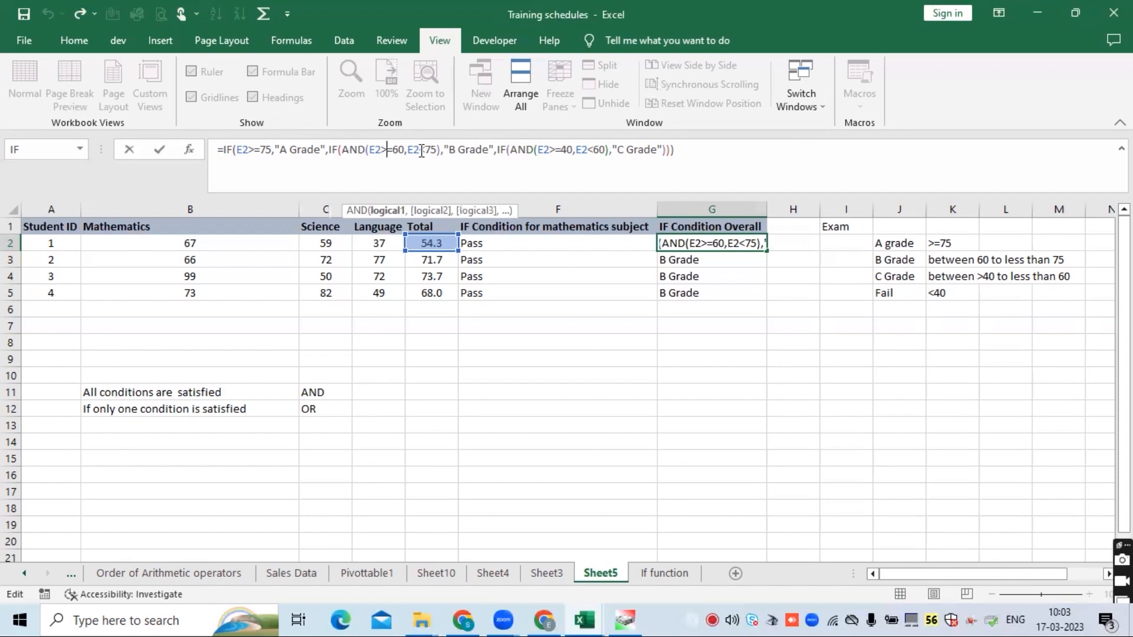
click(420, 150)
click(400, 149)
click(422, 150)
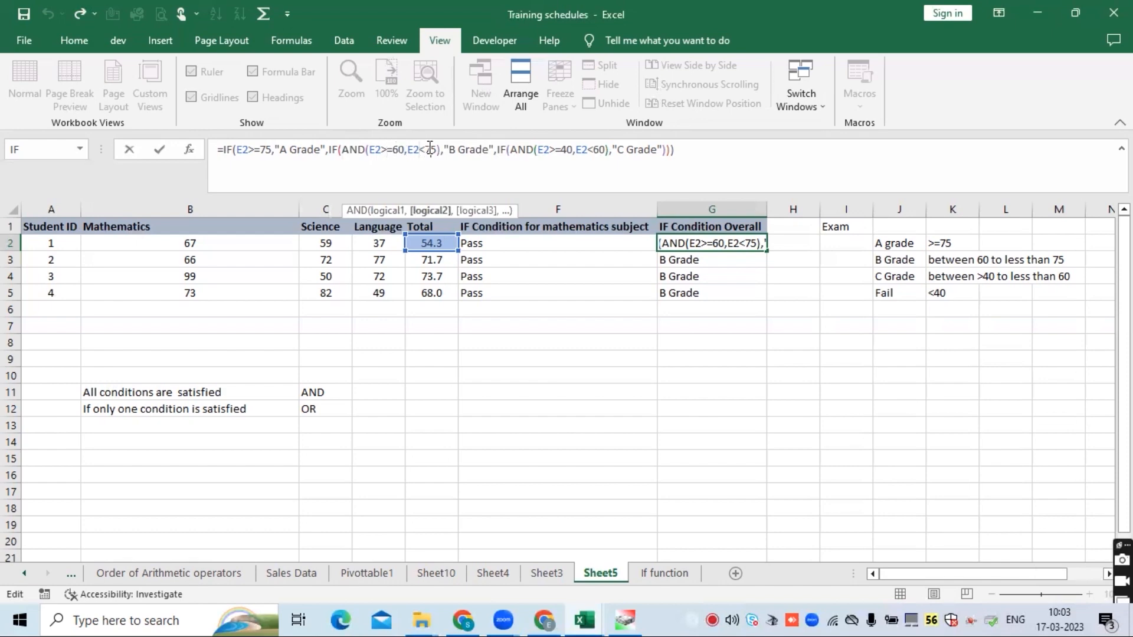
click(388, 149)
click(419, 149)
click(459, 150)
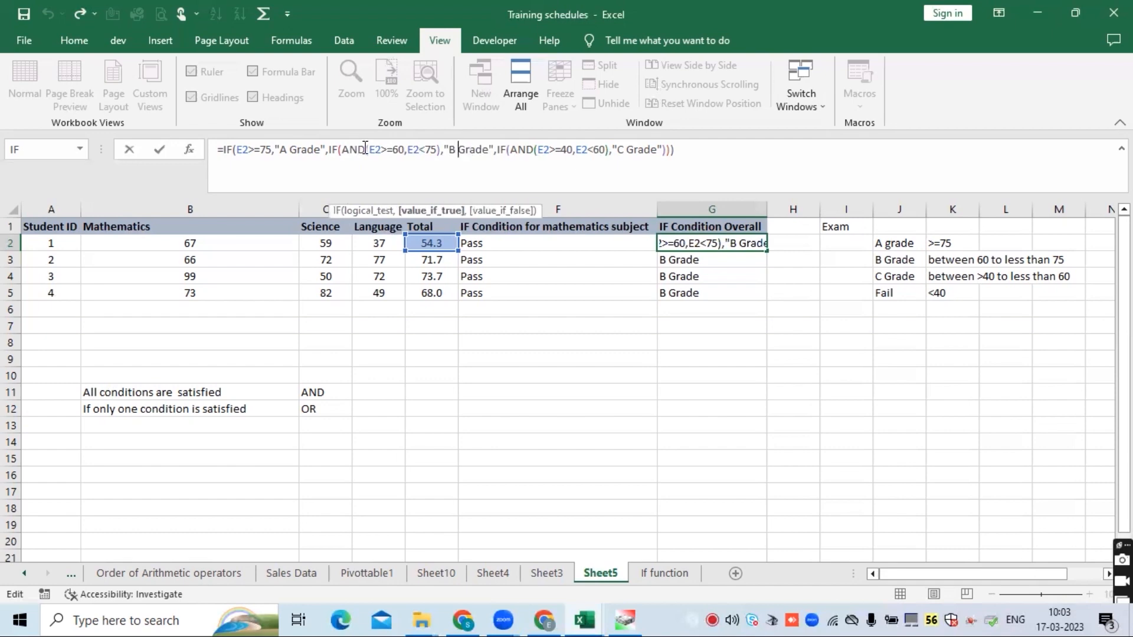
click(510, 149)
click(494, 150)
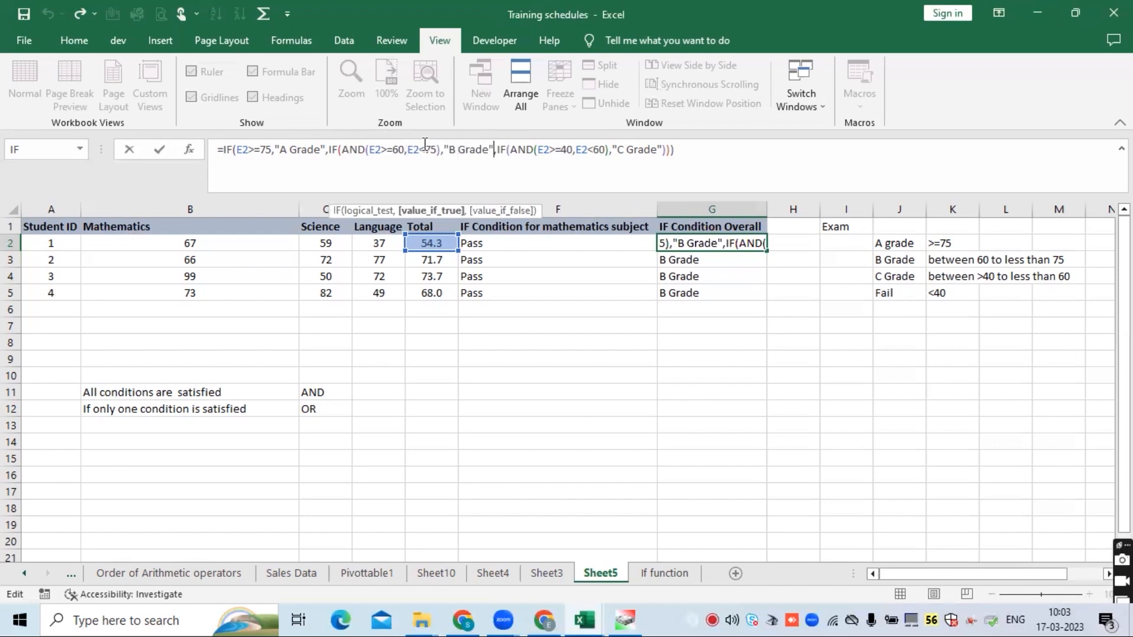
click(503, 151)
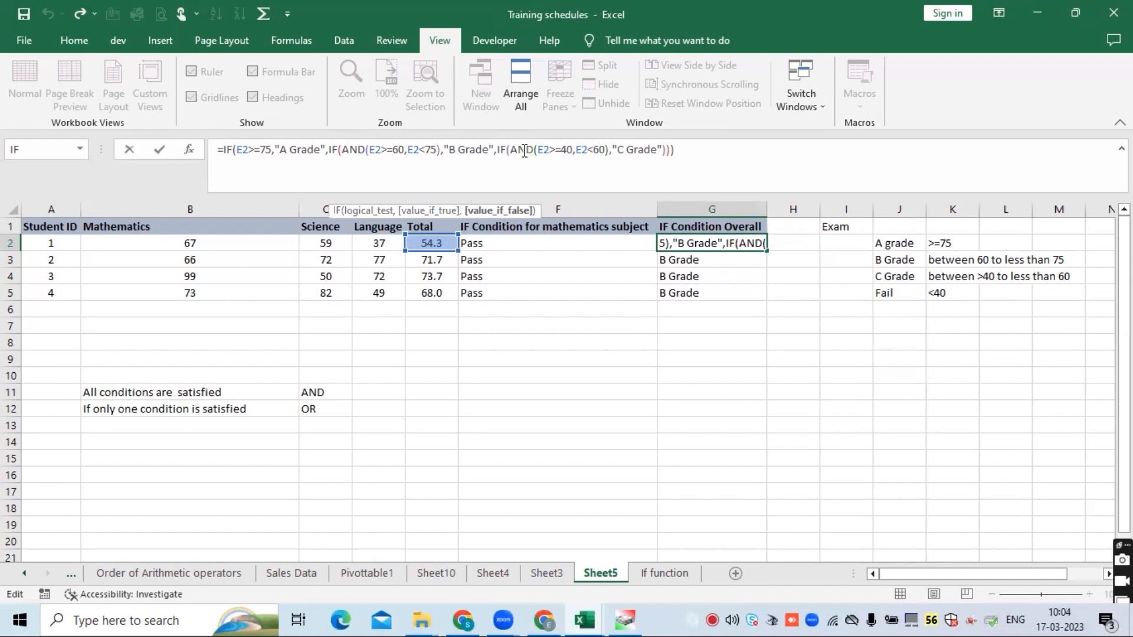
click(524, 151)
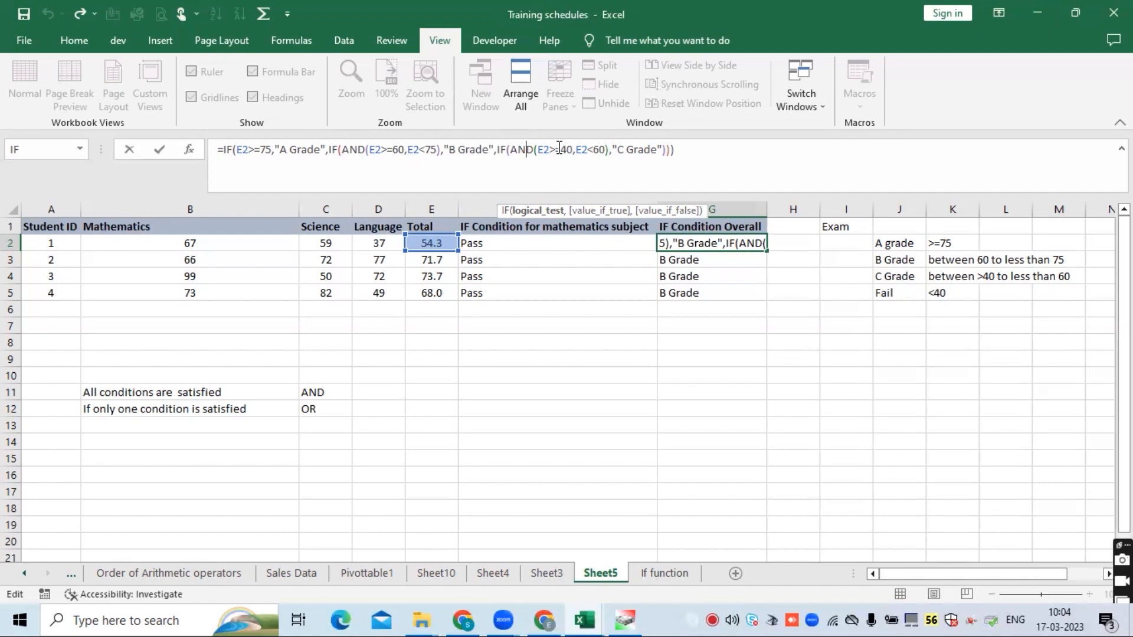
click(626, 149)
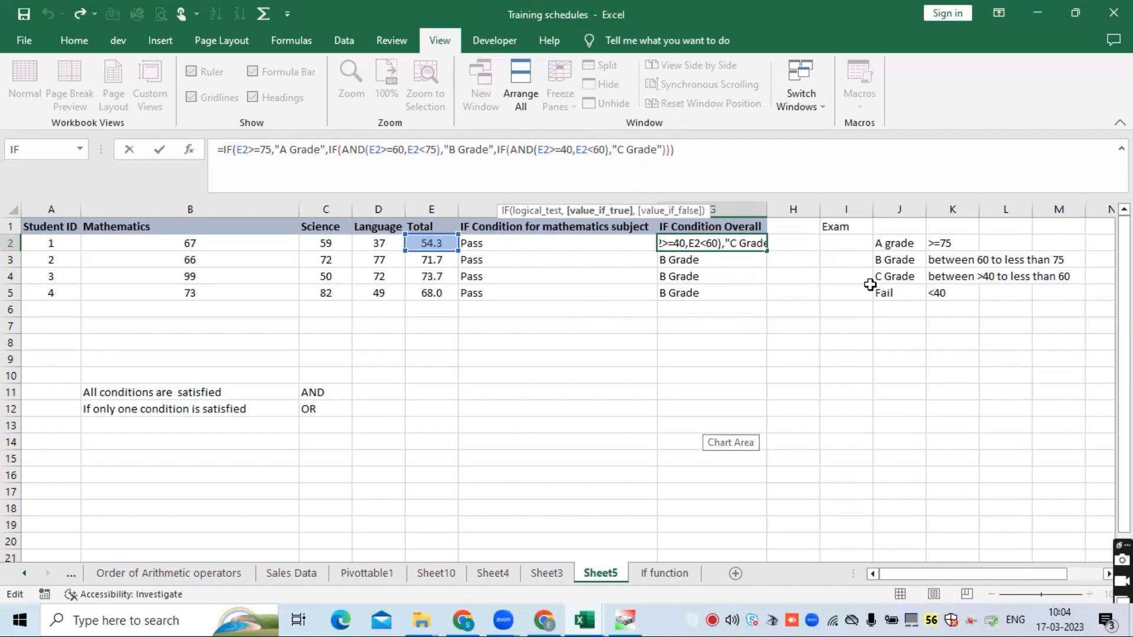
- Try to add a "Fail" argument after the C Grade branch of the G2 formula
click(666, 150)
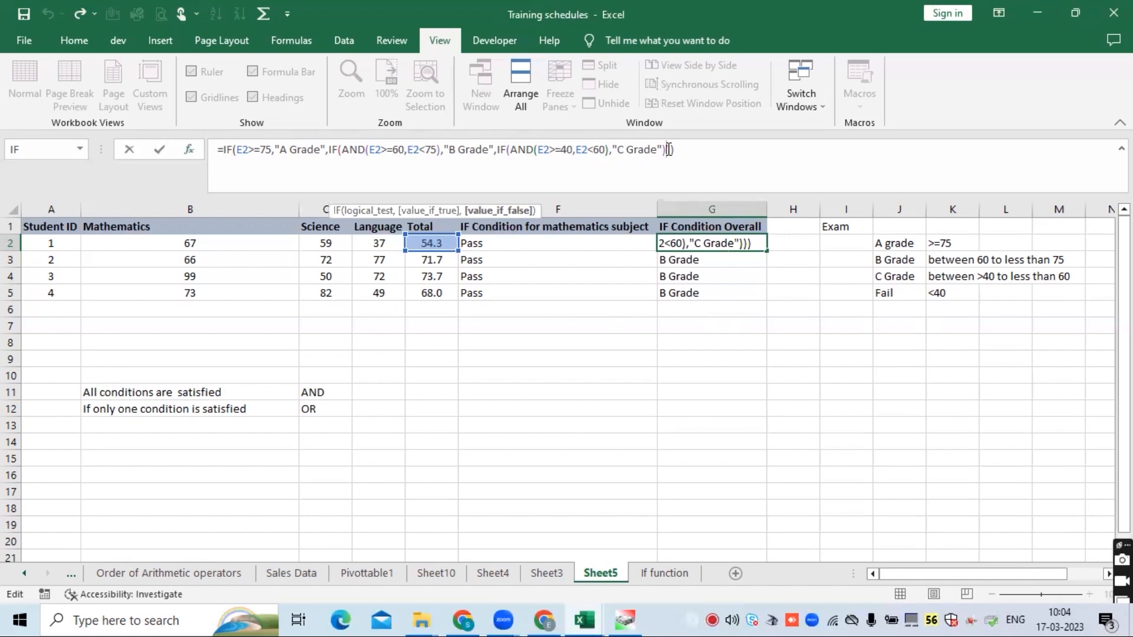
text(,)
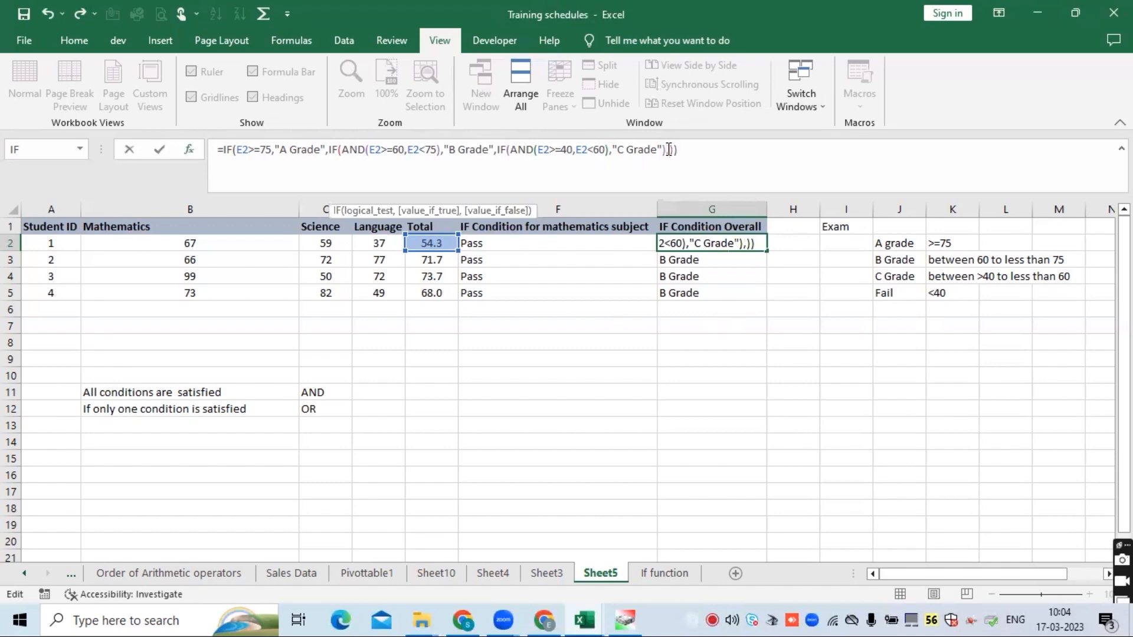
text("Fail)
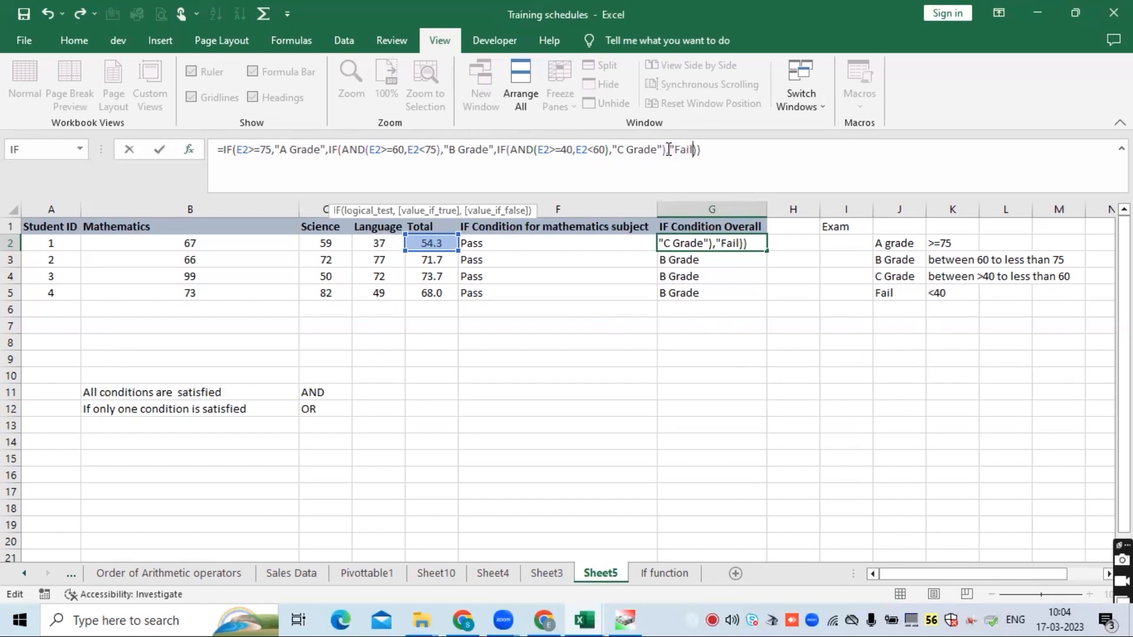
text("))
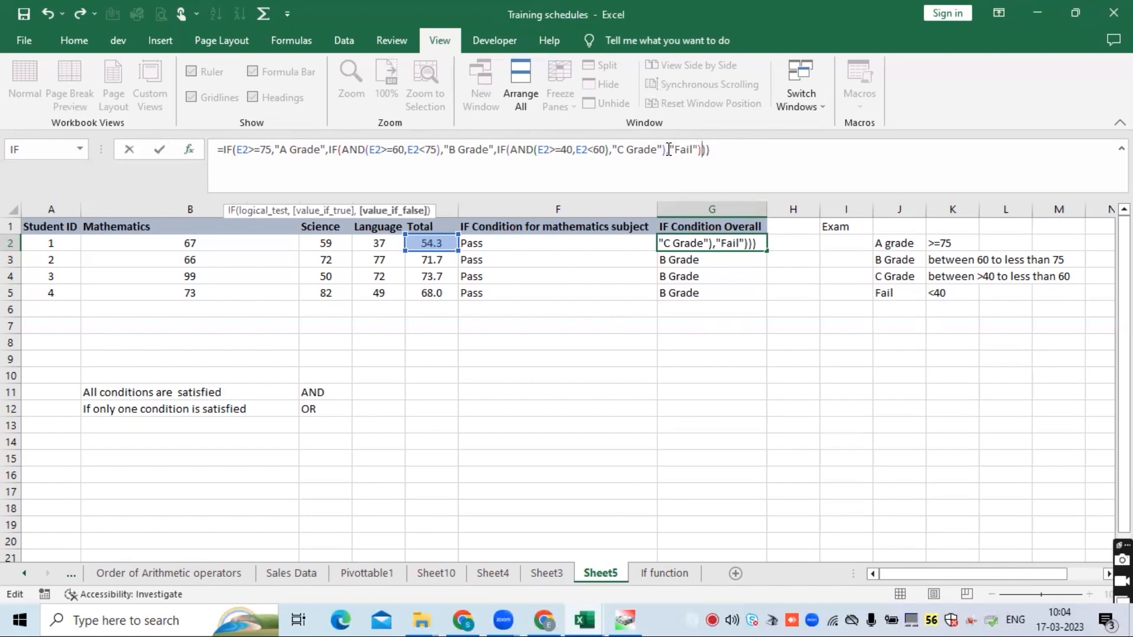
key(Return)
key(Return)
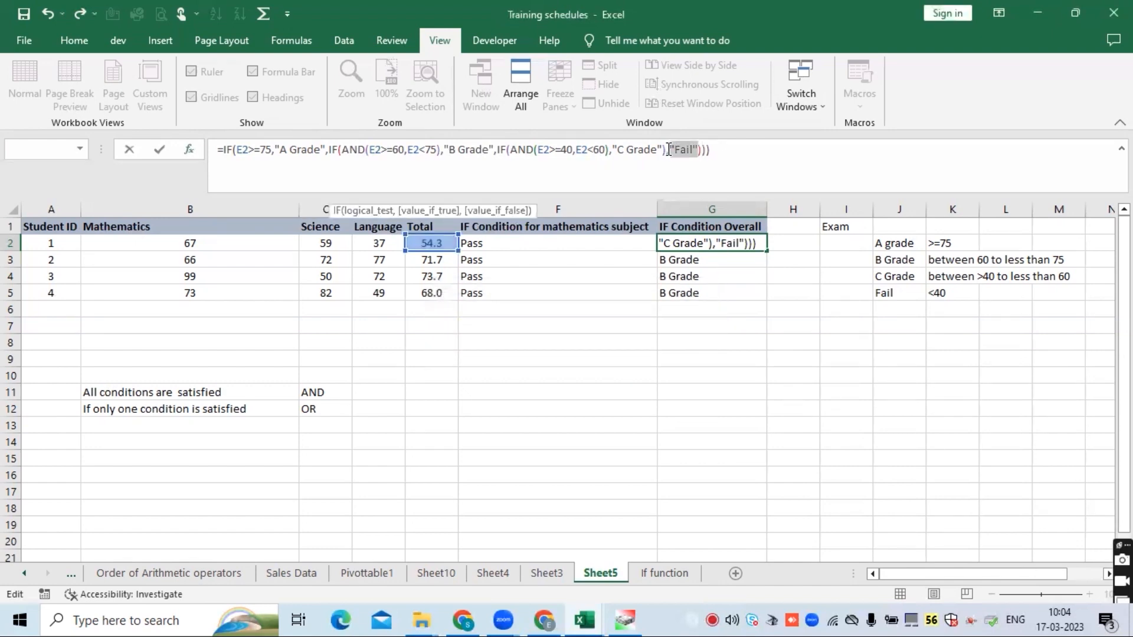
key(Delete)
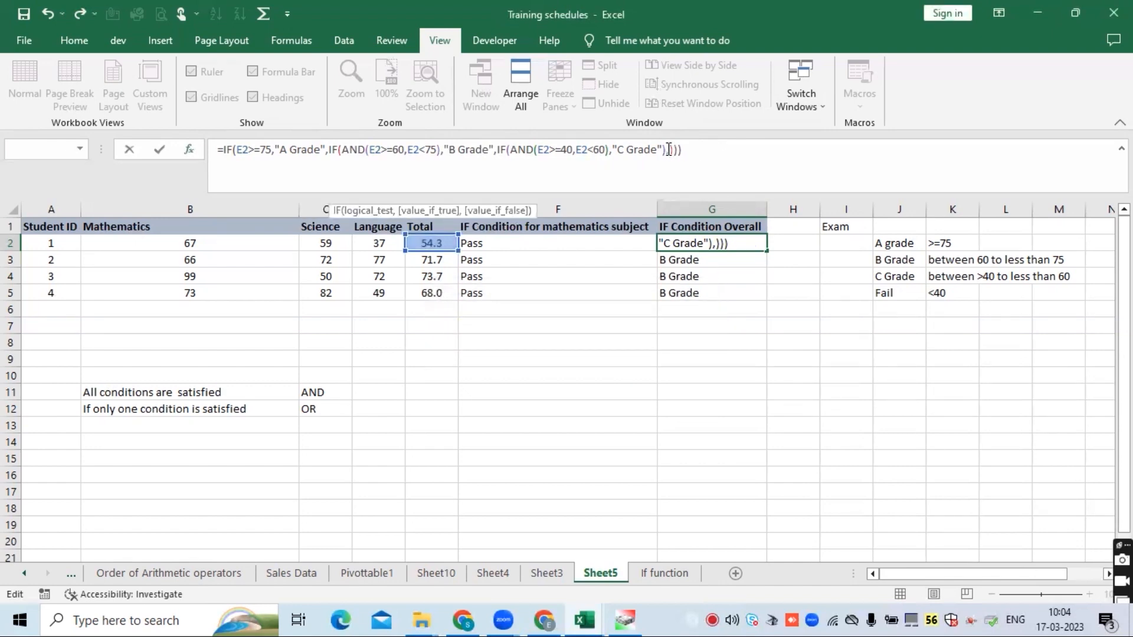
key(Delete)
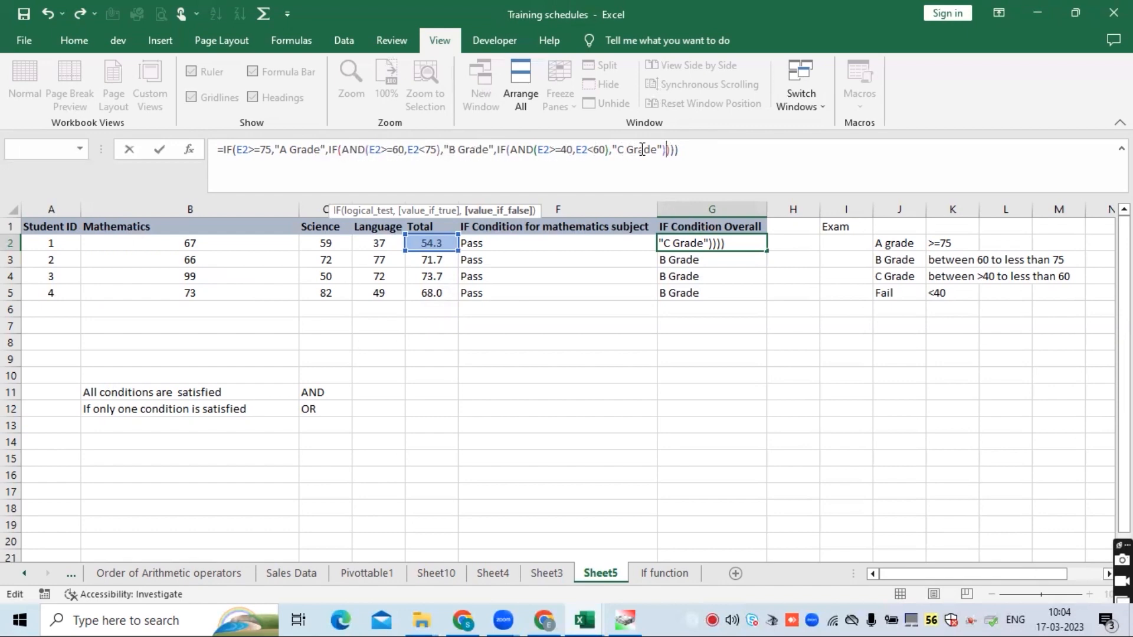
click(673, 154)
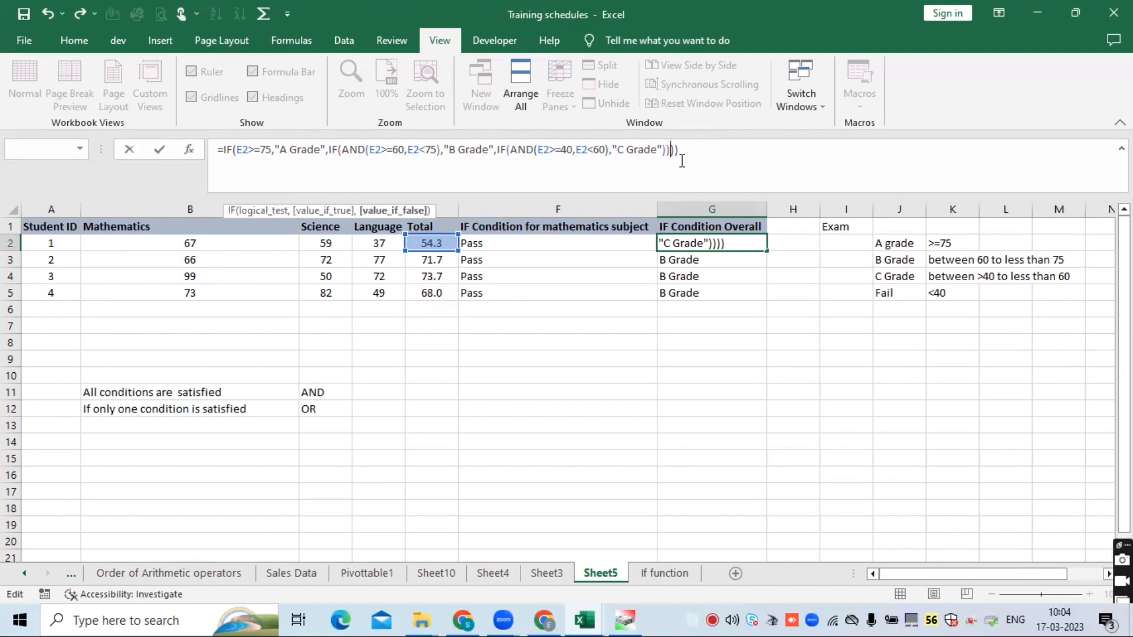
text(,)
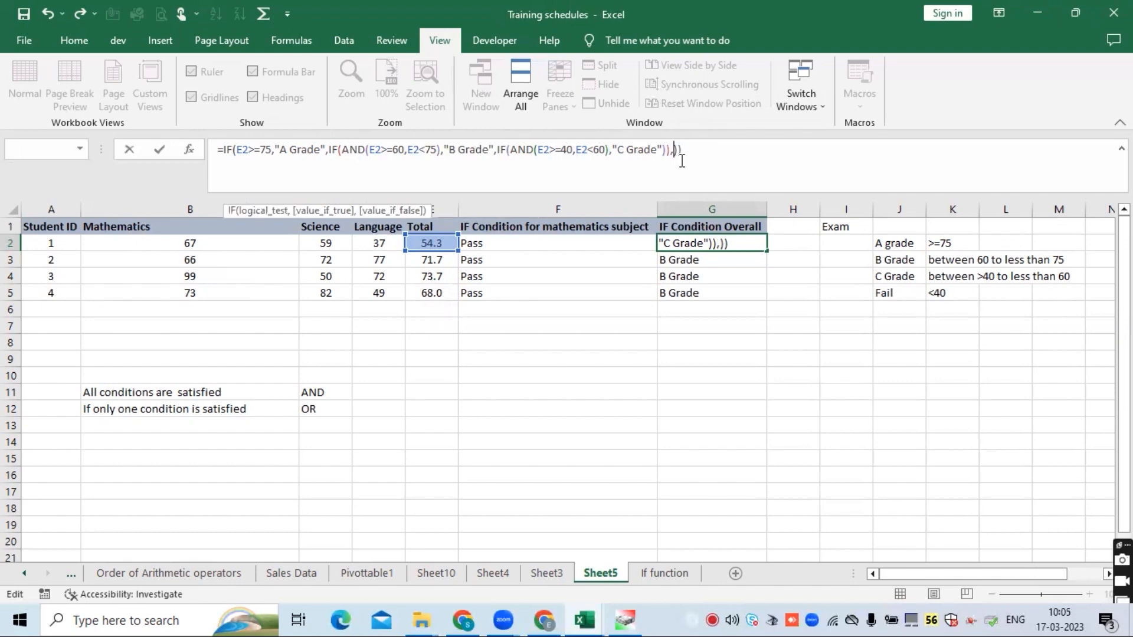
key(BackSpace)
text("Fail)
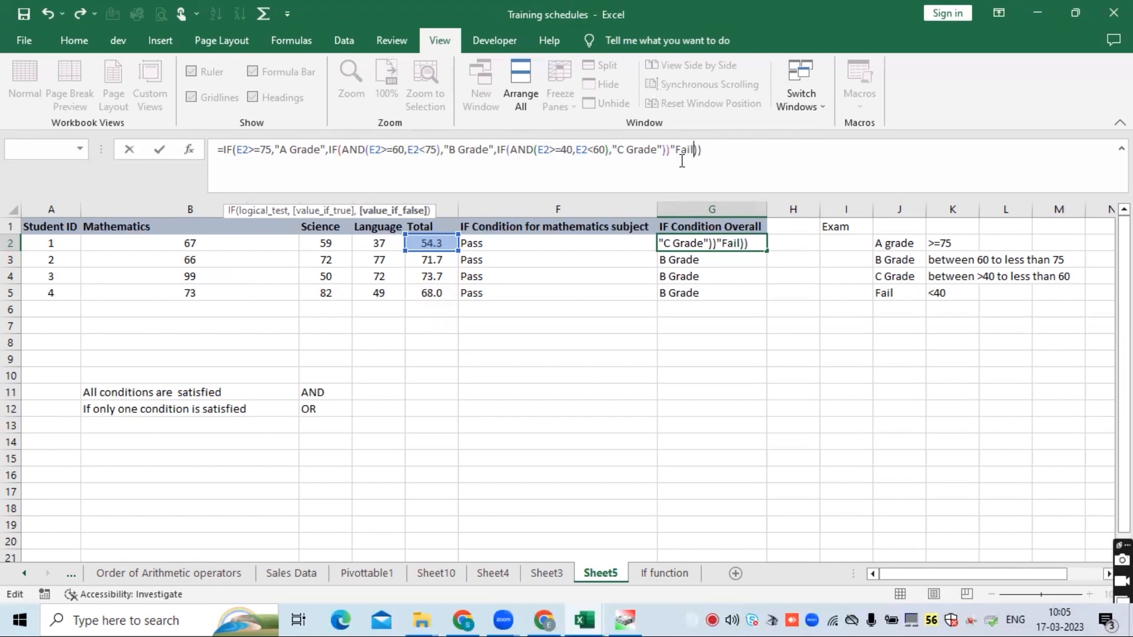
text(")
key(Return)
key(Return)
key(BackSpace)
click(675, 150)
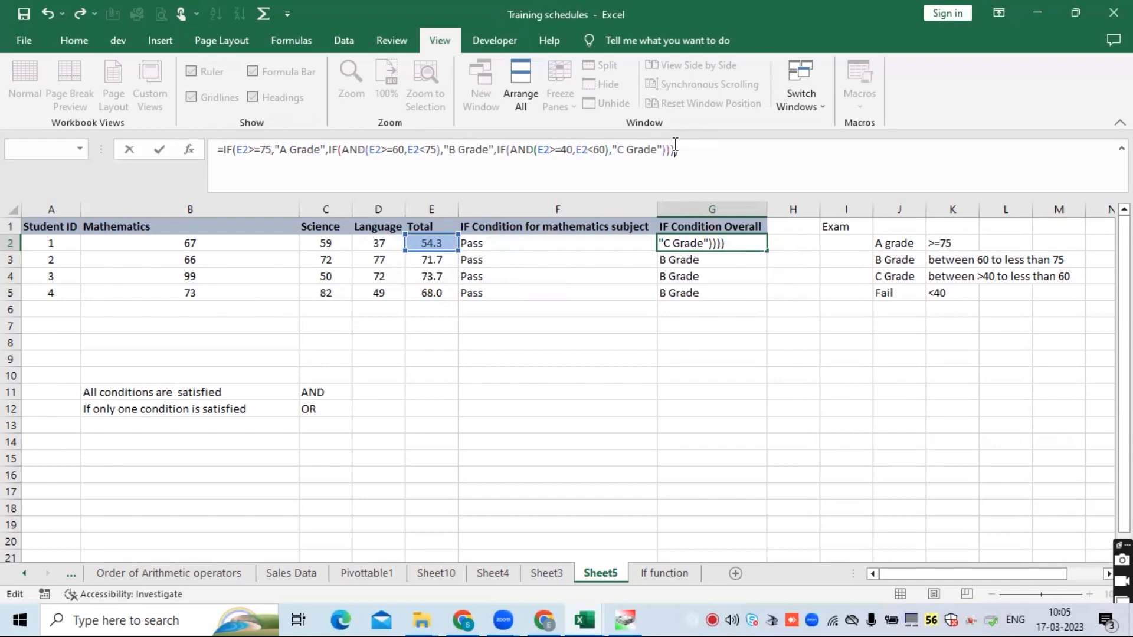
- Add "Fail" as the value-if-false of the innermost IF in G2 and enter the formula
click(640, 149)
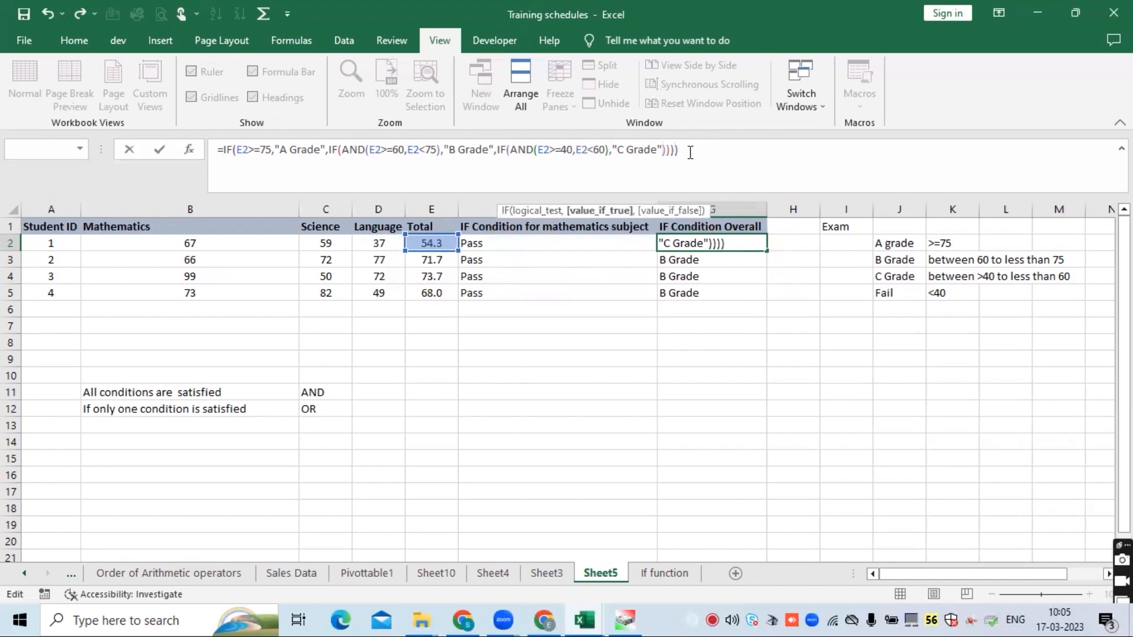
text(,"F)
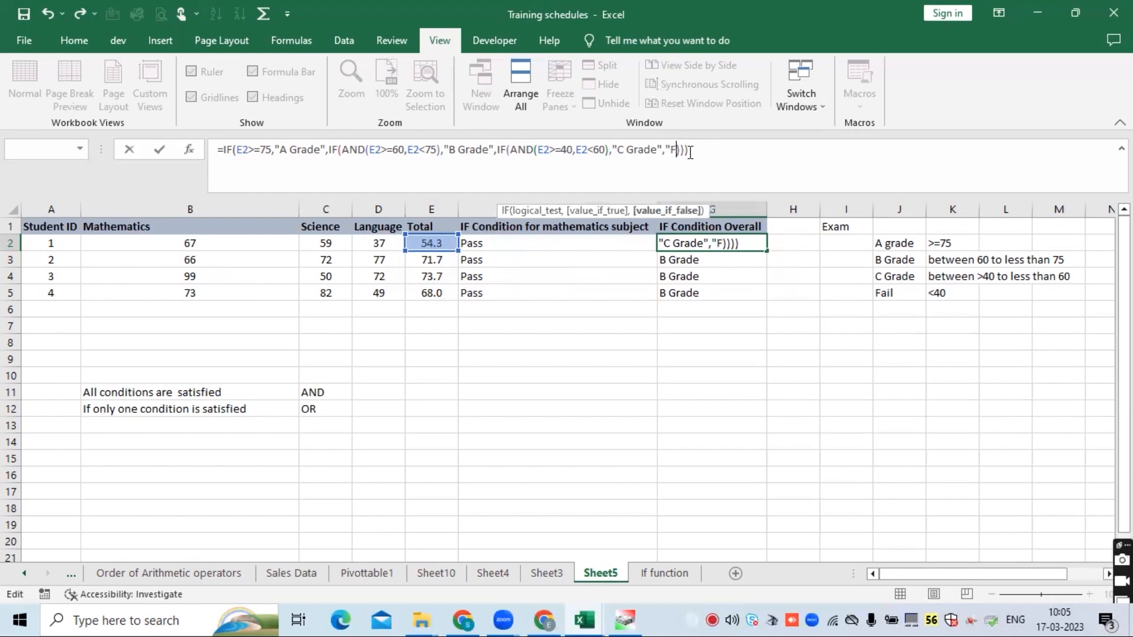
text(ail")
key(Return)
key(Return)
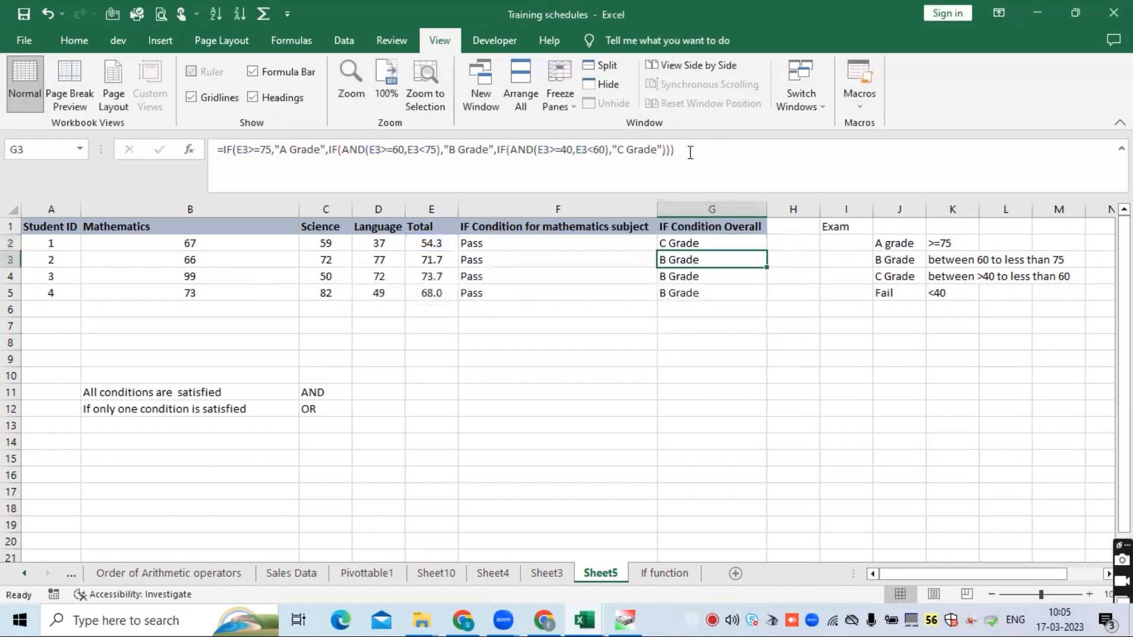
- Fill the updated G2 grade formula down through G5
click(708, 245)
double_click(766, 251)
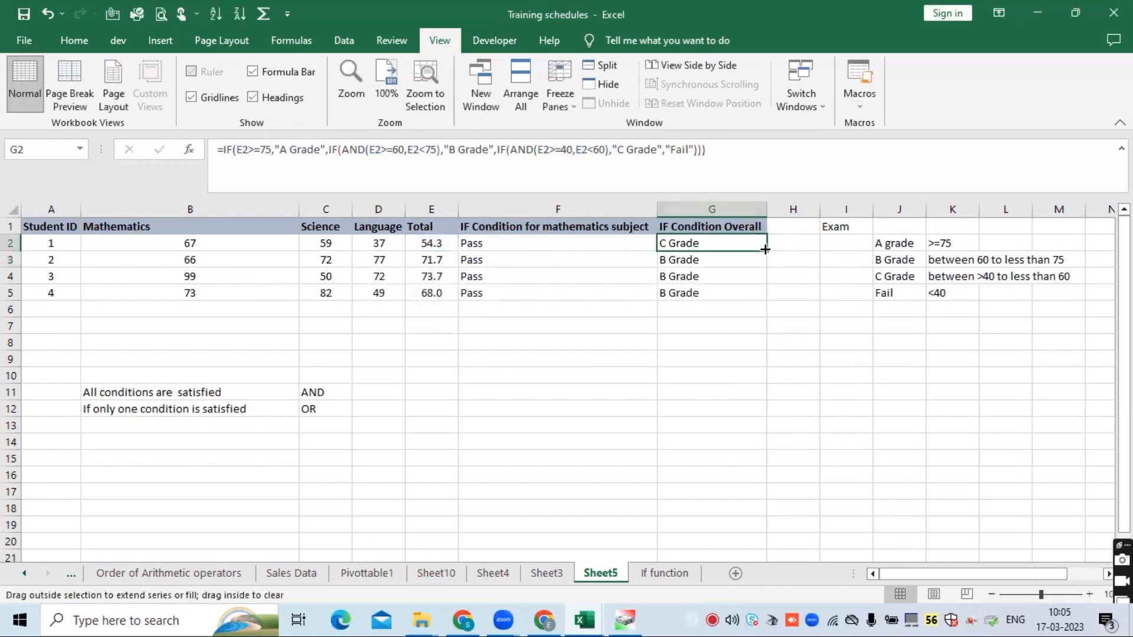
click(727, 248)
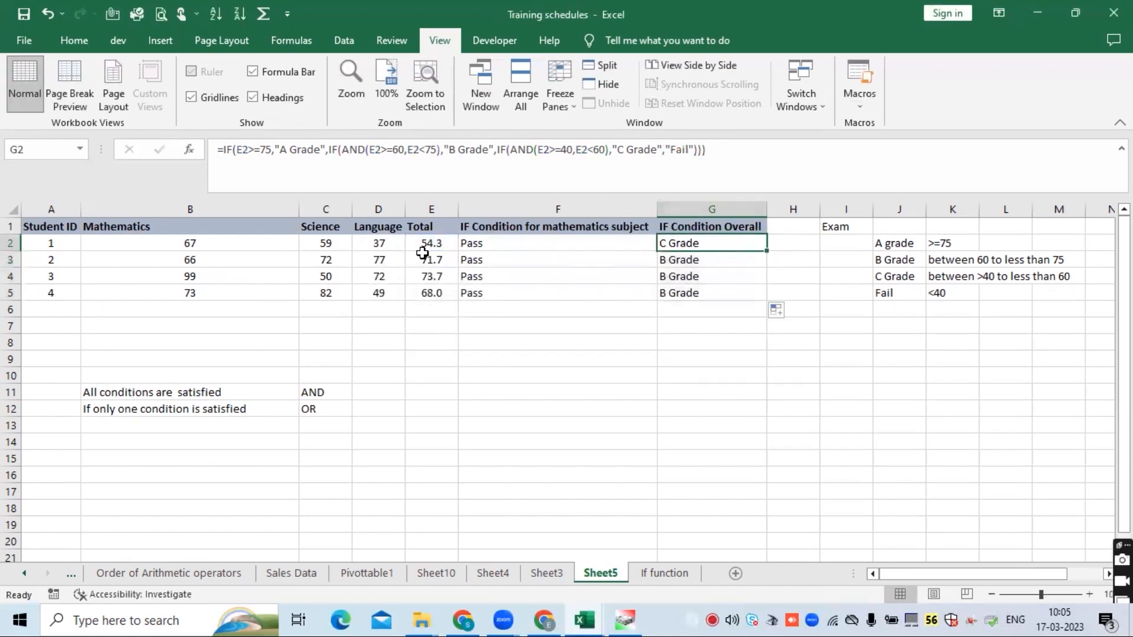
- Change student 1's Mathematics mark to 35 and Science mark to 40, and examine the resulting overall grade in G2
click(220, 243)
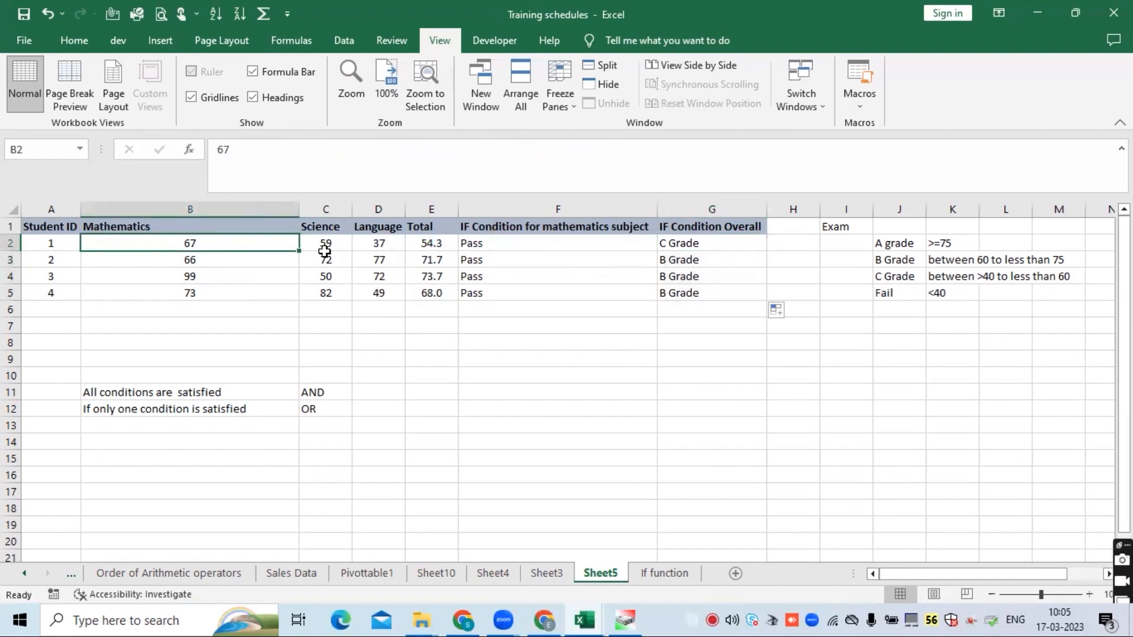
text(35)
key(Return)
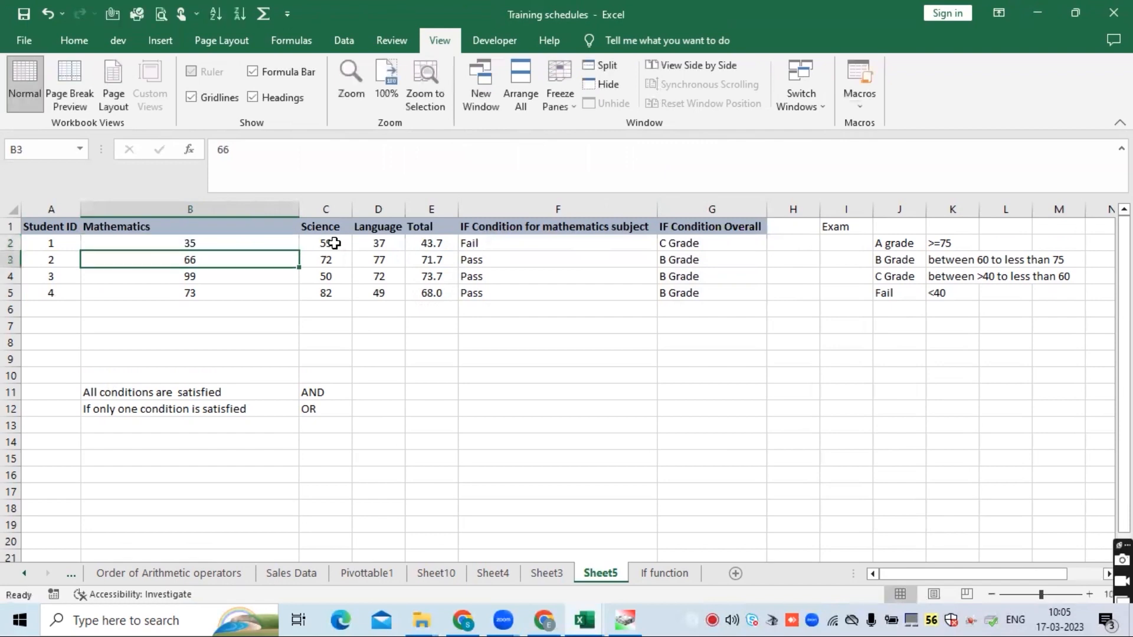
click(334, 243)
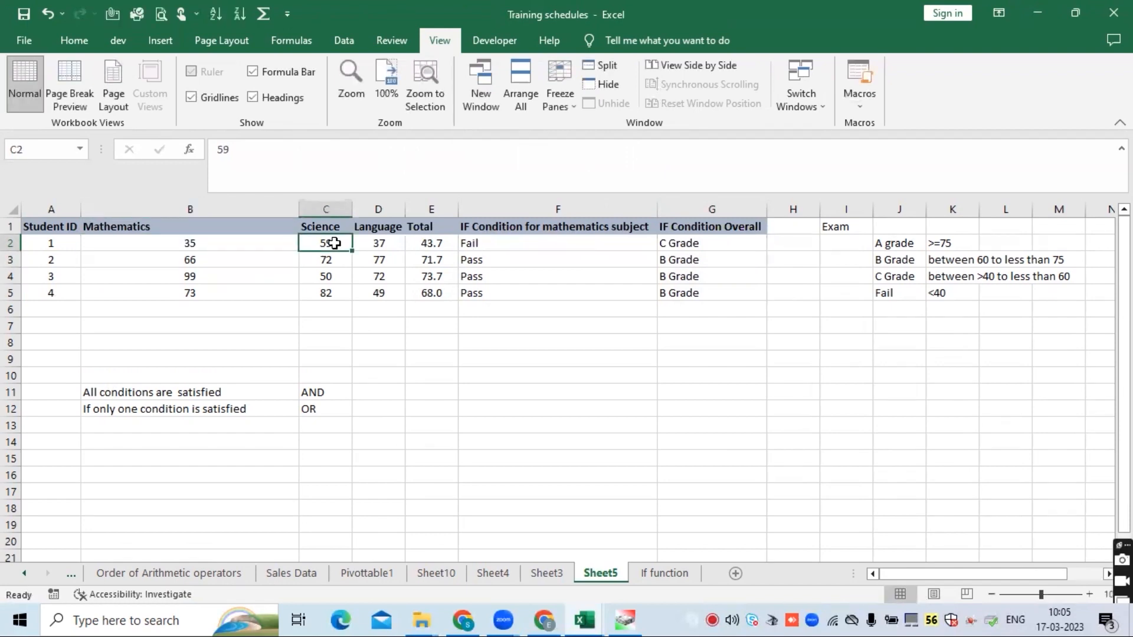
text(4)
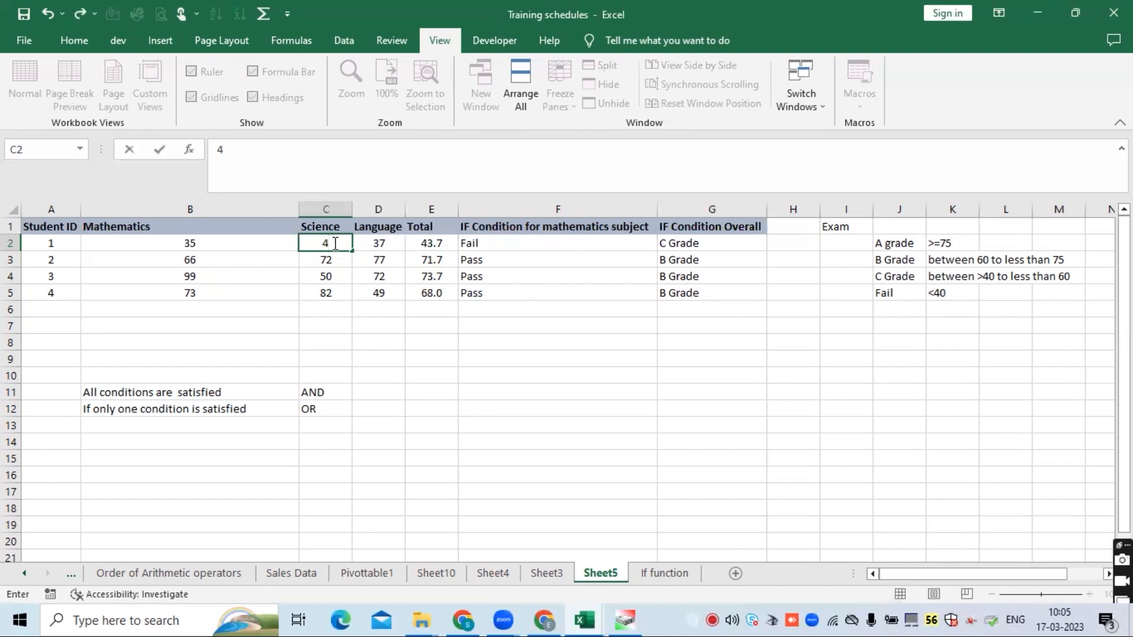
text(0)
key(Return)
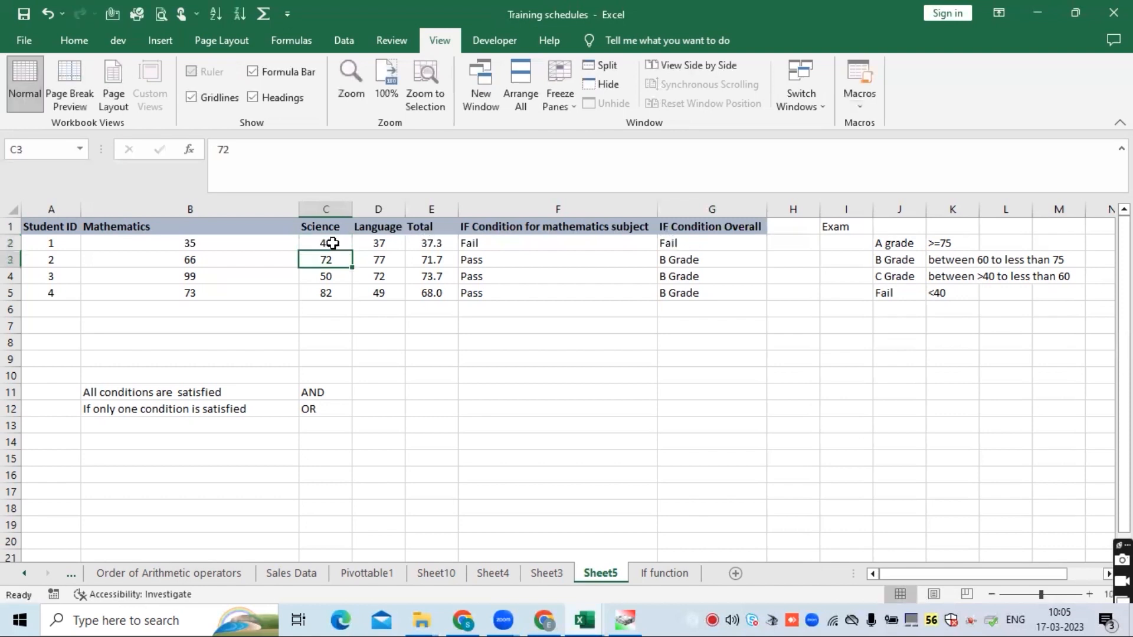
click(695, 240)
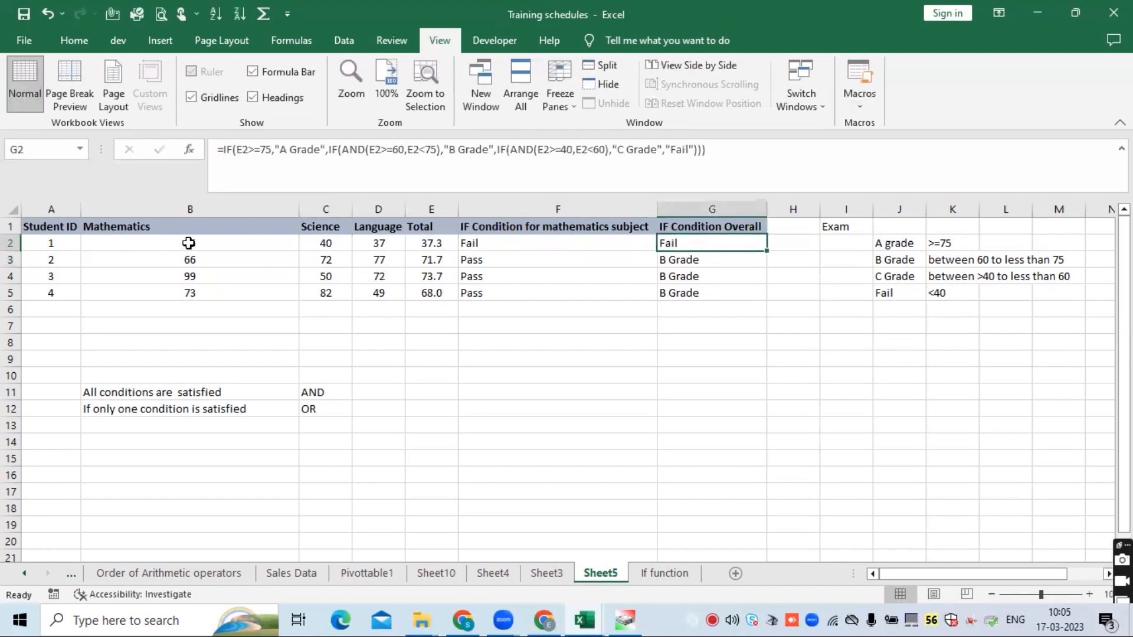
drag(189, 244, 422, 242)
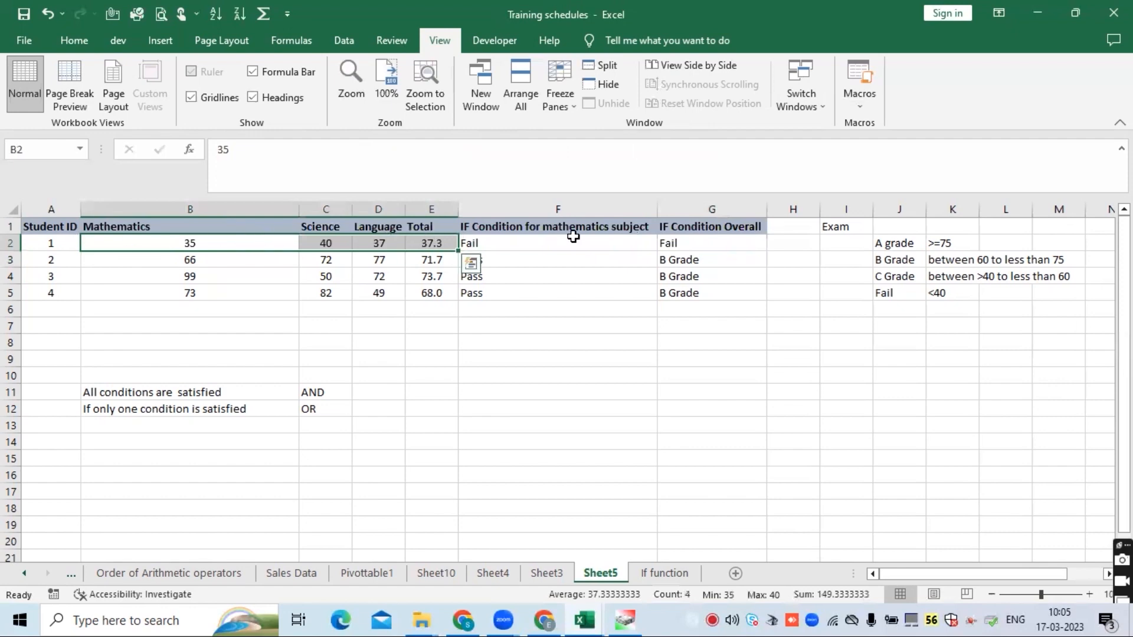
click(682, 242)
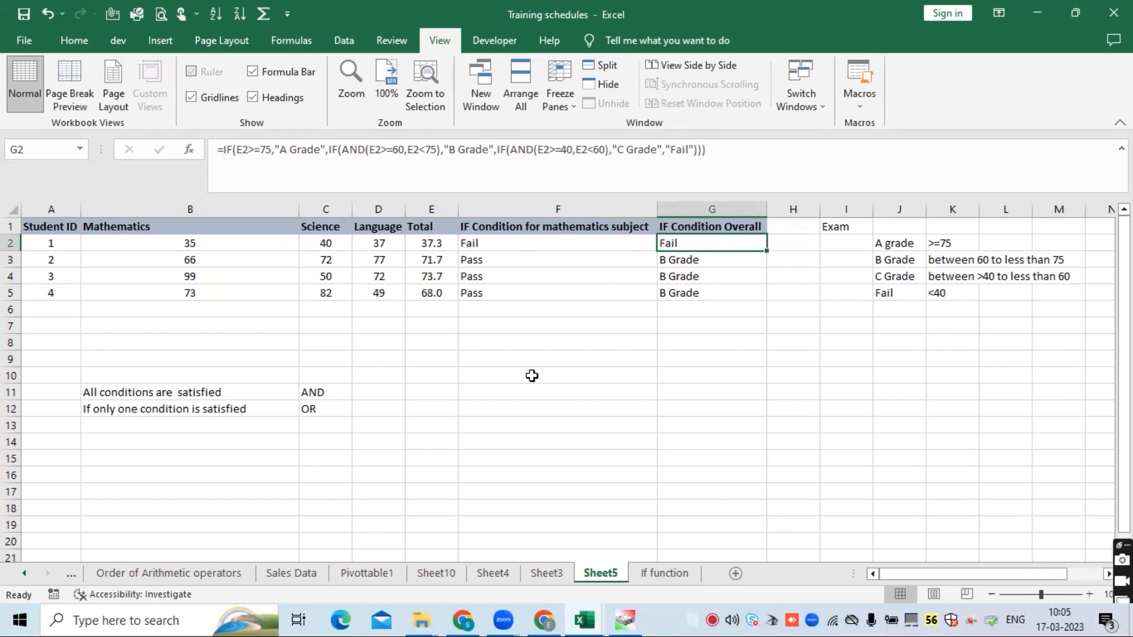
- Enter the label "Truth Tables" in cell E11 beside the AND row
click(316, 397)
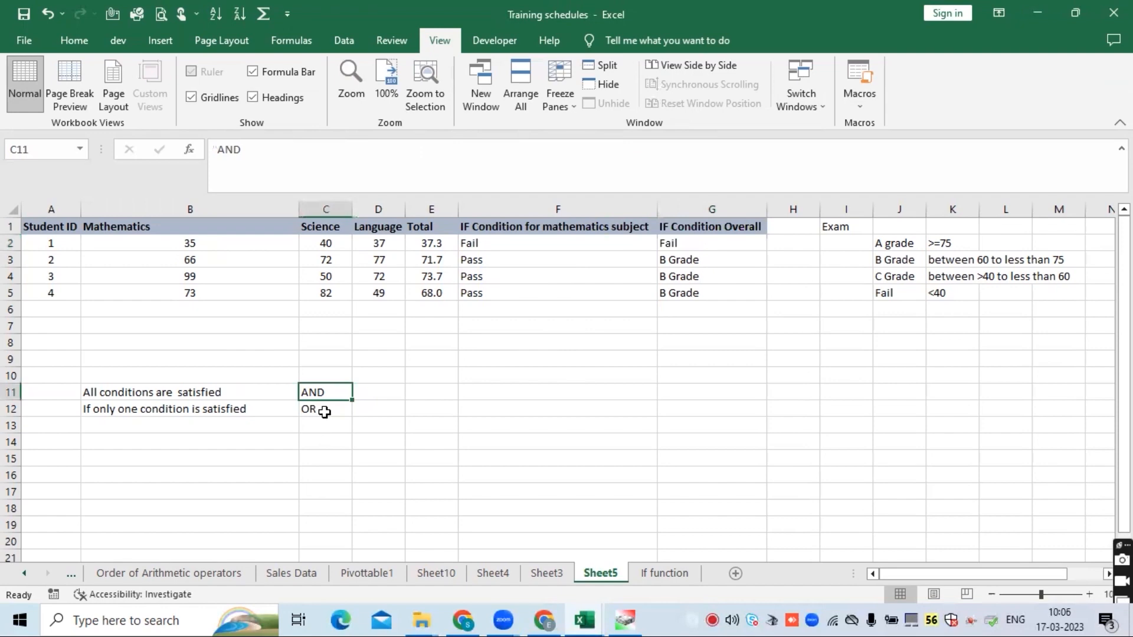
click(331, 407)
click(340, 396)
click(440, 393)
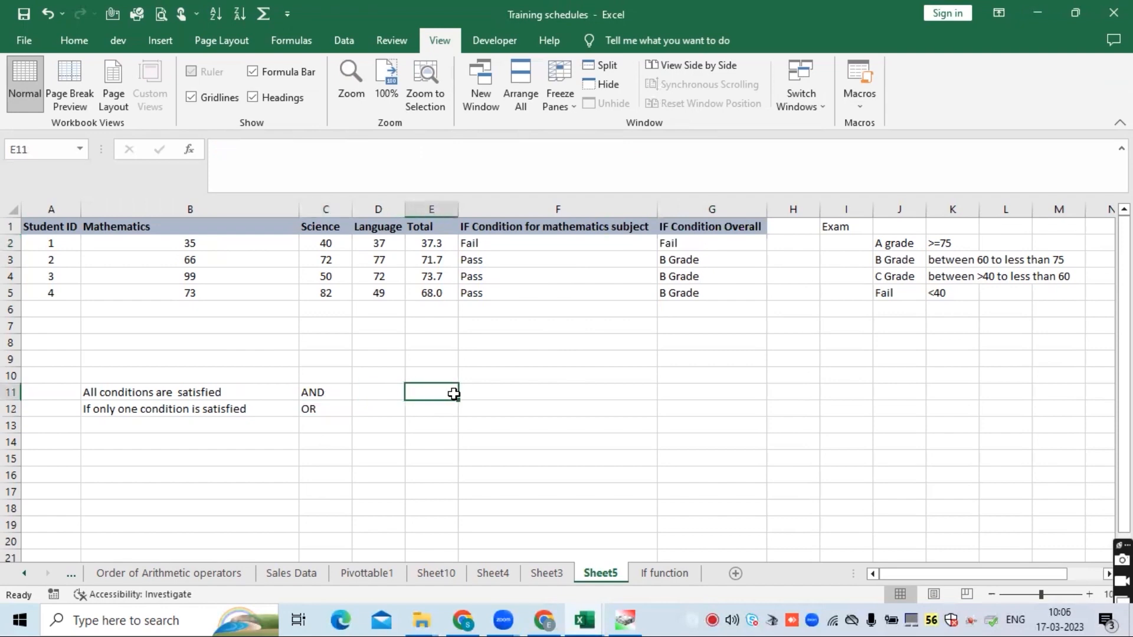
text(Truth)
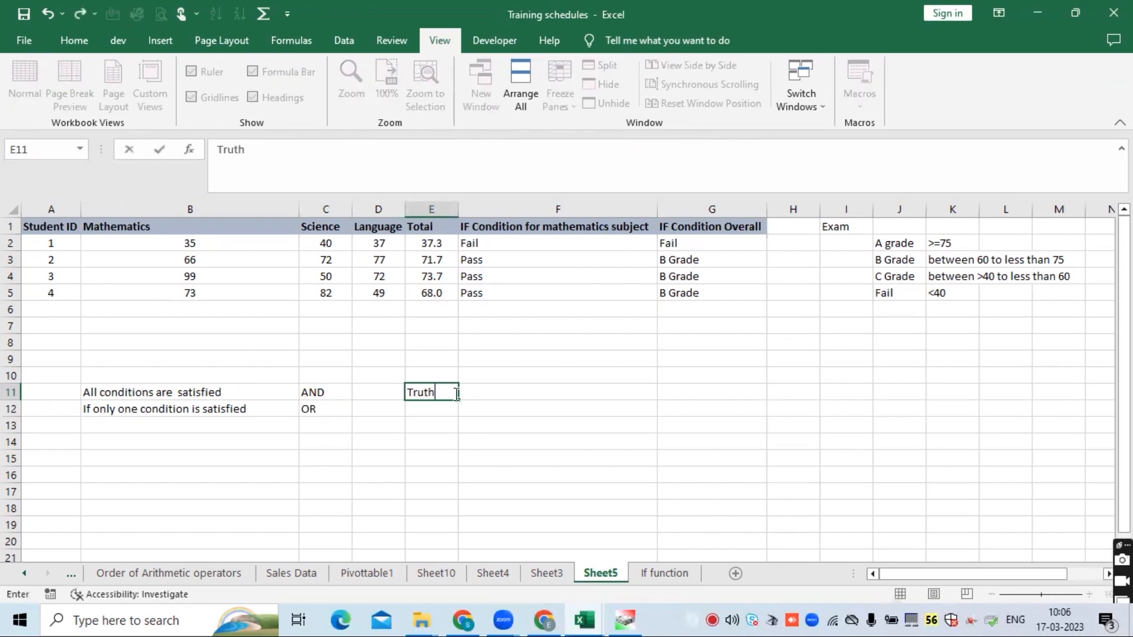
text( Tables)
key(Return)
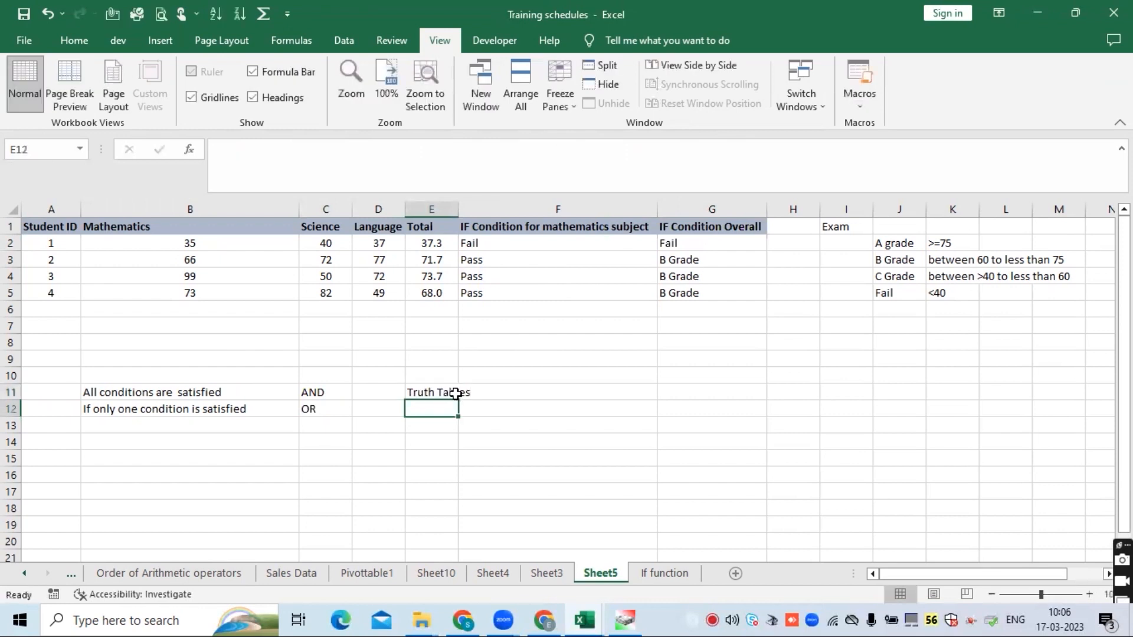
- Prefix E11's label with AND to read "AND Truth Tables" and widen column E to fit it
click(456, 393)
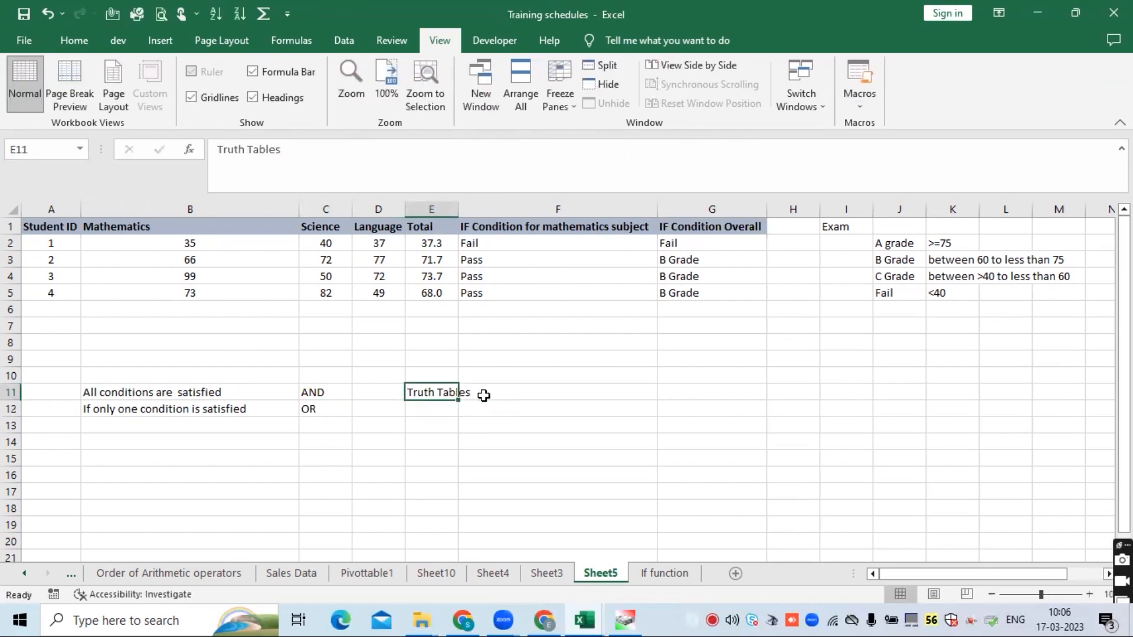
click(466, 396)
click(447, 394)
click(216, 149)
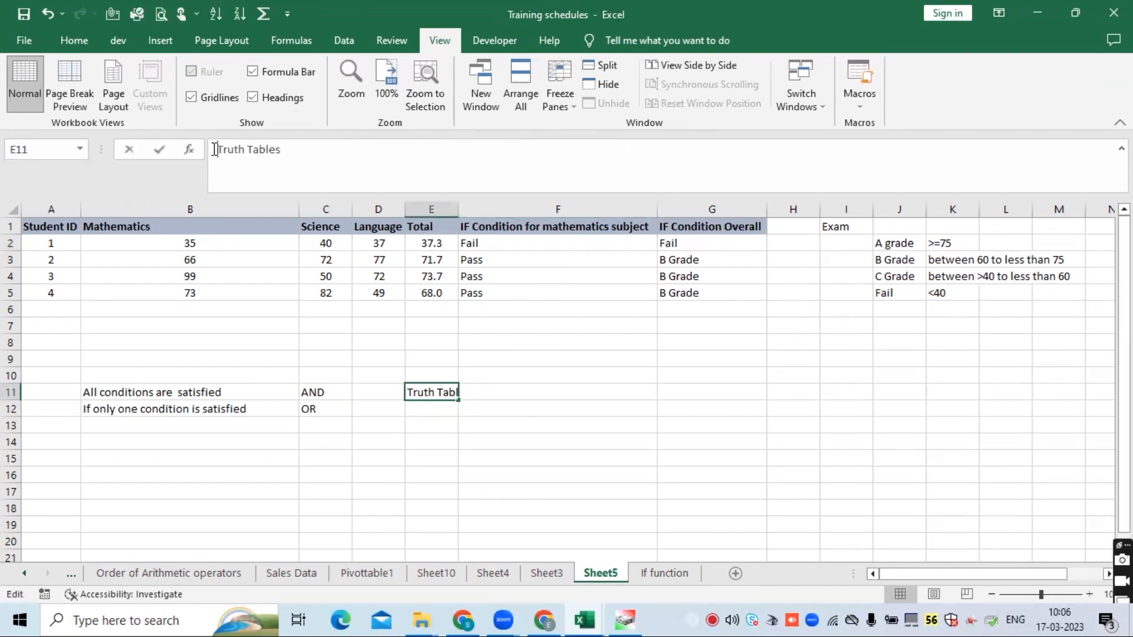
text(AND)
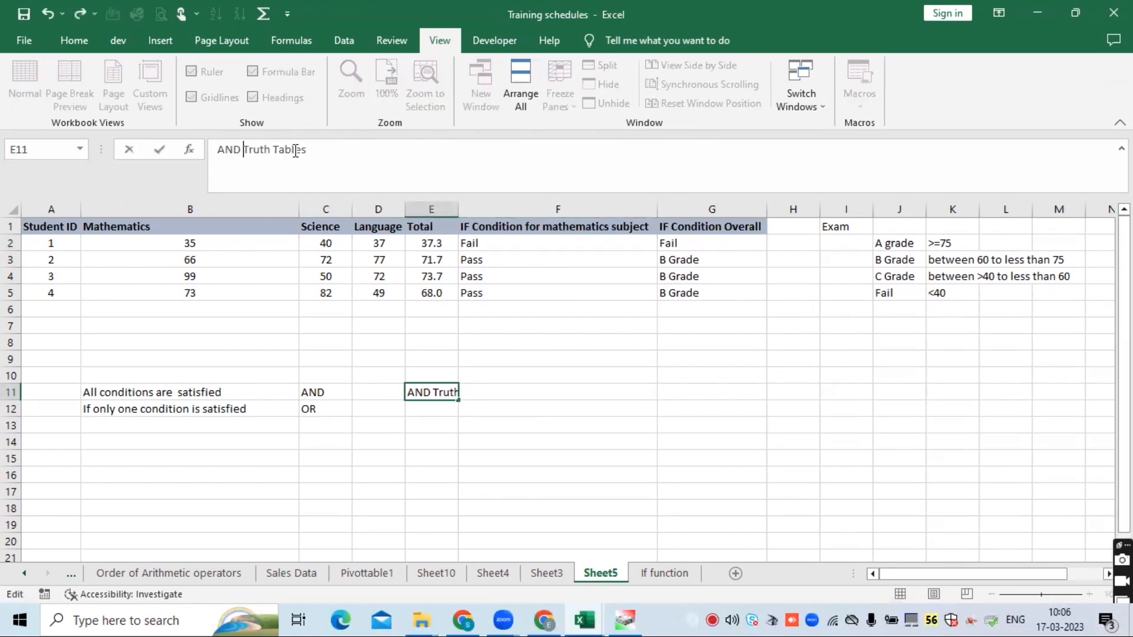
key(Return)
click(529, 390)
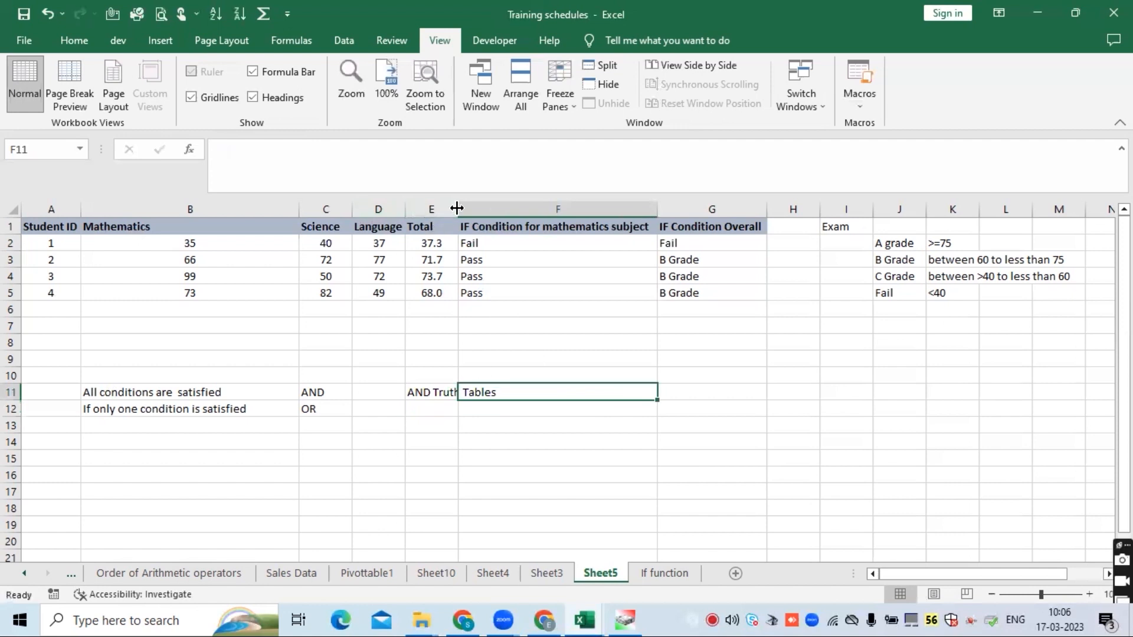
drag(457, 203, 500, 203)
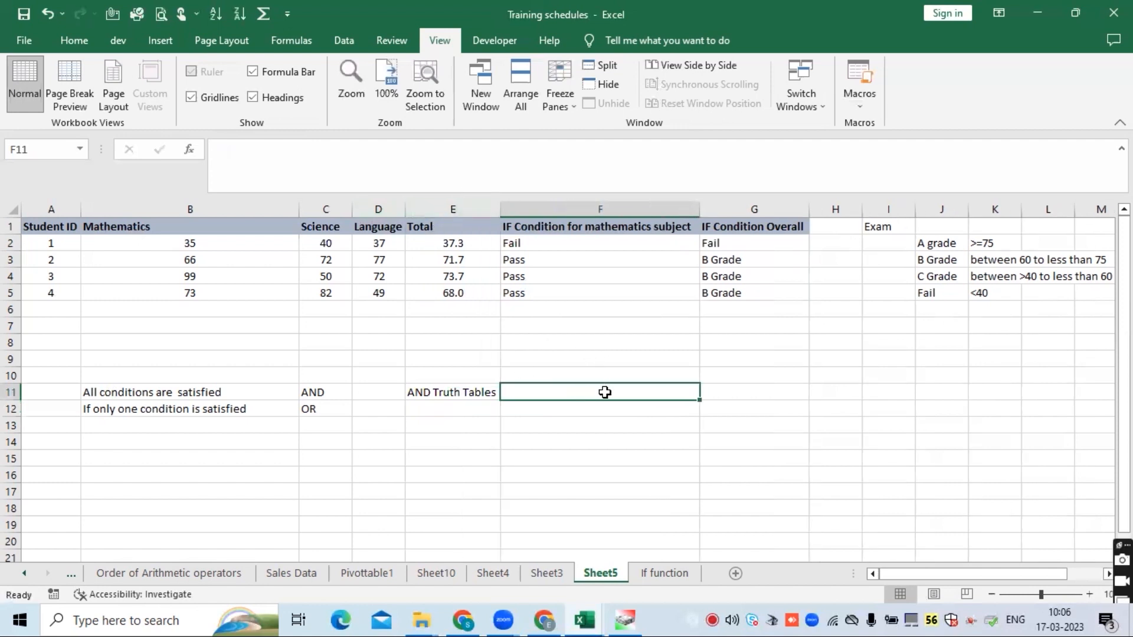
- Add the headers "Condition 1" in F11 and "Condition 2" in G11
text(cONT)
key(BackSpace)
key(BackSpace)
key(BackSpace)
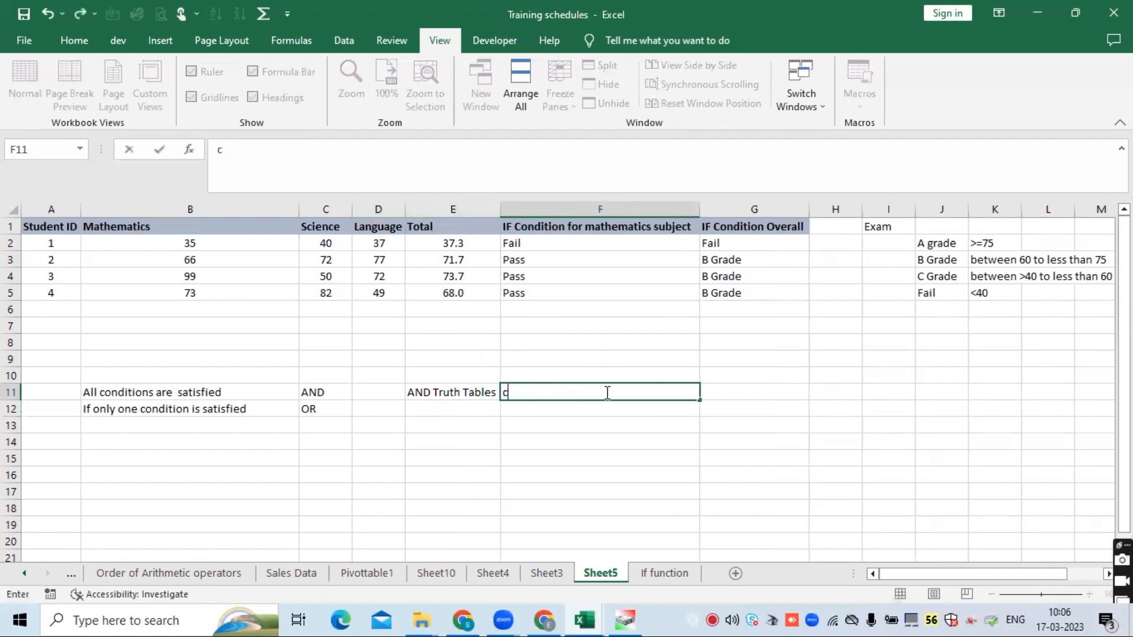
key(BackSpace)
text(Condition 1)
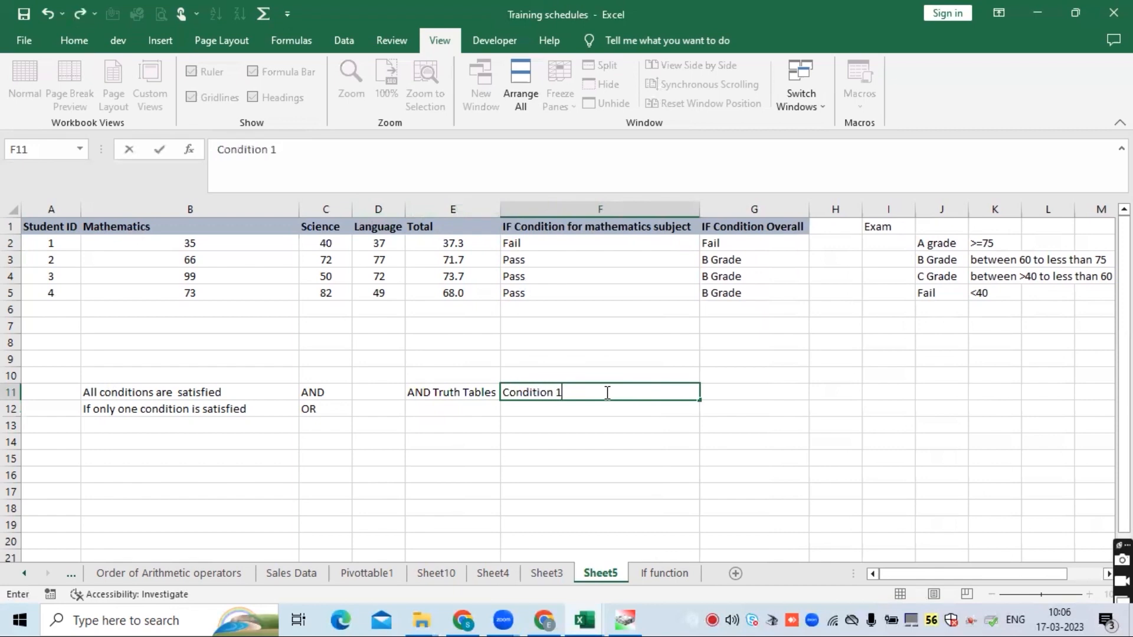
key(Return)
key(Up)
key(Right)
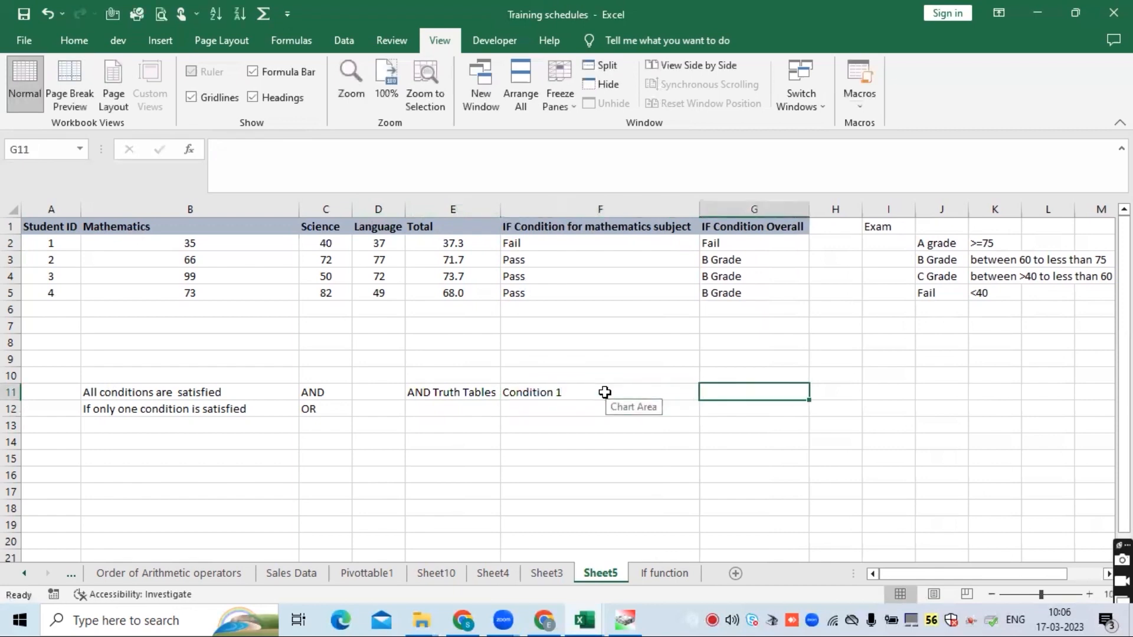
text(Condition)
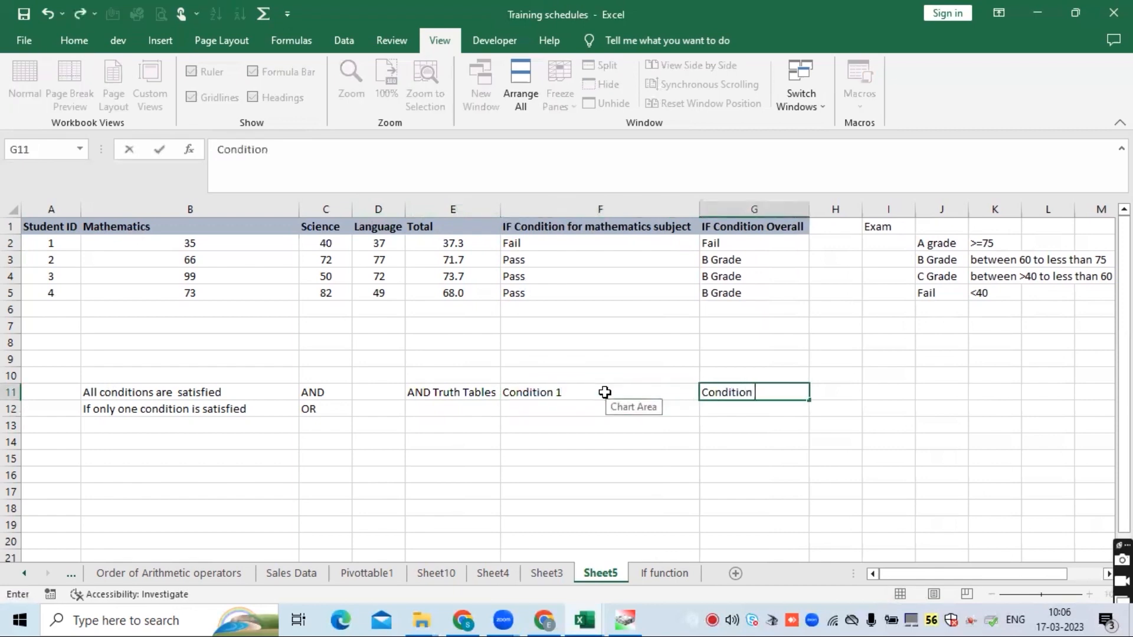
text( 2)
key(Return)
- Move the "AND Truth Tables" label from E11 to H11
click(482, 406)
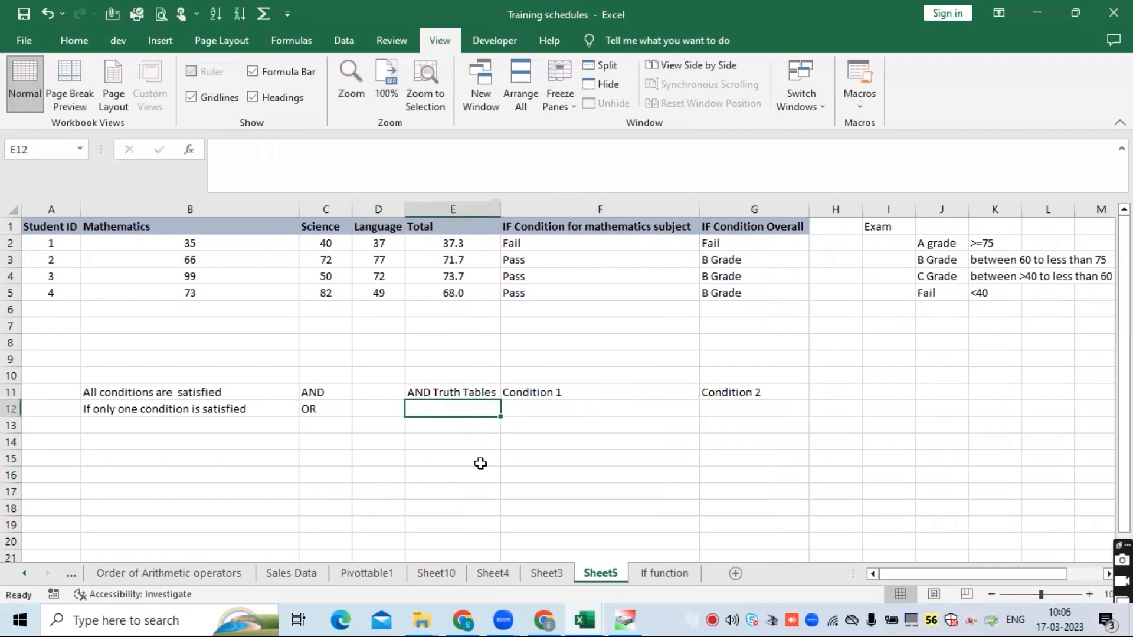
click(540, 414)
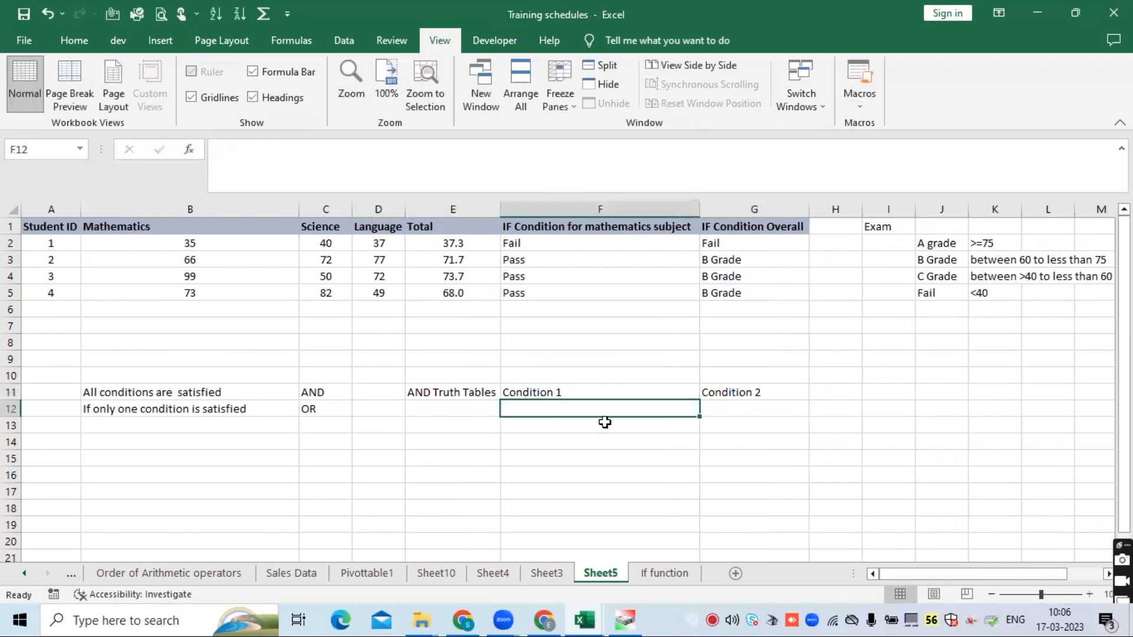
click(471, 391)
click(564, 406)
click(476, 392)
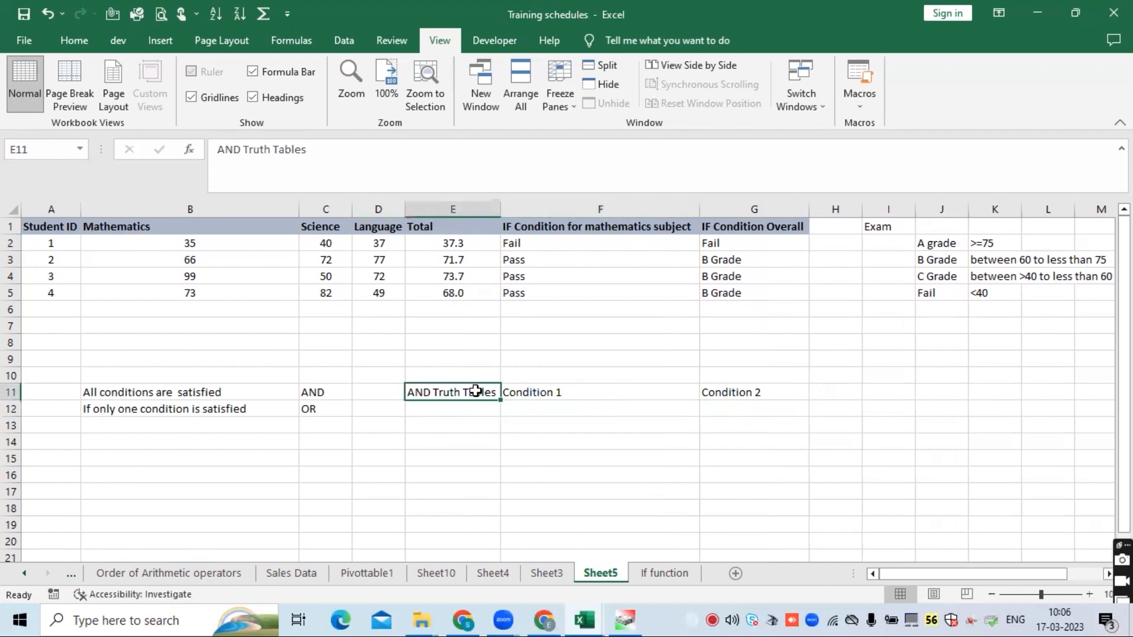
key(ctrl+x)
click(838, 391)
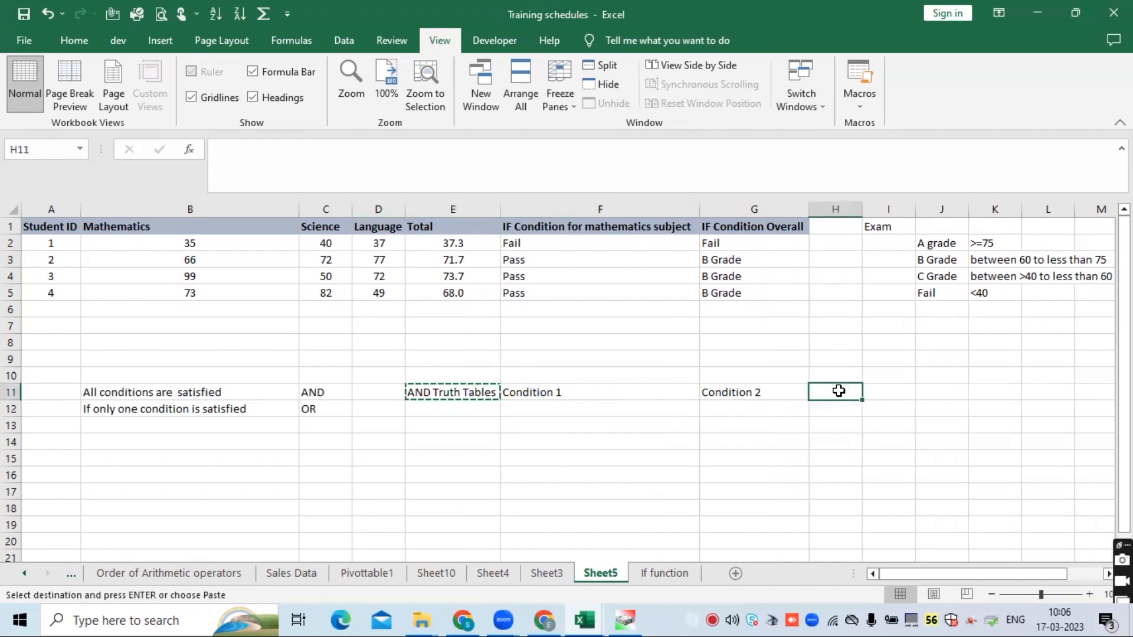
key(ctrl+v)
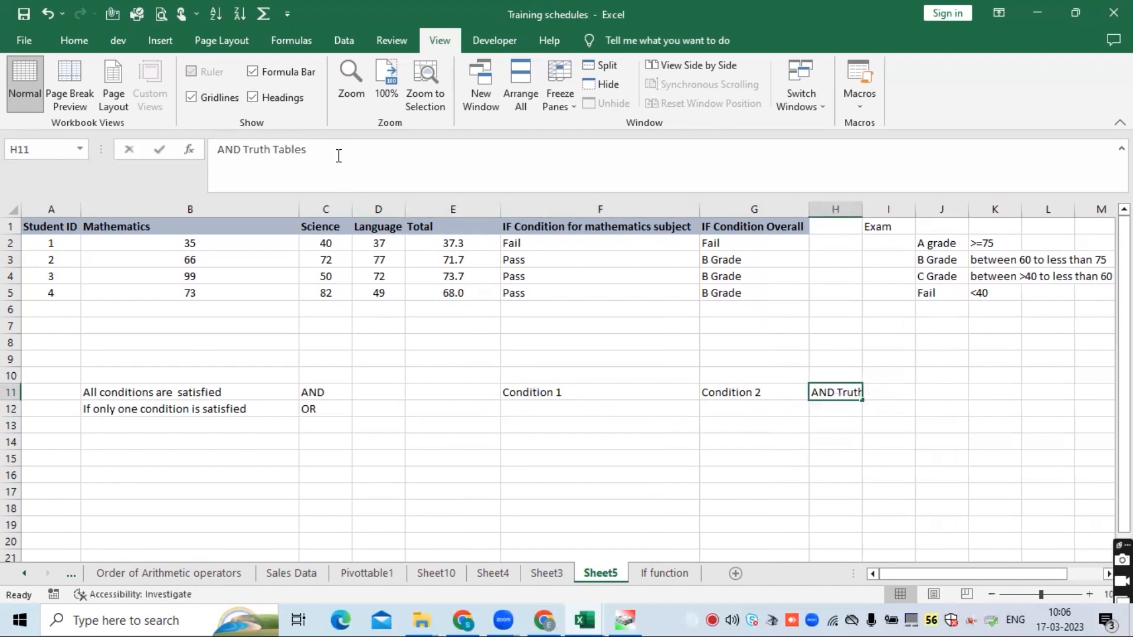
- Extend the H11 label to read "AND Truth Tables (Result)"
click(317, 150)
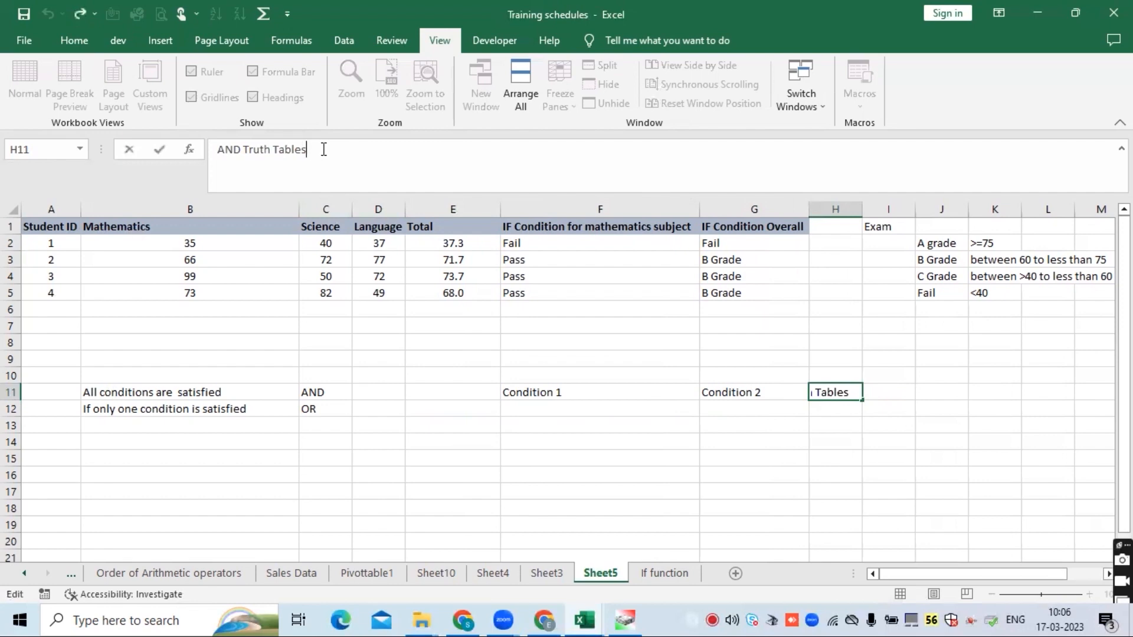
text((REsu)
key(BackSpace)
key(BackSpace)
key(BackSpace)
text(esul)
key(Return)
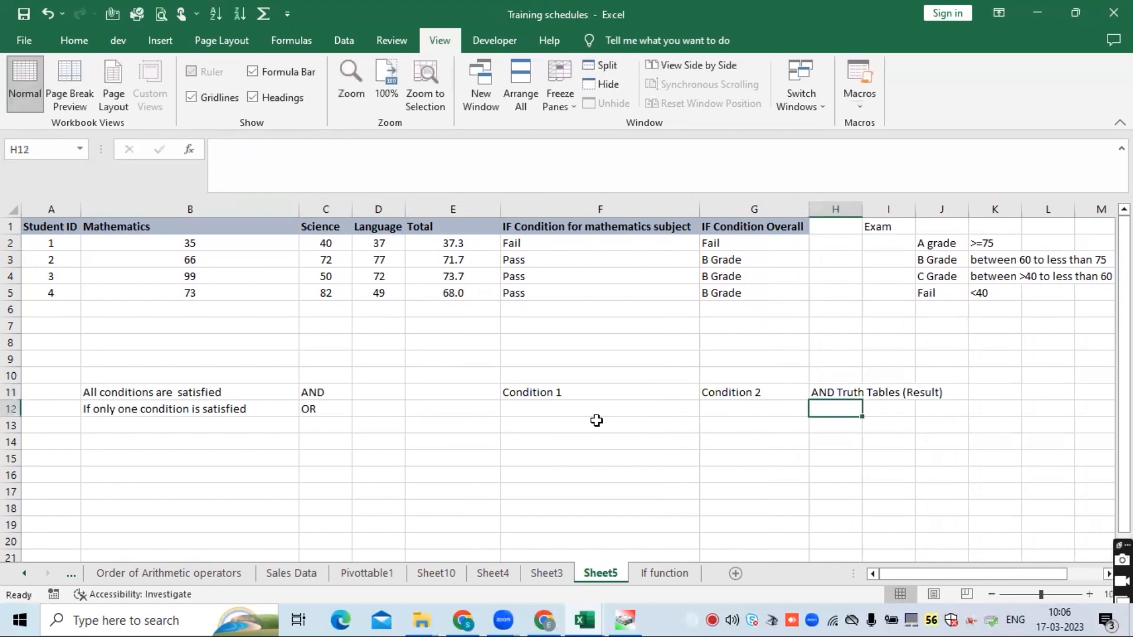
- Fill the first truth table row with T for Condition 1, T for Condition 2 and T as the result
click(581, 408)
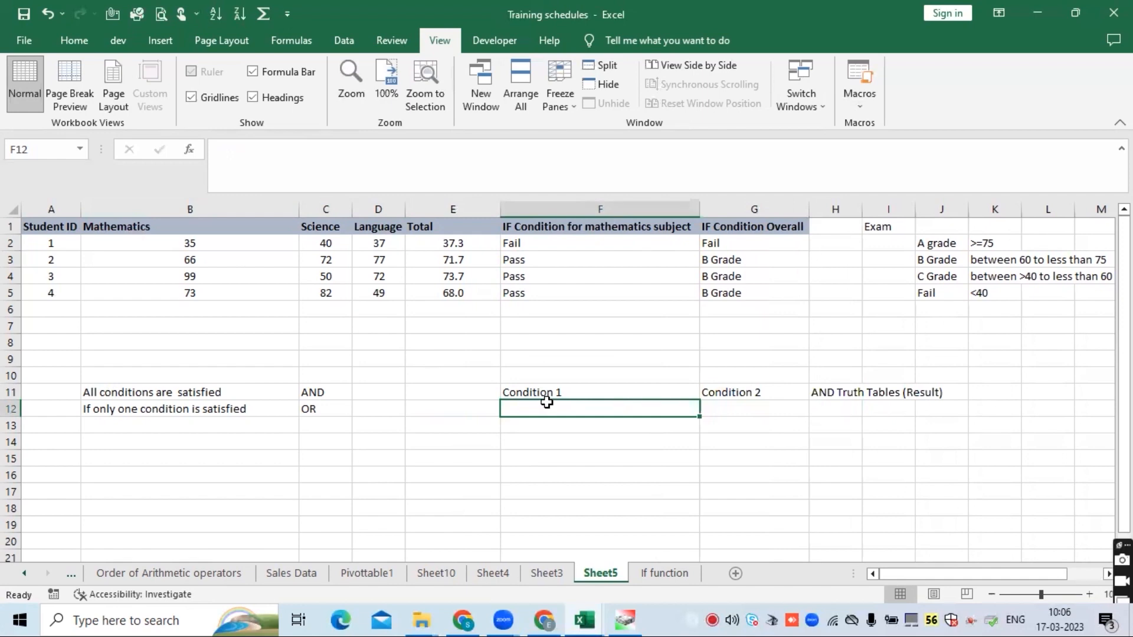
text(T)
key(Tab)
text(T)
key(Tab)
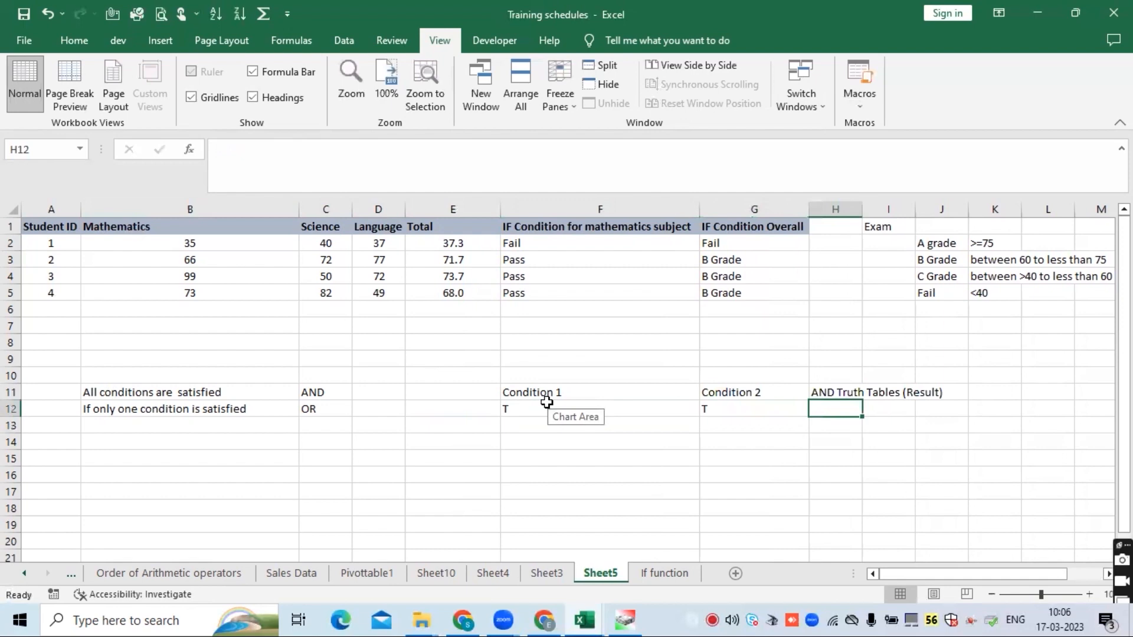
text(T)
key(Return)
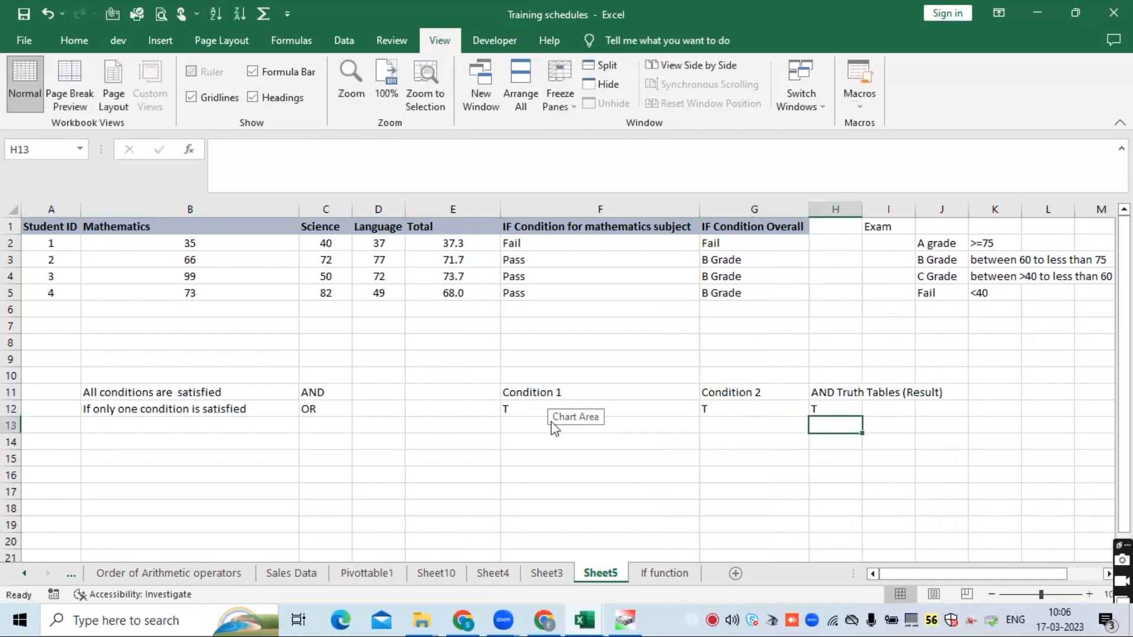
- Fill the second truth table row with F for Condition 1, T for Condition 2 and F as the result
click(553, 423)
text(F)
key(Return)
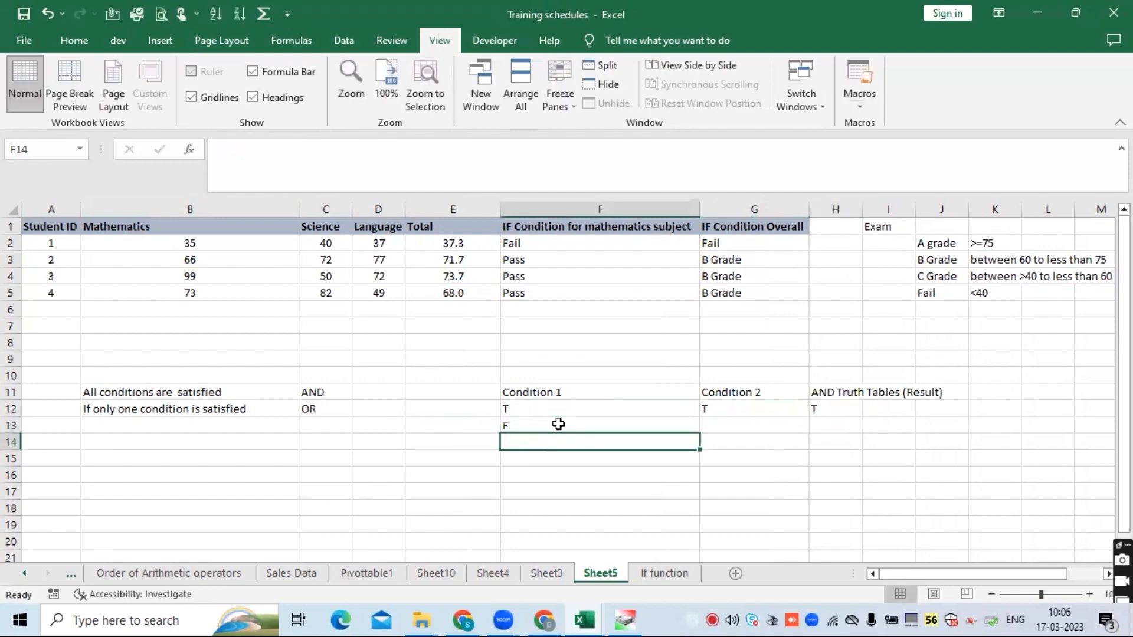
click(559, 424)
key(Tab)
text(T)
key(Return)
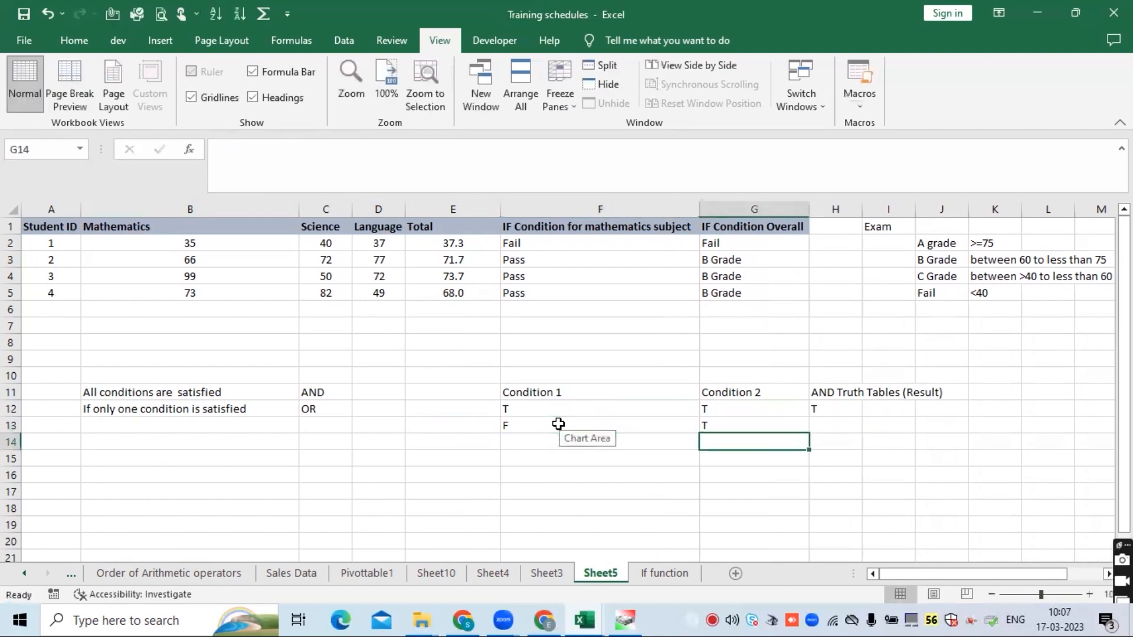
key(Up)
key(Right)
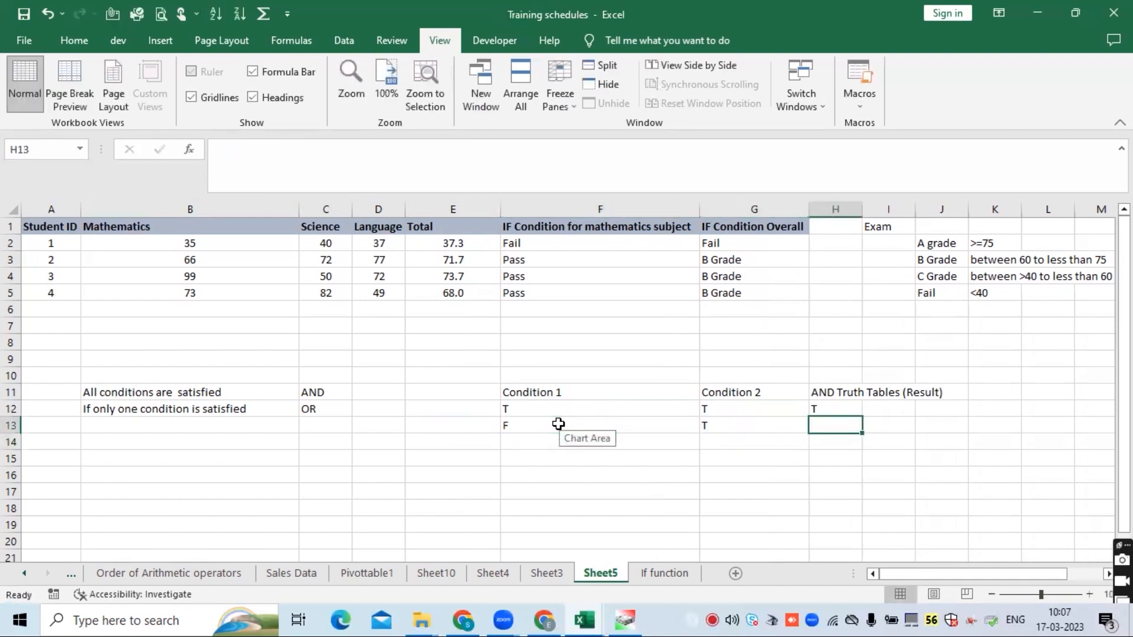
text(F)
key(Return)
click(518, 445)
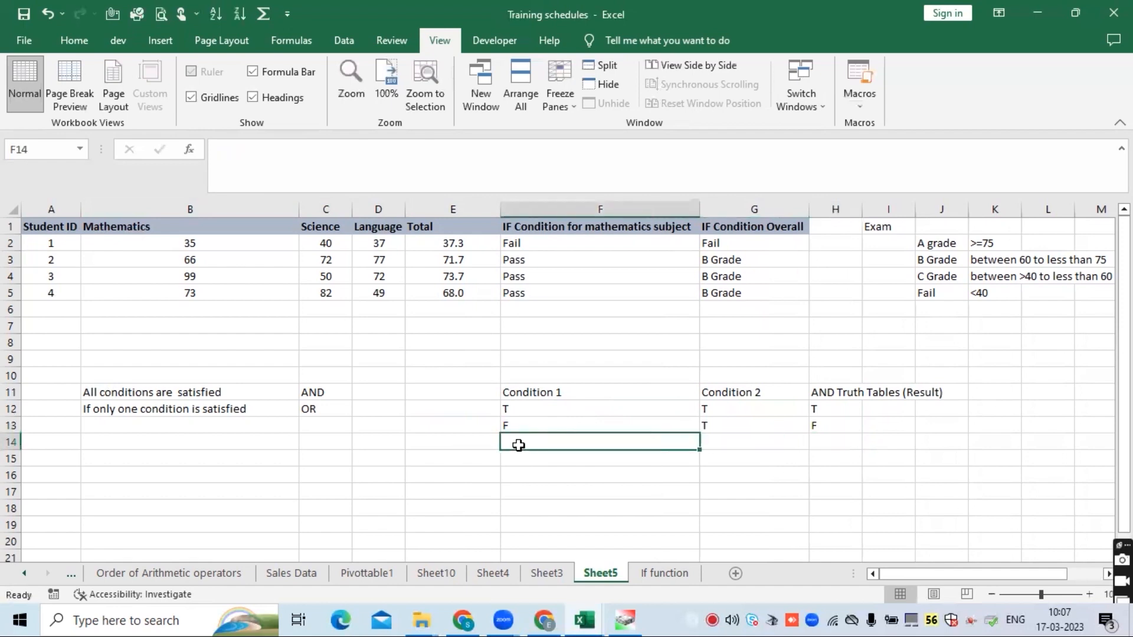
- Fill the third truth table row with T for Condition 1, F for Condition 2 and F as the result
text(T)
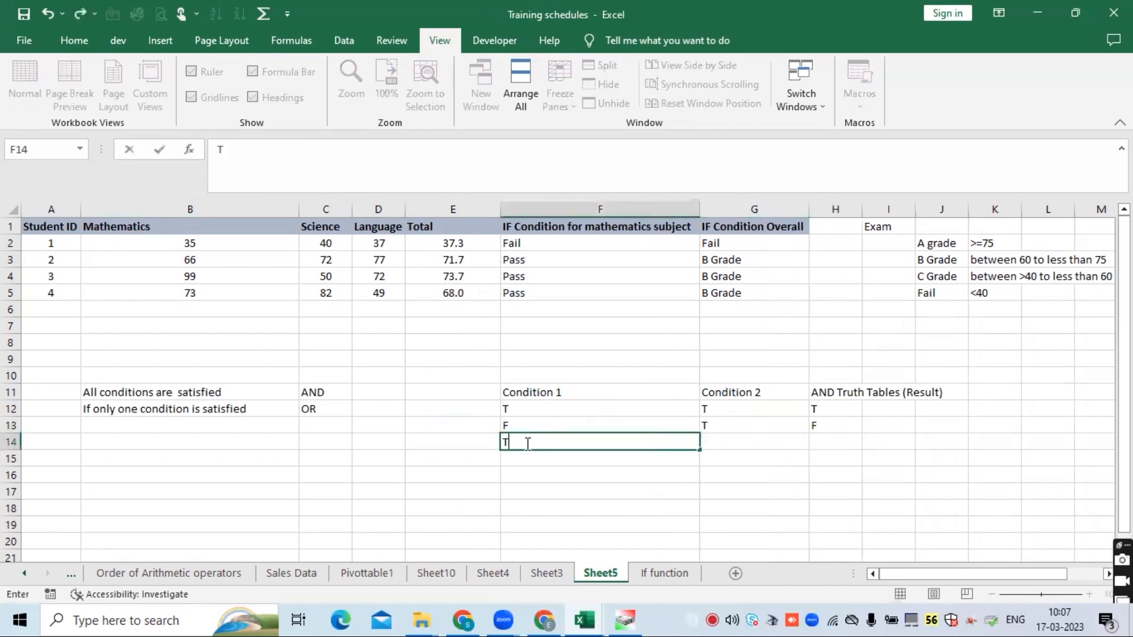
key(Tab)
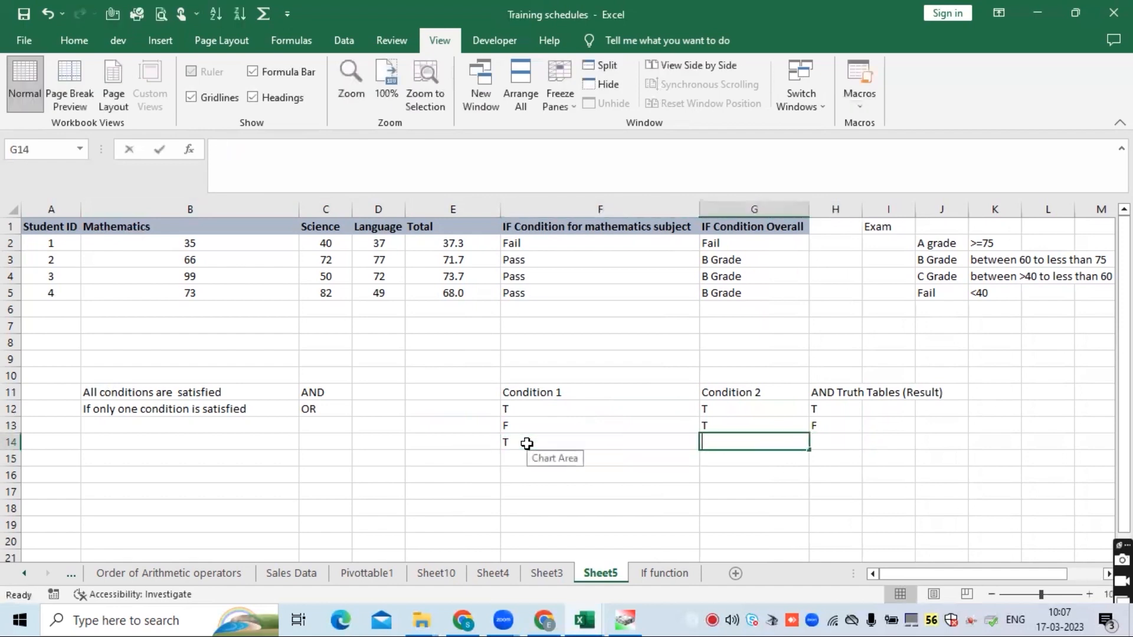
text(F)
key(Tab)
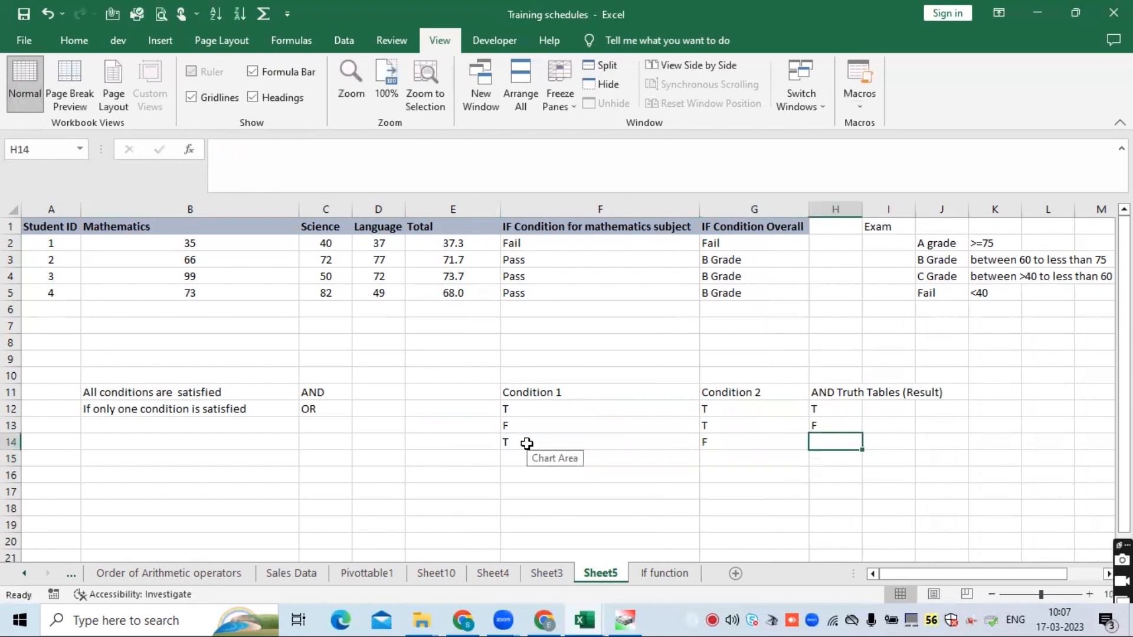
text(F)
key(Return)
- Fill the fourth truth table row with F for Condition 1, F for Condition 2 and F as the result
click(527, 458)
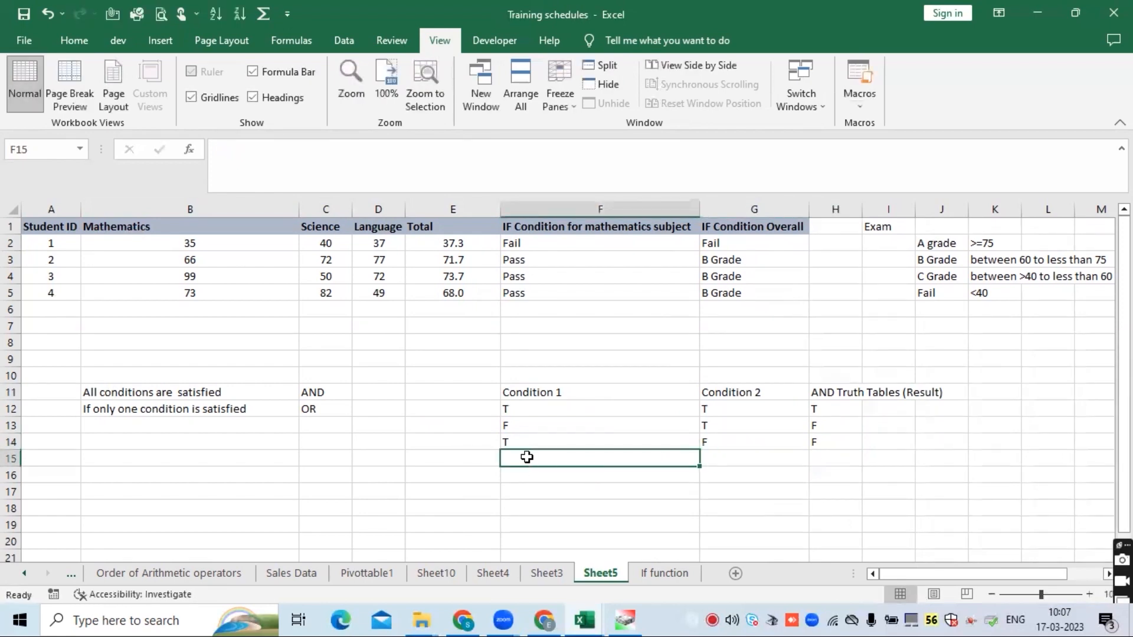
text(F)
key(Tab)
text(F)
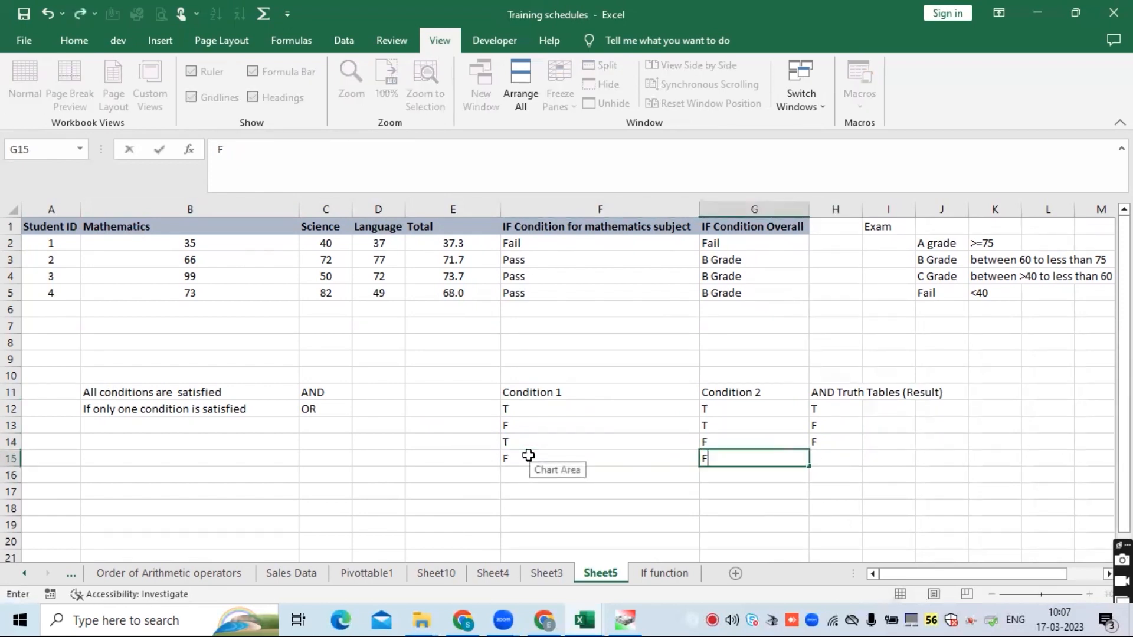
key(Tab)
text(F)
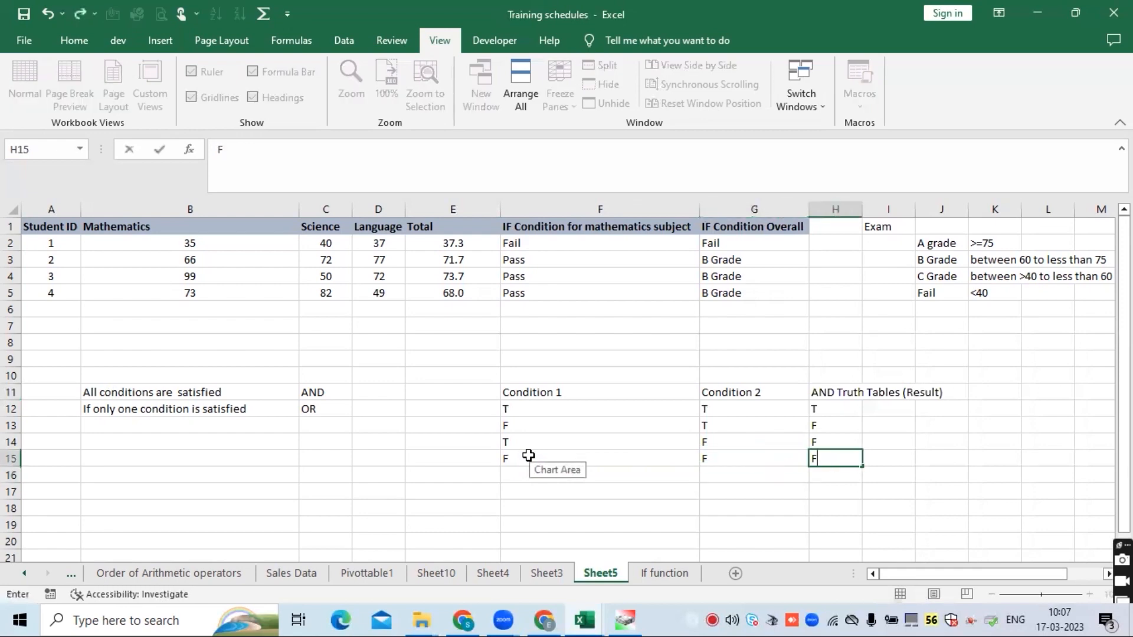
key(Up)
key(Down)
key(Down)
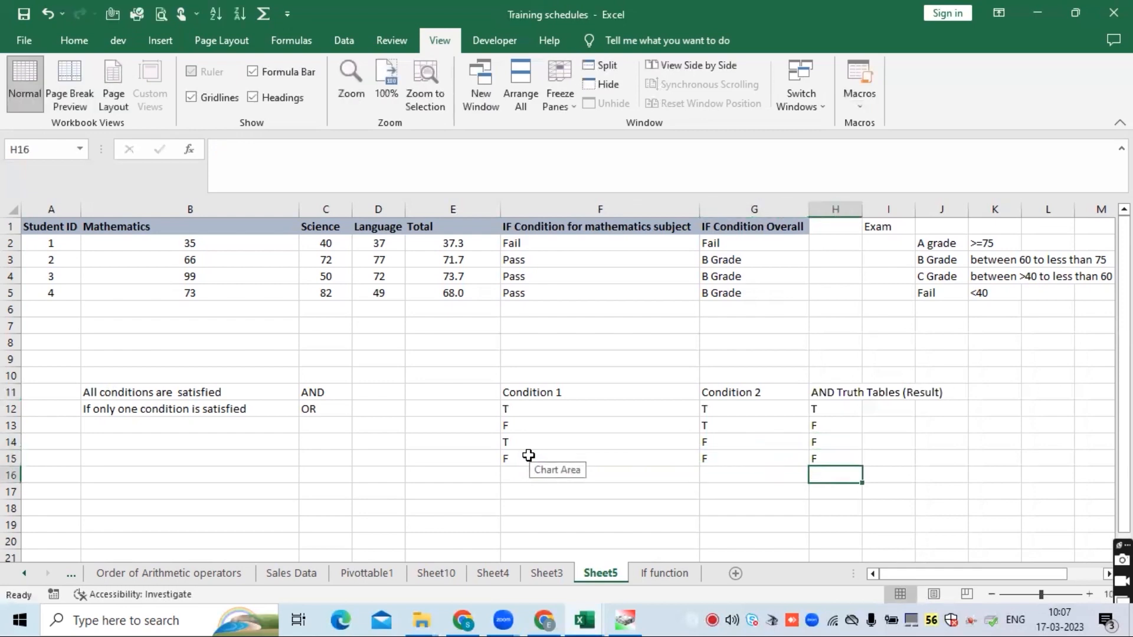
- Move the "If only one condition is satisfied" / OR row from B12:C12 down to B19:C19
drag(529, 391, 837, 463)
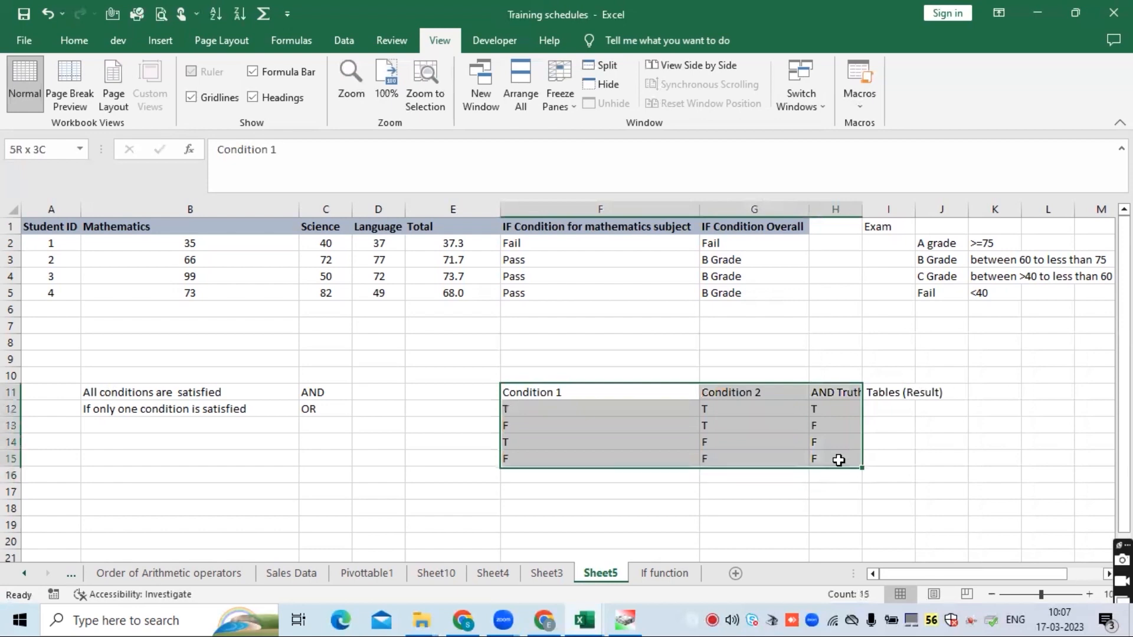
click(328, 407)
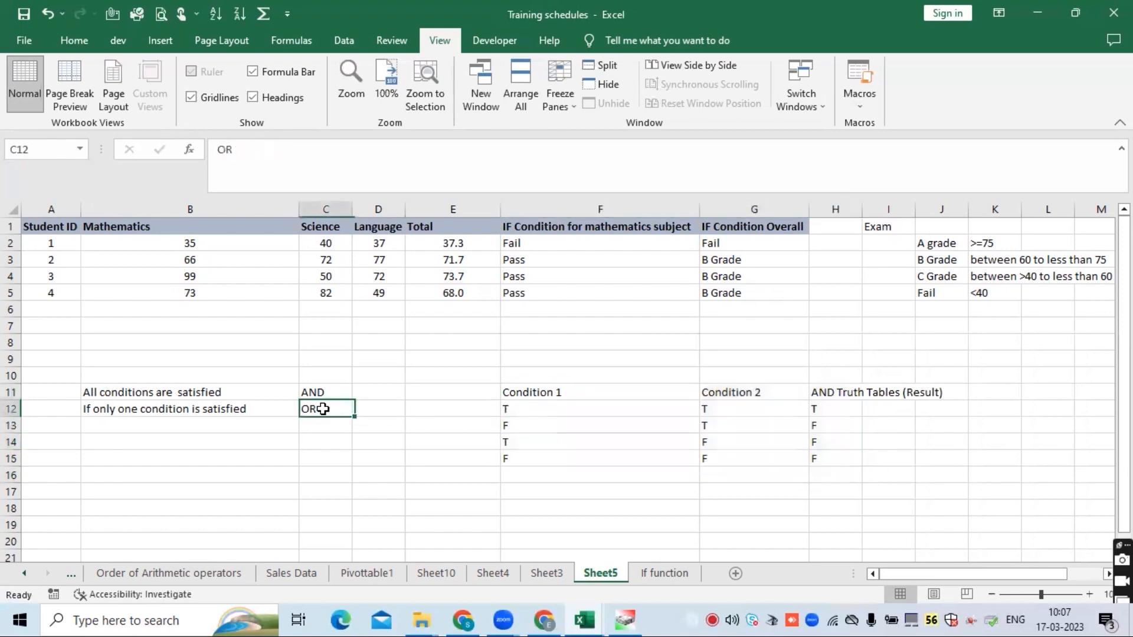
drag(160, 408, 316, 408)
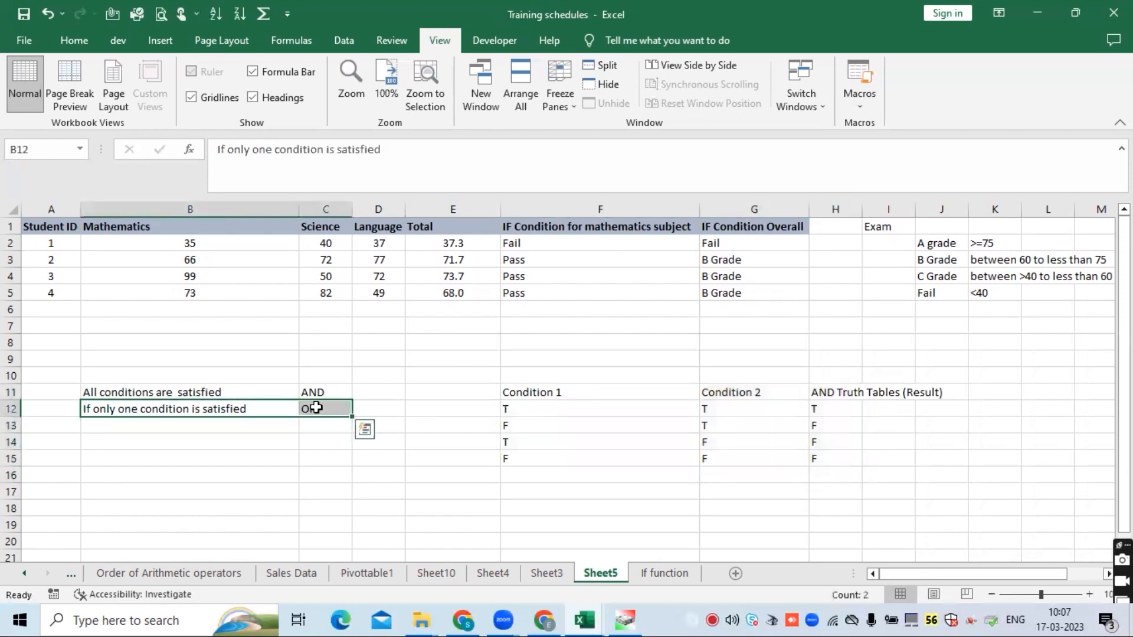
key(ctrl+c)
click(190, 523)
key(ctrl+v)
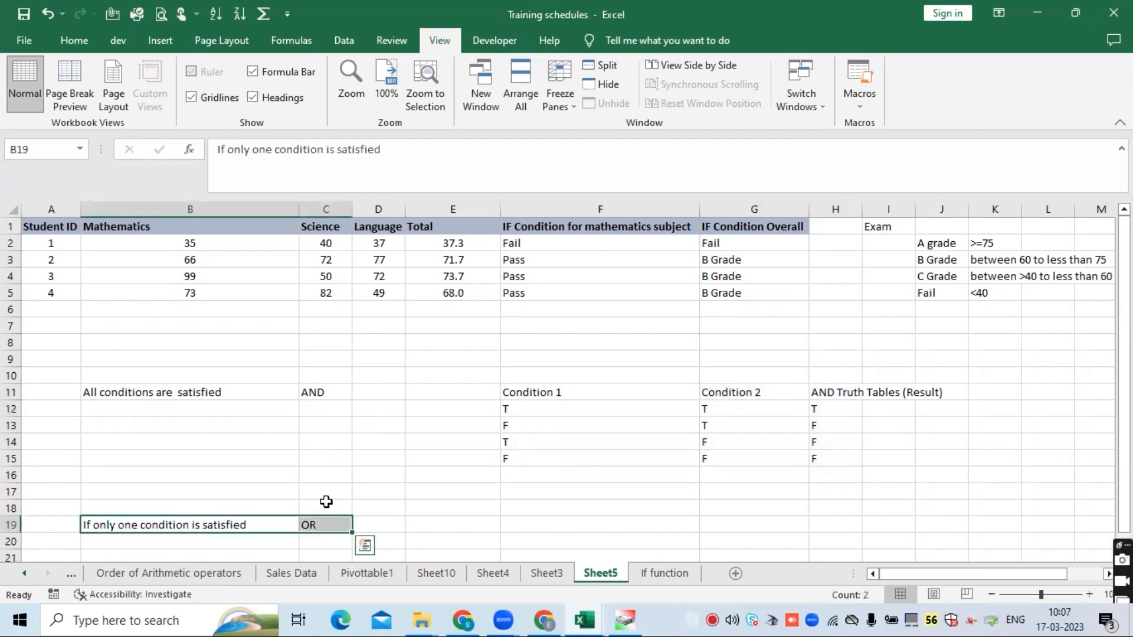
- Copy the truth table headers from F11:H11 to F19:H19
drag(544, 394, 850, 396)
key(ctrl+c)
click(514, 526)
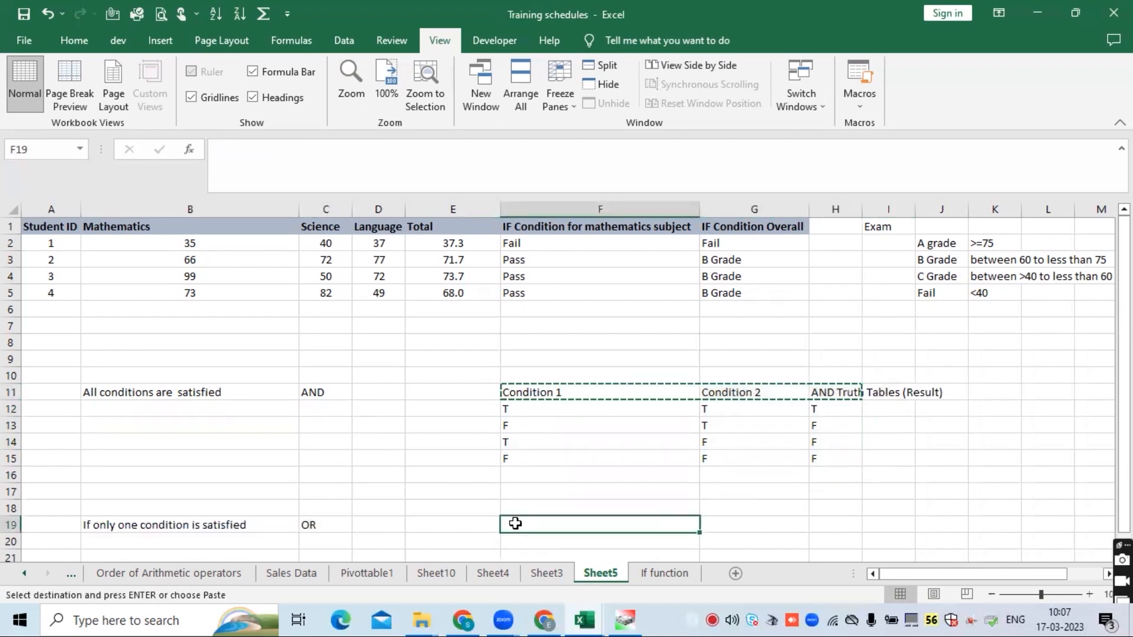
key(ctrl+v)
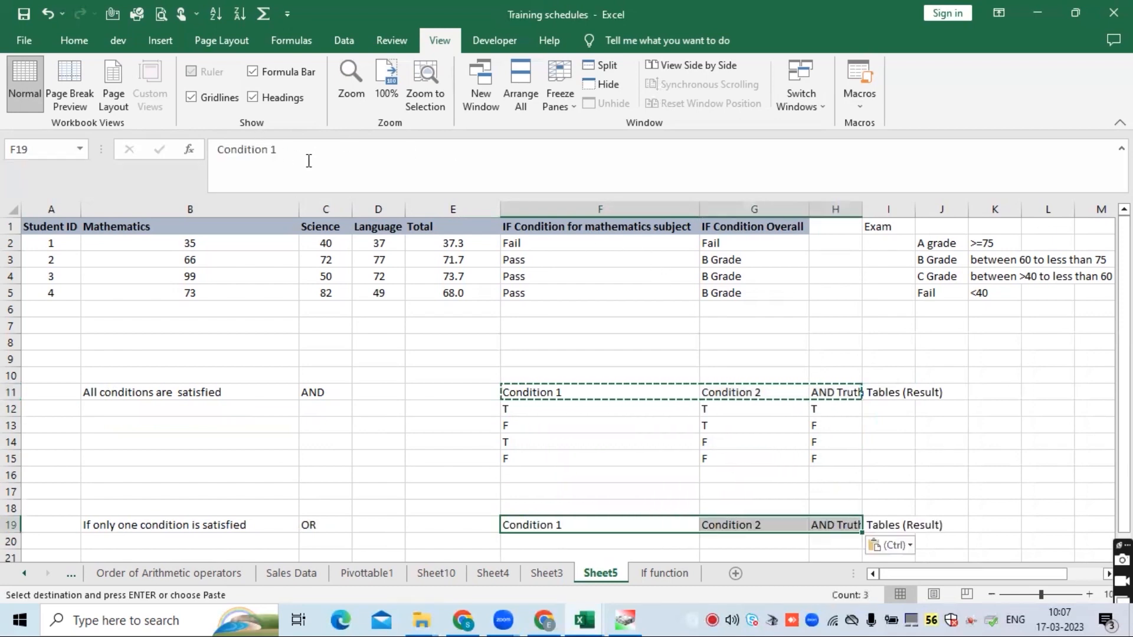
- Change the H19 header to read "OR Truth Tables (Result)"
click(835, 523)
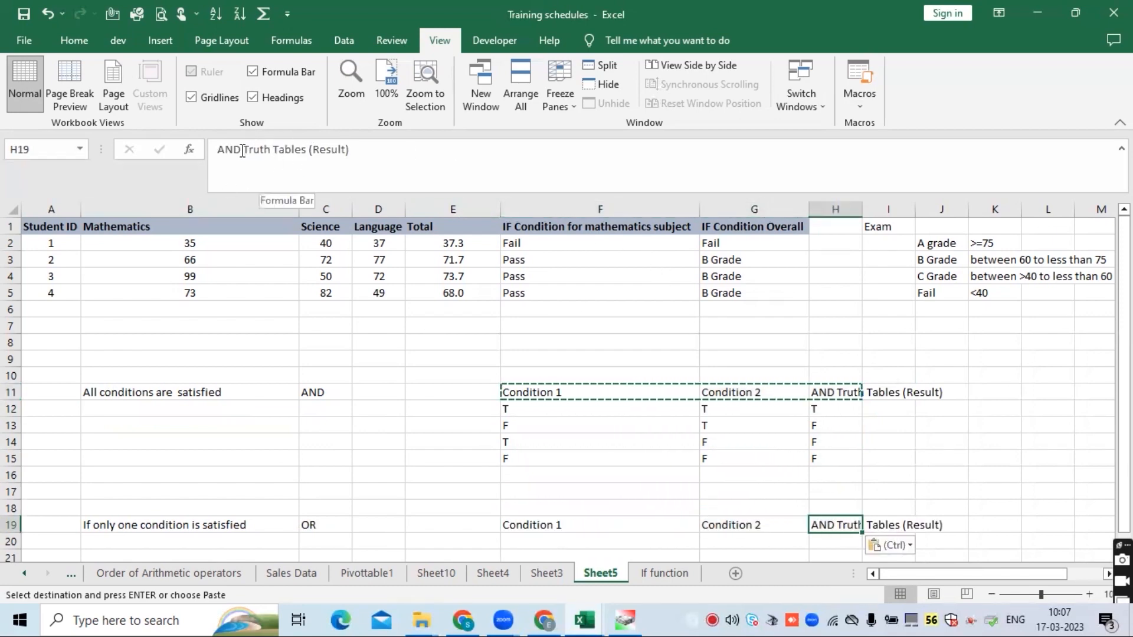
drag(241, 149, 204, 151)
text(OR)
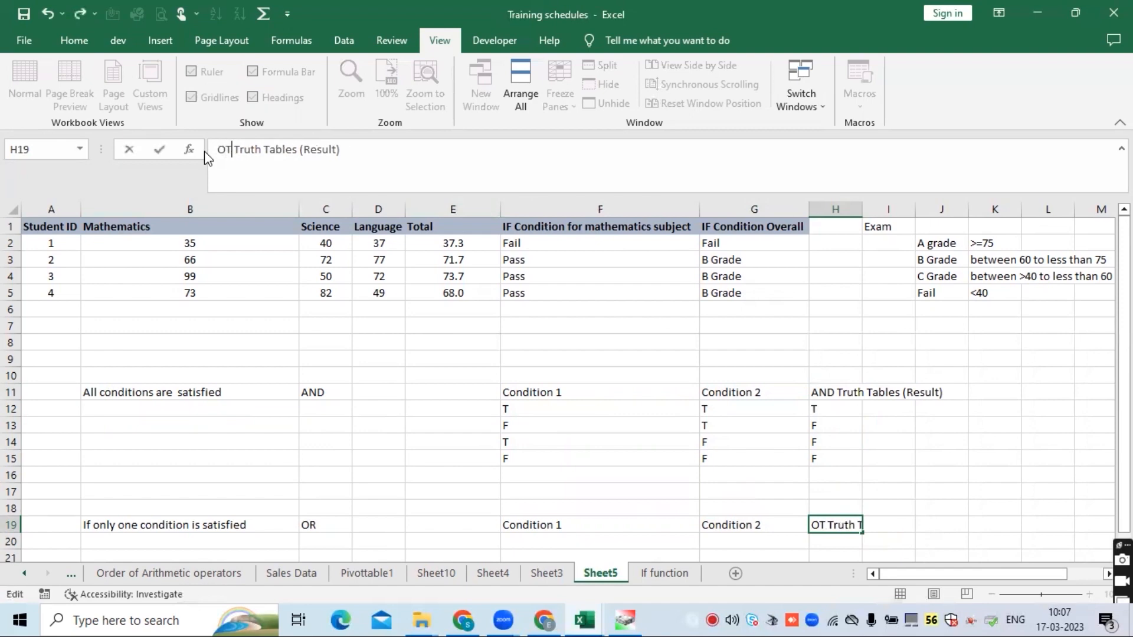
key(Return)
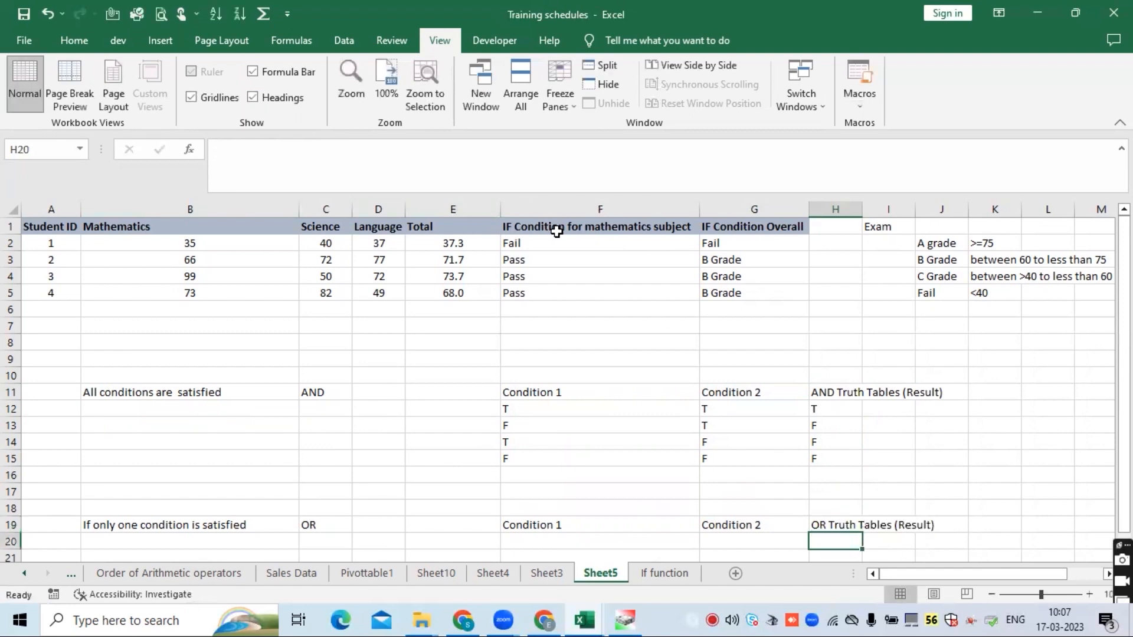
- Copy the Condition 1 and Condition 2 values from F12:G15 into F20:G23
scroll(584, 272, down, 2)
drag(569, 308, 792, 362)
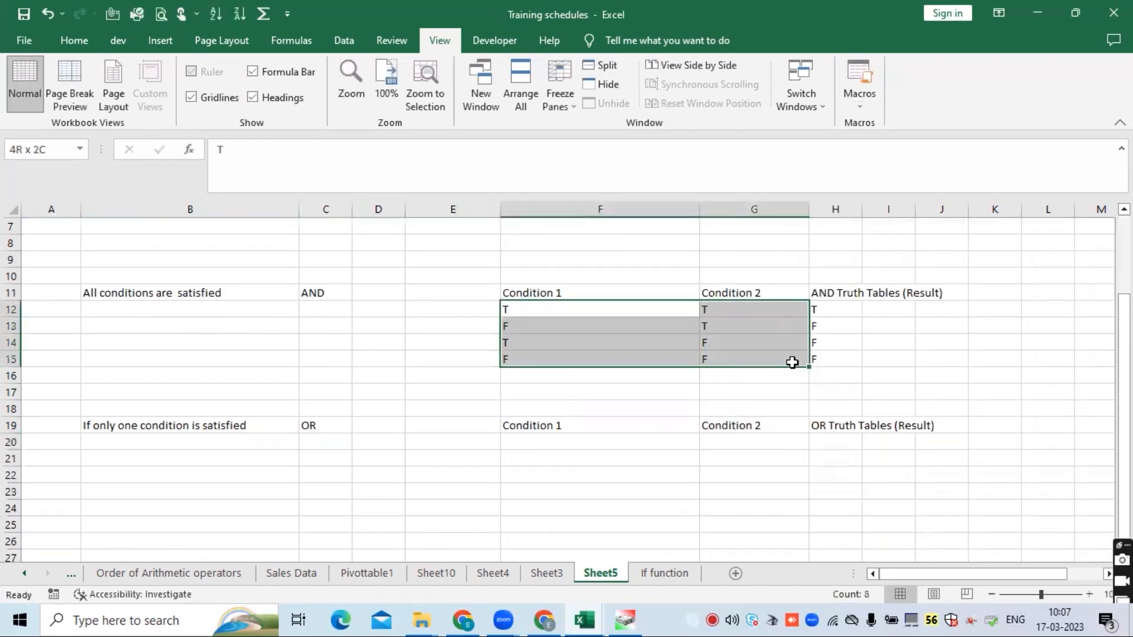
key(ctrl+c)
click(612, 448)
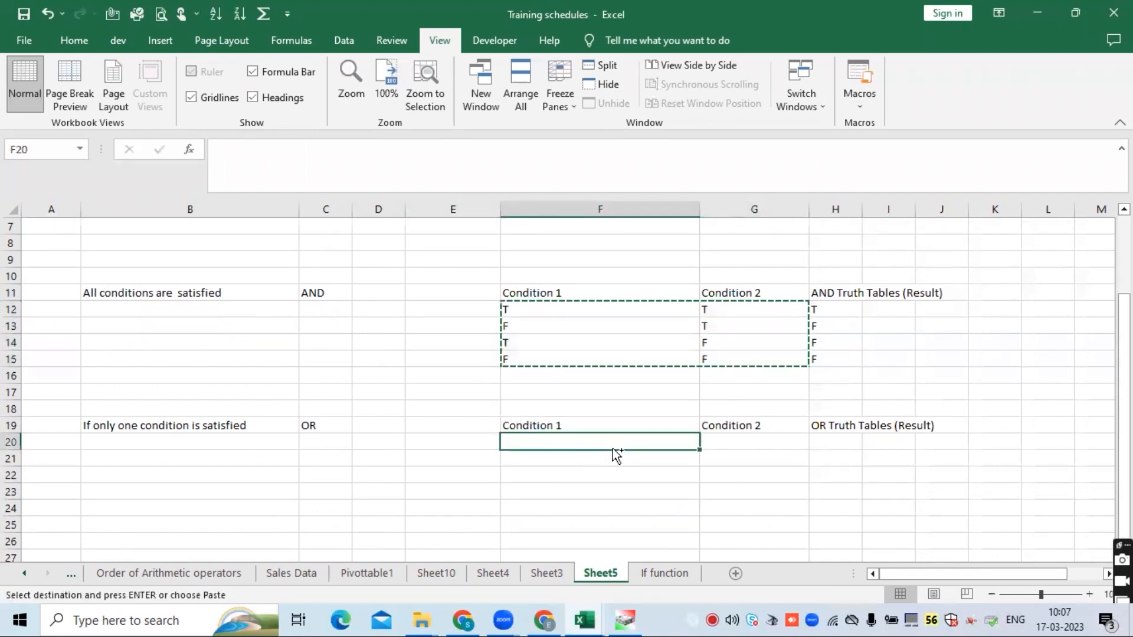
key(ctrl+v)
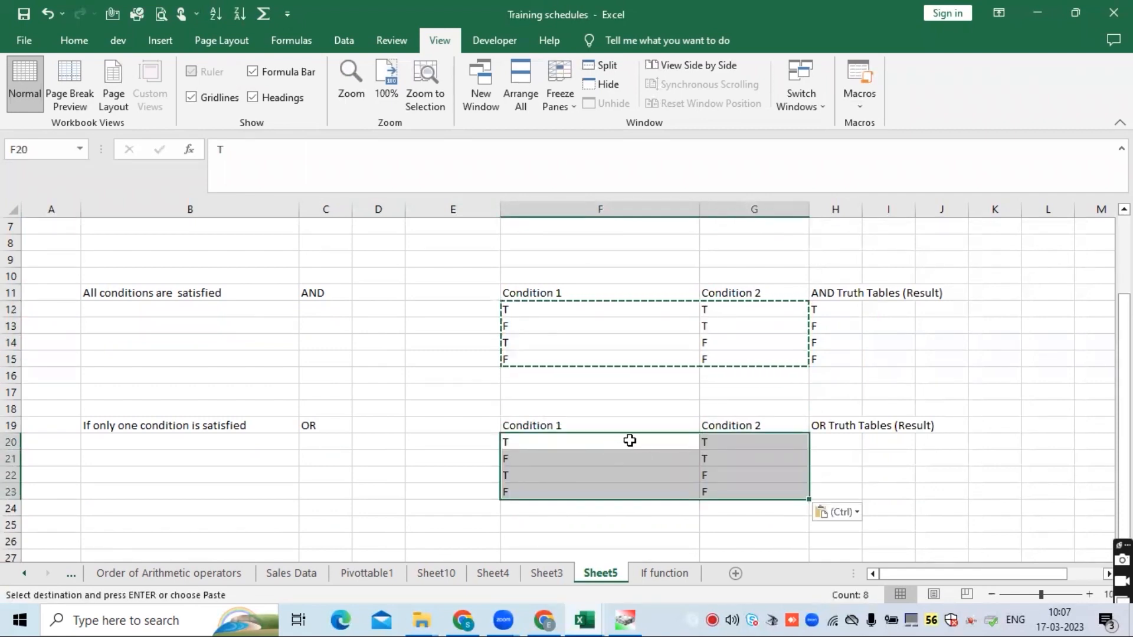
- Enter T as the first OR result in H20
click(630, 440)
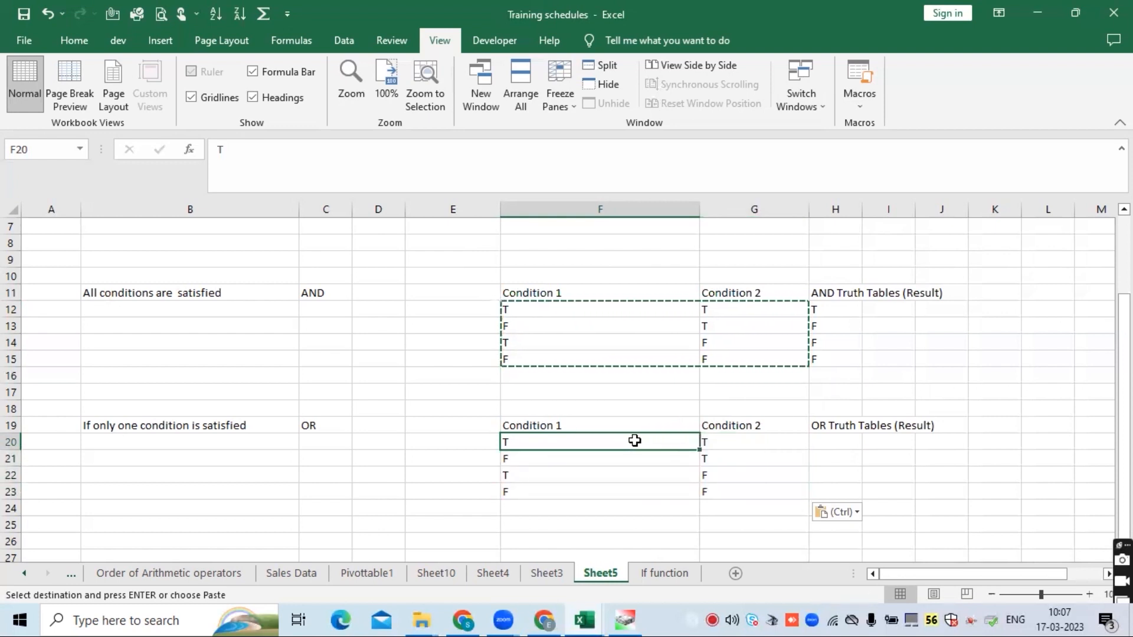
click(732, 441)
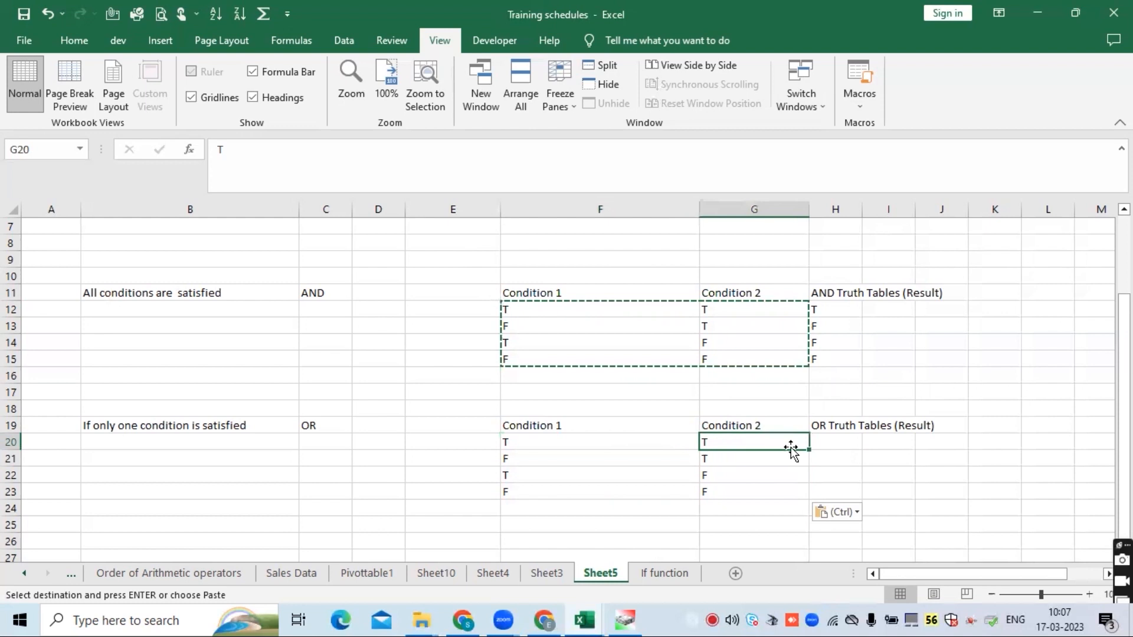
click(833, 442)
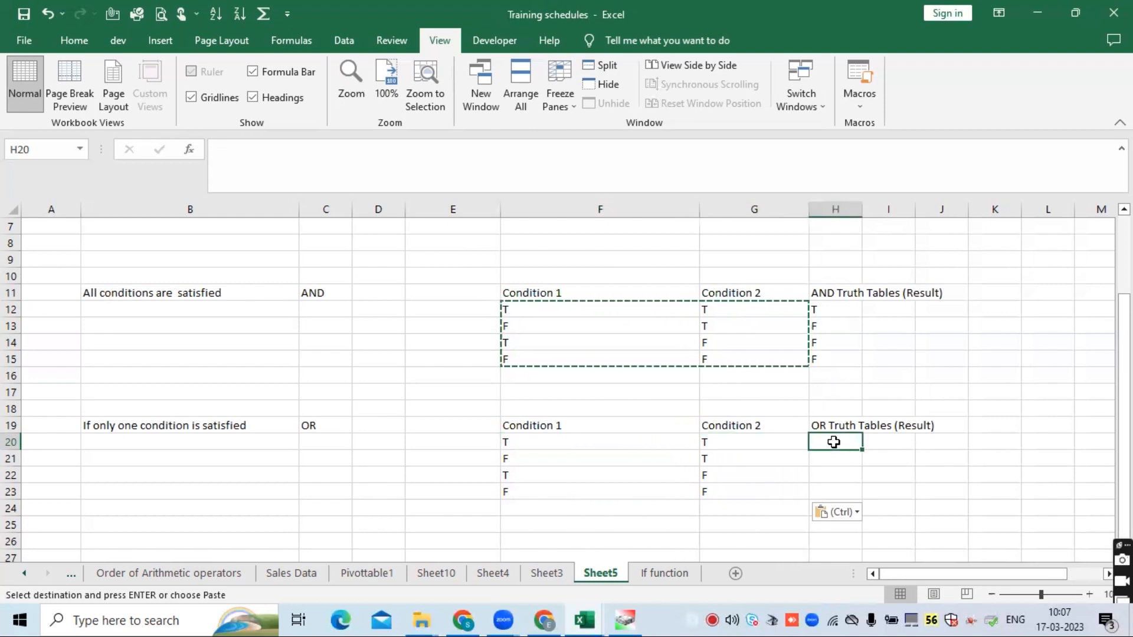
text(T)
key(Return)
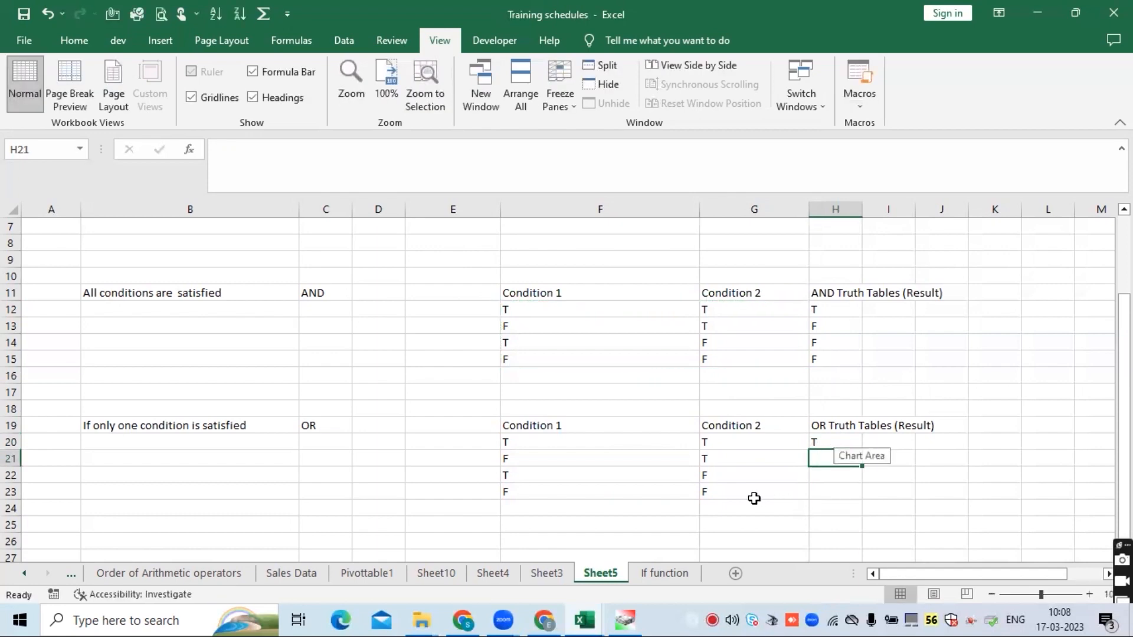
- Highlight the remaining OR result cells H21:H23 with a yellow fill
click(607, 458)
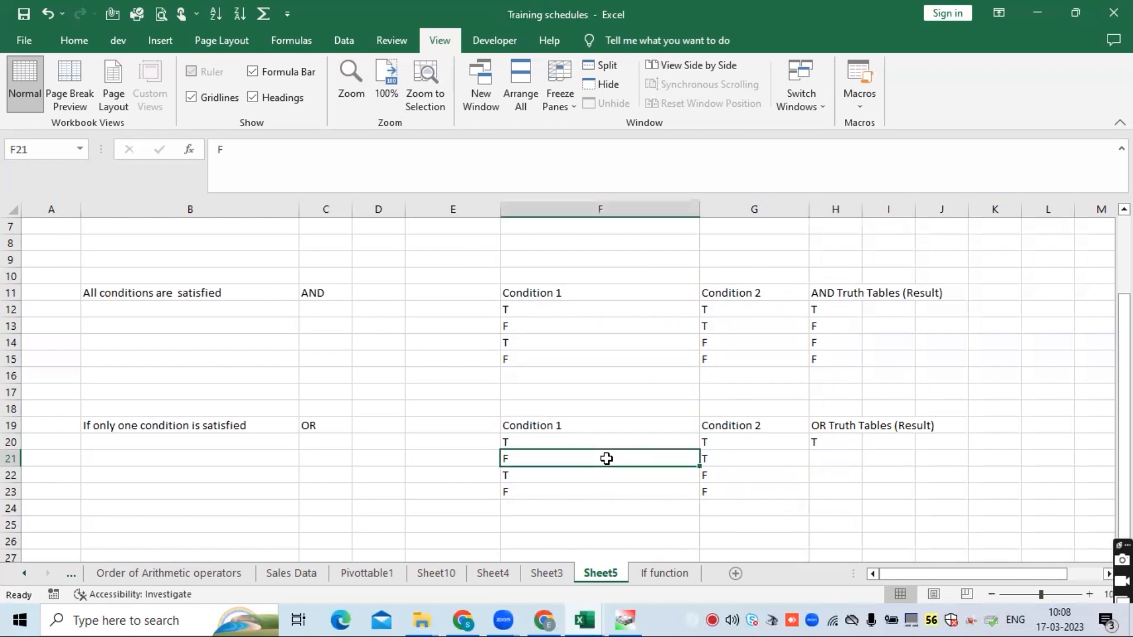
click(767, 458)
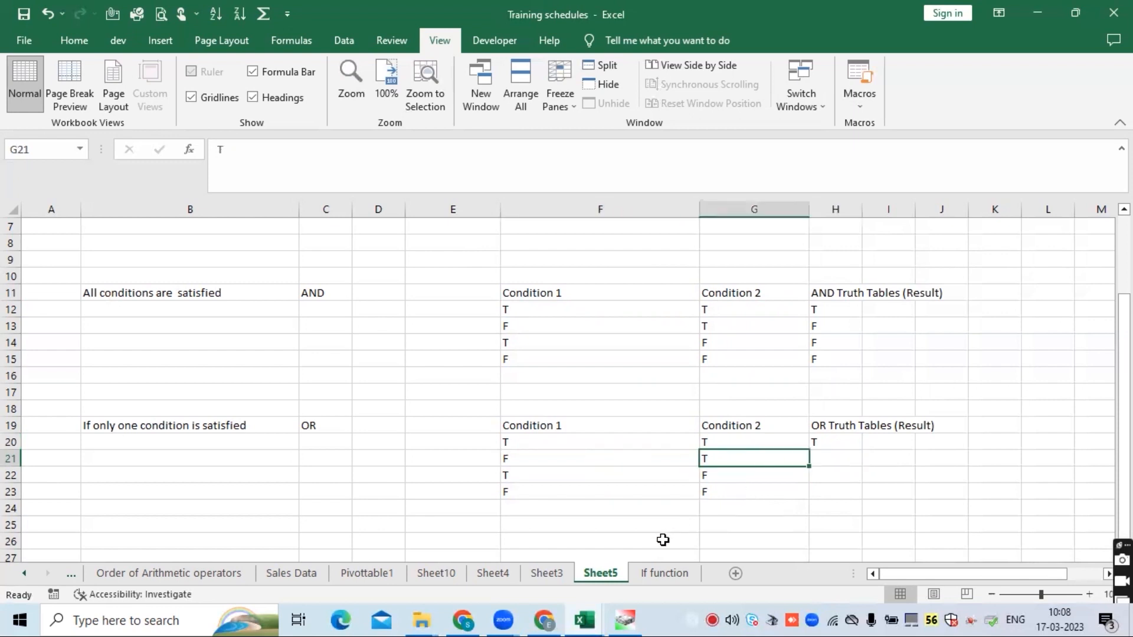
click(838, 453)
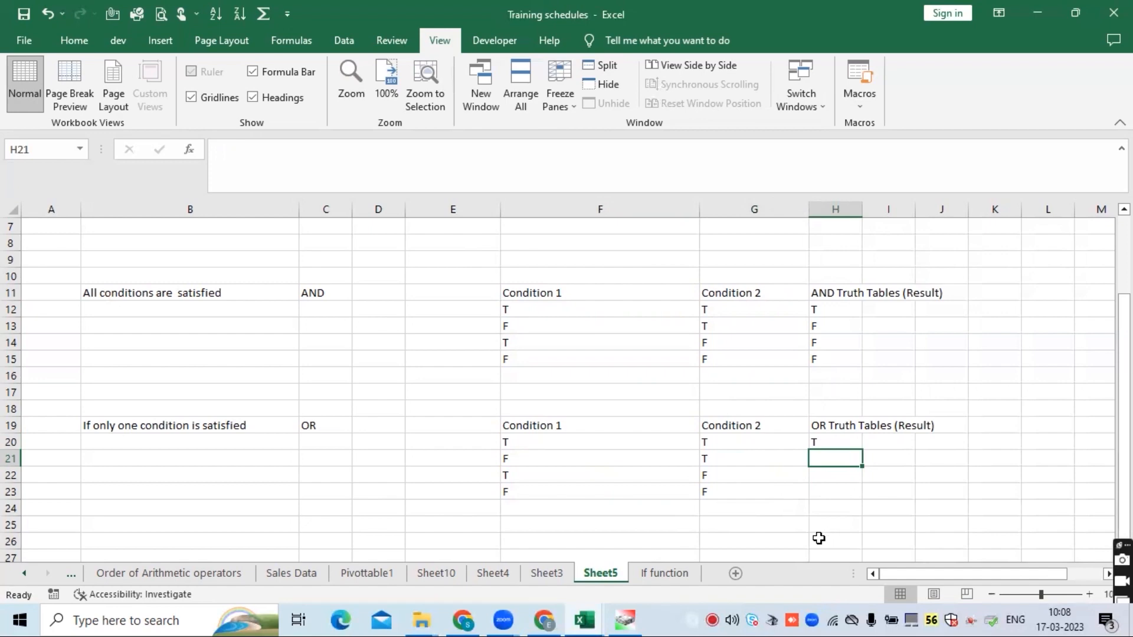
drag(828, 458, 831, 493)
click(75, 41)
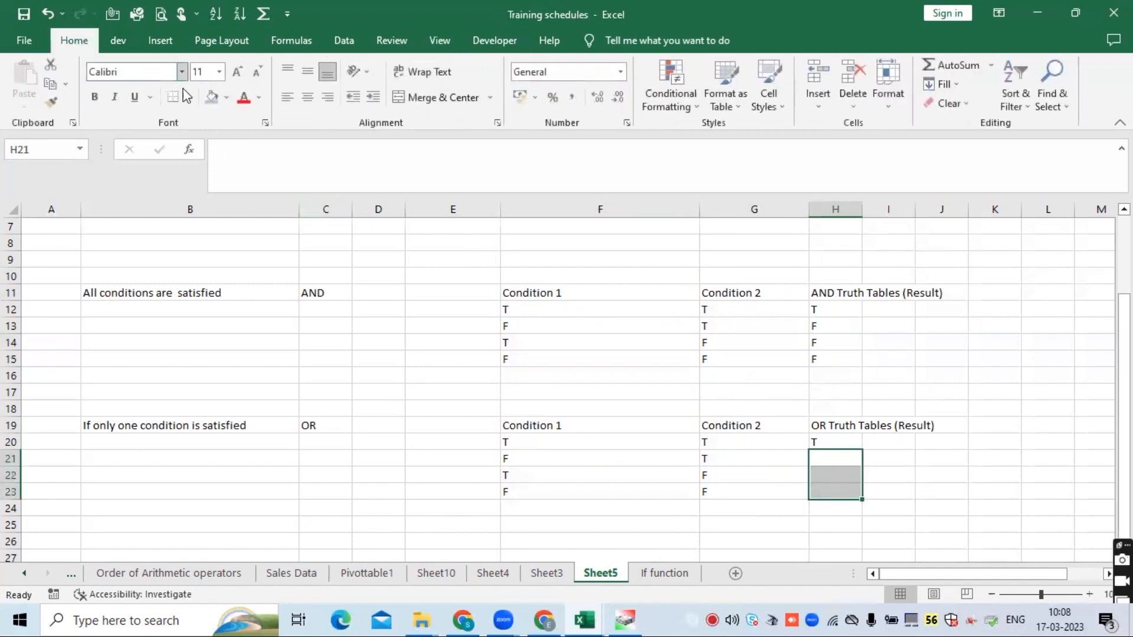
click(227, 99)
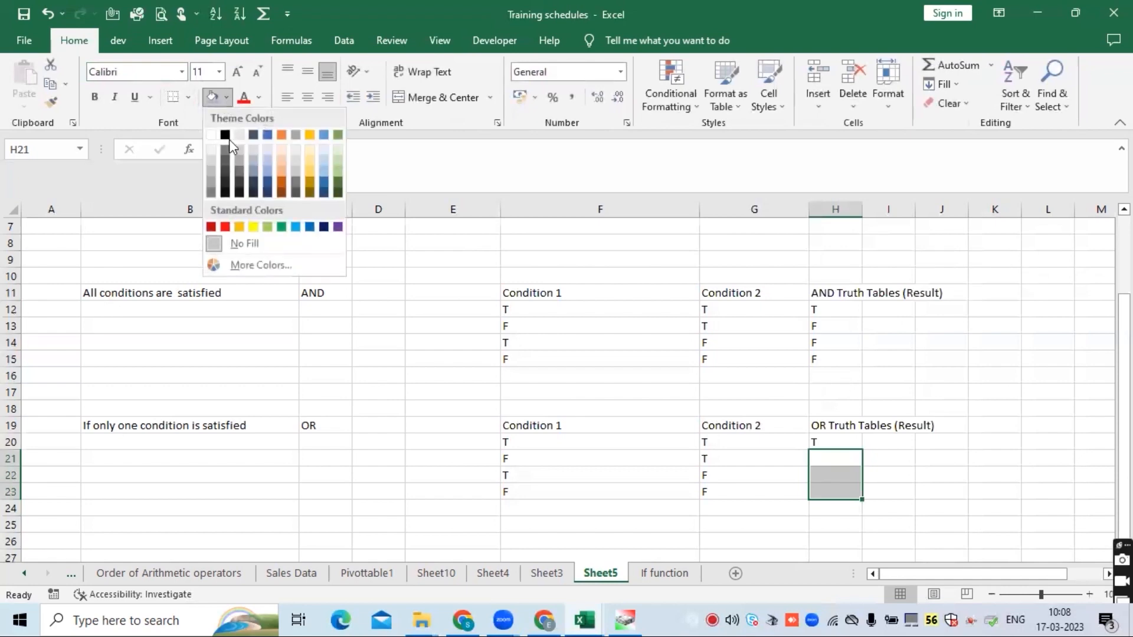
click(249, 224)
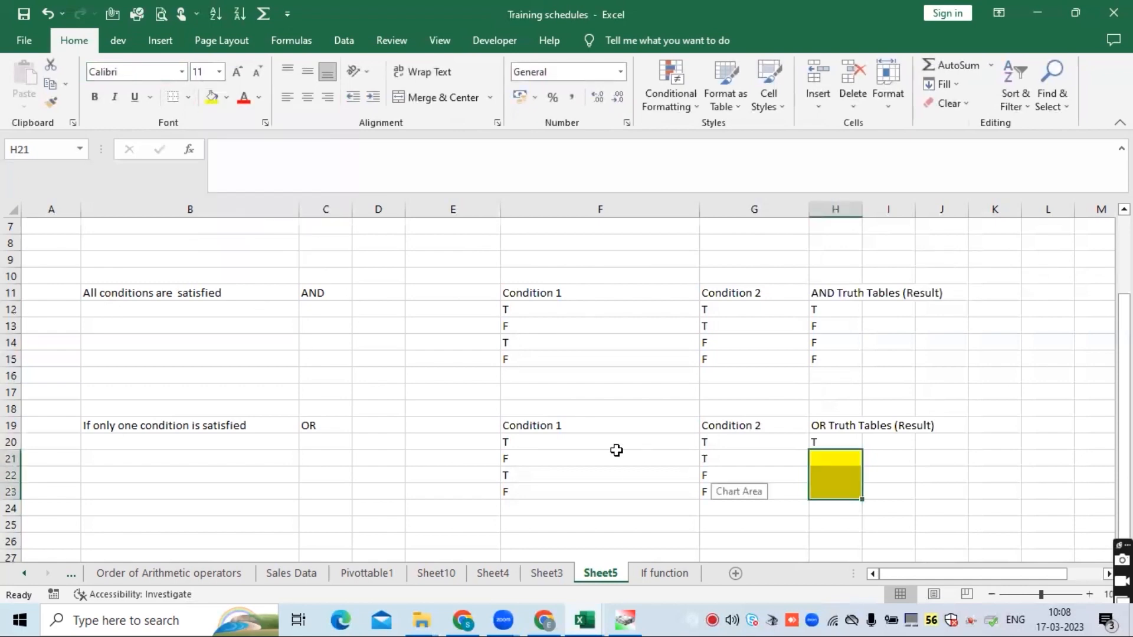
click(560, 458)
click(612, 477)
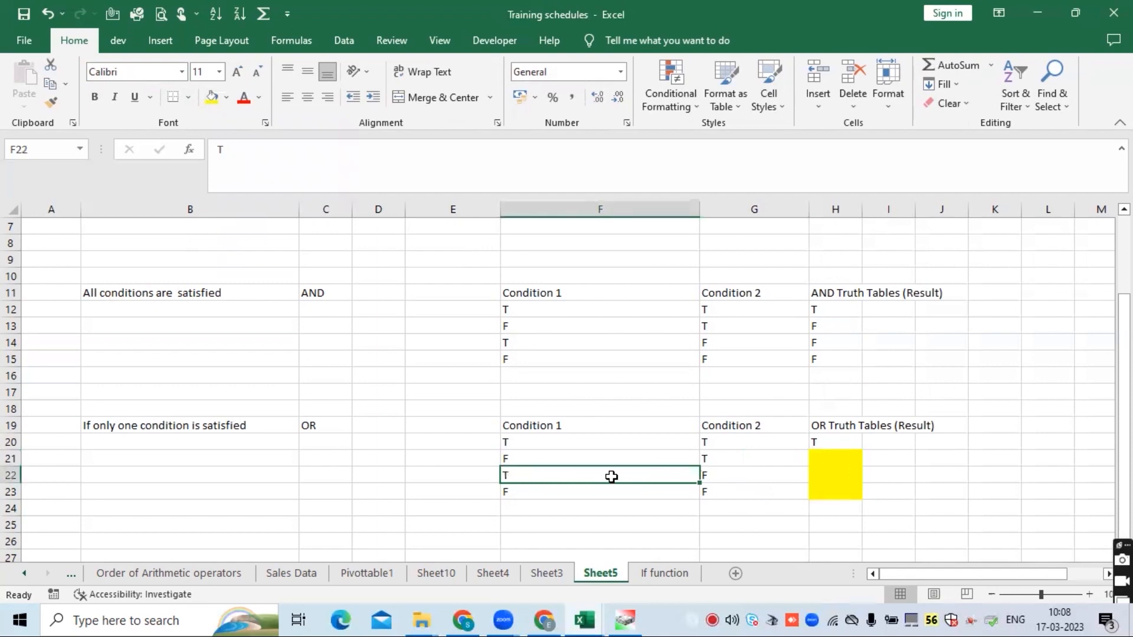
click(324, 426)
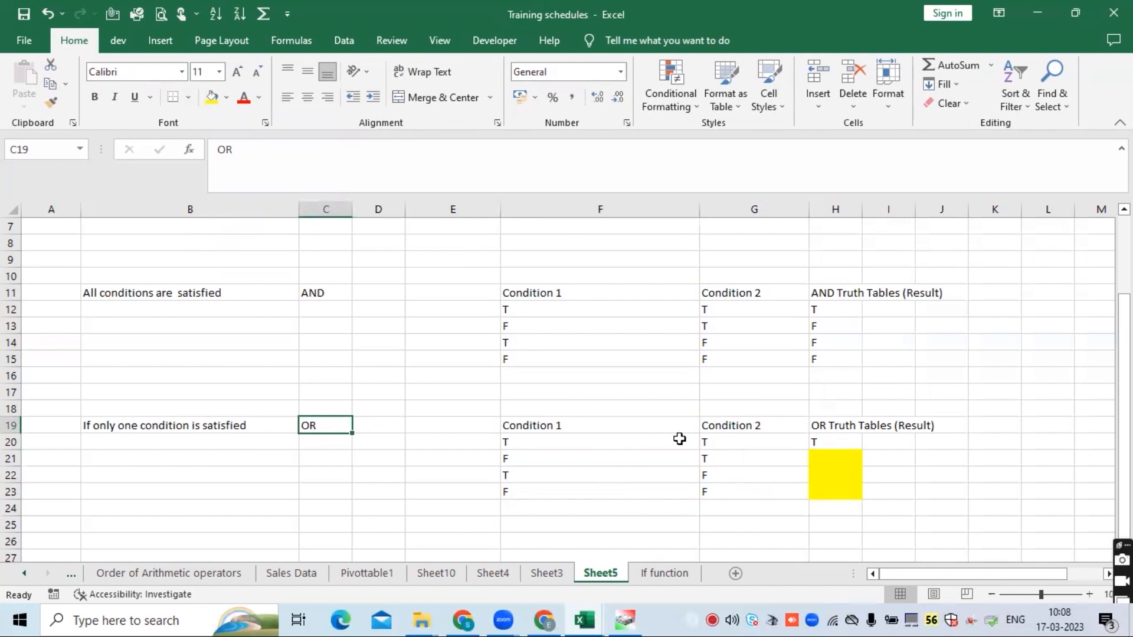
click(582, 447)
click(576, 489)
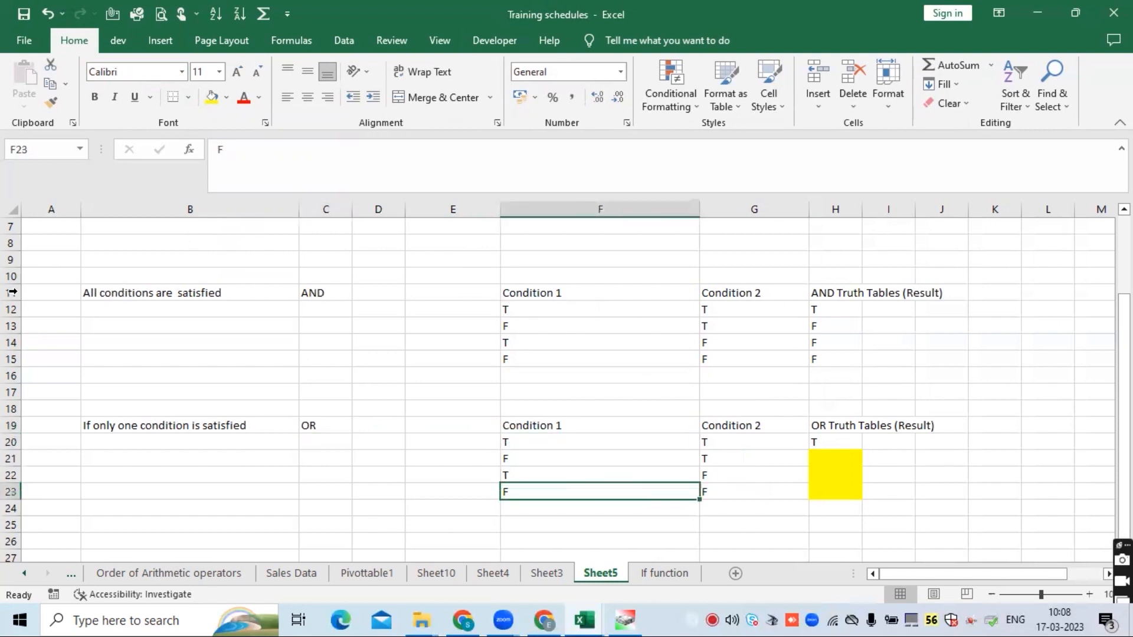
drag(124, 260, 636, 513)
drag(941, 582, 868, 574)
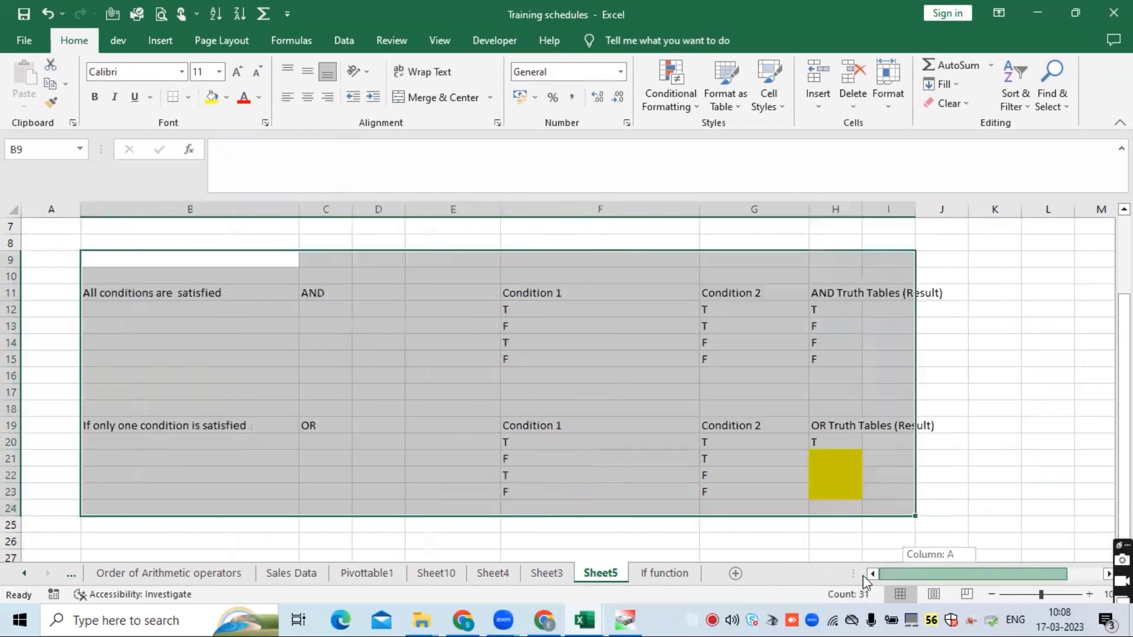
click(554, 394)
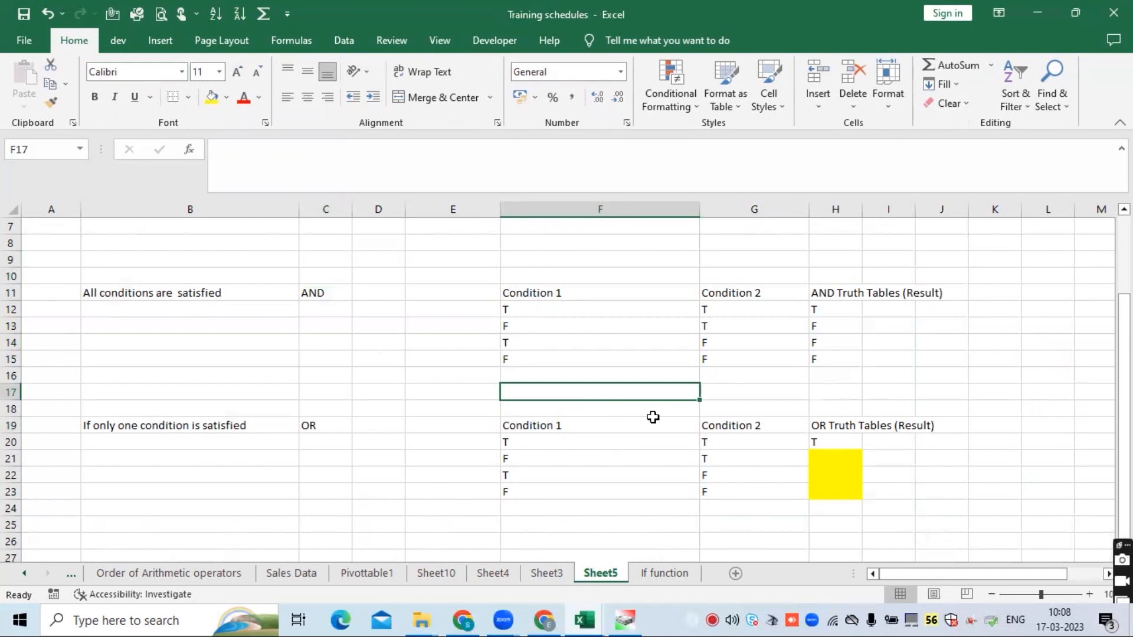
click(529, 300)
scroll(543, 401, up, 1)
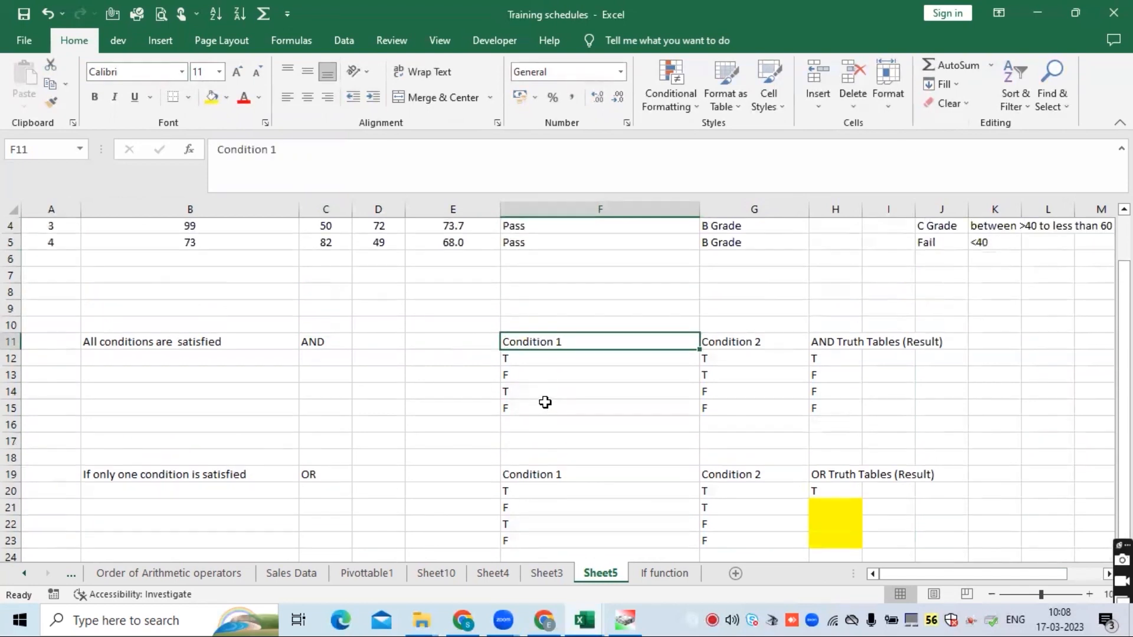
- Review the nested IF formula in the overall grade cell G2 on Sheet5
scroll(545, 402, up, 1)
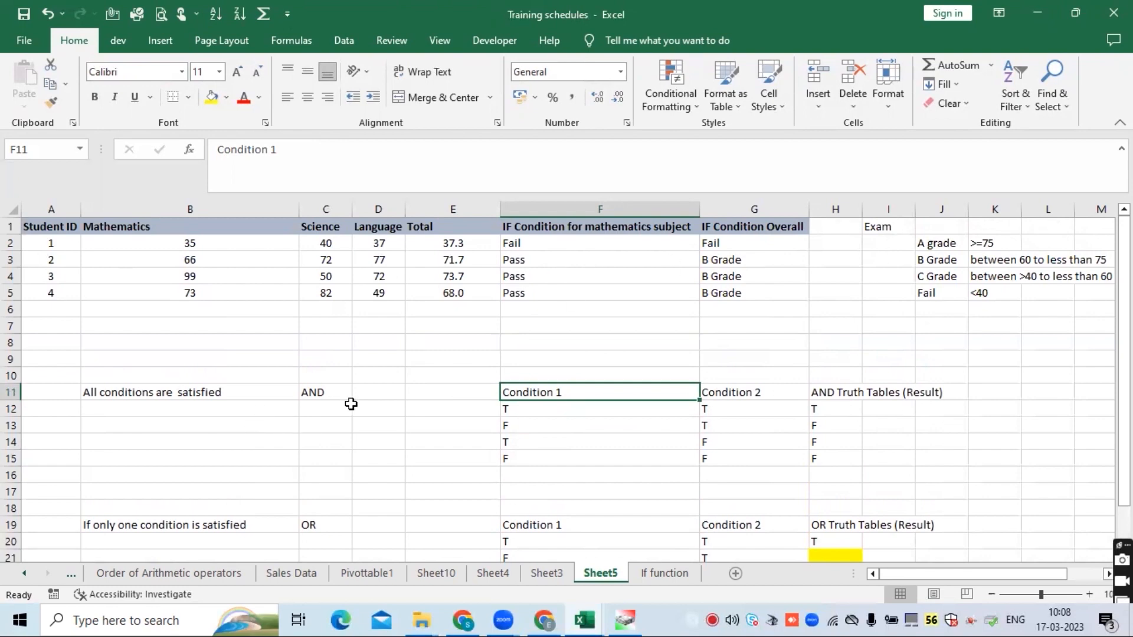
click(323, 393)
click(739, 241)
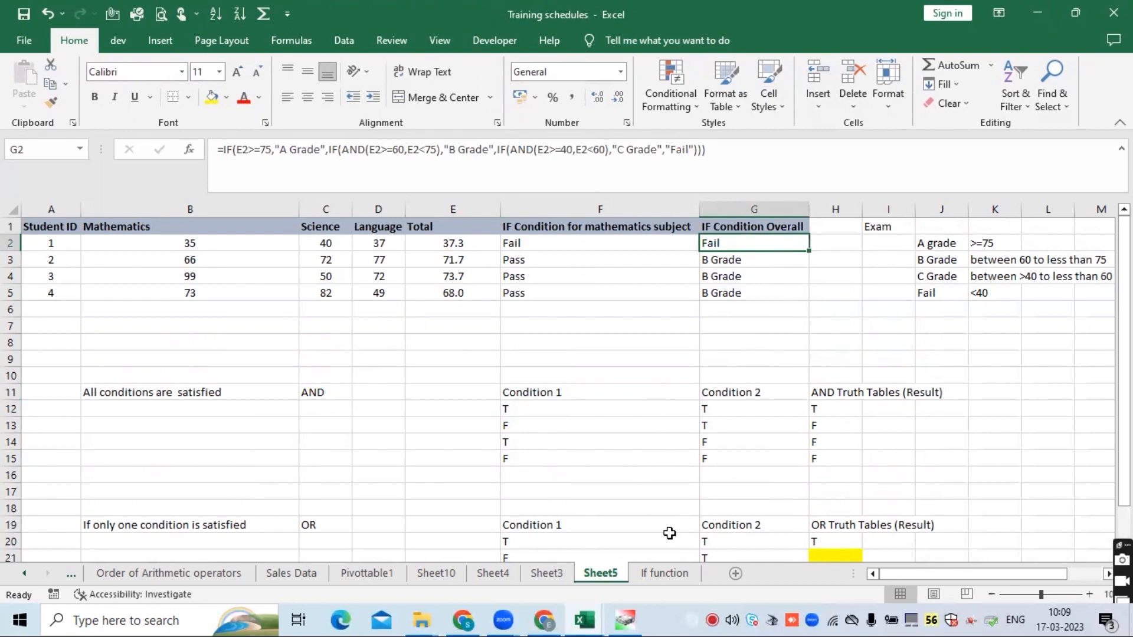
- Switch to the If function sheet and inspect the quarterly sales figures, the Totals formulas and the Yearly Goal cell
click(667, 577)
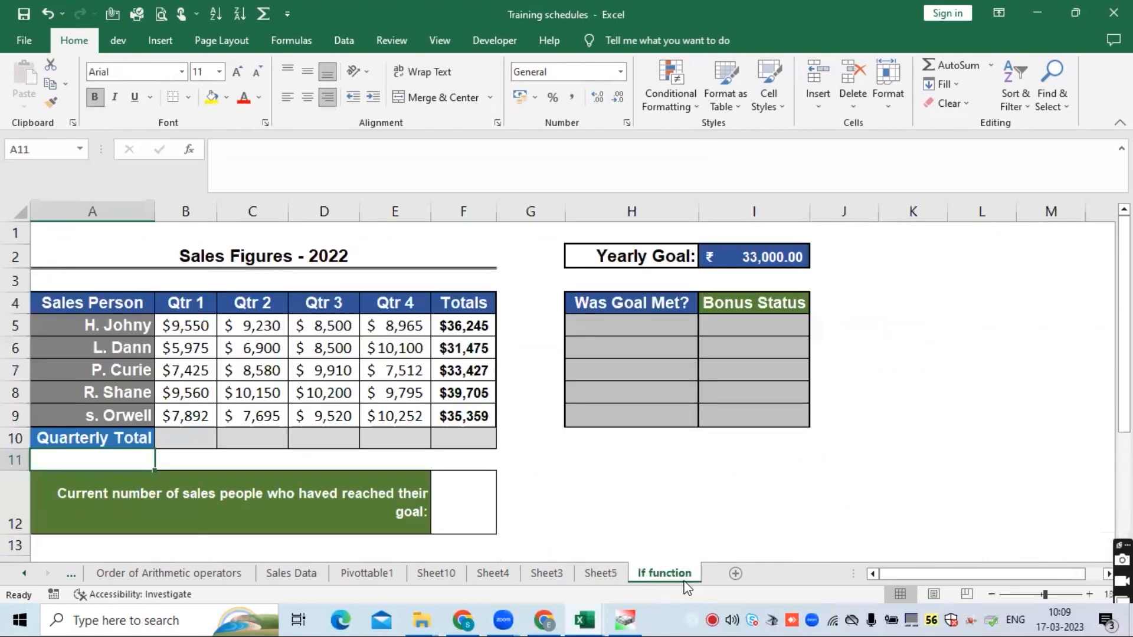
click(254, 320)
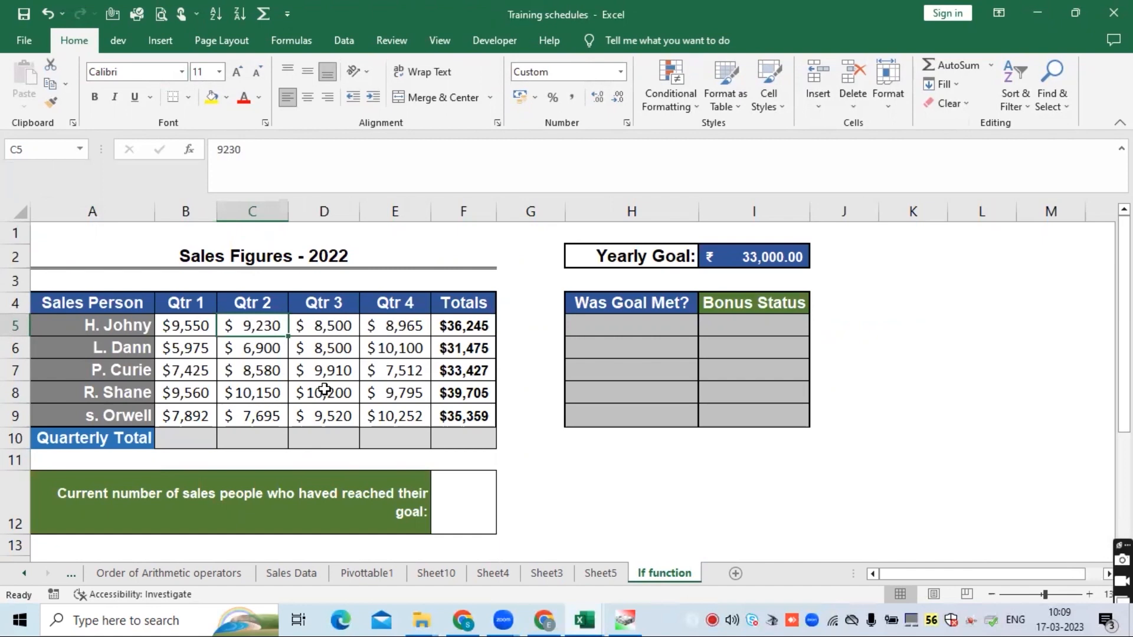
drag(186, 323, 415, 417)
click(468, 322)
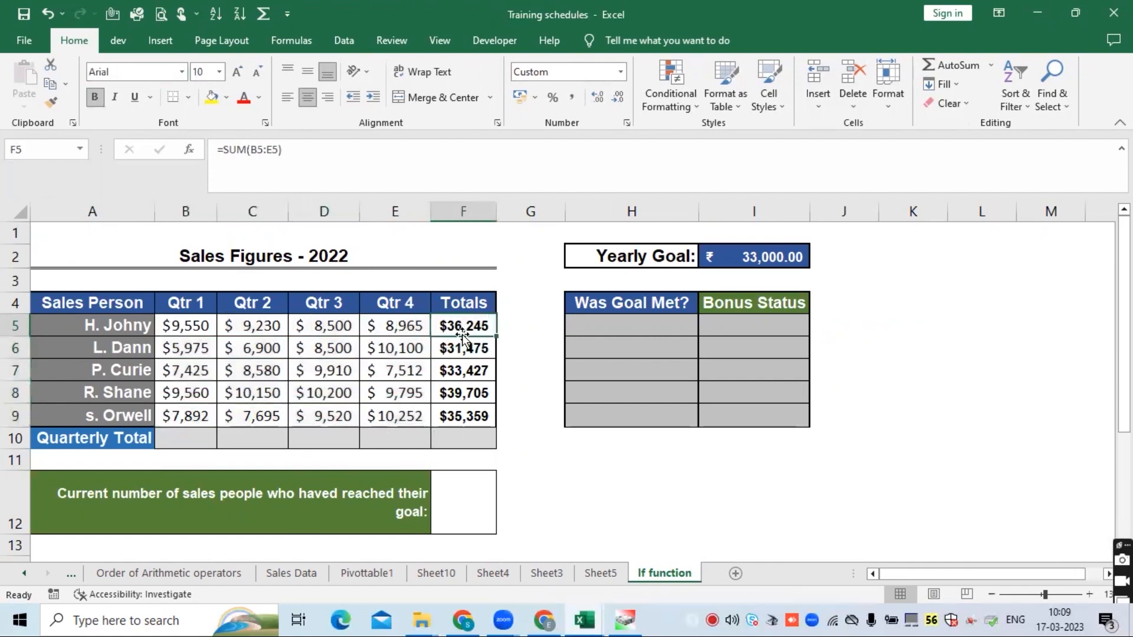
click(464, 350)
click(464, 373)
click(464, 397)
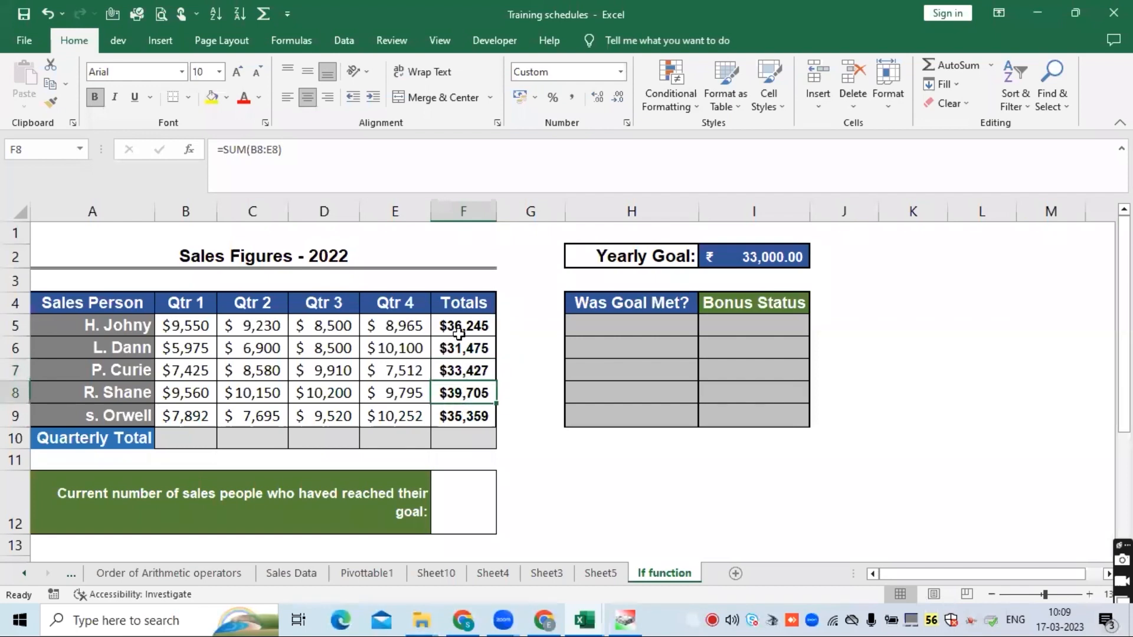
click(459, 329)
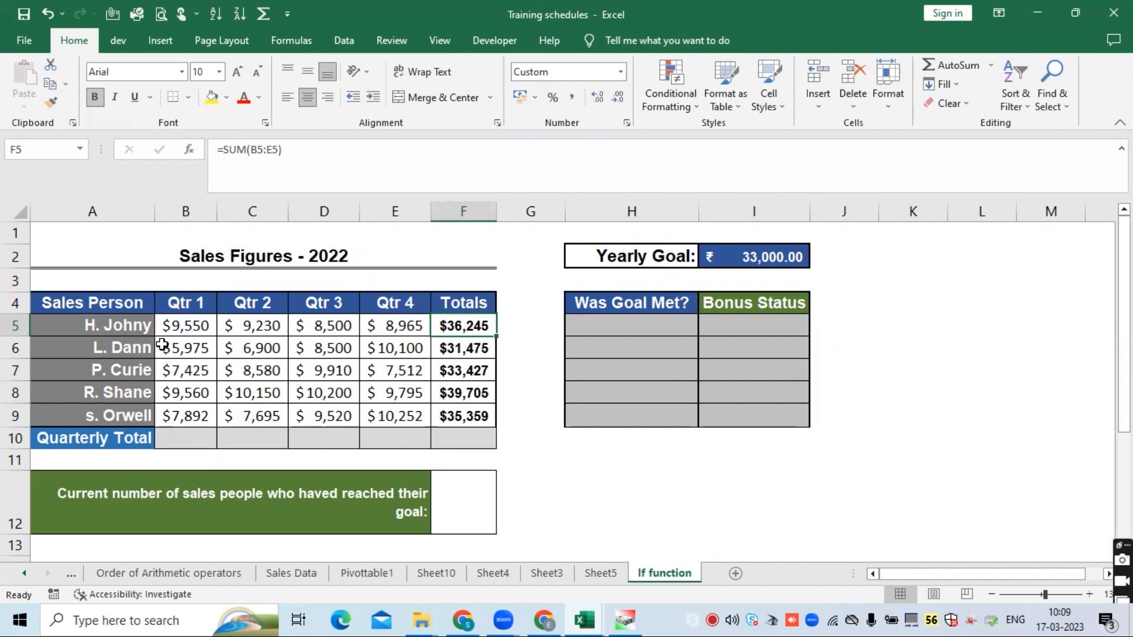
click(764, 255)
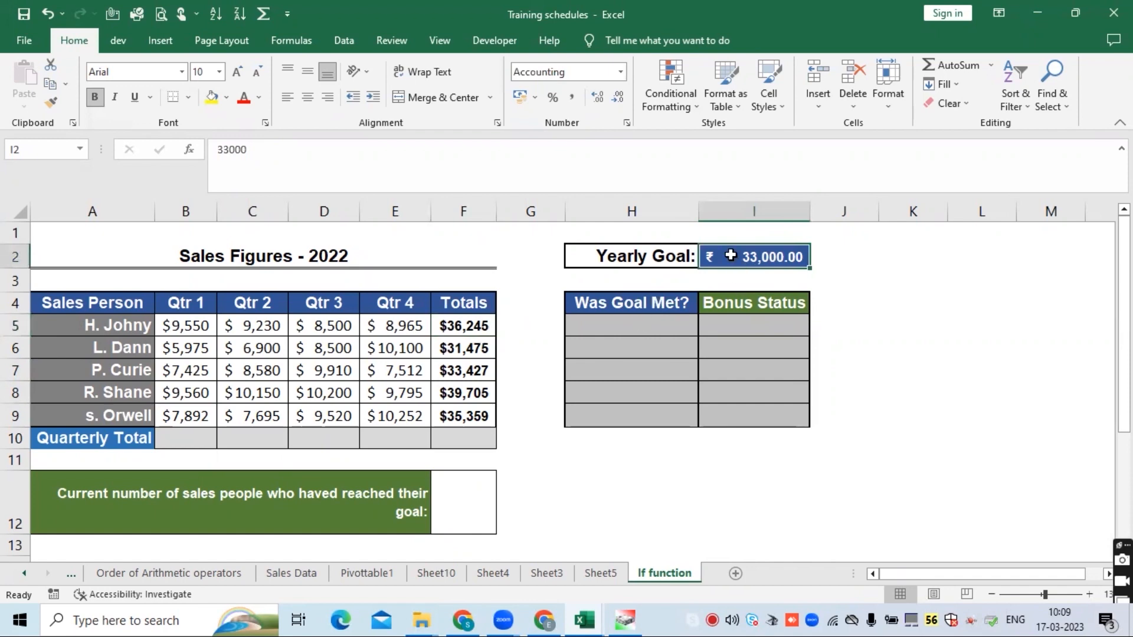
- Change the Yearly Goal cell I2's accounting currency symbol to $ English (United States)
right_click(741, 253)
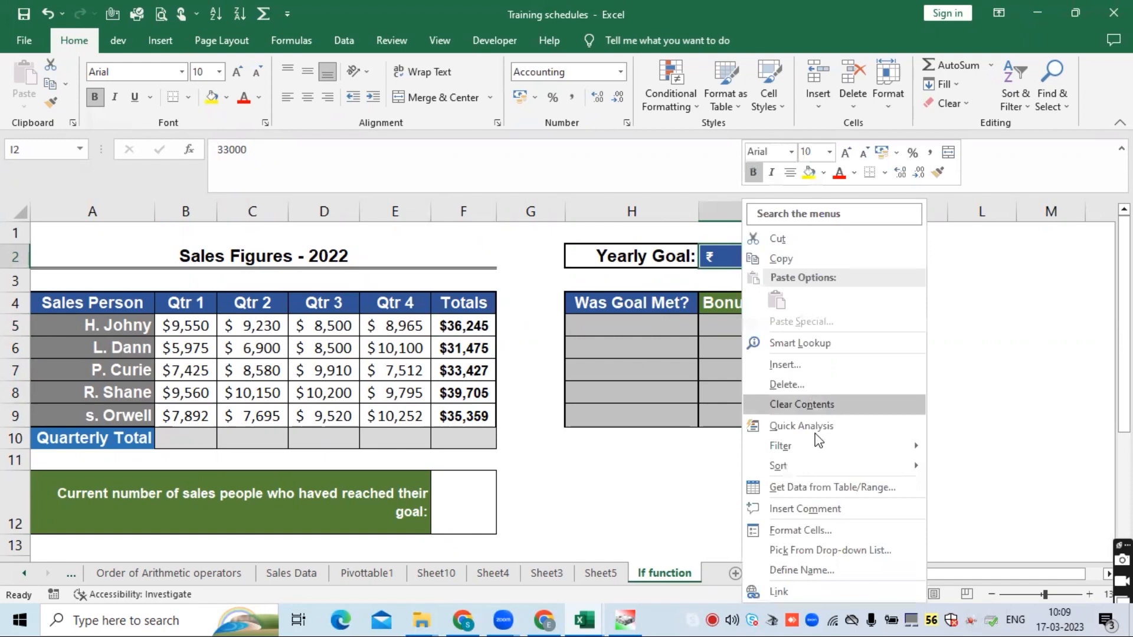
click(825, 531)
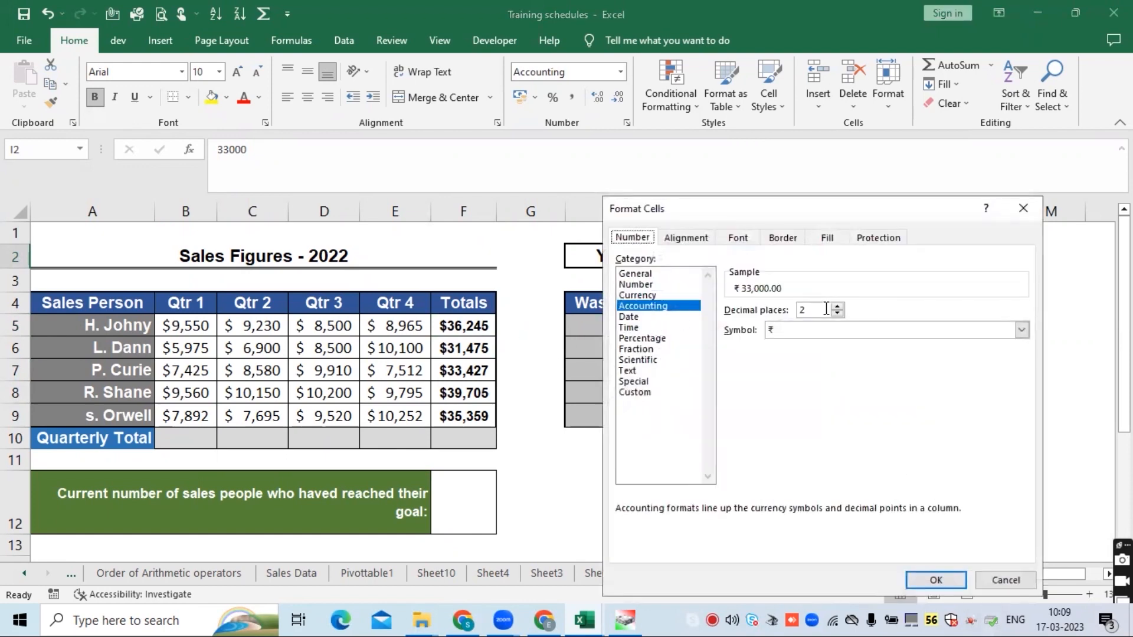
click(1021, 330)
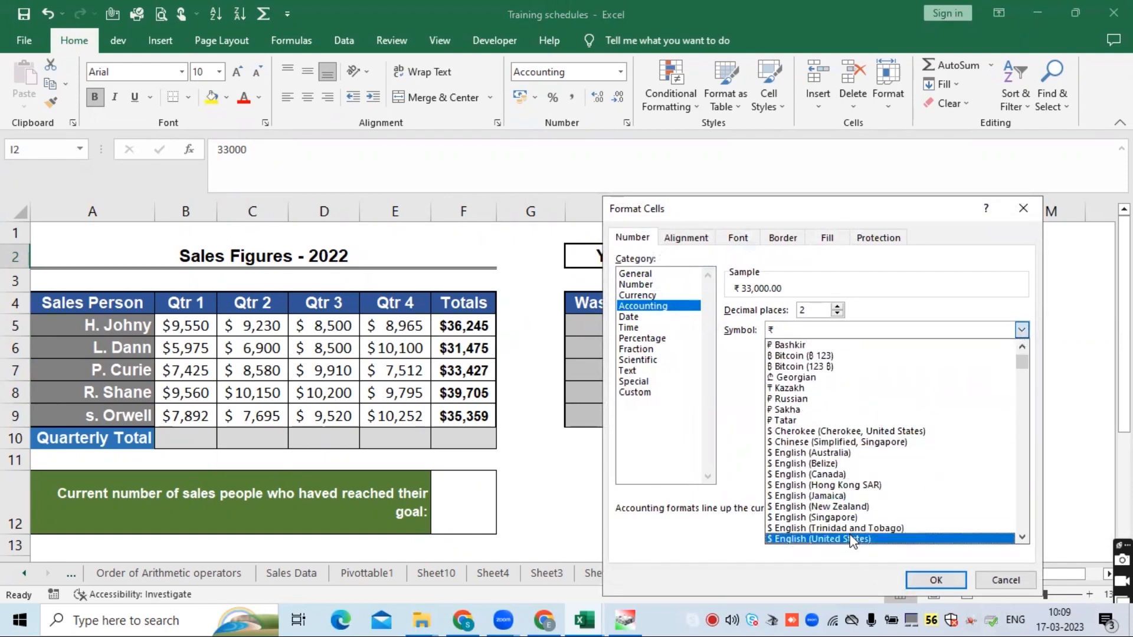
click(853, 539)
click(923, 580)
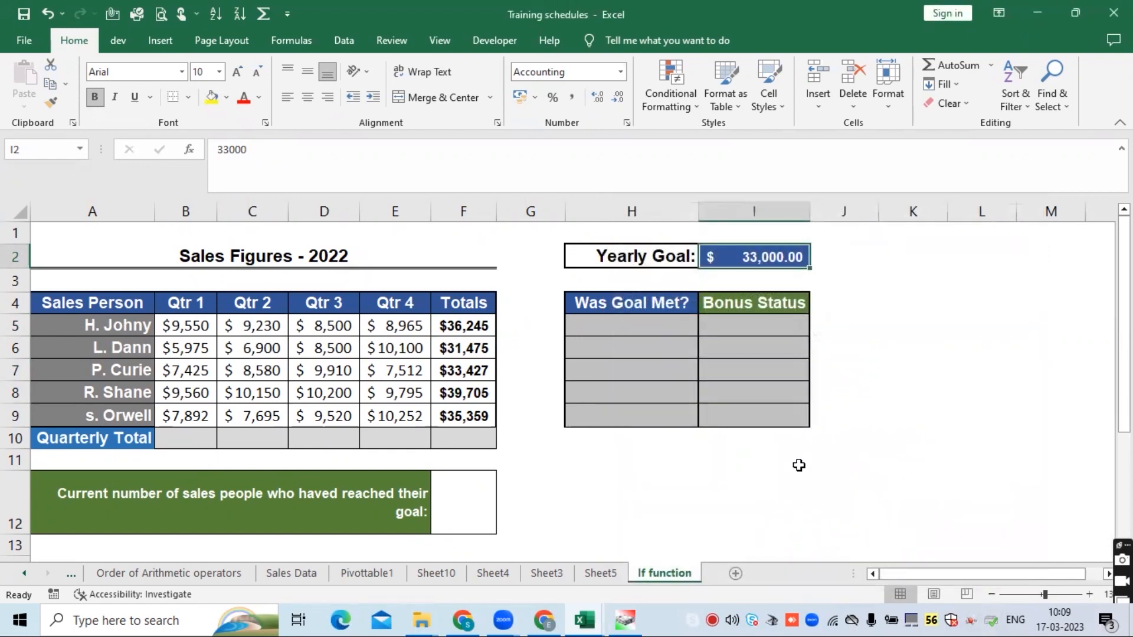
- In H5, start an IF formula whose test checks whether I2 is greater than or equal to F5
click(614, 322)
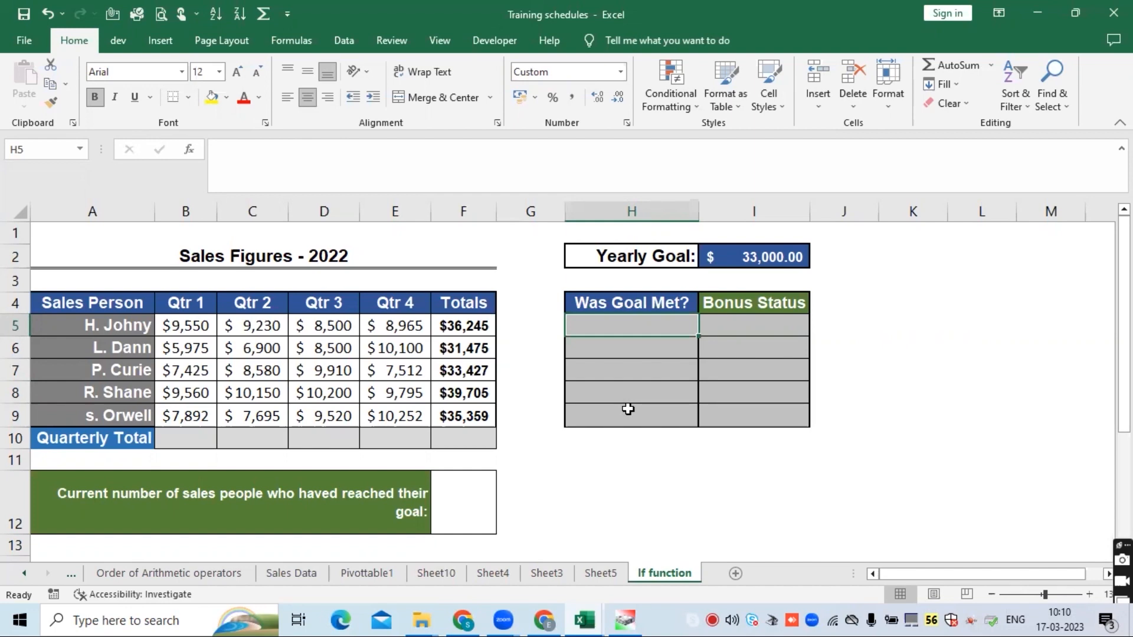
text(=)
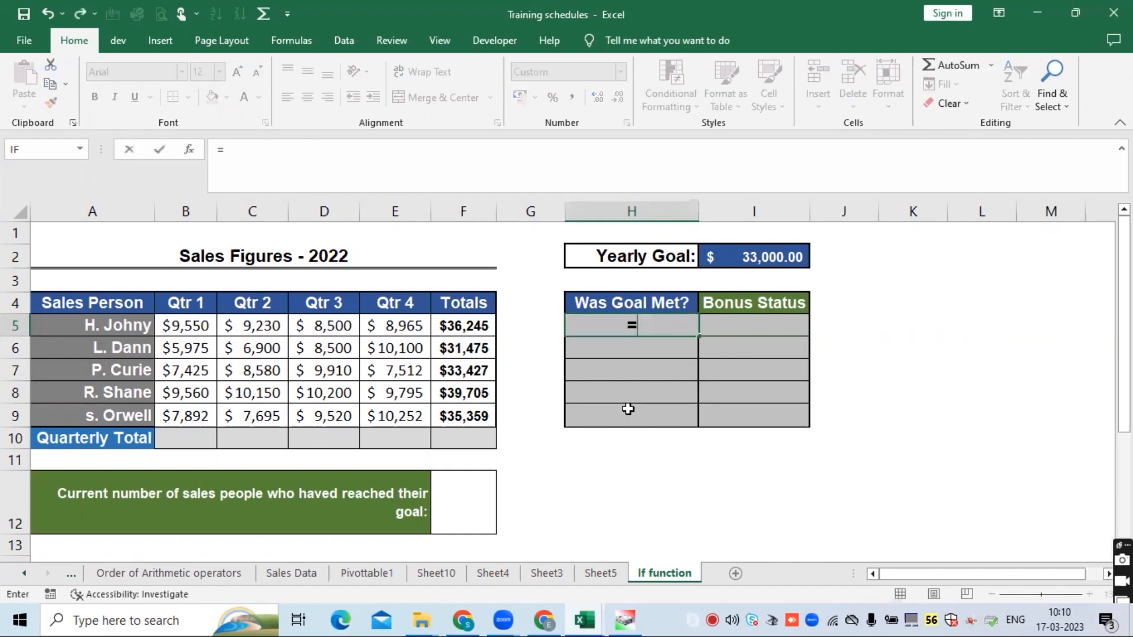
text(IF)
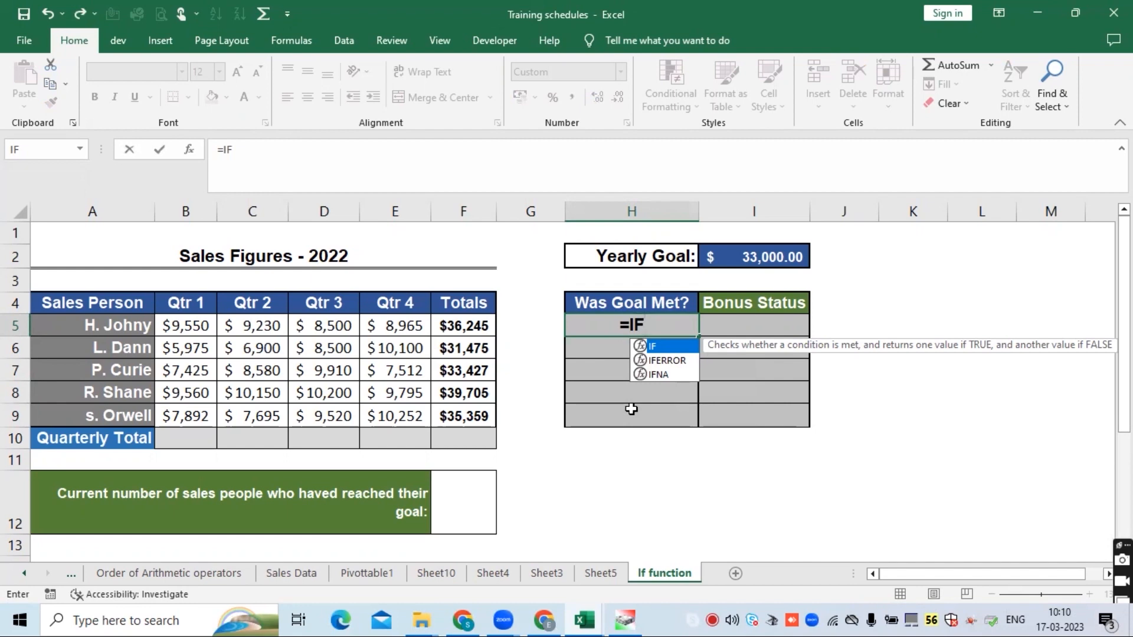
text(()
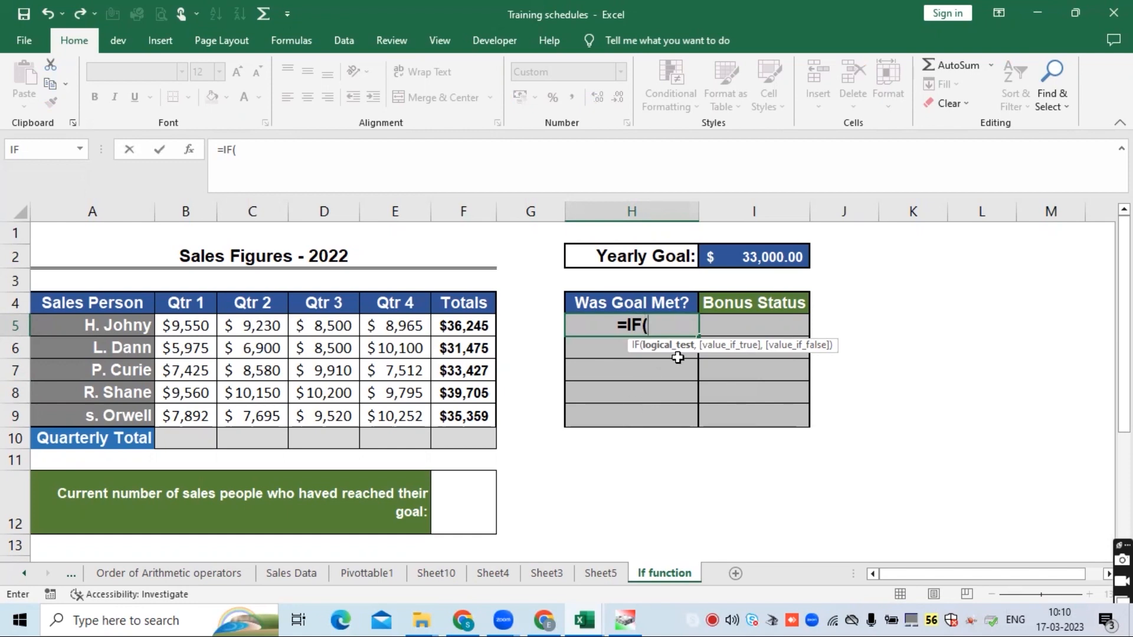
click(731, 257)
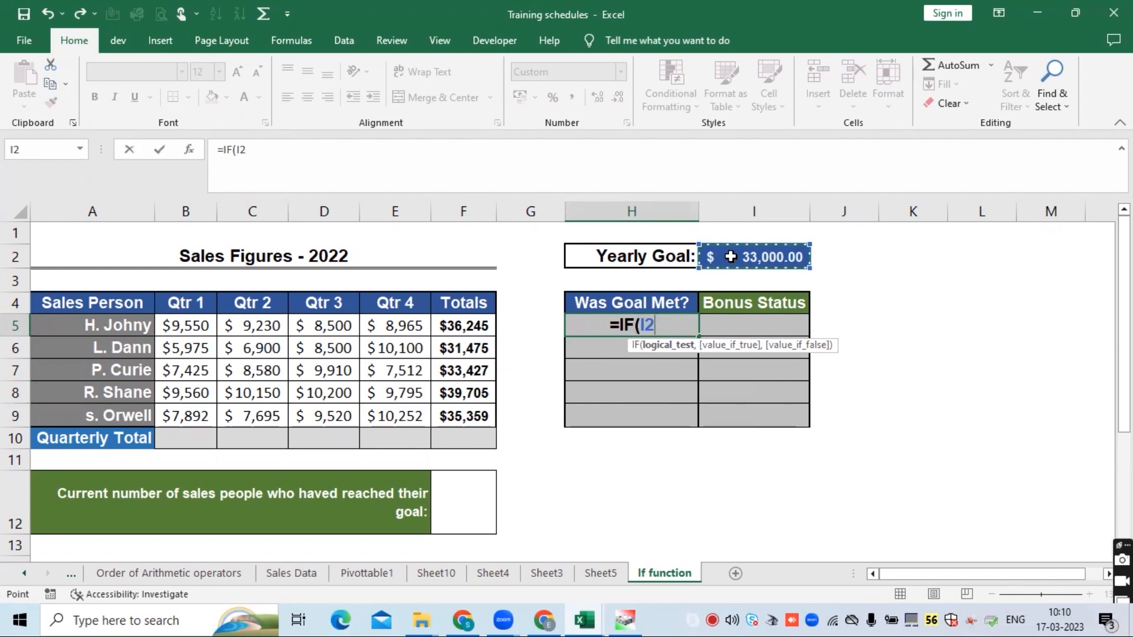
text(>)
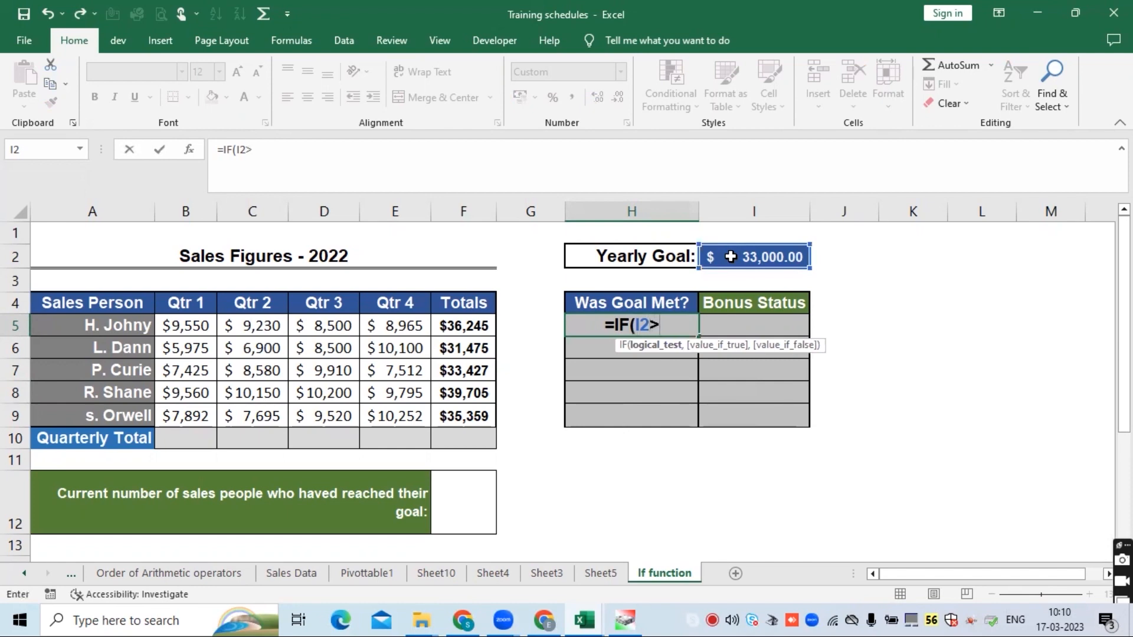
text(=)
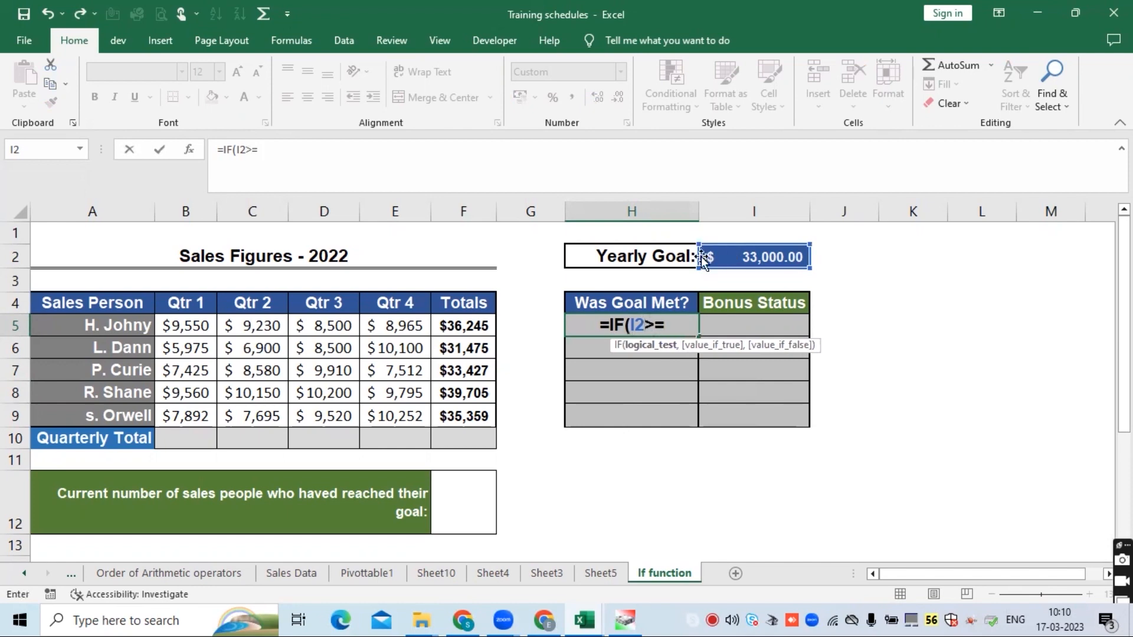
click(485, 330)
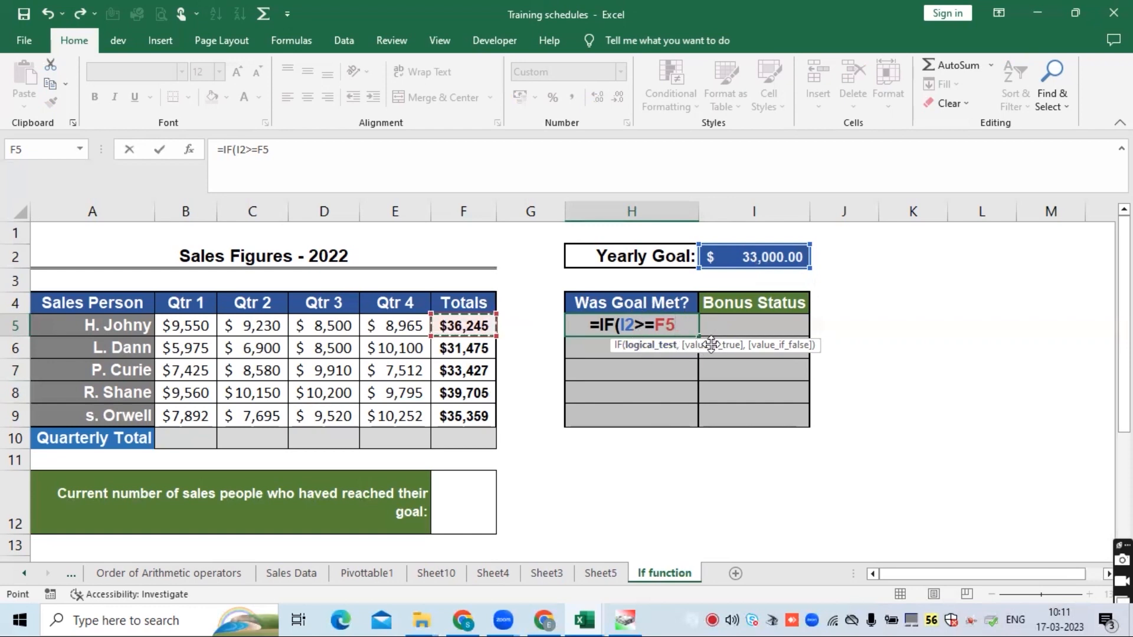
text(,)
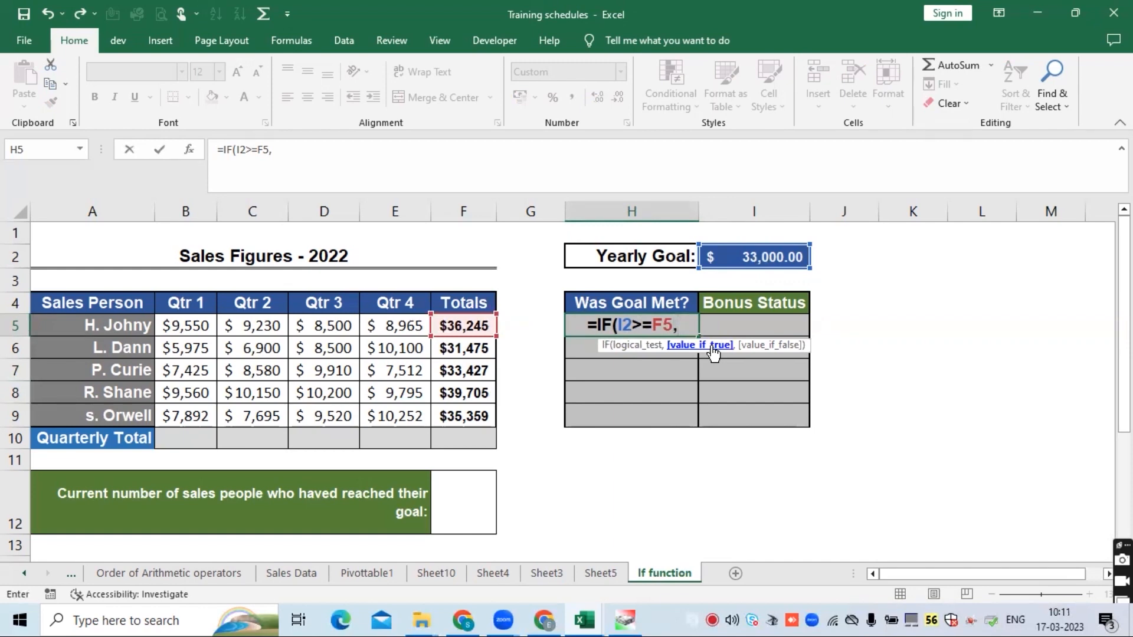
- Complete the IF formula with "Goal Achieved" as the true result and "Not Acheieved" as the false result
text("mET)
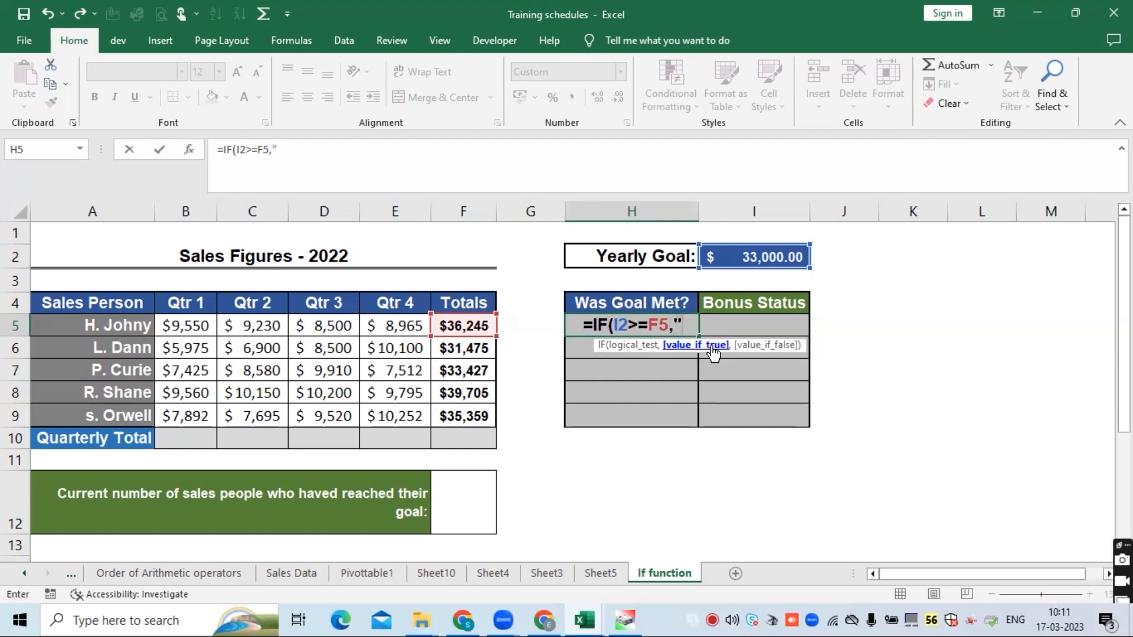
key(BackSpace)
key(BackSpace)
key(BackSpace)
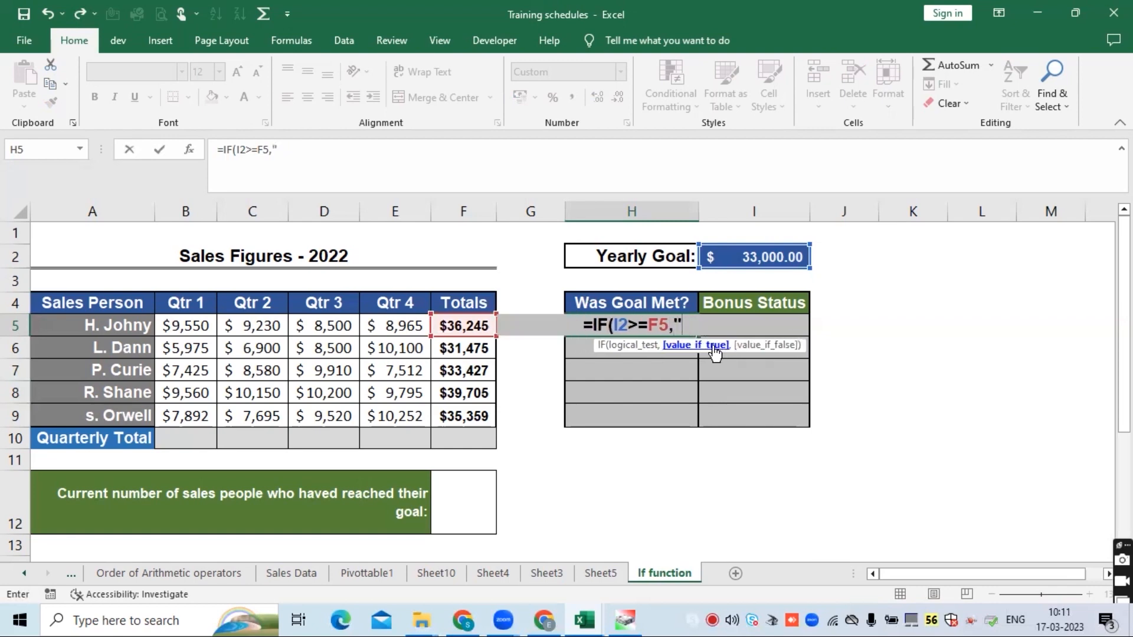
text(M)
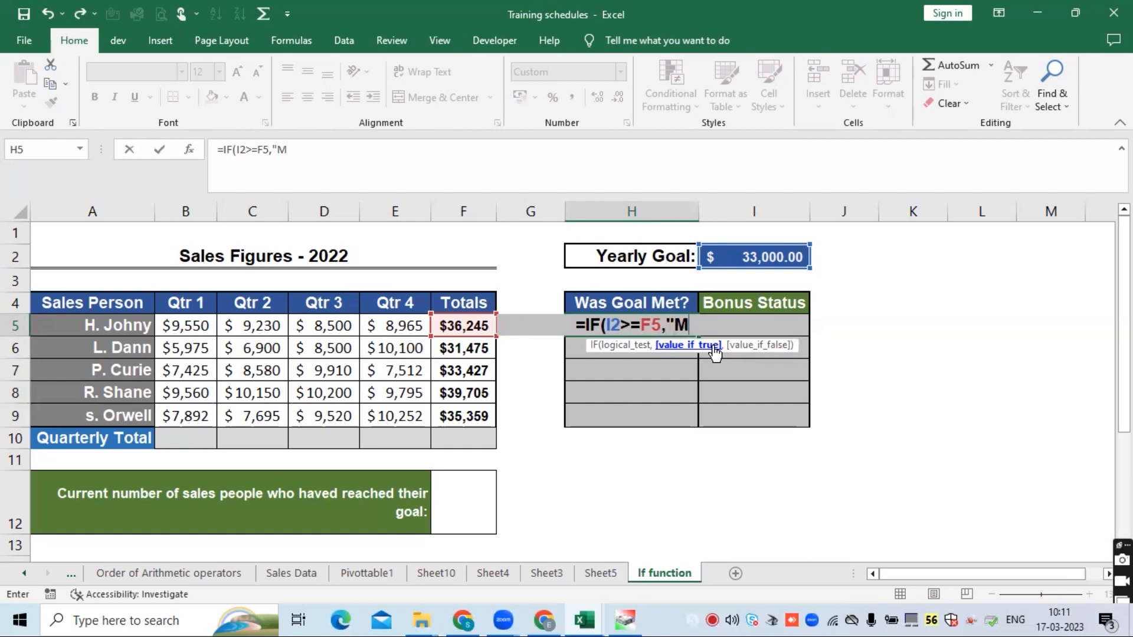
text(et)
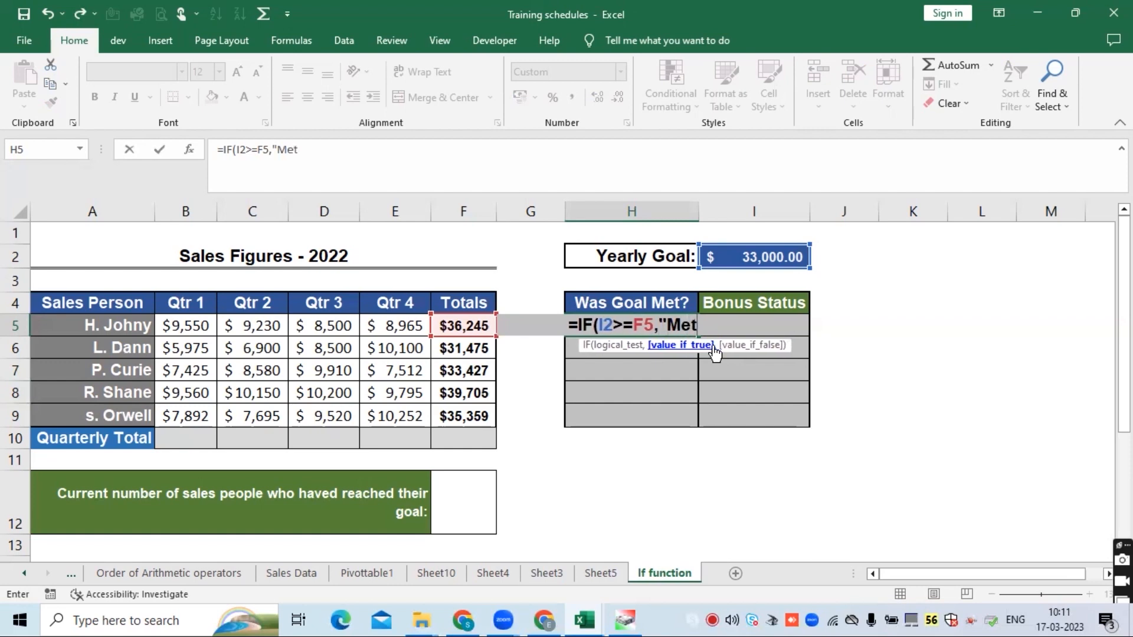
key(BackSpace)
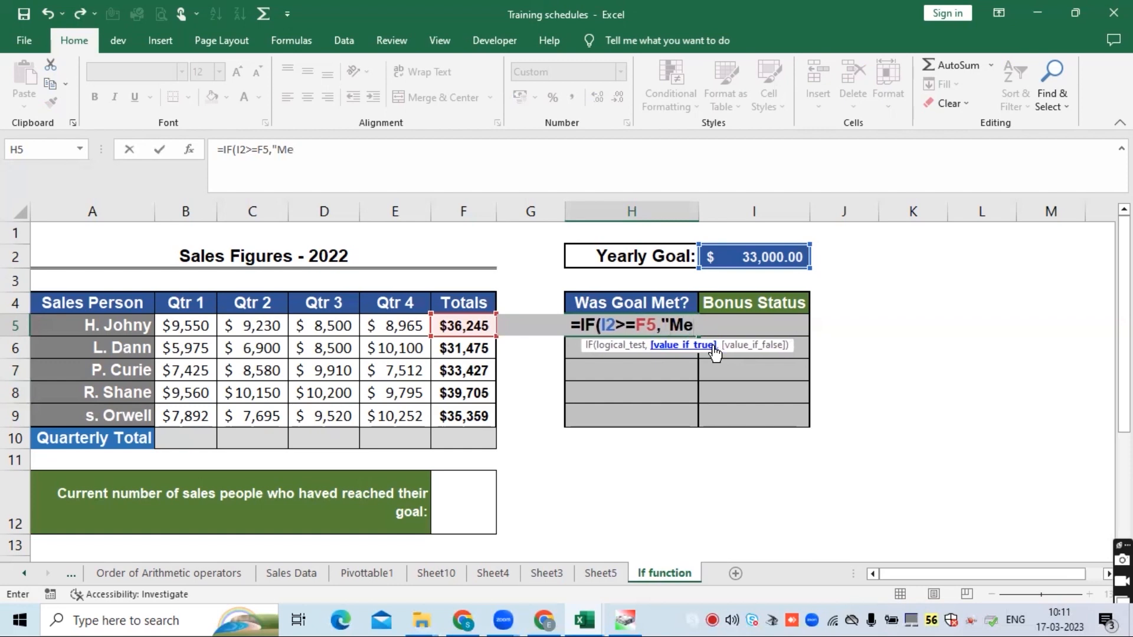
text(et)
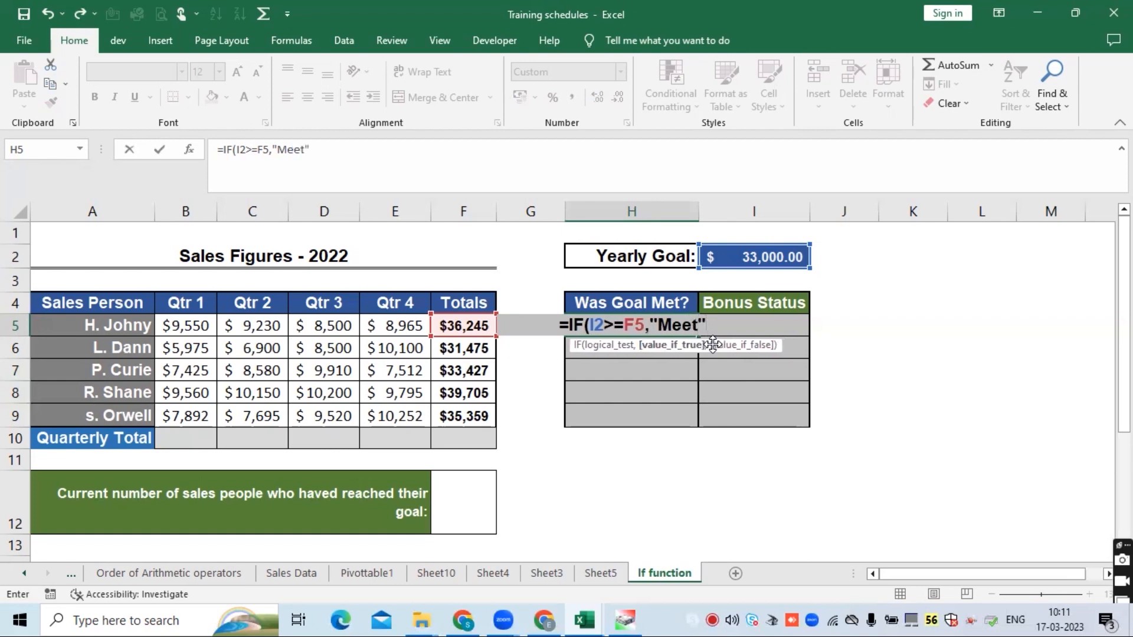
key(BackSpace)
key(BackSpace)
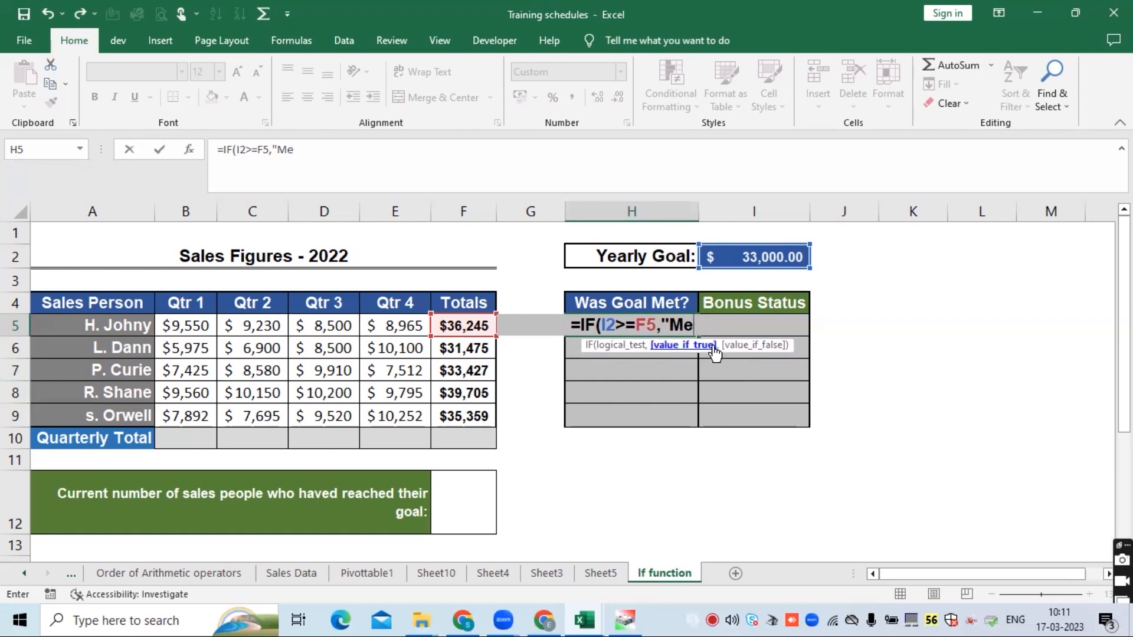
text(t G)
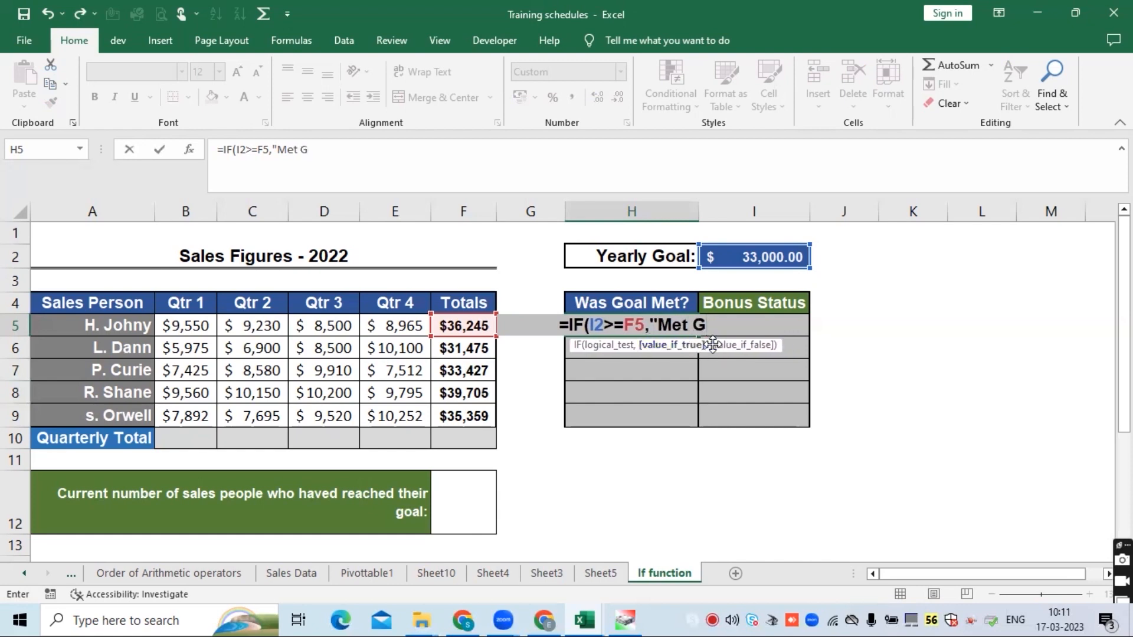
key(BackSpace)
key(BackSpace)
key(BackSpace)
key(BackSpace)
key(BackSpace)
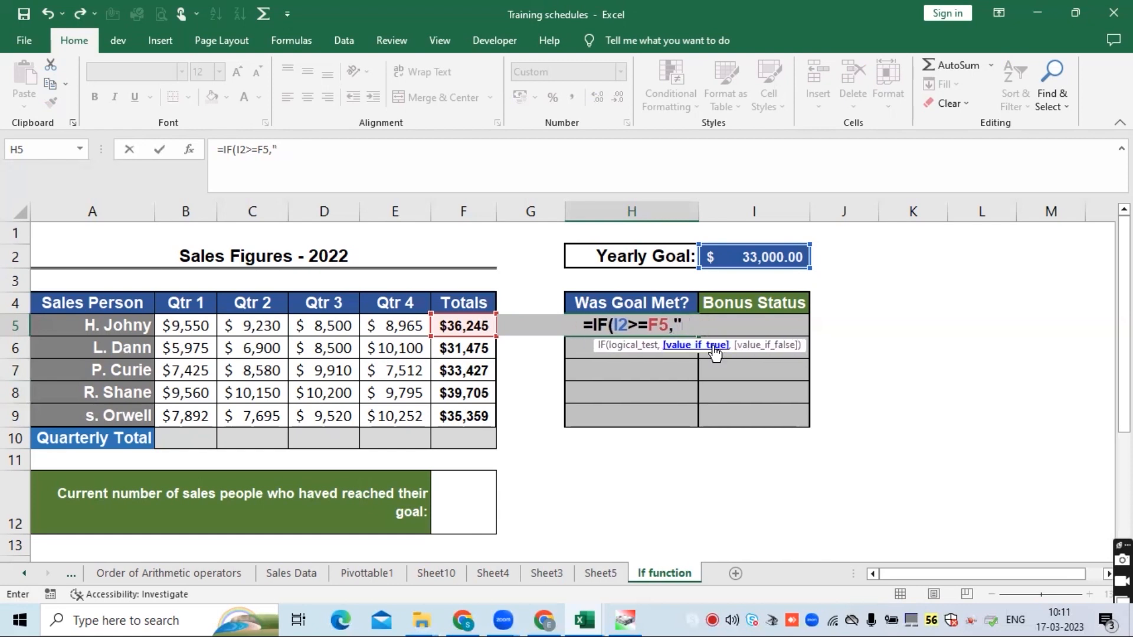
text(Goal Ach)
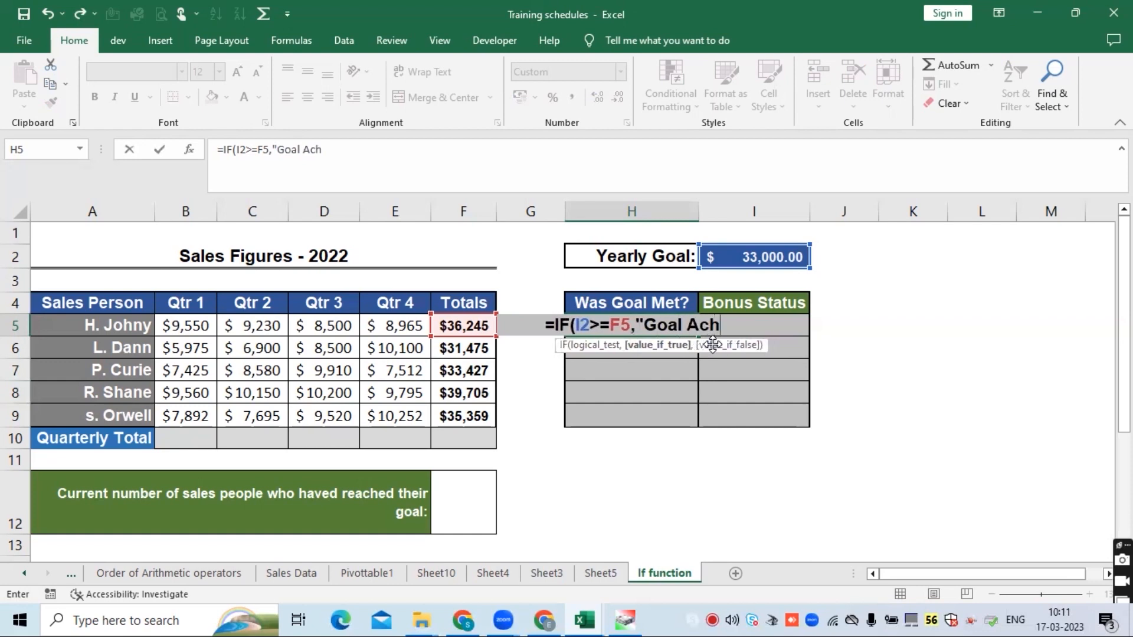
text(ieved)
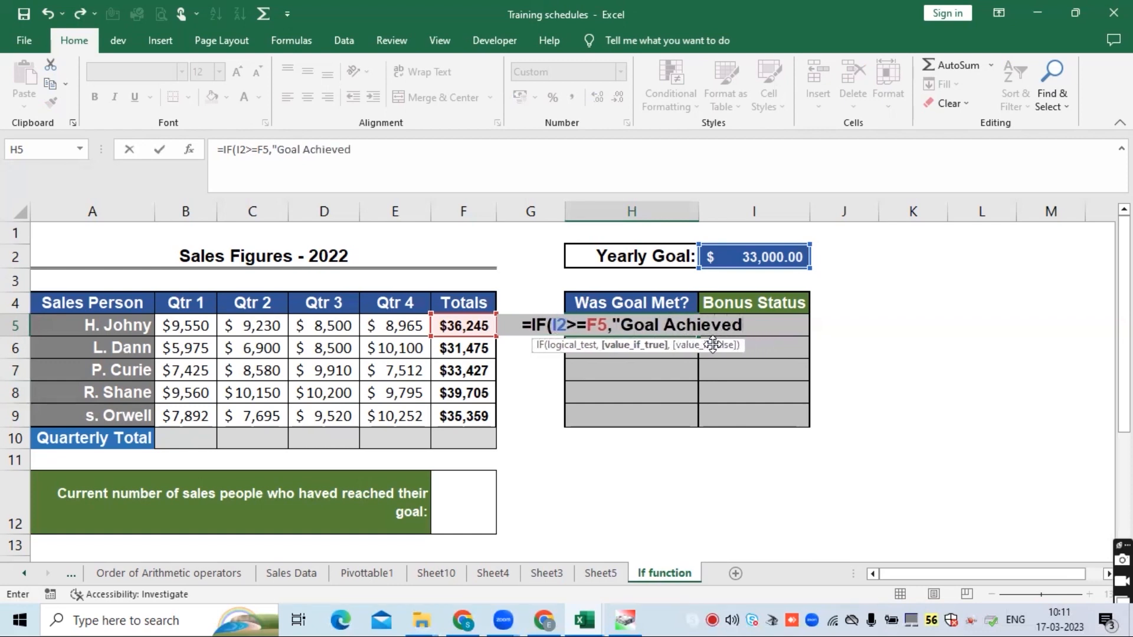
text(",)
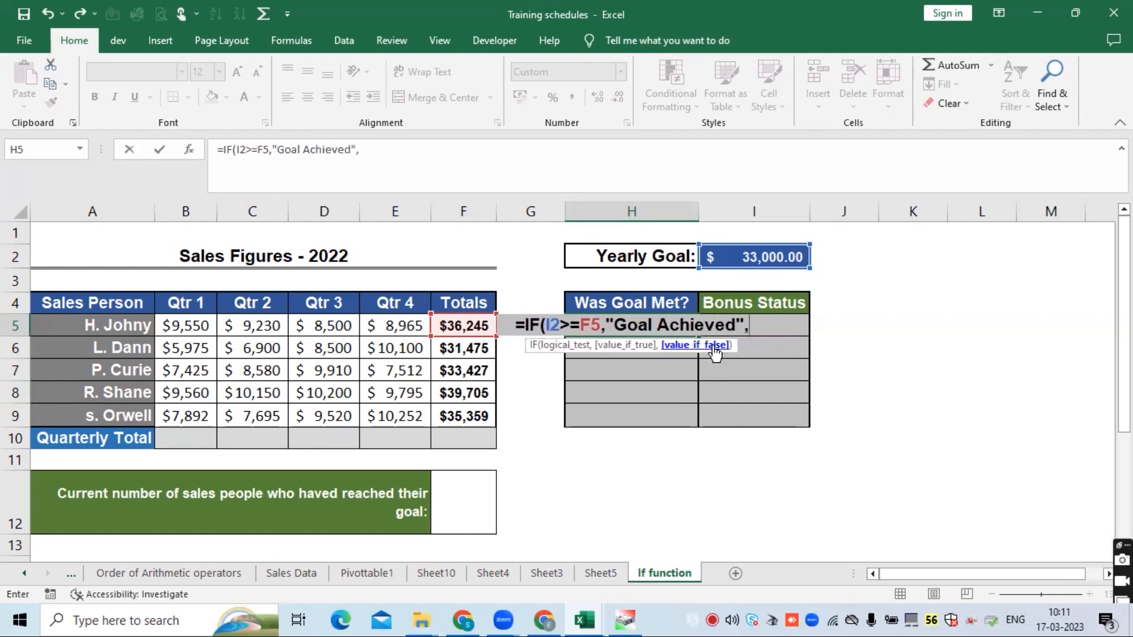
text("No)
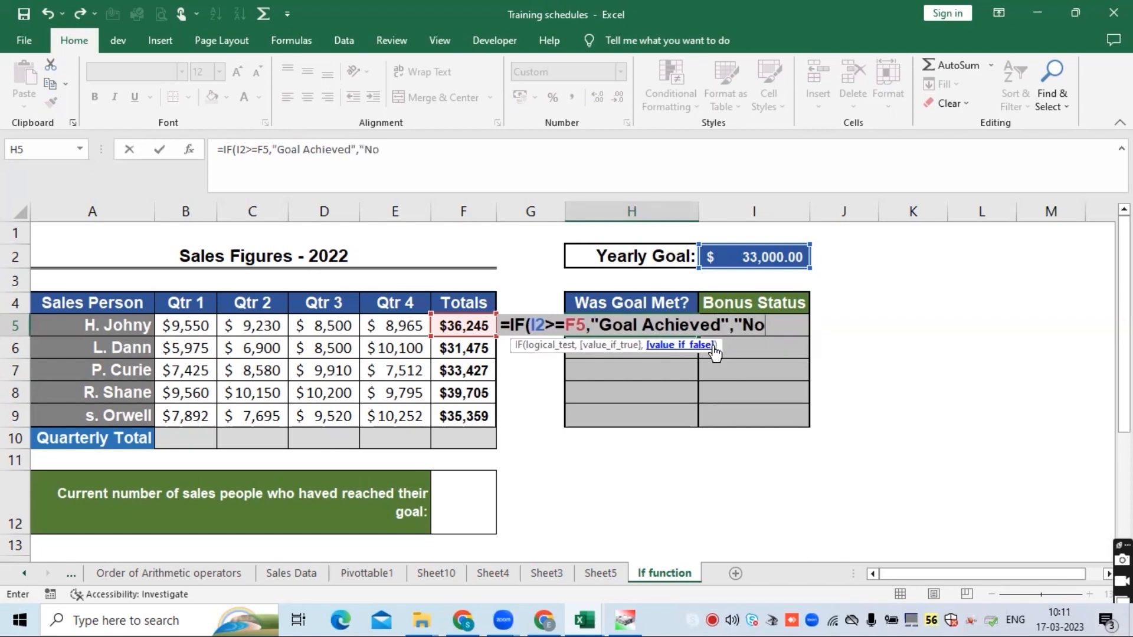
text(t Acheieve)
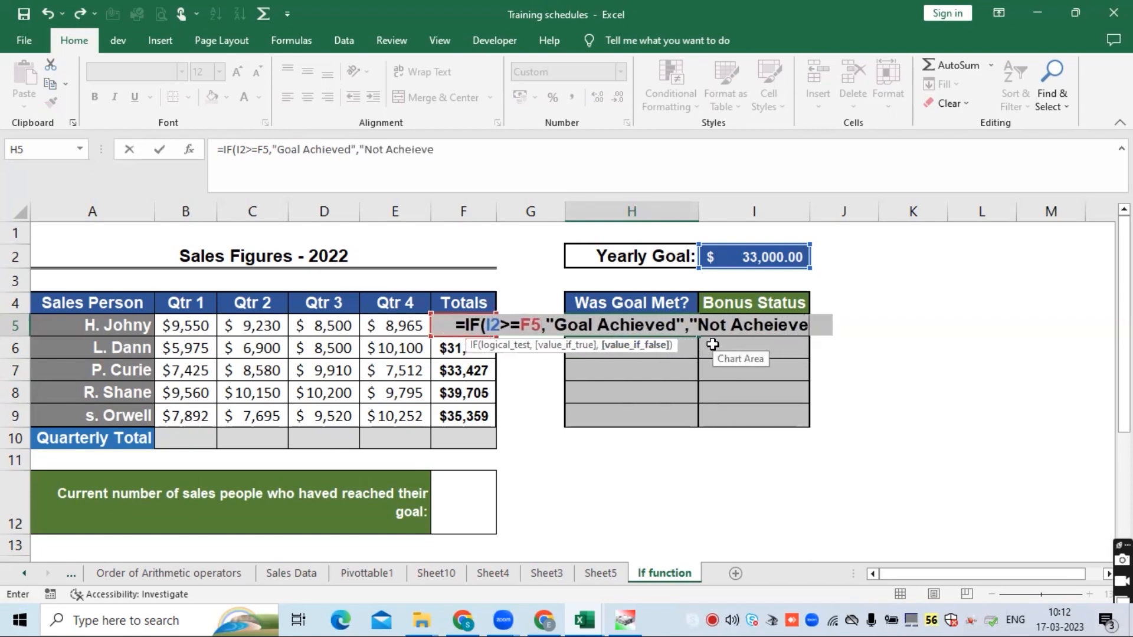
text(d"))
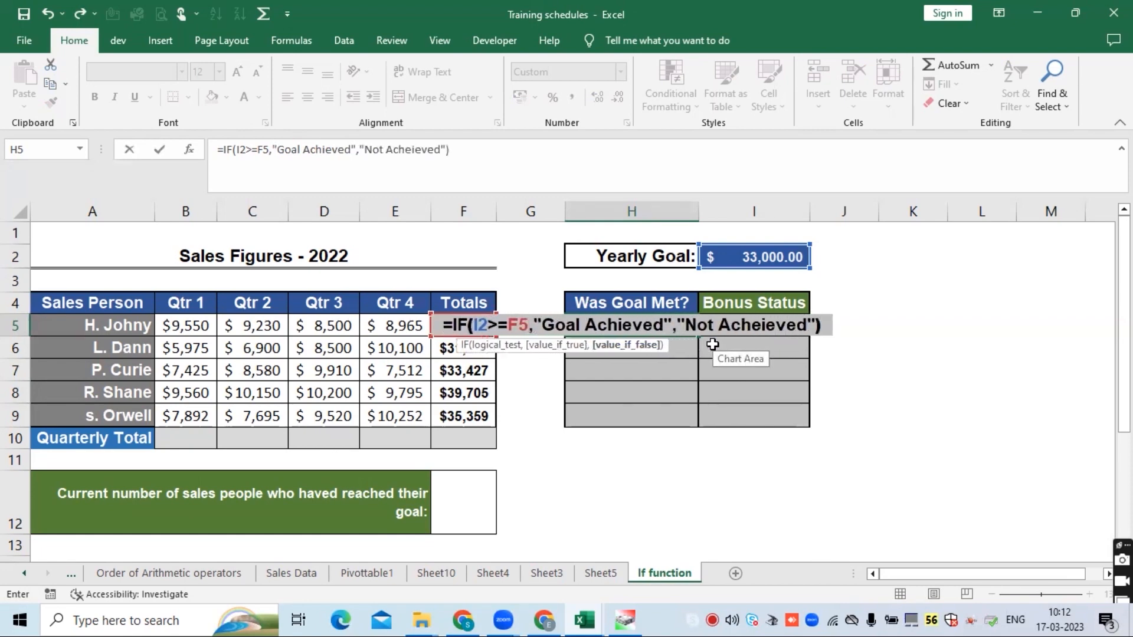
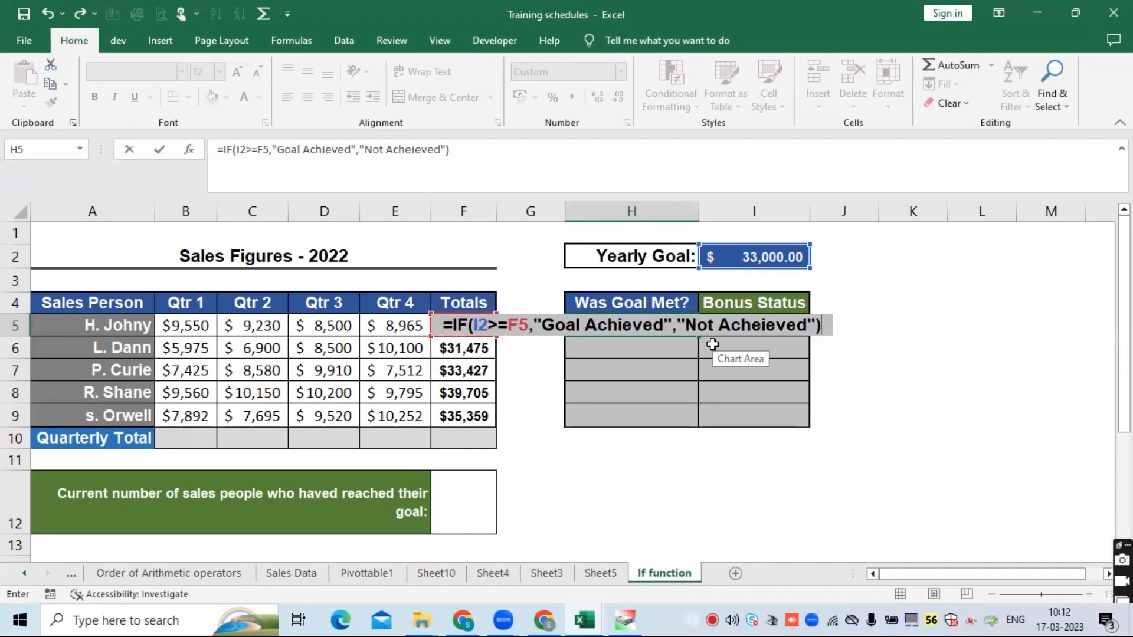
- Correct the false result text in H5 to "Not Acheived", confirm the formula, and fill it down to H9
click(422, 149)
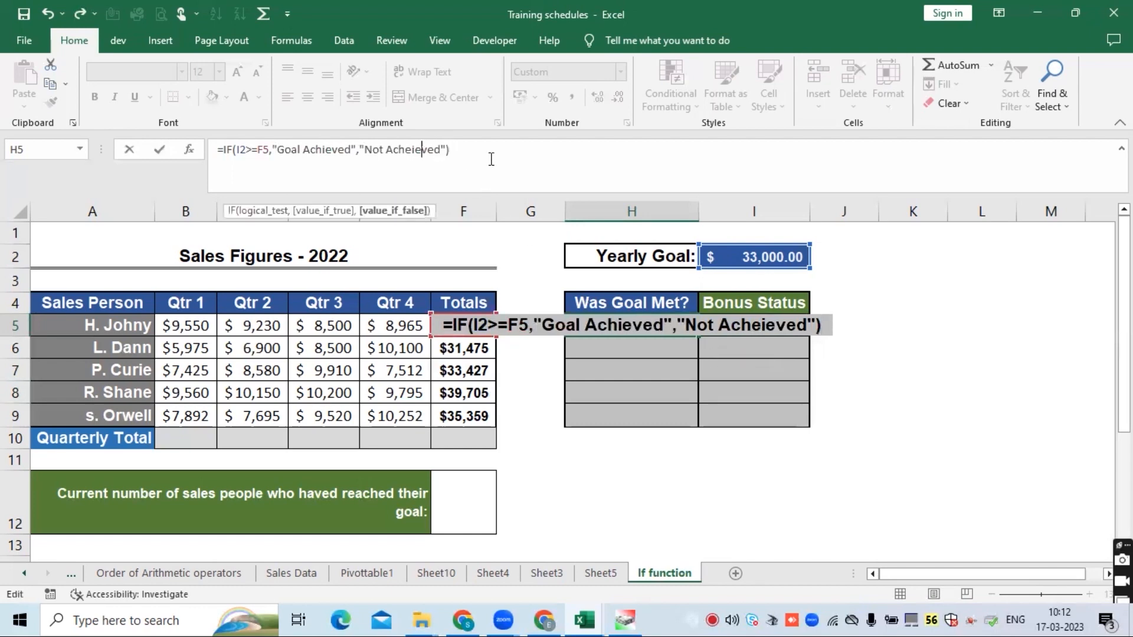
key(BackSpace)
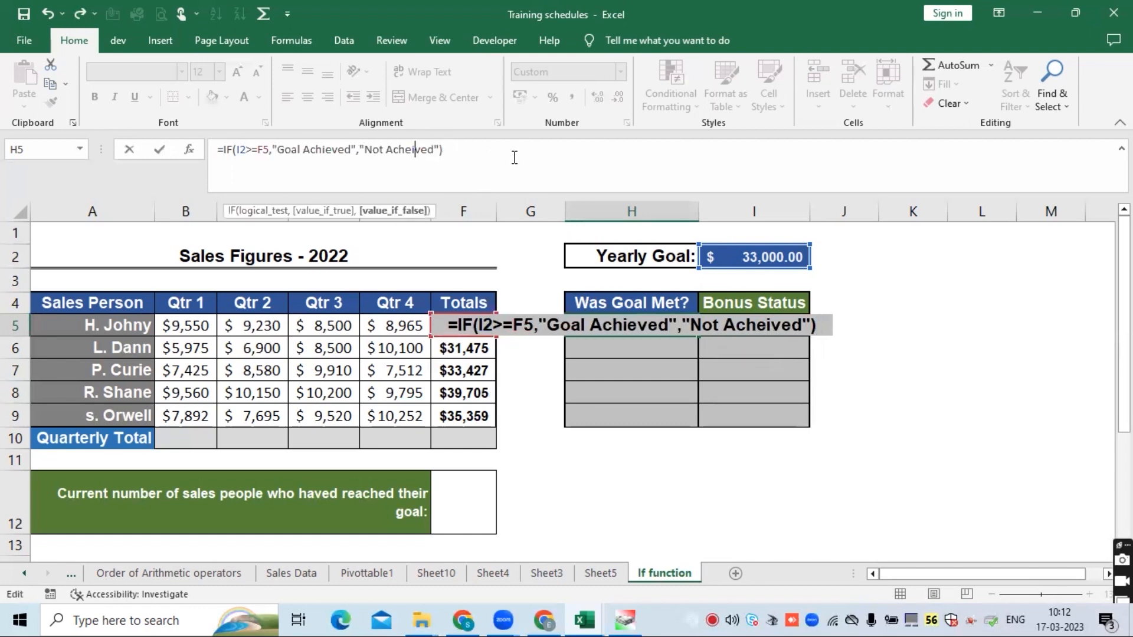
key(ctrl+Return)
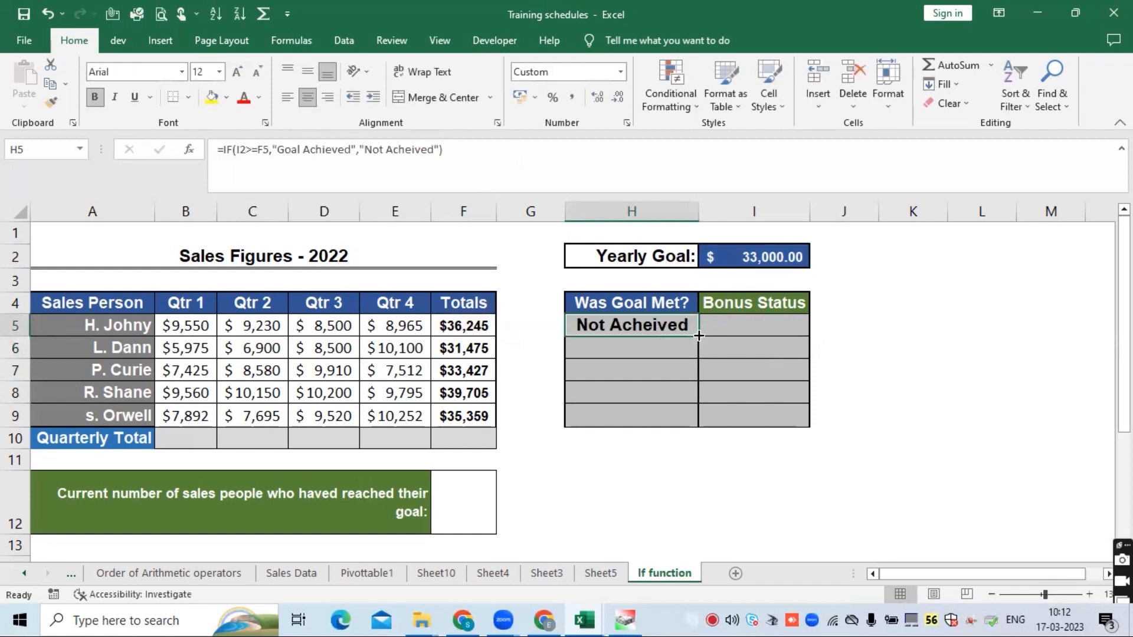
drag(699, 335, 693, 424)
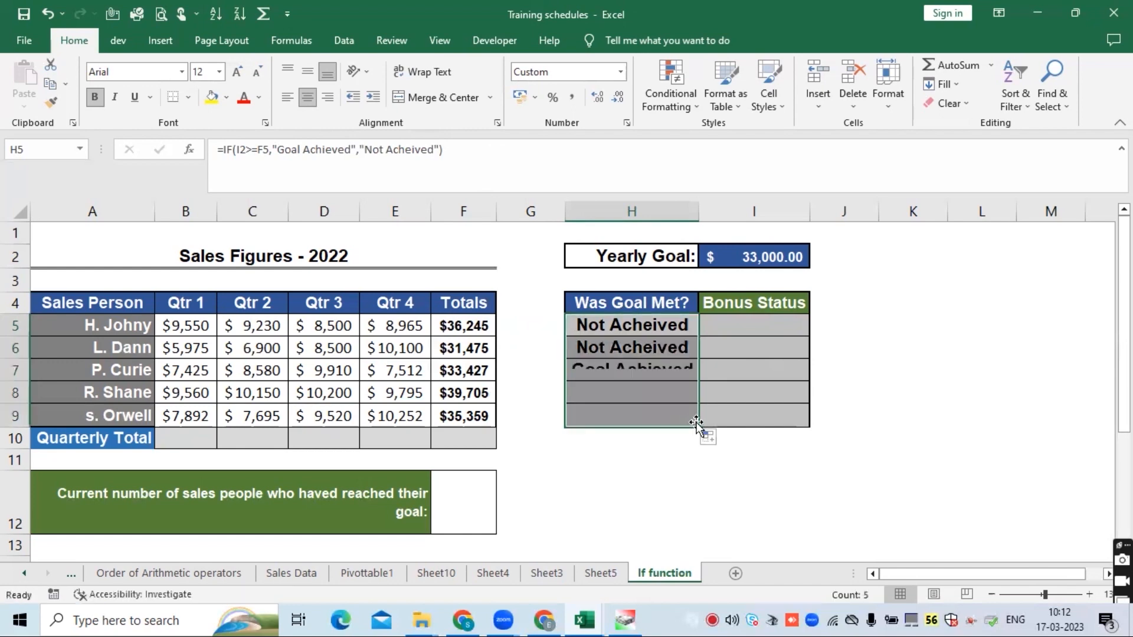
- Examine the H5 IF formula and the Totals and Yearly Goal cells it references
click(639, 328)
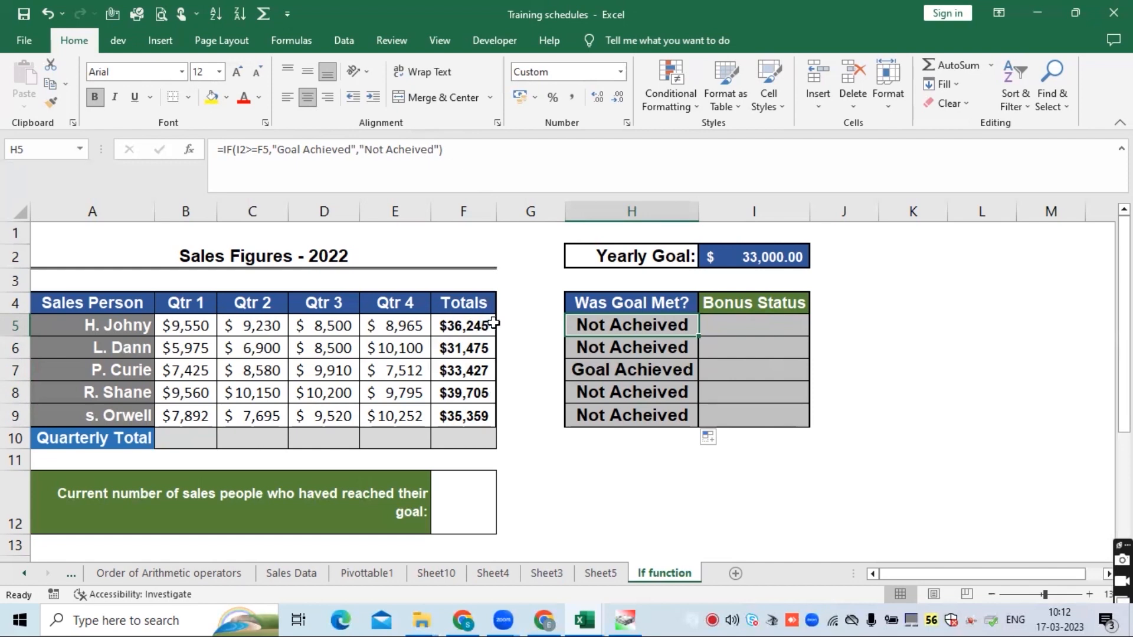
click(464, 324)
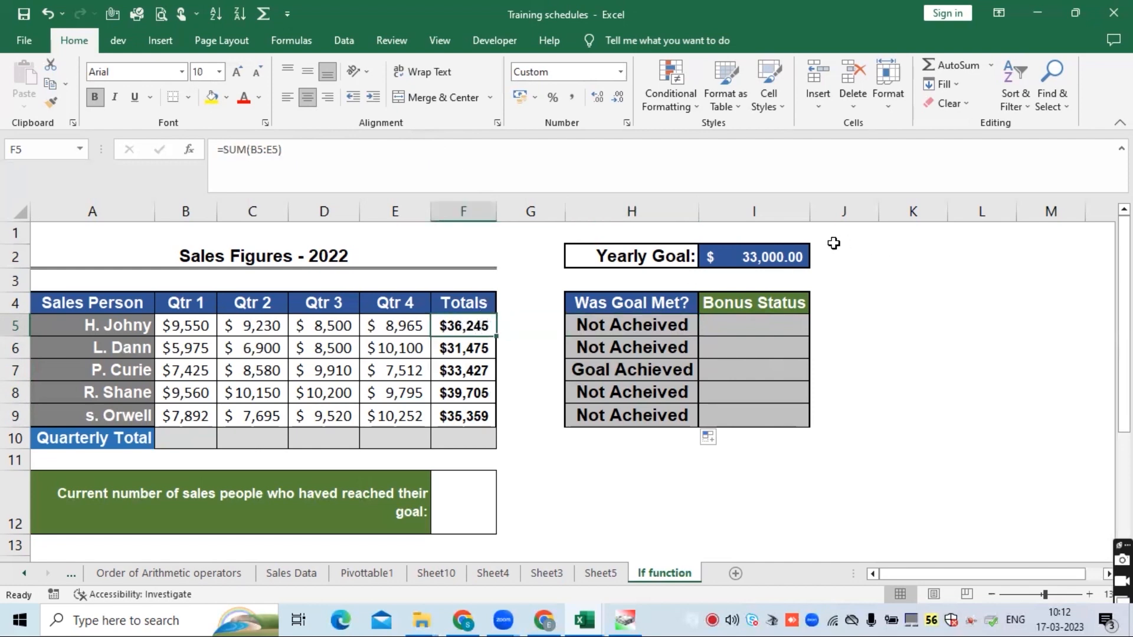
click(654, 325)
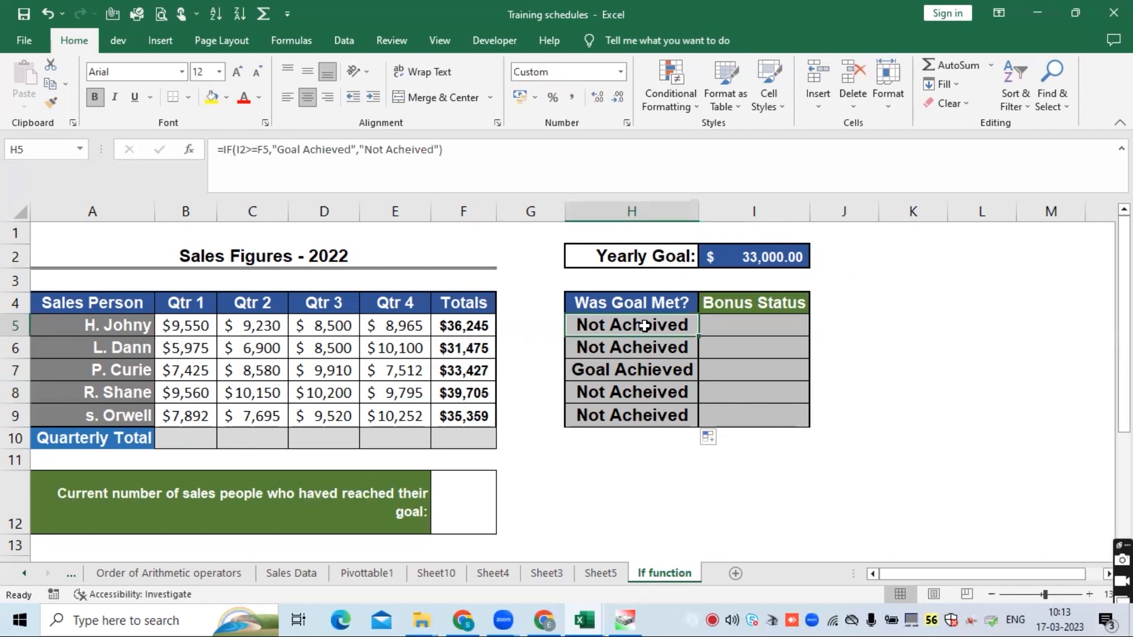
click(751, 257)
click(615, 324)
click(258, 149)
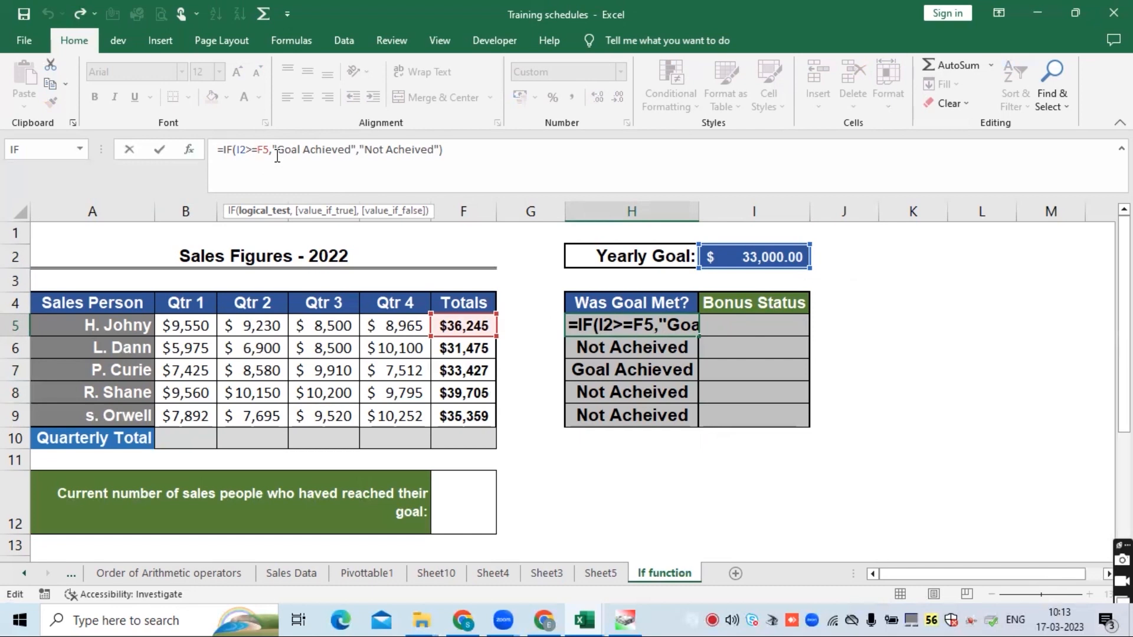
key(Return)
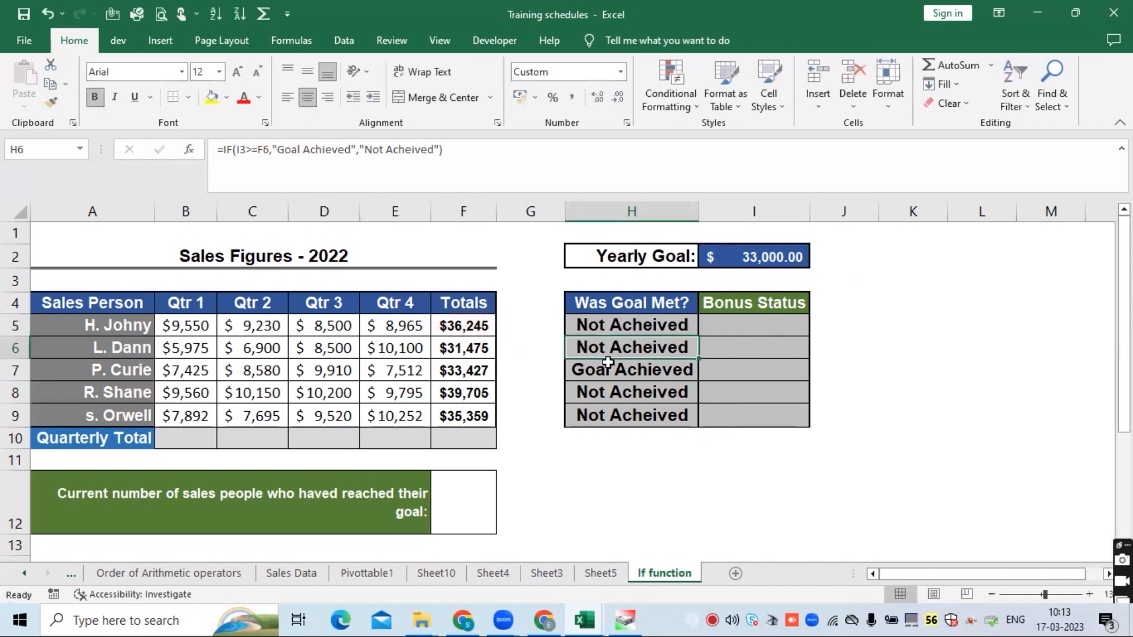
click(624, 324)
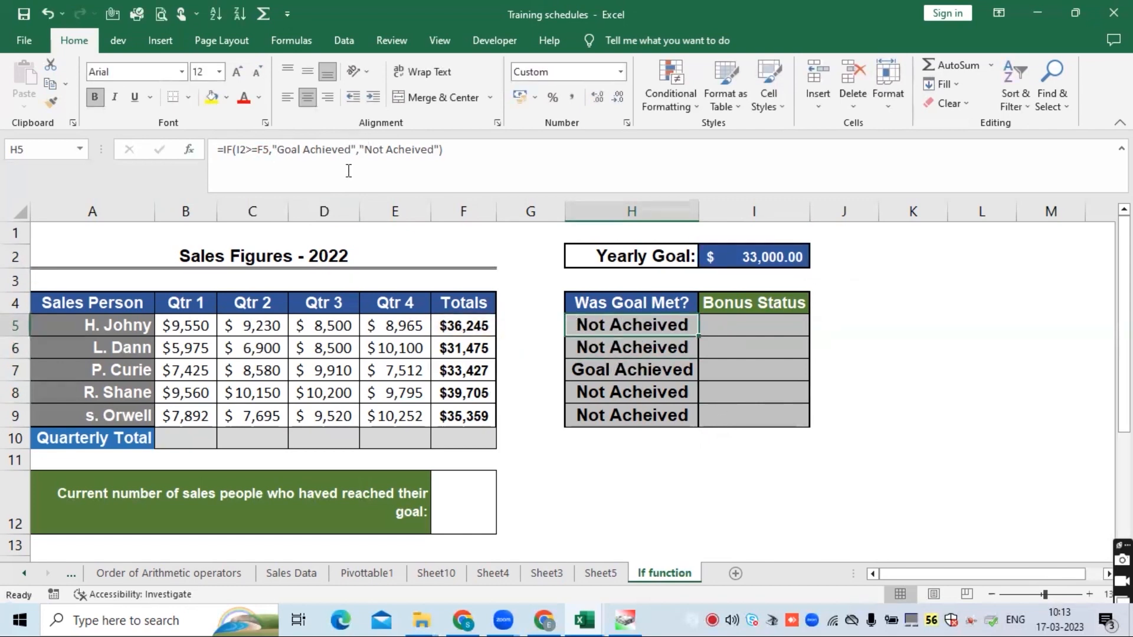
- Open the number format of total cell F5 and copy its custom format code
click(774, 248)
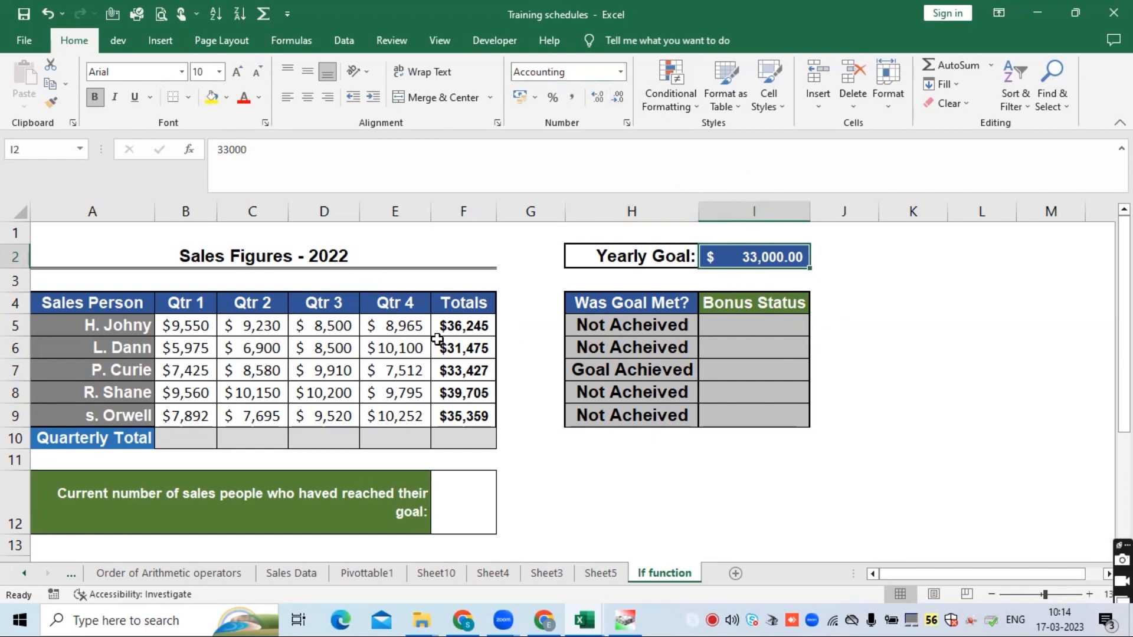
click(452, 328)
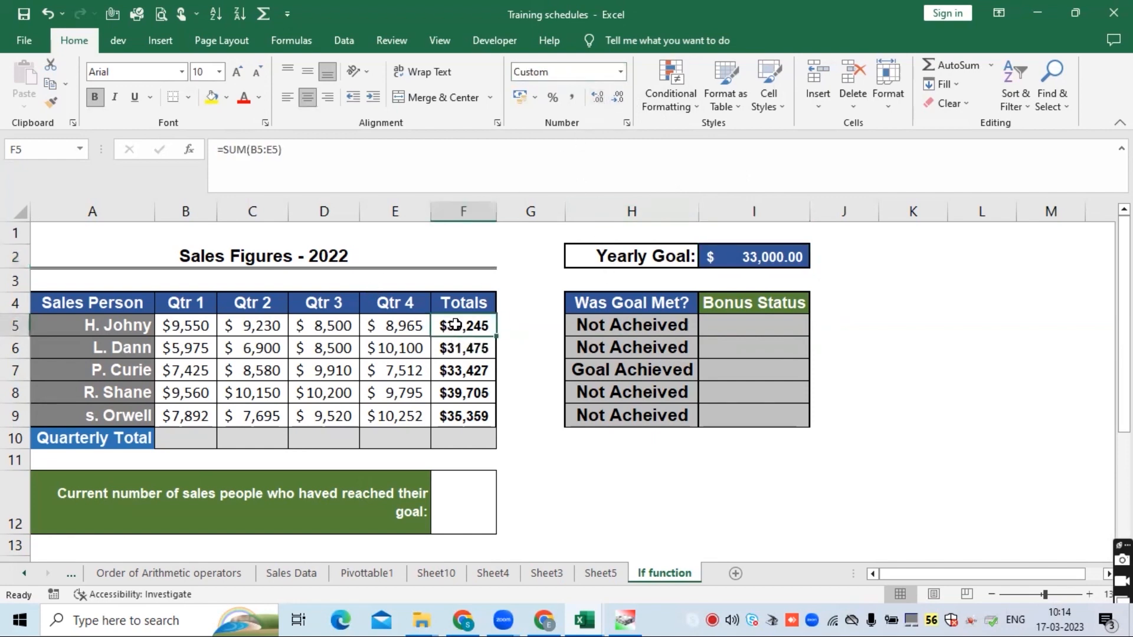
right_click(456, 329)
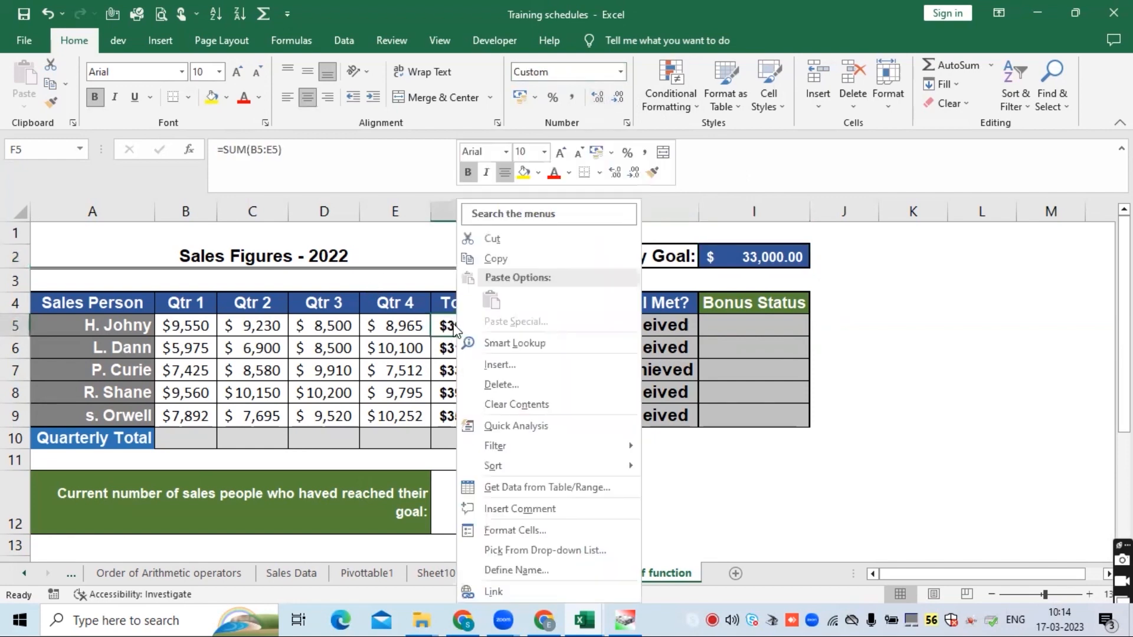
click(523, 529)
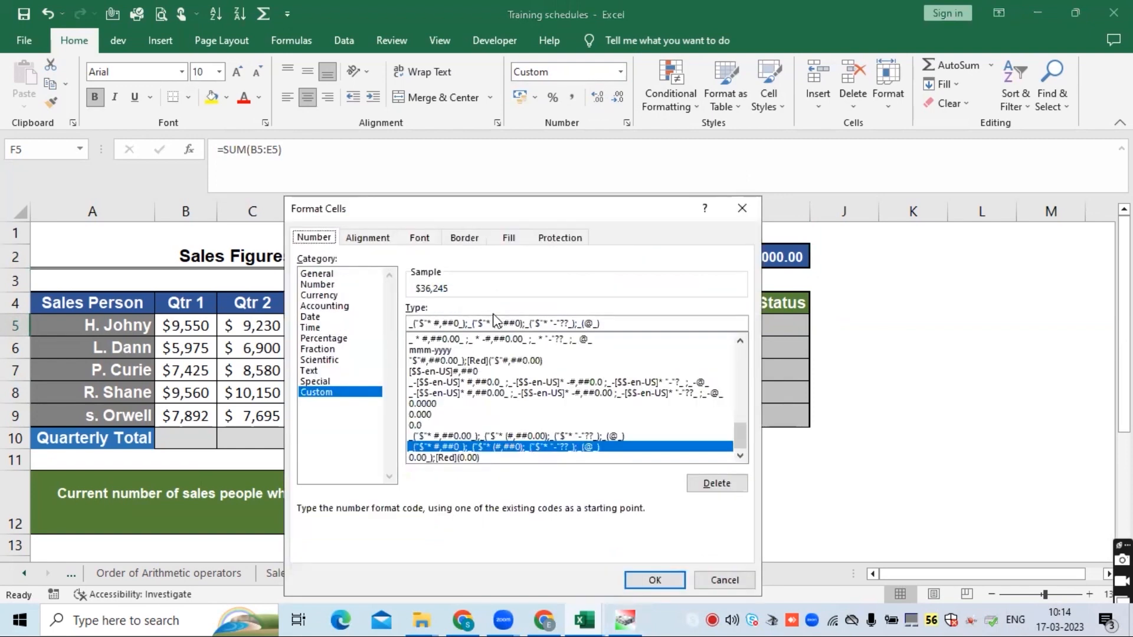
click(613, 324)
drag(273, 299, 243, 303)
key(ctrl+c)
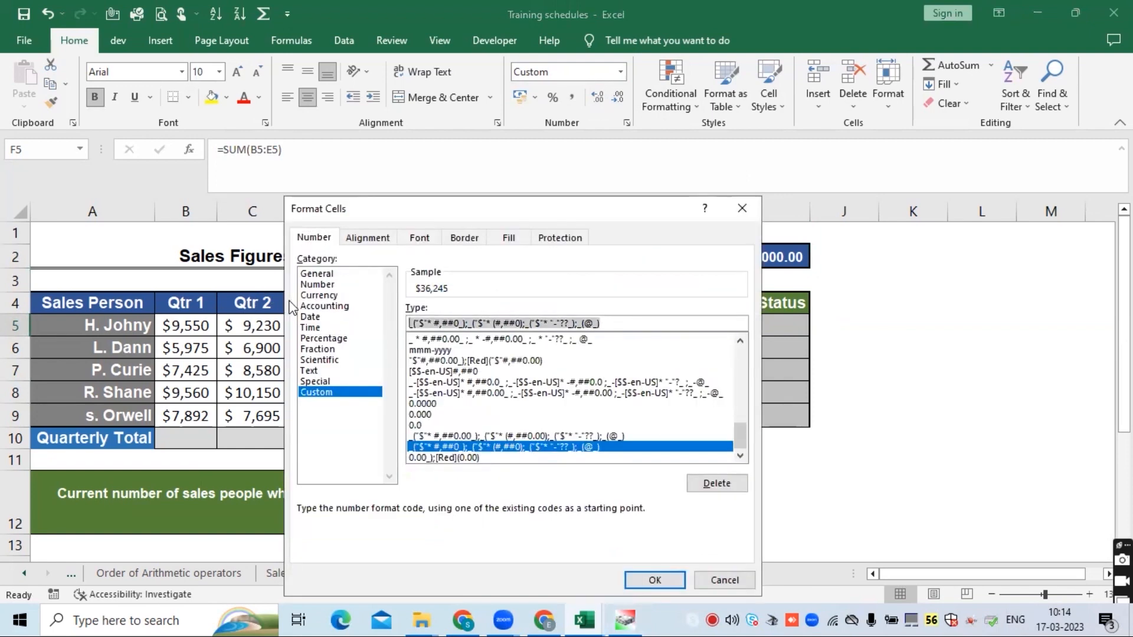
key(Return)
- Replace the Yearly Goal cell I2's custom number format code with the copied code
click(730, 254)
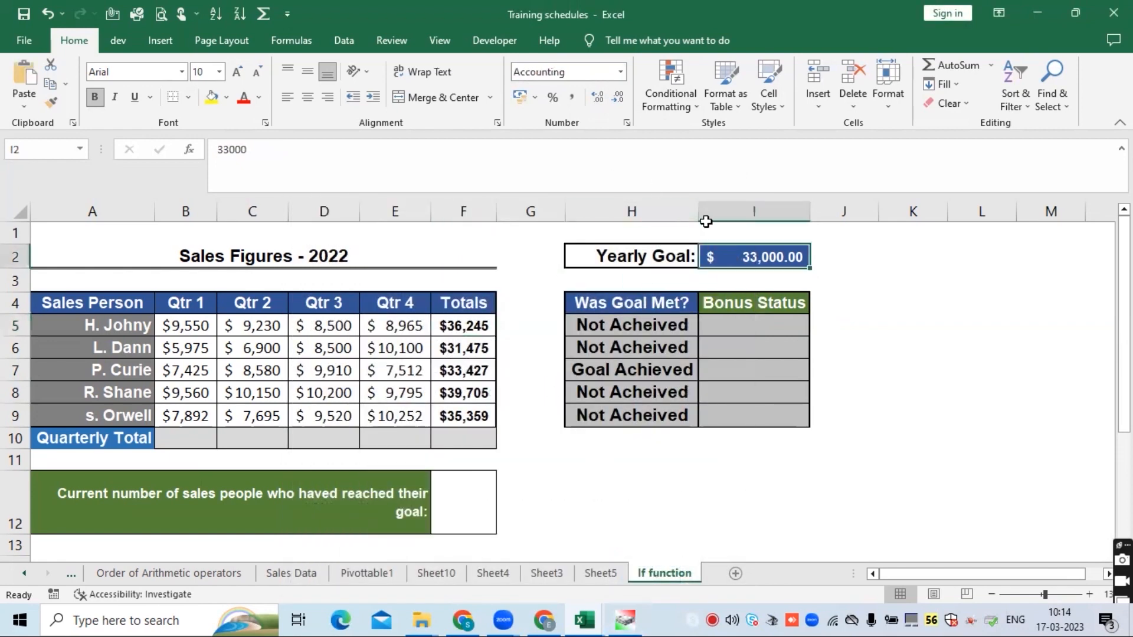
right_click(730, 253)
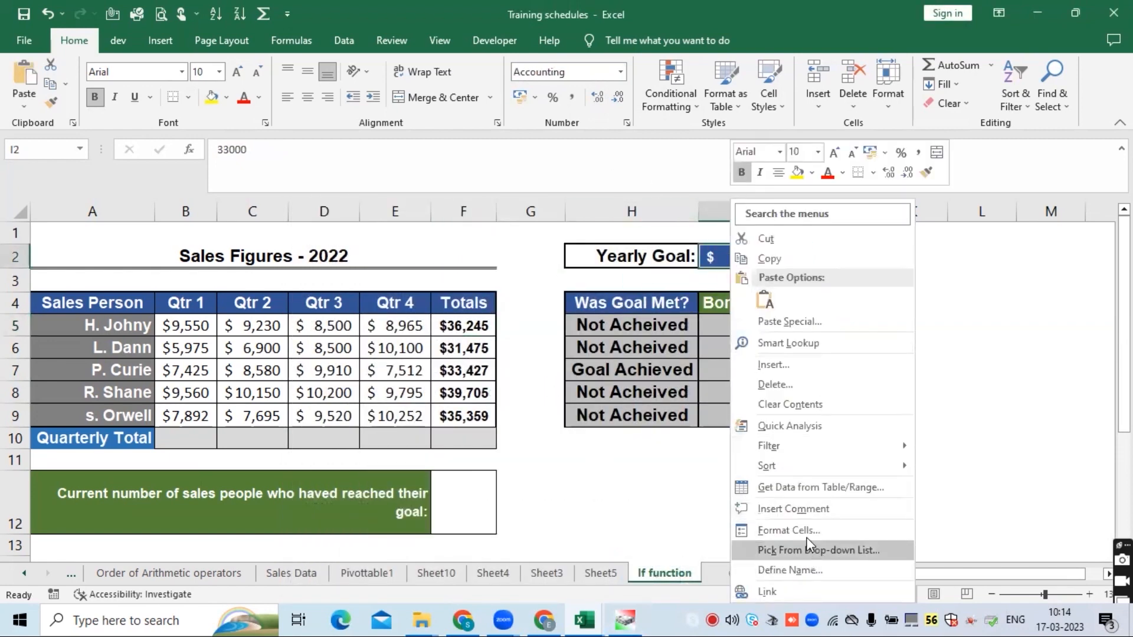
key(Escape)
key(ctrl+1)
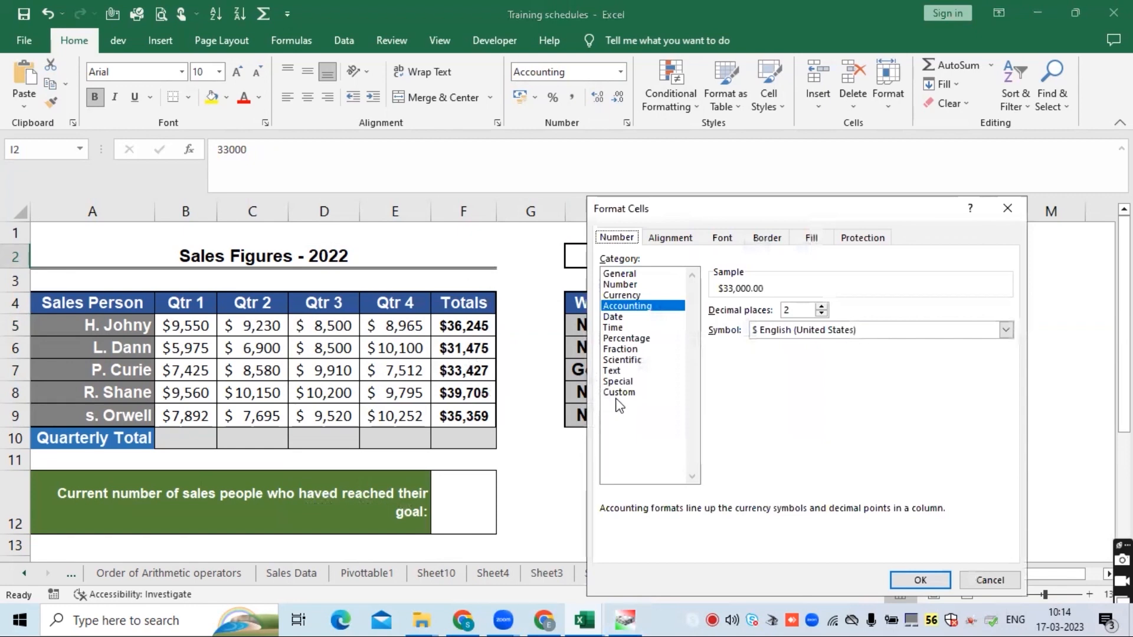
click(633, 394)
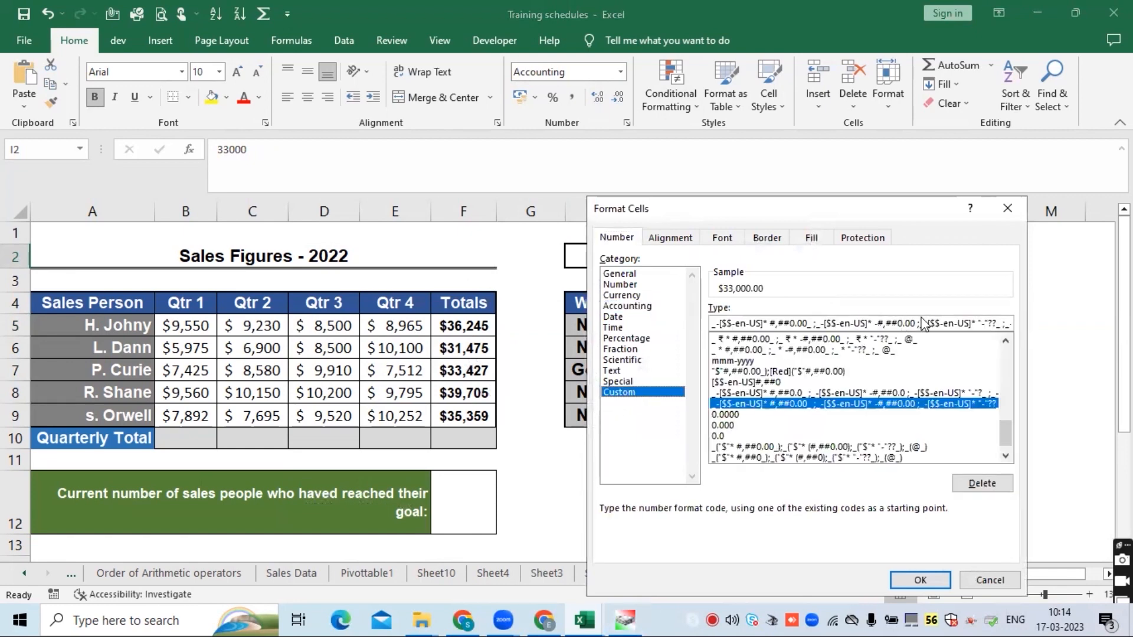
click(903, 323)
key(ctrl+a)
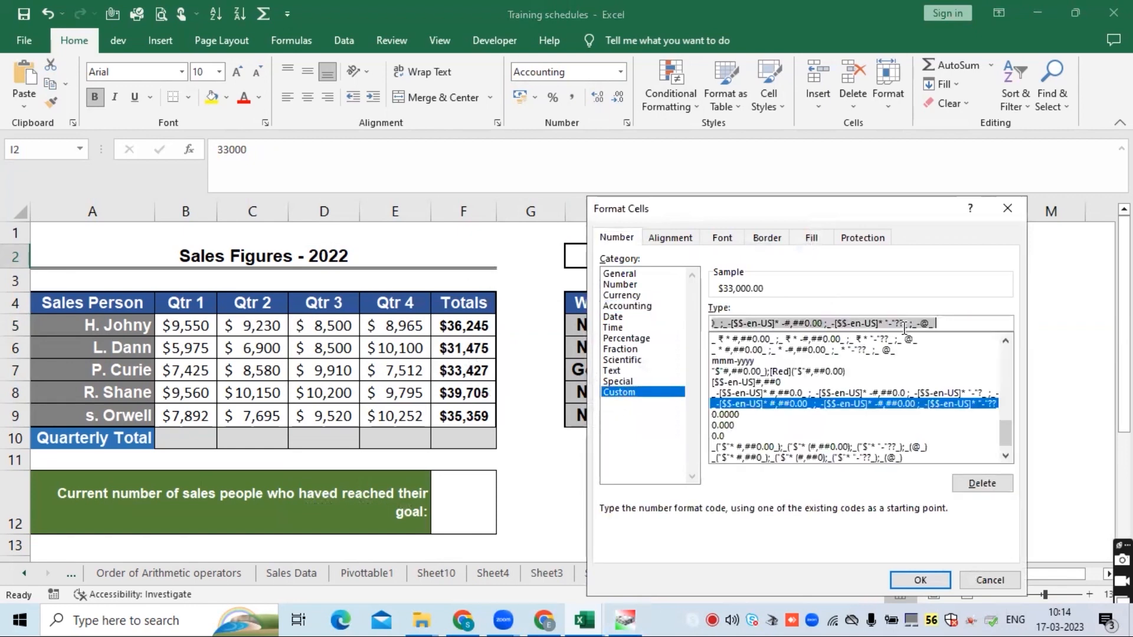
key(BackSpace)
key(ctrl+v)
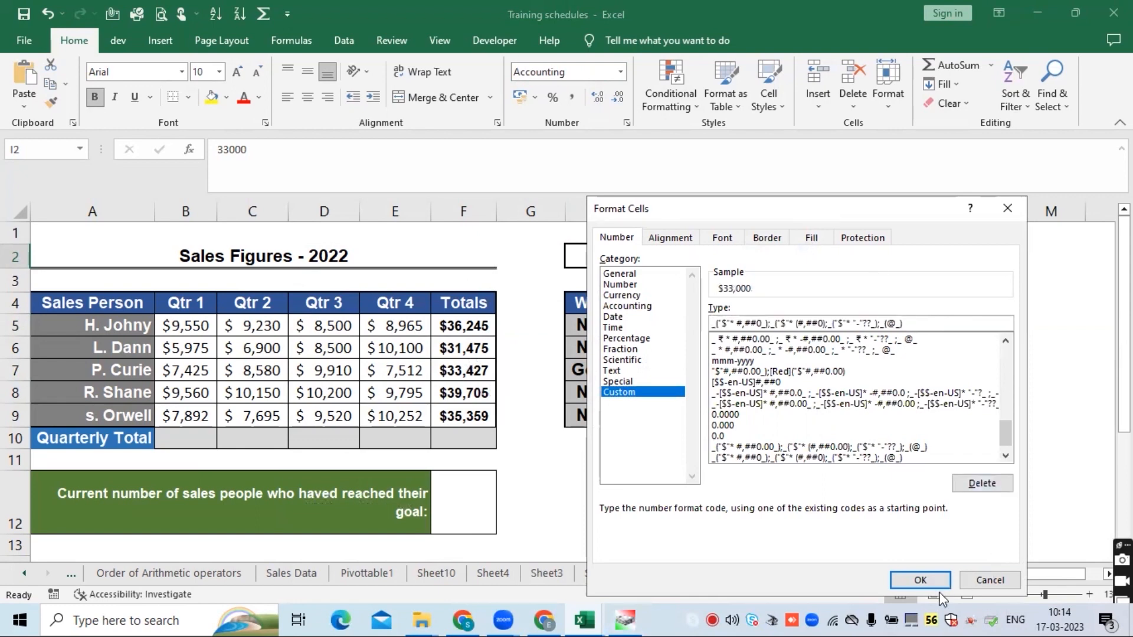
click(921, 581)
- Re-enter the F5 reference in the comparison of H5's IF formula
click(673, 323)
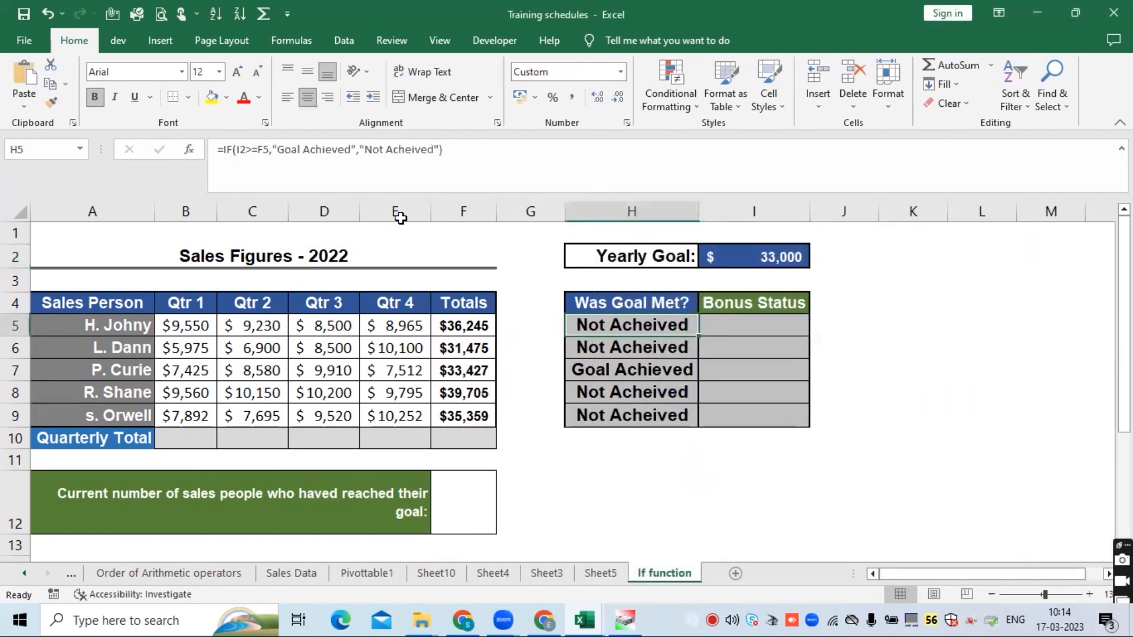
click(263, 151)
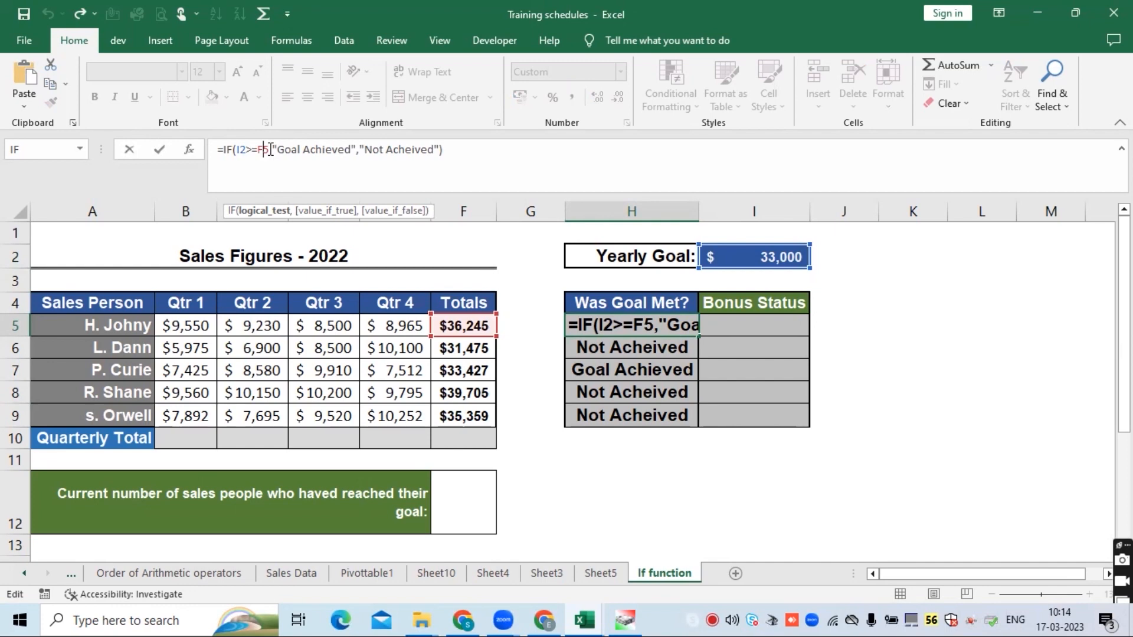
text(,)
key(BackSpace)
key(BackSpace)
key(BackSpace)
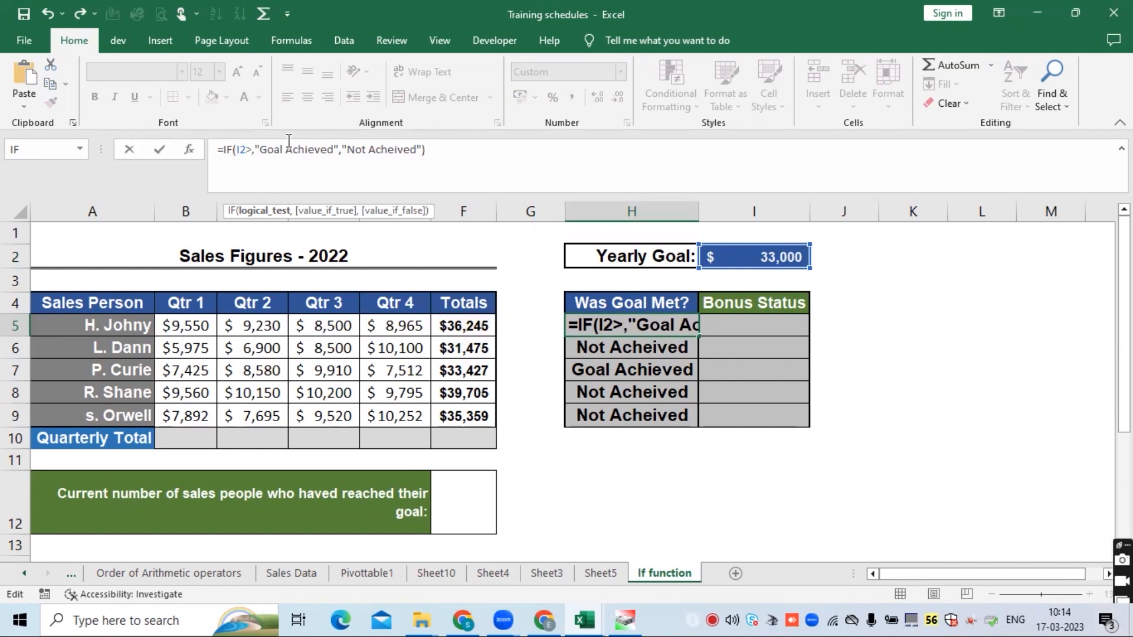
text(=)
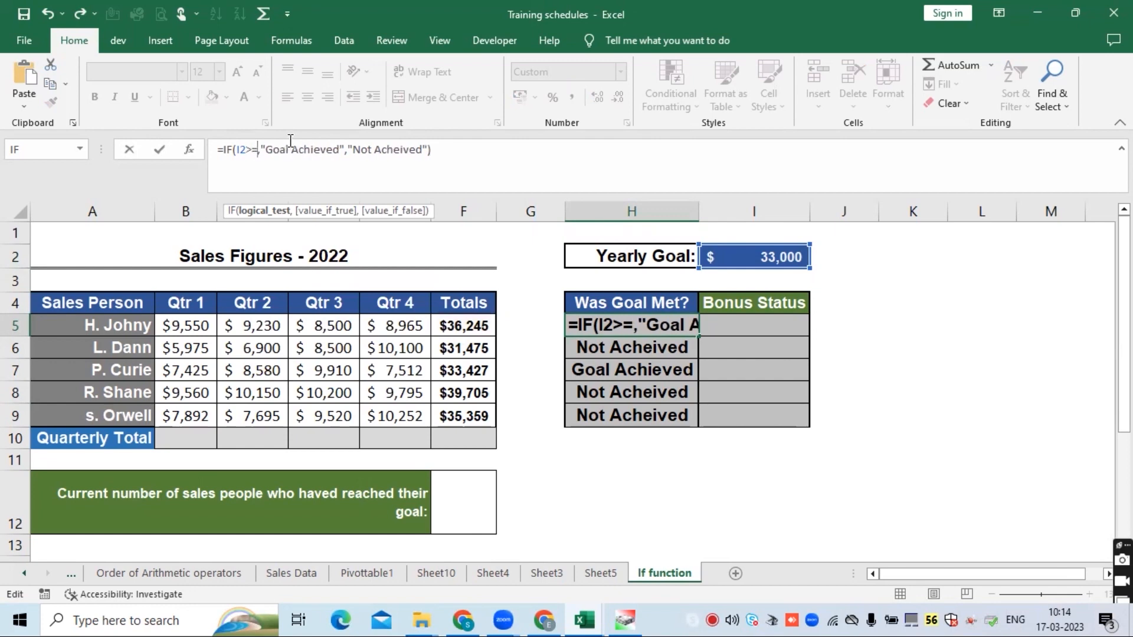
click(455, 325)
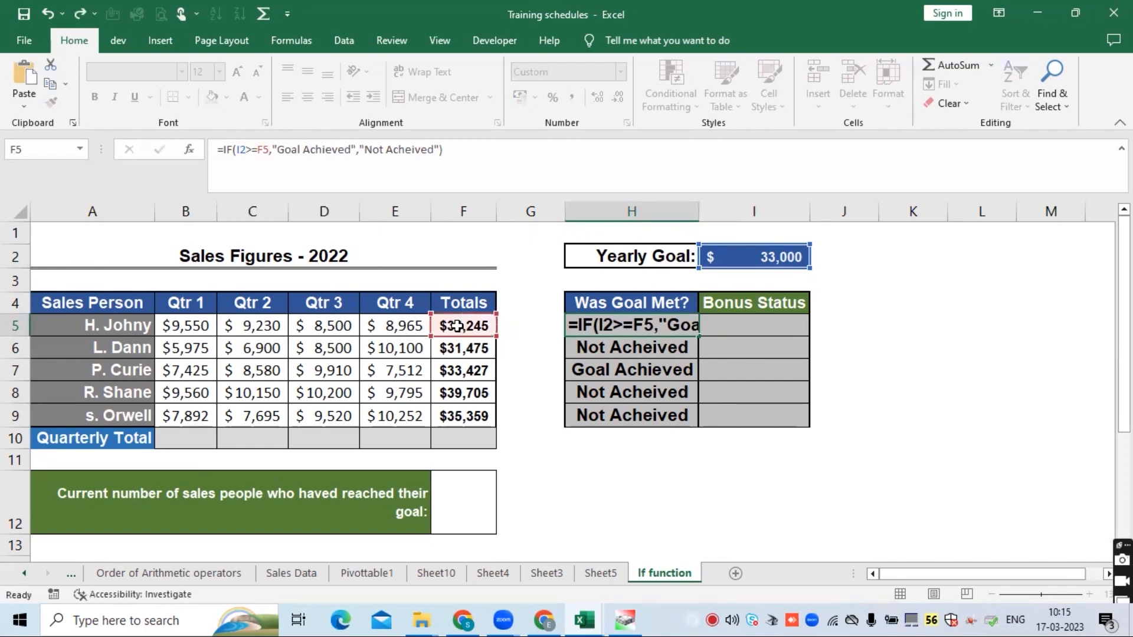
key(Return)
click(666, 319)
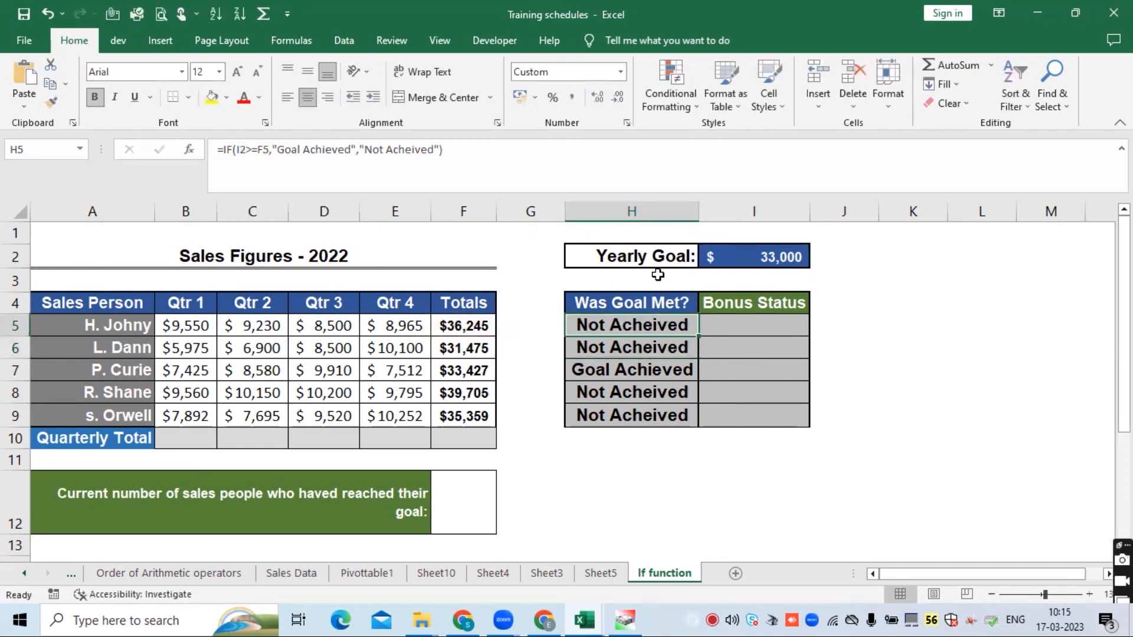
- Increase the decimal places of the Yearly Goal cell I2 to two
click(766, 249)
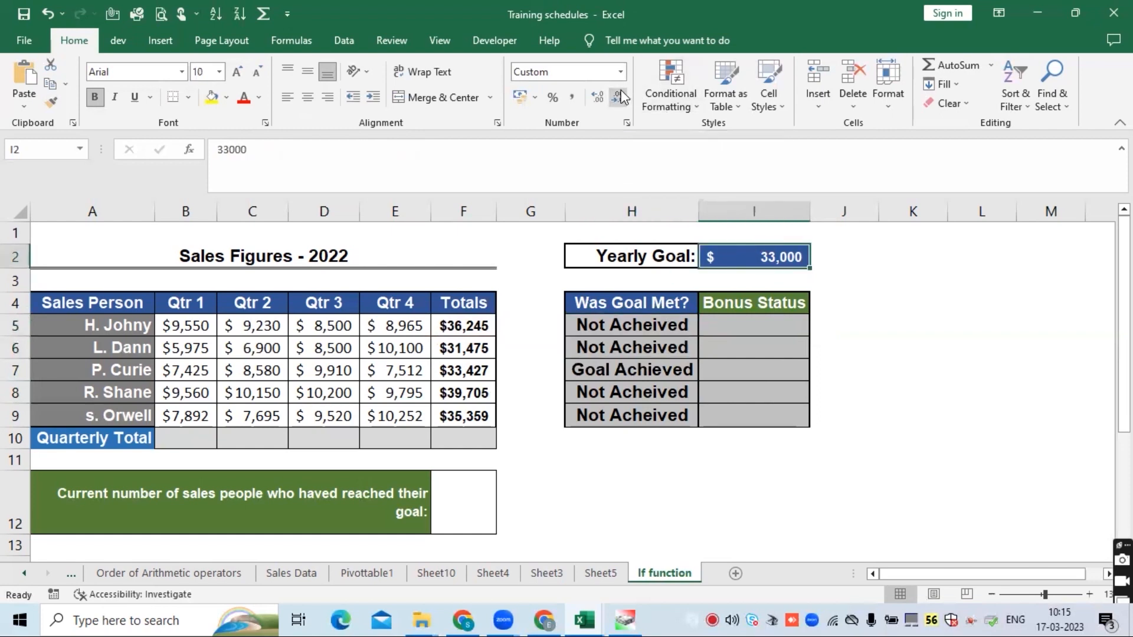
click(595, 98)
click(595, 98)
- Format total cell F5 as Accounting with 0 decimal places and the $ English (United States) symbol
click(479, 326)
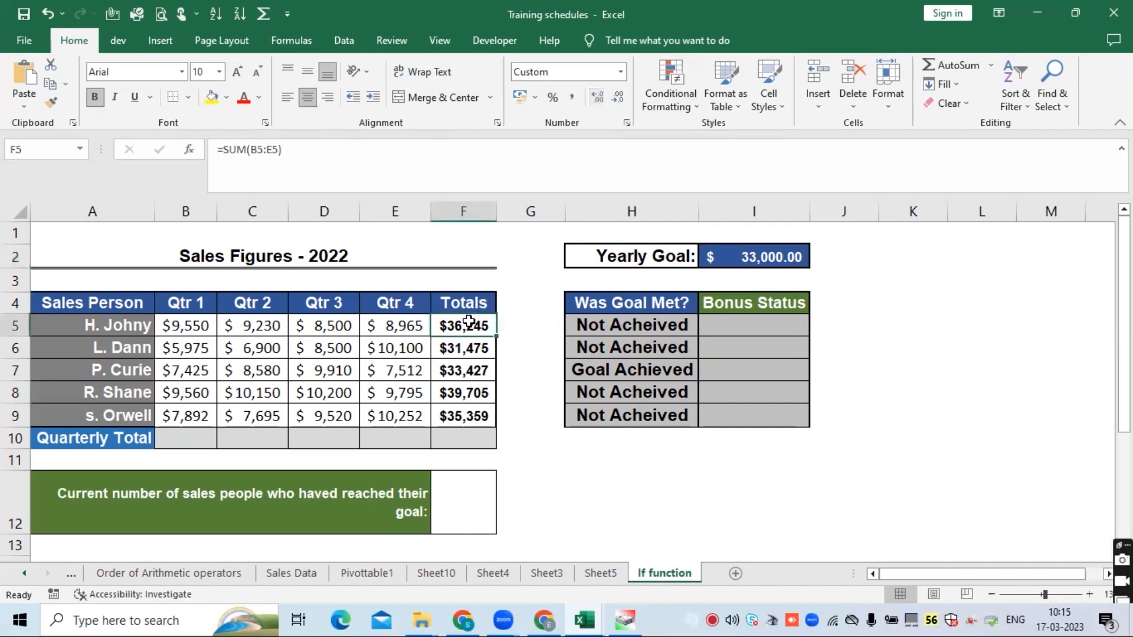
right_click(474, 325)
click(549, 531)
click(374, 306)
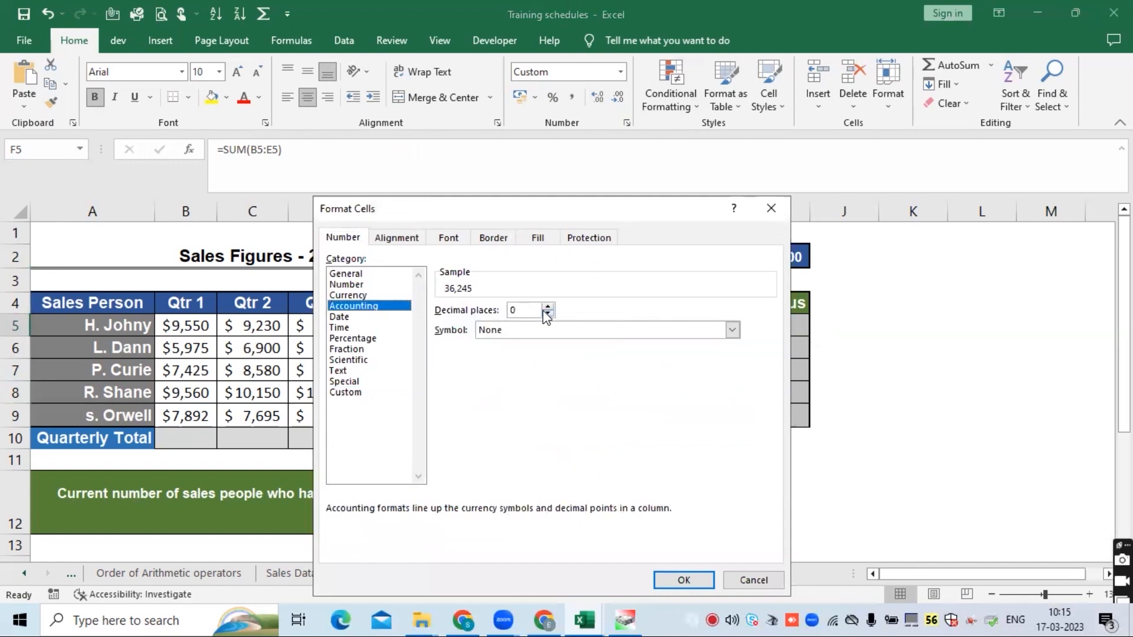
click(732, 330)
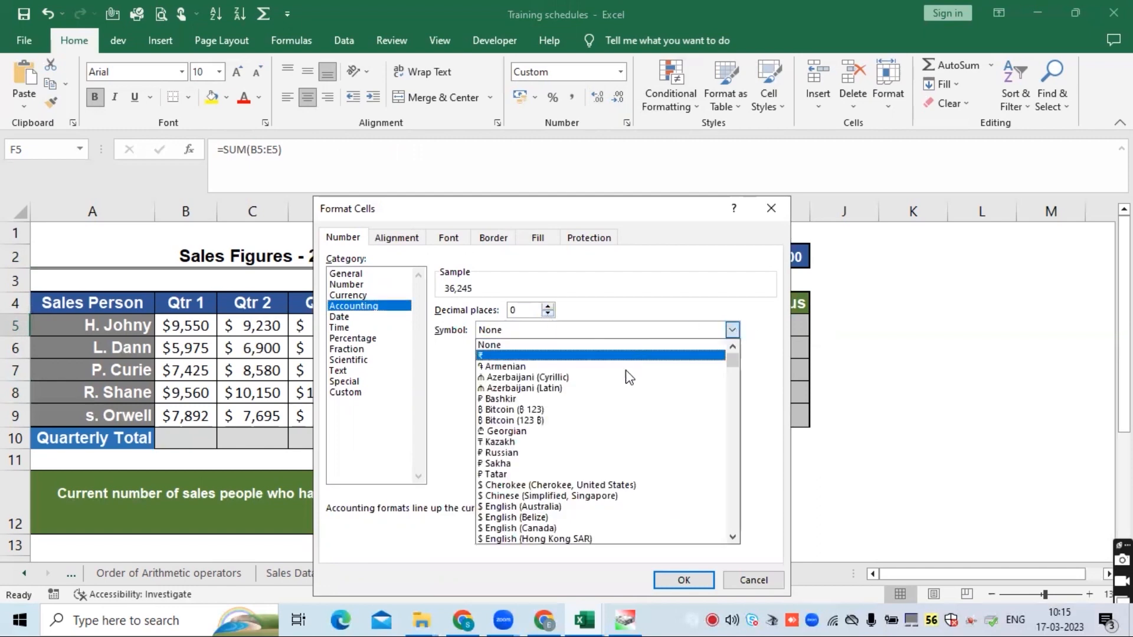
scroll(615, 490, down, 2)
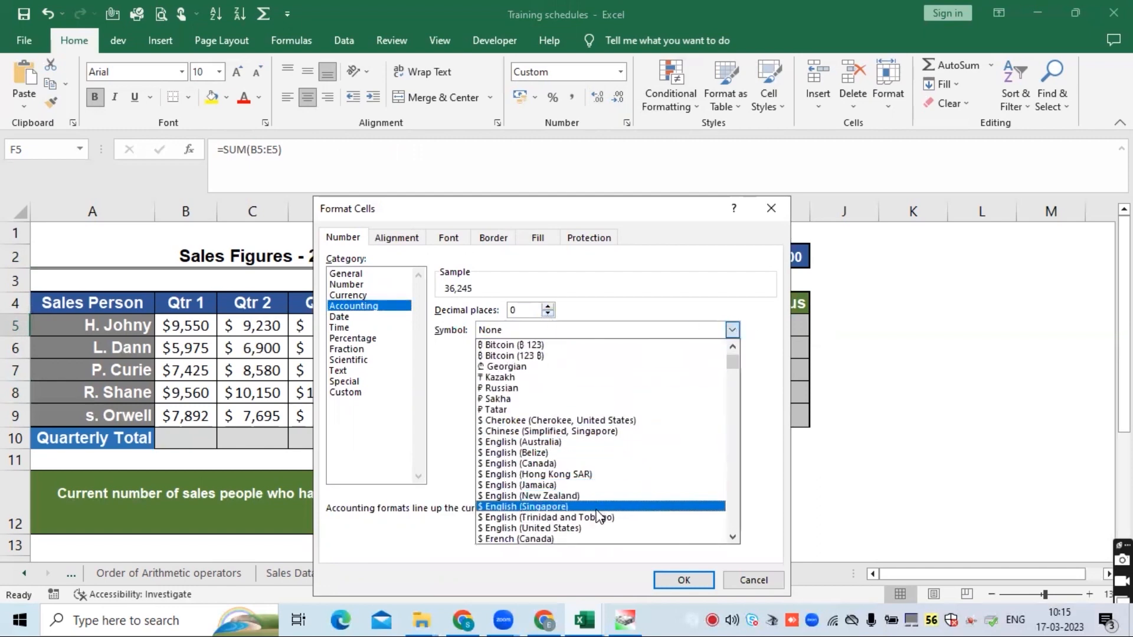
click(570, 528)
click(684, 580)
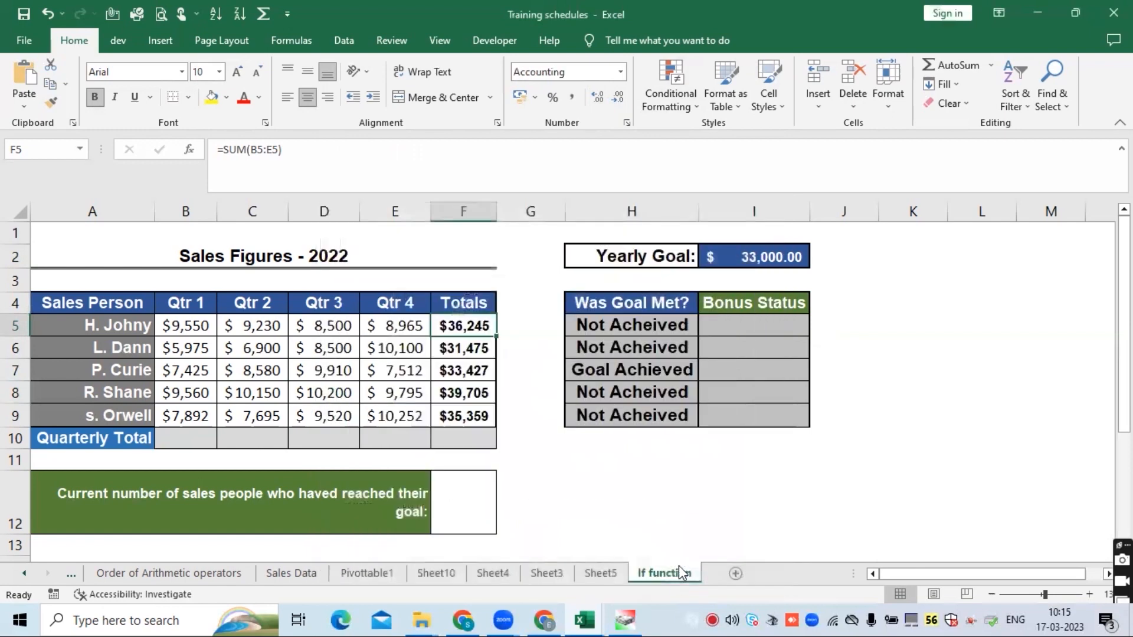
click(616, 325)
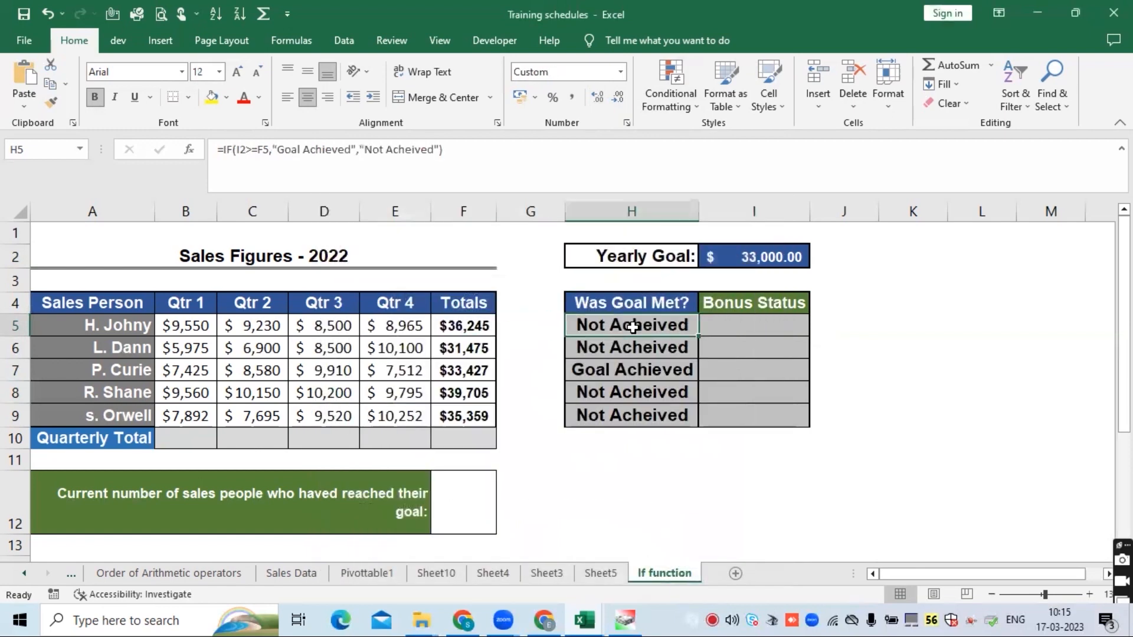
- Copy the Accounting format of total cell F5 onto the Yearly Goal cell I2 with Format Painter
click(477, 143)
key(Return)
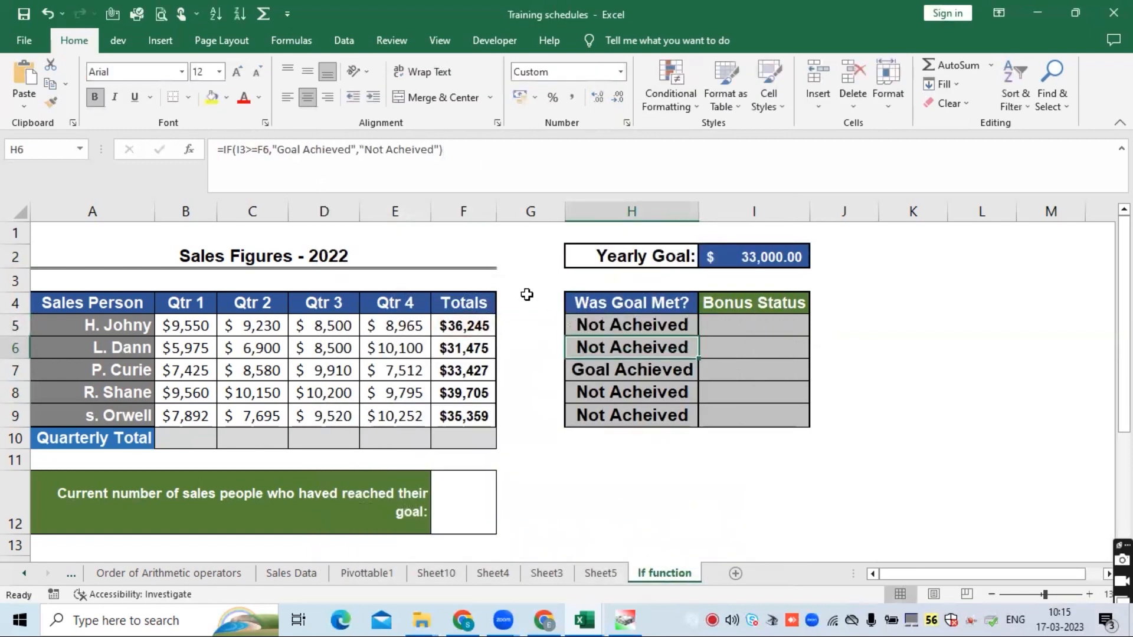
click(655, 325)
click(741, 253)
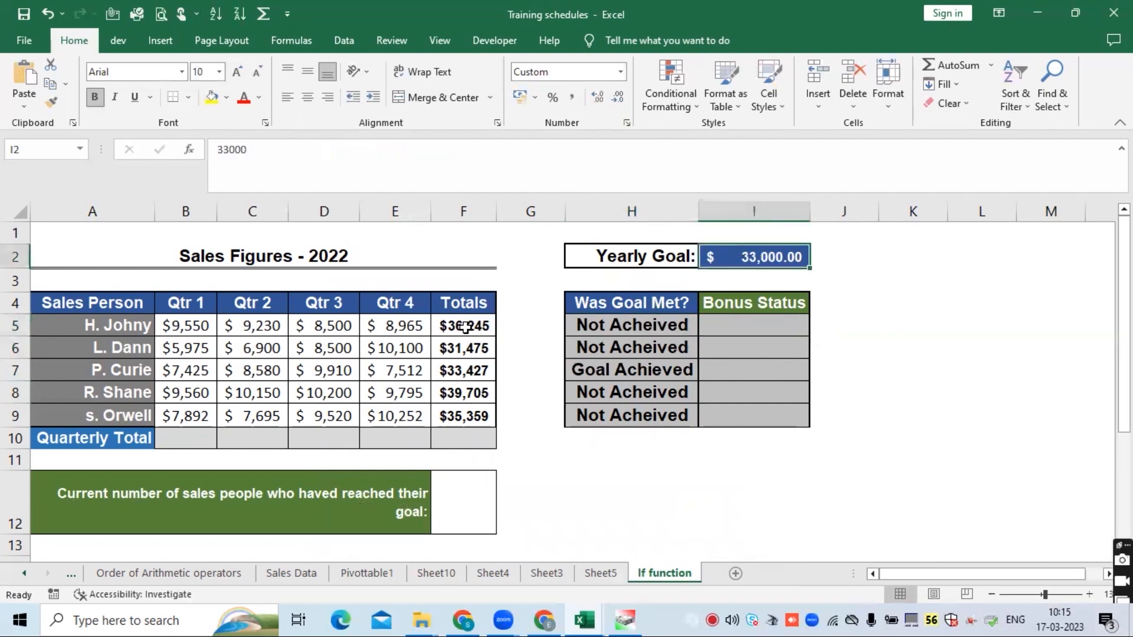
drag(464, 325, 463, 416)
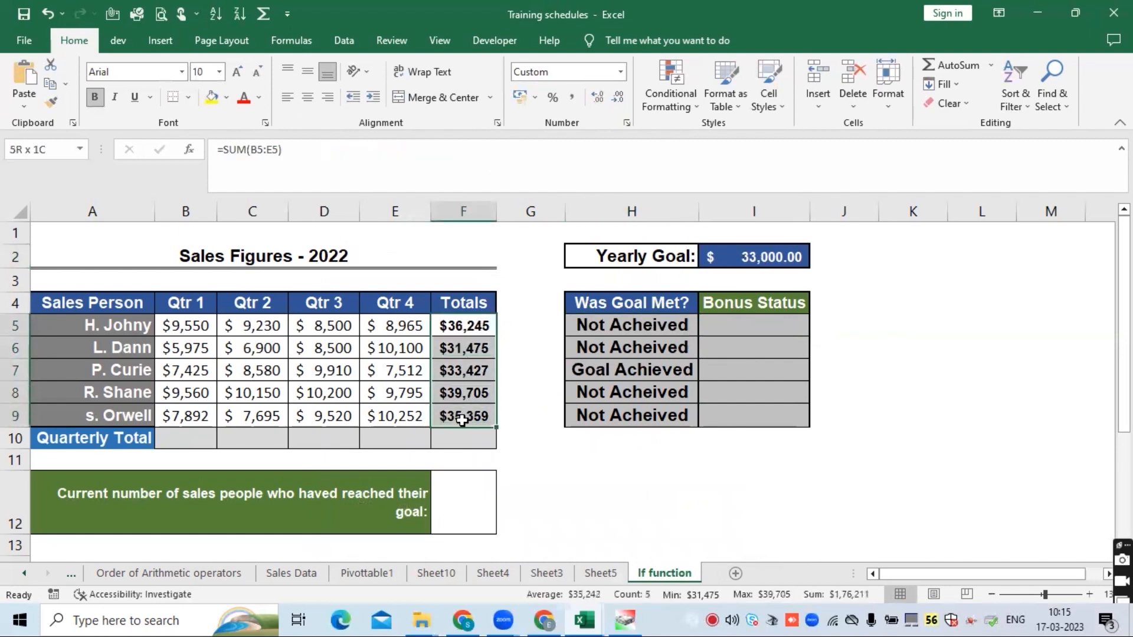
click(479, 328)
click(49, 104)
click(751, 254)
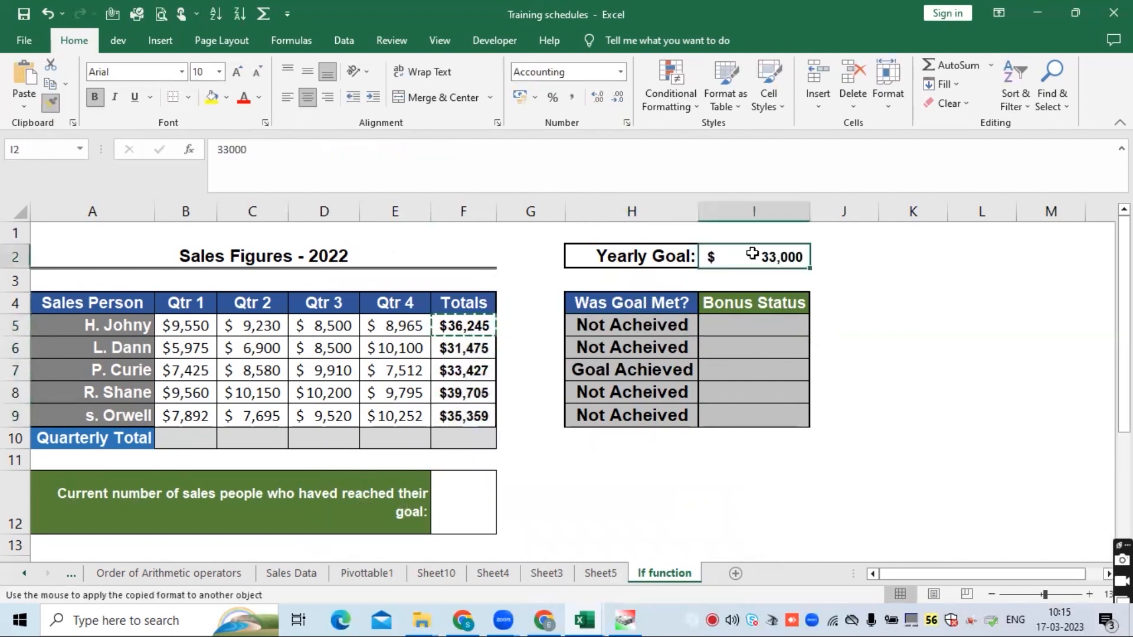
- Review the IF formulas in the Was Goal Met? cells H5 to H7
click(618, 328)
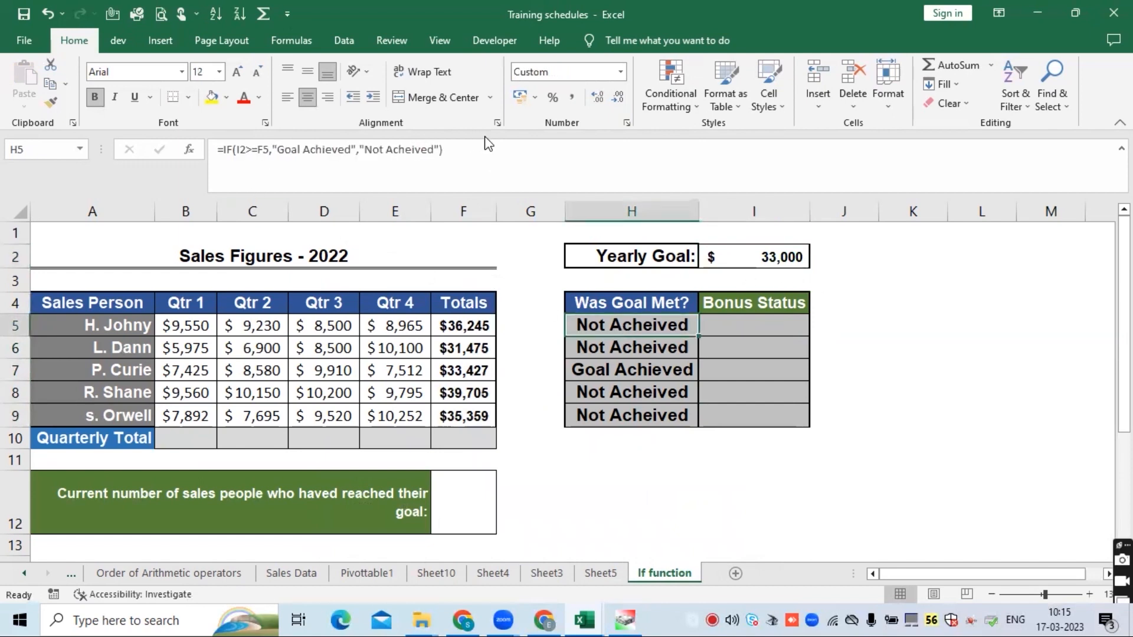
click(475, 149)
key(Escape)
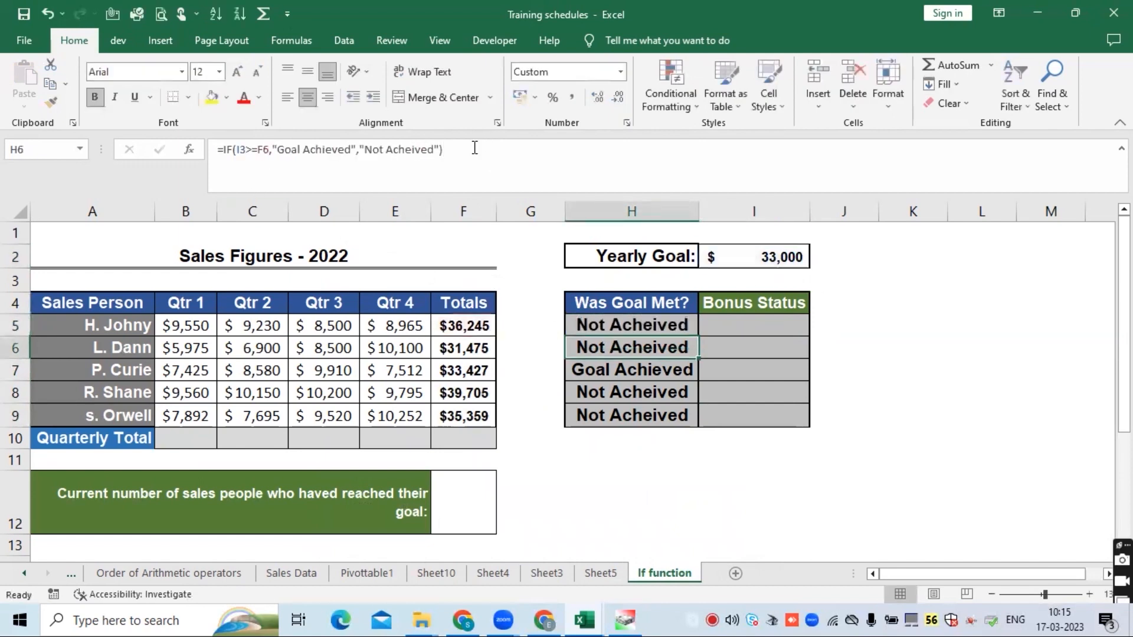
click(251, 149)
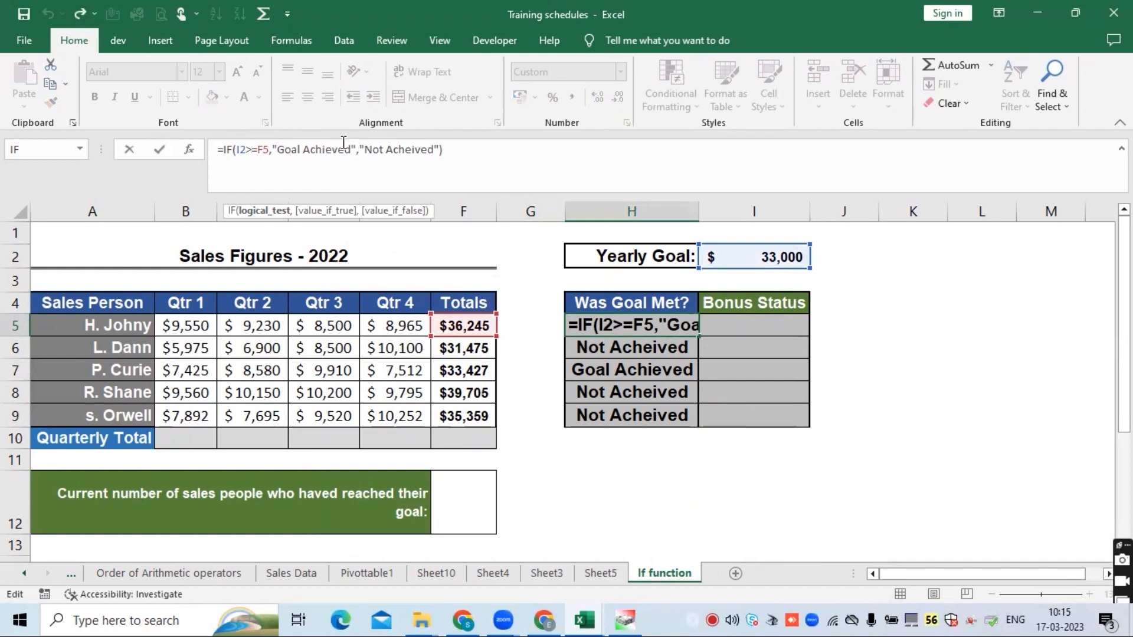
key(Return)
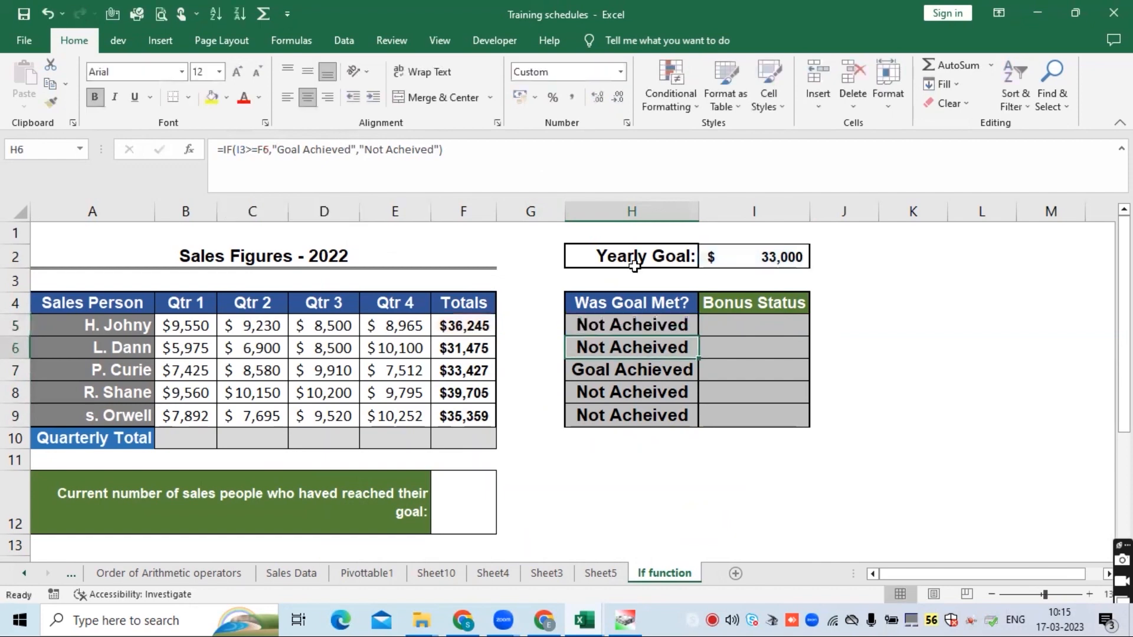
click(625, 329)
click(627, 346)
click(633, 369)
click(625, 330)
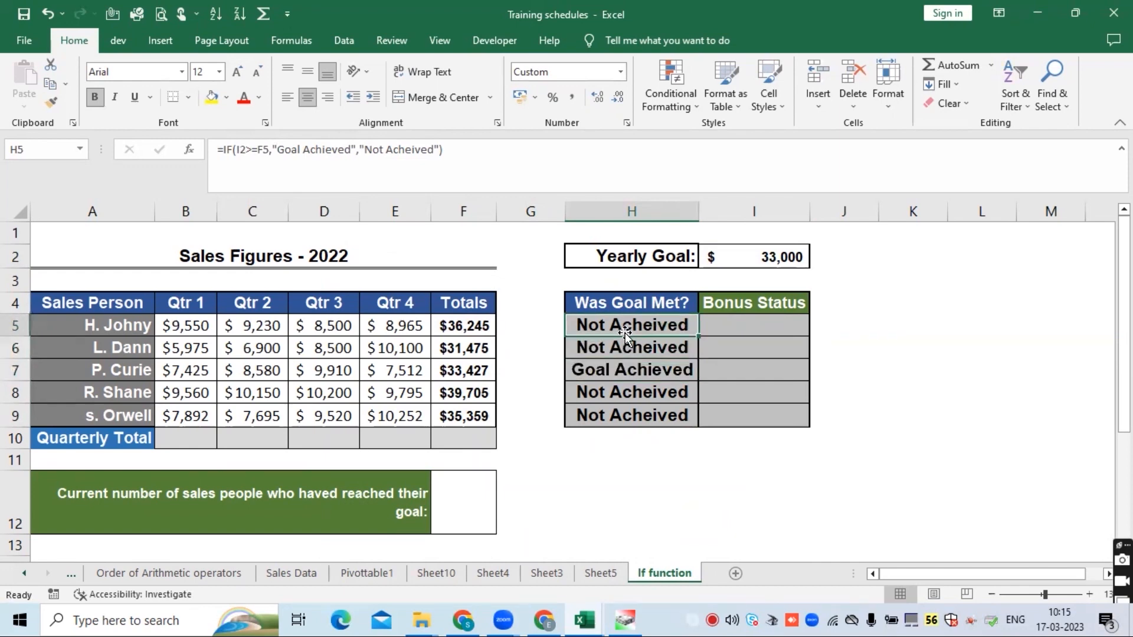
- Replace H5's content with the formula =IF(I2>=F5,yes,no)
key(Delete)
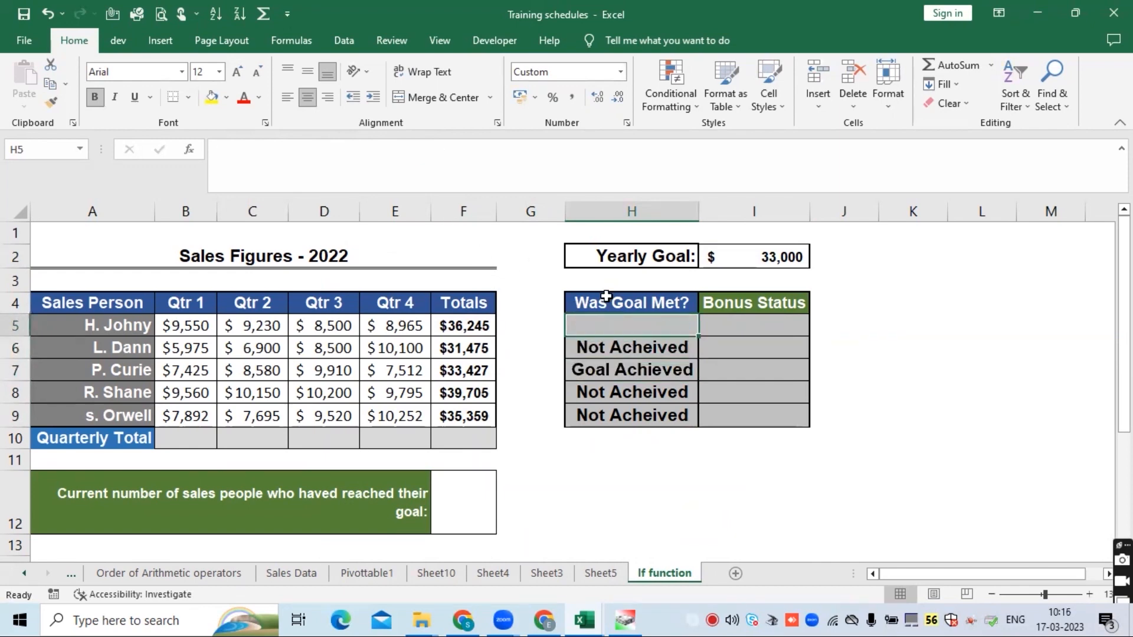
text(=IF()
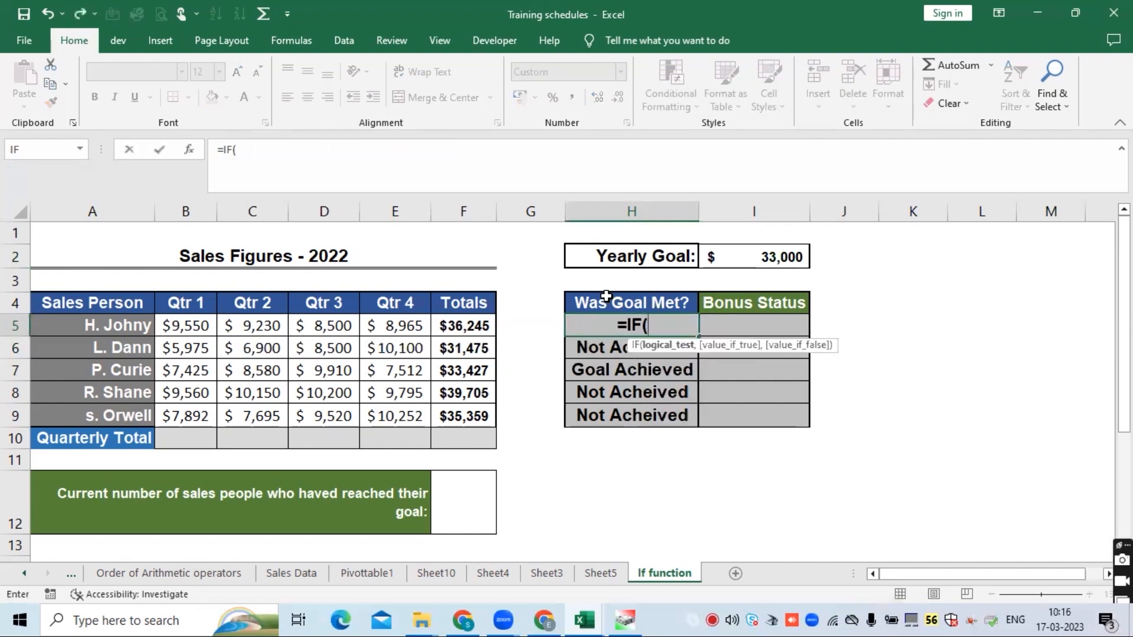
click(754, 257)
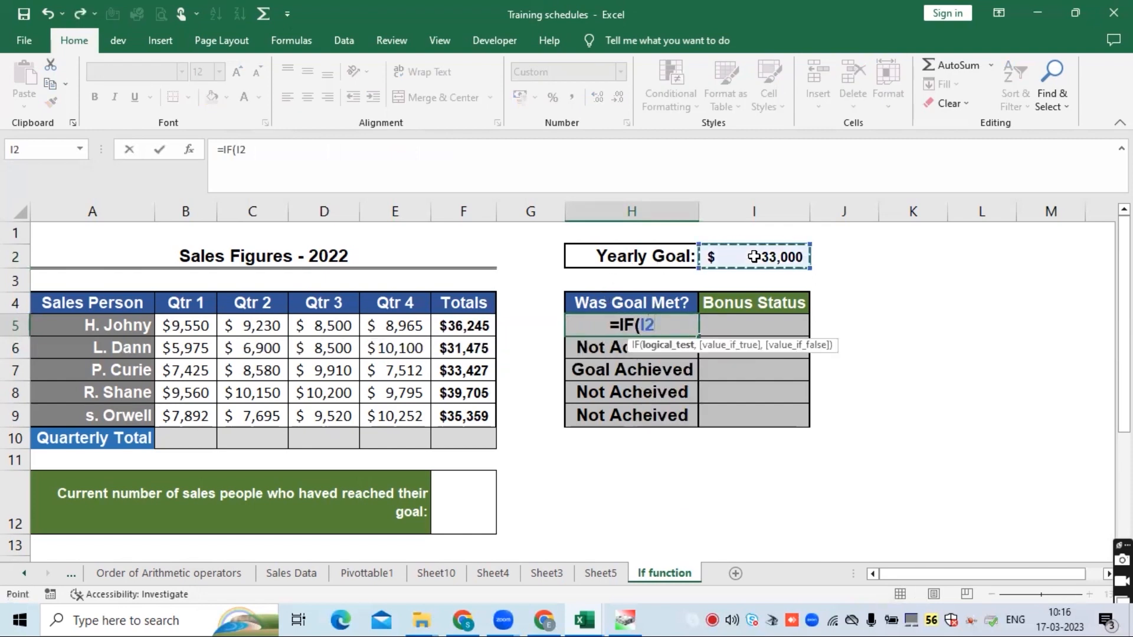
text(>)
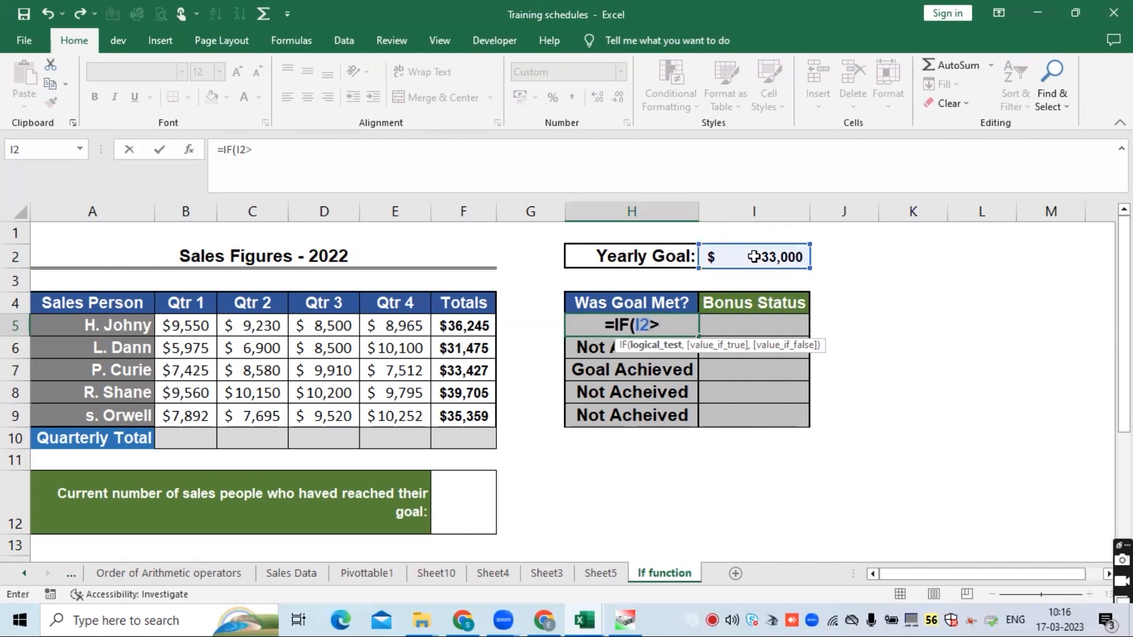
text(=)
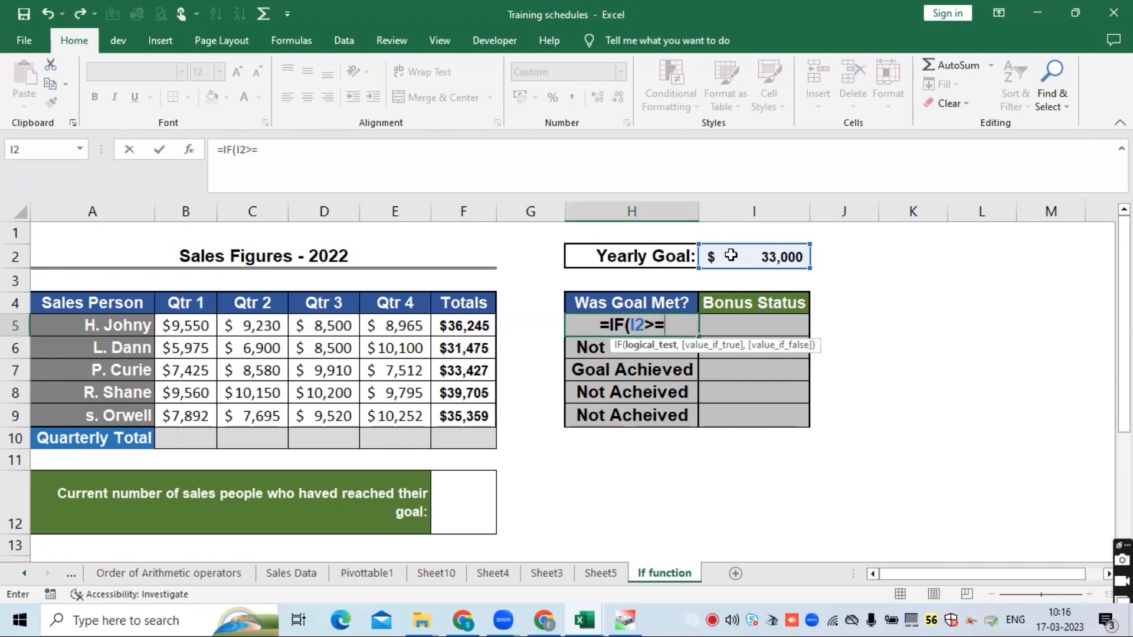
click(463, 330)
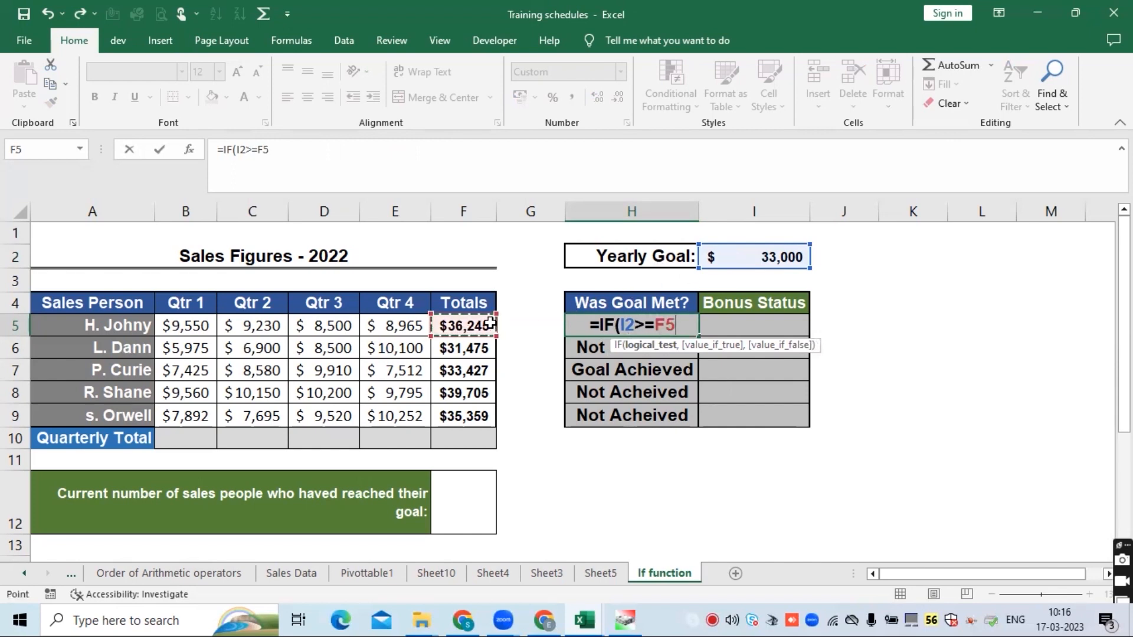
text(,)
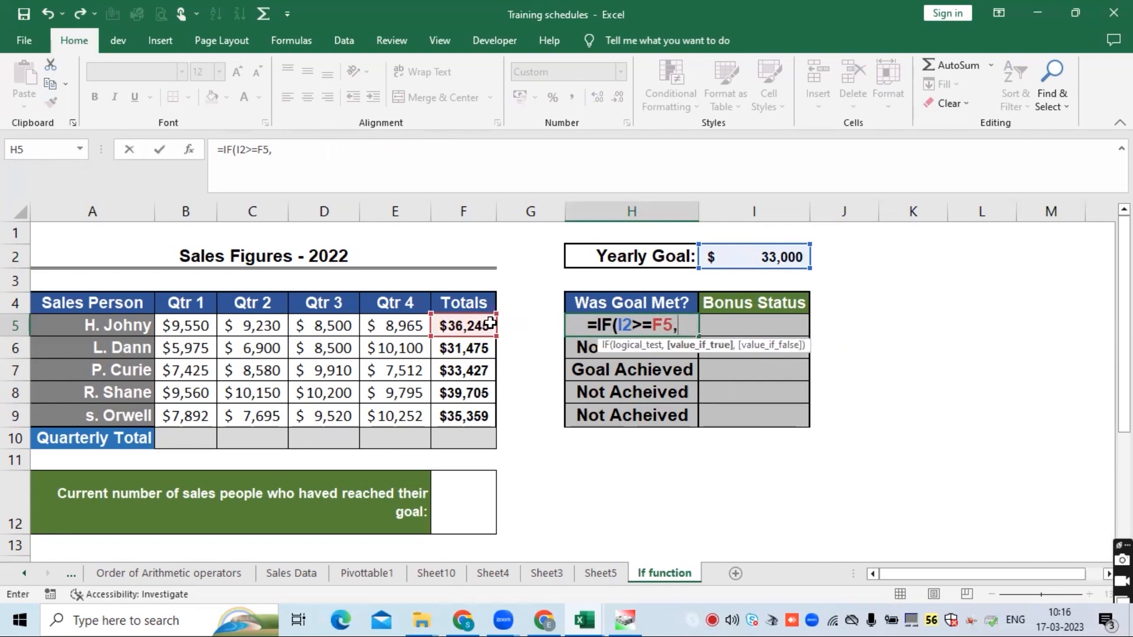
text(yes)
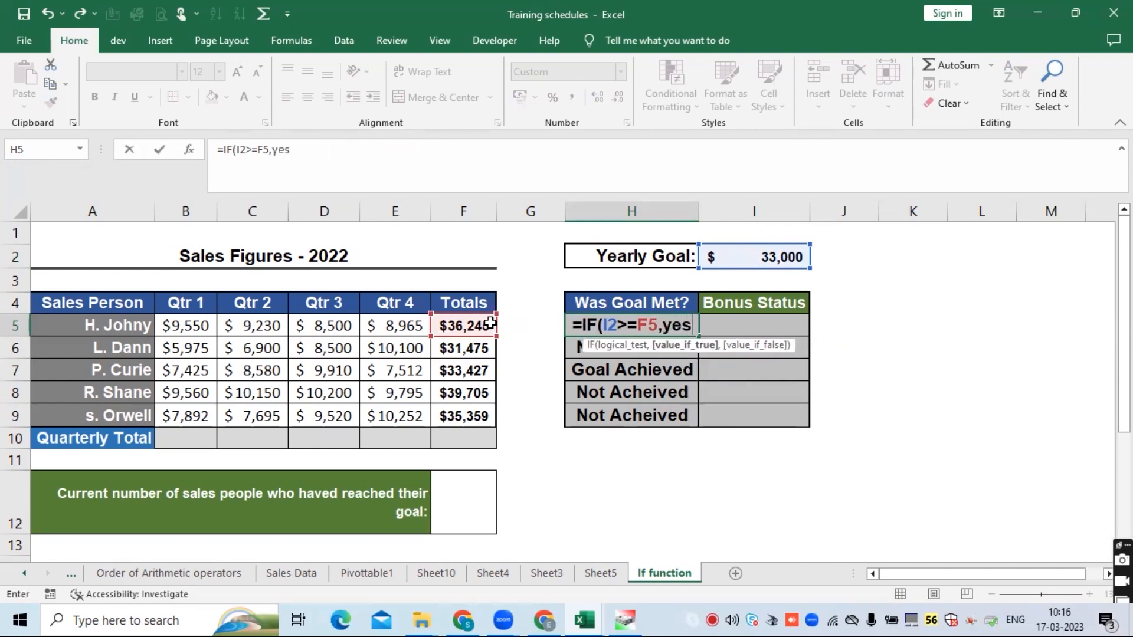
text(,no)
key(Return)
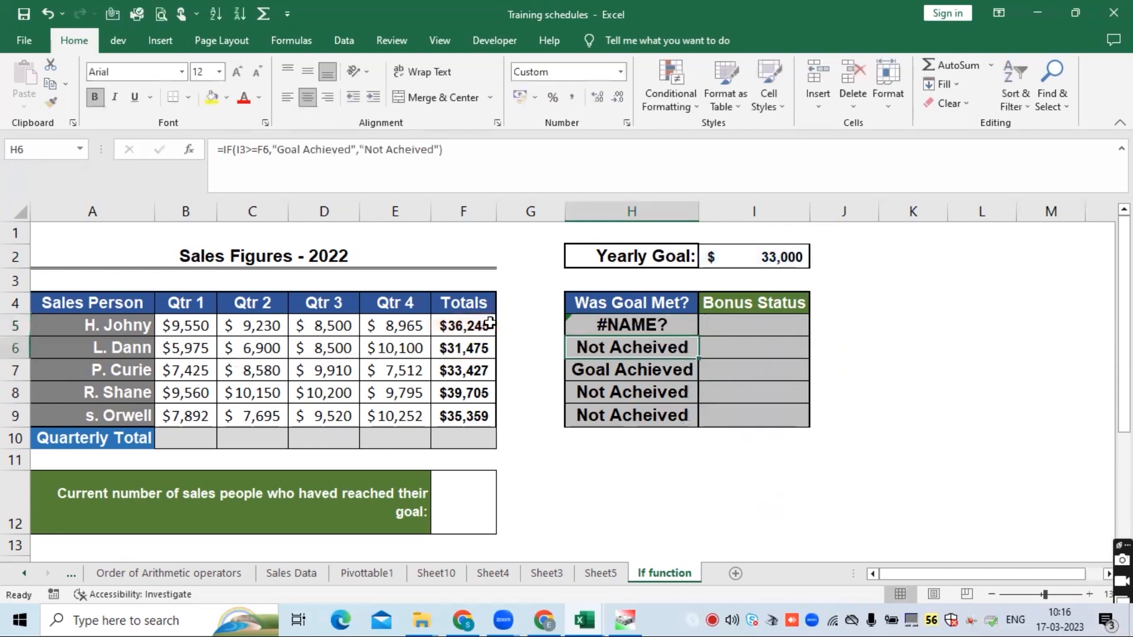
- Enclose Yes and No in quotation marks in H5's IF formula
click(668, 328)
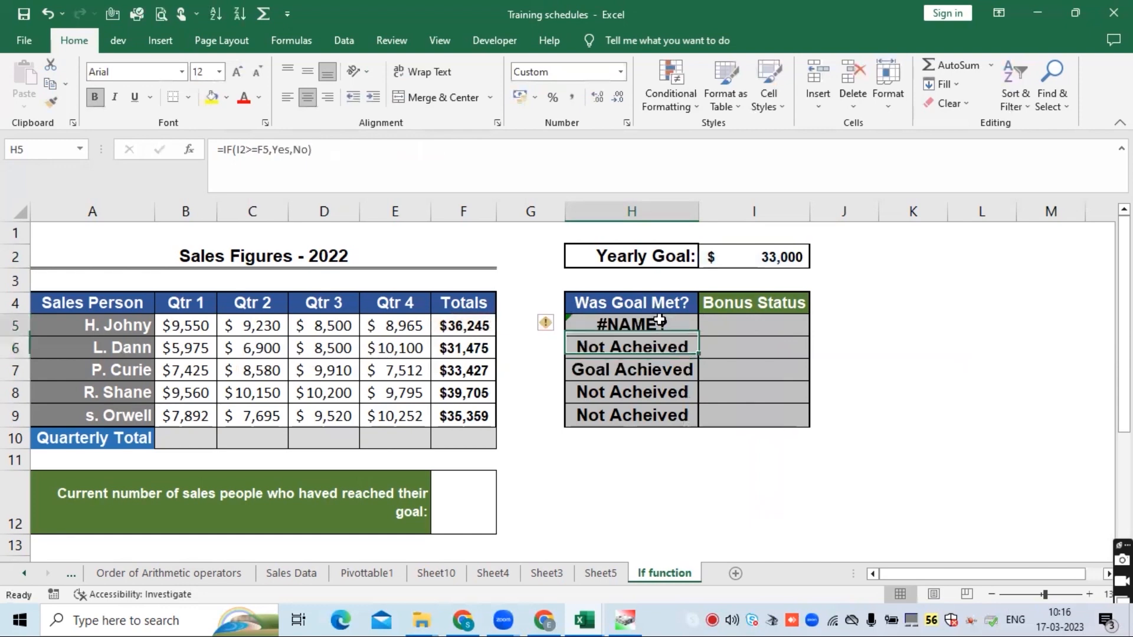
click(274, 151)
text(")
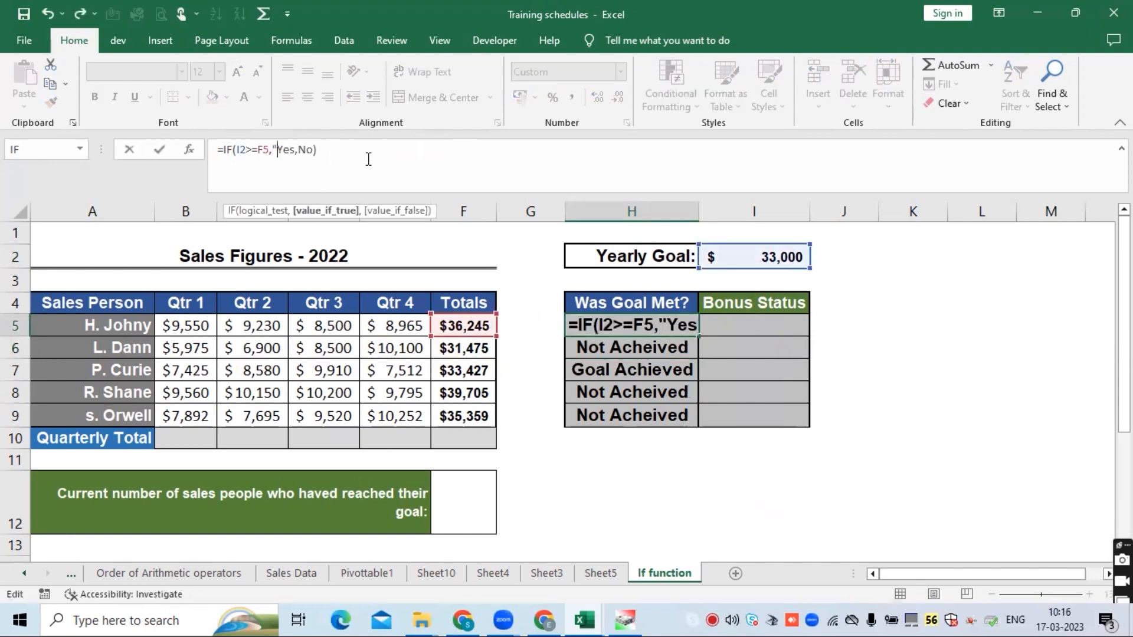
click(291, 149)
text(")
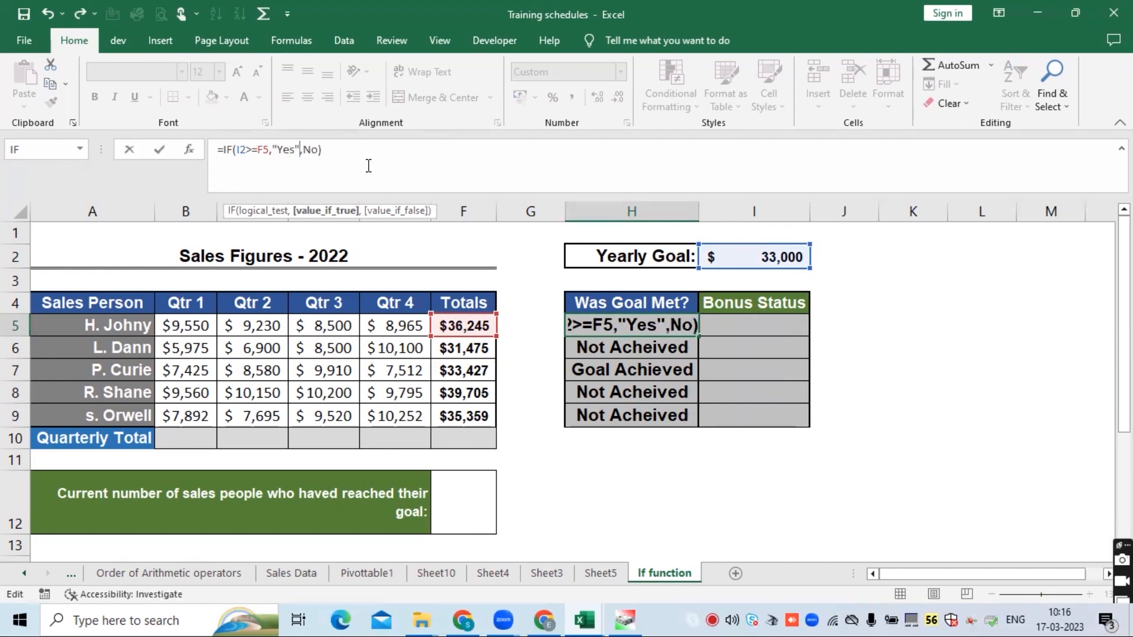
click(307, 149)
text(")
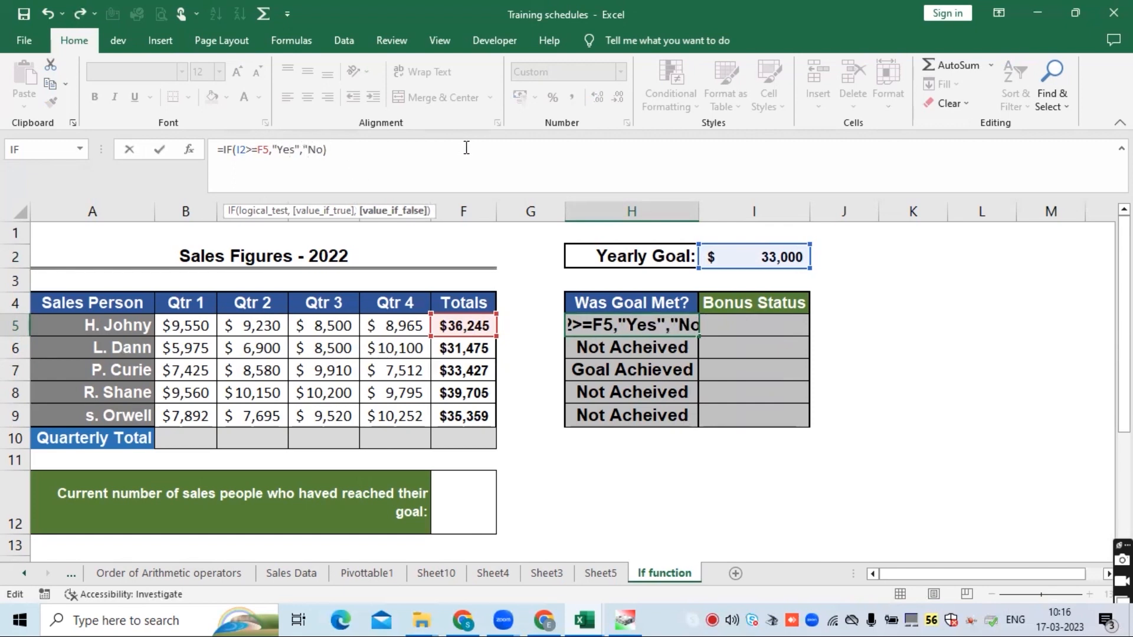
key(Right)
key(Right)
text(")
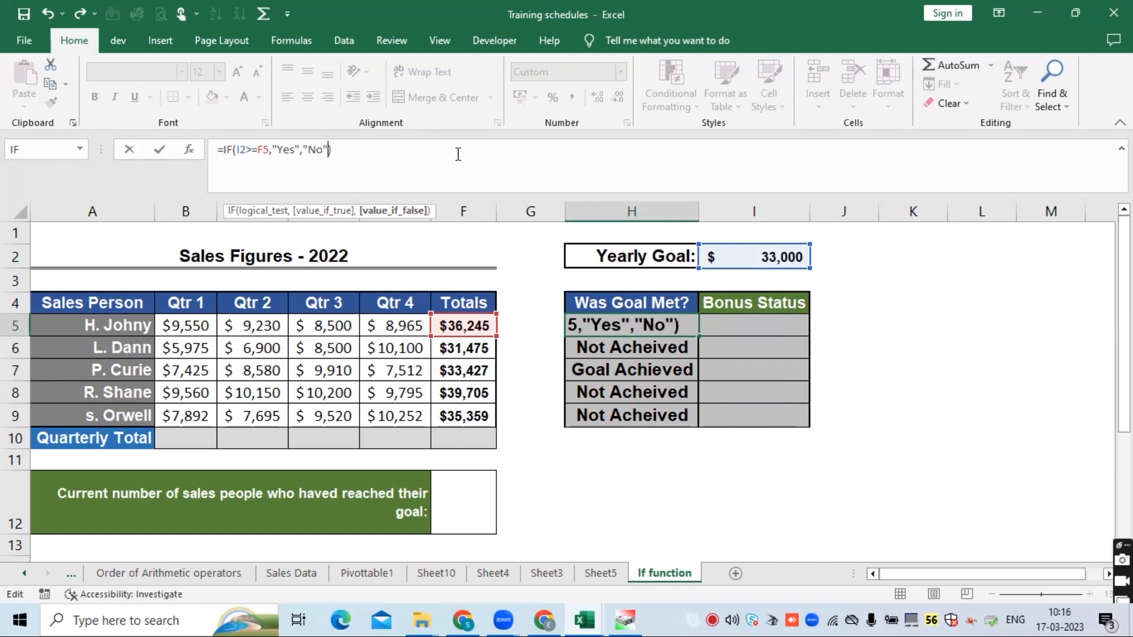
key(Return)
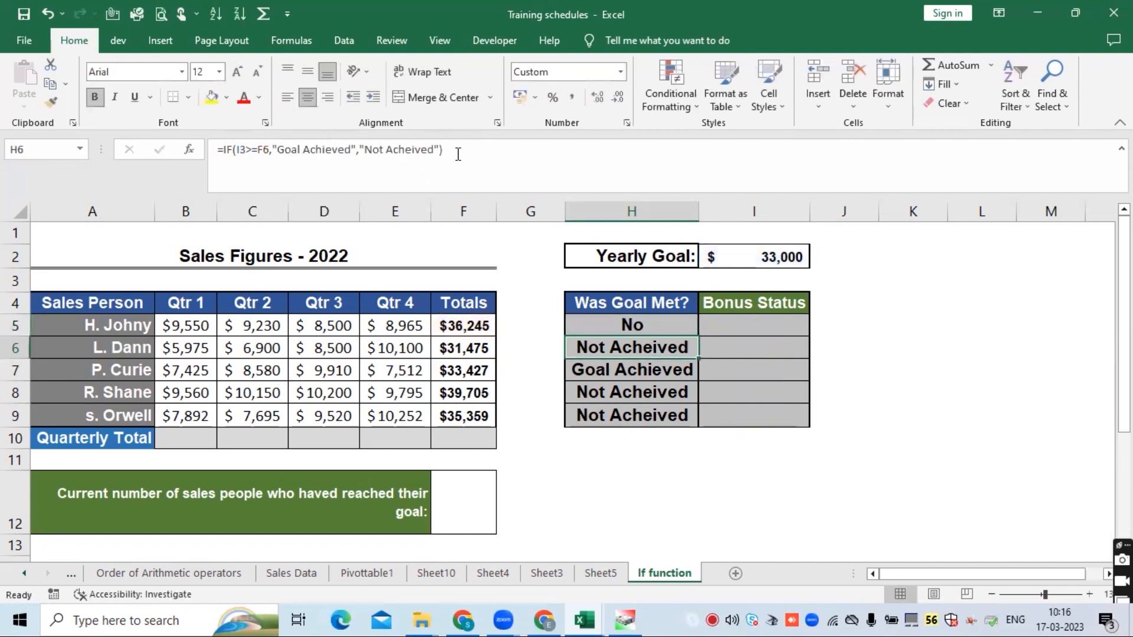
- Rewrite the logical test of H5's formula as F5>=I2
click(631, 325)
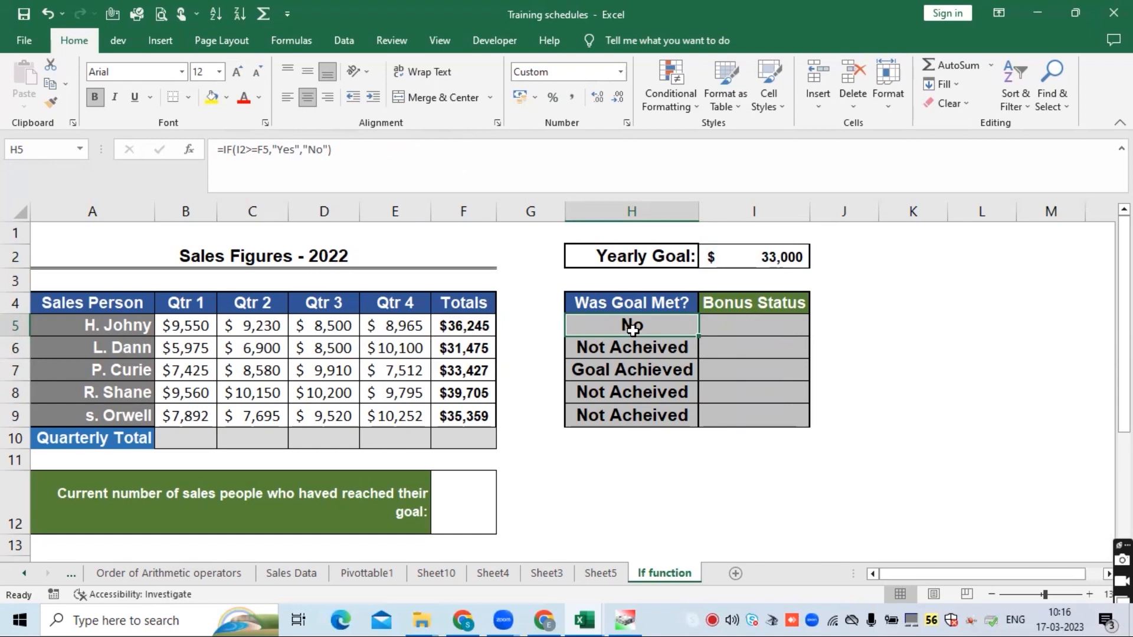
click(258, 149)
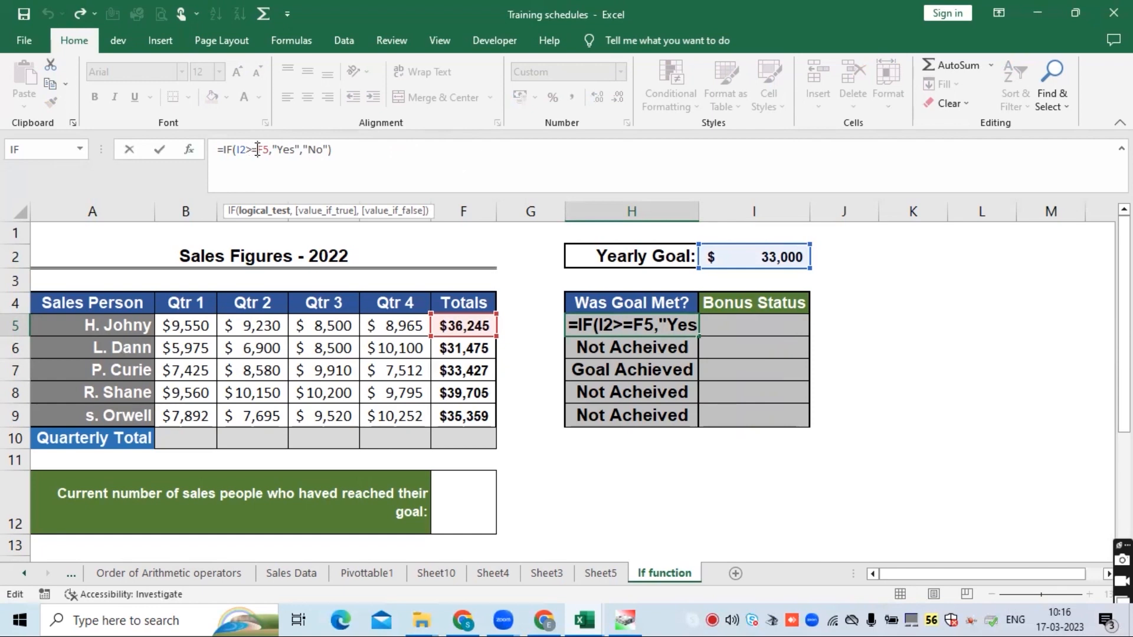
drag(257, 150, 239, 152)
key(BackSpace)
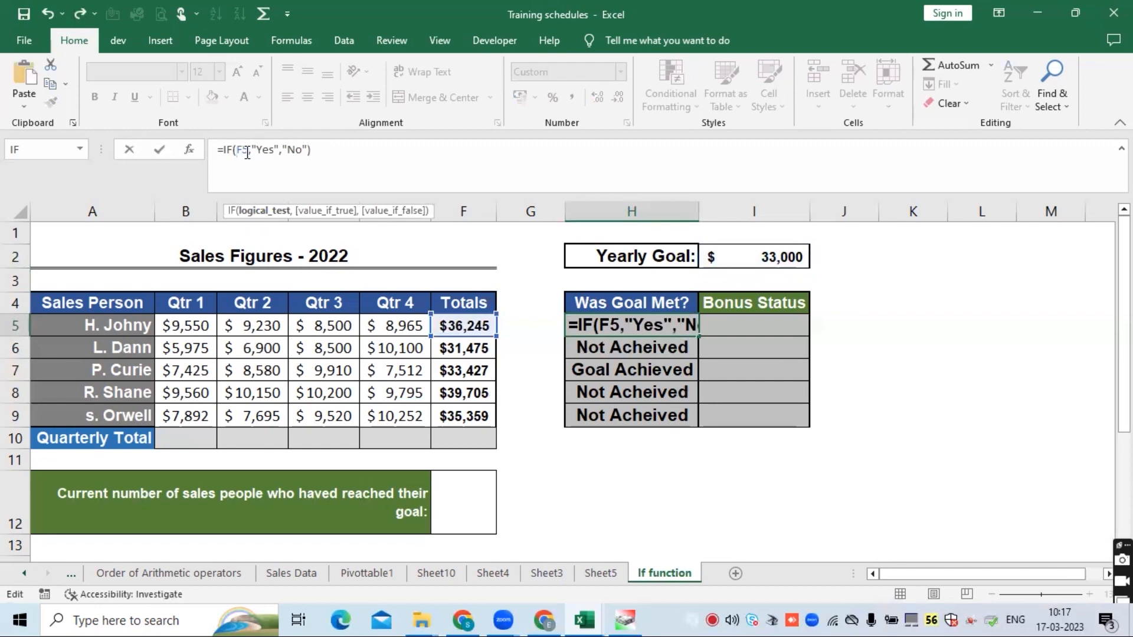
key(Right)
key(Right)
text(>=)
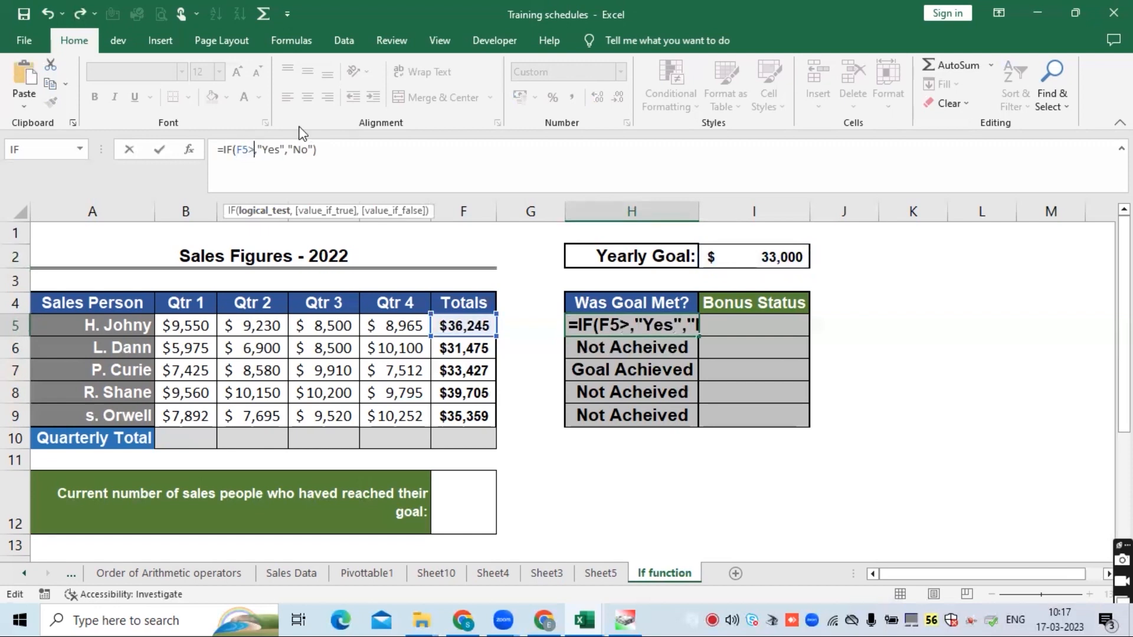
click(754, 254)
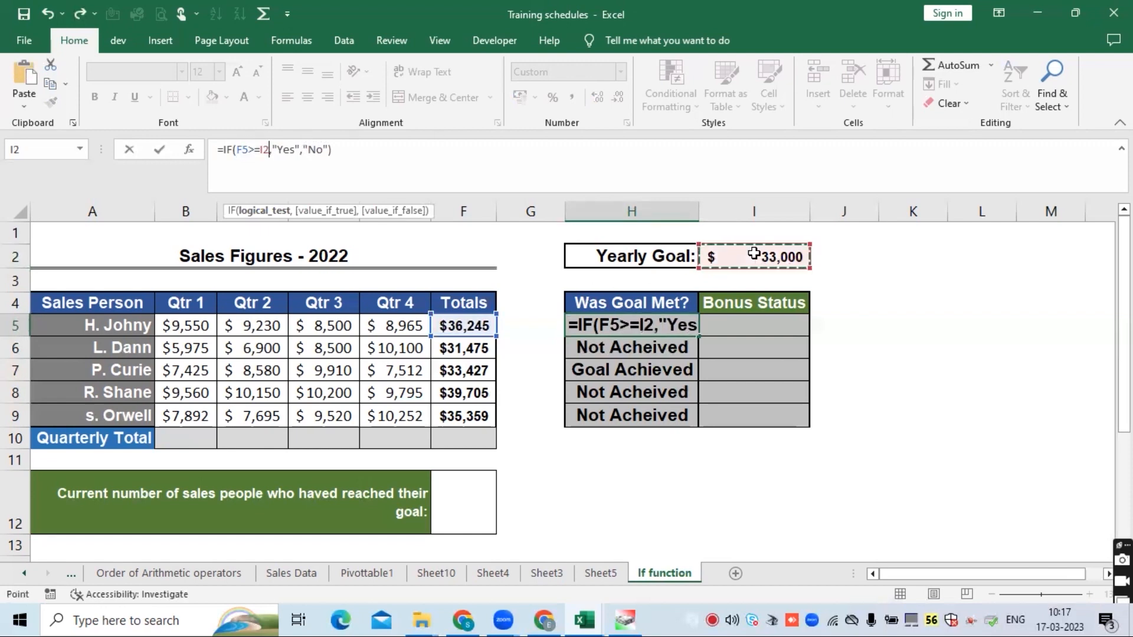
key(Return)
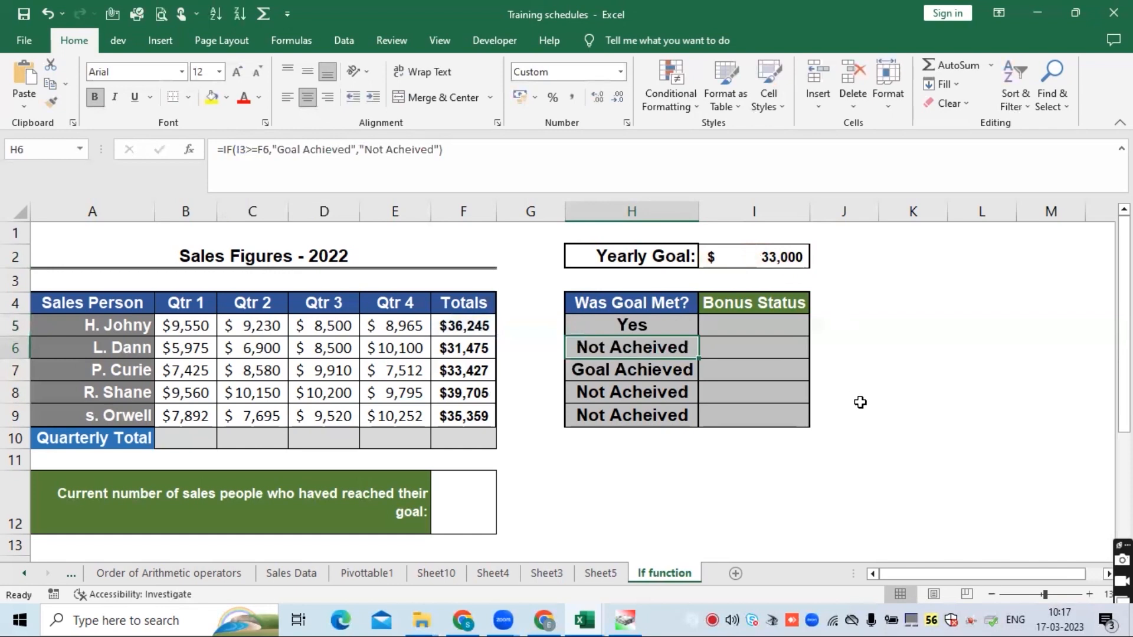
- Fill H5's IF formula down through H9 in the Was Goal Met? column
click(632, 325)
double_click(699, 336)
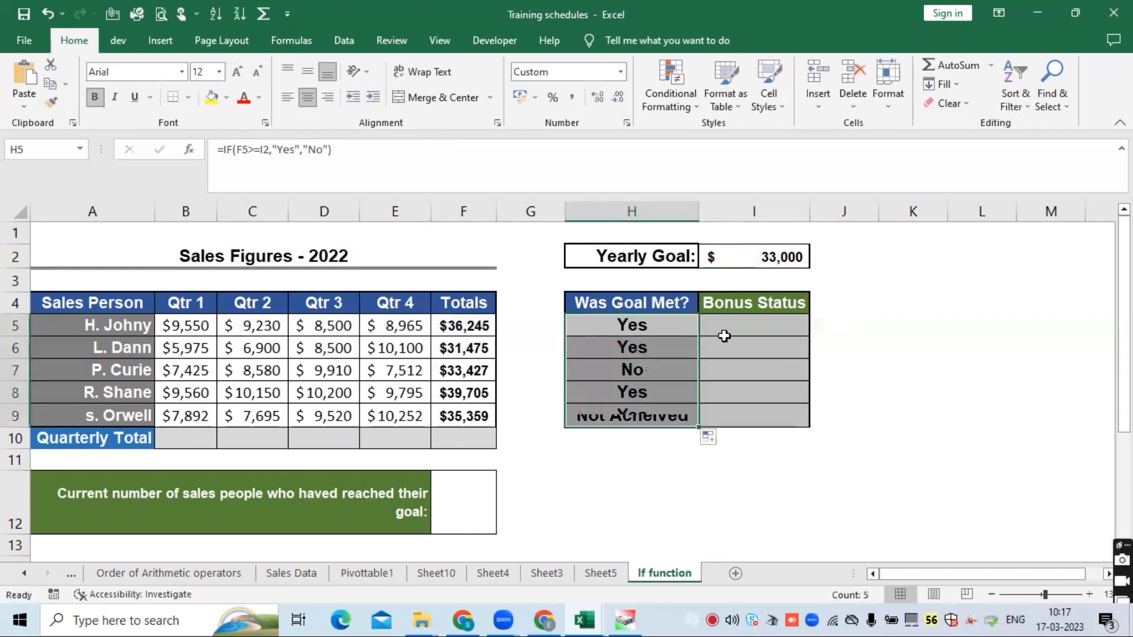
click(639, 326)
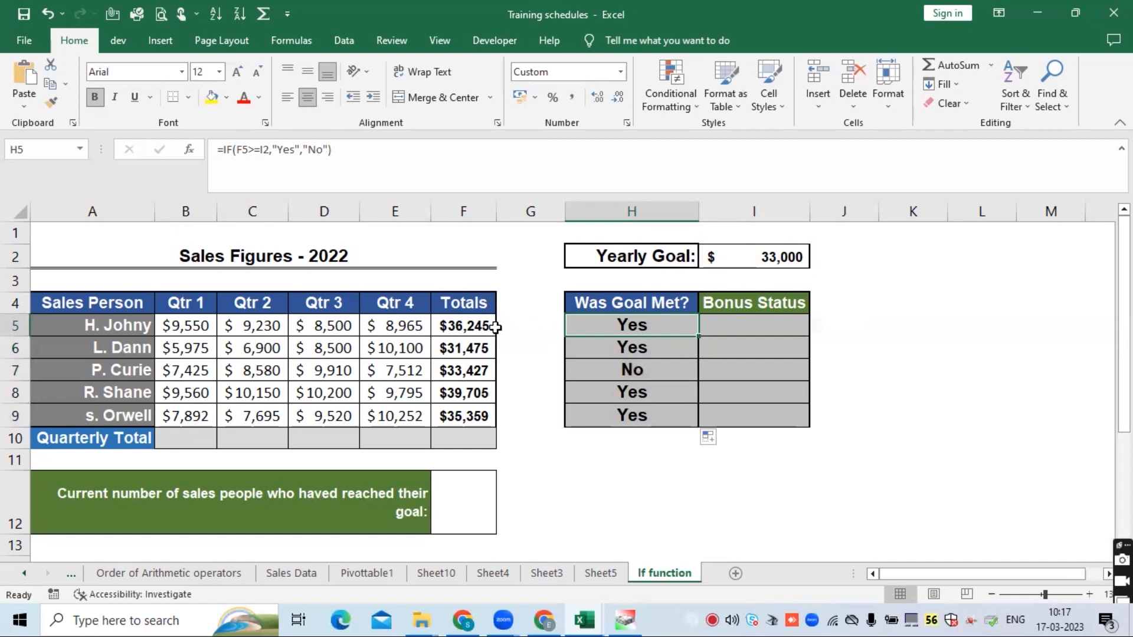
click(467, 324)
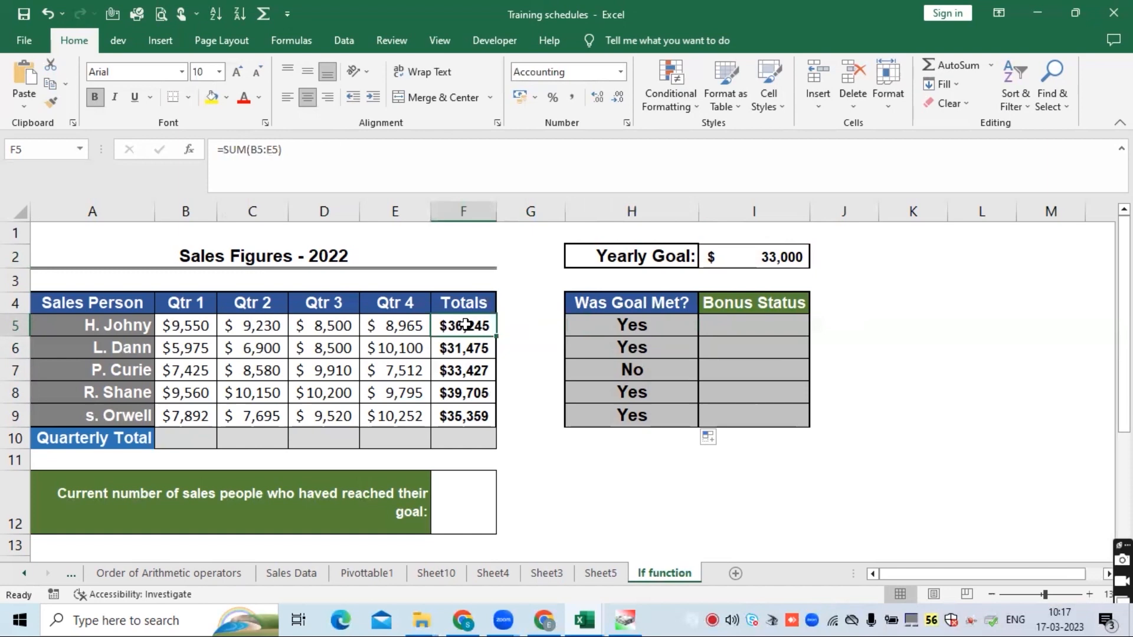
click(599, 324)
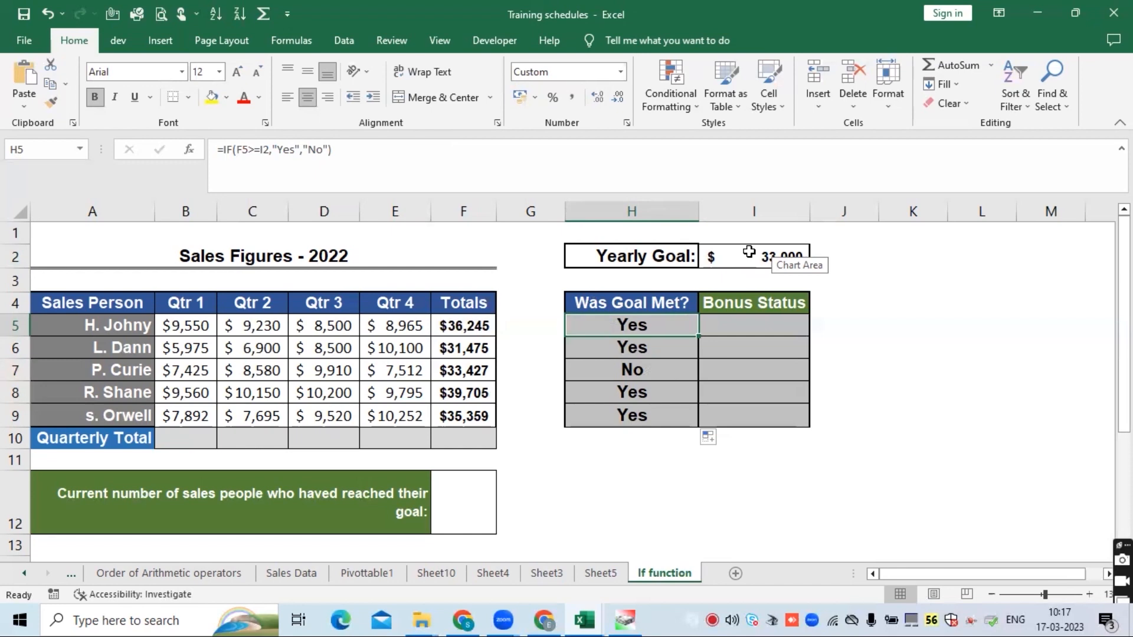
click(891, 366)
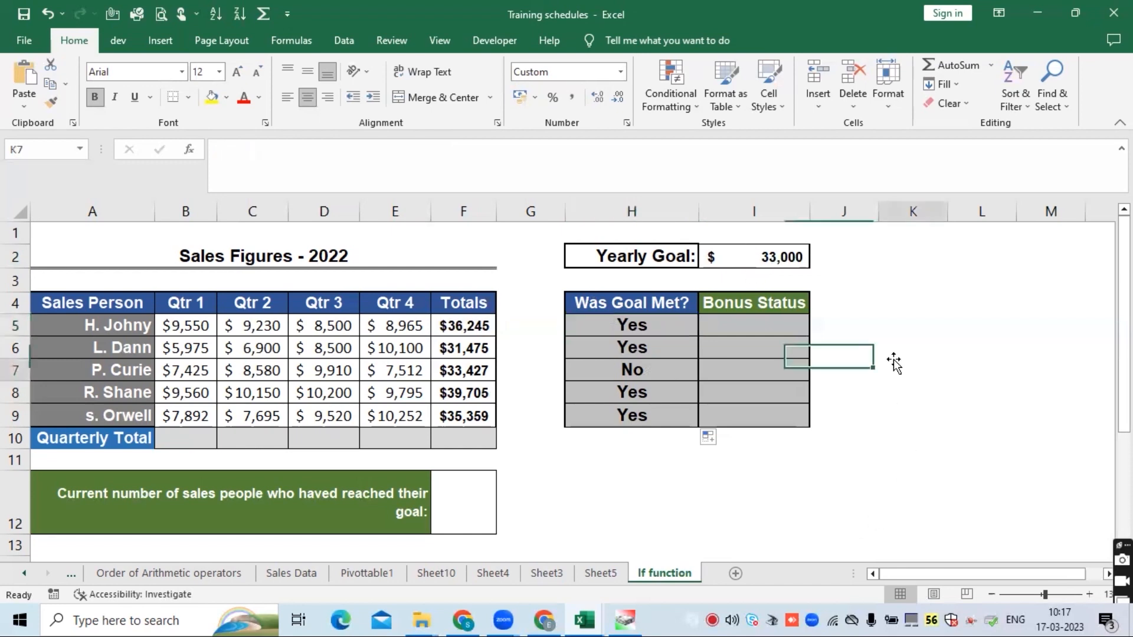
- Inspect the filled IF formulas in H5 through H9 and the totals they compare against
click(653, 324)
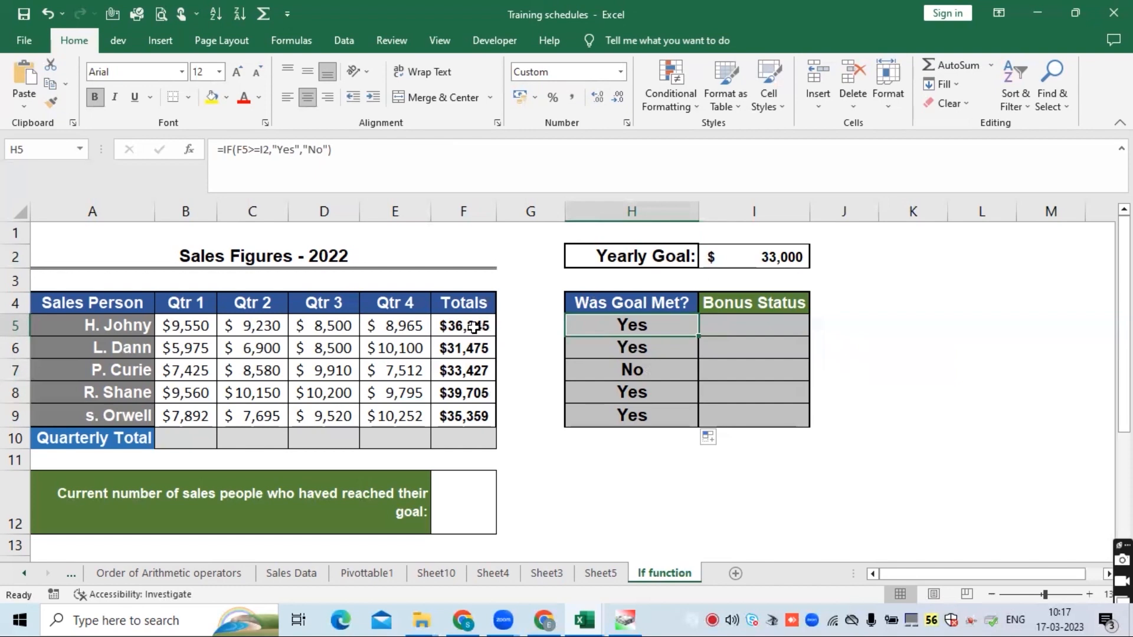
click(626, 350)
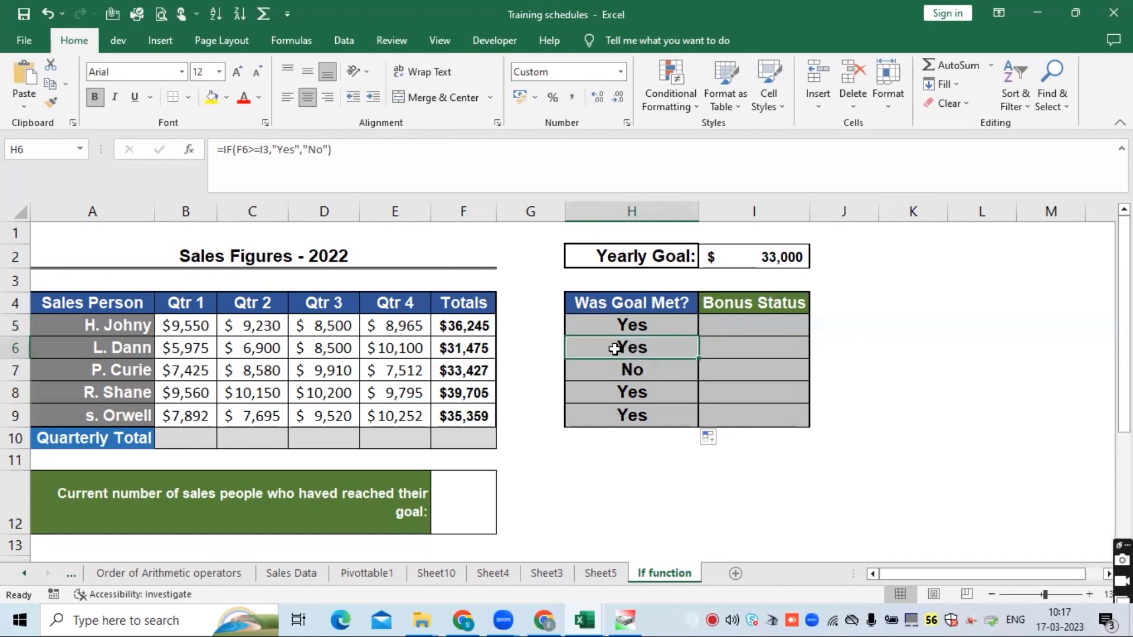
click(471, 349)
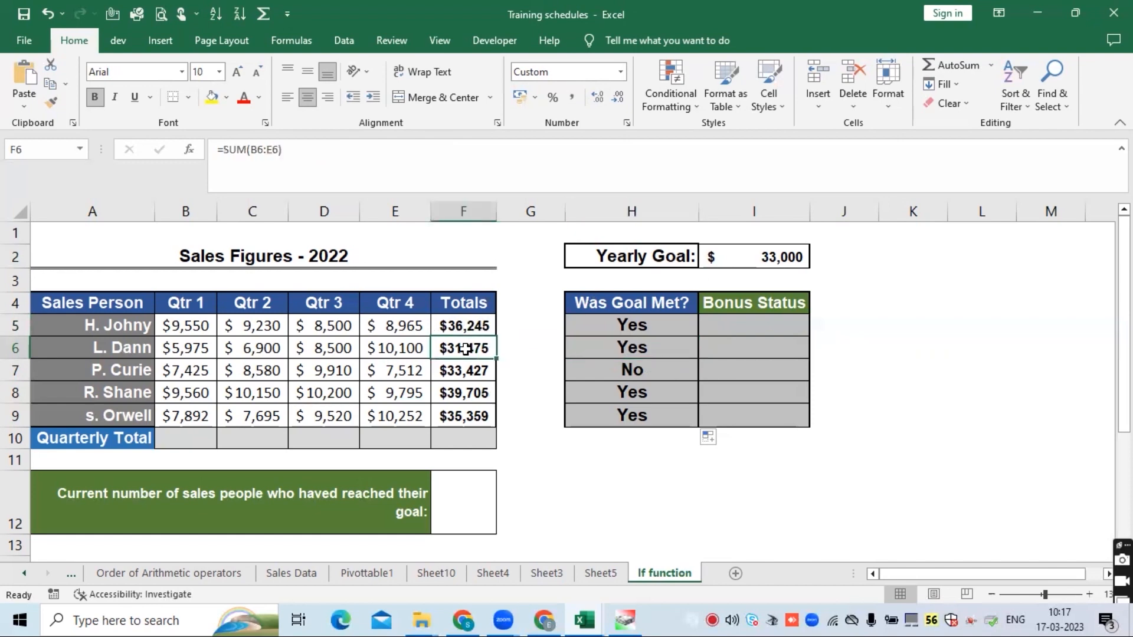
click(605, 345)
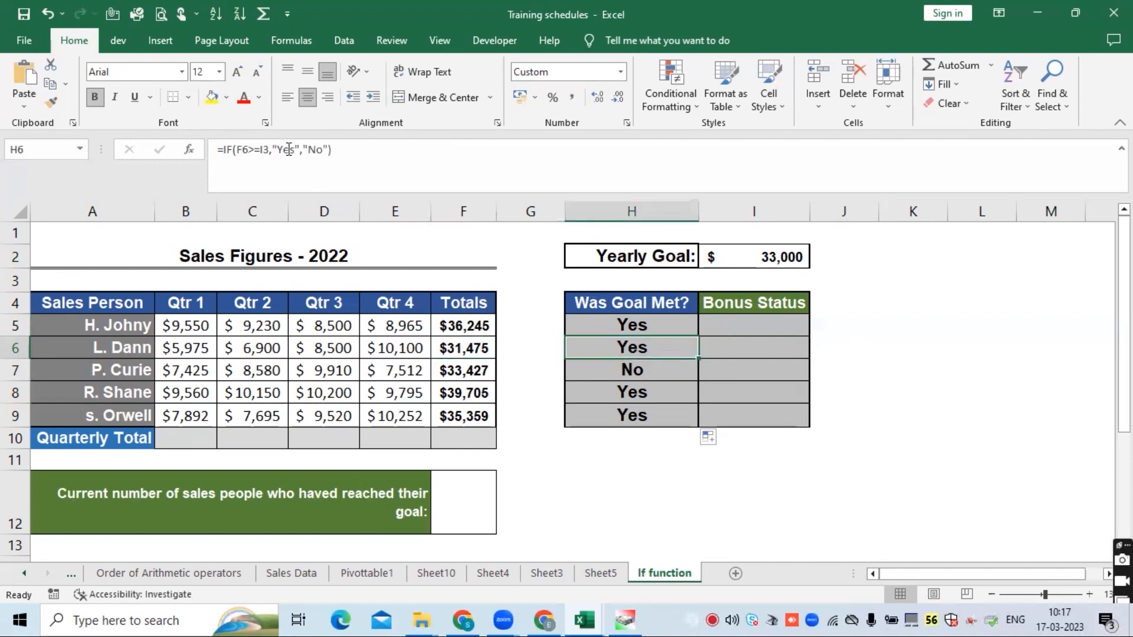
click(270, 149)
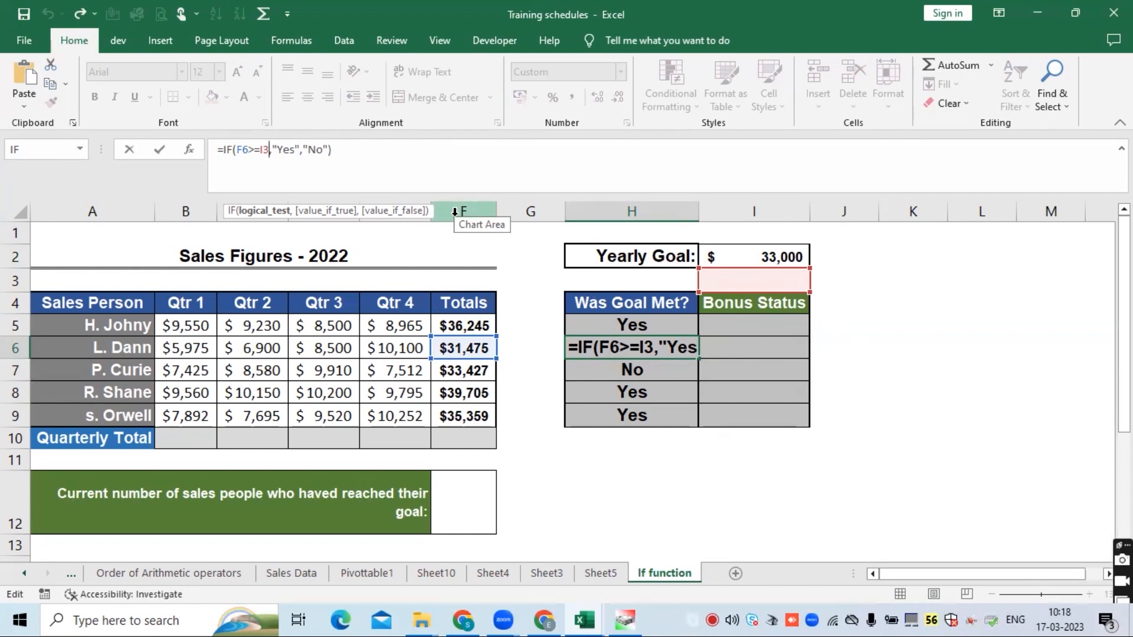
key(Return)
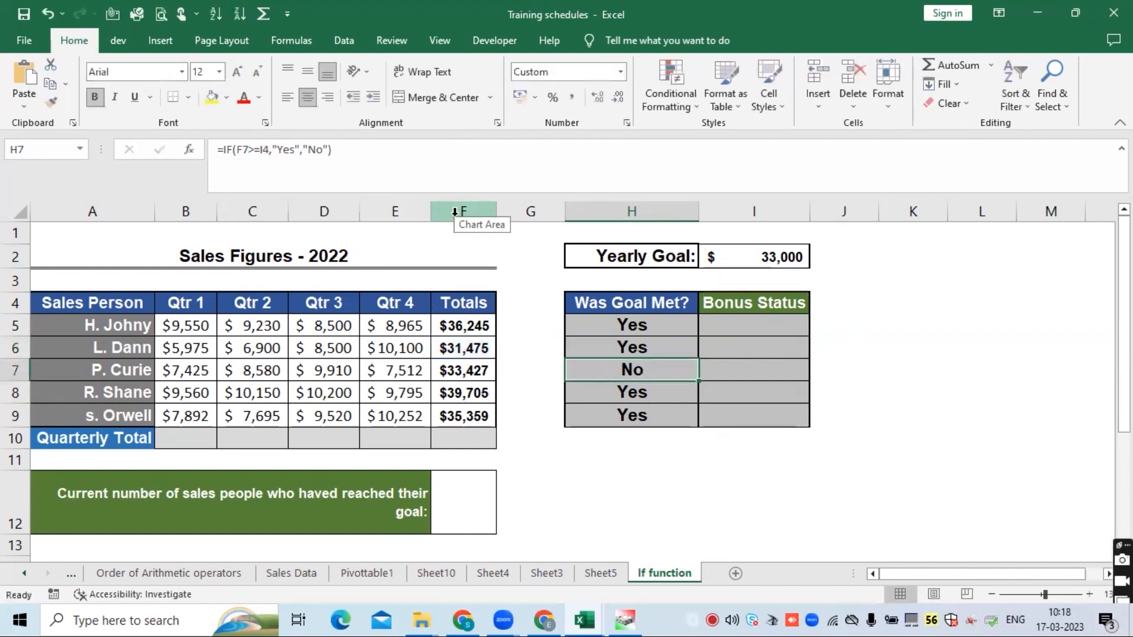
click(671, 343)
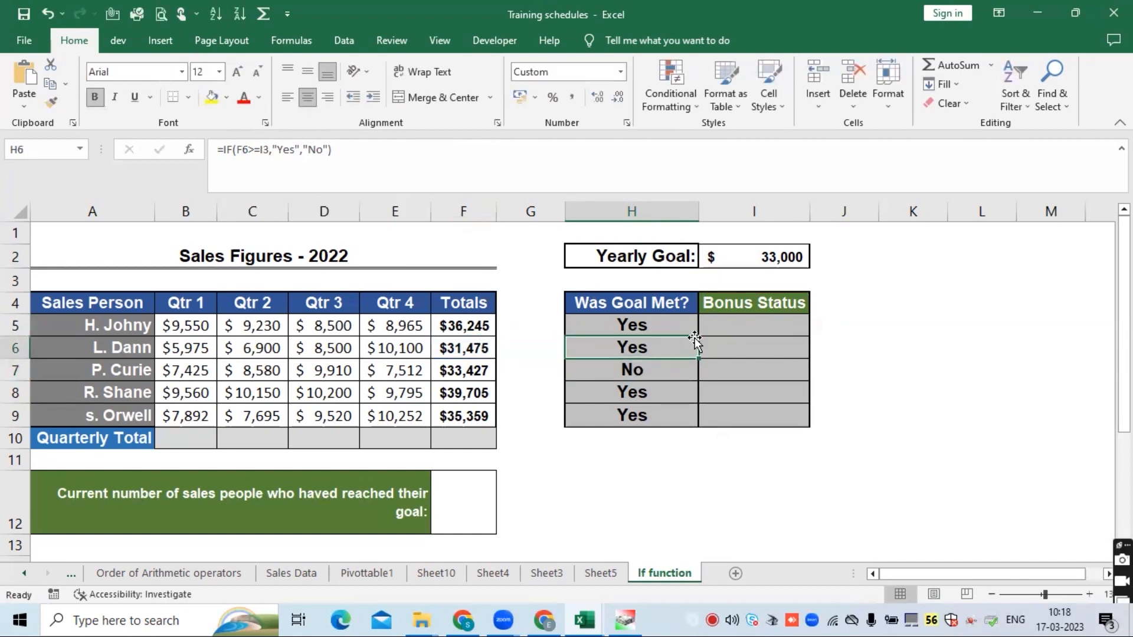
click(648, 370)
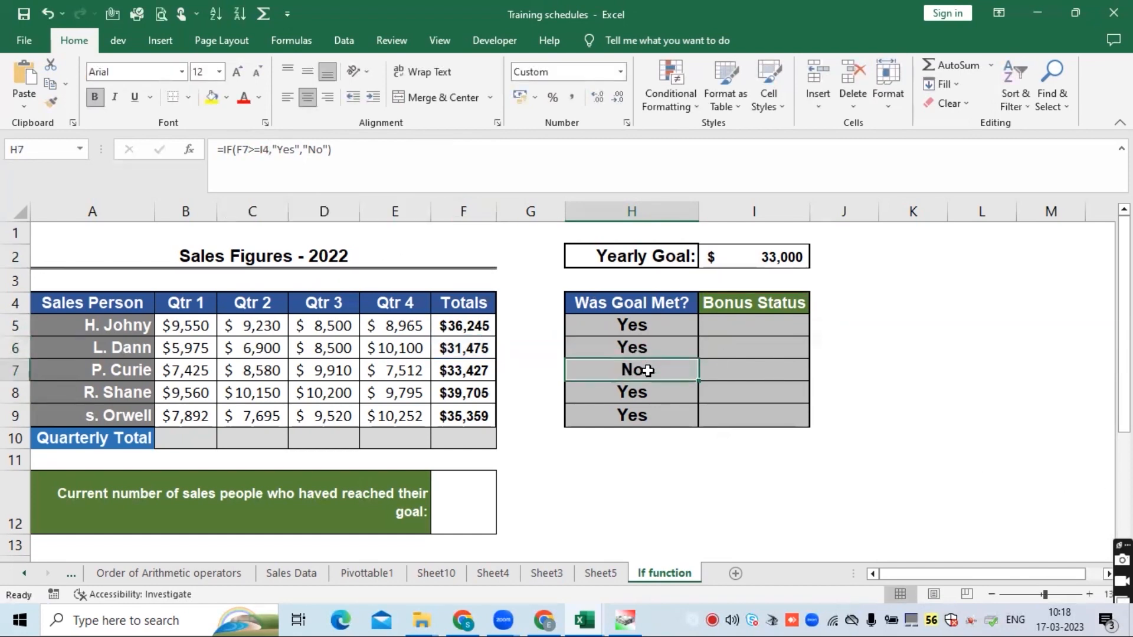
click(653, 391)
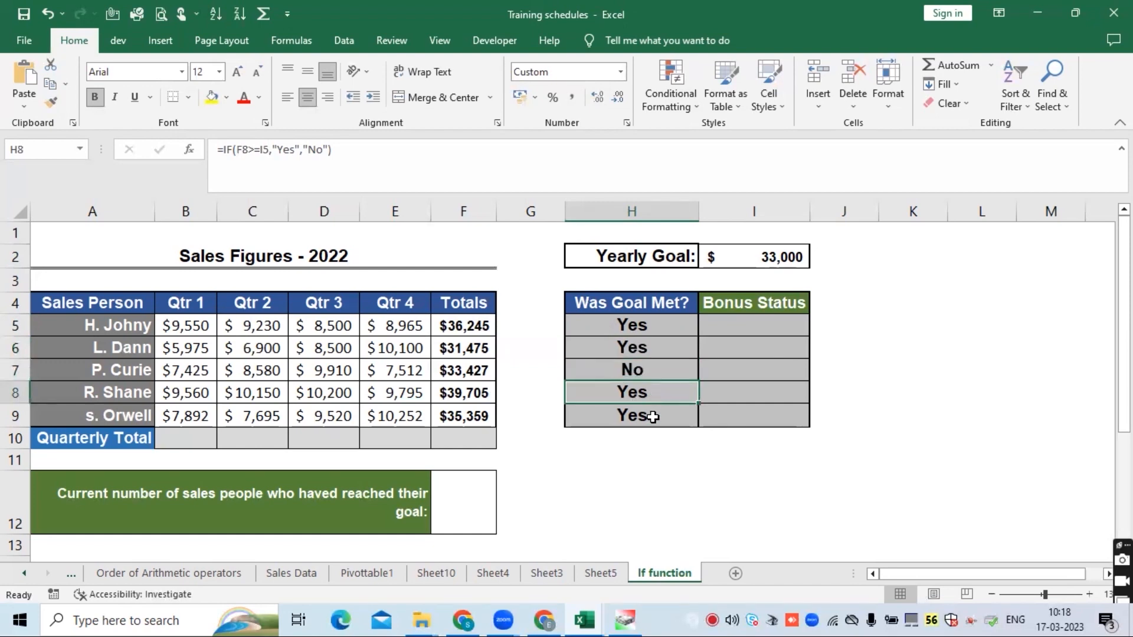
click(652, 416)
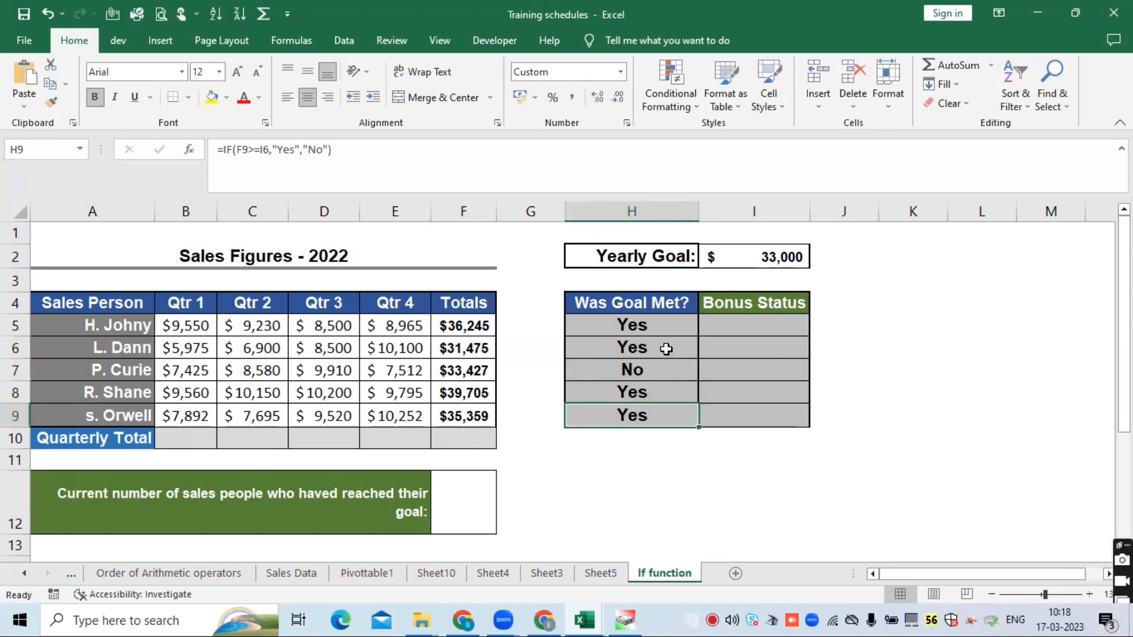
click(666, 348)
click(661, 323)
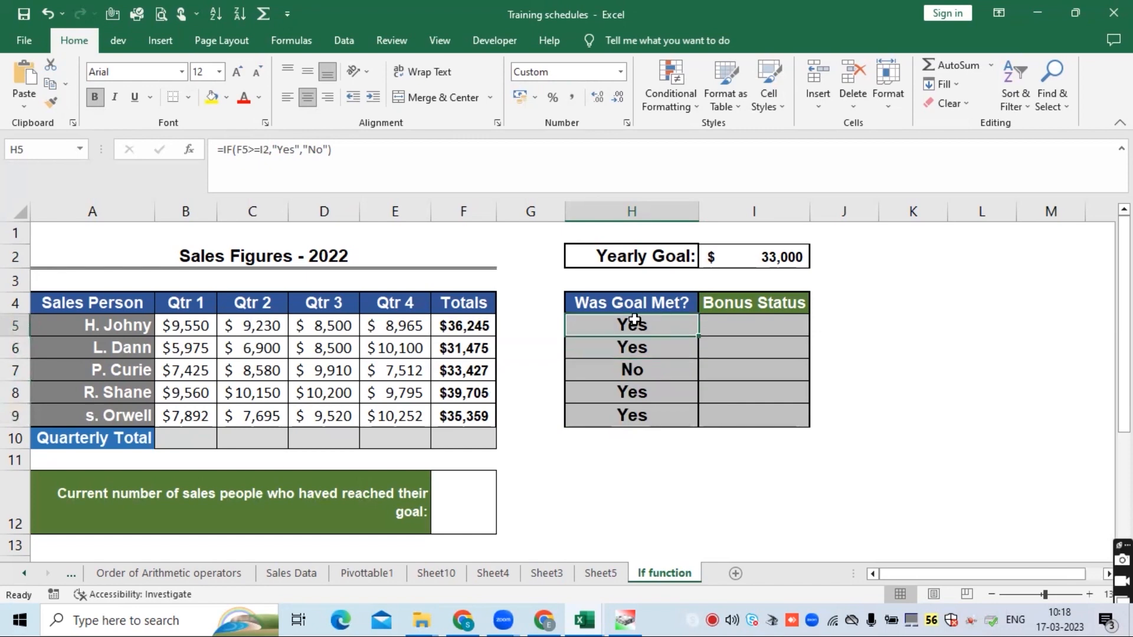
- Make the I2 reference in H5's formula absolute as $I$2 and fill the formula down through H9
click(266, 150)
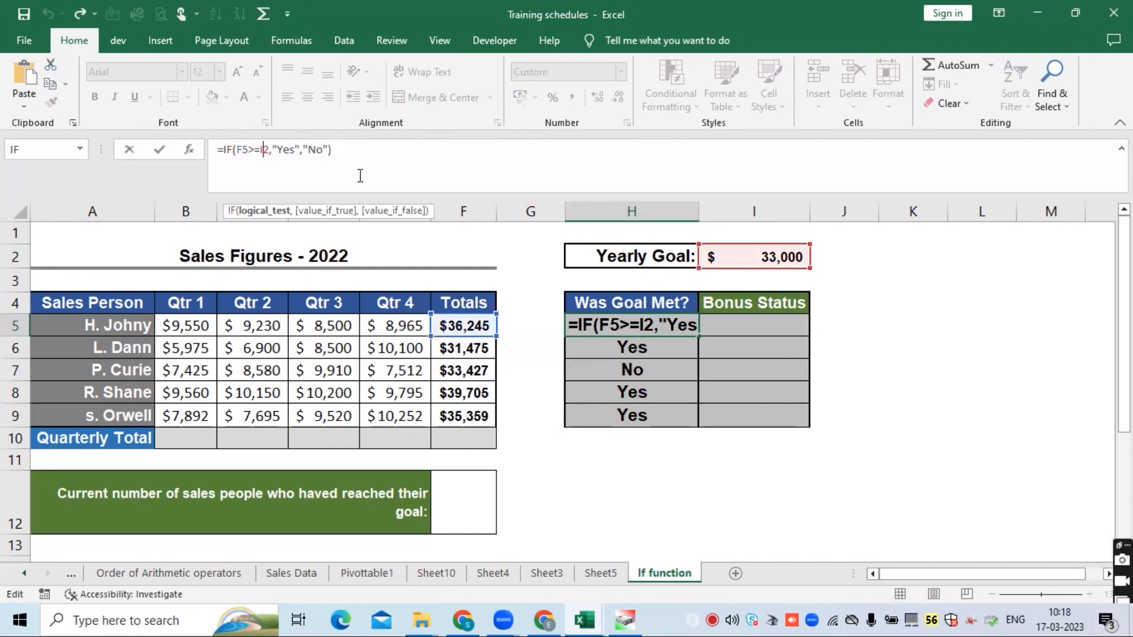
key(F4)
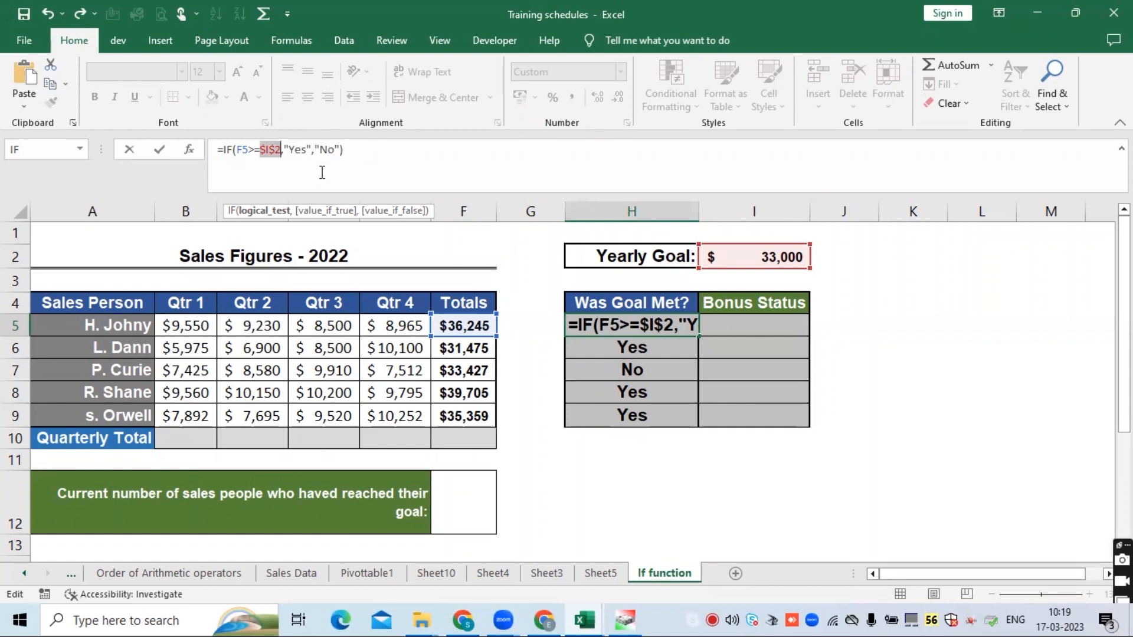
key(Return)
click(608, 321)
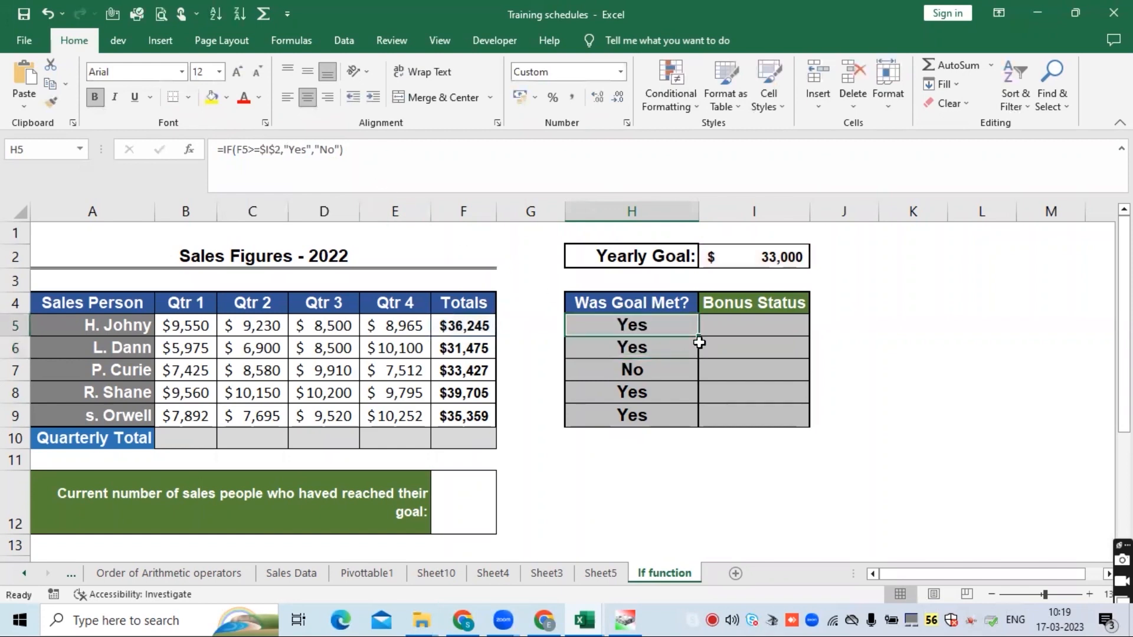
double_click(698, 335)
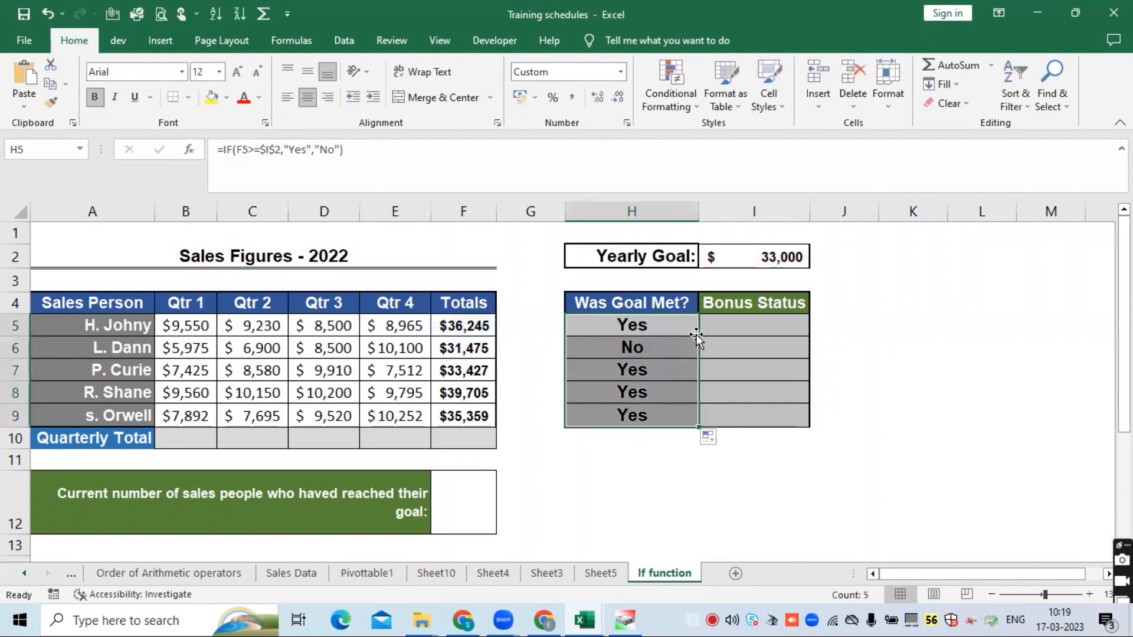
- Check the refilled formulas in the Was Goal Met? cells H6 through H9
click(667, 357)
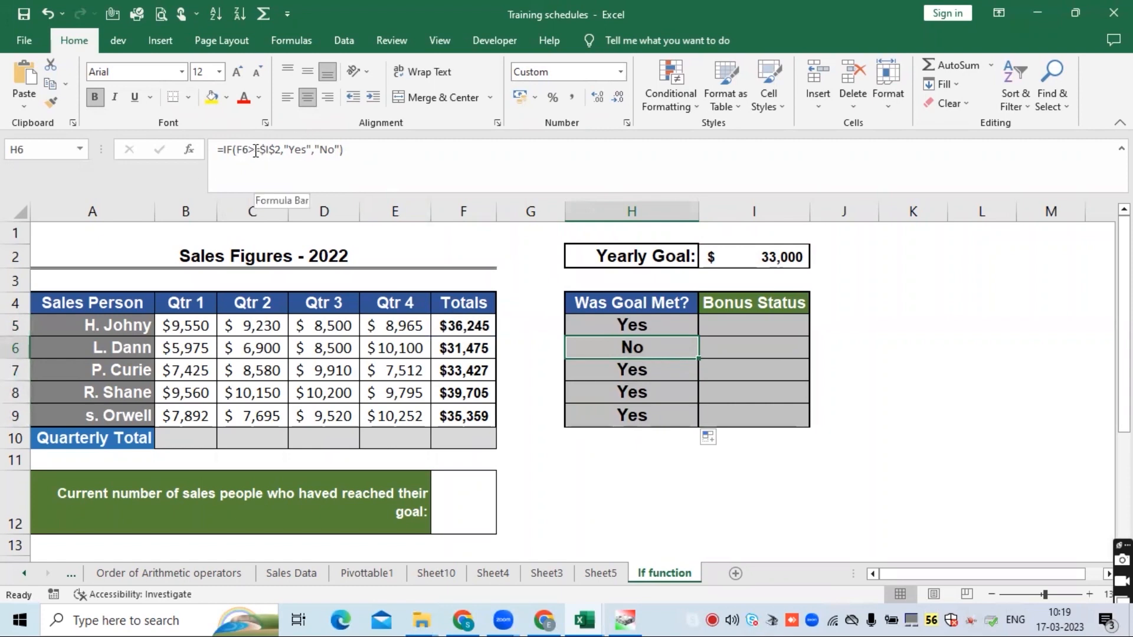
click(626, 370)
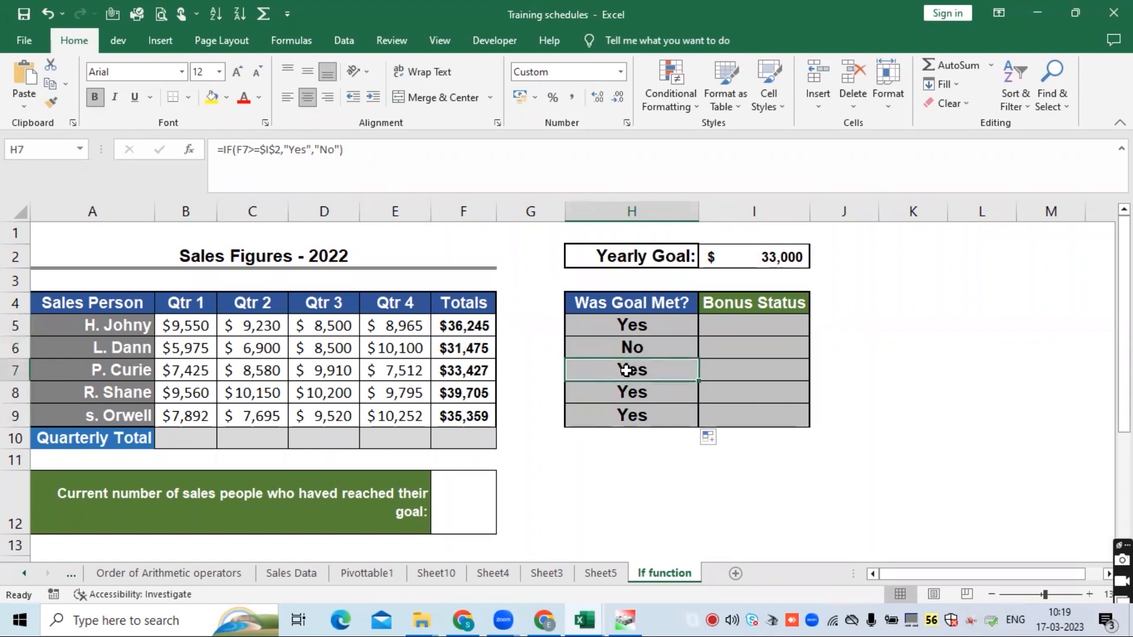
click(629, 391)
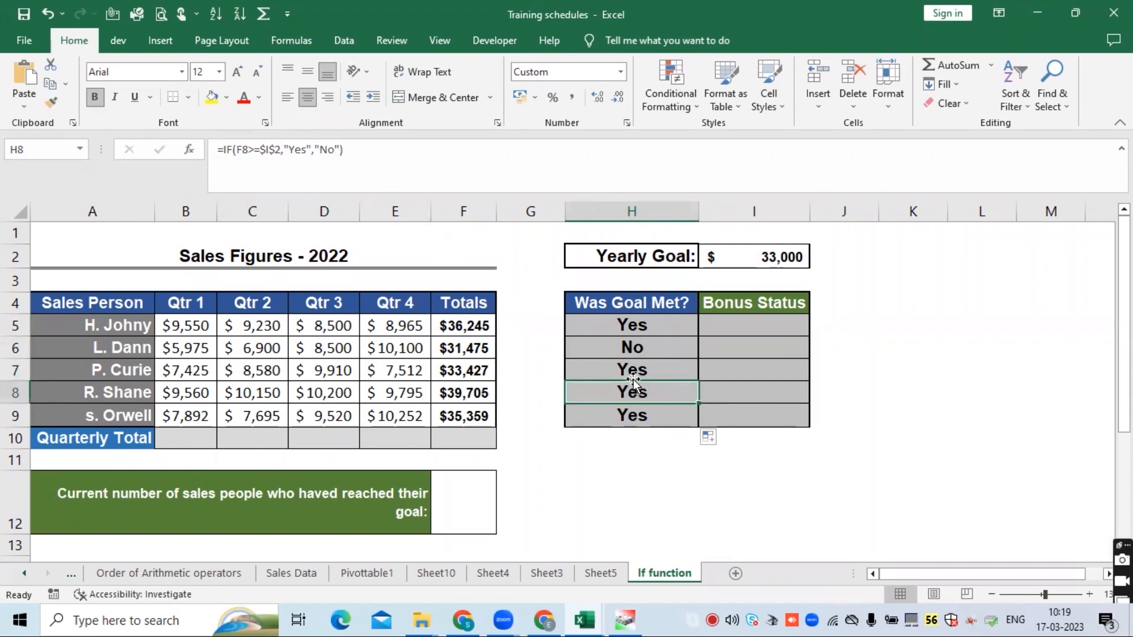
click(633, 349)
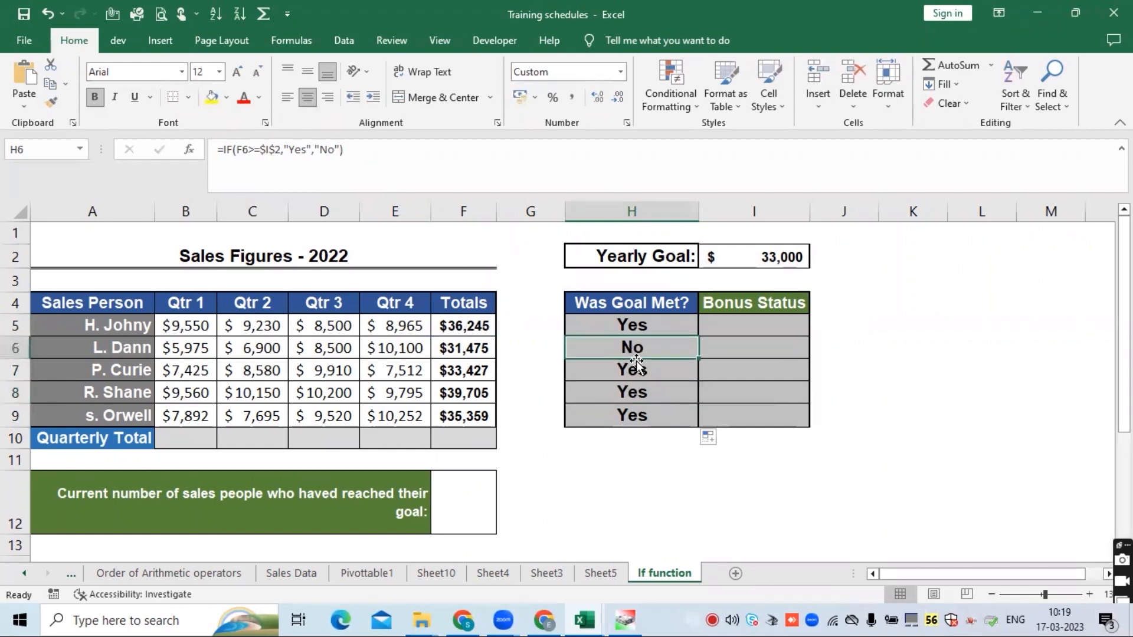
key(ctrl+shift+Down)
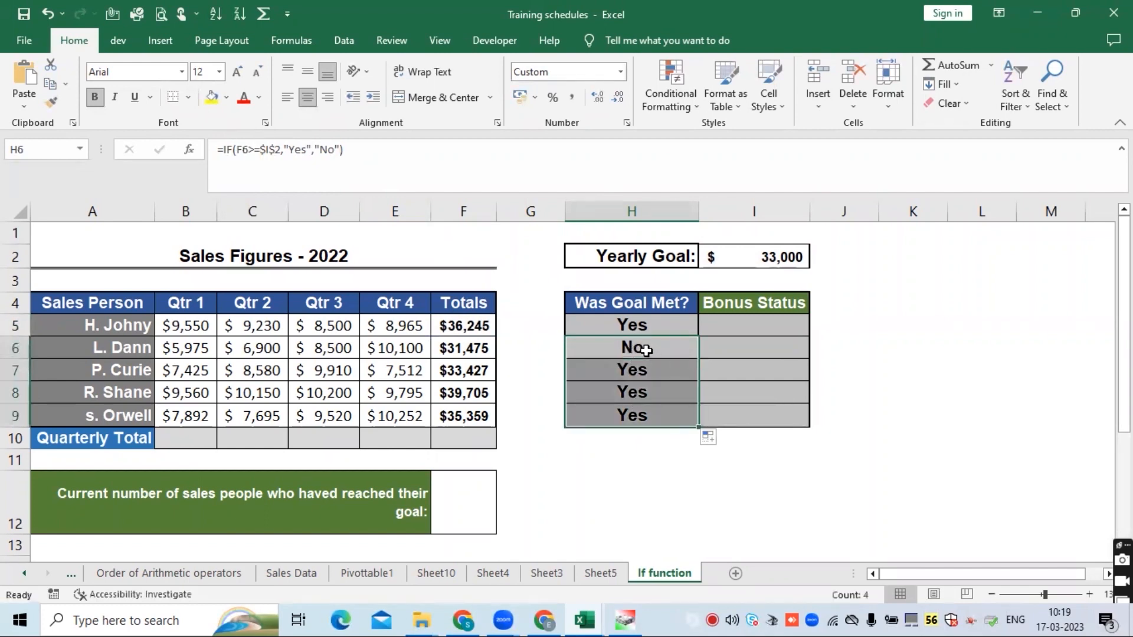
click(643, 349)
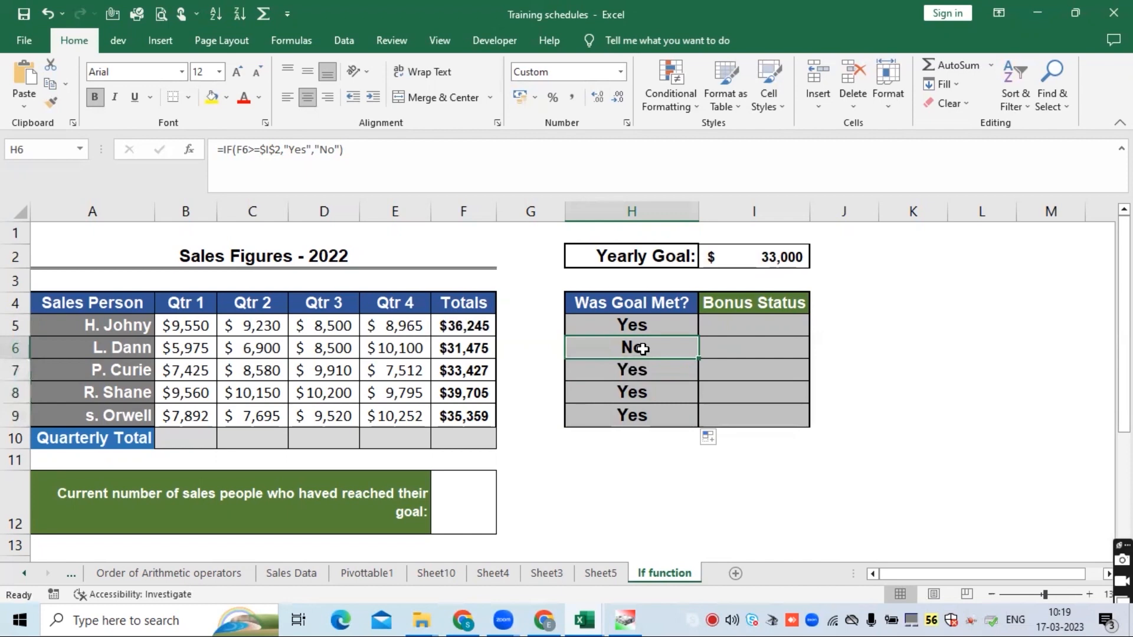
click(649, 325)
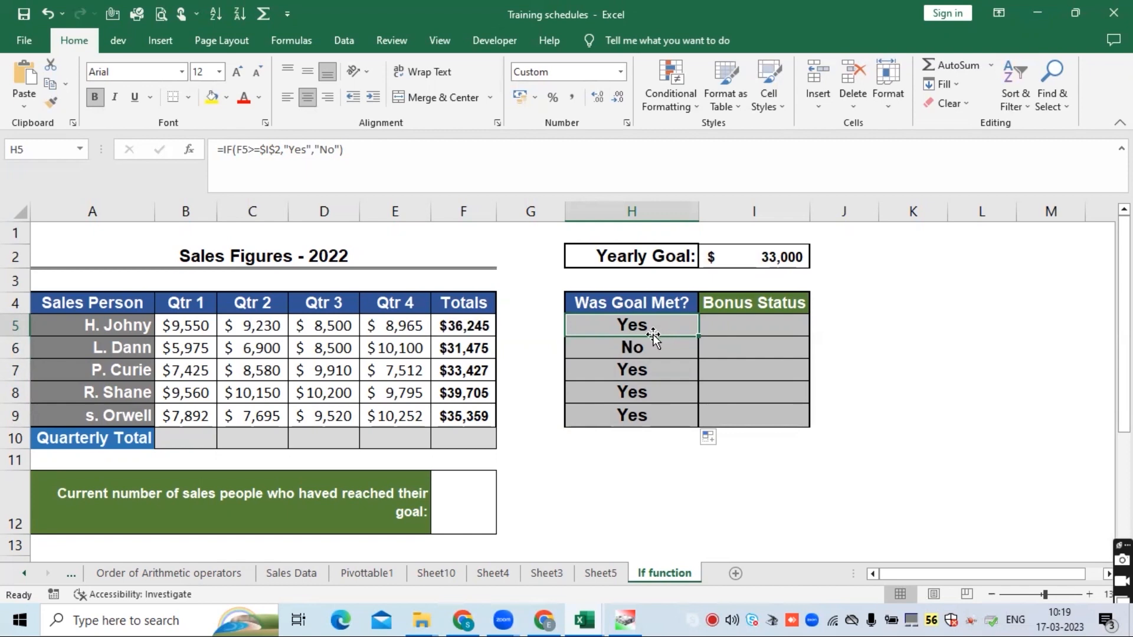
- Name the yearly goal cell I2 as Yearly_goal
click(753, 253)
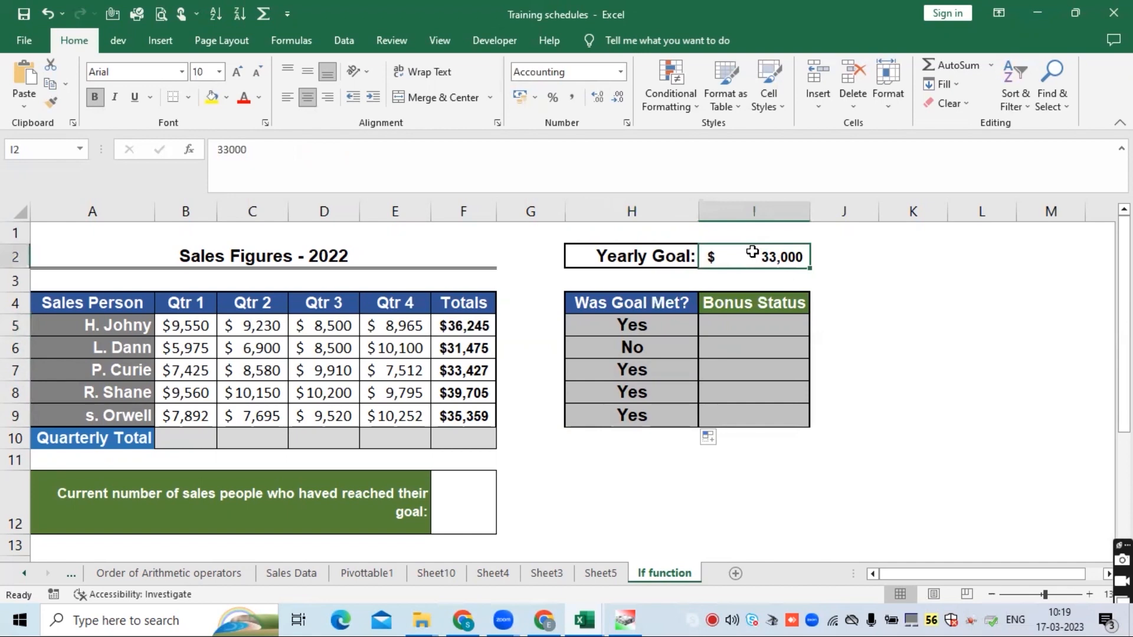
click(66, 147)
text(Yearly_goal)
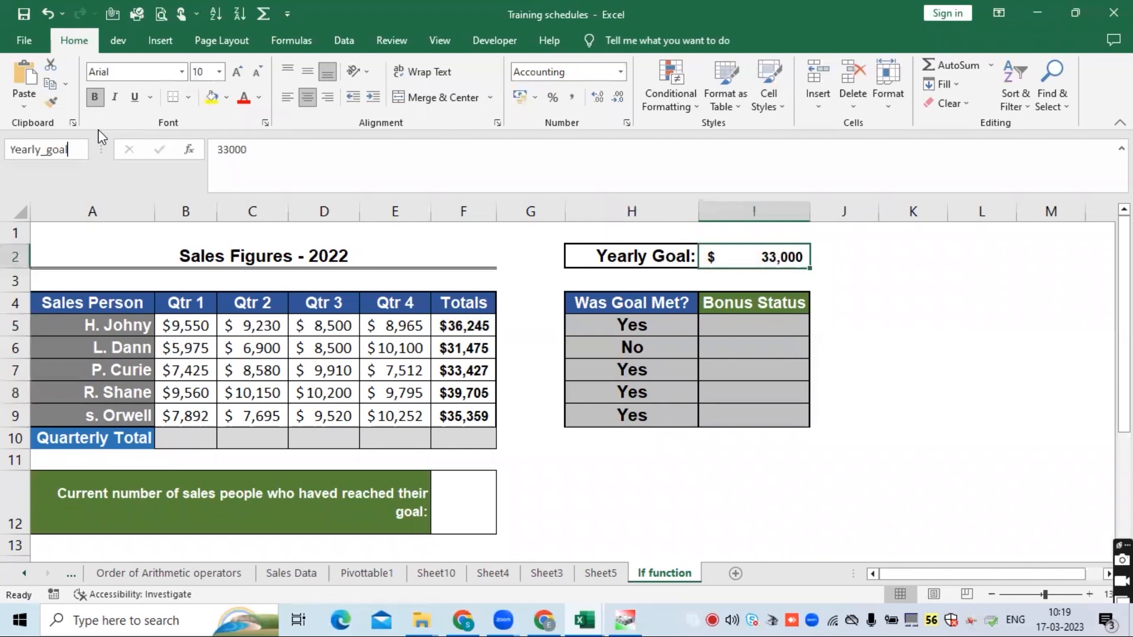
key(Return)
- Replace $I$2 in H5's IF formula with the named range Yearly_goal
click(671, 326)
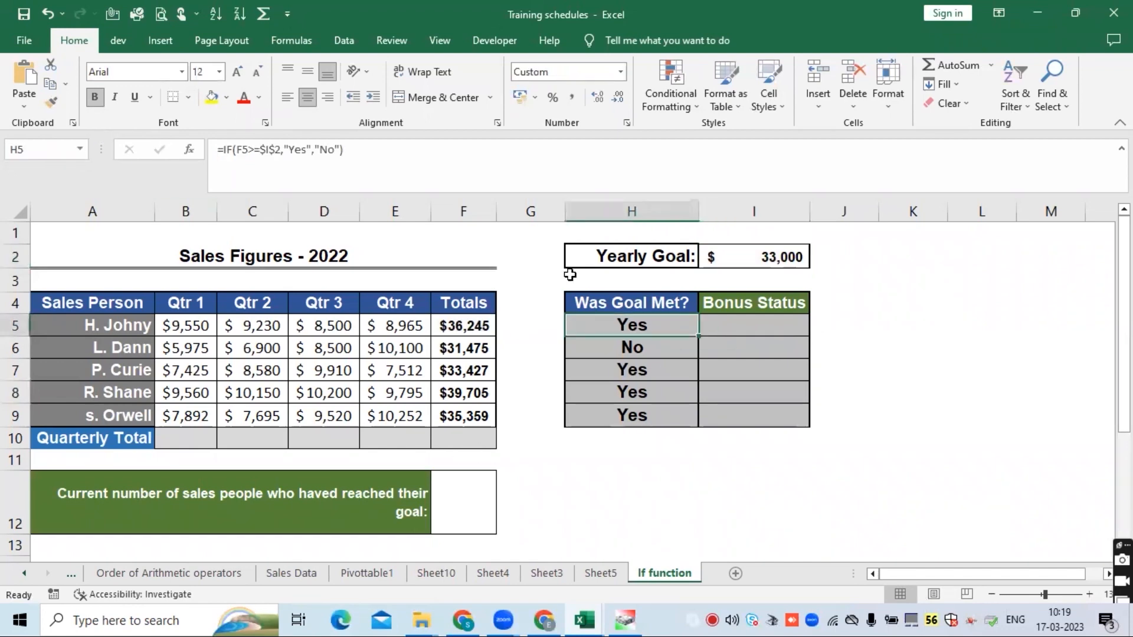
click(282, 149)
key(BackSpace)
key(BackSpace)
key(BackSpace)
key(BackSpace)
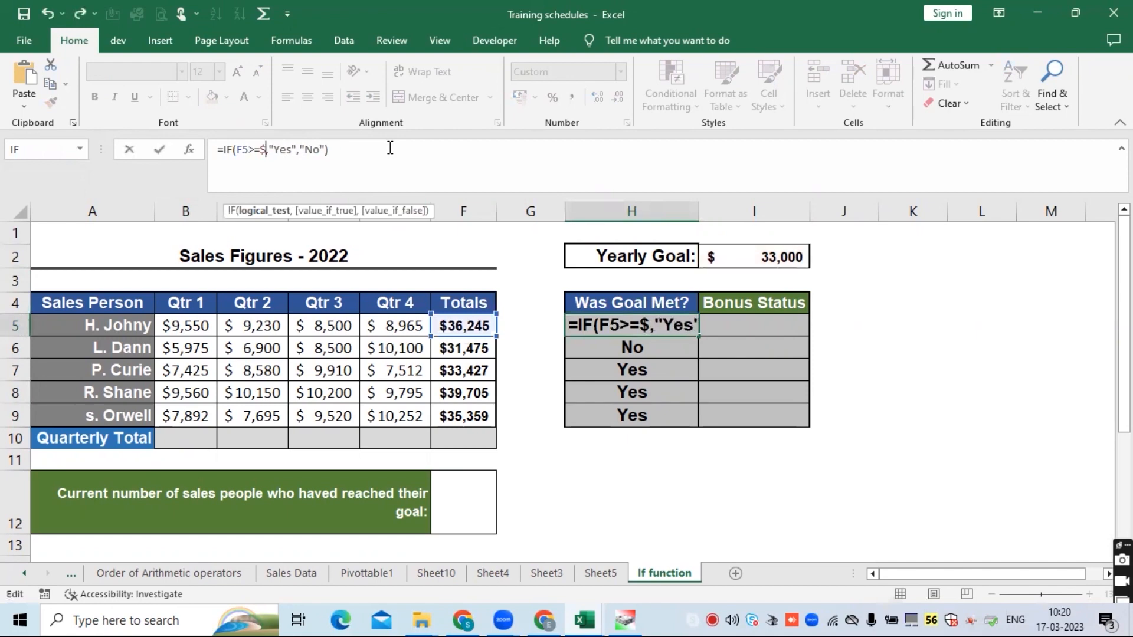
text(yea)
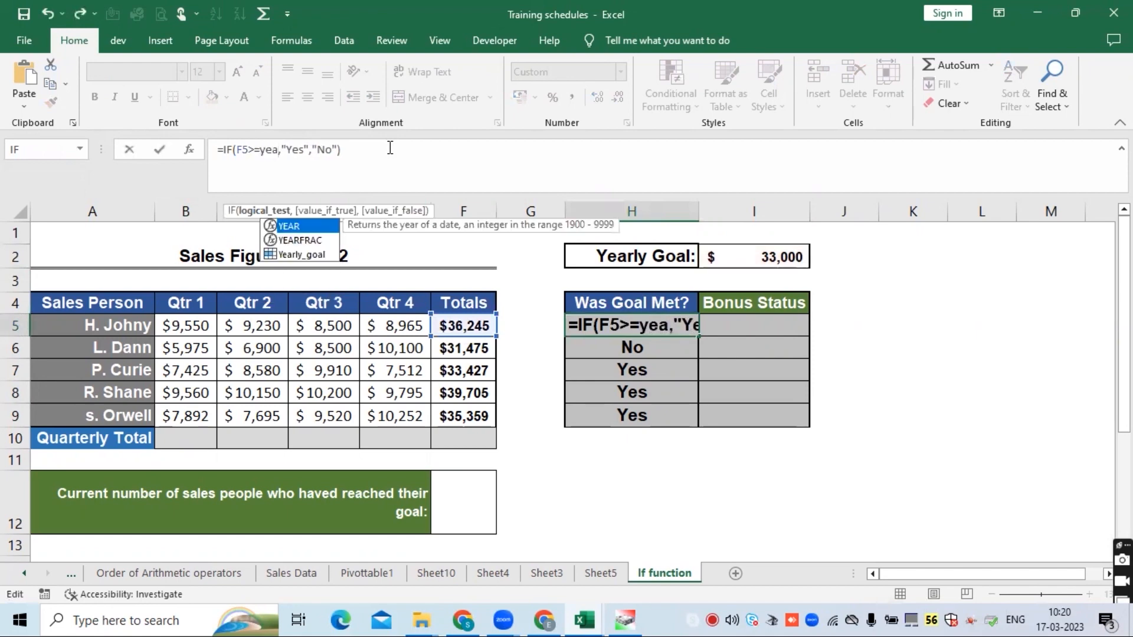
click(295, 255)
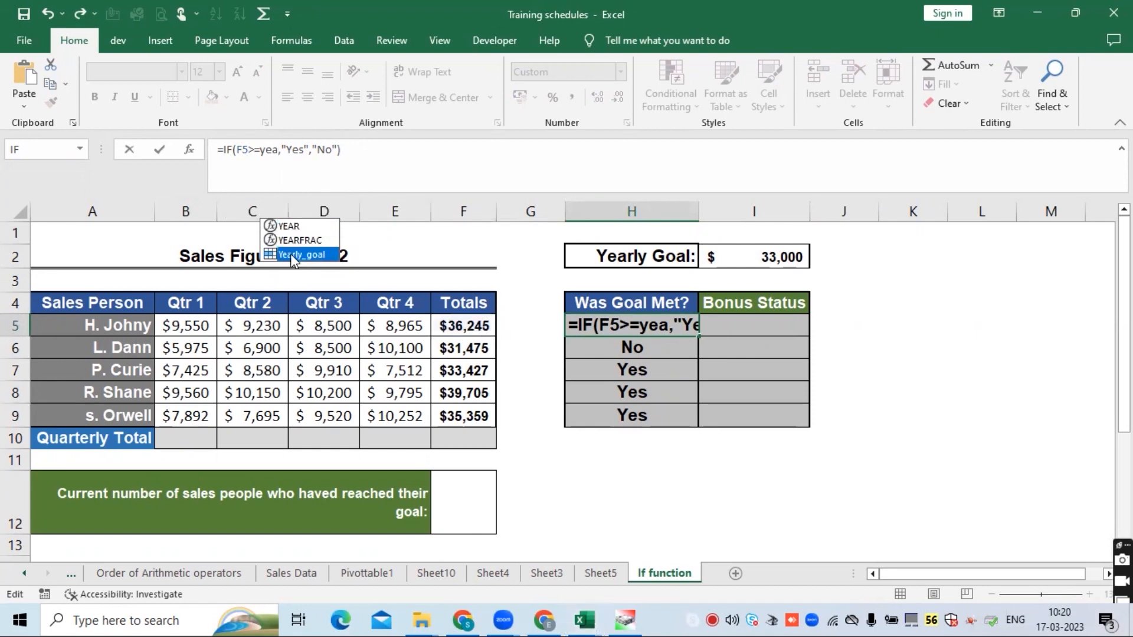
key(Tab)
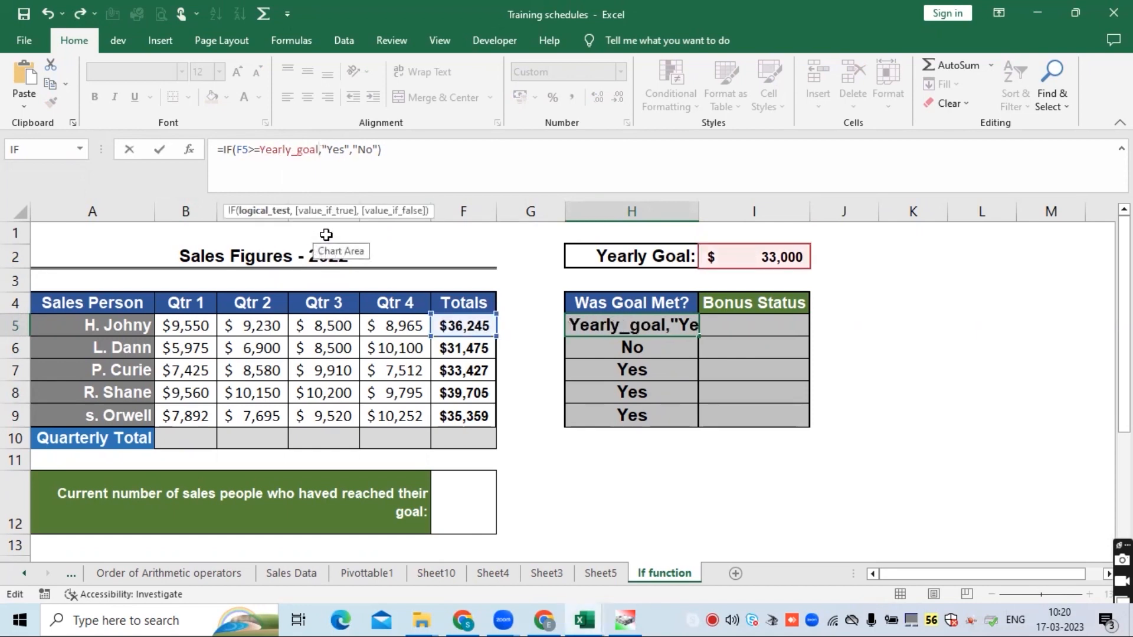
key(Return)
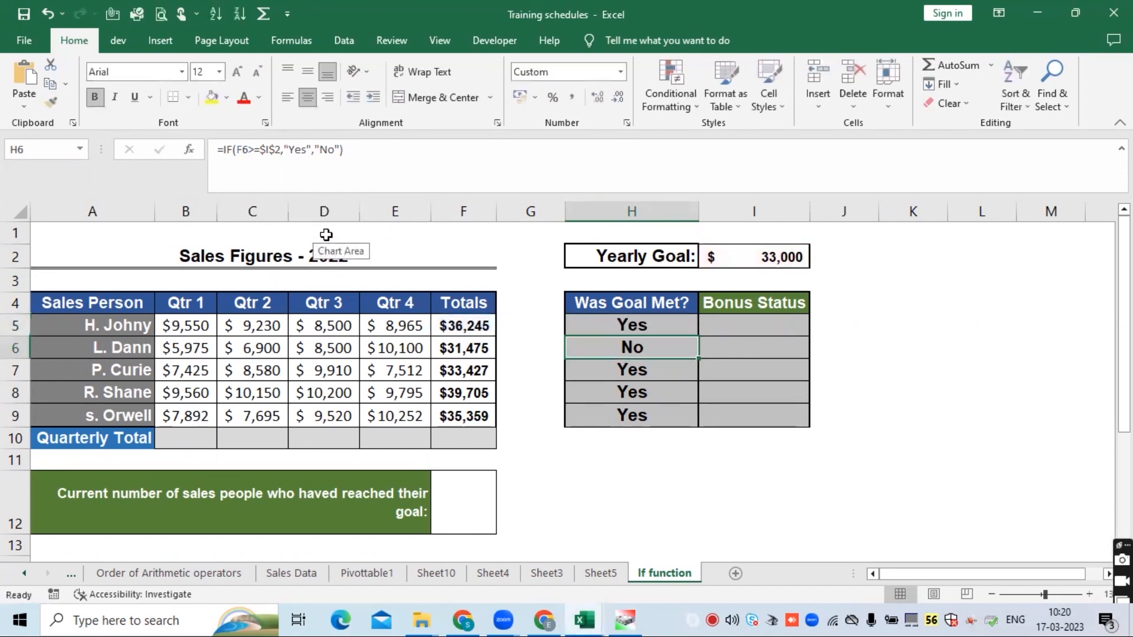
- Fill H5's Yearly_goal formula down through H9
click(649, 321)
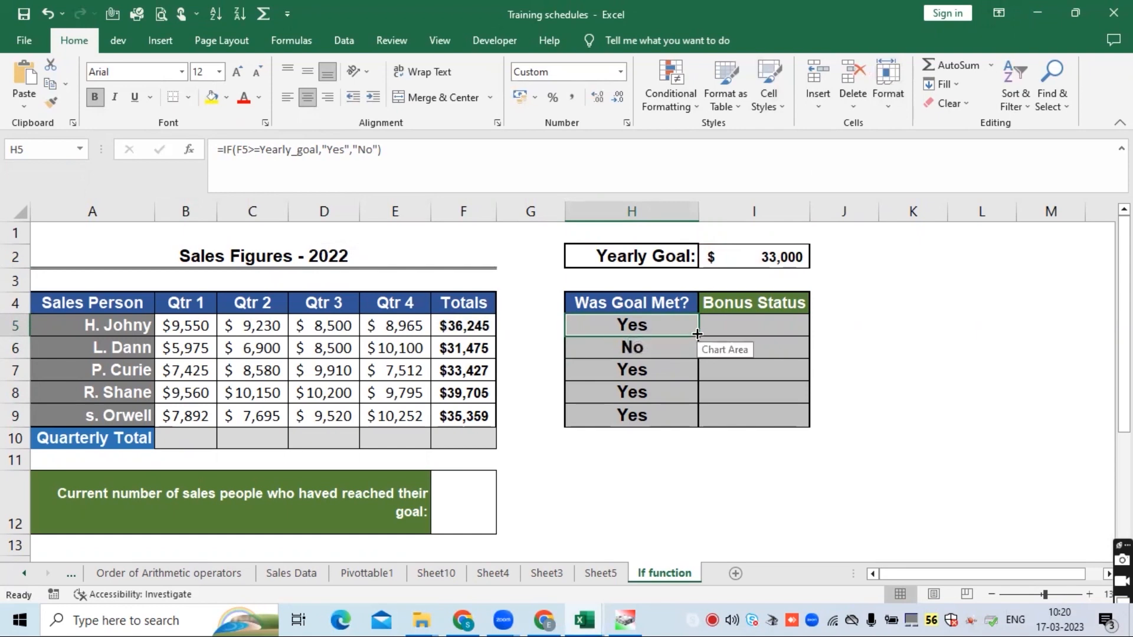
drag(698, 334, 698, 422)
- Review the formulas in H5 through H9 that use Yearly_goal
click(631, 331)
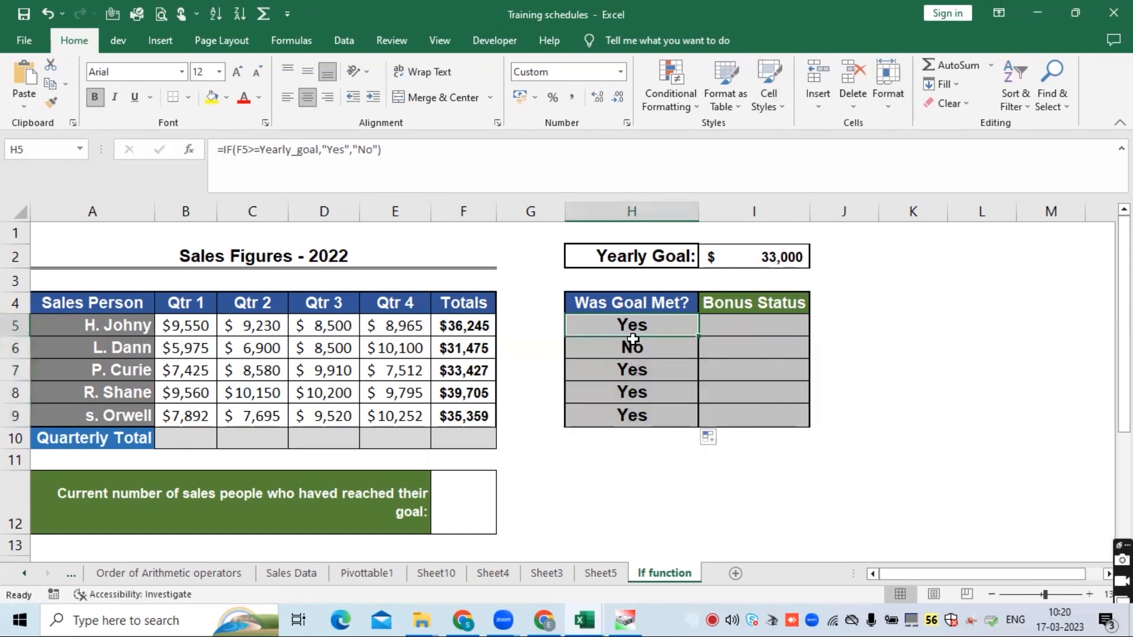
click(628, 347)
click(628, 369)
click(629, 394)
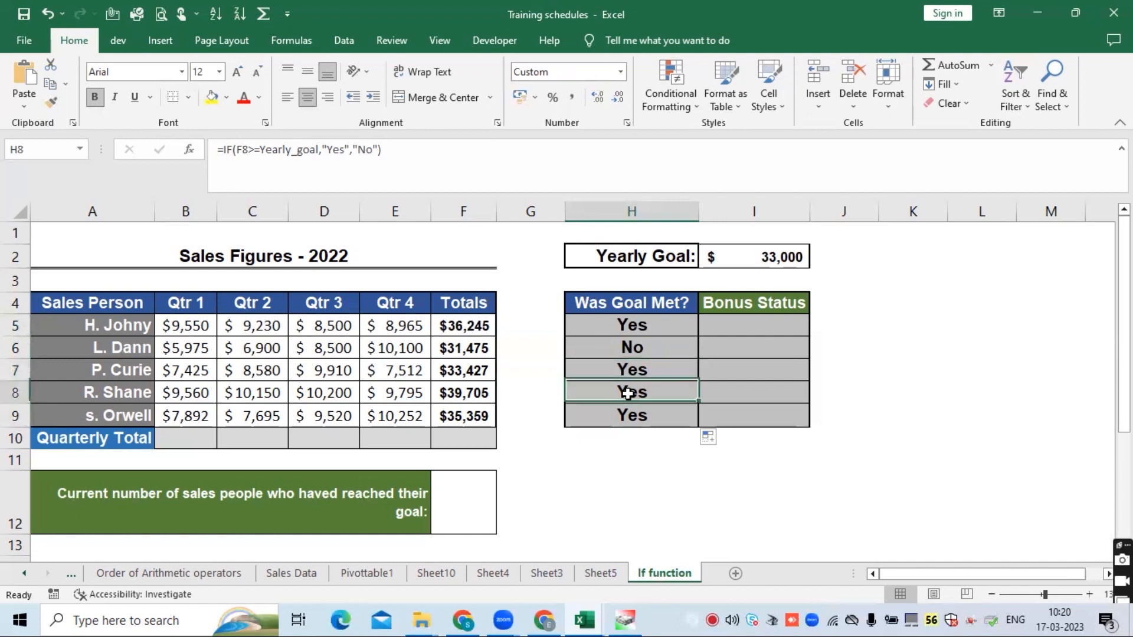
click(631, 416)
click(633, 331)
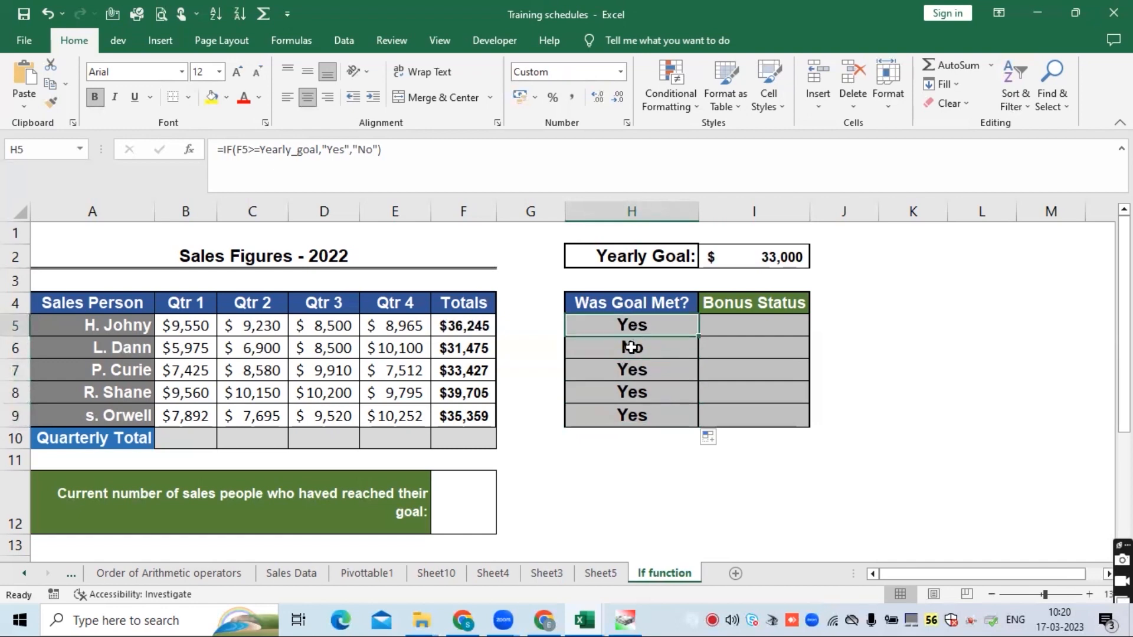
click(631, 347)
click(634, 370)
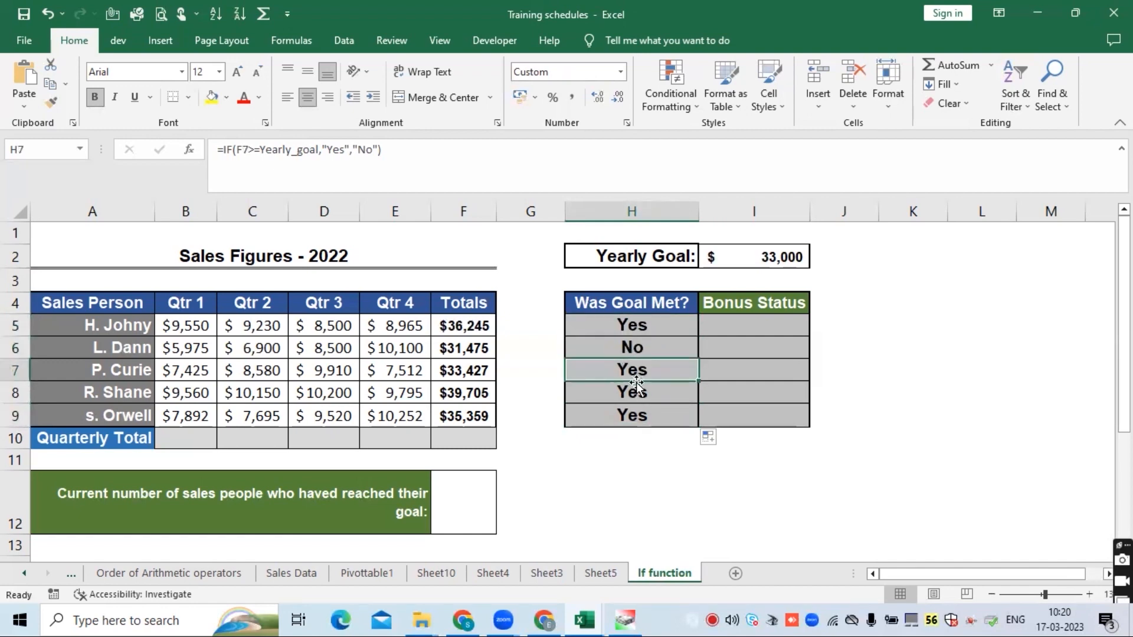
- Inspect the Yearly_goal formulas in H5 and H7 once more
click(635, 391)
click(623, 323)
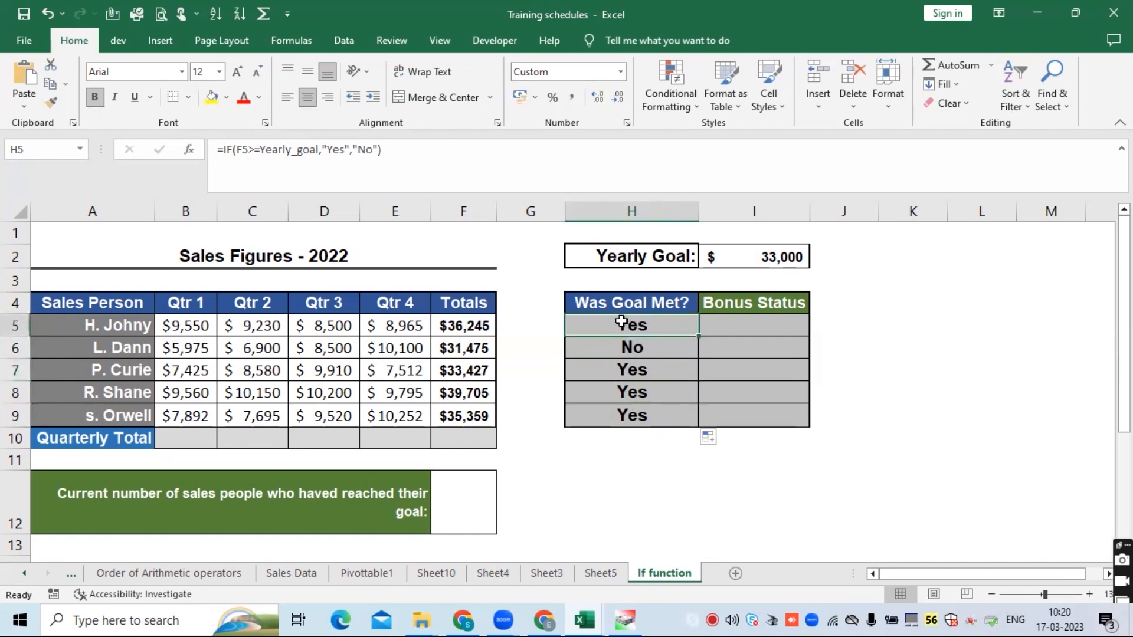
click(919, 67)
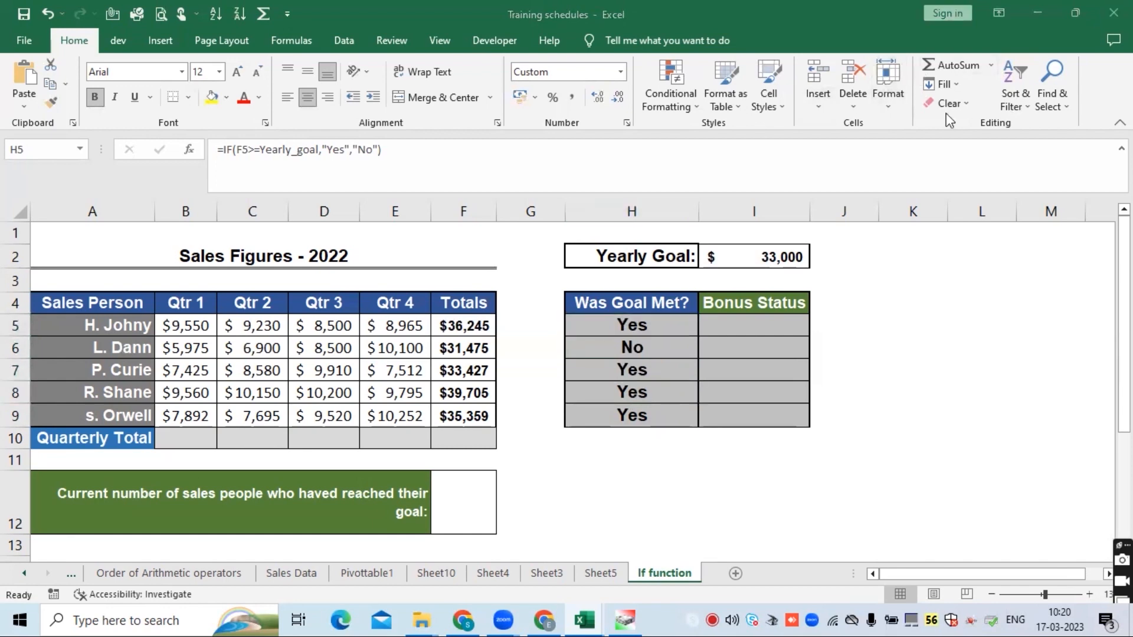
click(642, 350)
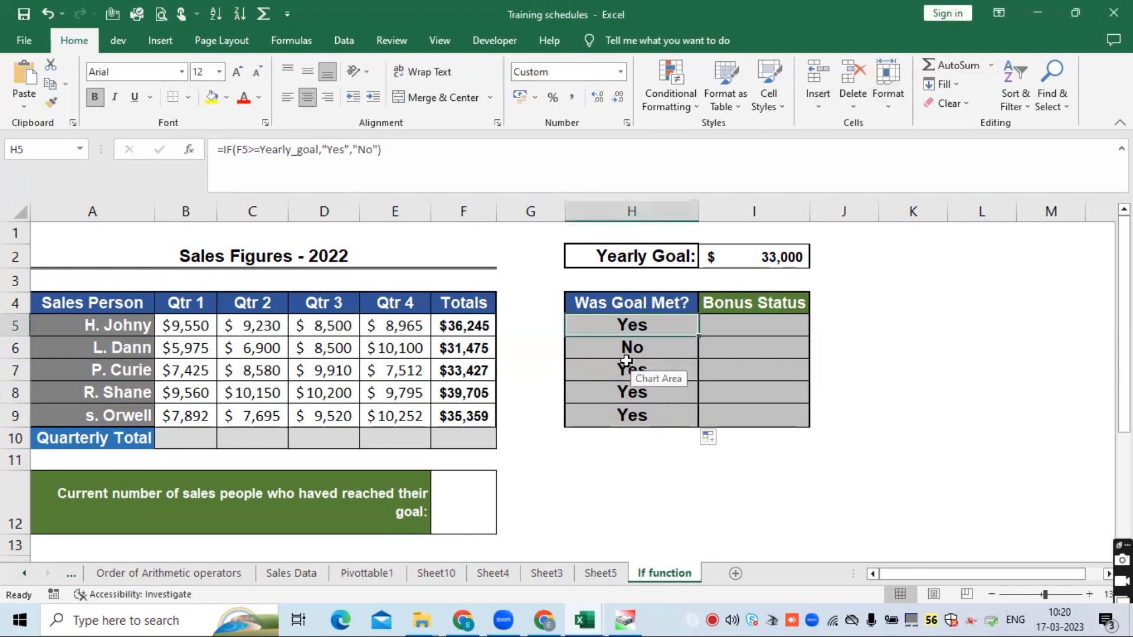
click(626, 362)
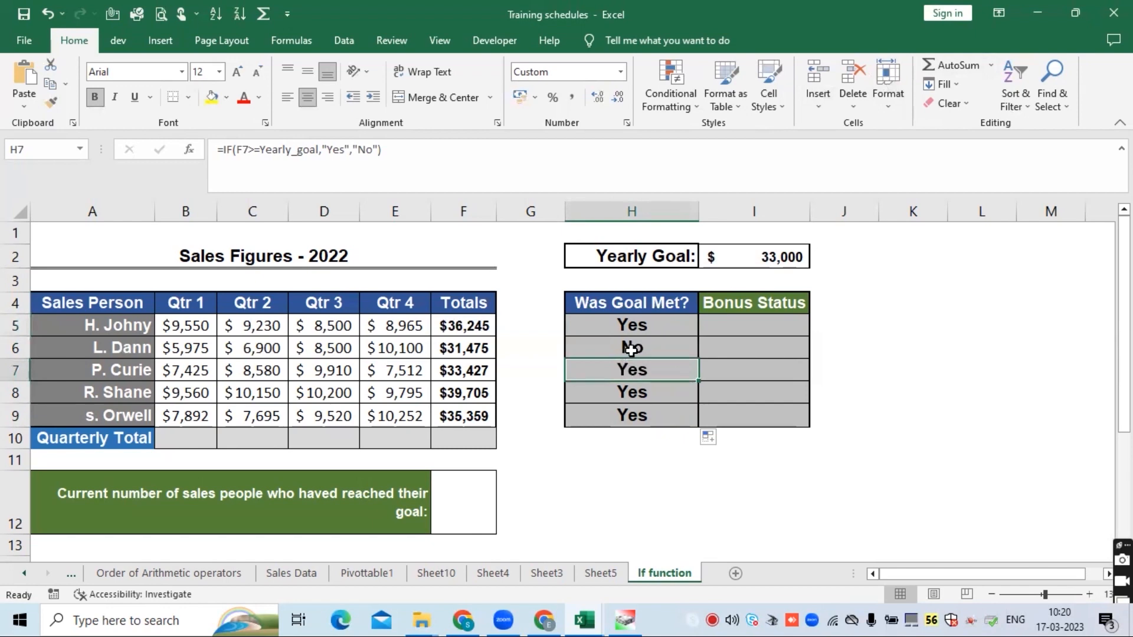
click(631, 331)
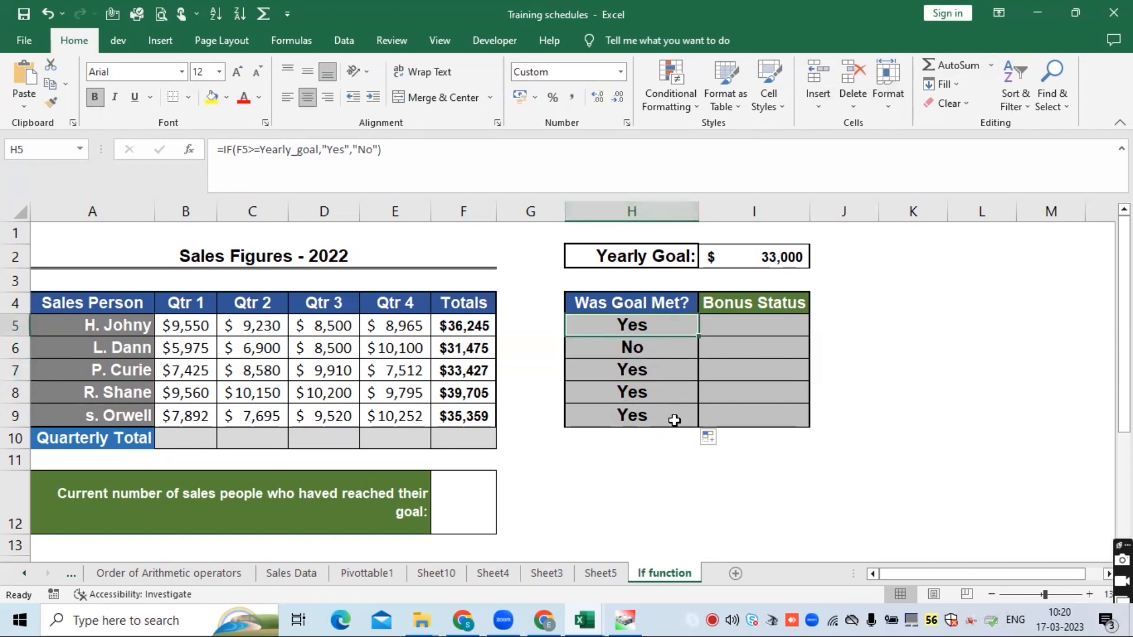
click(172, 430)
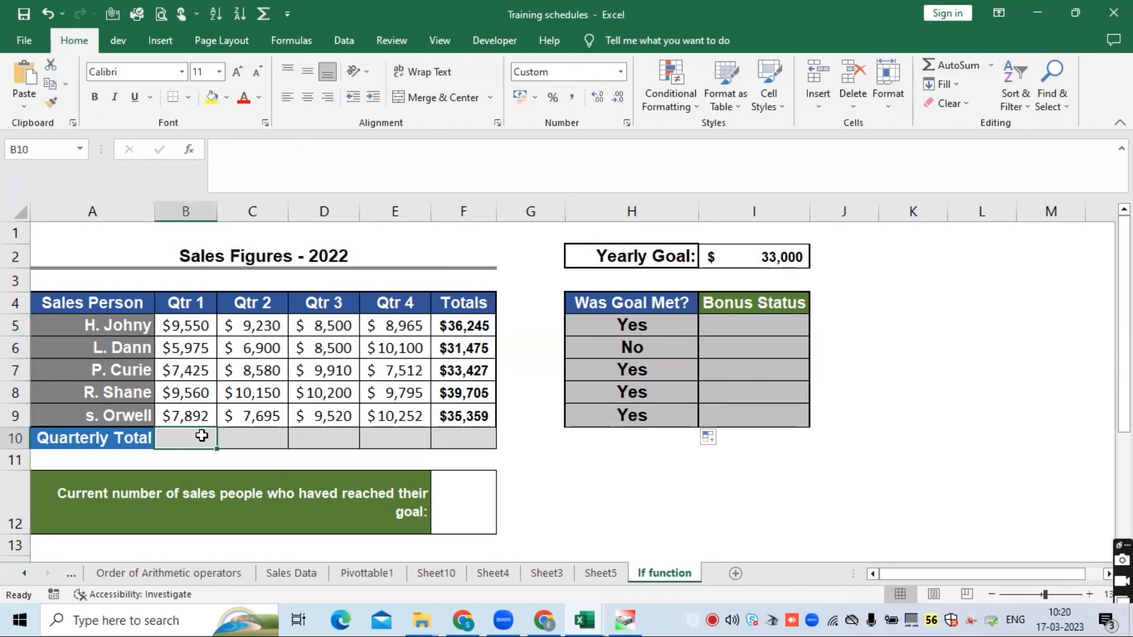
text(=)
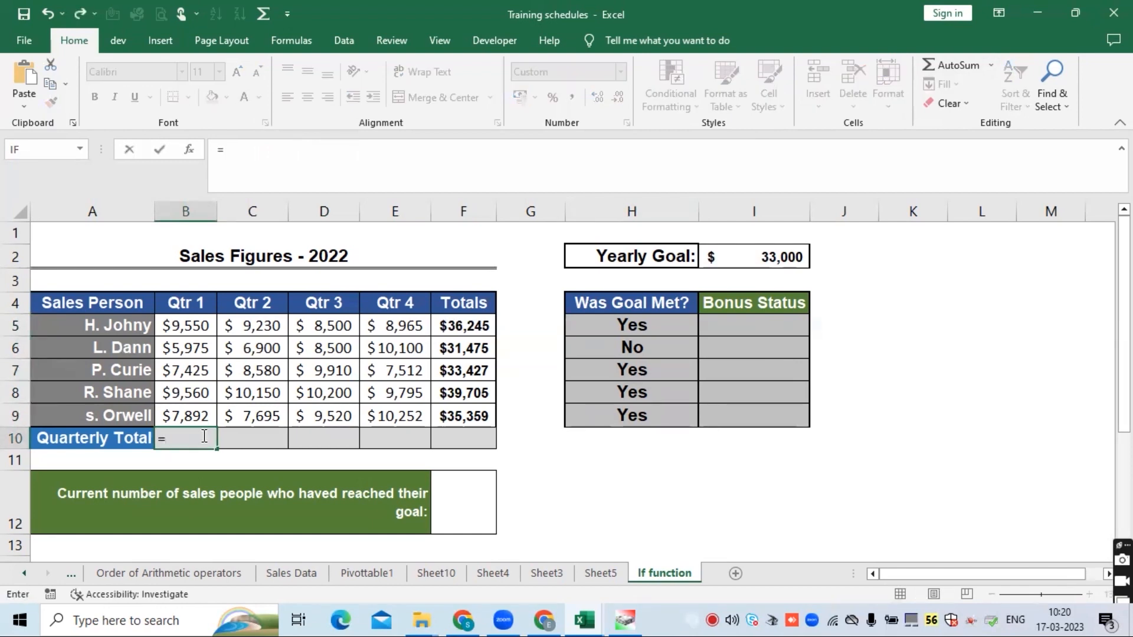
key(Escape)
key(Return)
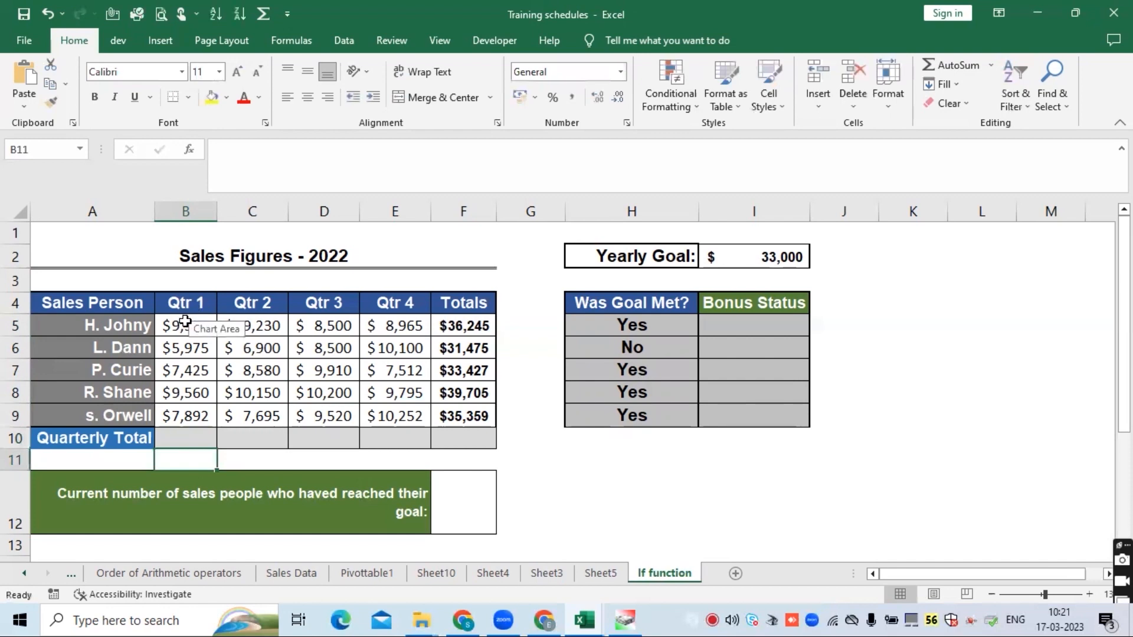
- Try to name the Qtr 1 figures B5:B9 as qtr1
drag(184, 322, 180, 412)
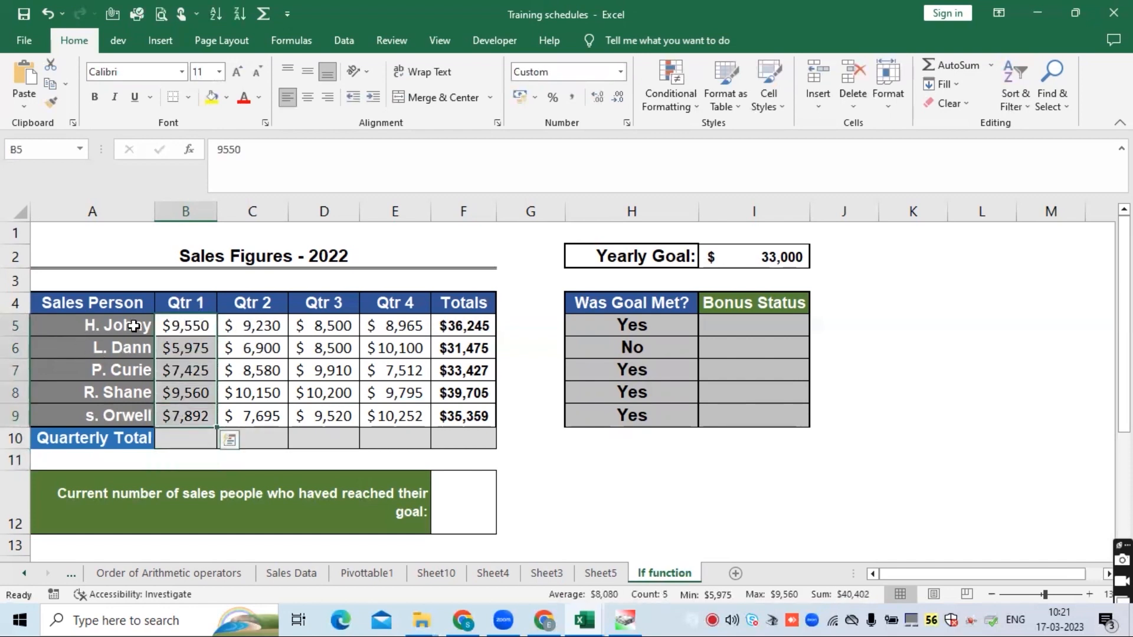
click(61, 149)
text(qt)
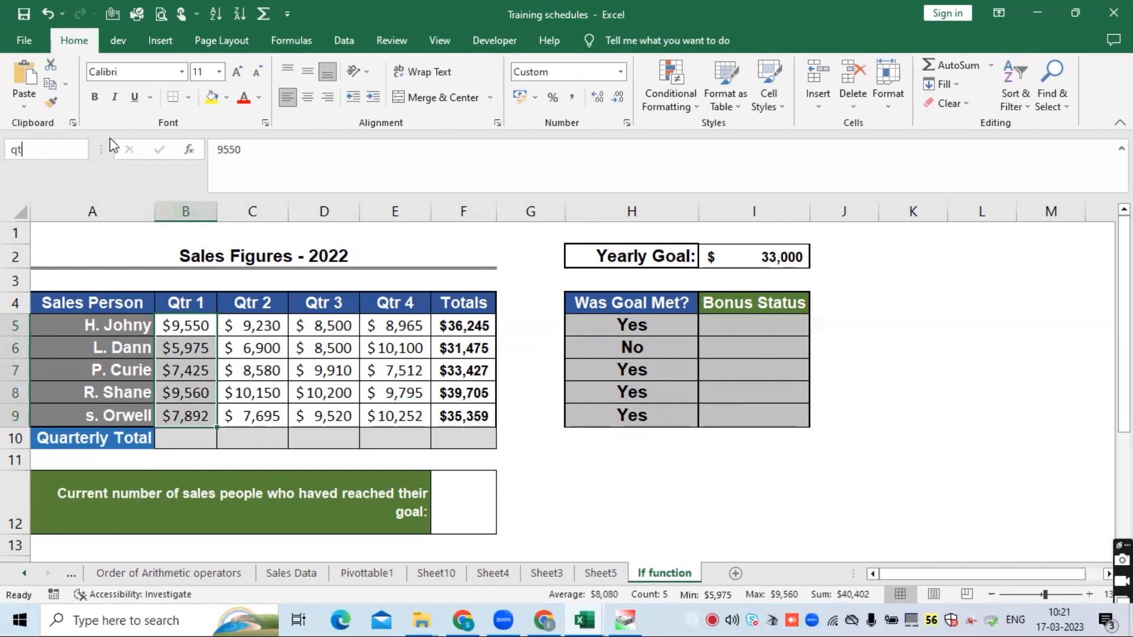
text(r1)
key(Return)
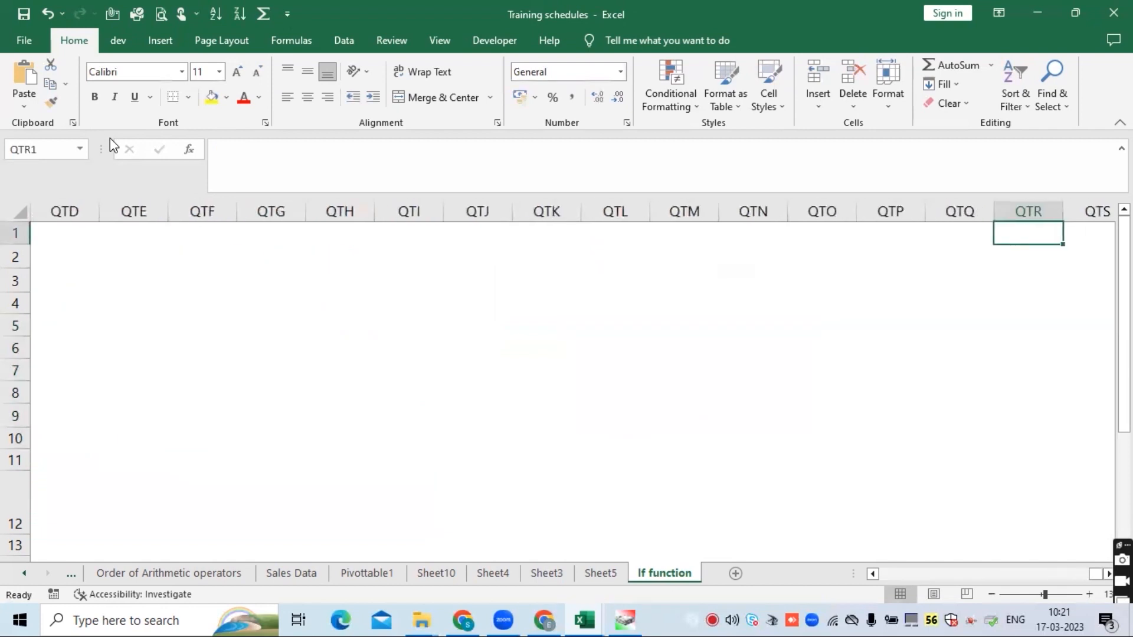
click(928, 577)
drag(1096, 574, 821, 581)
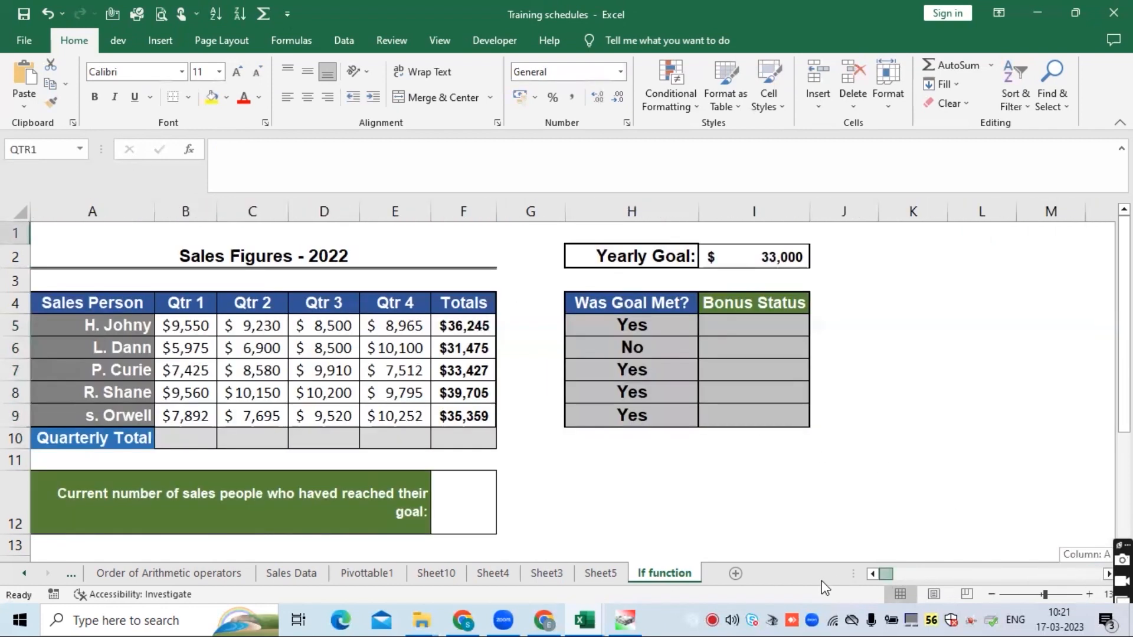
- Retry naming the Qtr 1 range B5:B9 as qtr1
drag(186, 348, 198, 415)
click(81, 149)
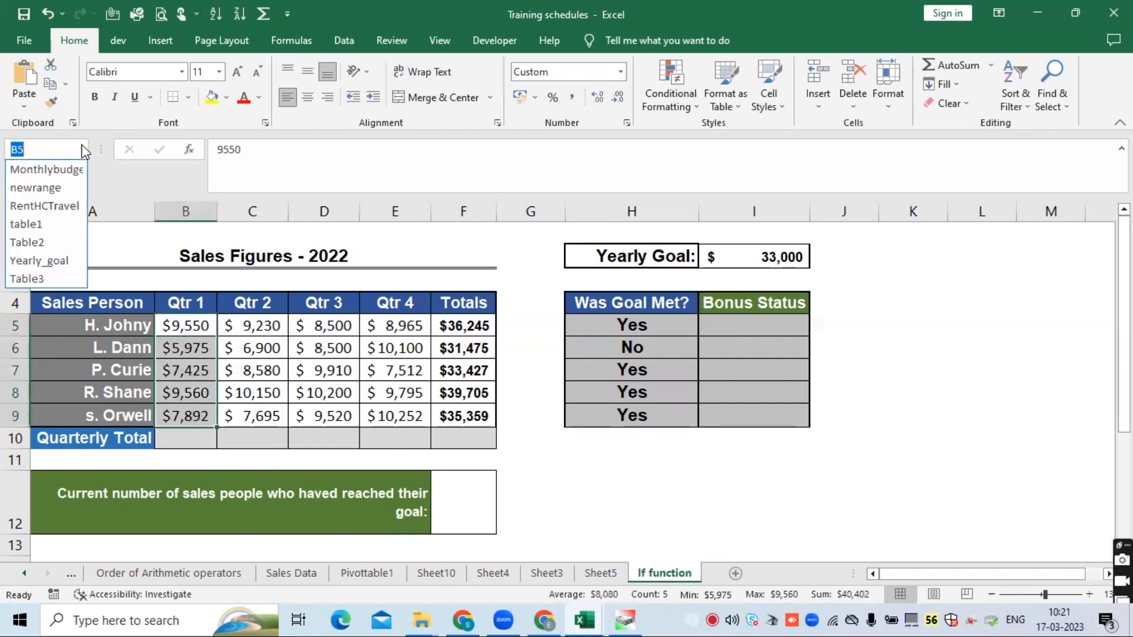
text(qtr1)
key(Return)
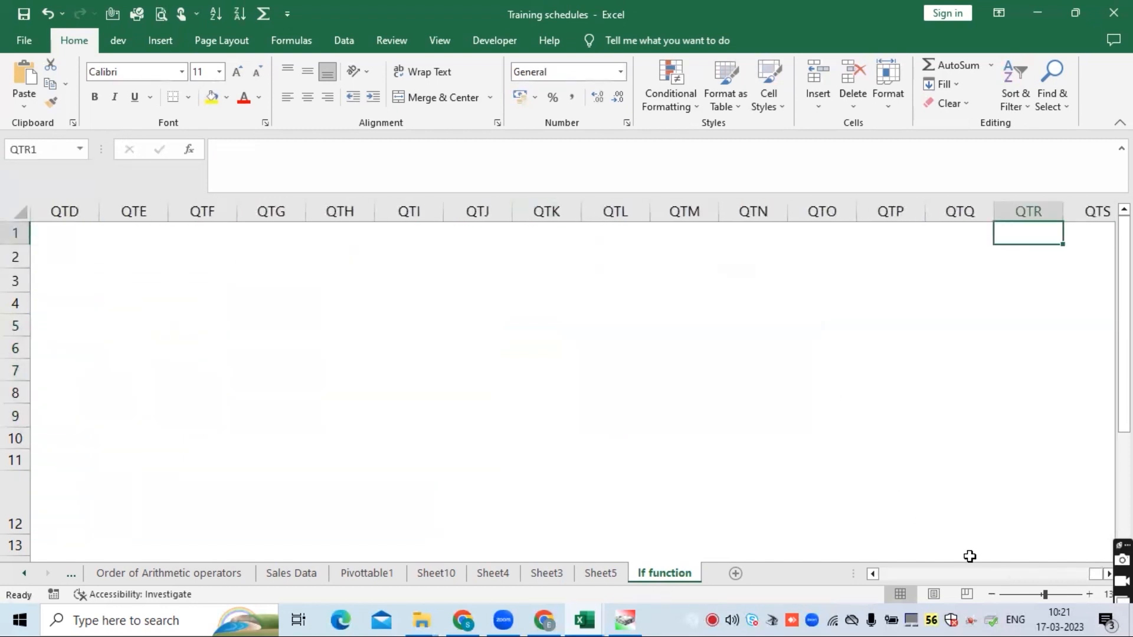
click(1064, 574)
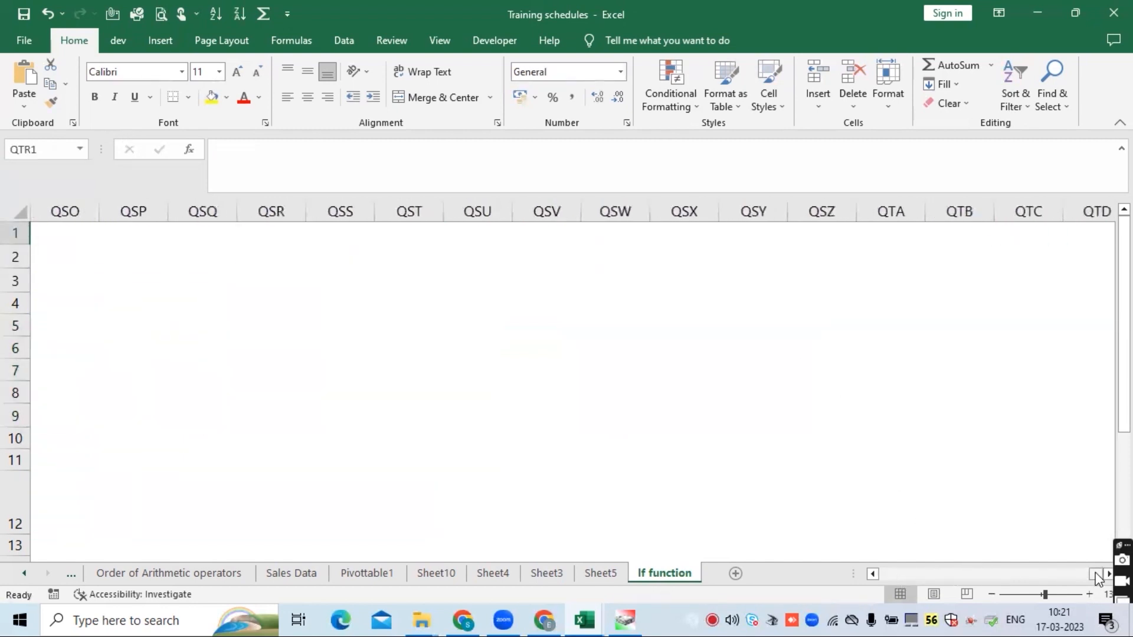
drag(1098, 577, 848, 577)
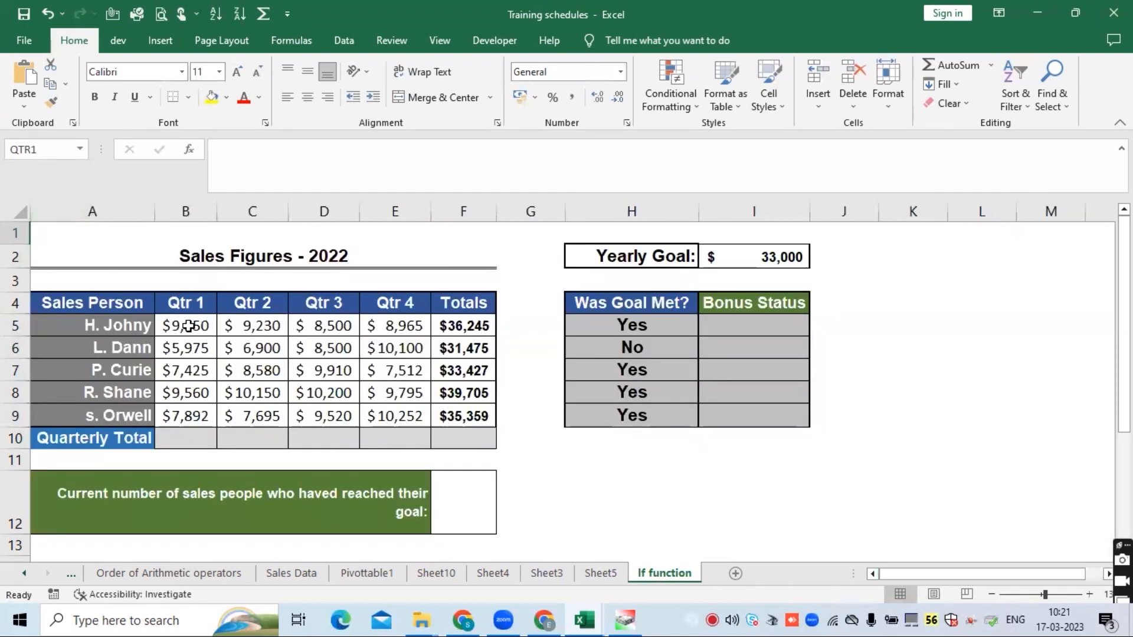
- Name the Qtr 1 range B5:B9 as qtr_1
drag(187, 326, 186, 413)
click(26, 146)
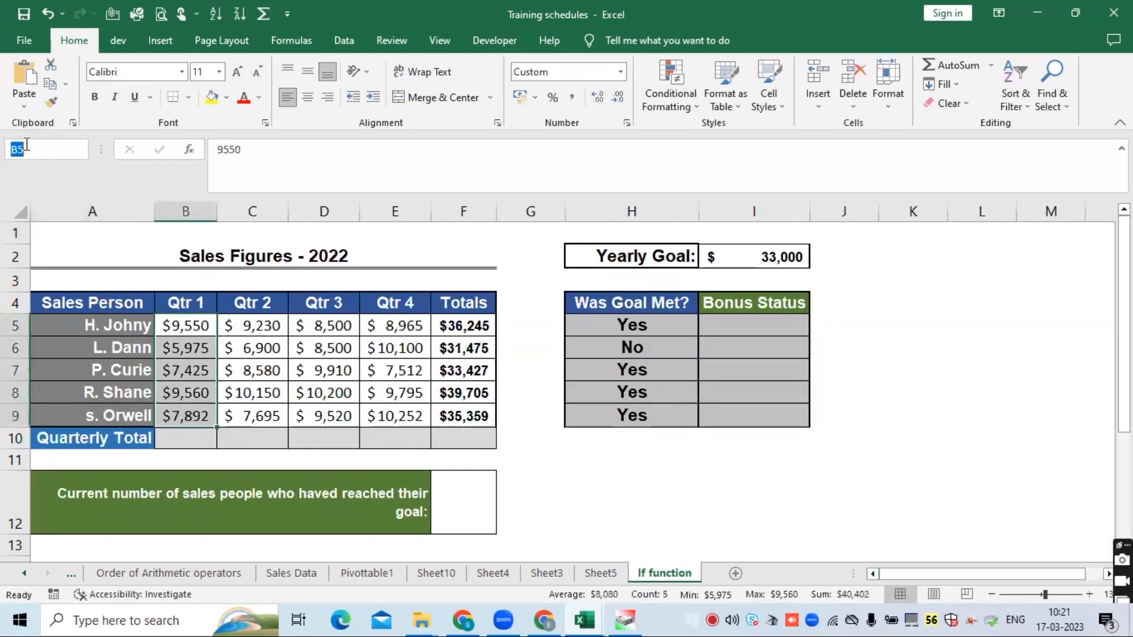
text(qtr_1)
key(Return)
drag(177, 326, 171, 420)
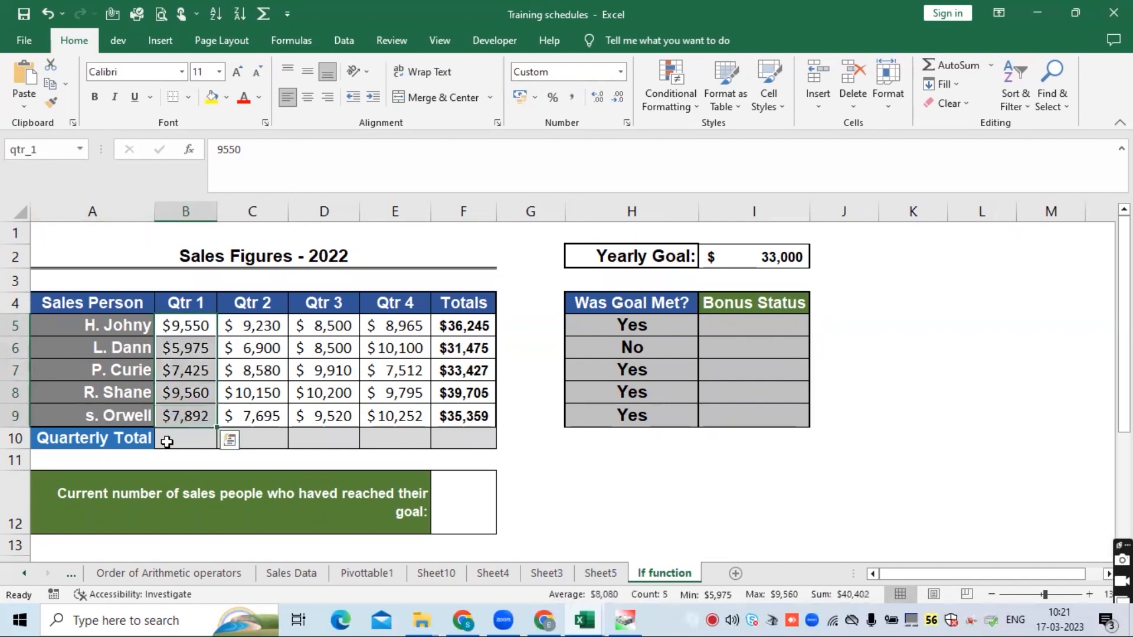
- Enter a SUM formula in B10 that totals the qtr_1 named range
click(187, 440)
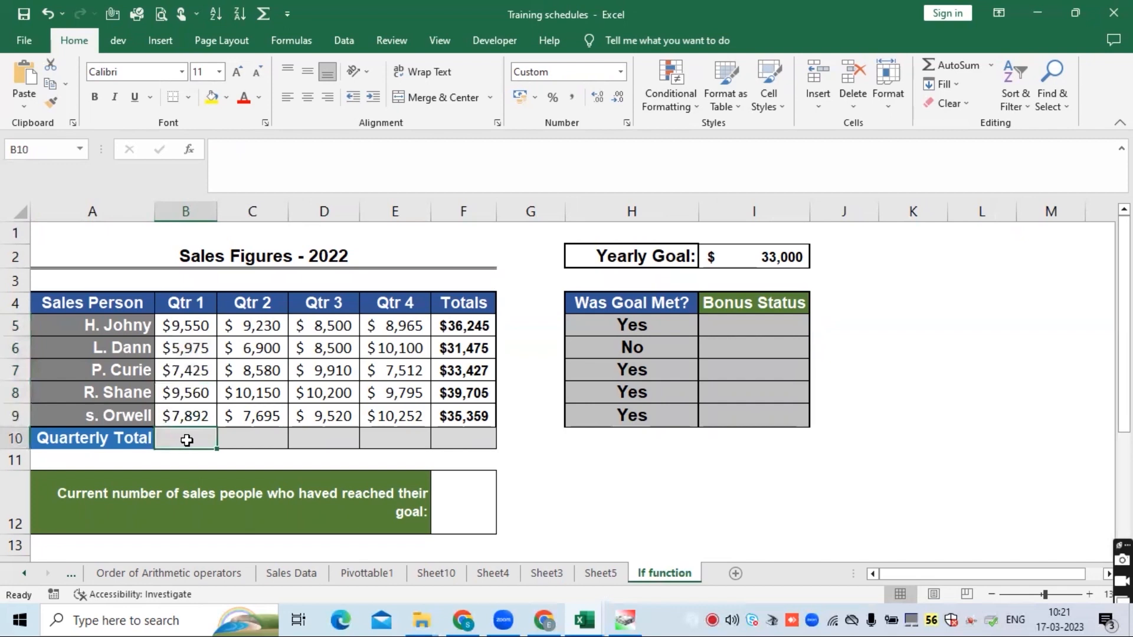
text(=sum)
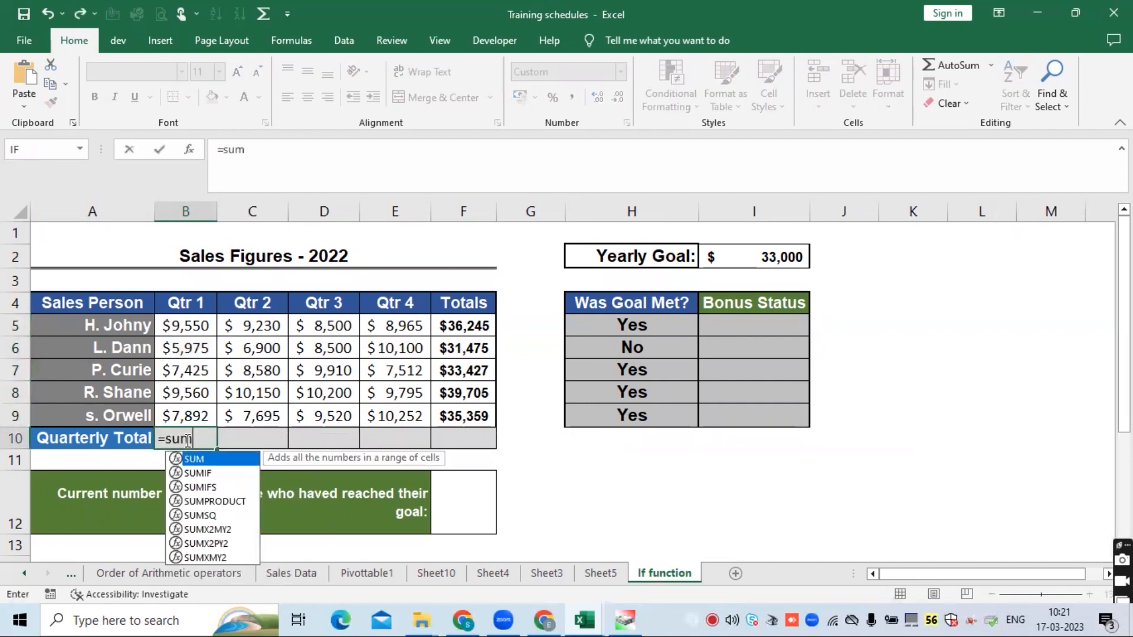
key(Tab)
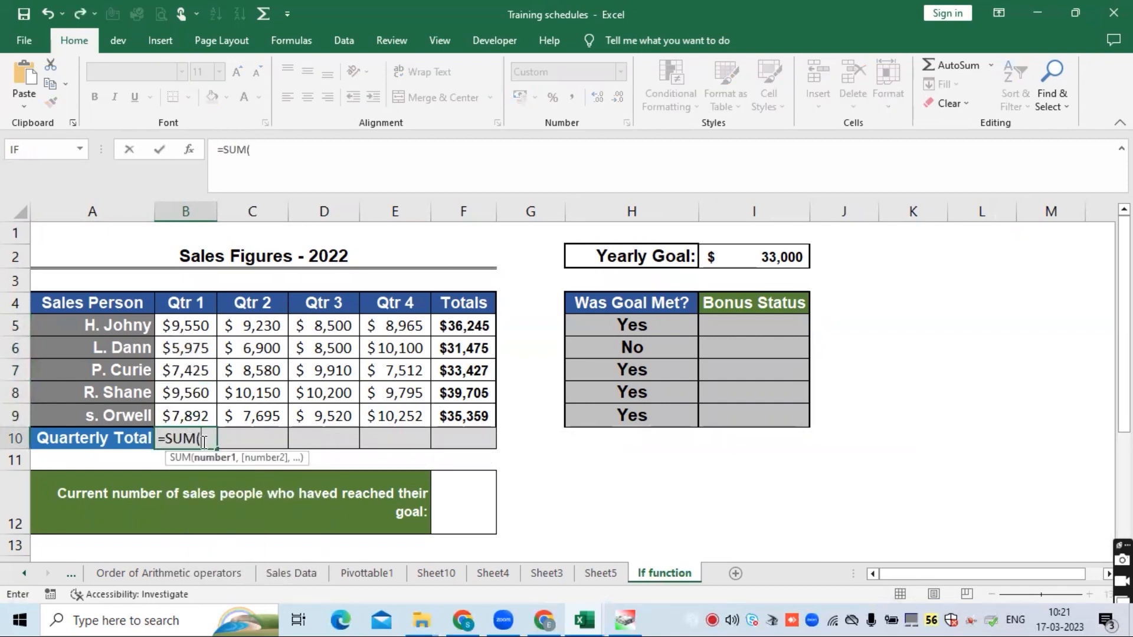
drag(182, 325, 203, 412)
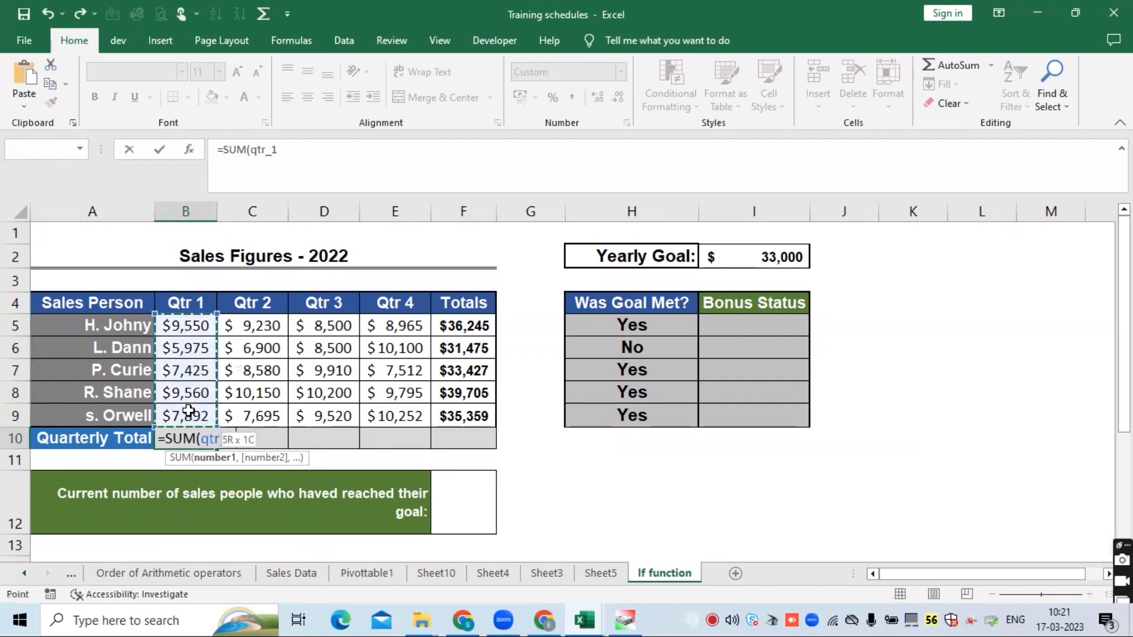
key(Return)
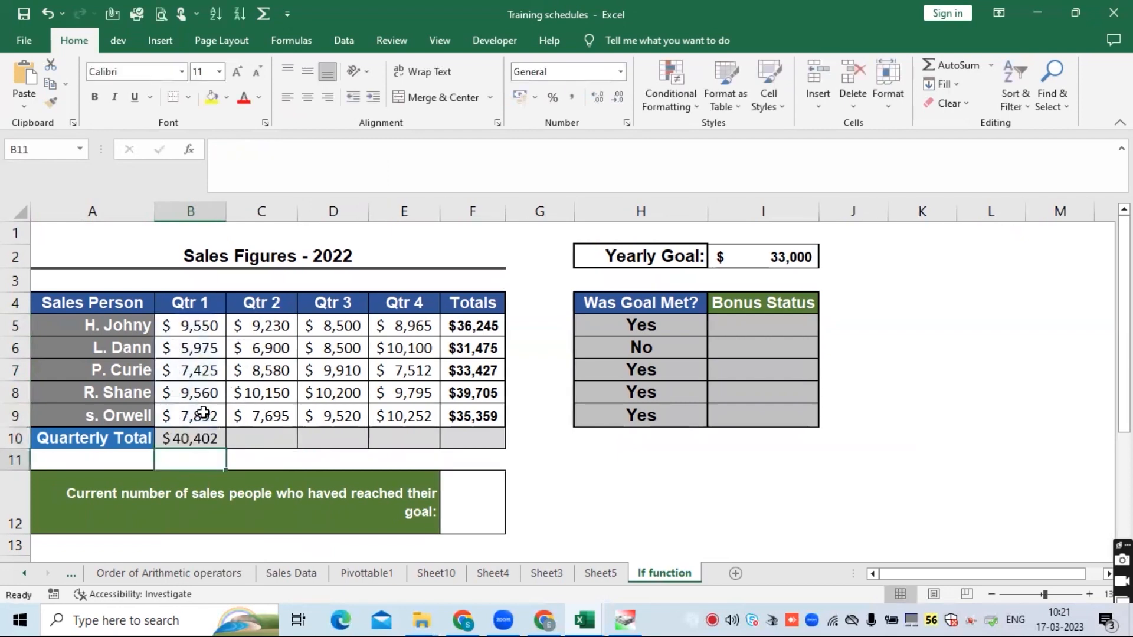
- Copy B10's SUM formula across the Quarterly Total row into C10 through F10
click(202, 437)
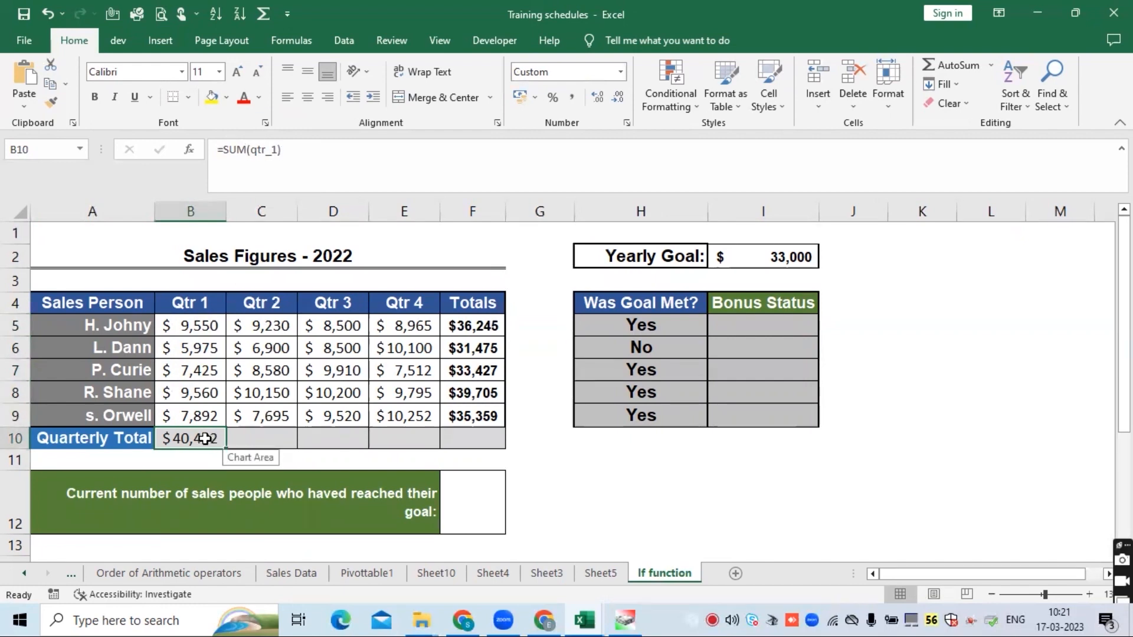
key(ctrl+c)
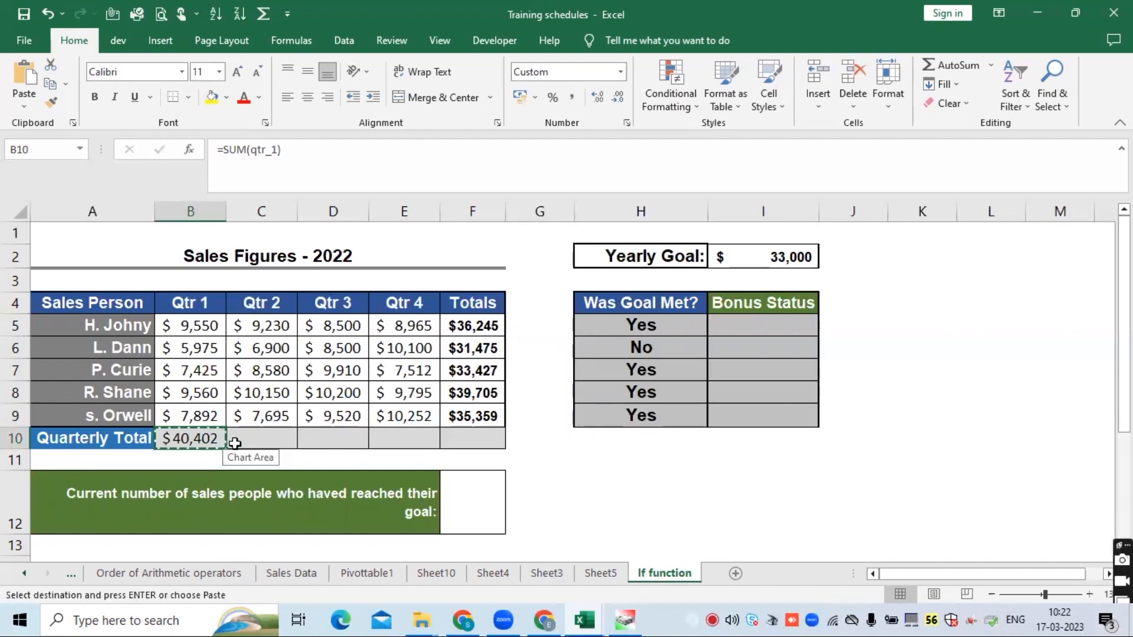
drag(235, 444, 443, 436)
key(ctrl+v)
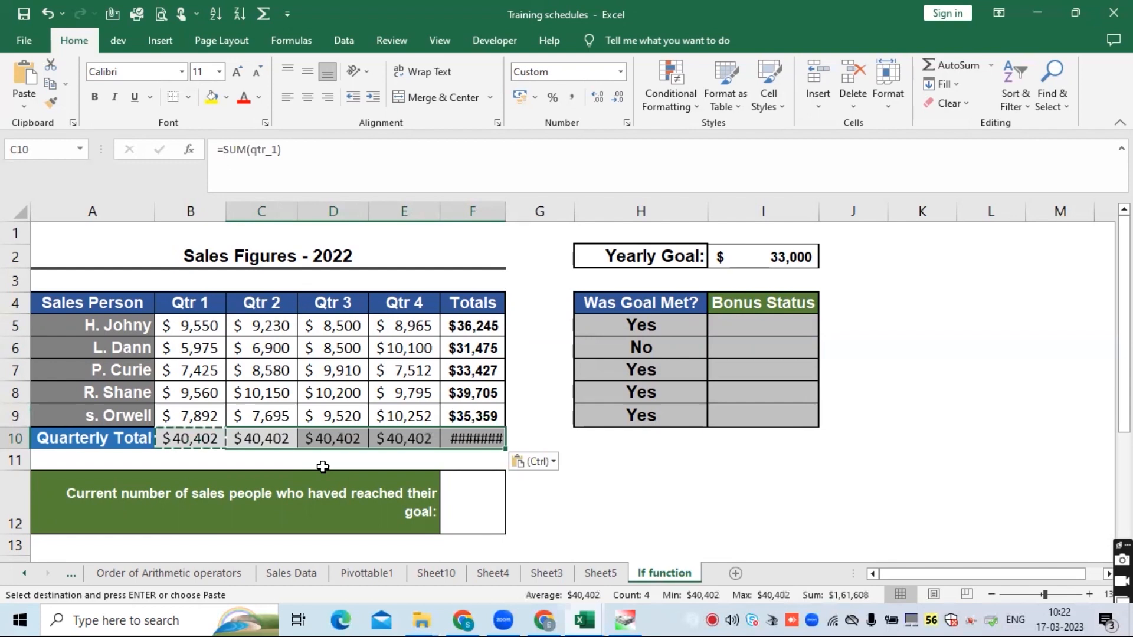
click(263, 437)
- Compare each quarter's and the Totals column's figures against the copied row 10 results
click(190, 436)
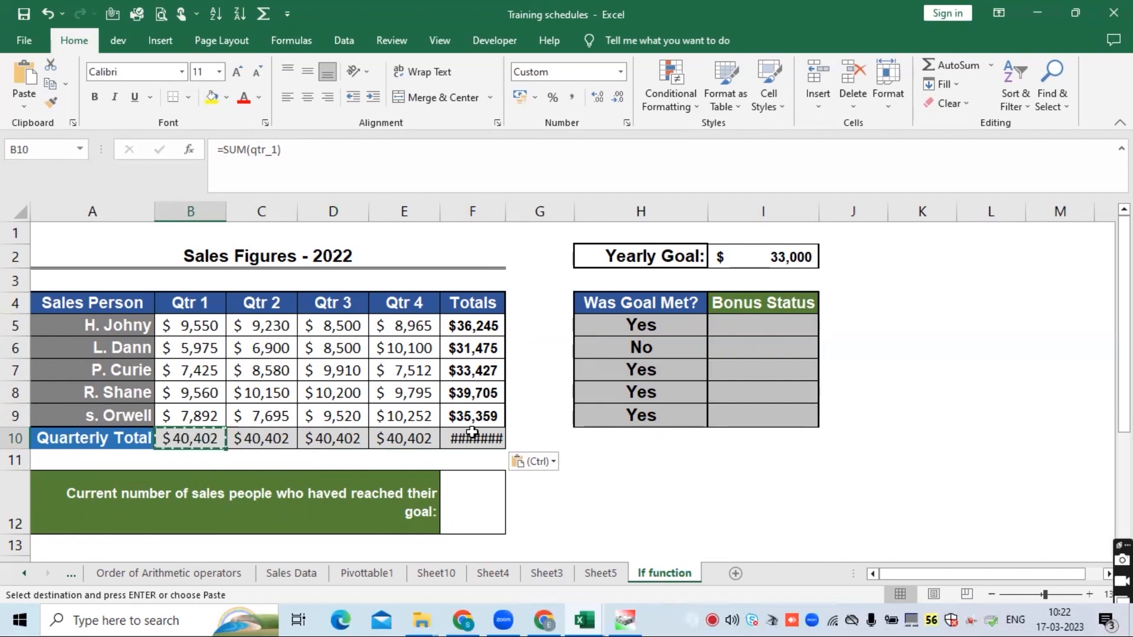
click(248, 441)
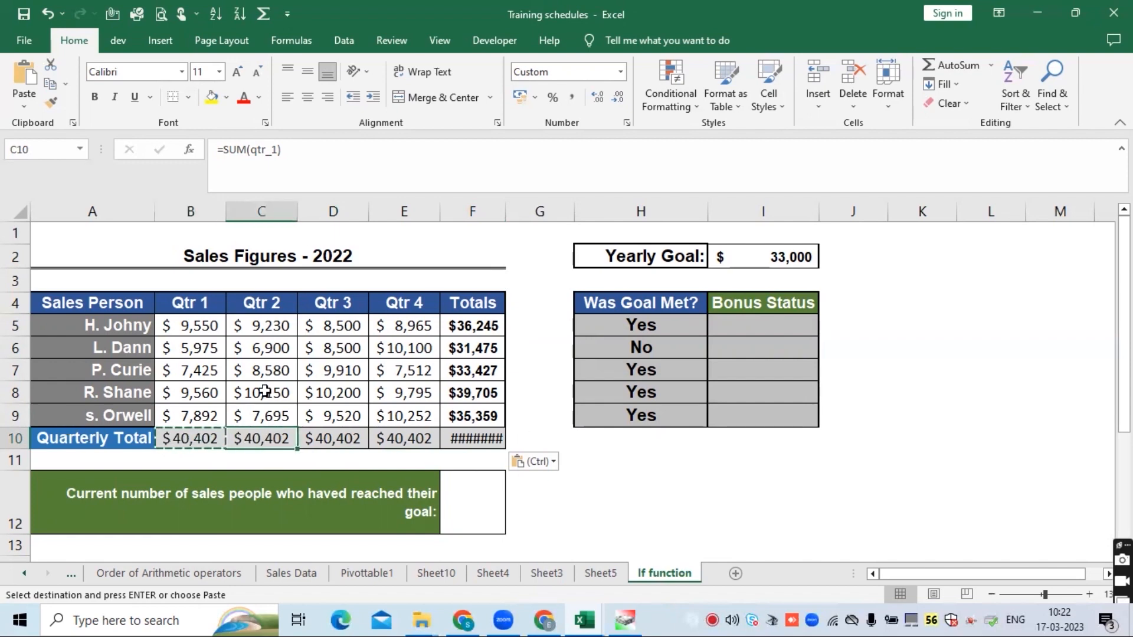
drag(269, 328, 269, 416)
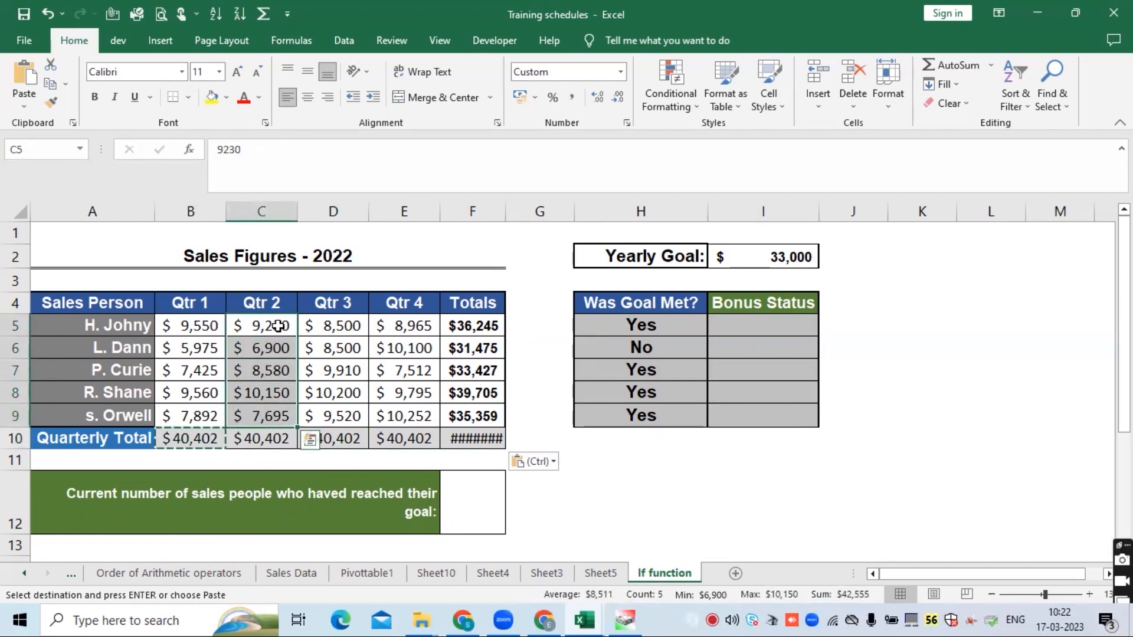
drag(330, 326, 349, 412)
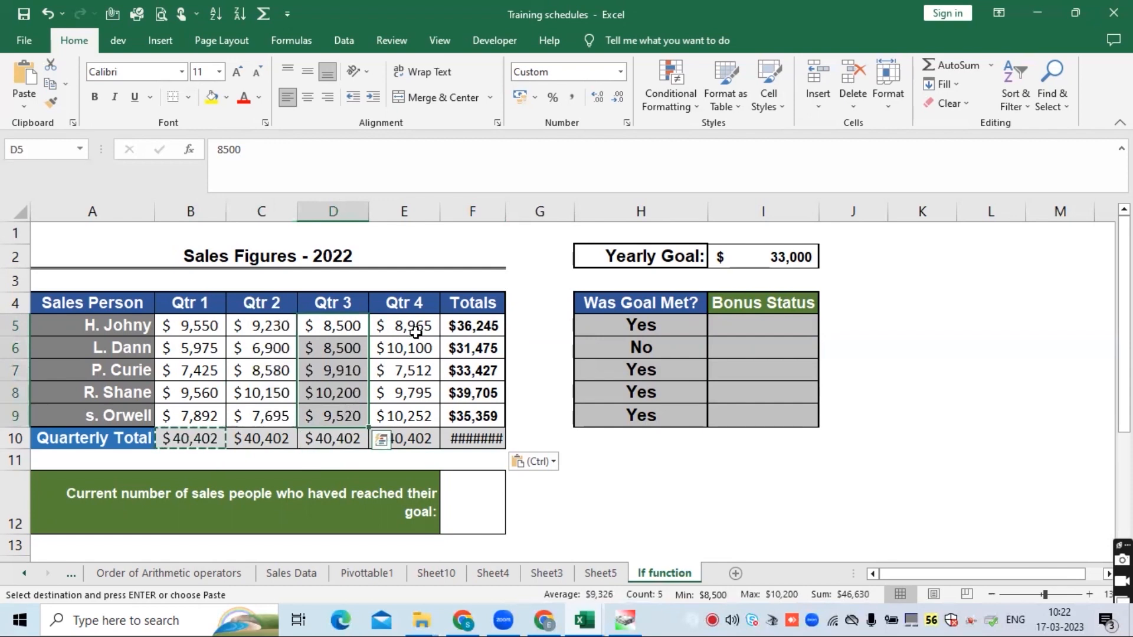
drag(413, 326, 401, 416)
drag(474, 326, 477, 416)
- Autofit the width of the Totals column F
double_click(505, 205)
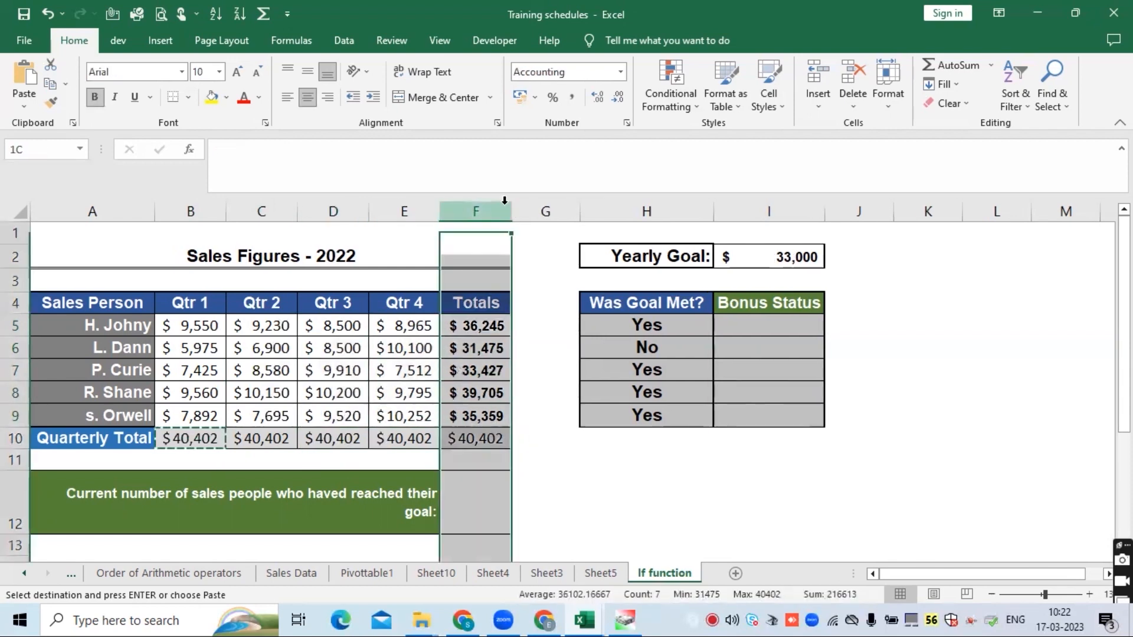
click(236, 439)
click(15, 439)
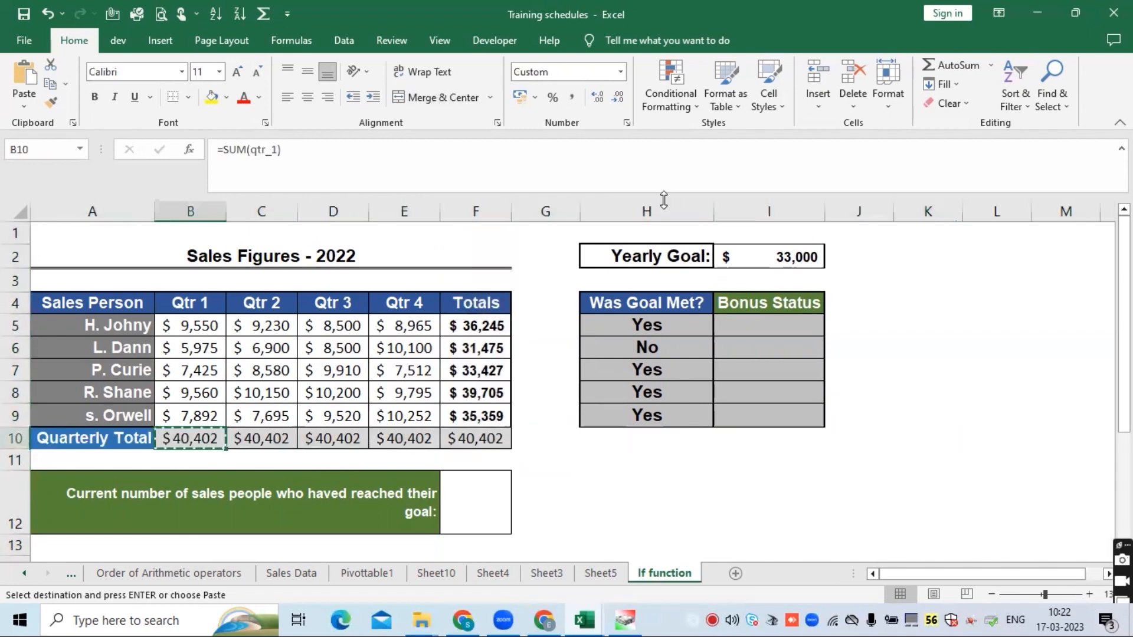
- Examine the qtr_1 reference inside B10's SUM formula
click(650, 212)
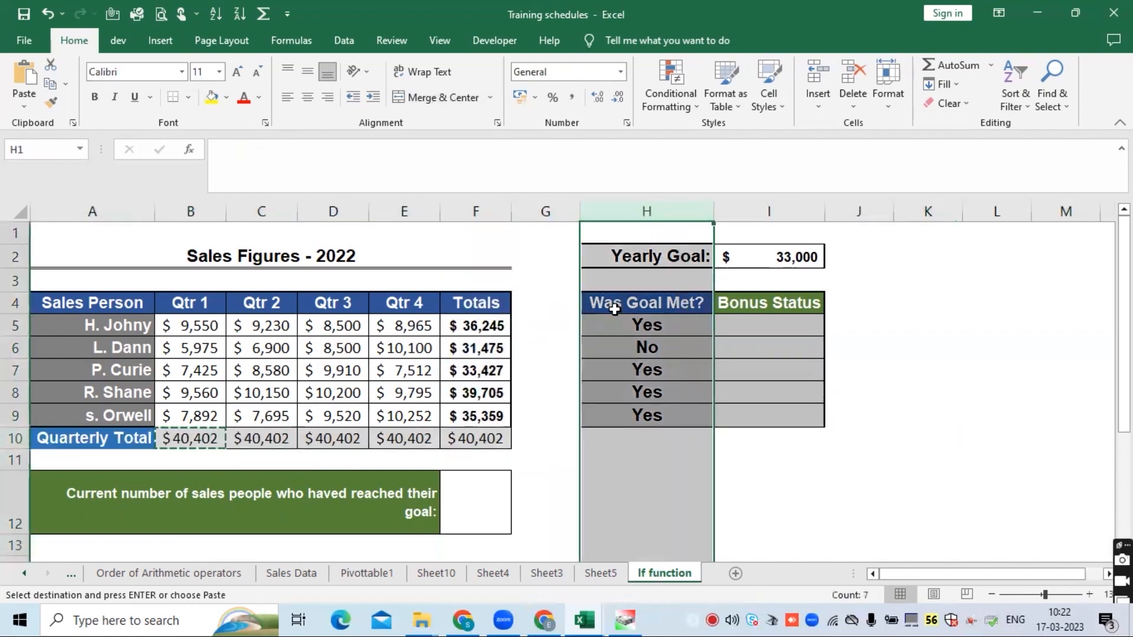
click(643, 323)
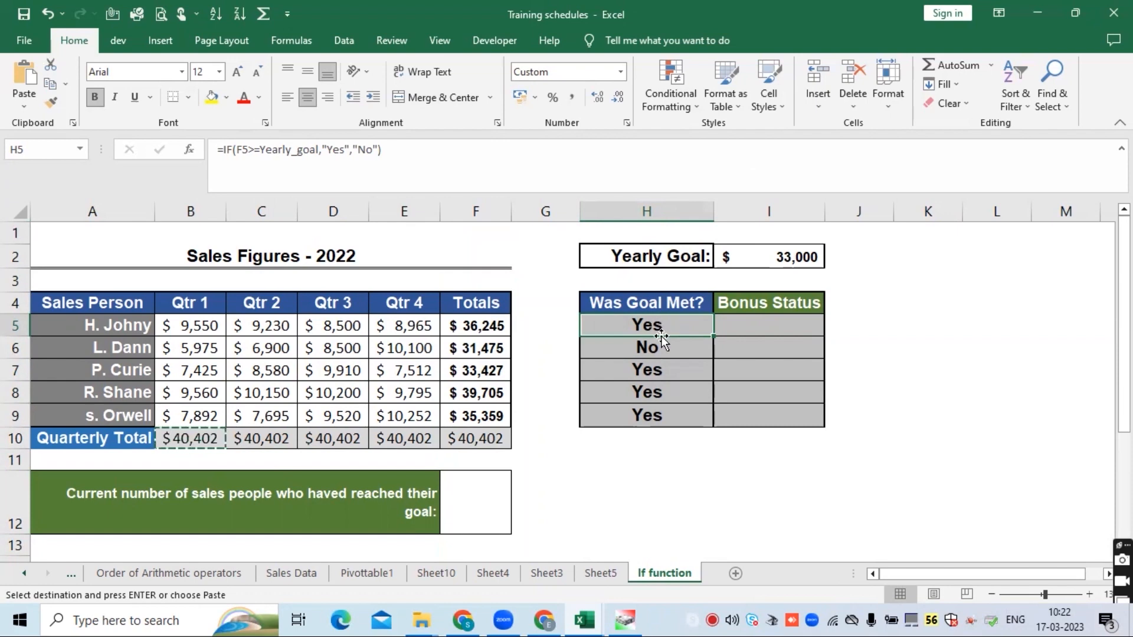
click(210, 438)
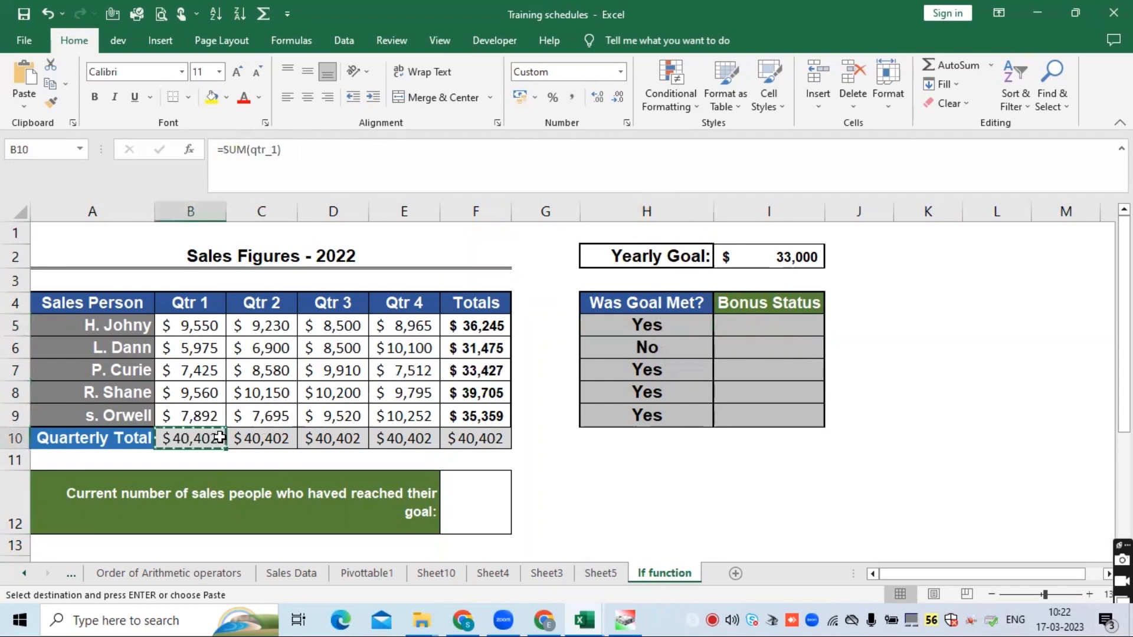
click(278, 152)
drag(278, 152, 250, 152)
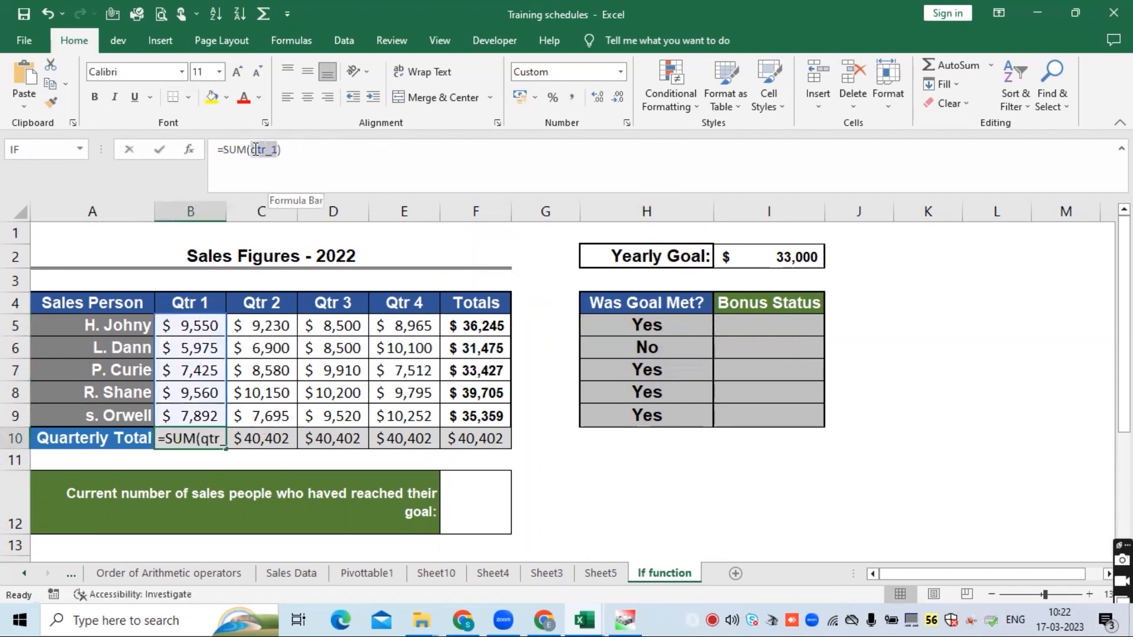
- Inspect the cells covered by the qtr_1 name in B10's SUM formula and copy B10
drag(187, 319, 198, 413)
key(Return)
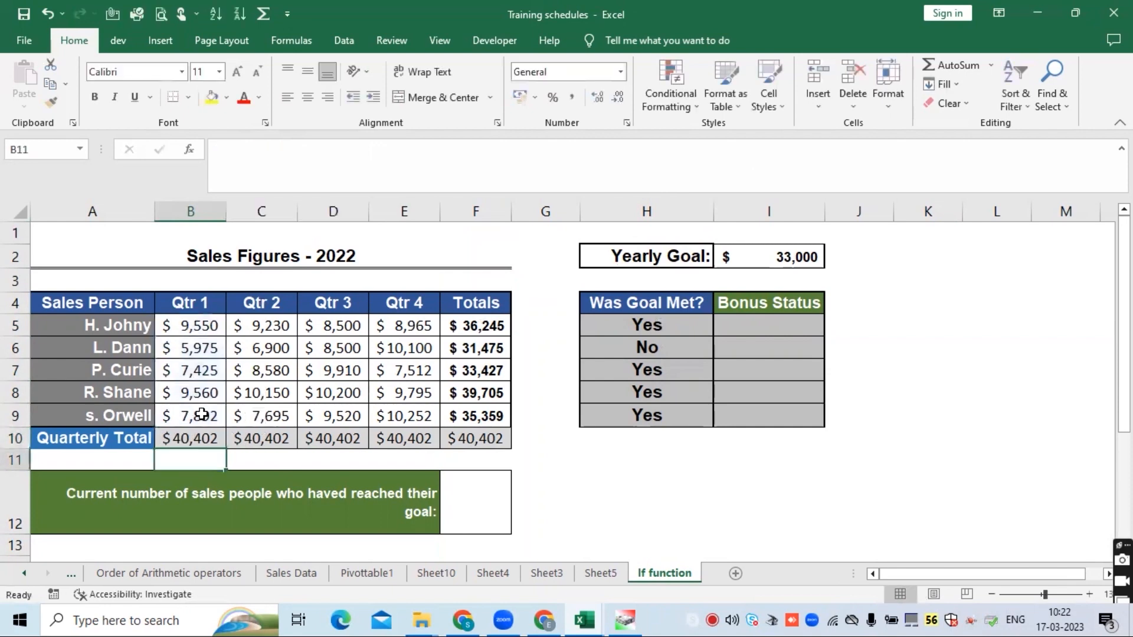
click(202, 436)
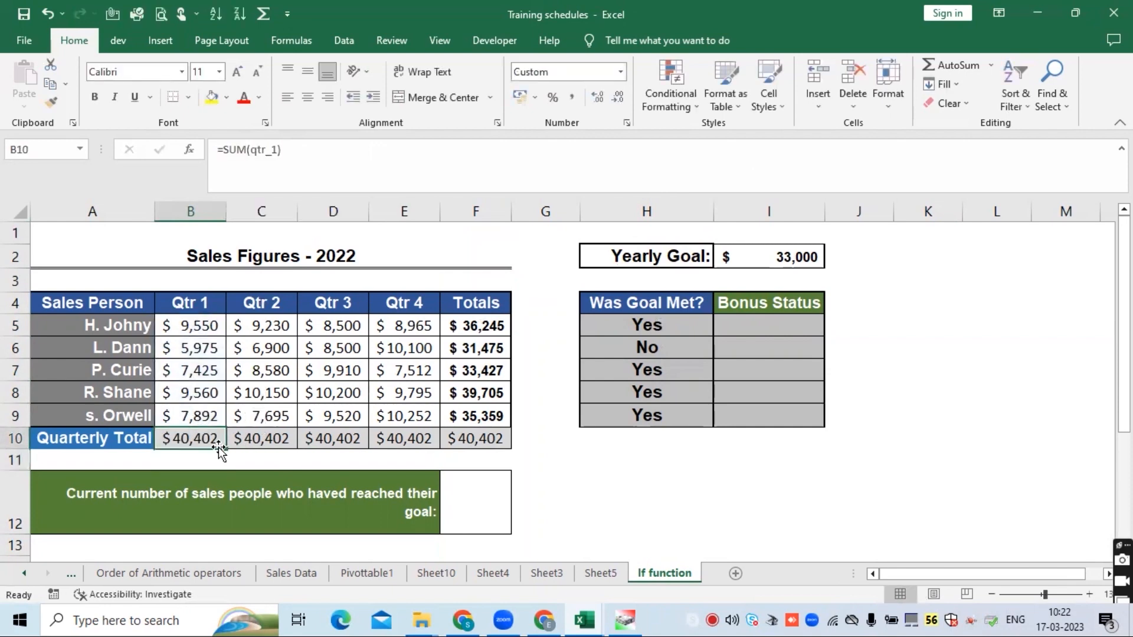
click(241, 440)
click(269, 426)
click(229, 441)
click(209, 441)
key(ctrl+c)
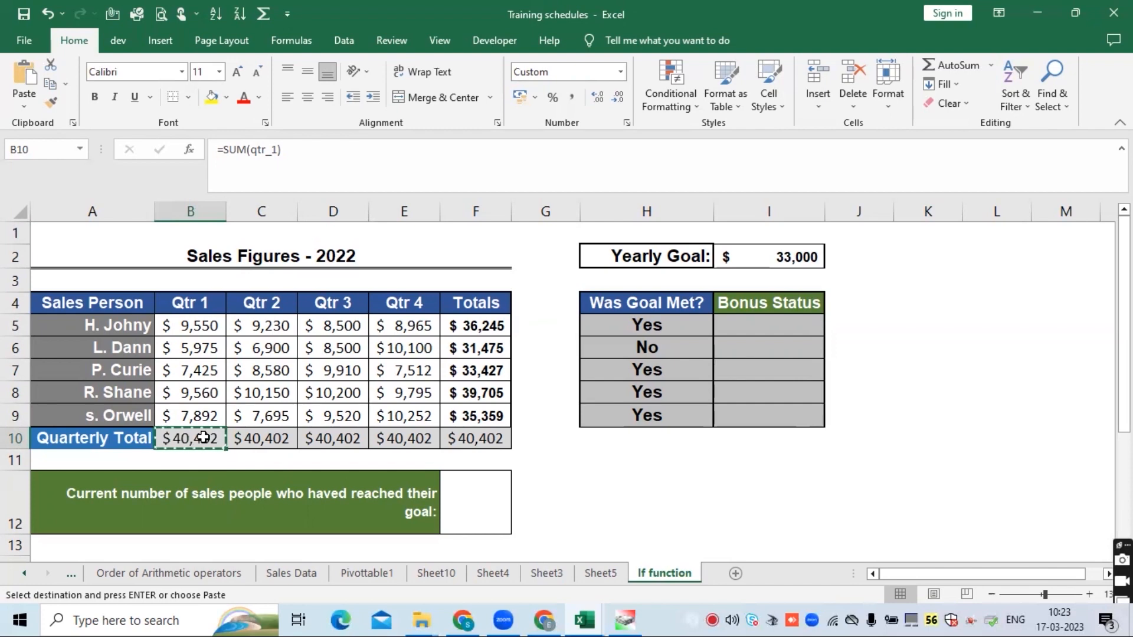
- Edit the qtr_1 named range in Name Manager so it refers to B5:C9
click(343, 40)
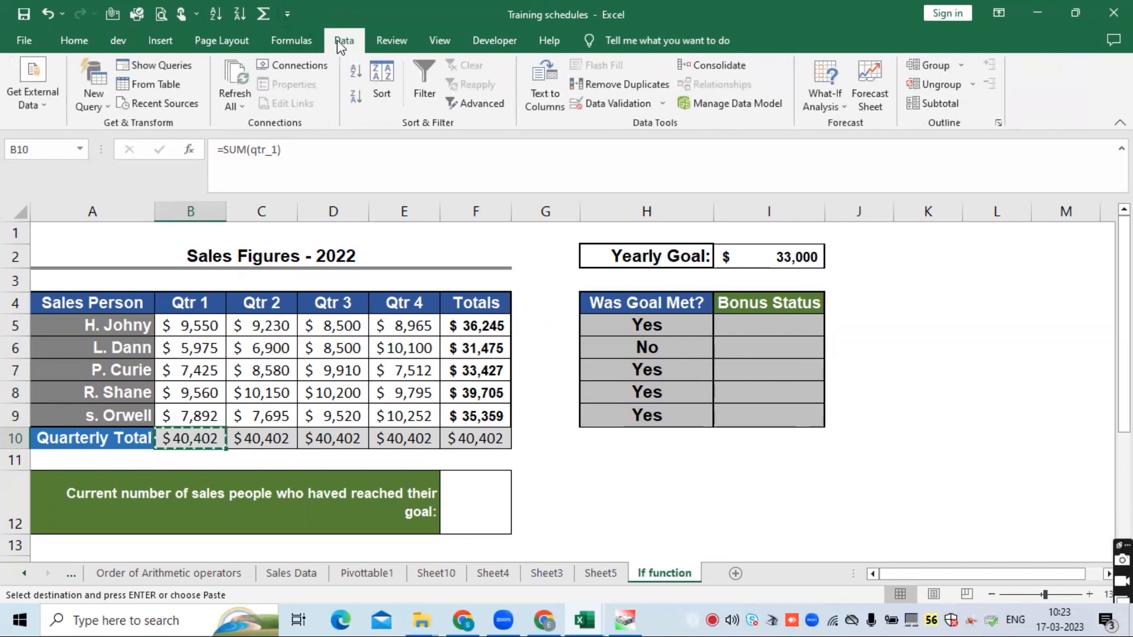
click(291, 42)
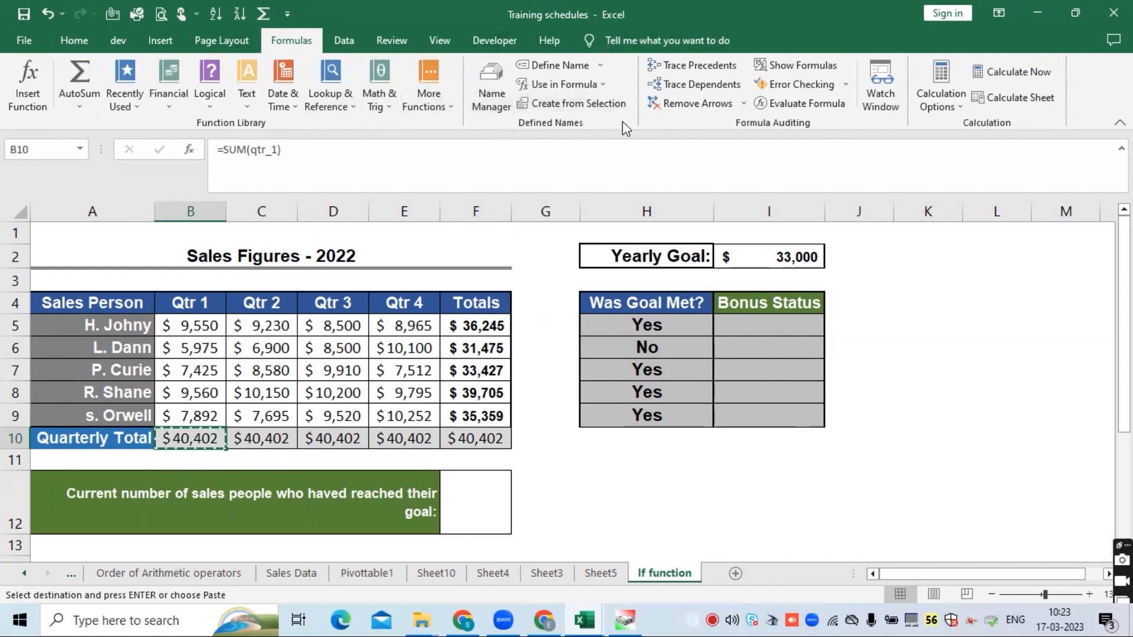
click(492, 95)
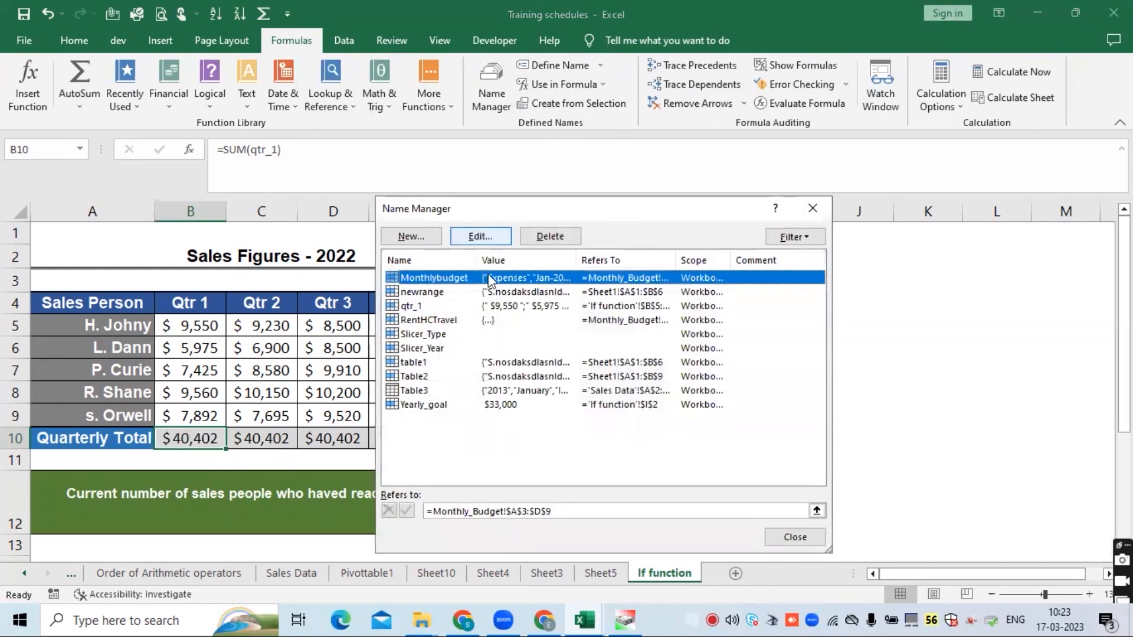
click(412, 307)
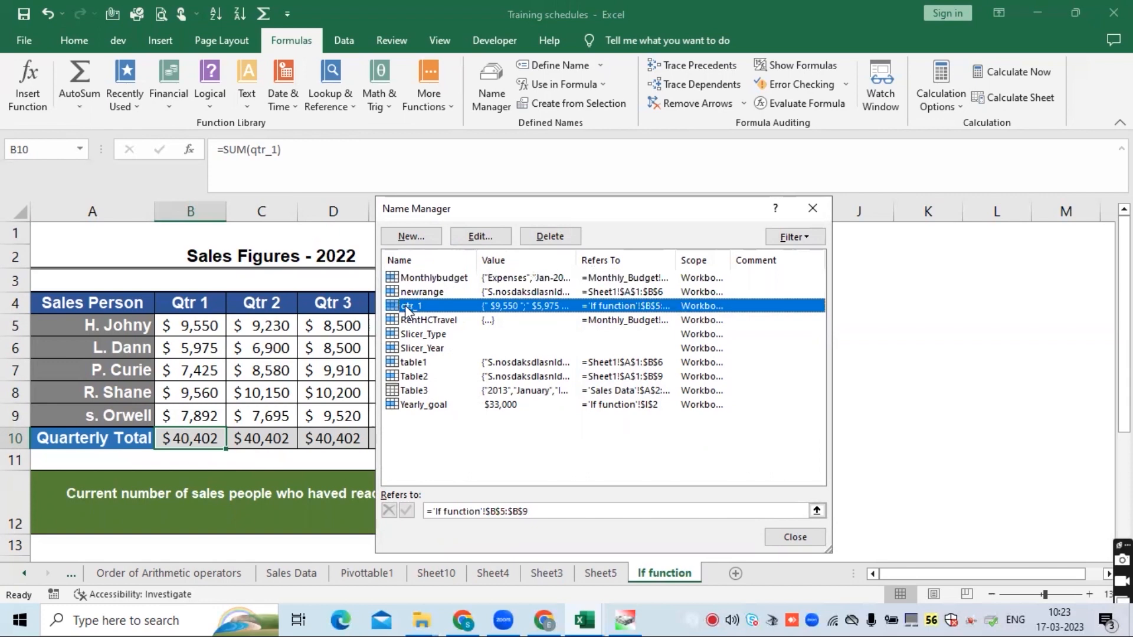
click(486, 237)
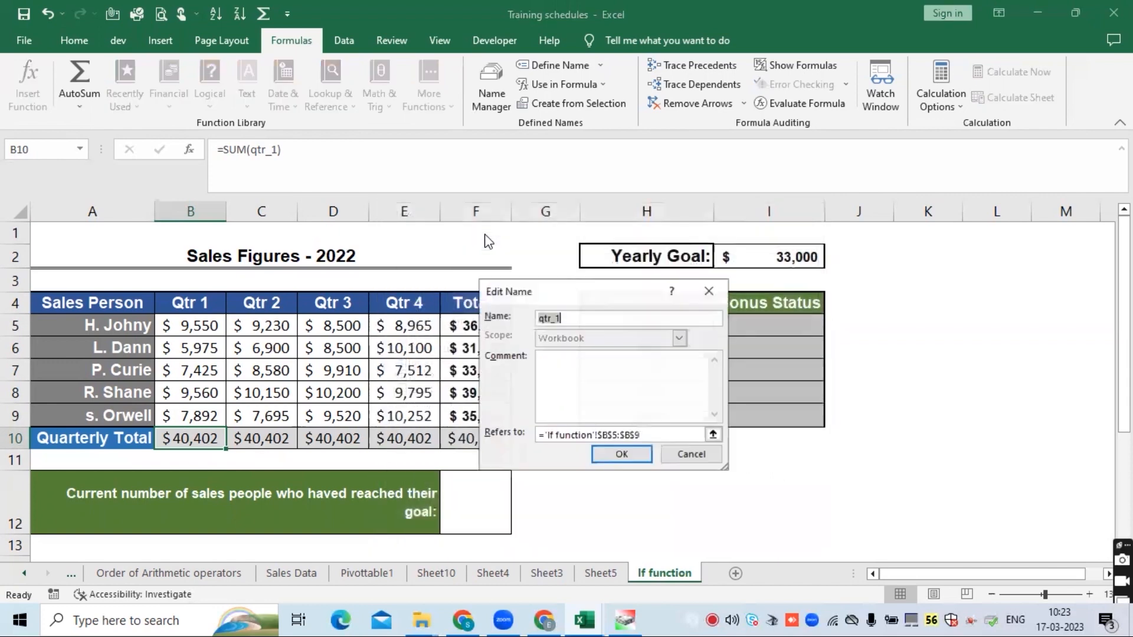
click(622, 434)
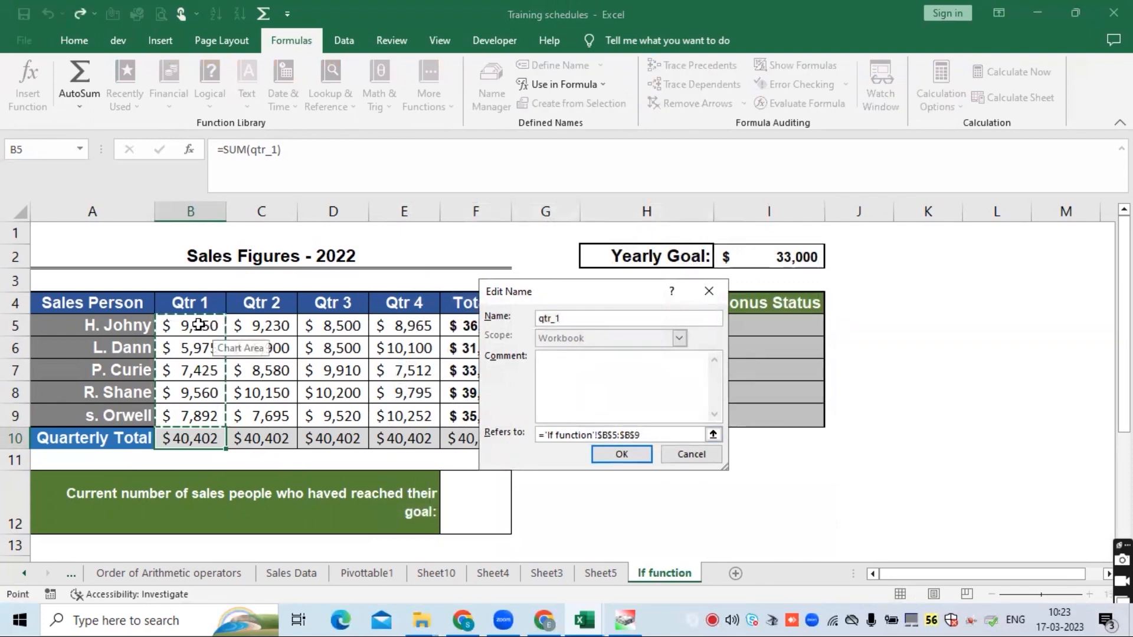
drag(213, 336, 265, 417)
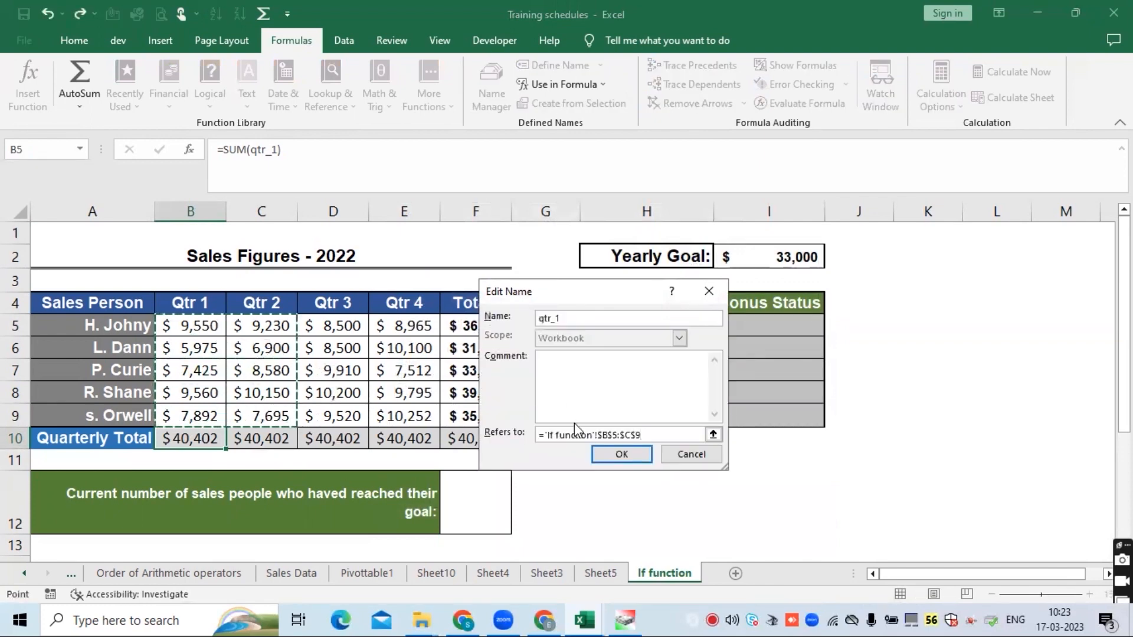
click(621, 455)
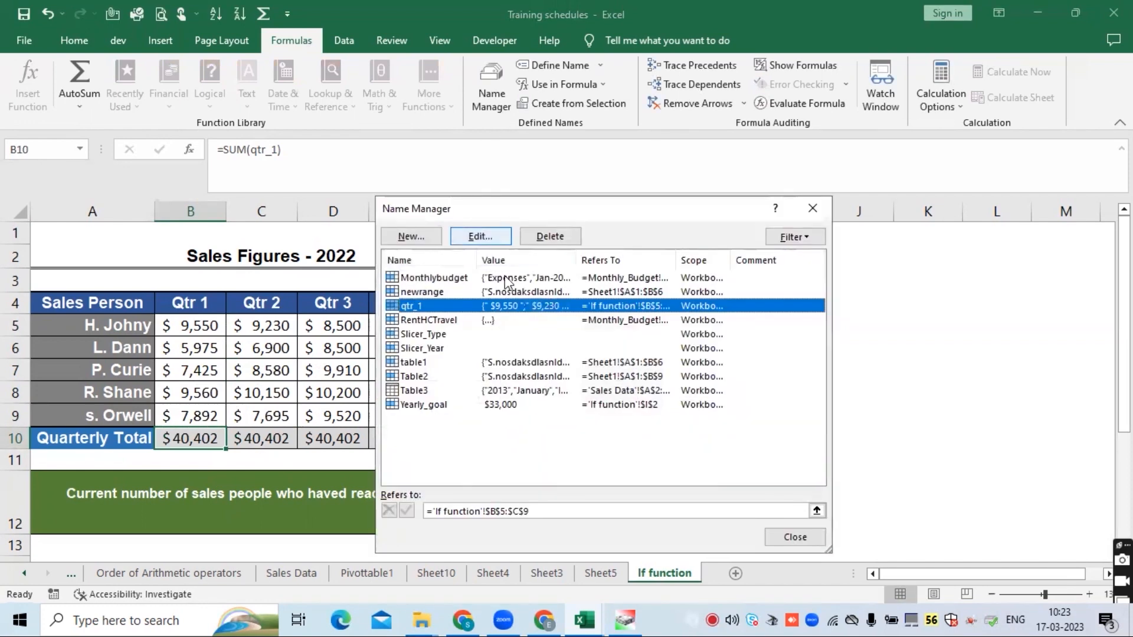
- Delete the qtr_1 name from Name Manager and close the dialog
click(550, 236)
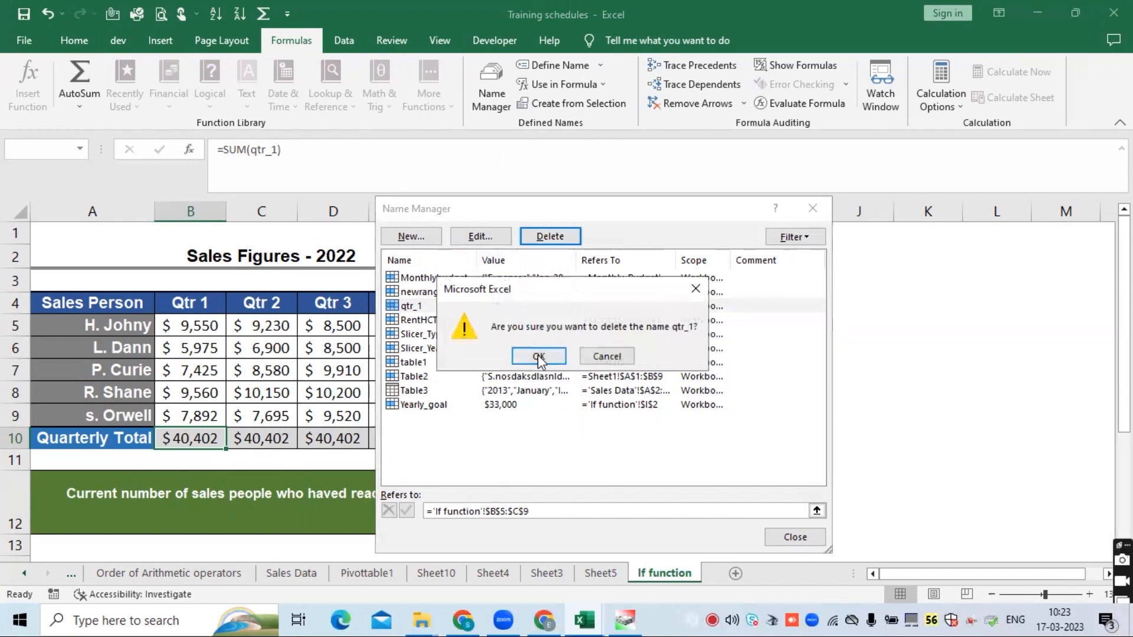
click(537, 355)
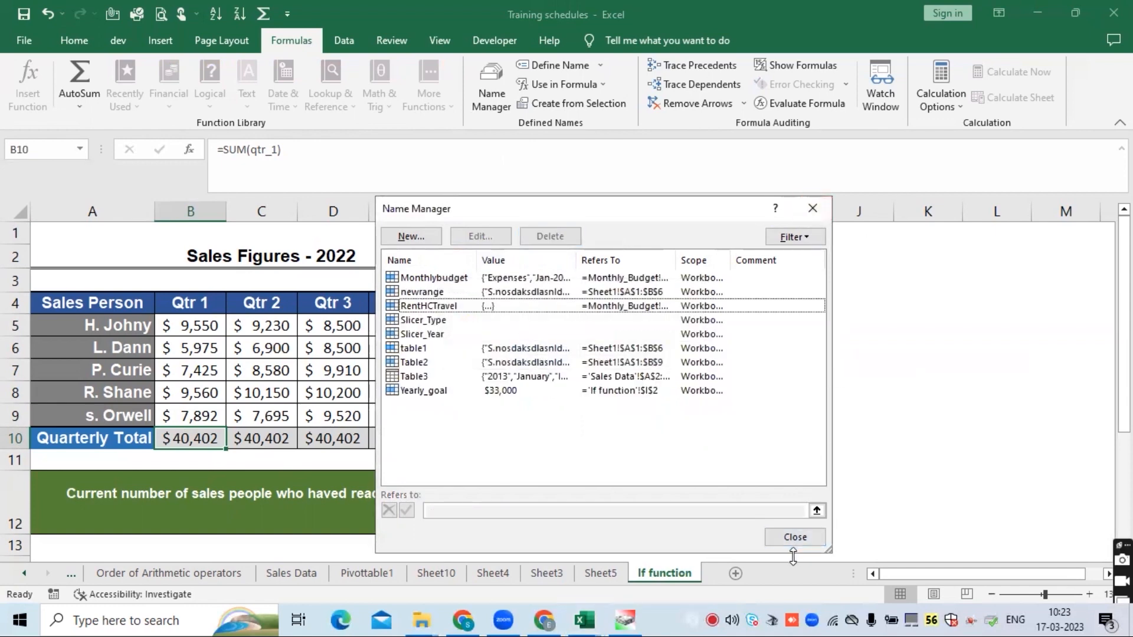
click(794, 537)
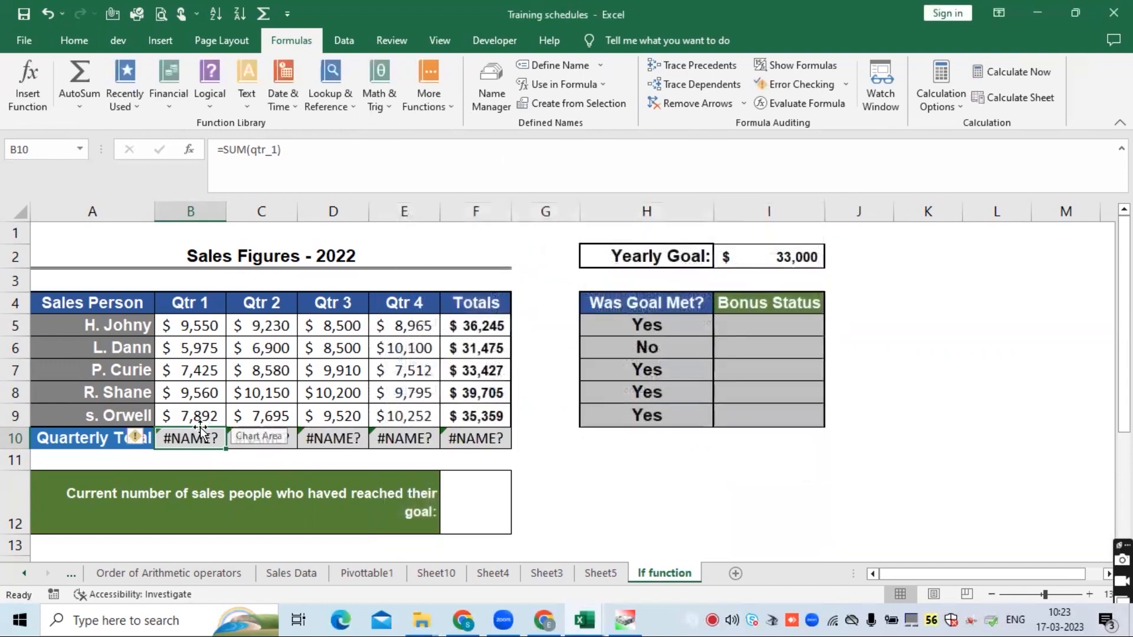
- Re-enter the Qtr 1 quarterly total in B10 as =SUM(B5:B9)
text(=su)
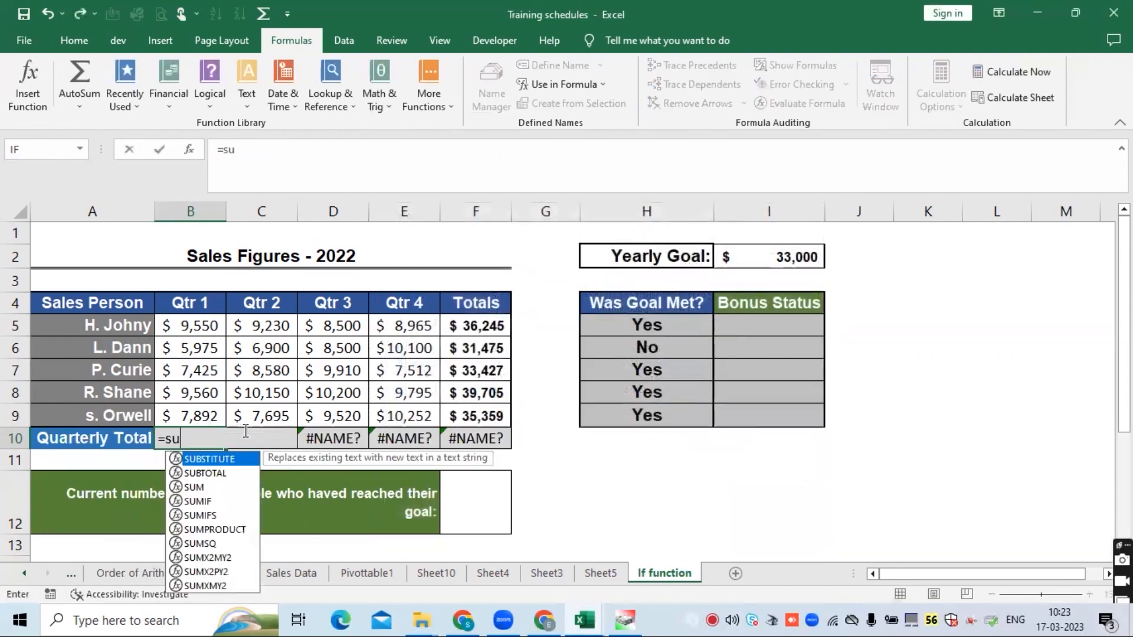
key(Tab)
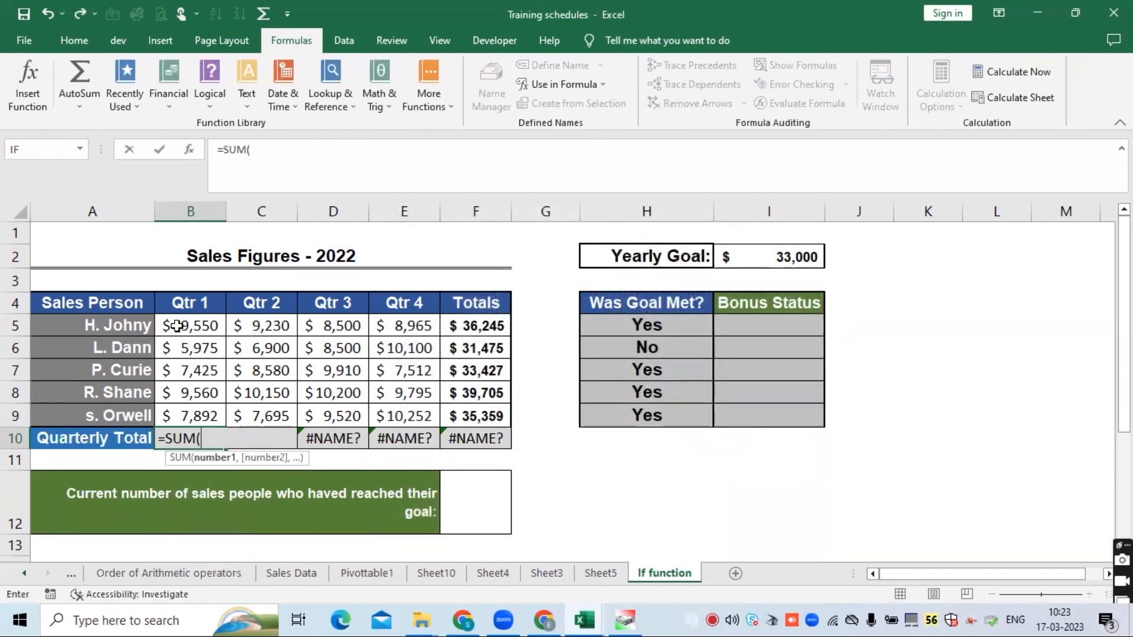
drag(176, 325, 198, 412)
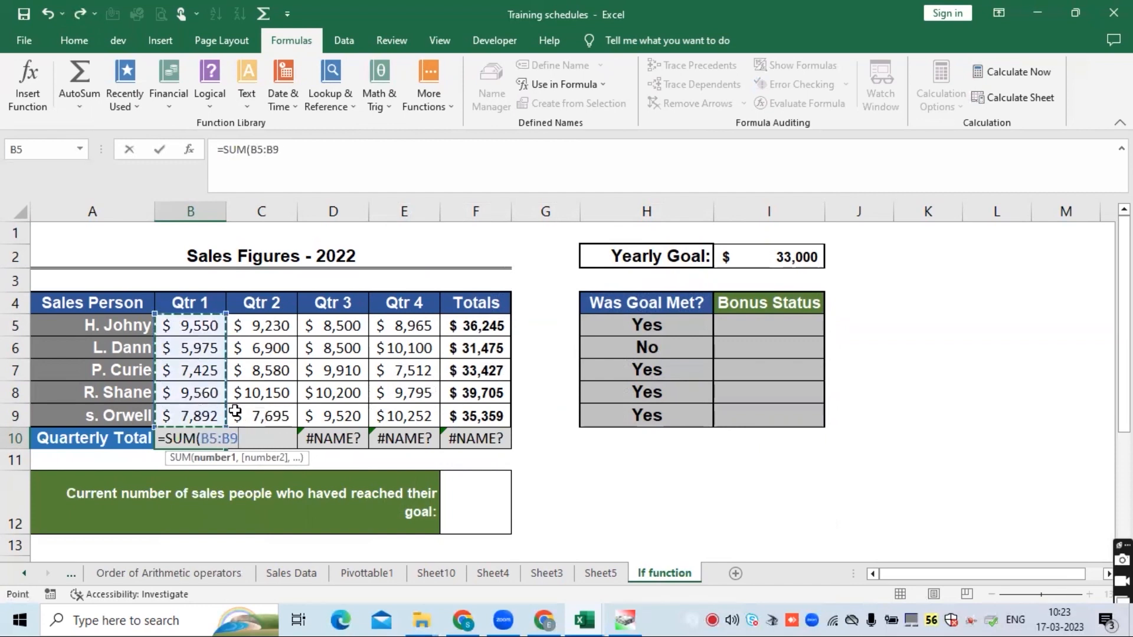
key(Return)
- Copy B10's SUM formula across the Quarterly Total row into C10 through F10
key(Up)
key(ctrl+c)
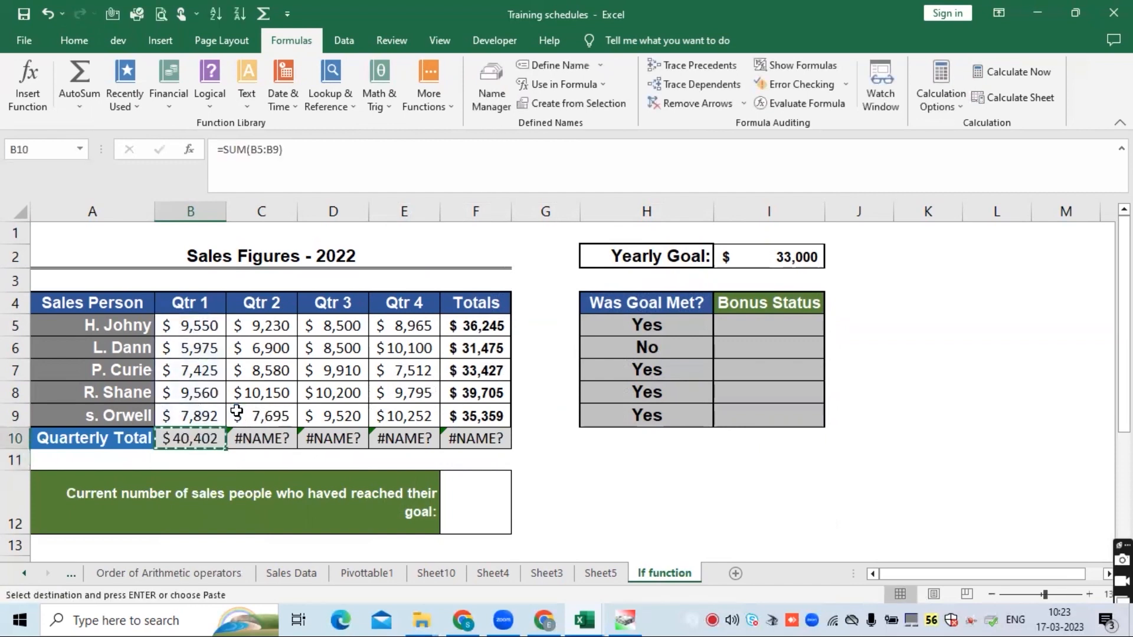
key(shift+Right)
key(shift+Right)
key(shift+Right)
key(shift+Right)
key(ctrl+v)
key(ctrl+v)
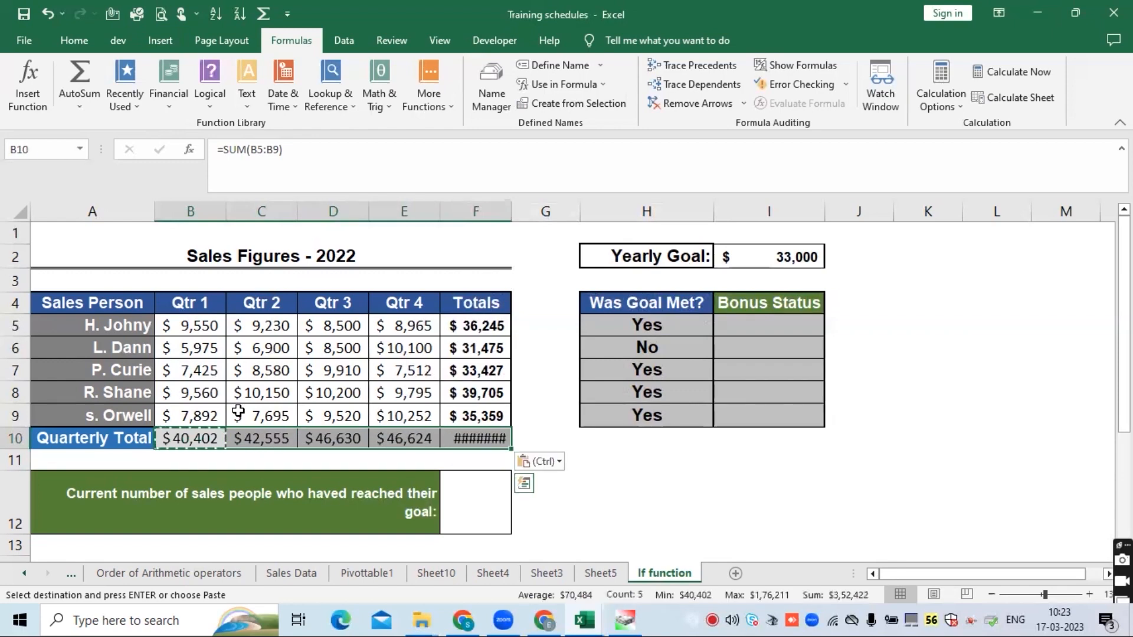
- Autofit column F so the Quarterly Total in F10 fits
double_click(507, 211)
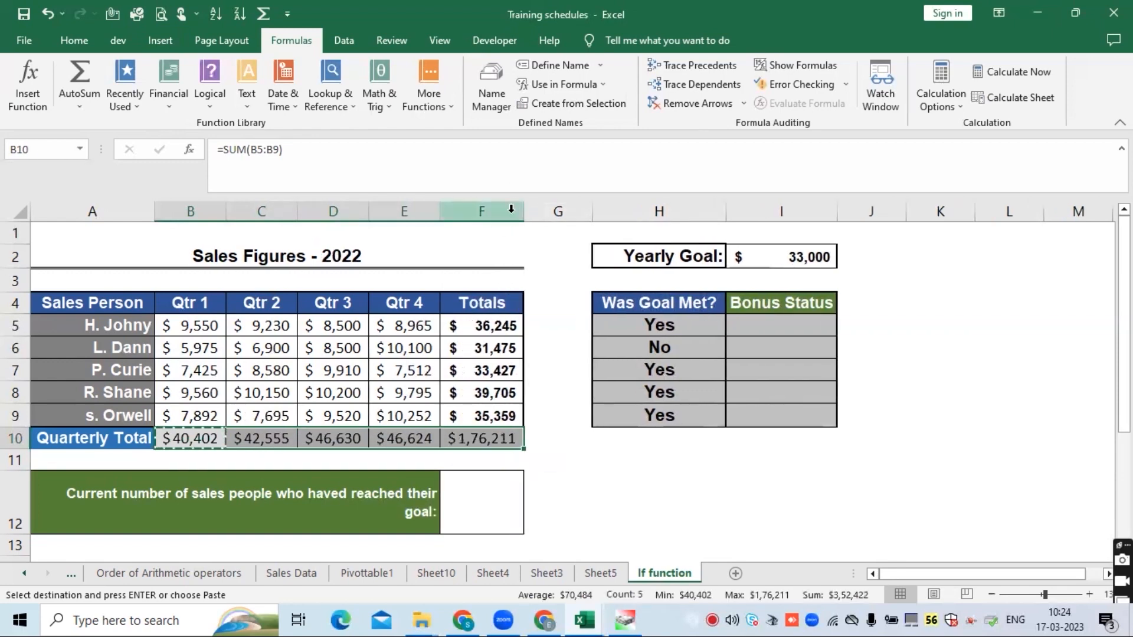
click(505, 436)
click(272, 435)
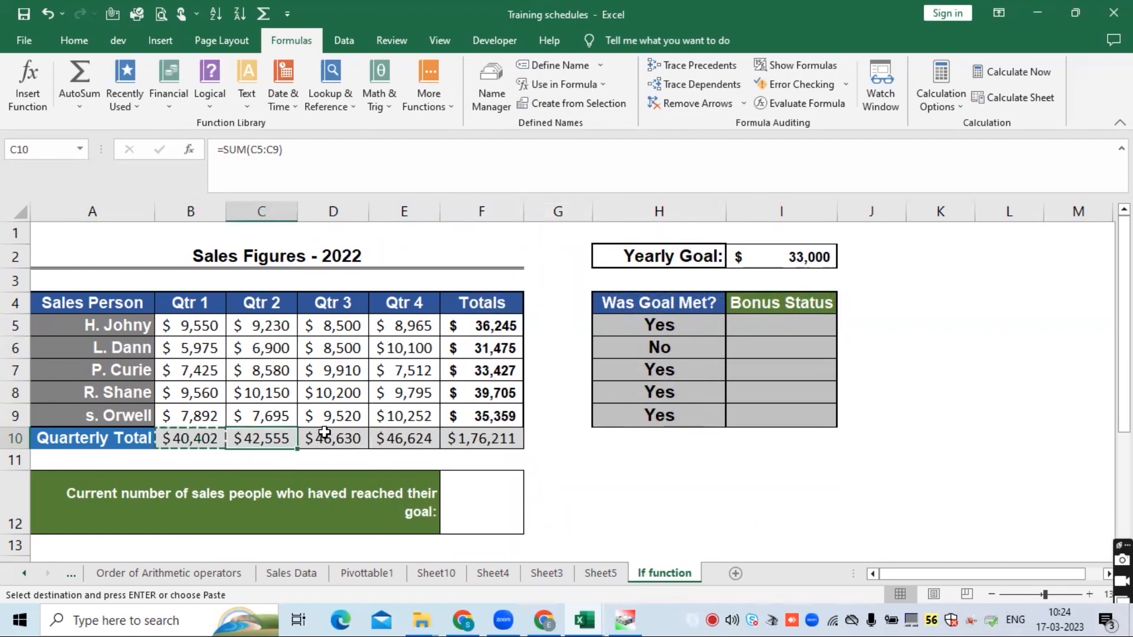
- Review the IF formulas in the Was Goal Met? cells H5:H9 and the SUM formula in B10
click(12, 440)
click(630, 327)
click(659, 211)
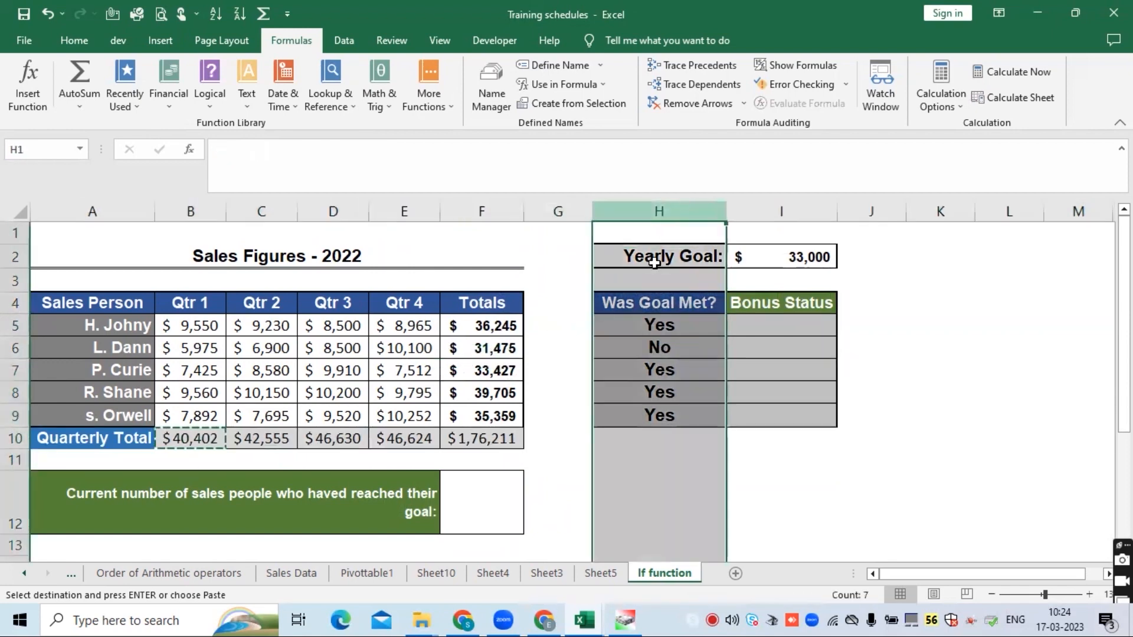
click(643, 324)
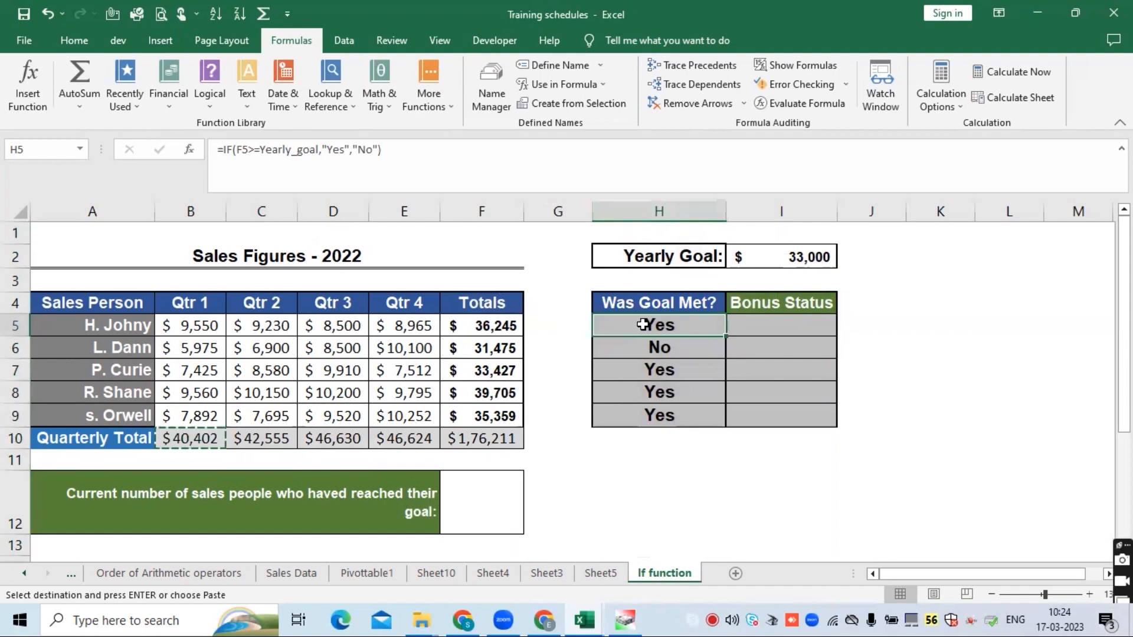
click(691, 346)
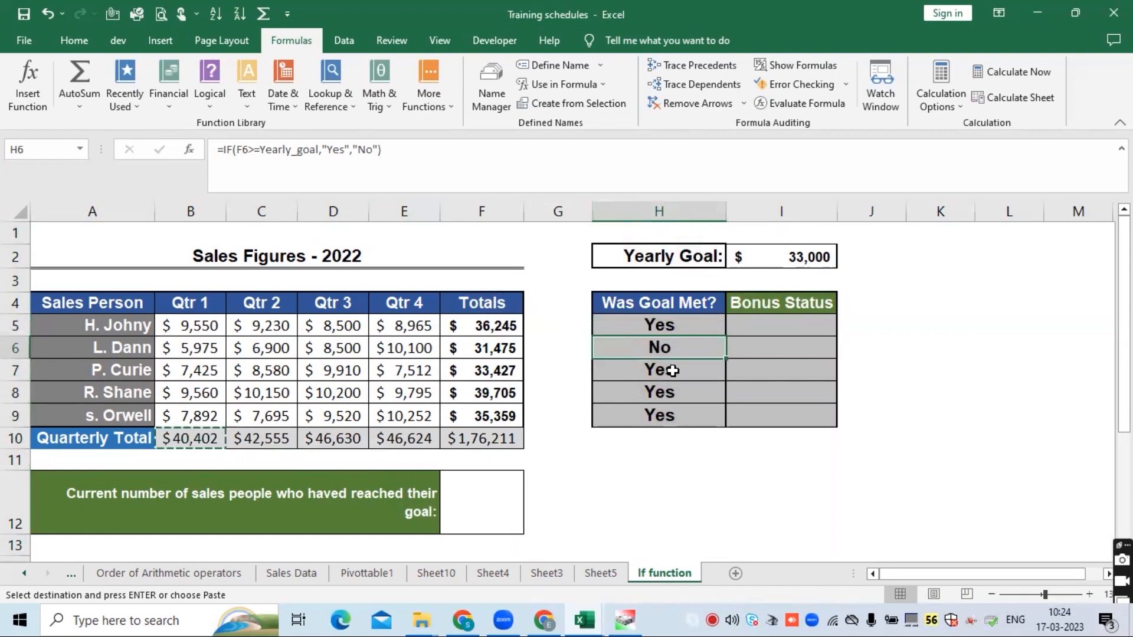
click(673, 371)
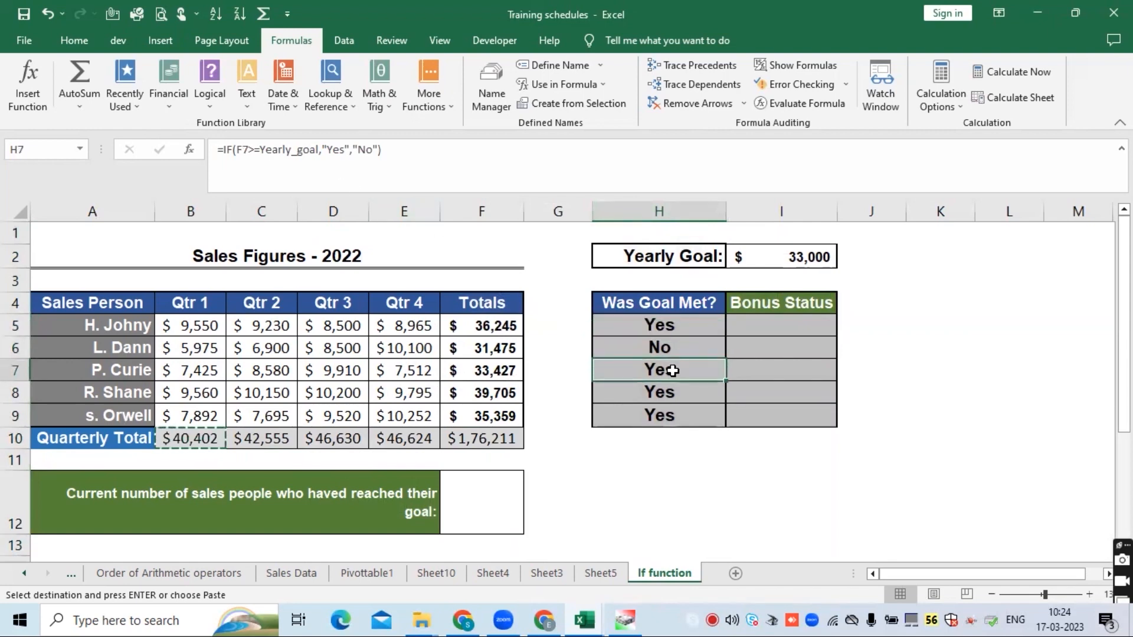
click(662, 391)
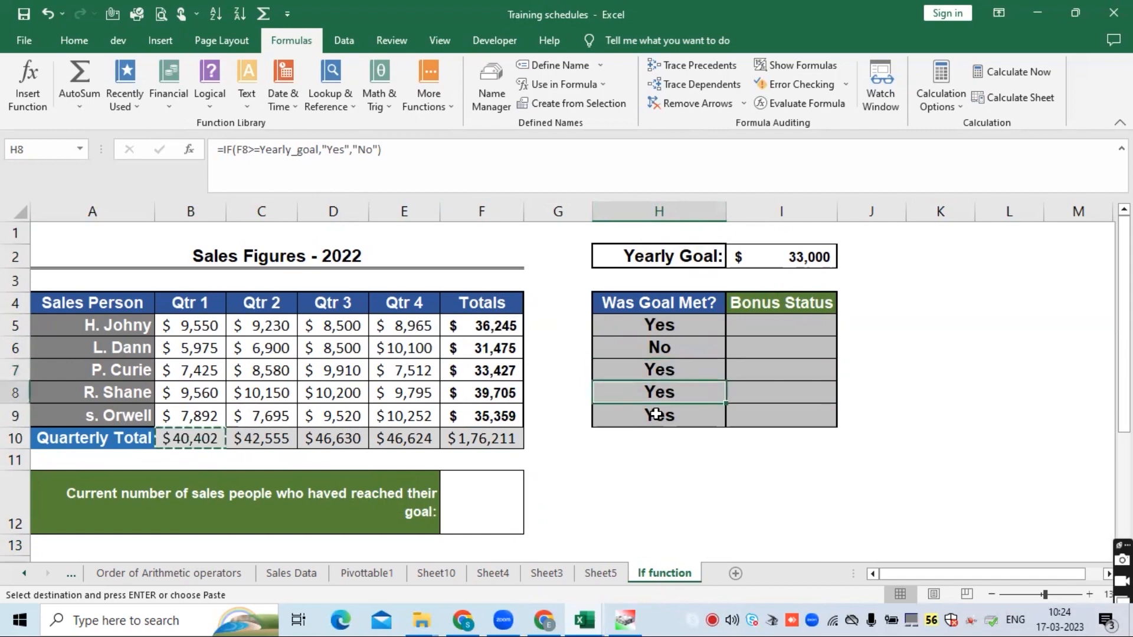
click(657, 414)
click(664, 330)
click(656, 393)
click(197, 435)
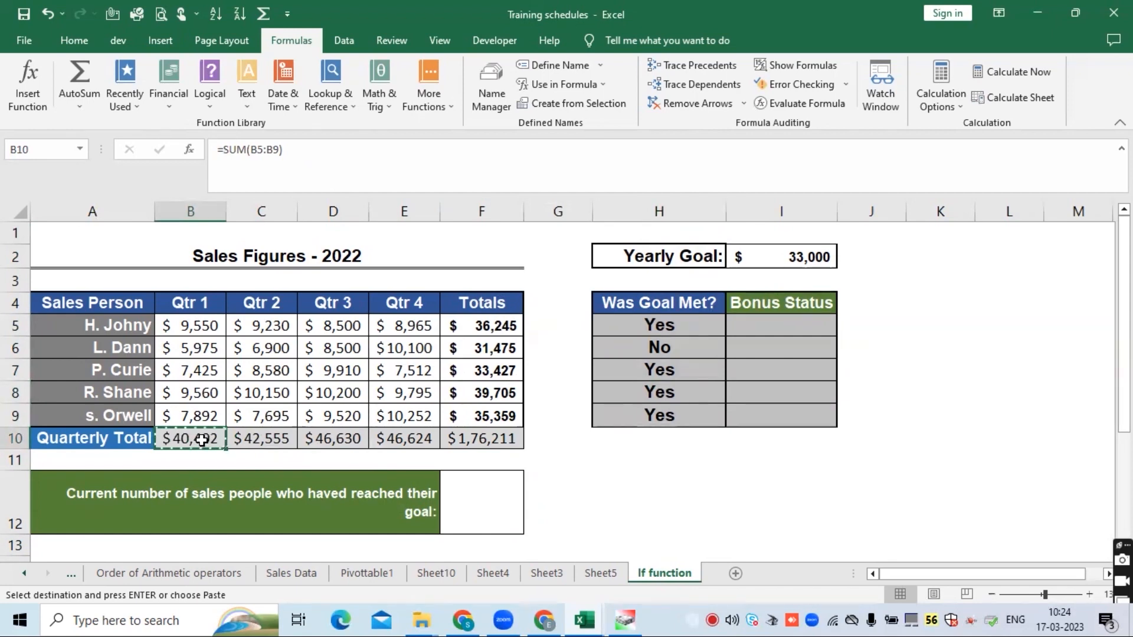
click(275, 151)
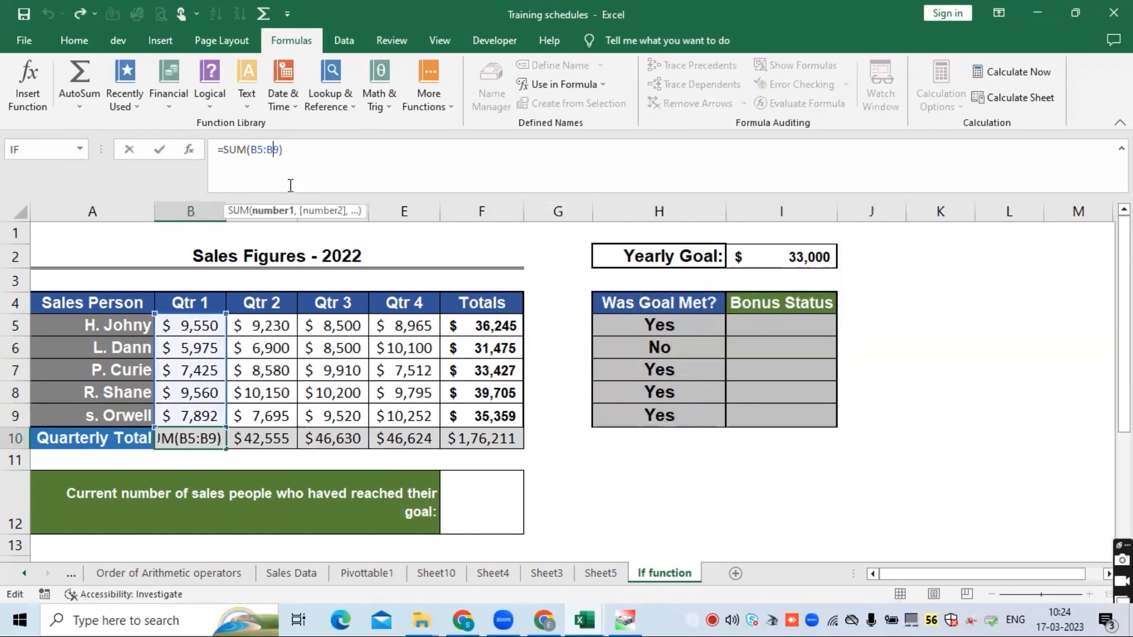
key(Return)
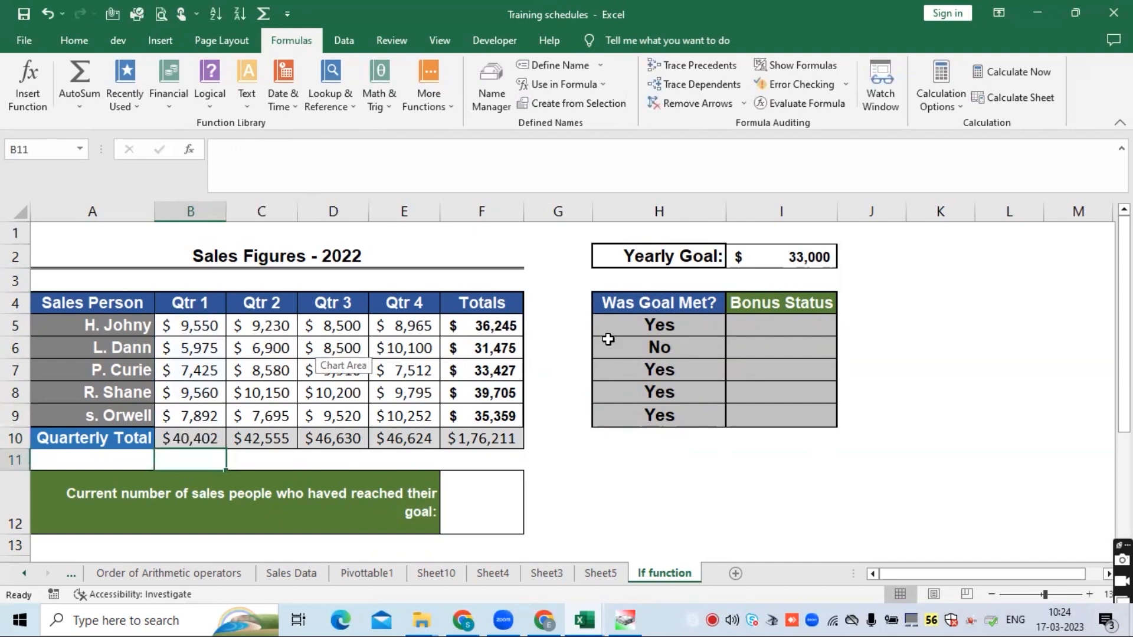
click(785, 325)
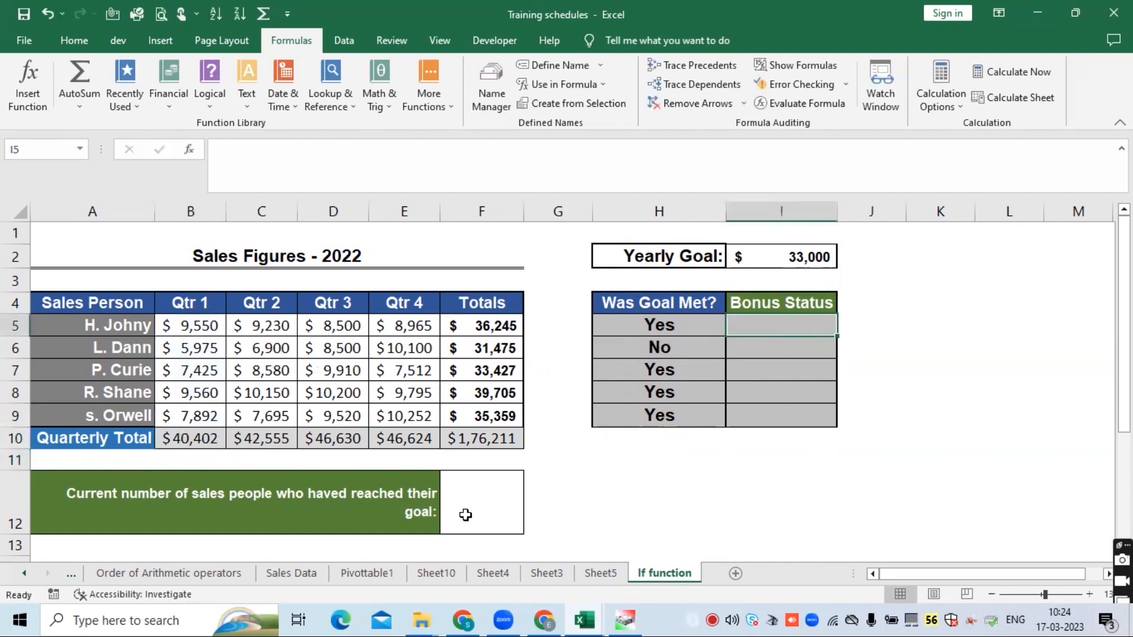
click(476, 501)
click(778, 322)
click(475, 499)
click(775, 321)
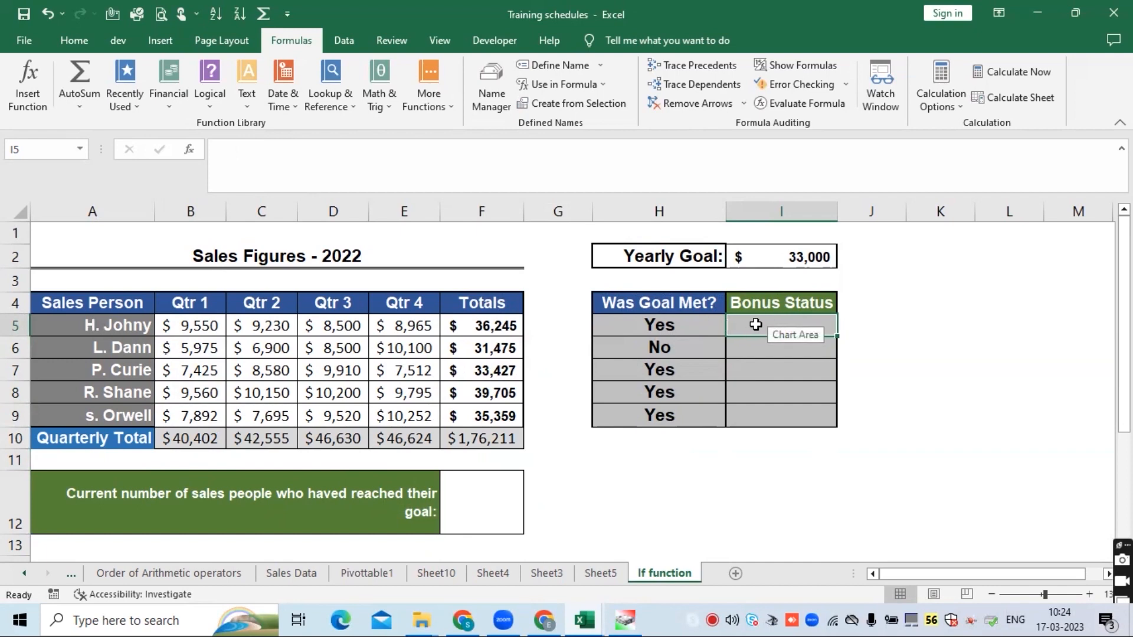
click(769, 394)
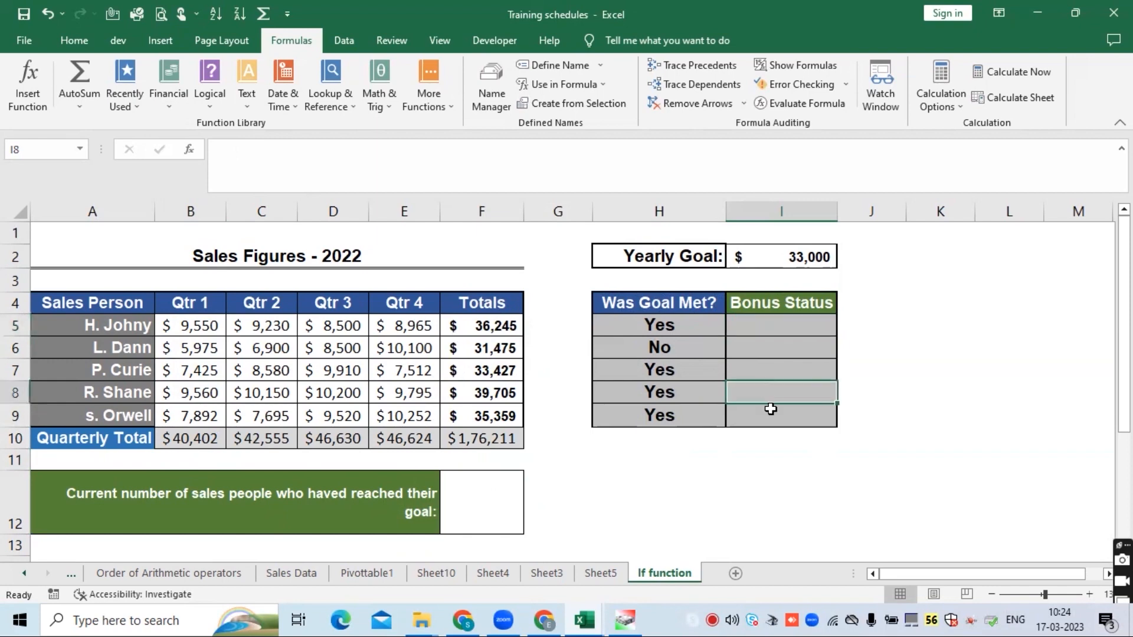
- Start an IF formula in I5 whose logical test checks whether H5 equals "Yes"
click(759, 328)
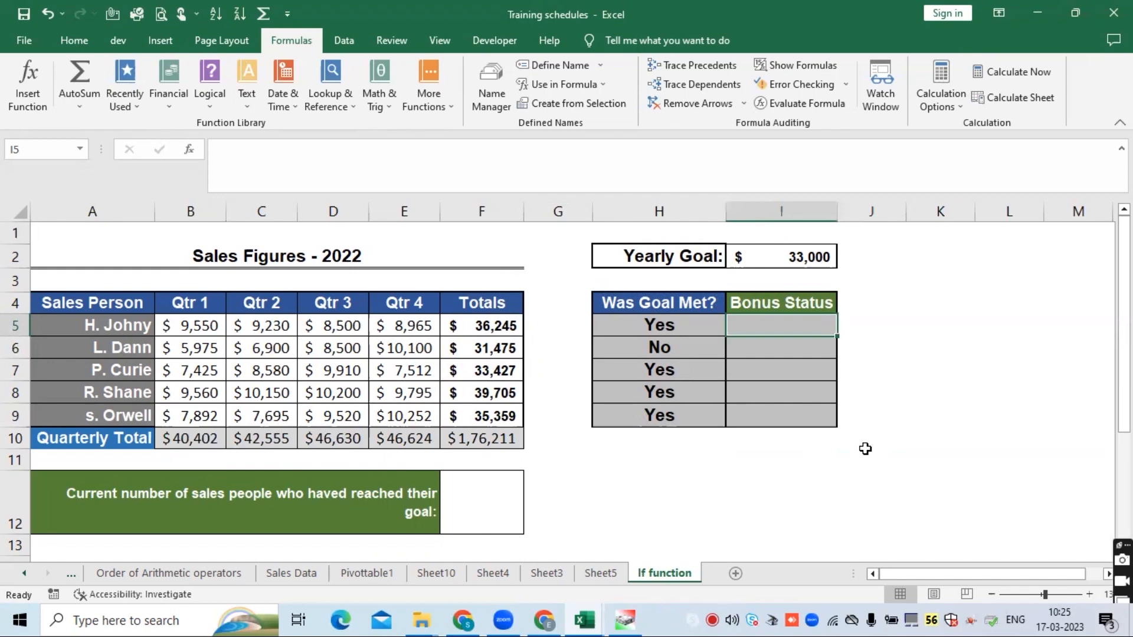
text(=if)
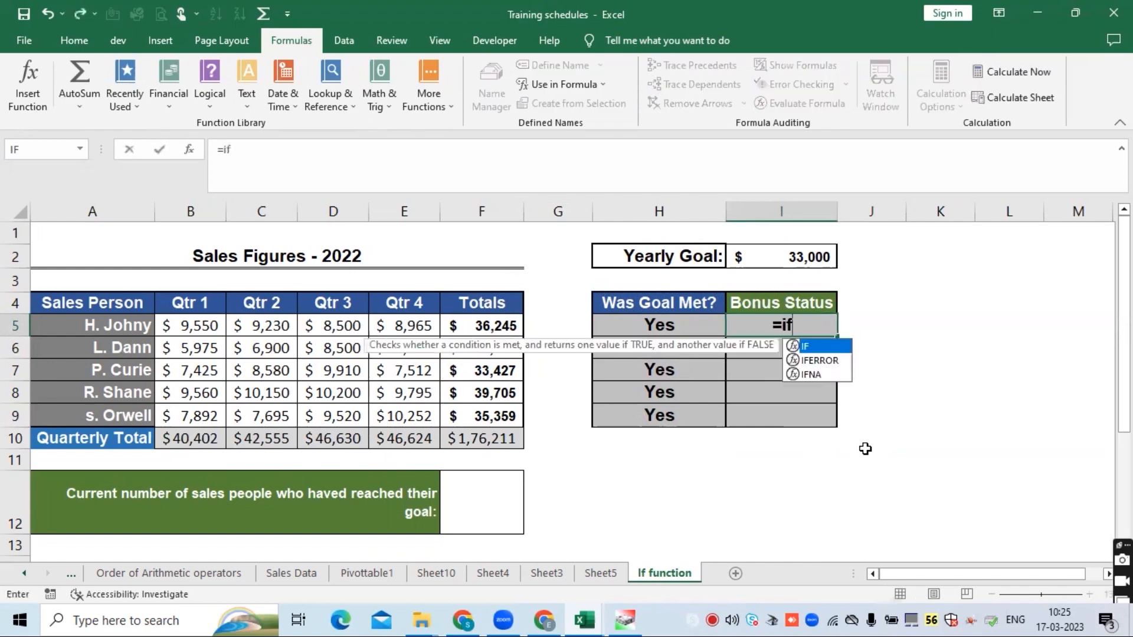
key(Tab)
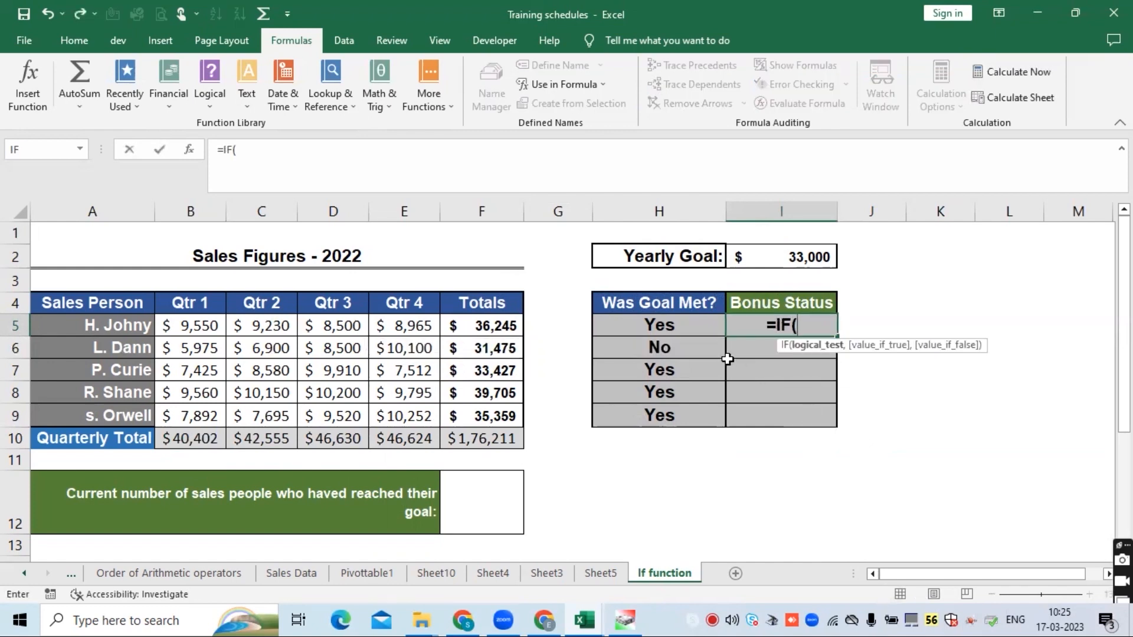
click(677, 320)
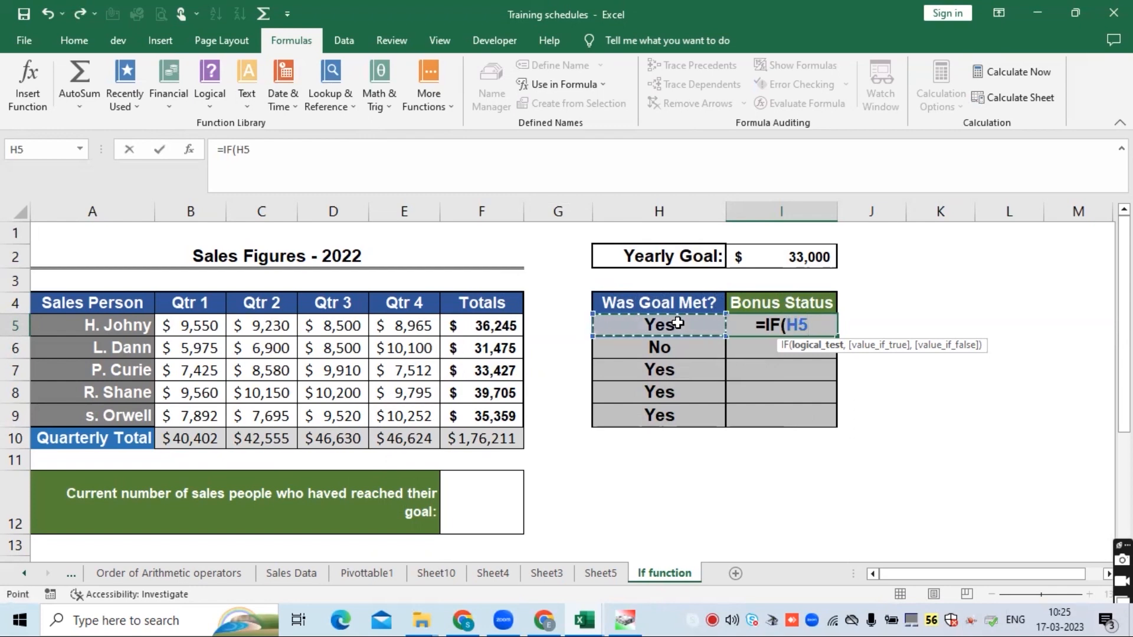
text(=)
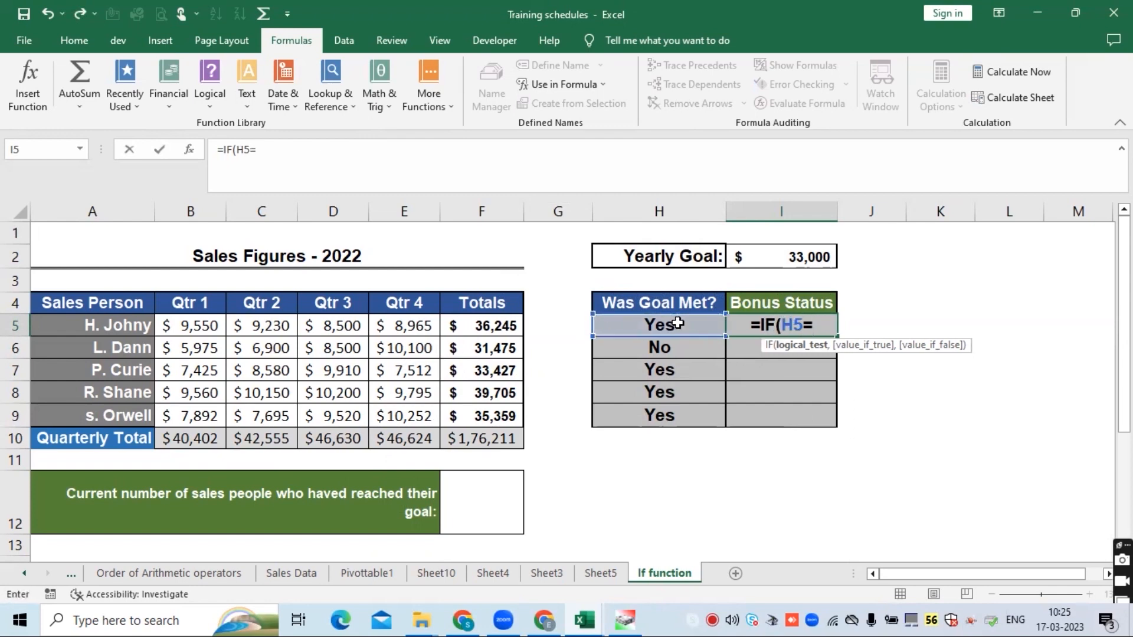
key(BackSpace)
key(BackSpace)
key(BackSpace)
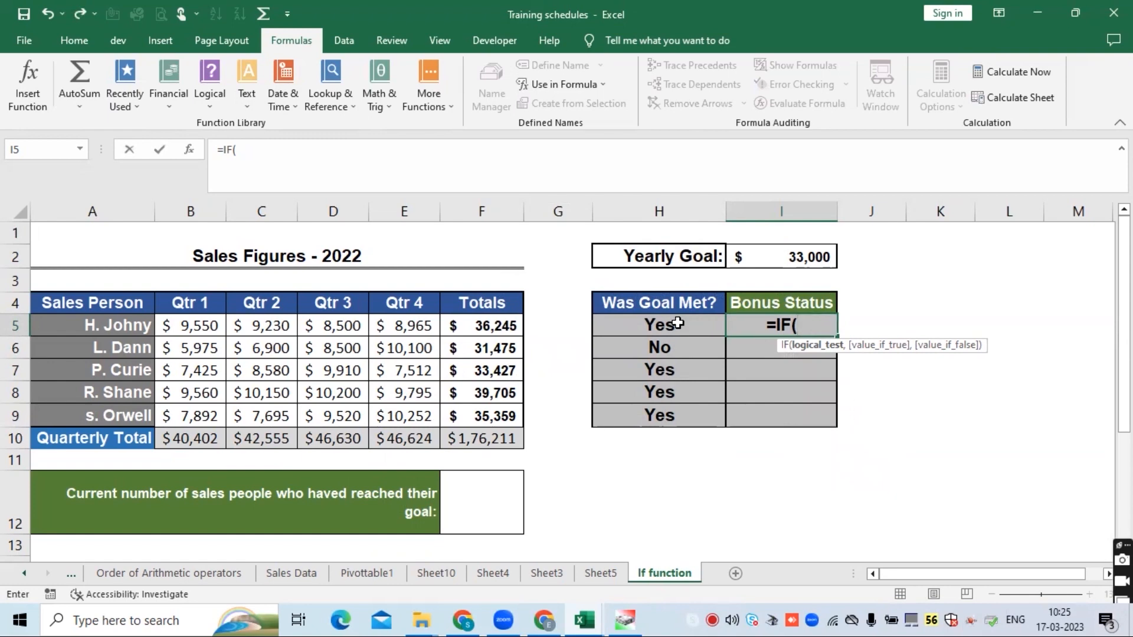
click(678, 323)
text(=)
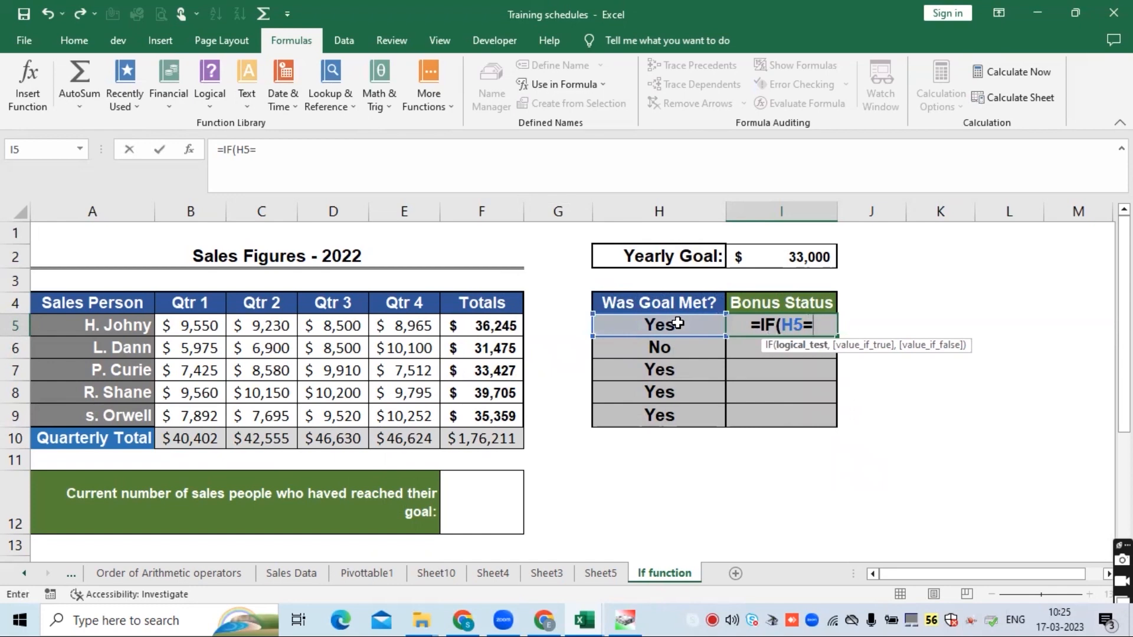
text(")
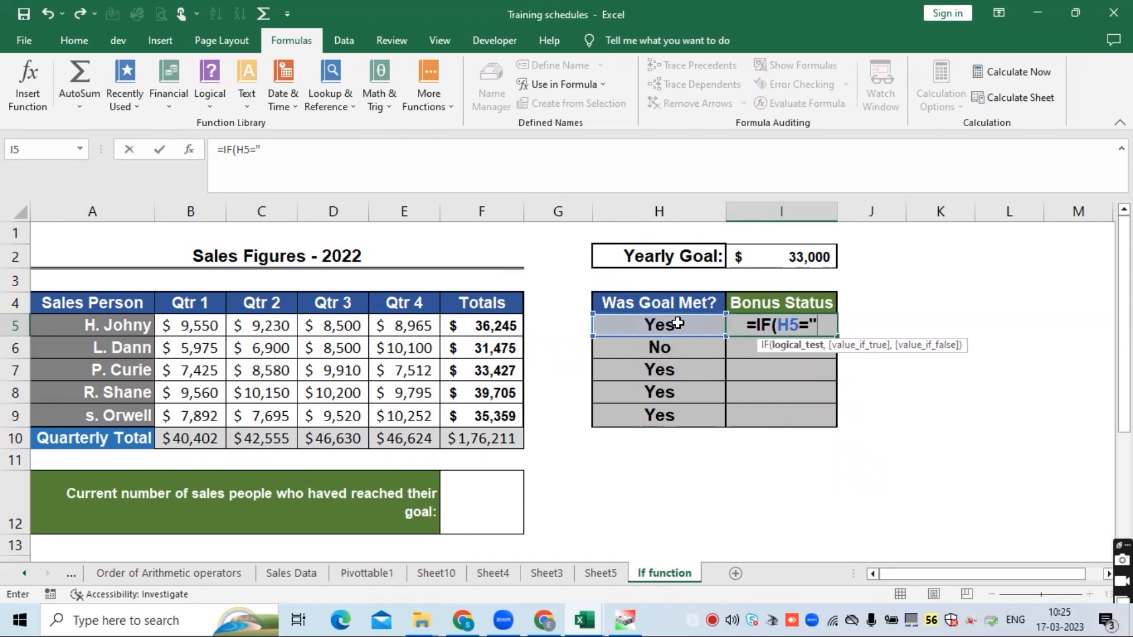
text(Yes")
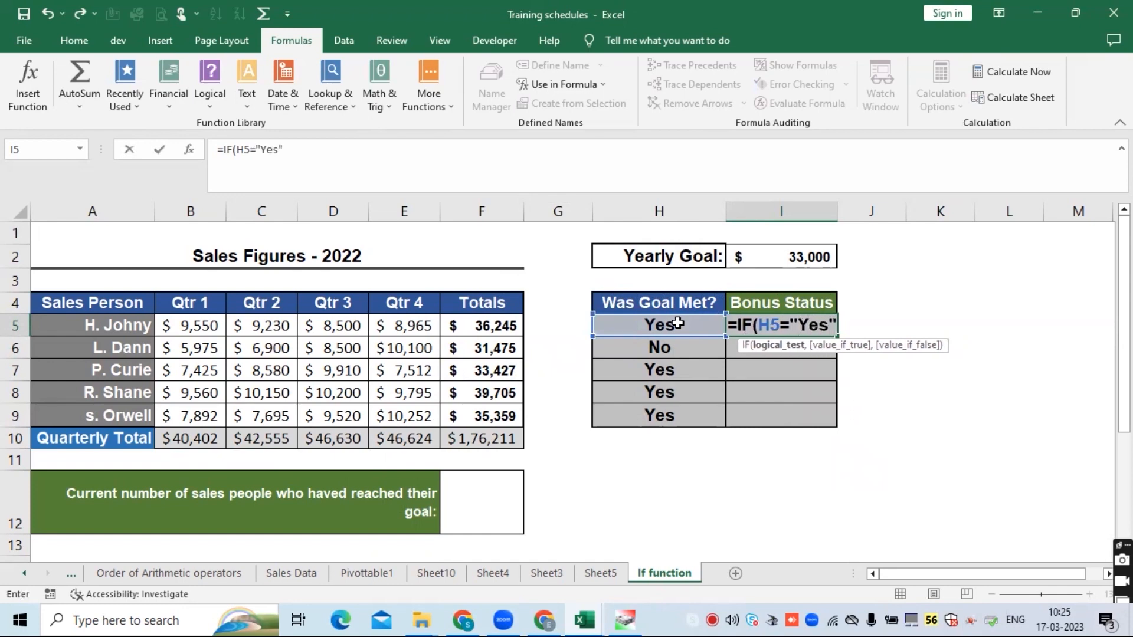
text(,)
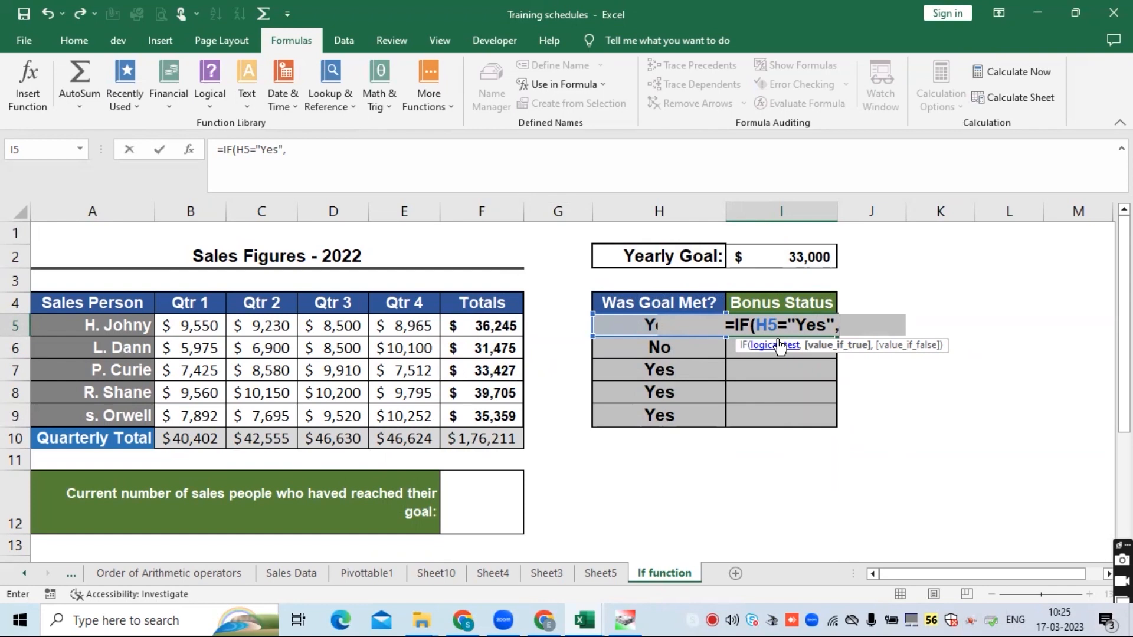
- Complete the I5 formula to return "Credited" when true and "Not Credited" when false
text(Gi)
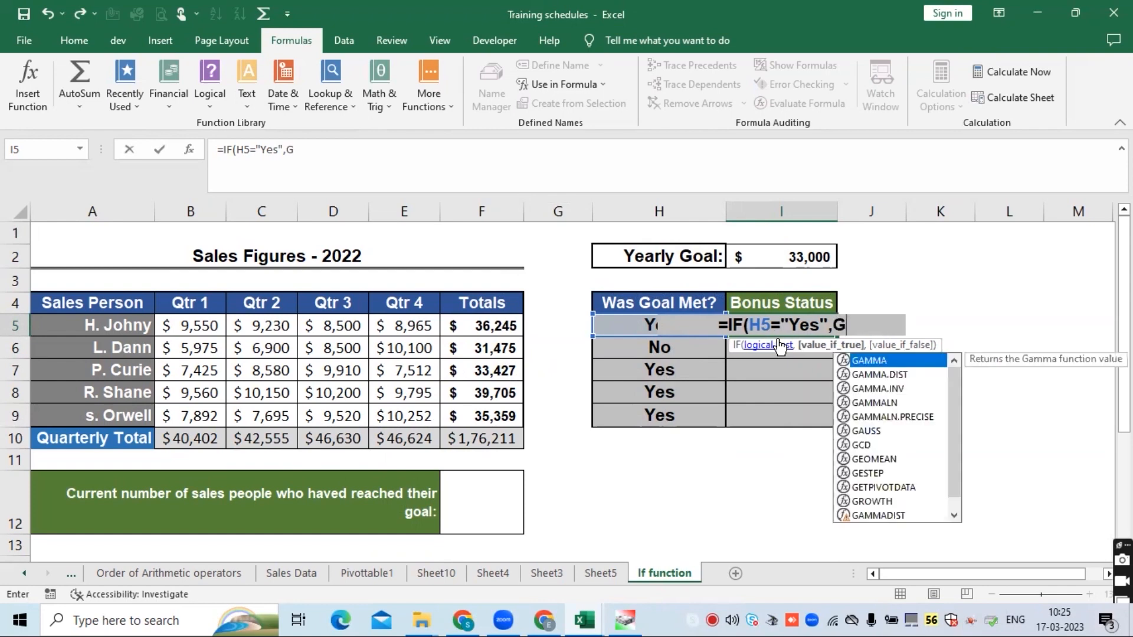
key(BackSpace)
key(BackSpace)
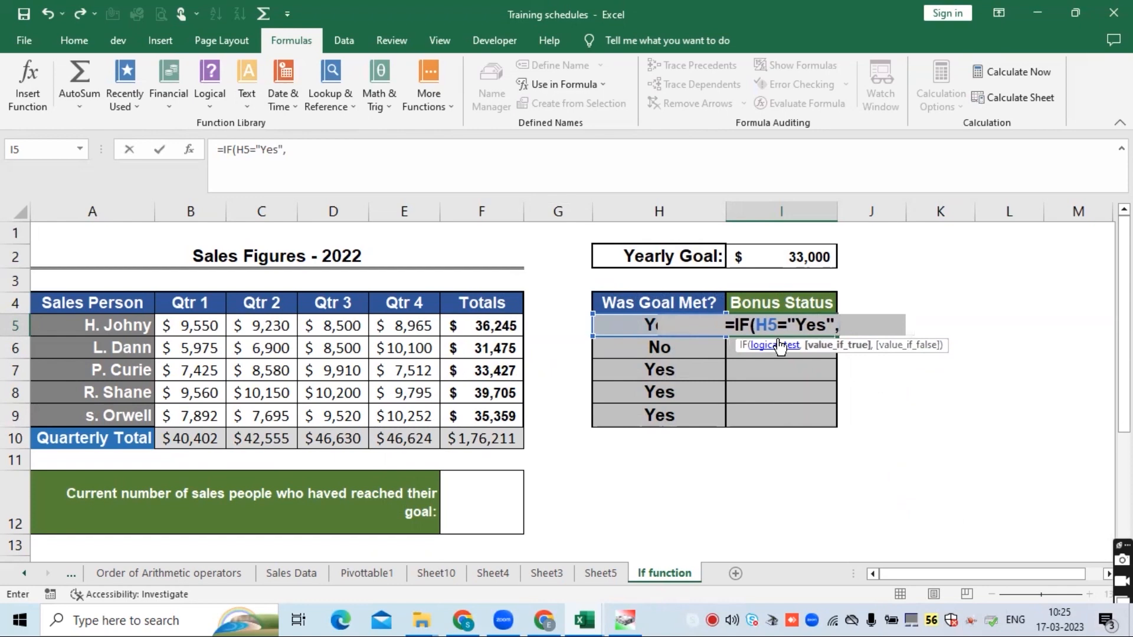
text("G)
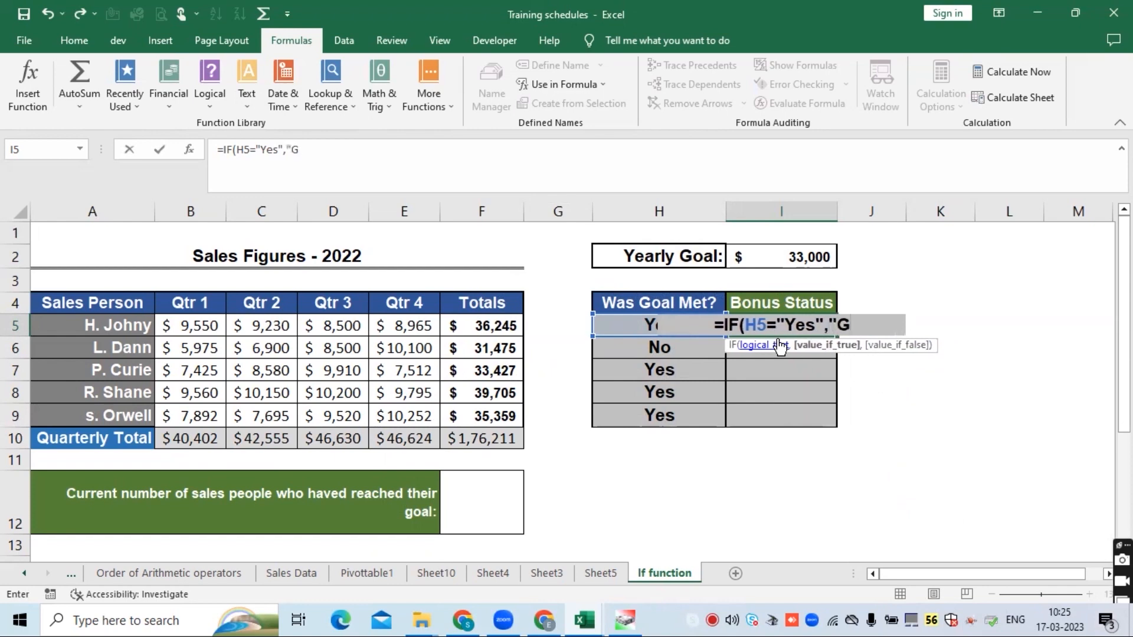
text(v)
key(BackSpace)
text(iven)
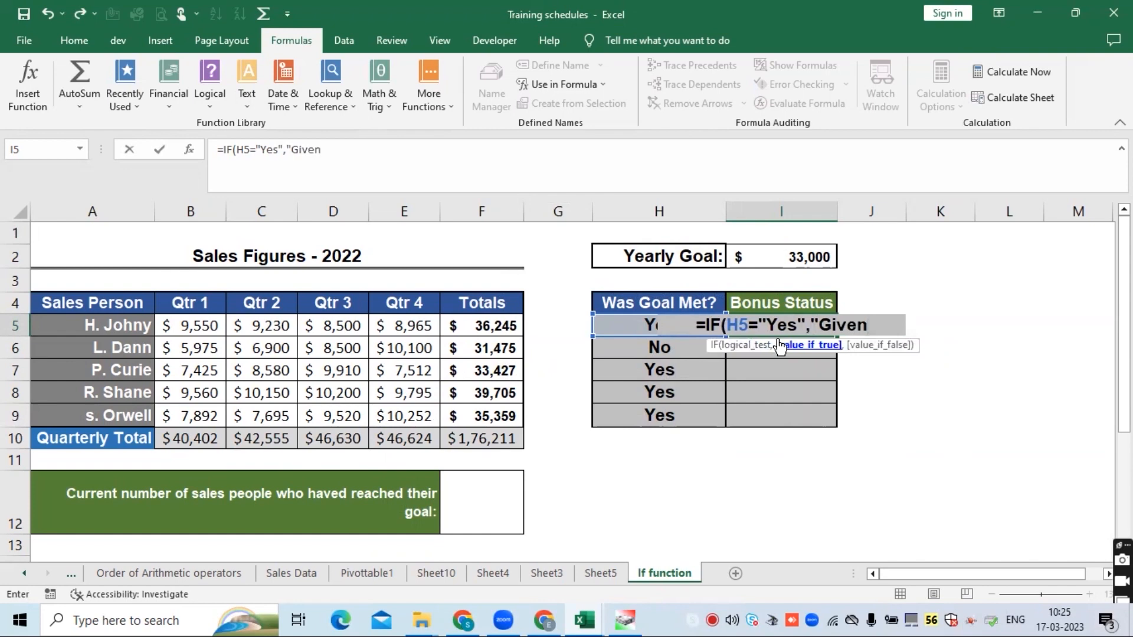
key(BackSpace)
key(BackSpace)
key(BackSpace)
key(BackSpace)
key(BackSpace)
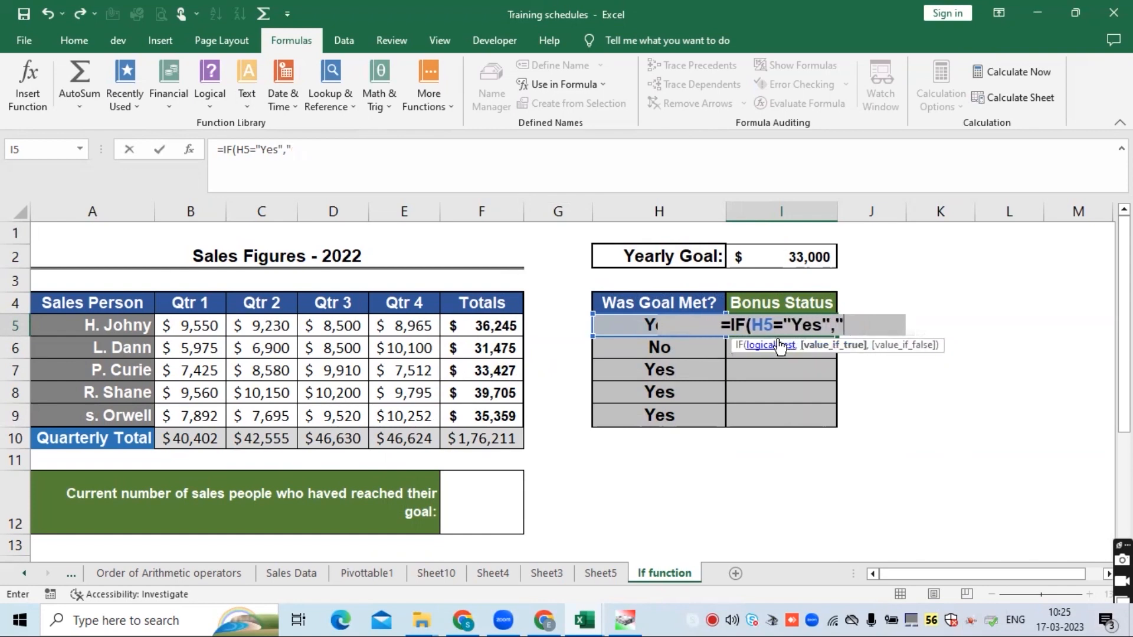
text(Credited)
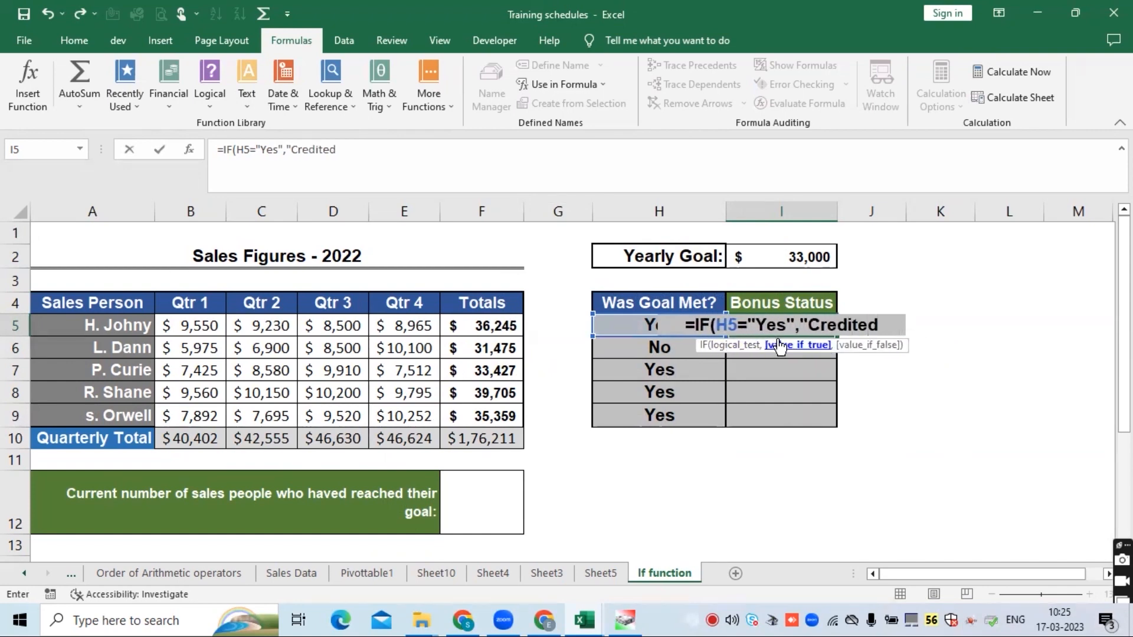
text(",)
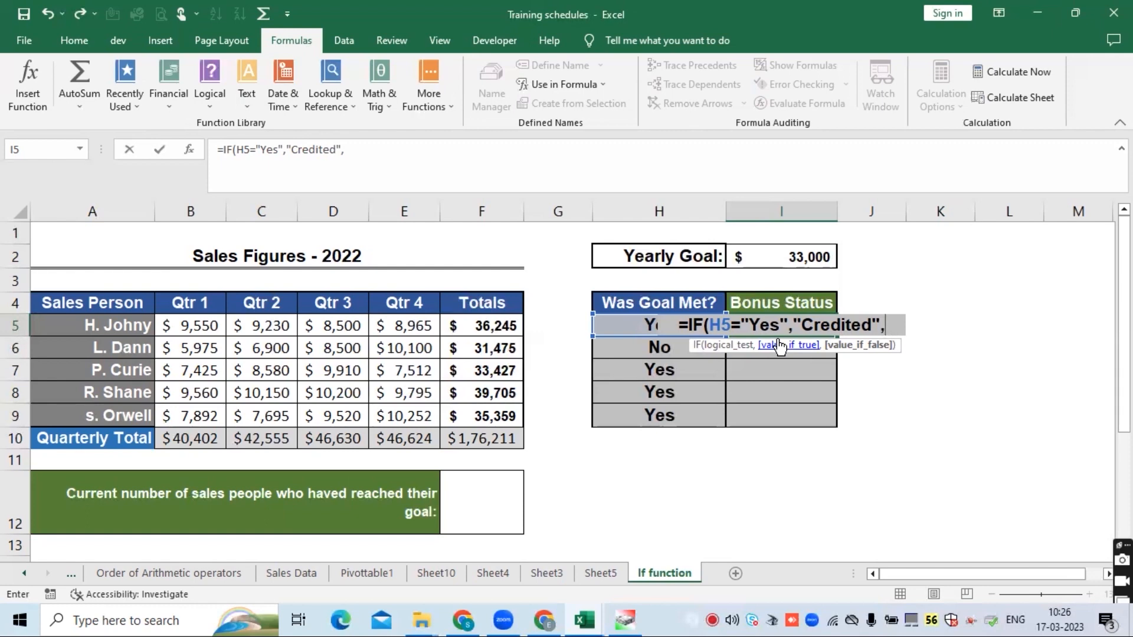
text("Not )
text(Credited)
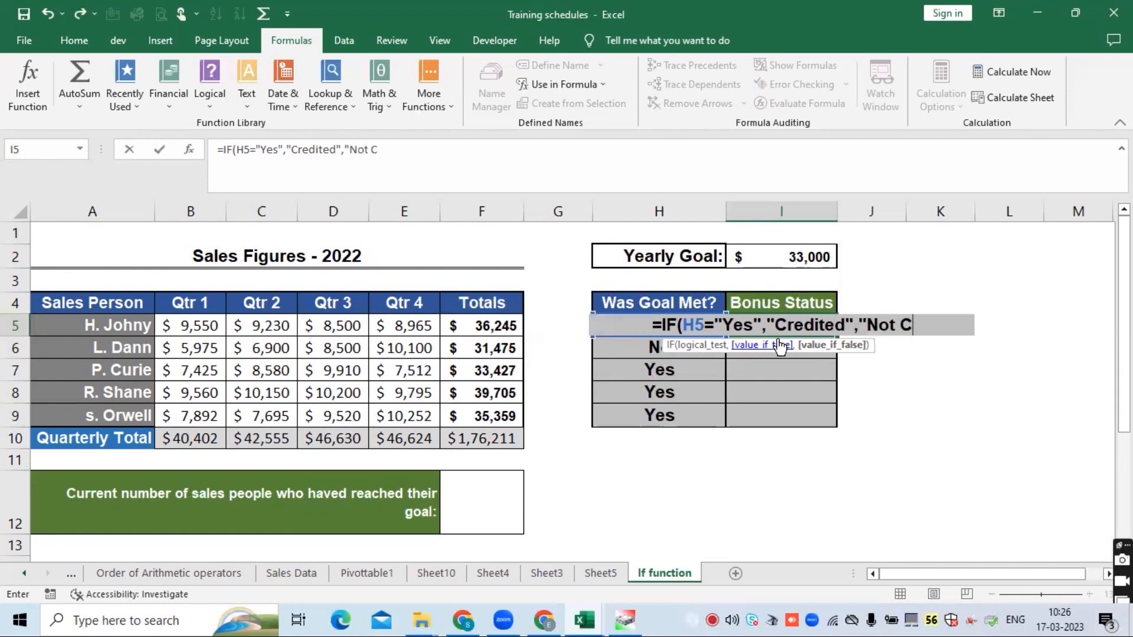
text("))
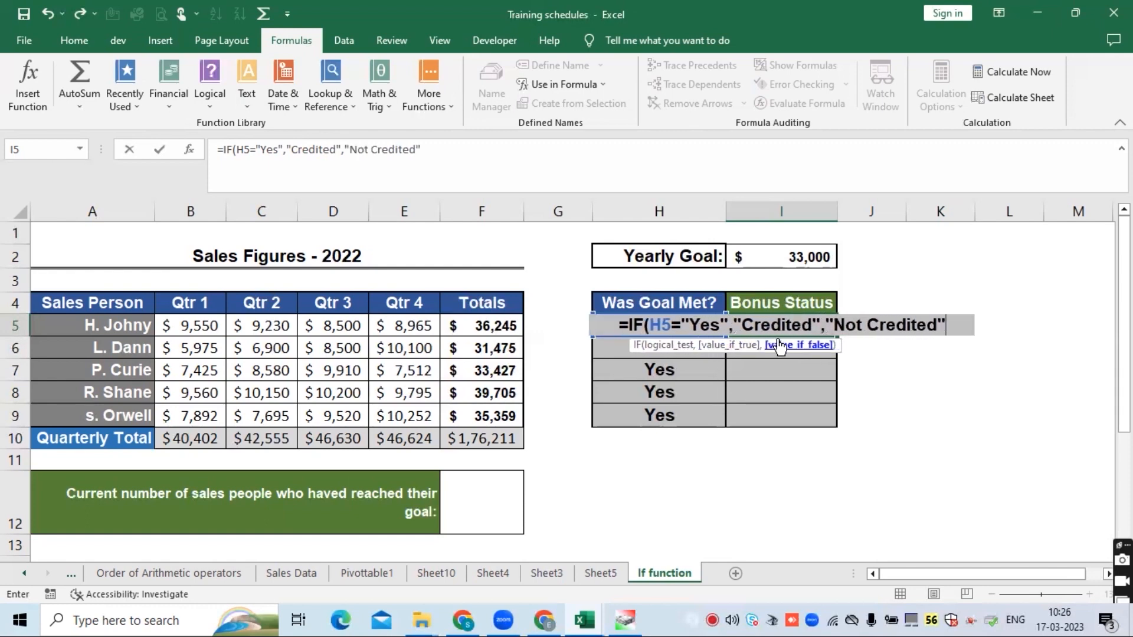
key(Return)
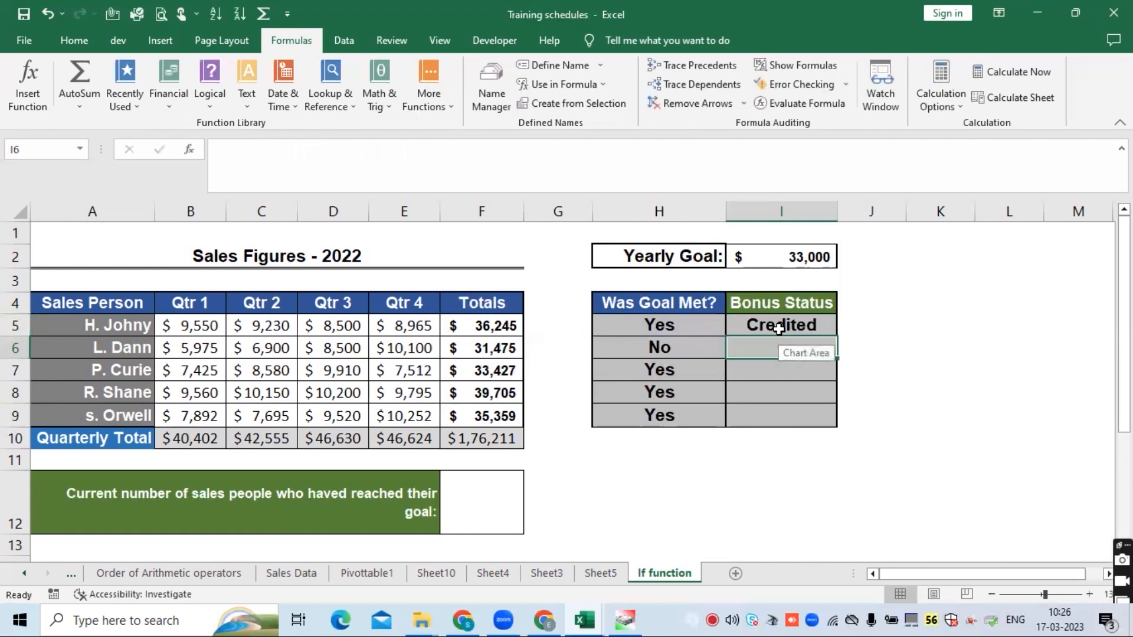
- Fill the I5 bonus status formula down the Bonus Status column through I9
click(780, 324)
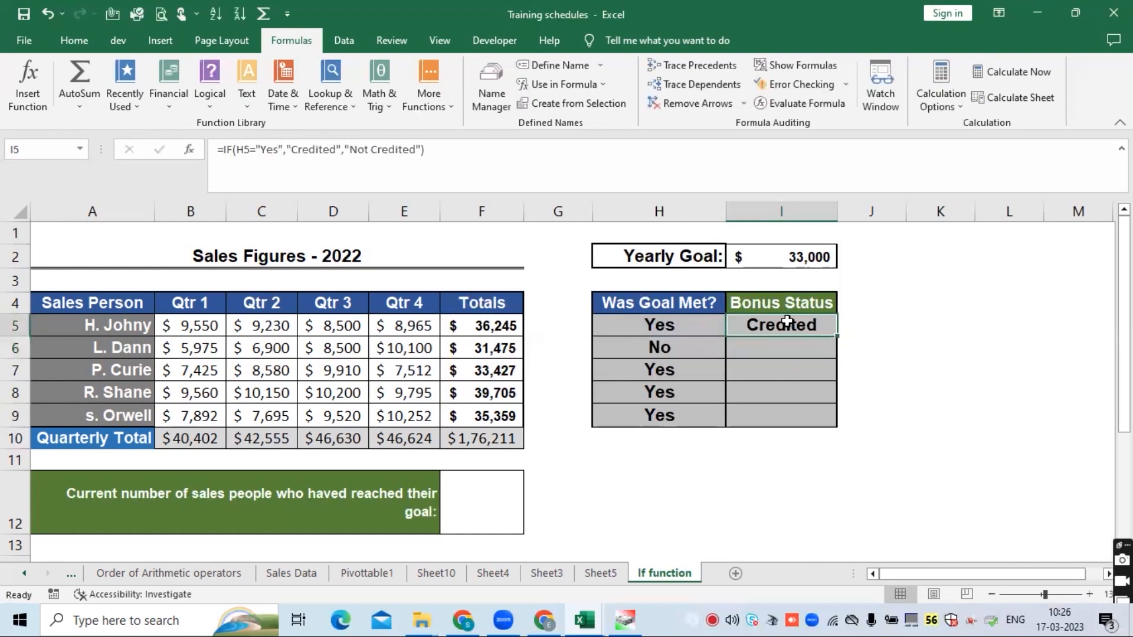
double_click(839, 337)
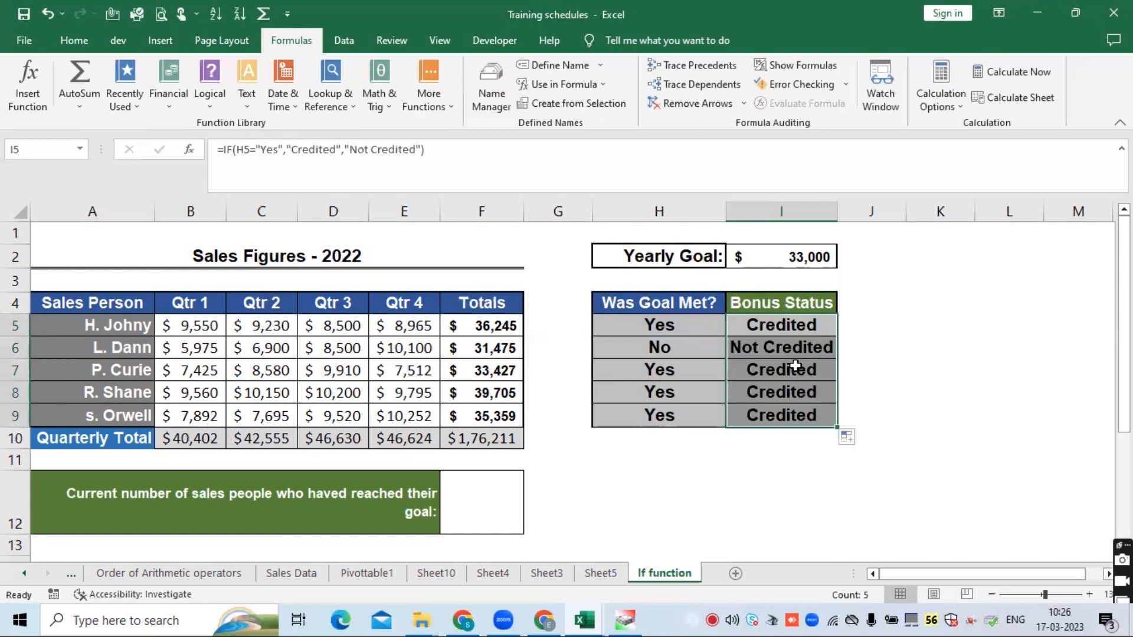
- Review the Was Goal Met? and Bonus Status formulas in rows 5 to 7
click(766, 324)
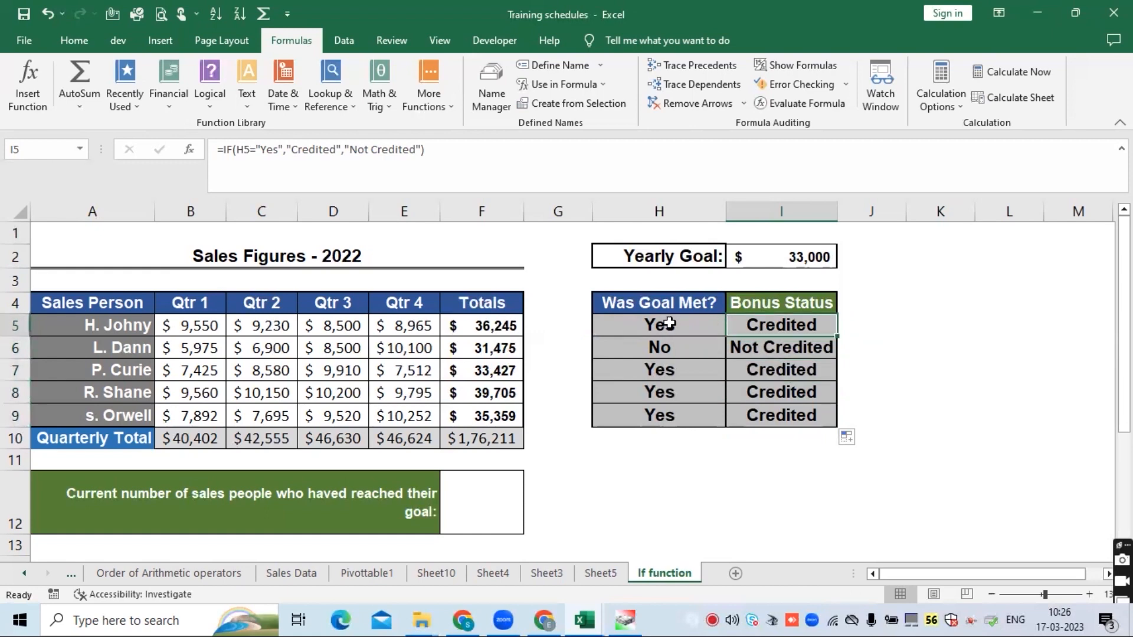
click(668, 321)
click(776, 323)
click(740, 348)
click(685, 354)
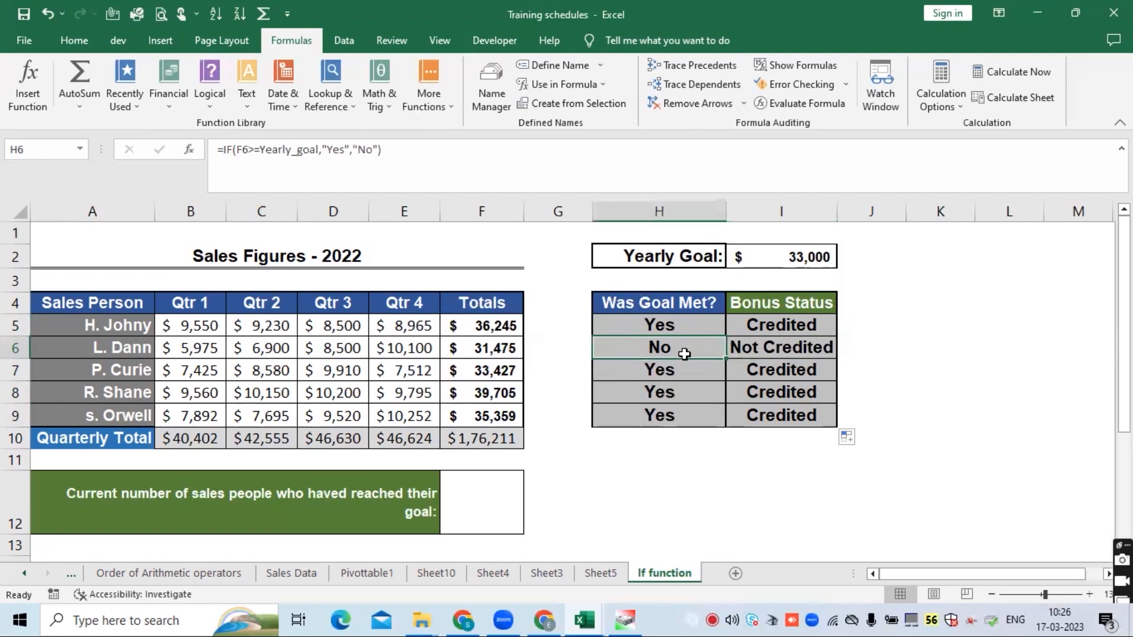
click(785, 349)
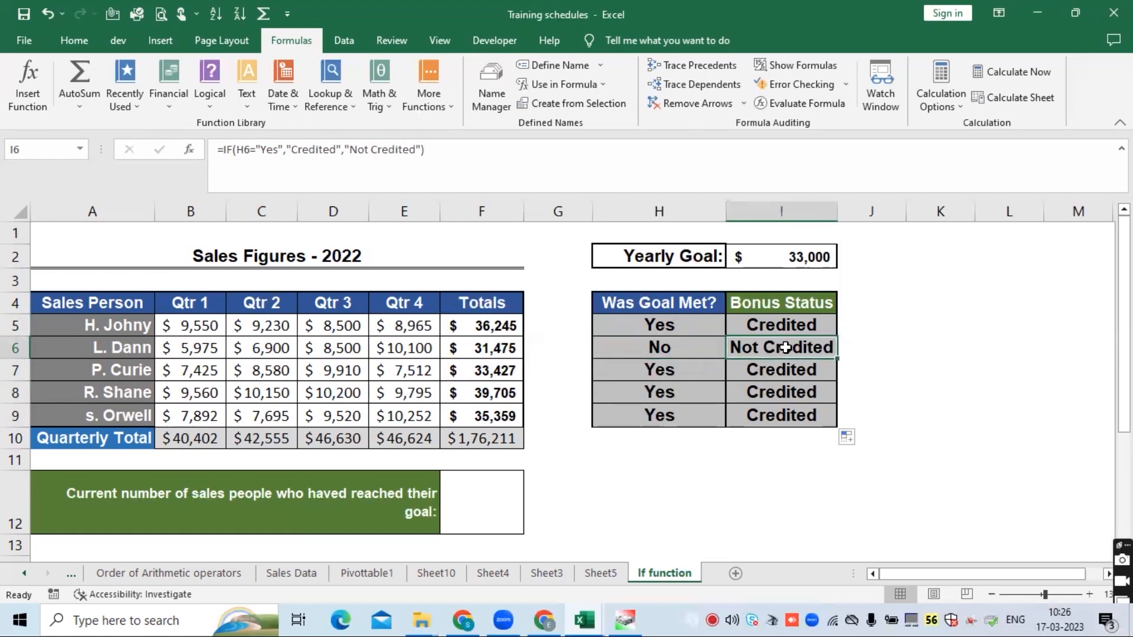
click(771, 368)
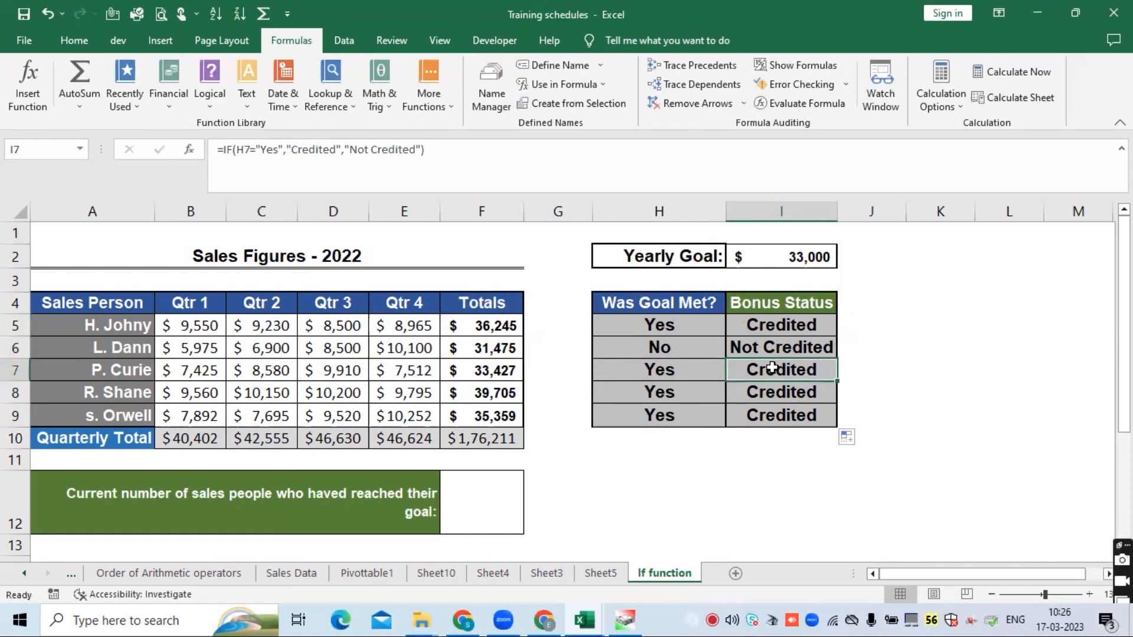
- Examine the sales person names, the Totals in F5:F9 and the Yearly Goal cell I2
click(478, 509)
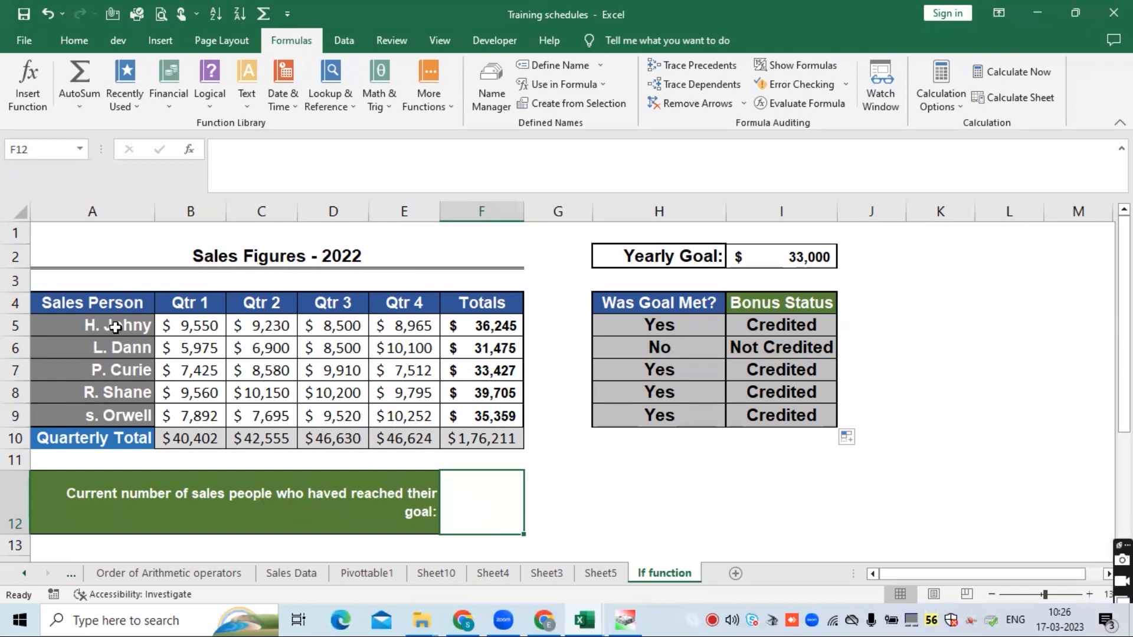
drag(114, 325, 117, 410)
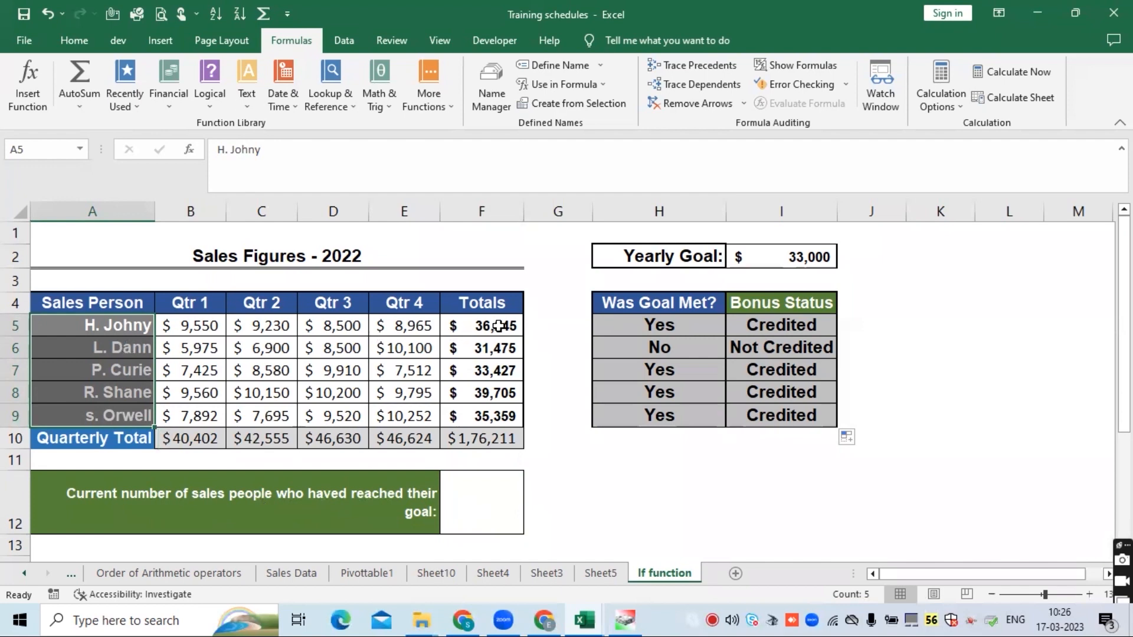
drag(497, 326, 494, 416)
click(797, 255)
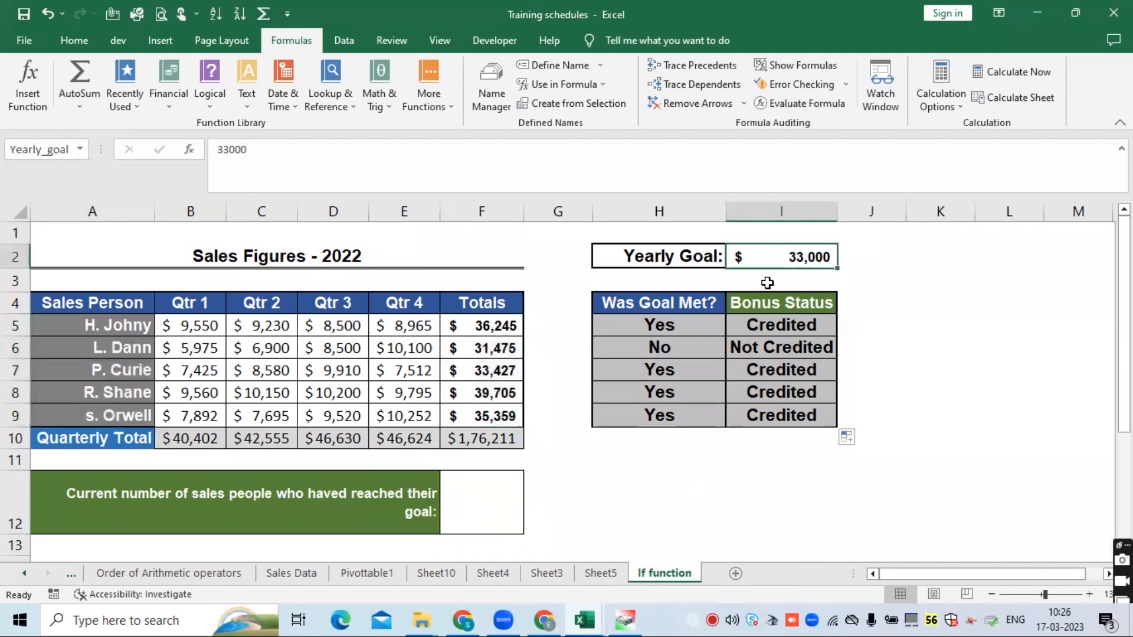
click(497, 328)
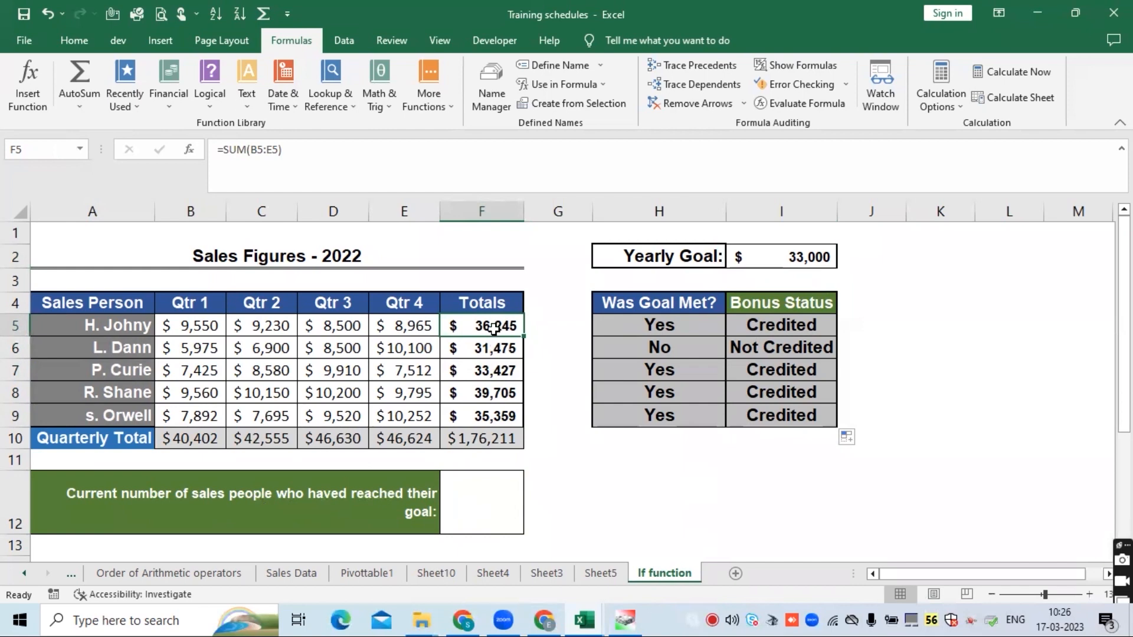
drag(491, 324, 493, 415)
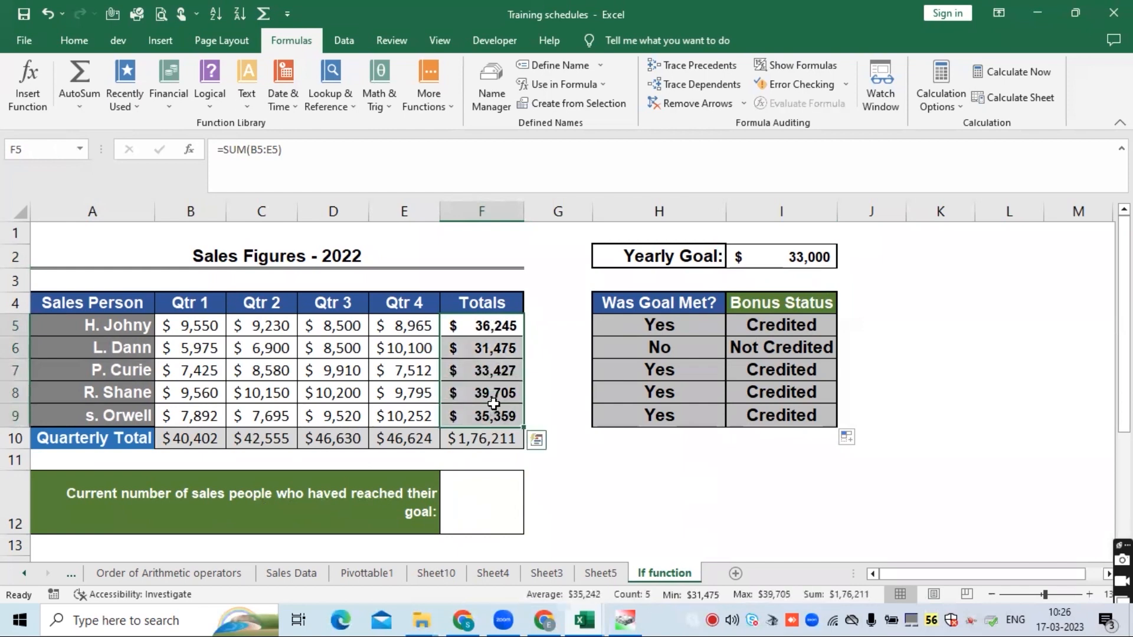
click(497, 370)
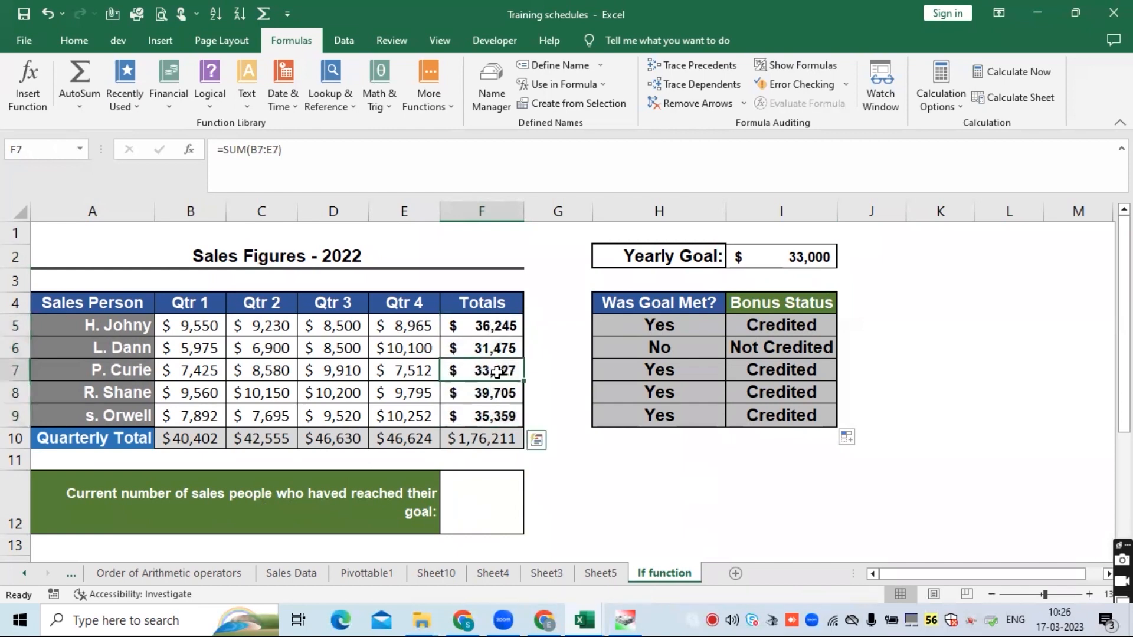
- Check the names in A7:A9, the totals in F6:F7 and the Yearly Goal cell I2 once more
click(788, 255)
click(482, 353)
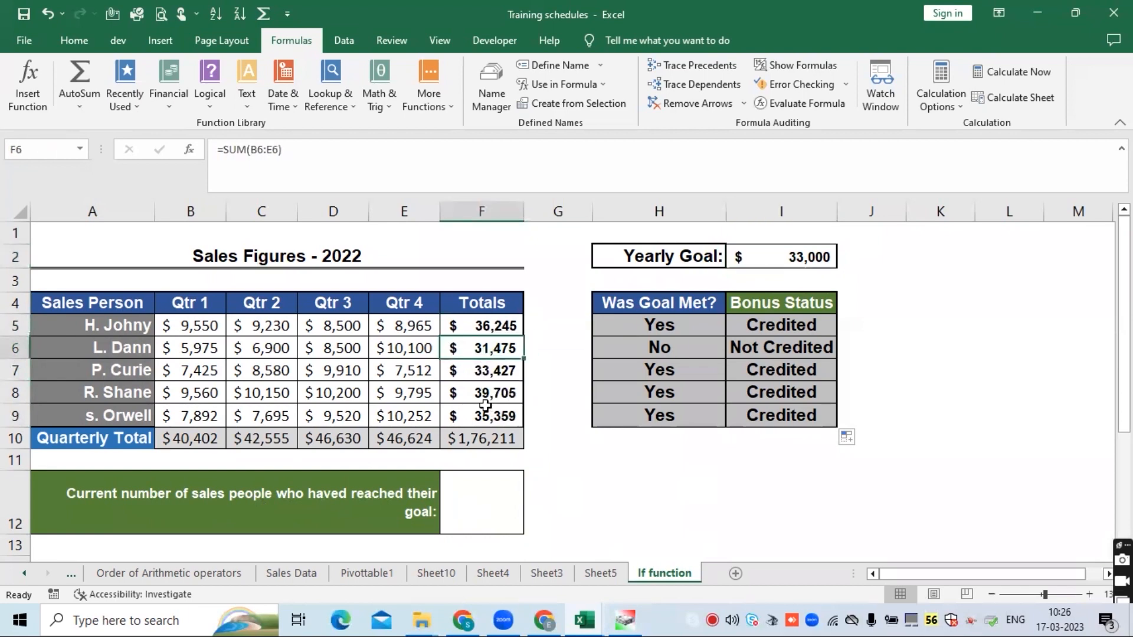
click(87, 372)
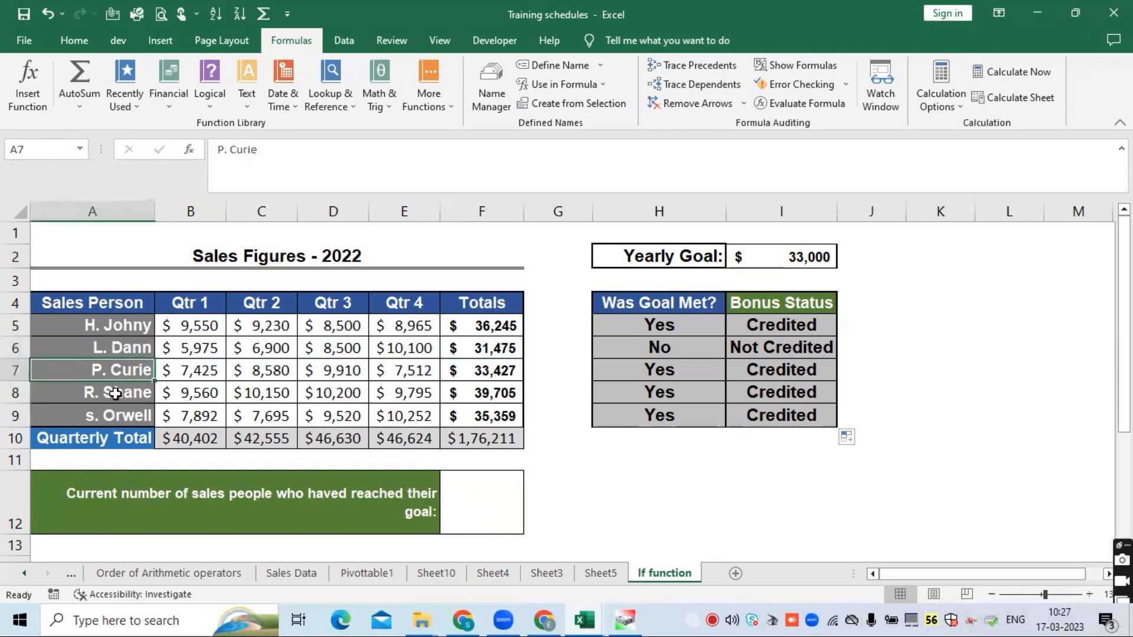
click(116, 394)
click(106, 414)
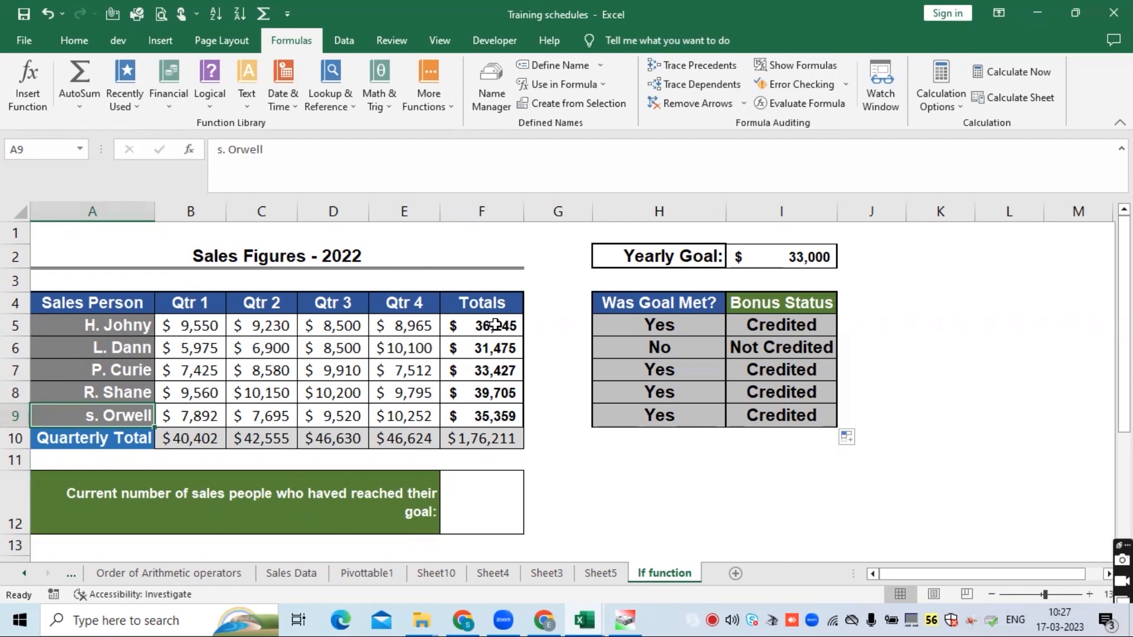
click(783, 256)
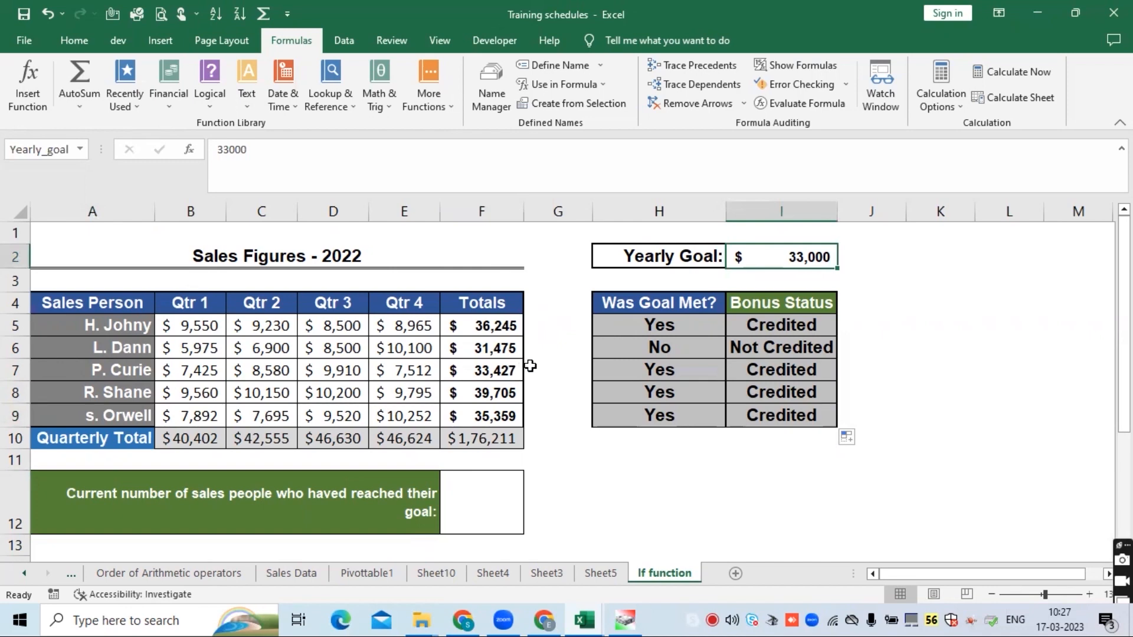
- Enter a COUNTIF formula in F12 counting Yes in the Was Goal Met? range $H$5:$H$9
click(494, 487)
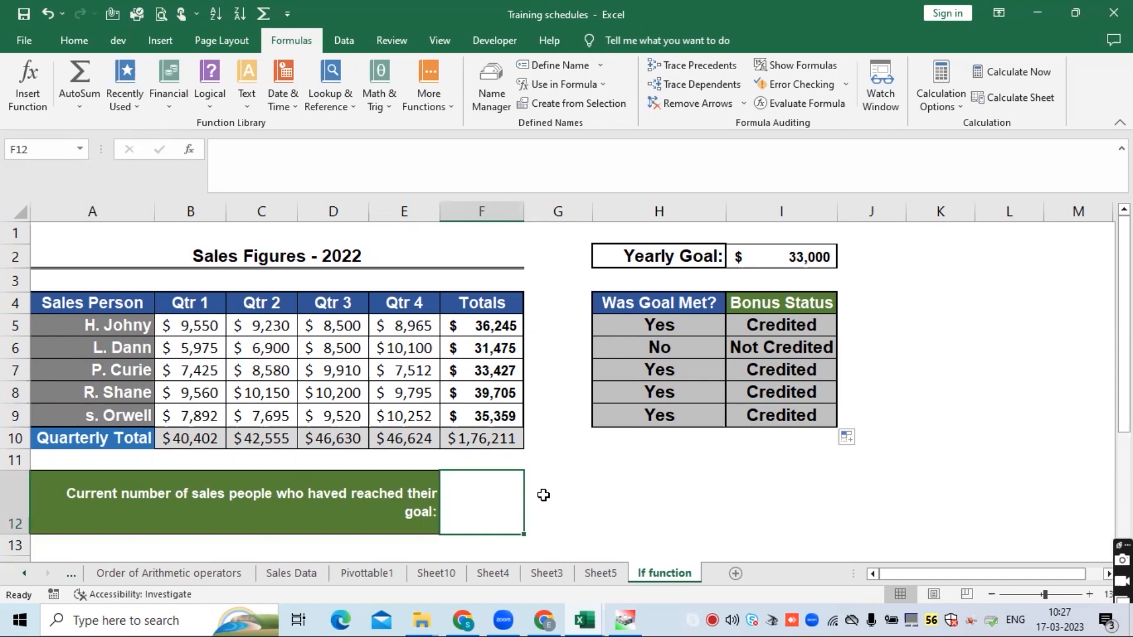
text(=)
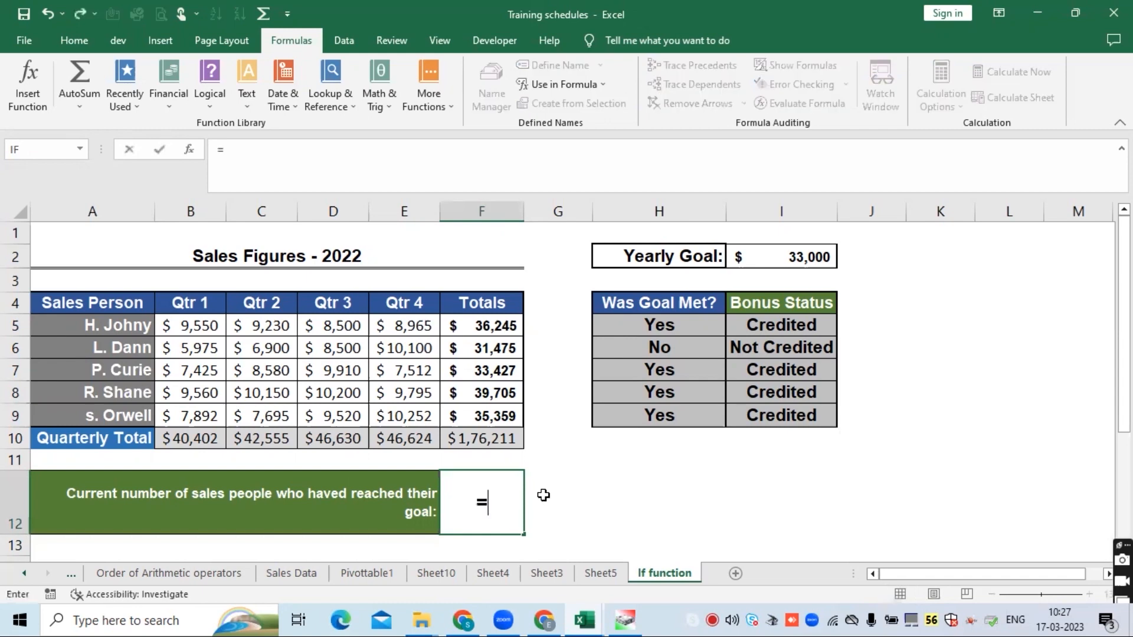
text(countif)
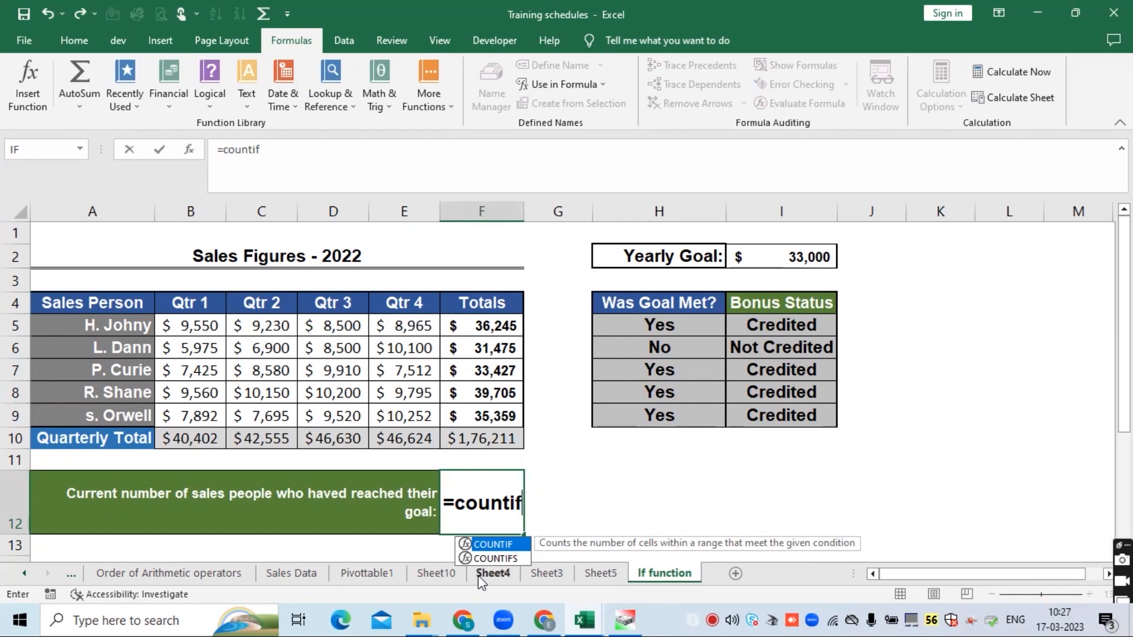
click(505, 561)
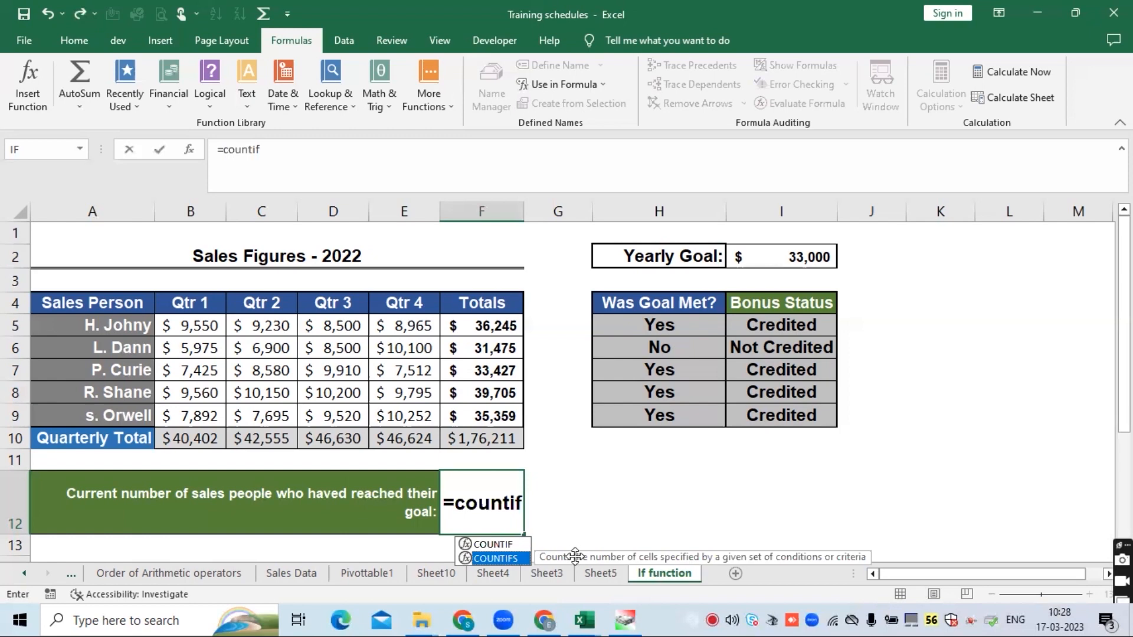
click(510, 544)
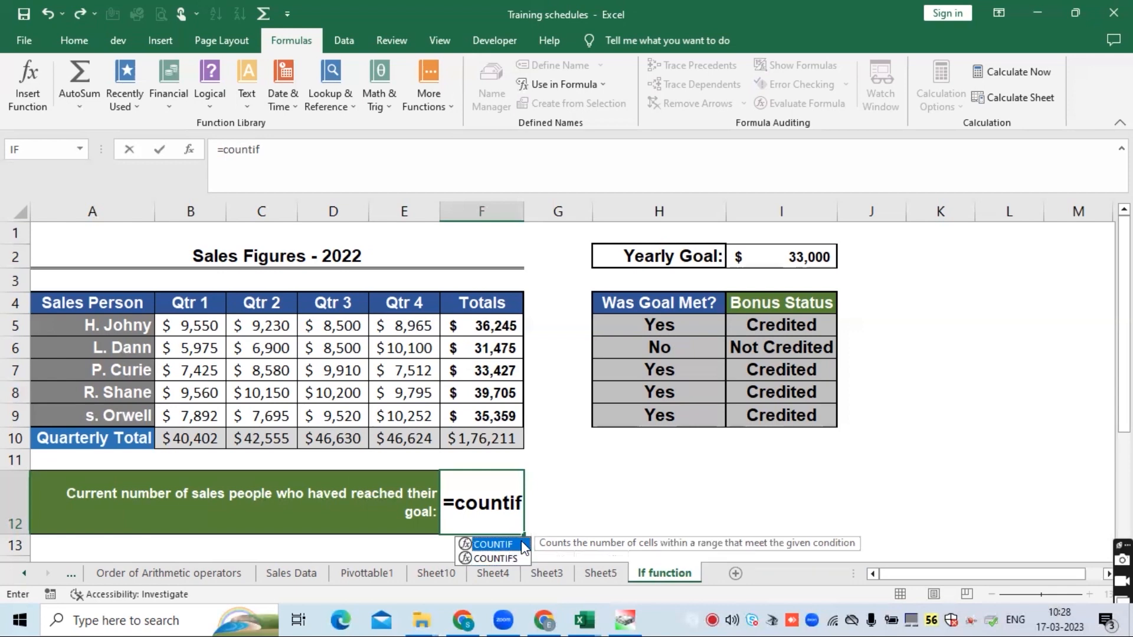
double_click(521, 543)
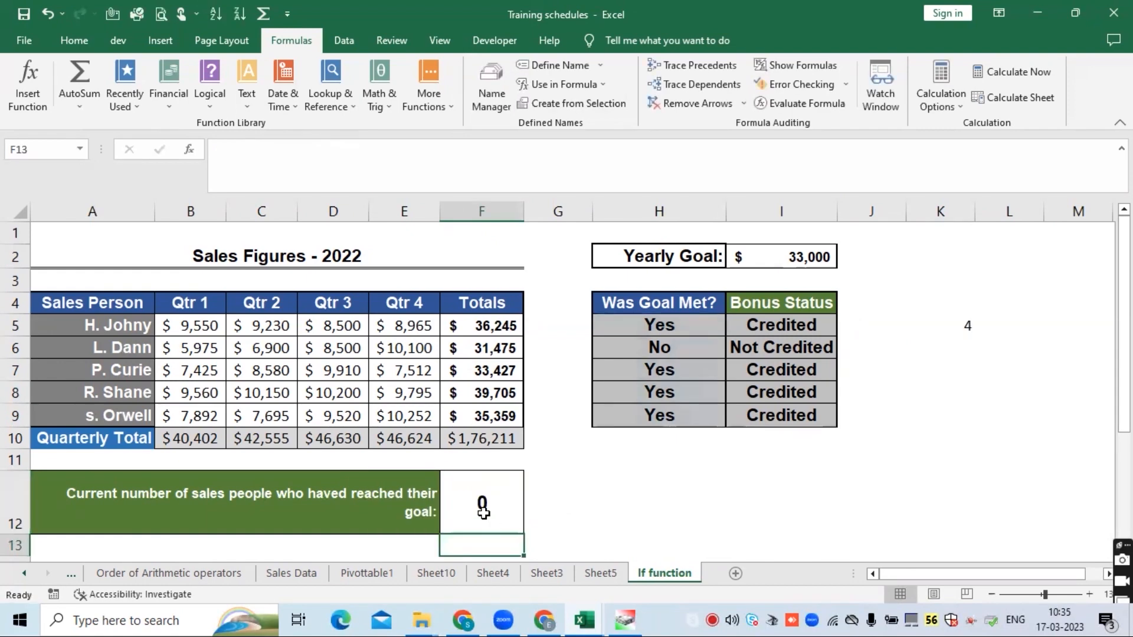
click(481, 512)
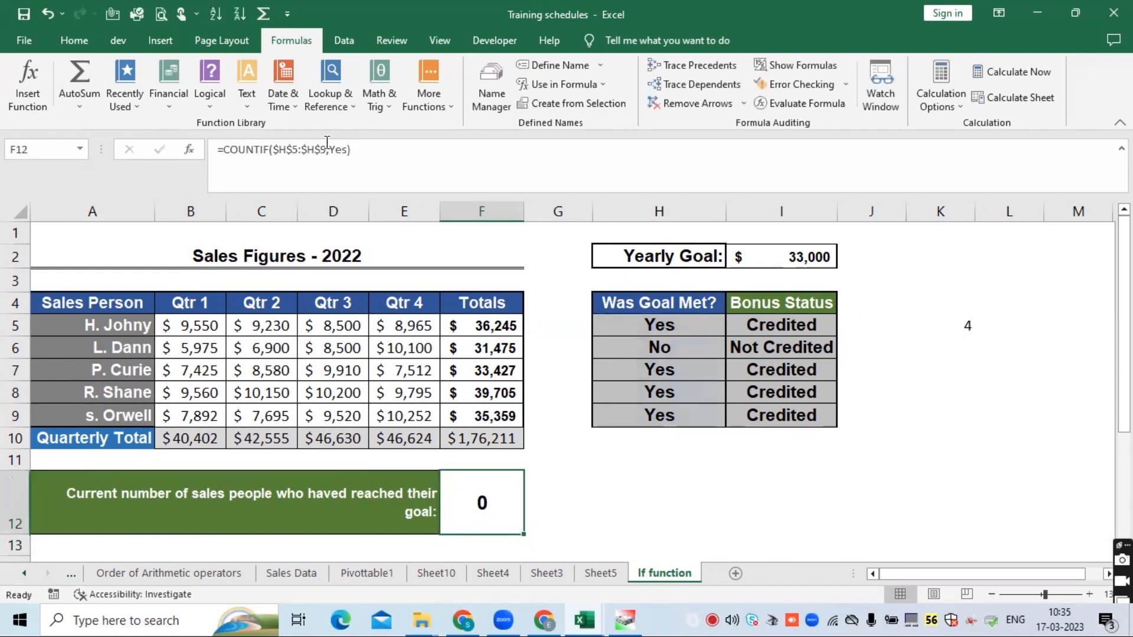
- Wrap the Yes criteria of the F12 formula in quotation marks and confirm it
click(328, 146)
text(")
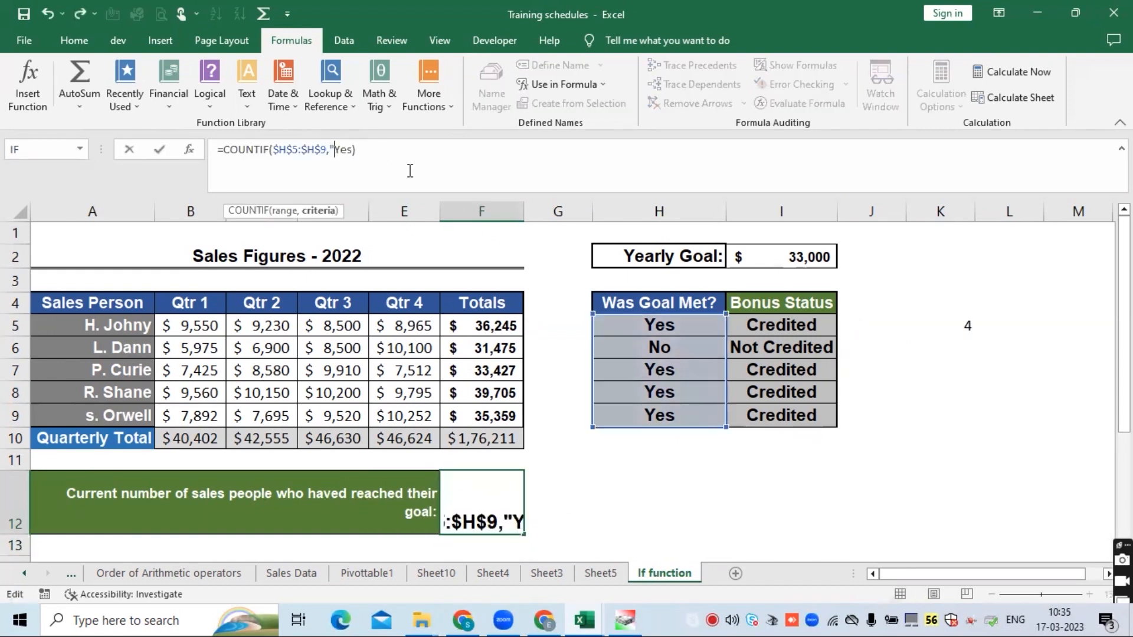
key(Right)
key(Right)
key(Right)
text(")
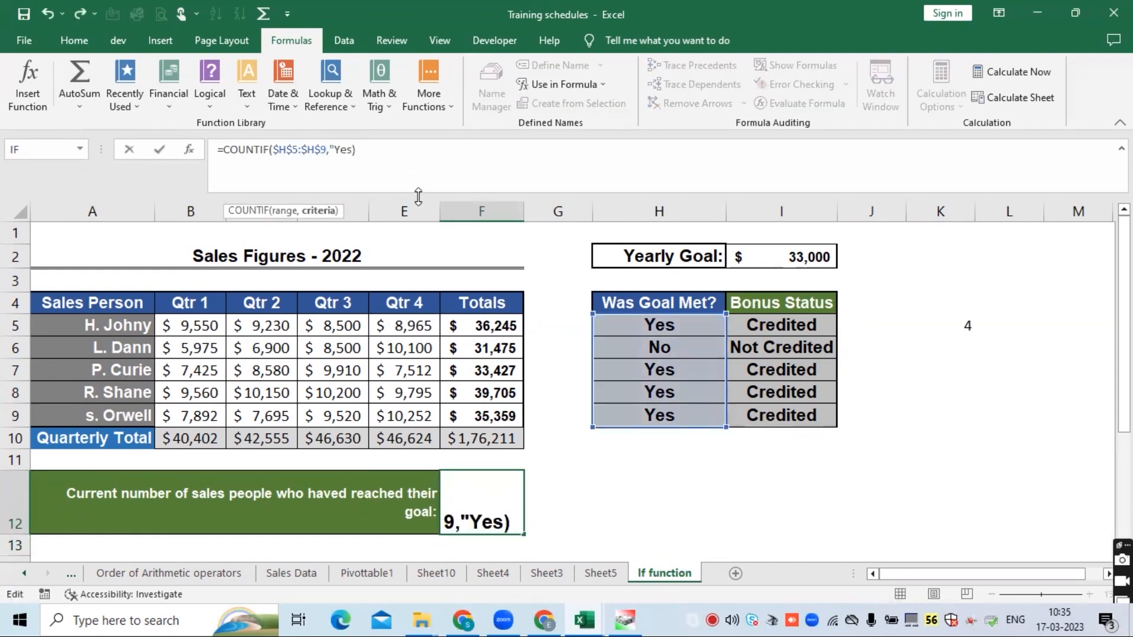
key(Return)
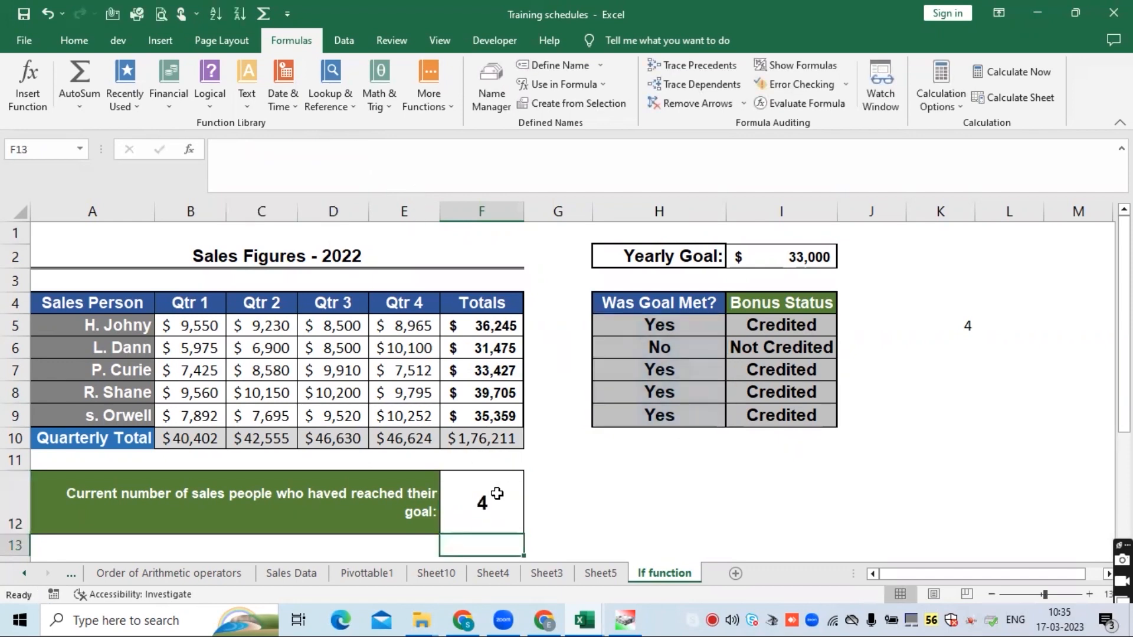
- Review the COUNTIF formula in F12
click(497, 494)
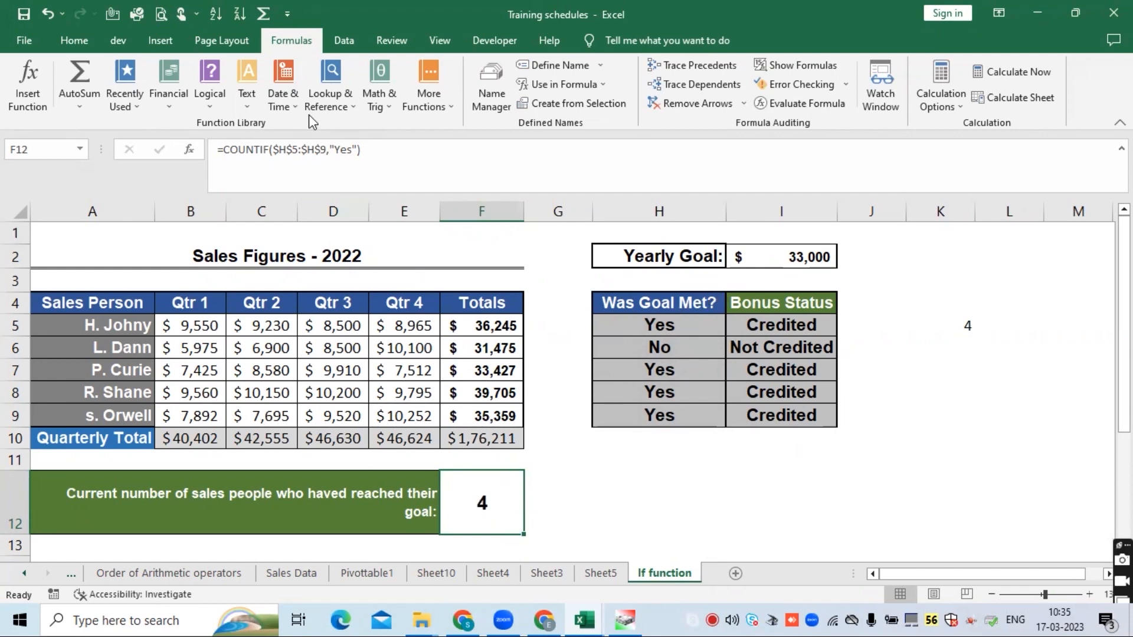
click(307, 149)
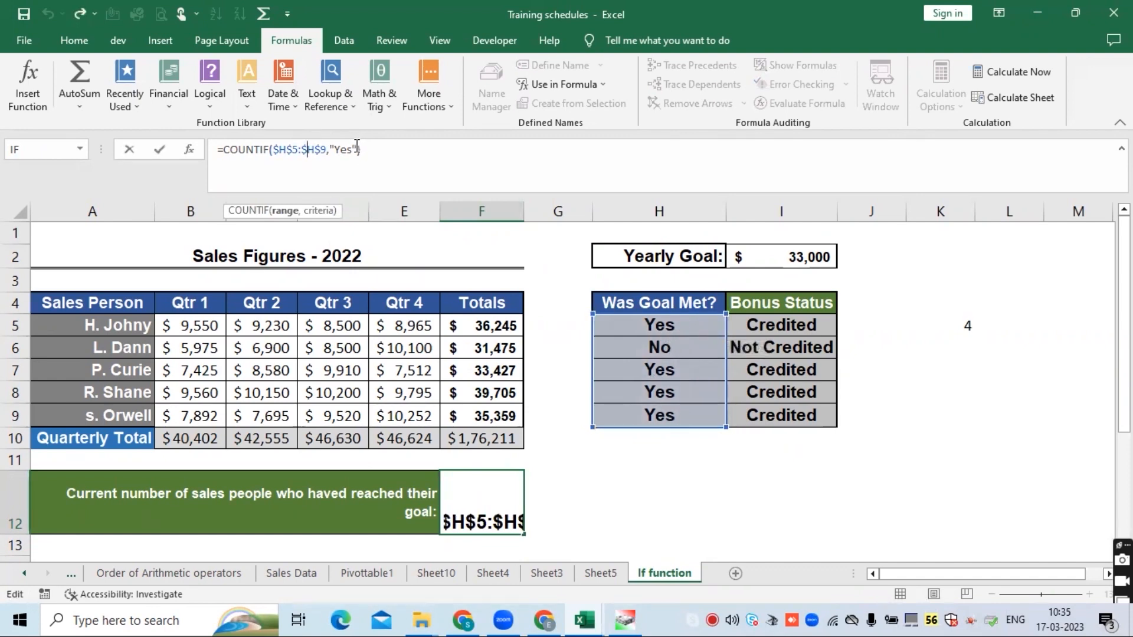
click(498, 501)
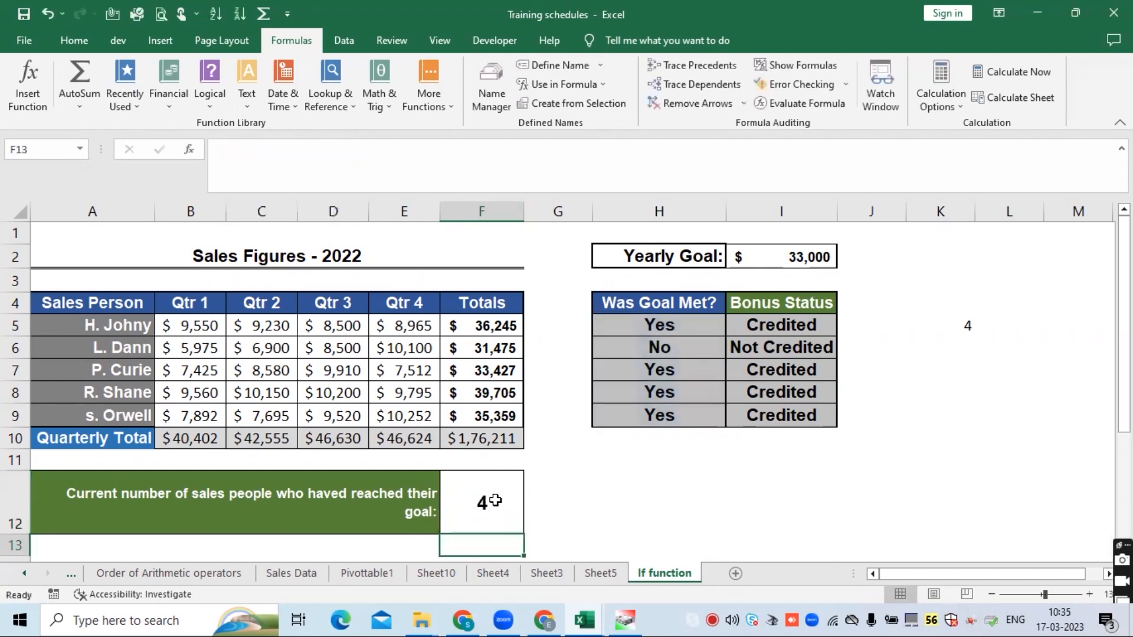